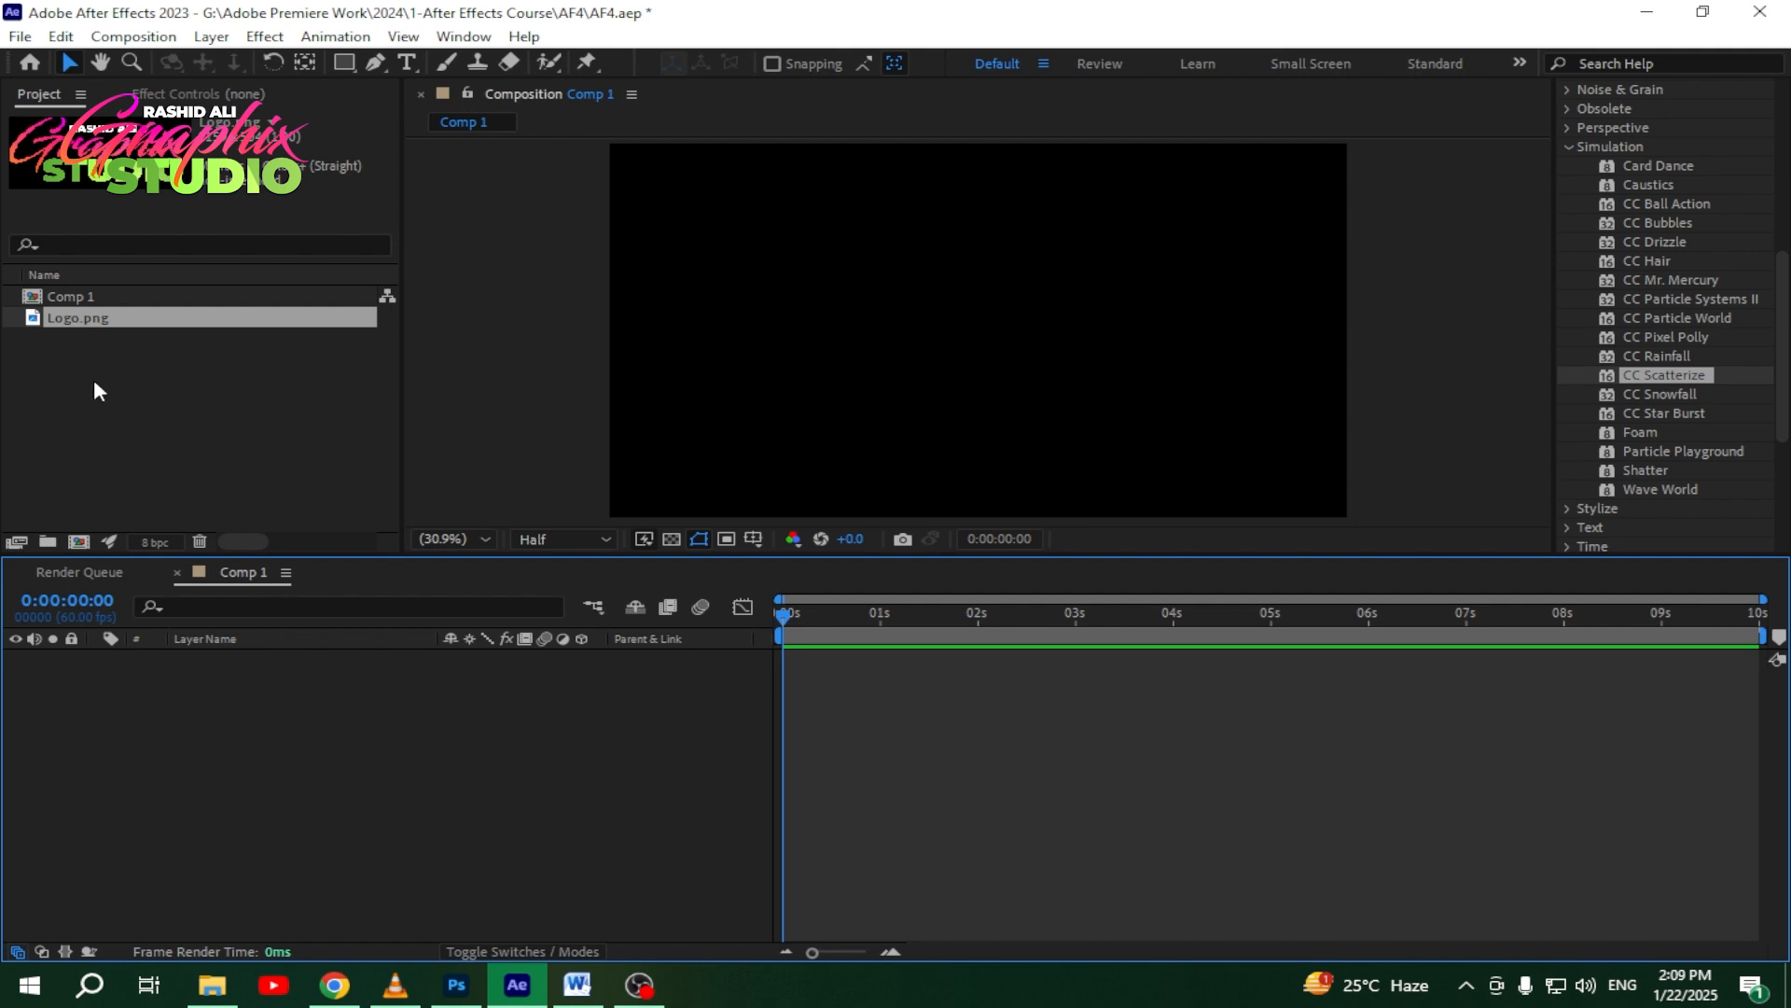
# Step: Add Logo.png from the project to the Comp 1 timeline as a layer
pyautogui.click(92, 320)
pyautogui.click(92, 349)
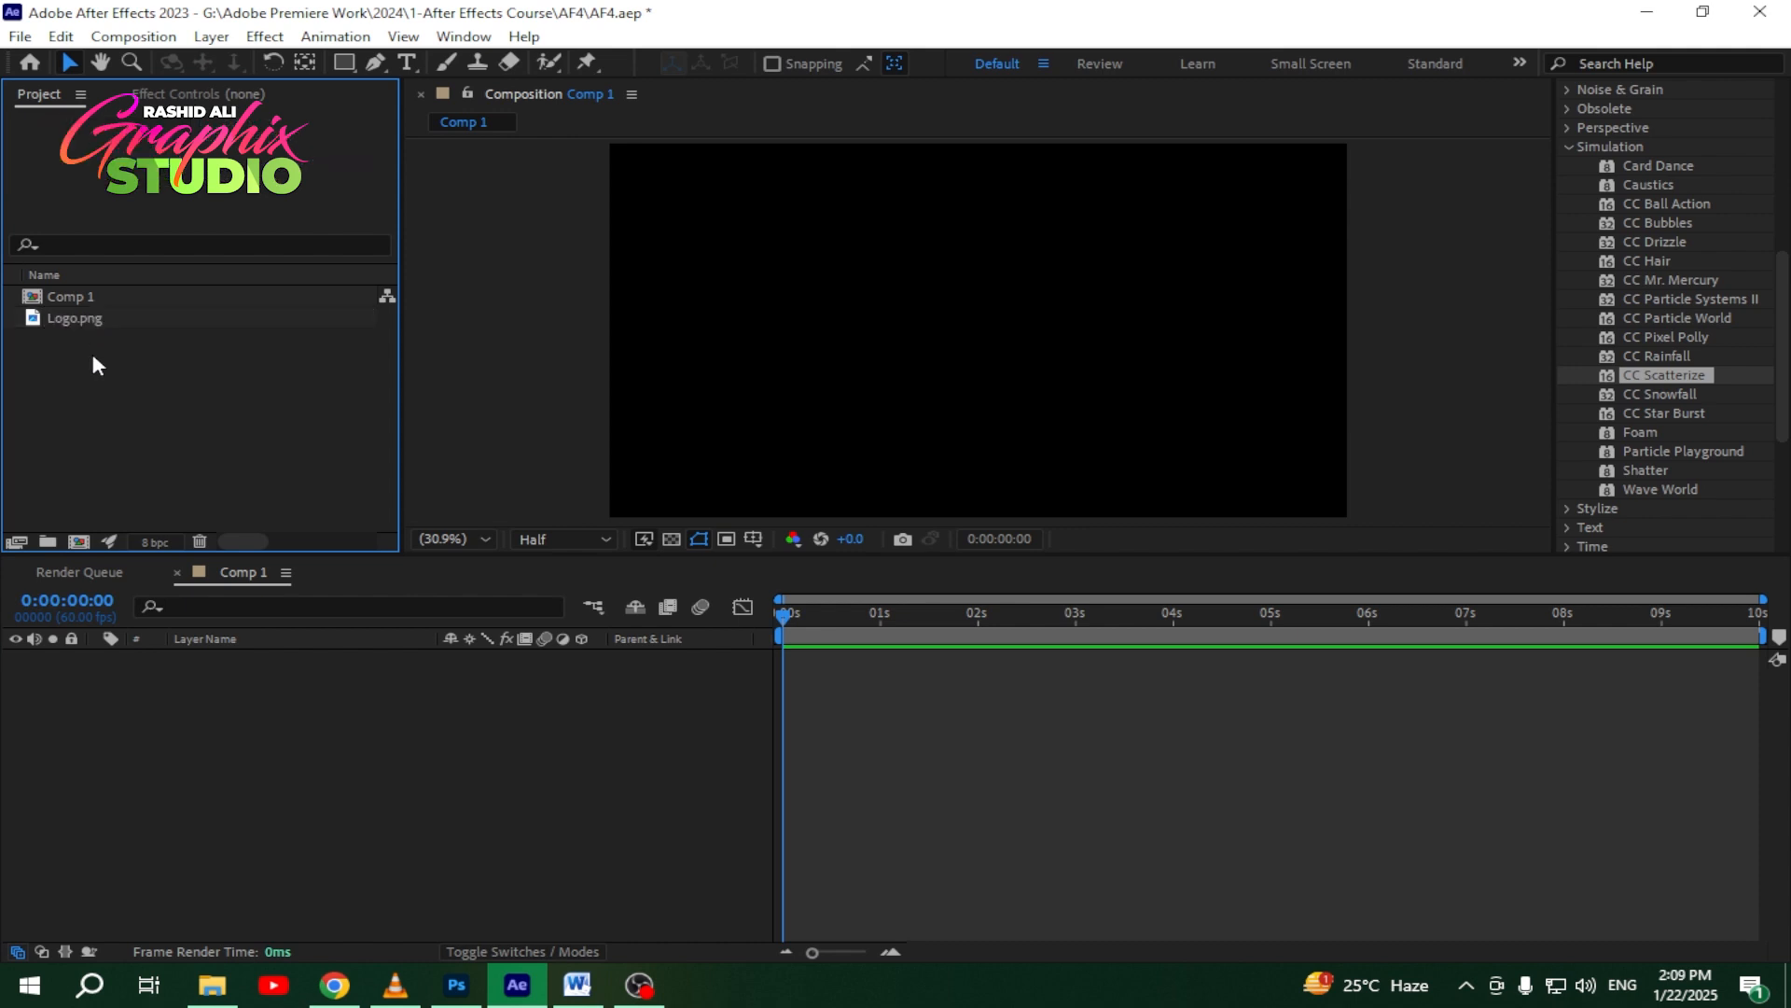
pyautogui.click(90, 315)
pyautogui.moveTo(82, 314); pyautogui.dragTo(351, 739)
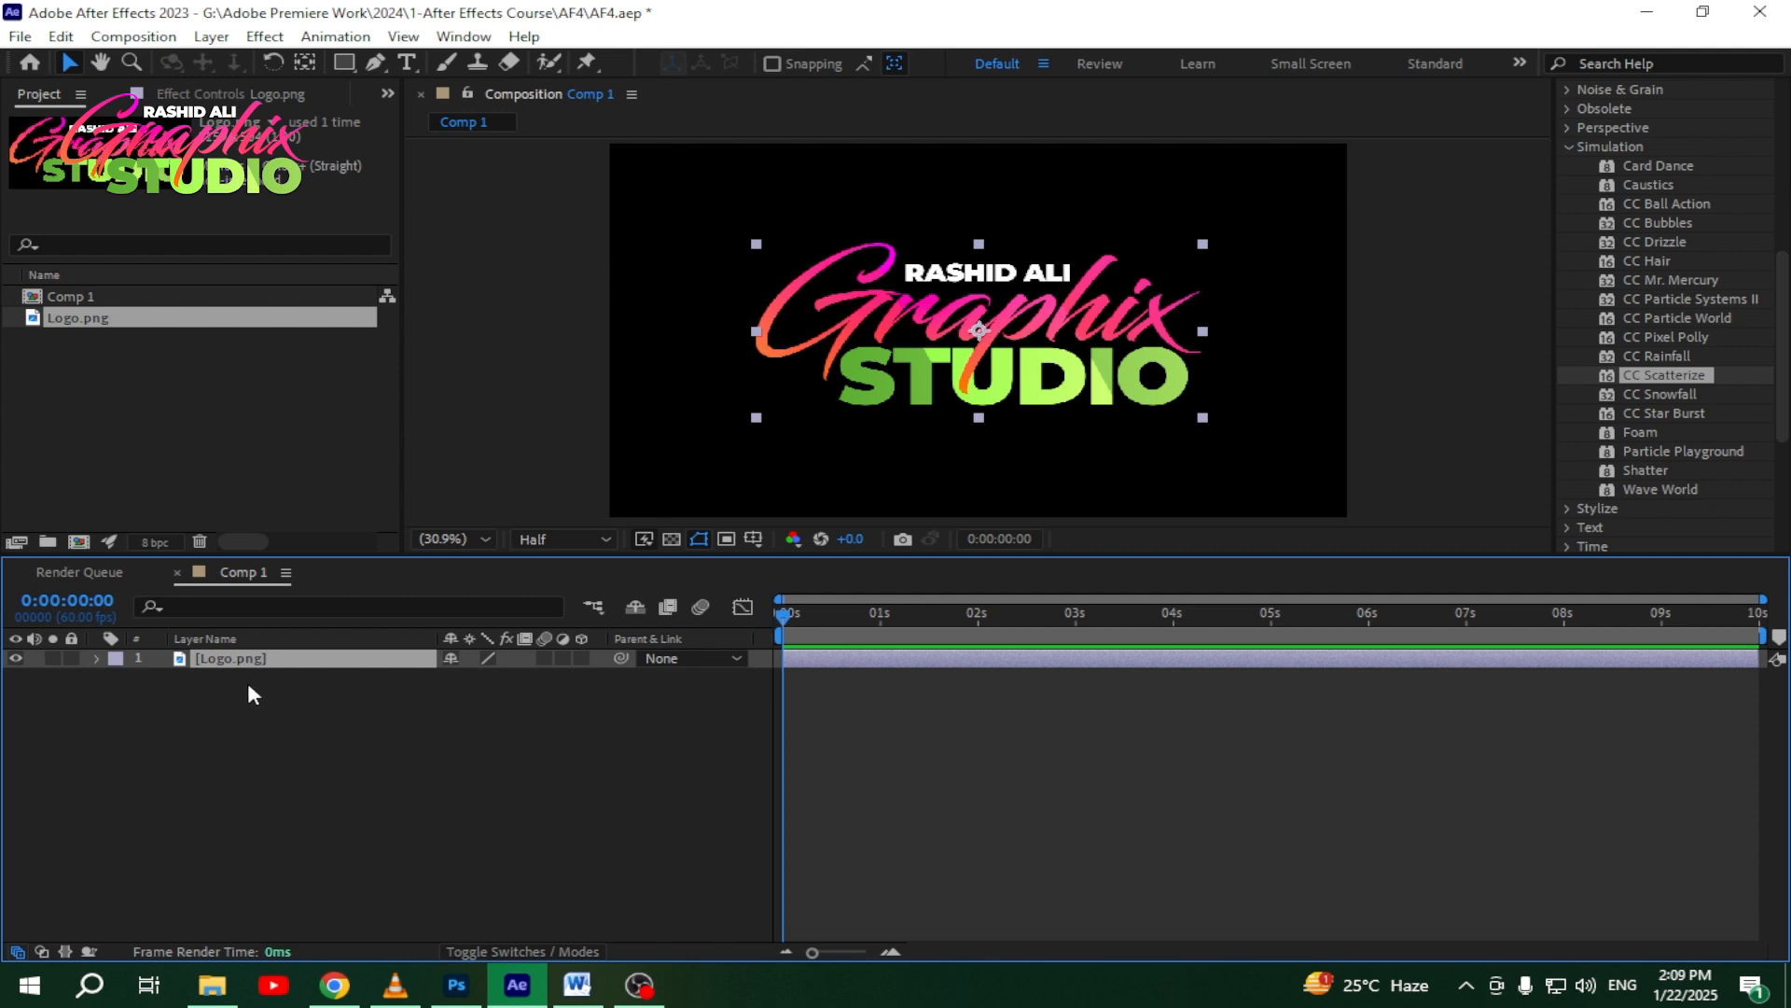
# Step: Show only the Scale property of the Logo.png layer in the timeline
pyautogui.press('p')
pyautogui.press('s')
pyautogui.click(248, 707)
pyautogui.click(261, 658)
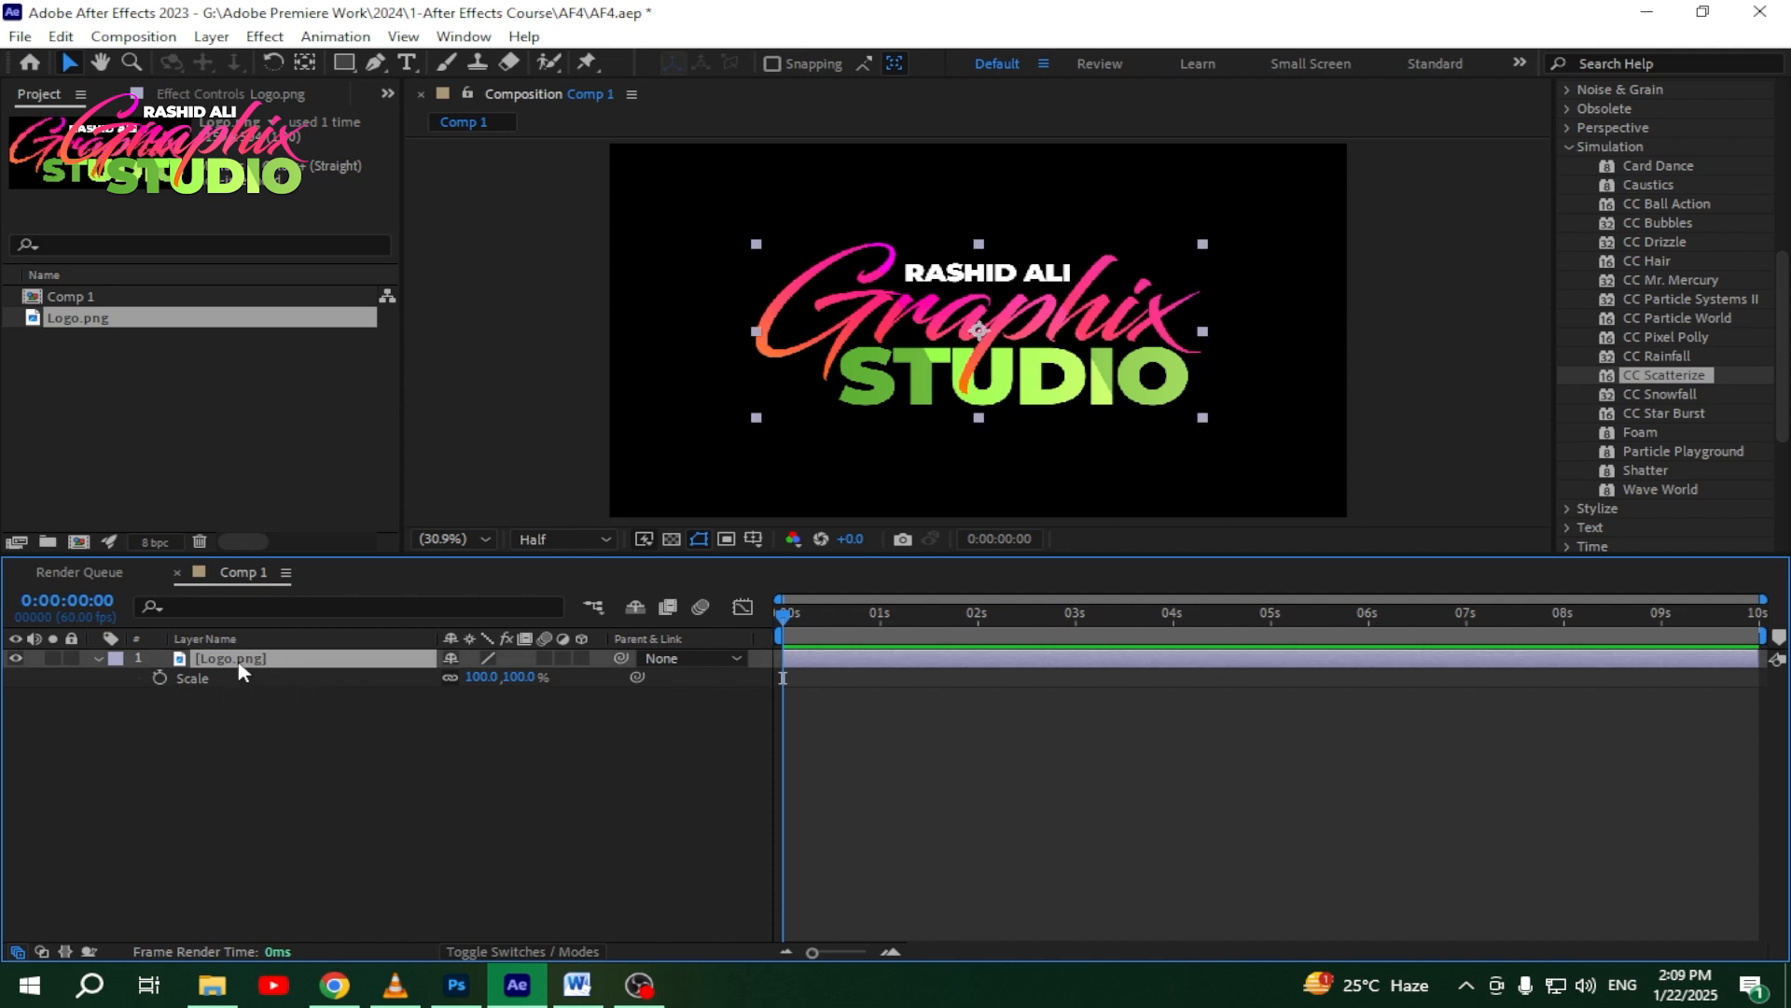
pyautogui.press('s')
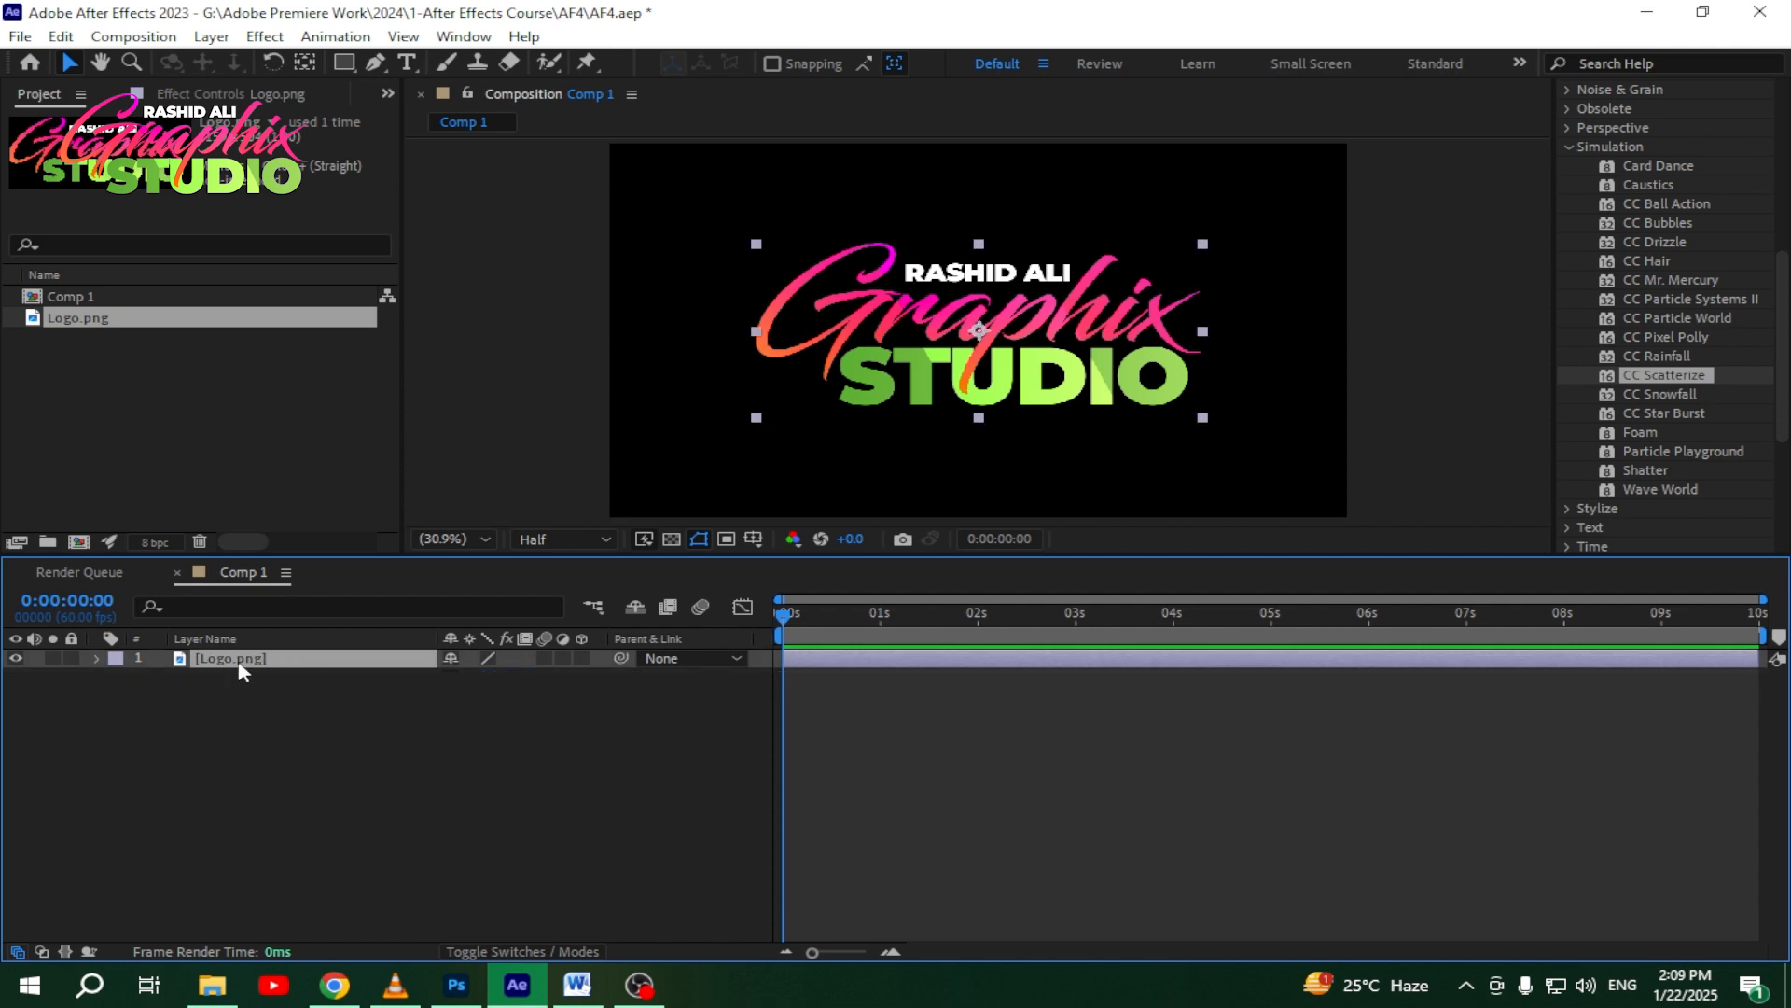
pyautogui.press('s')
pyautogui.click(228, 717)
pyautogui.click(193, 672)
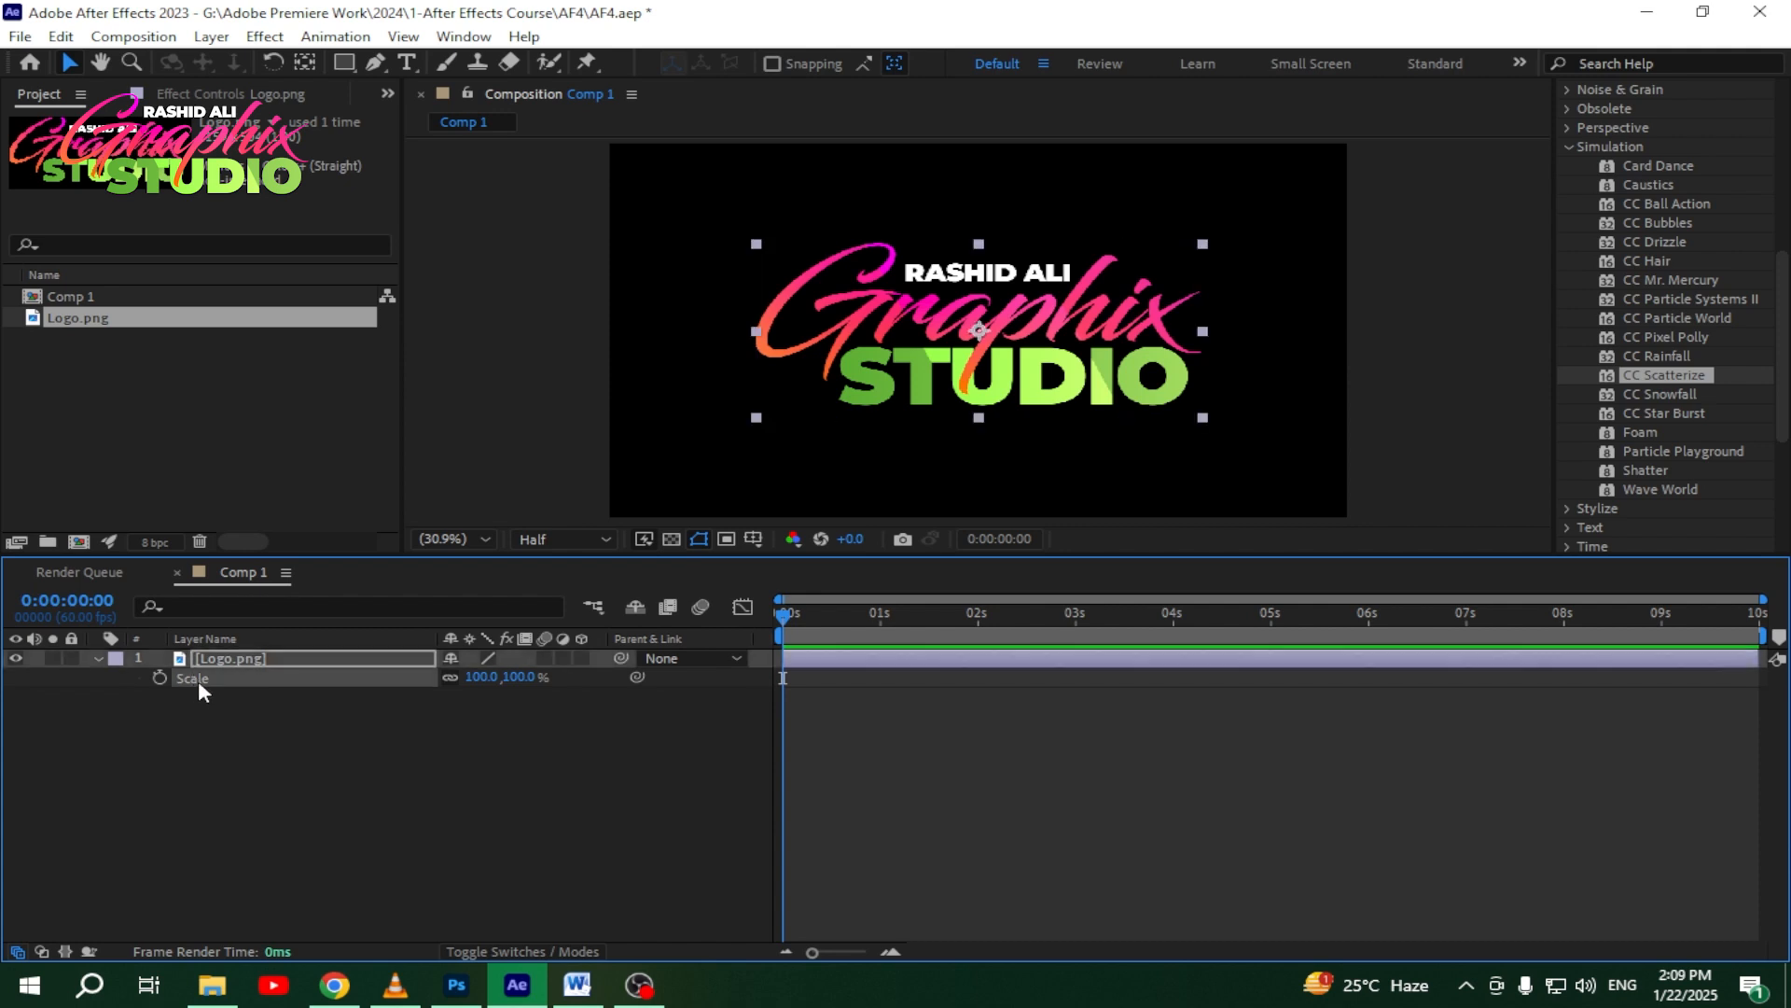
pyautogui.click(202, 700)
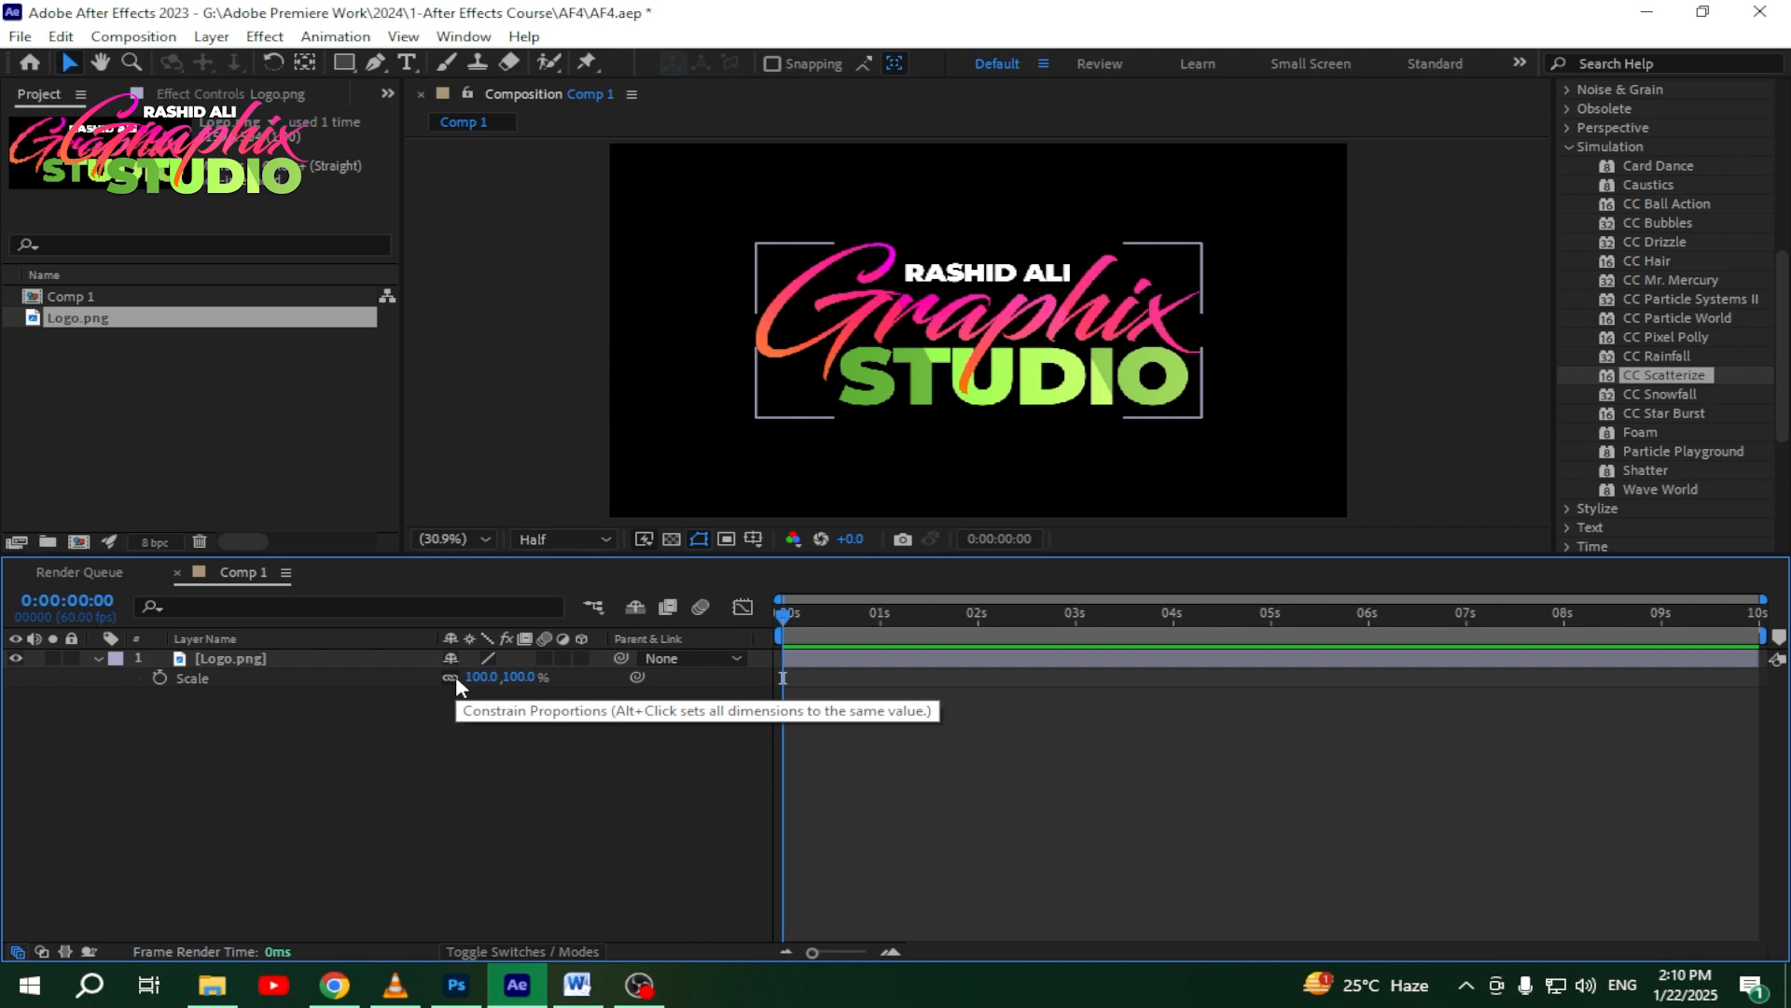
# Step: Try scaling the logo to 88%, then about 150% and about 126%, with proportions unconstrained and constrained
pyautogui.moveTo(481, 678); pyautogui.dragTo(436, 692)
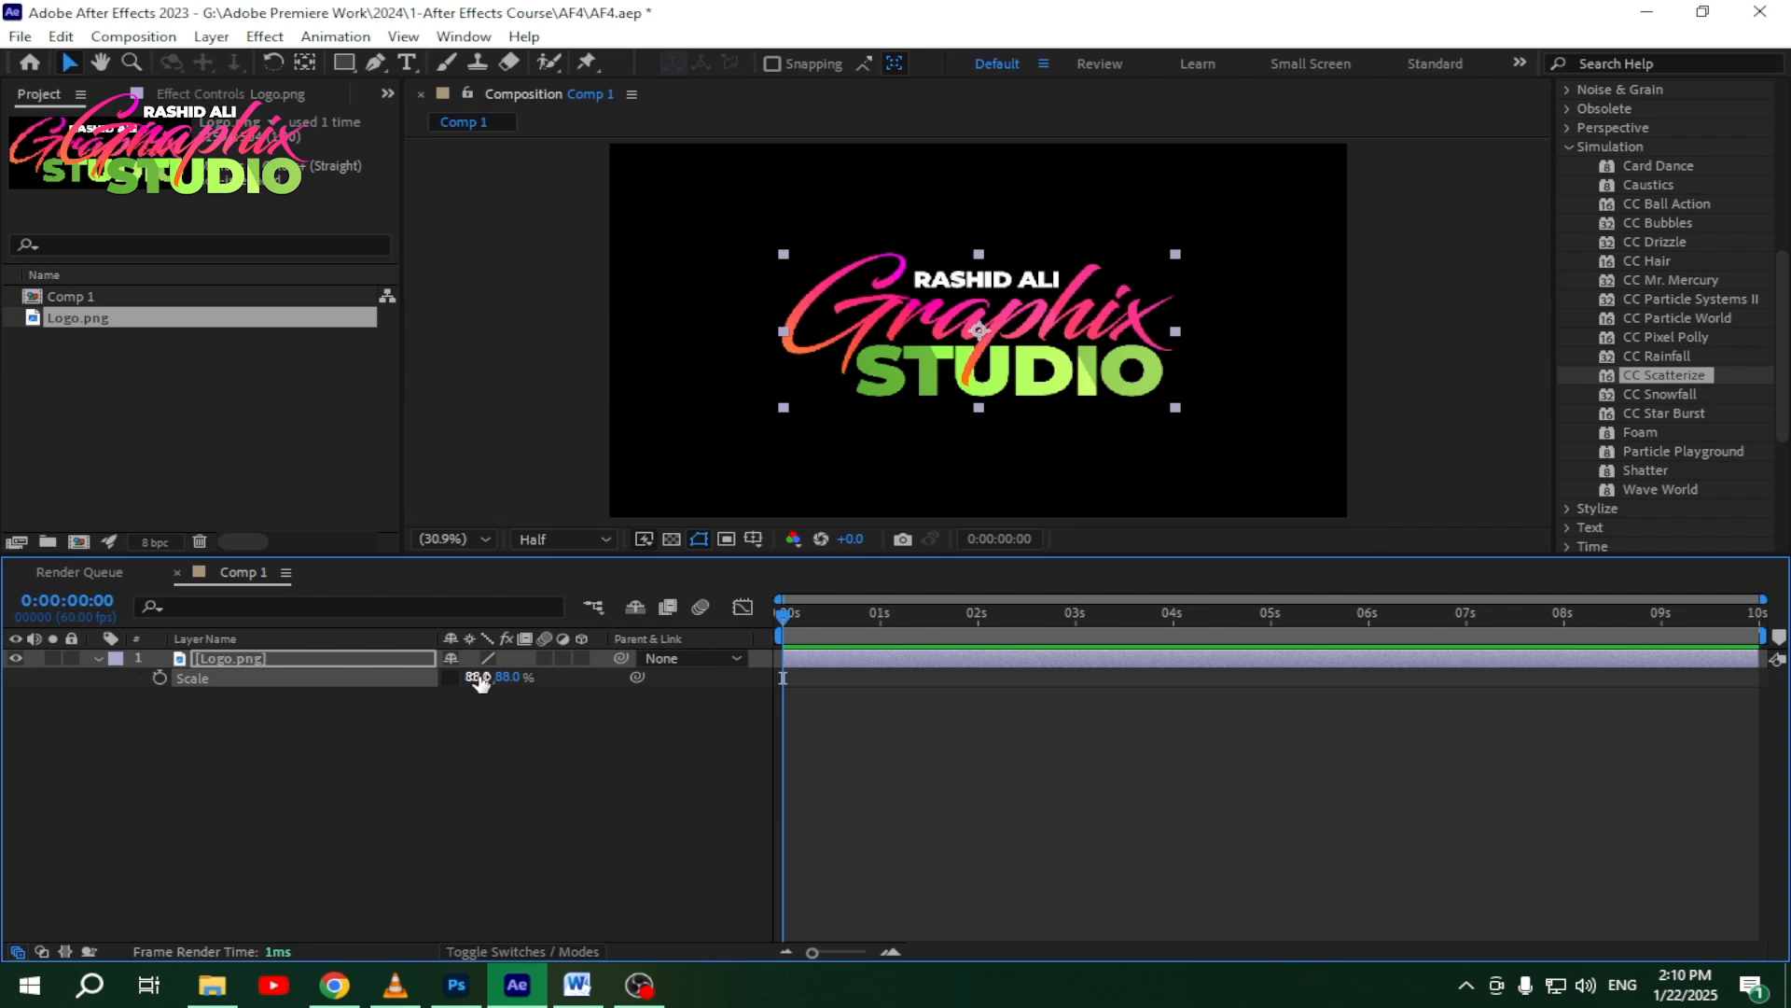
pyautogui.moveTo(480, 681); pyautogui.dragTo(532, 671)
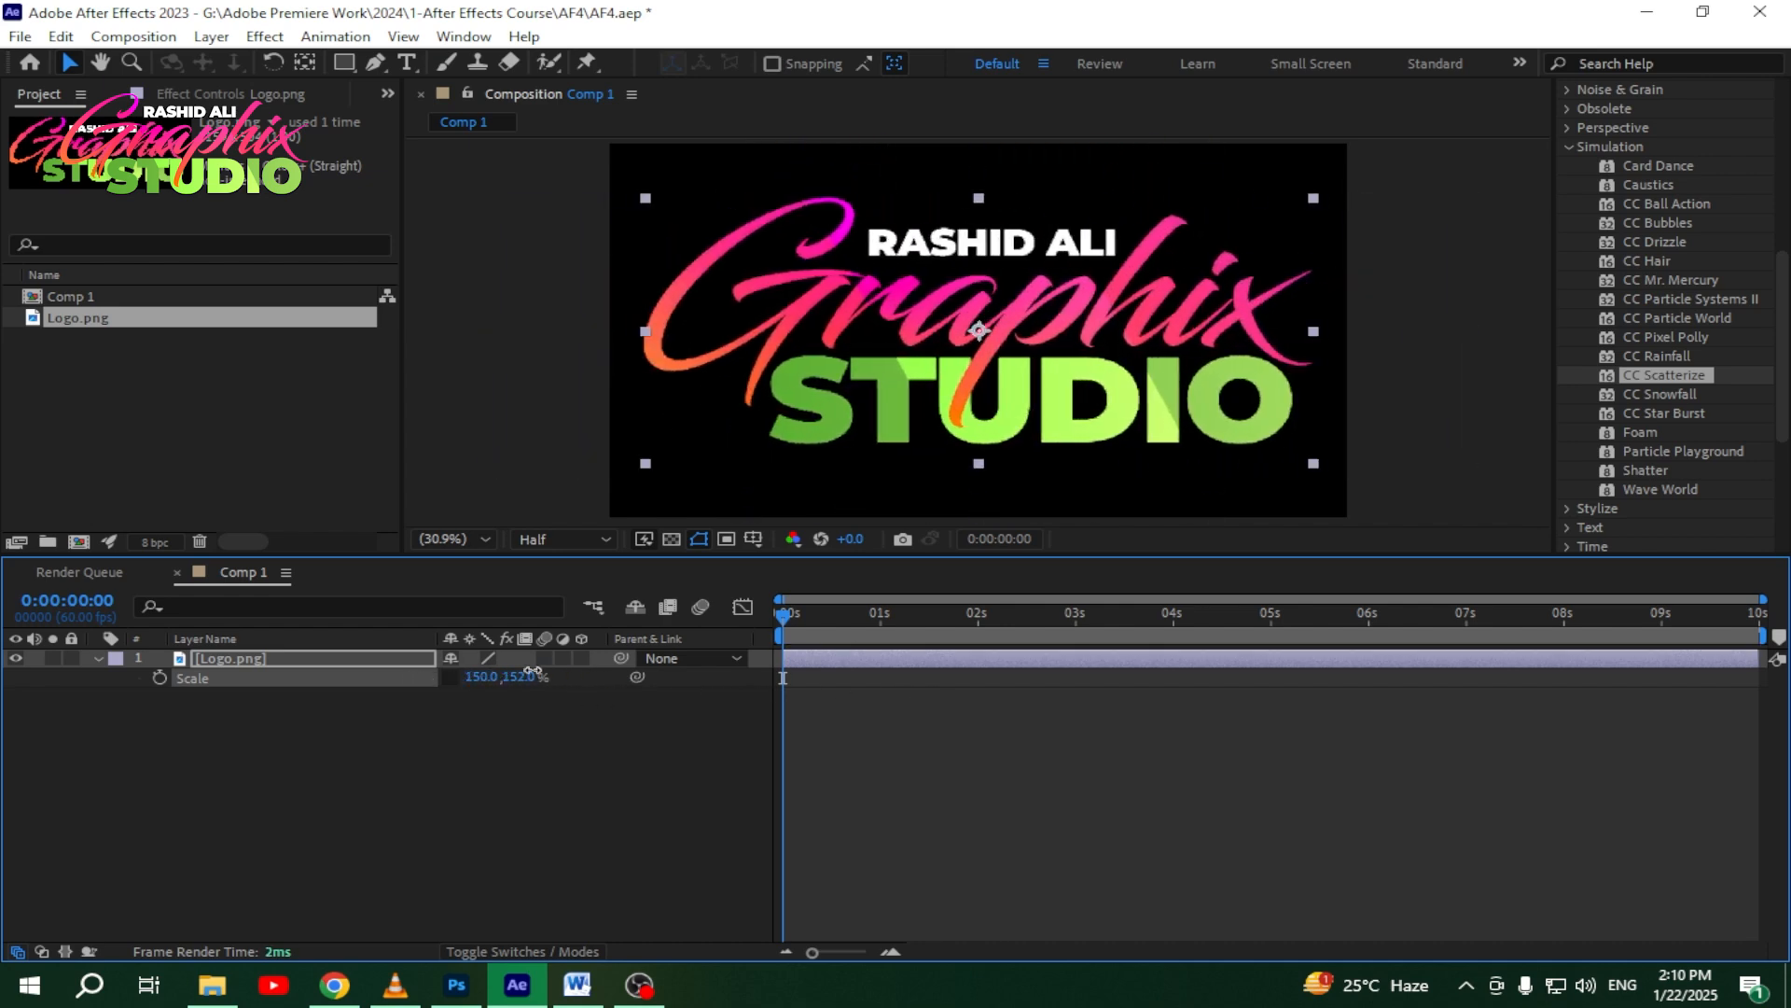
pyautogui.click(449, 677)
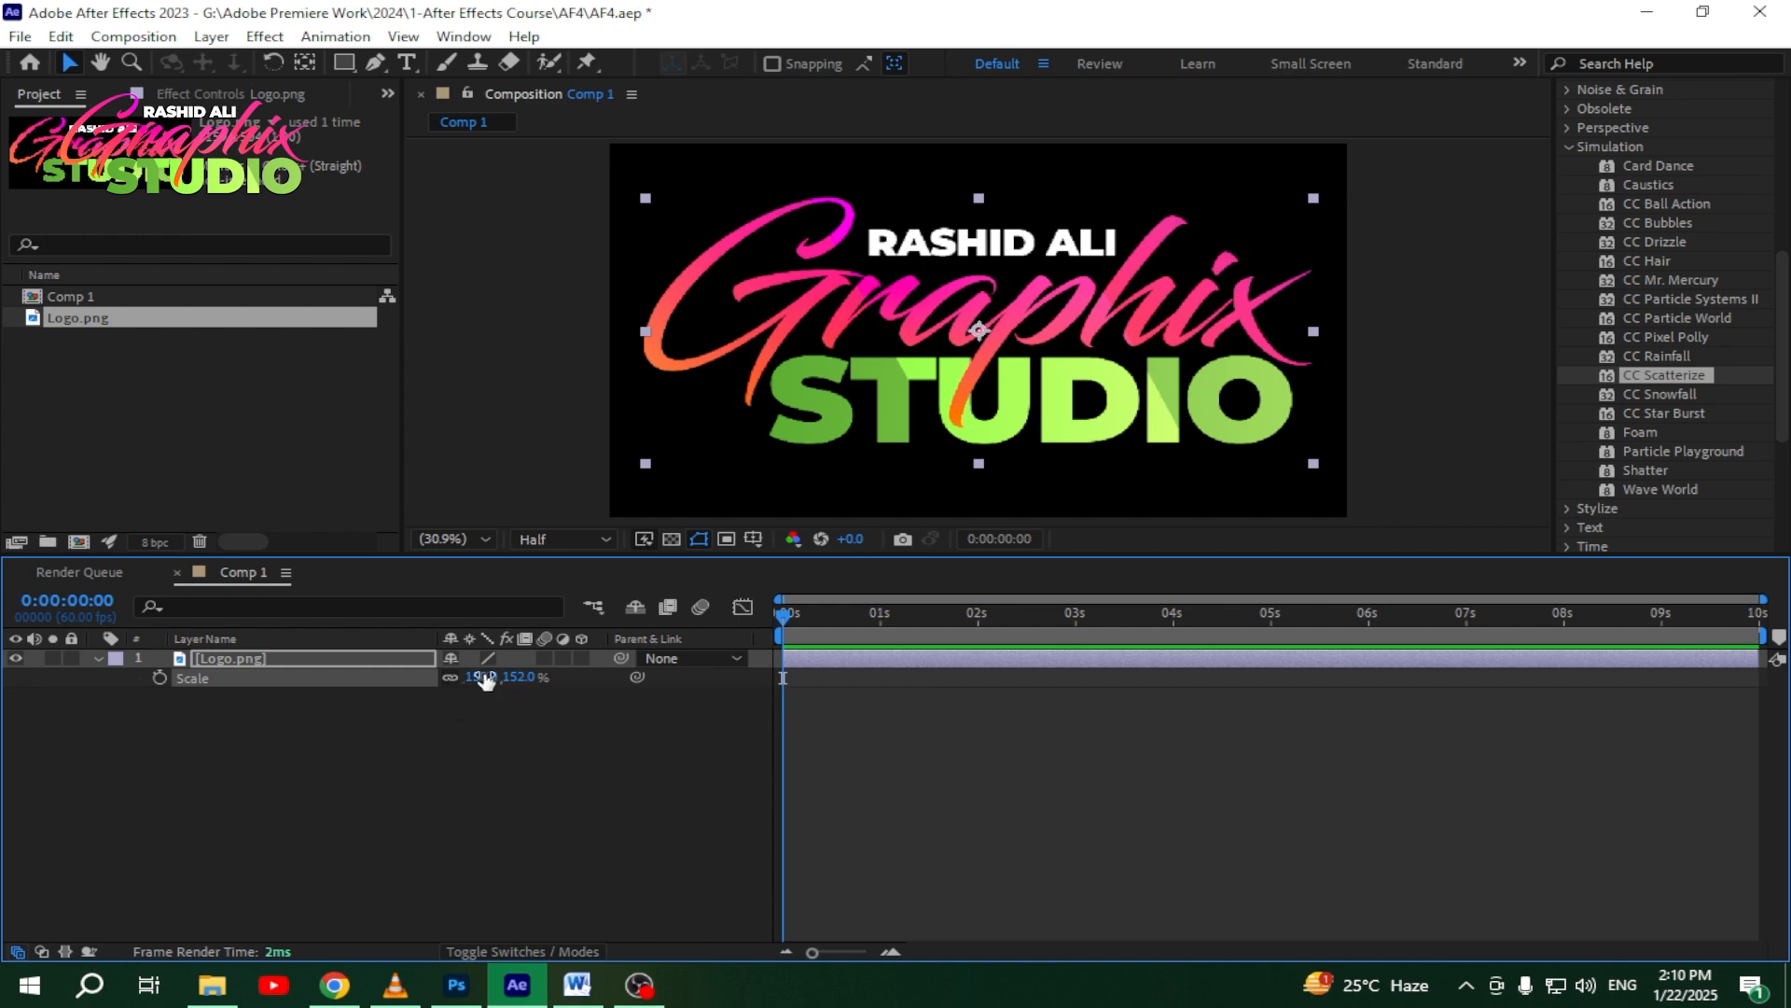
pyautogui.moveTo(482, 677)
pyautogui.mouseDown()
pyautogui.moveTo(422, 675)
pyautogui.moveTo(452, 671)
pyautogui.mouseUp()
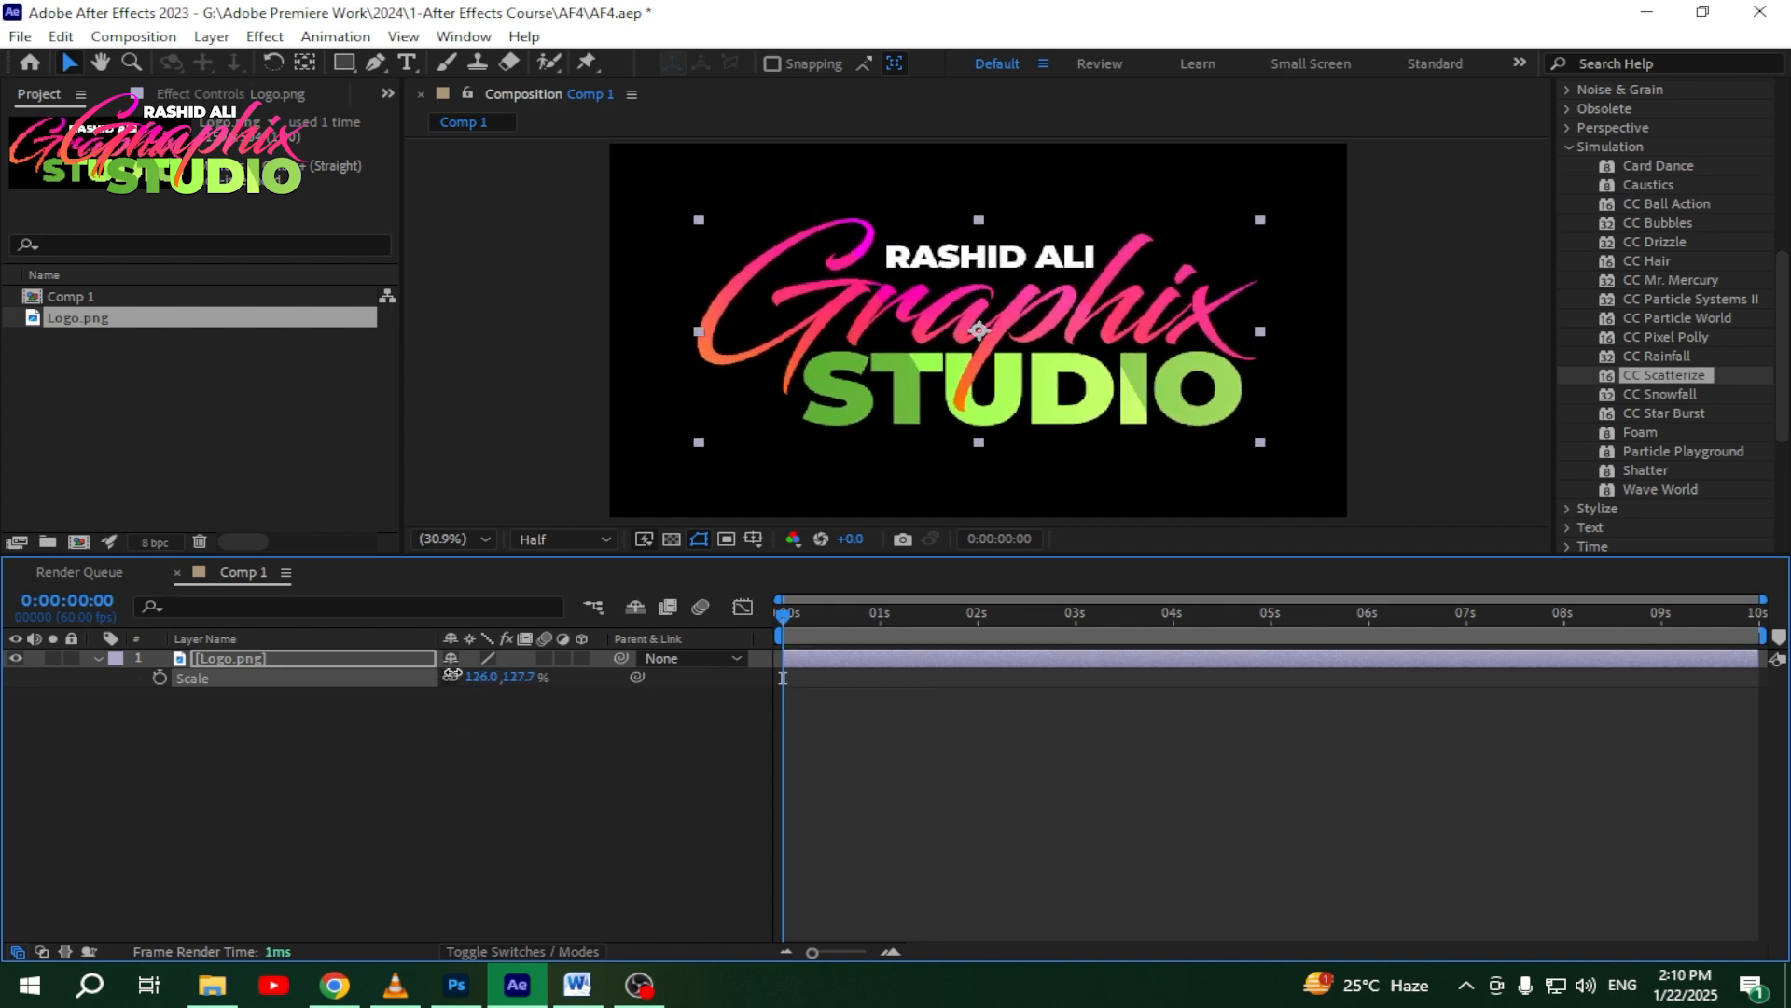
# Step: Reset both of the logo's Scale values to 100%
pyautogui.click(482, 677)
pyautogui.write('100')
pyautogui.press('Return')
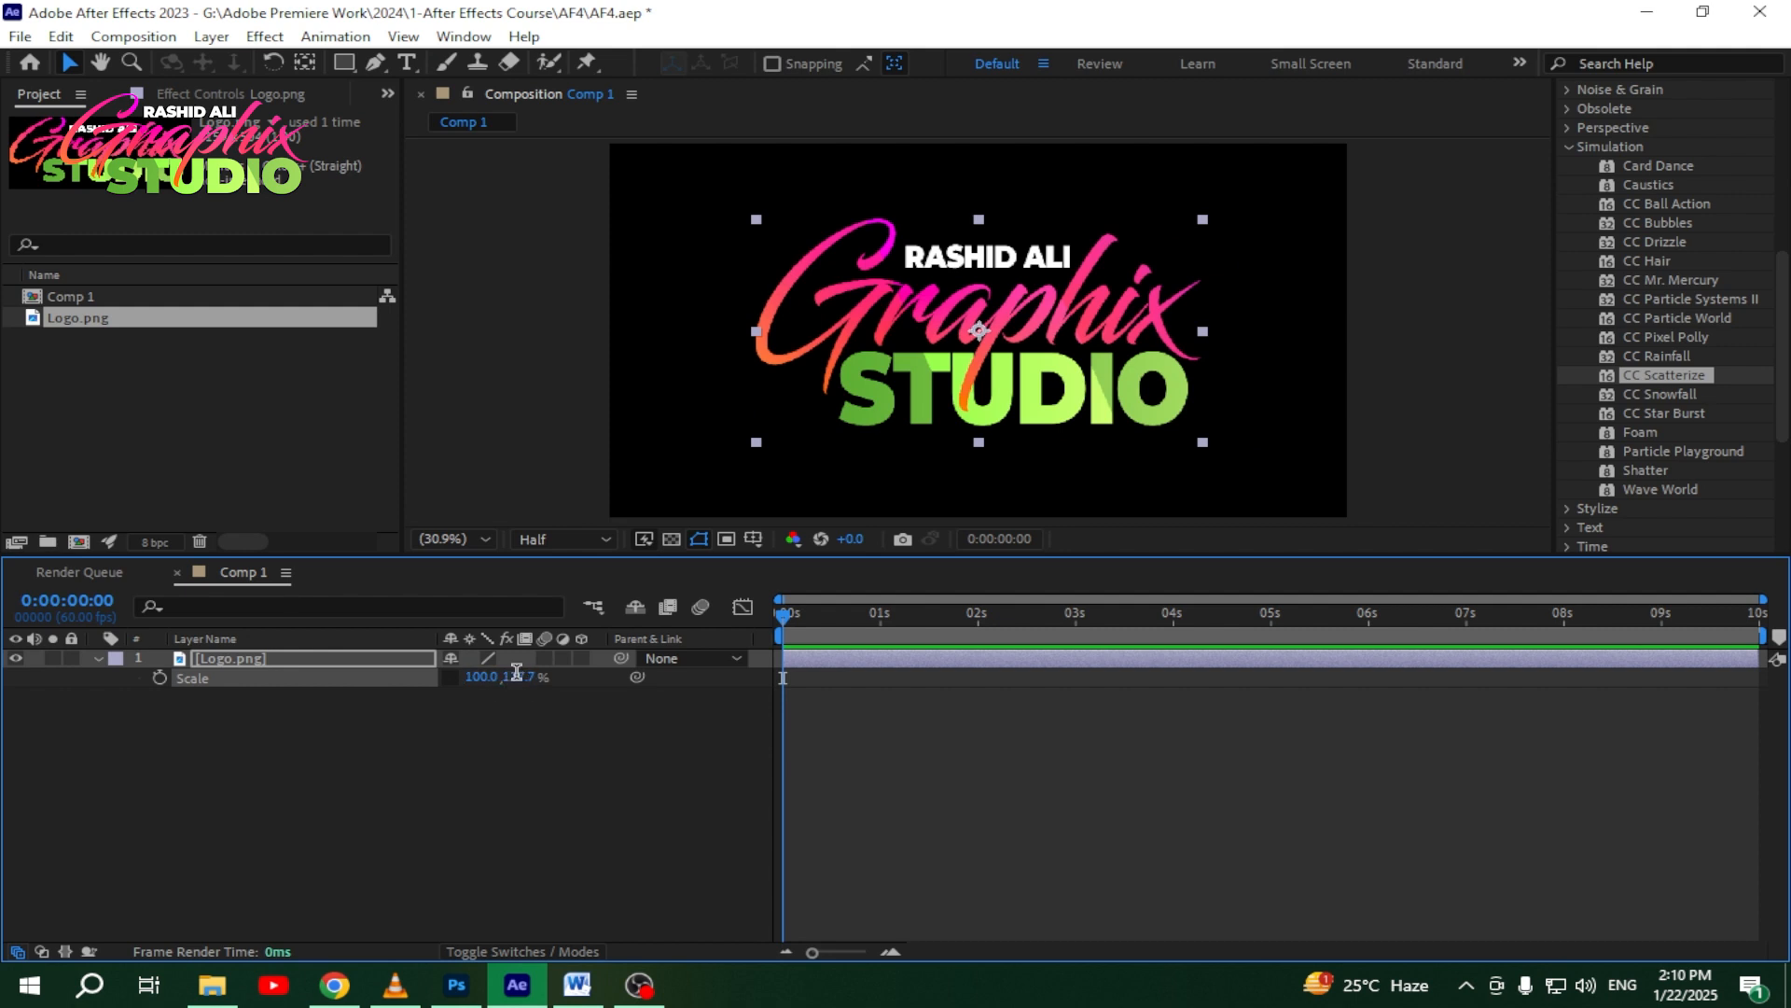
pyautogui.click(518, 676)
pyautogui.write('100')
pyautogui.press('Return')
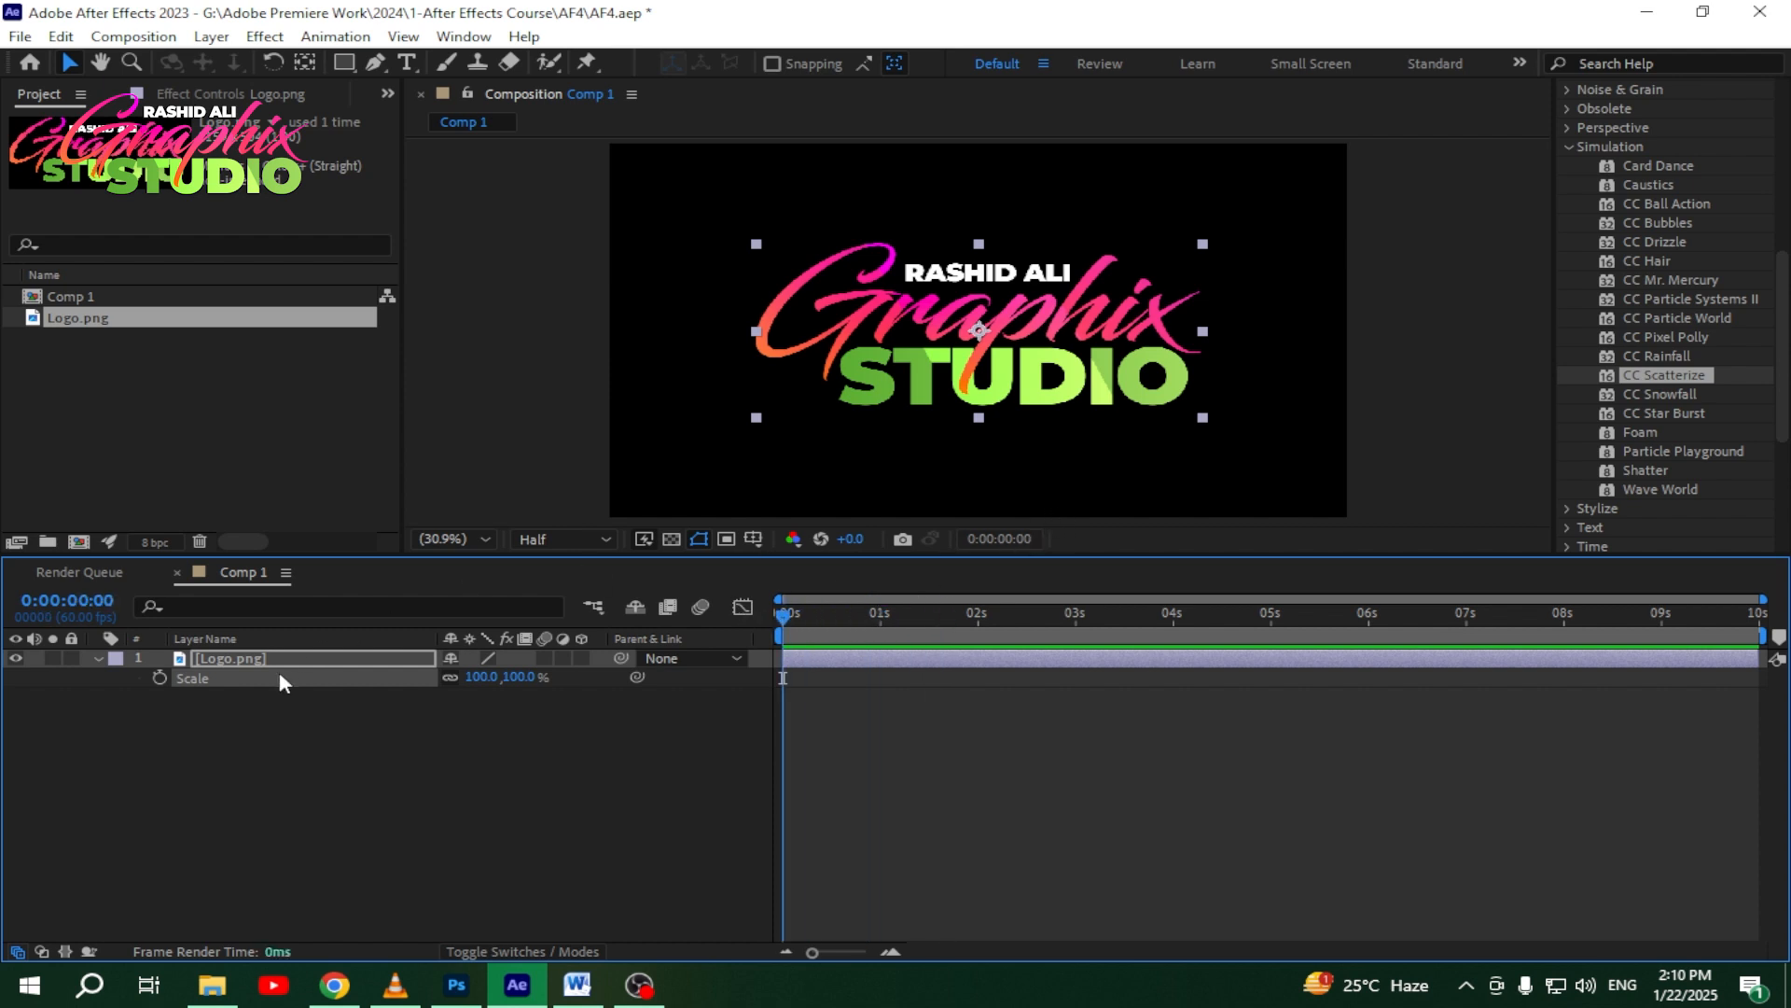
# Step: Add Scale keyframes at 100% to the logo layer at 0 seconds and 1 second
pyautogui.click(159, 677)
pyautogui.moveTo(817, 618); pyautogui.dragTo(881, 616)
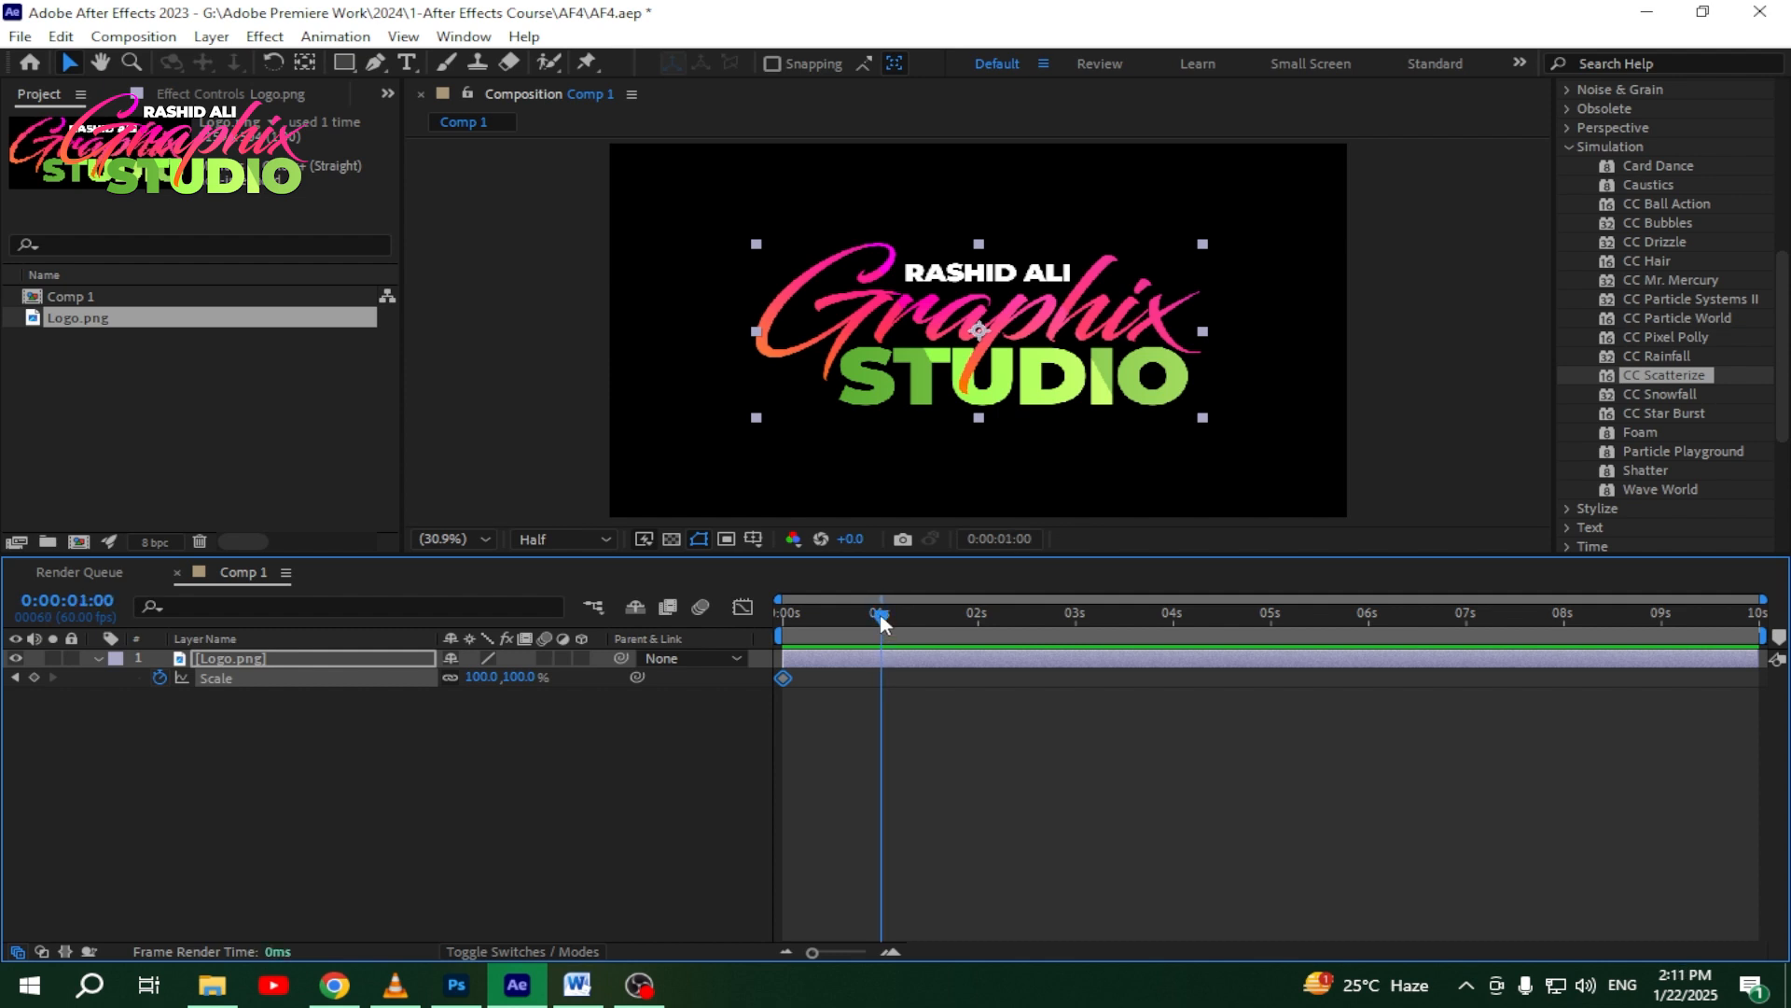
pyautogui.click(34, 677)
# Step: Set the logo's Scale to 0% at the first keyframe
pyautogui.click(14, 678)
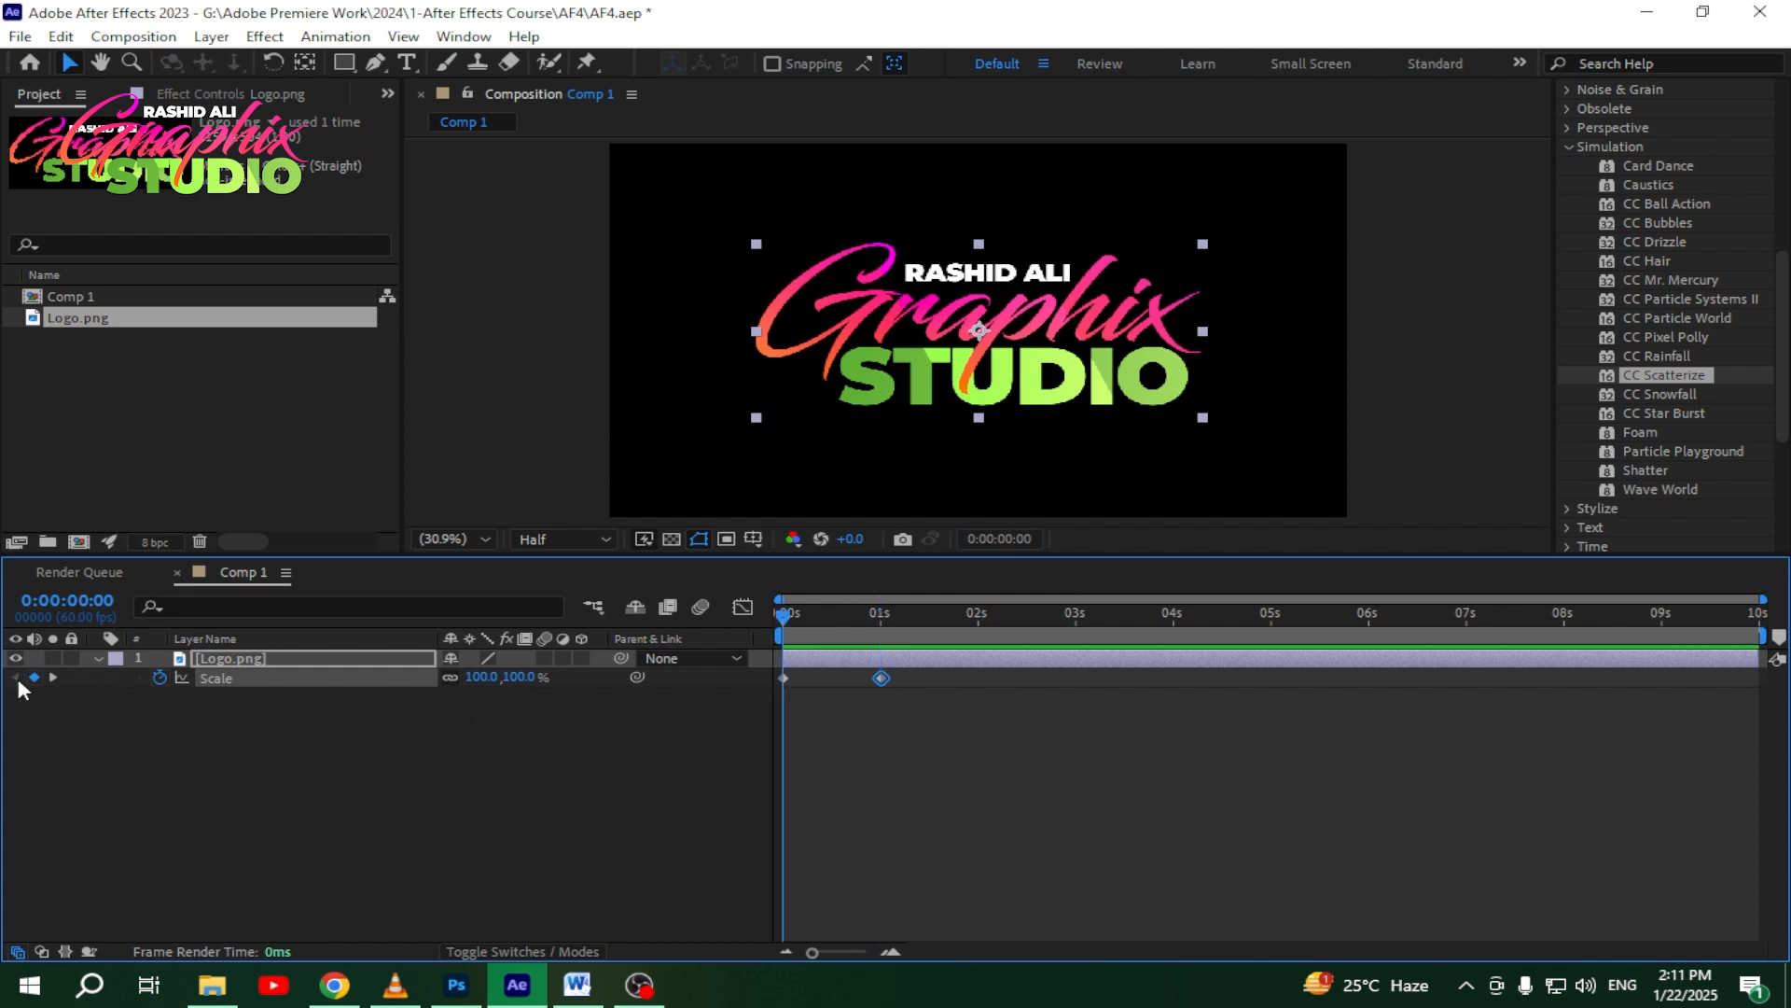
pyautogui.click(487, 679)
pyautogui.write('0')
pyautogui.press('Return')
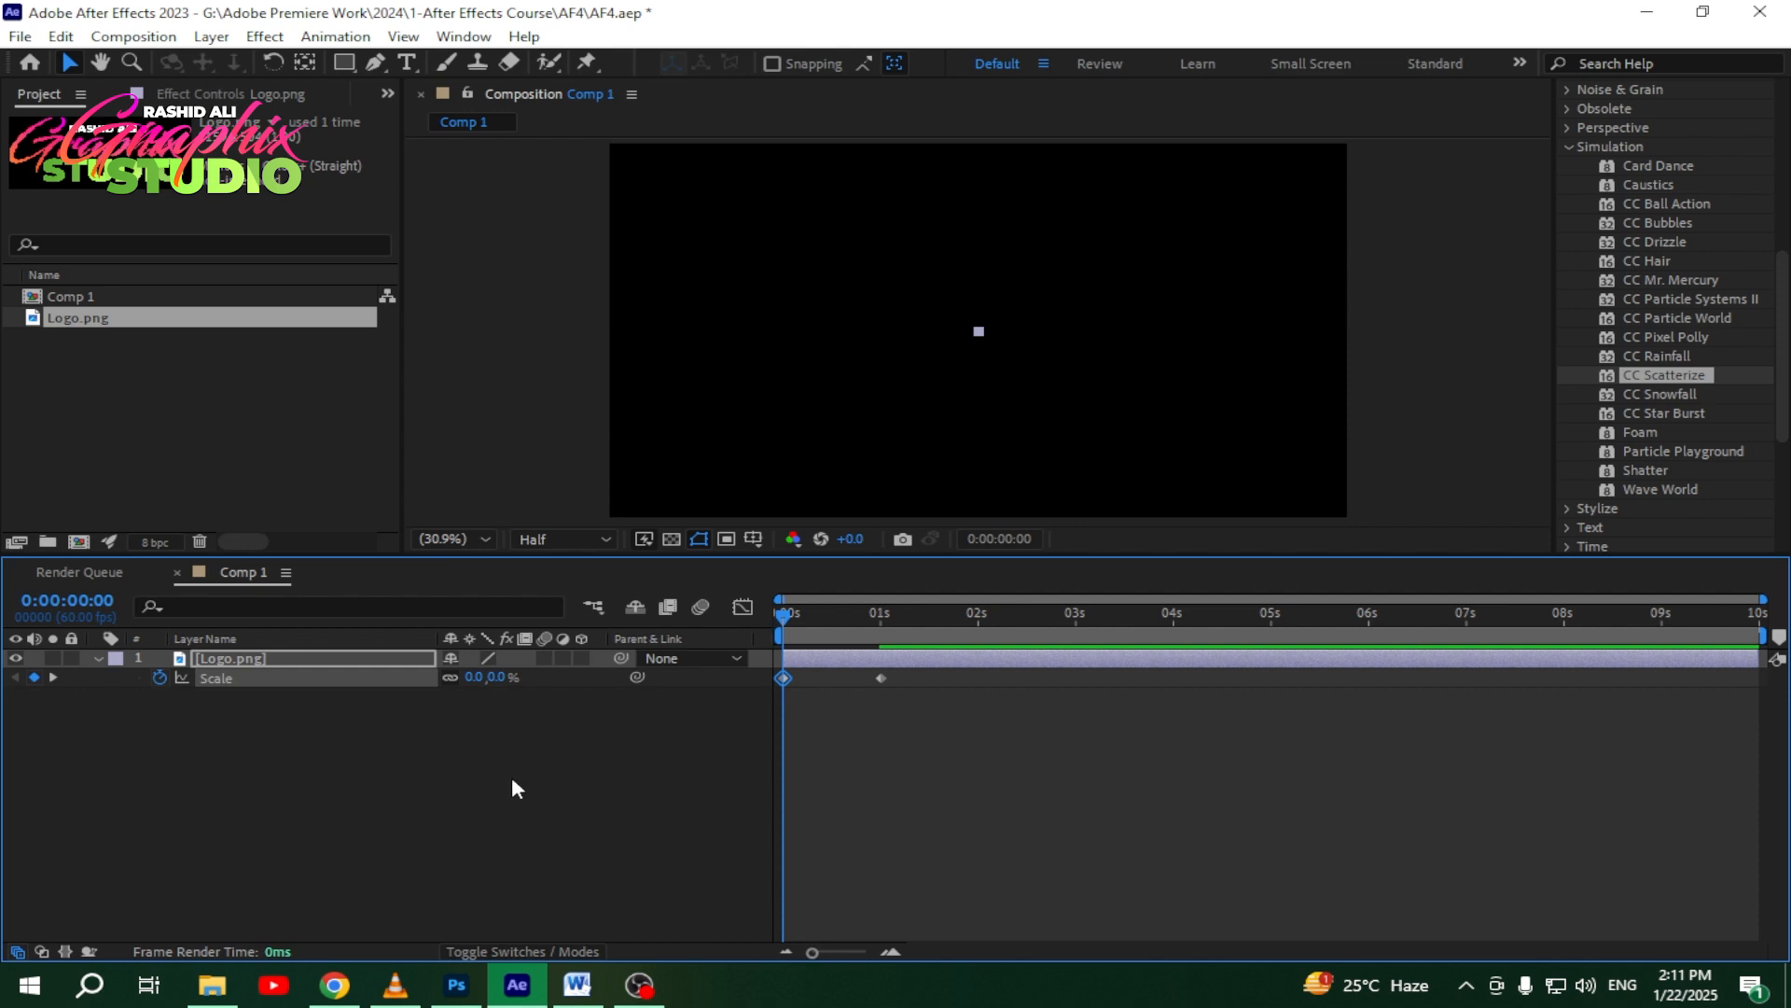
pyautogui.click(512, 778)
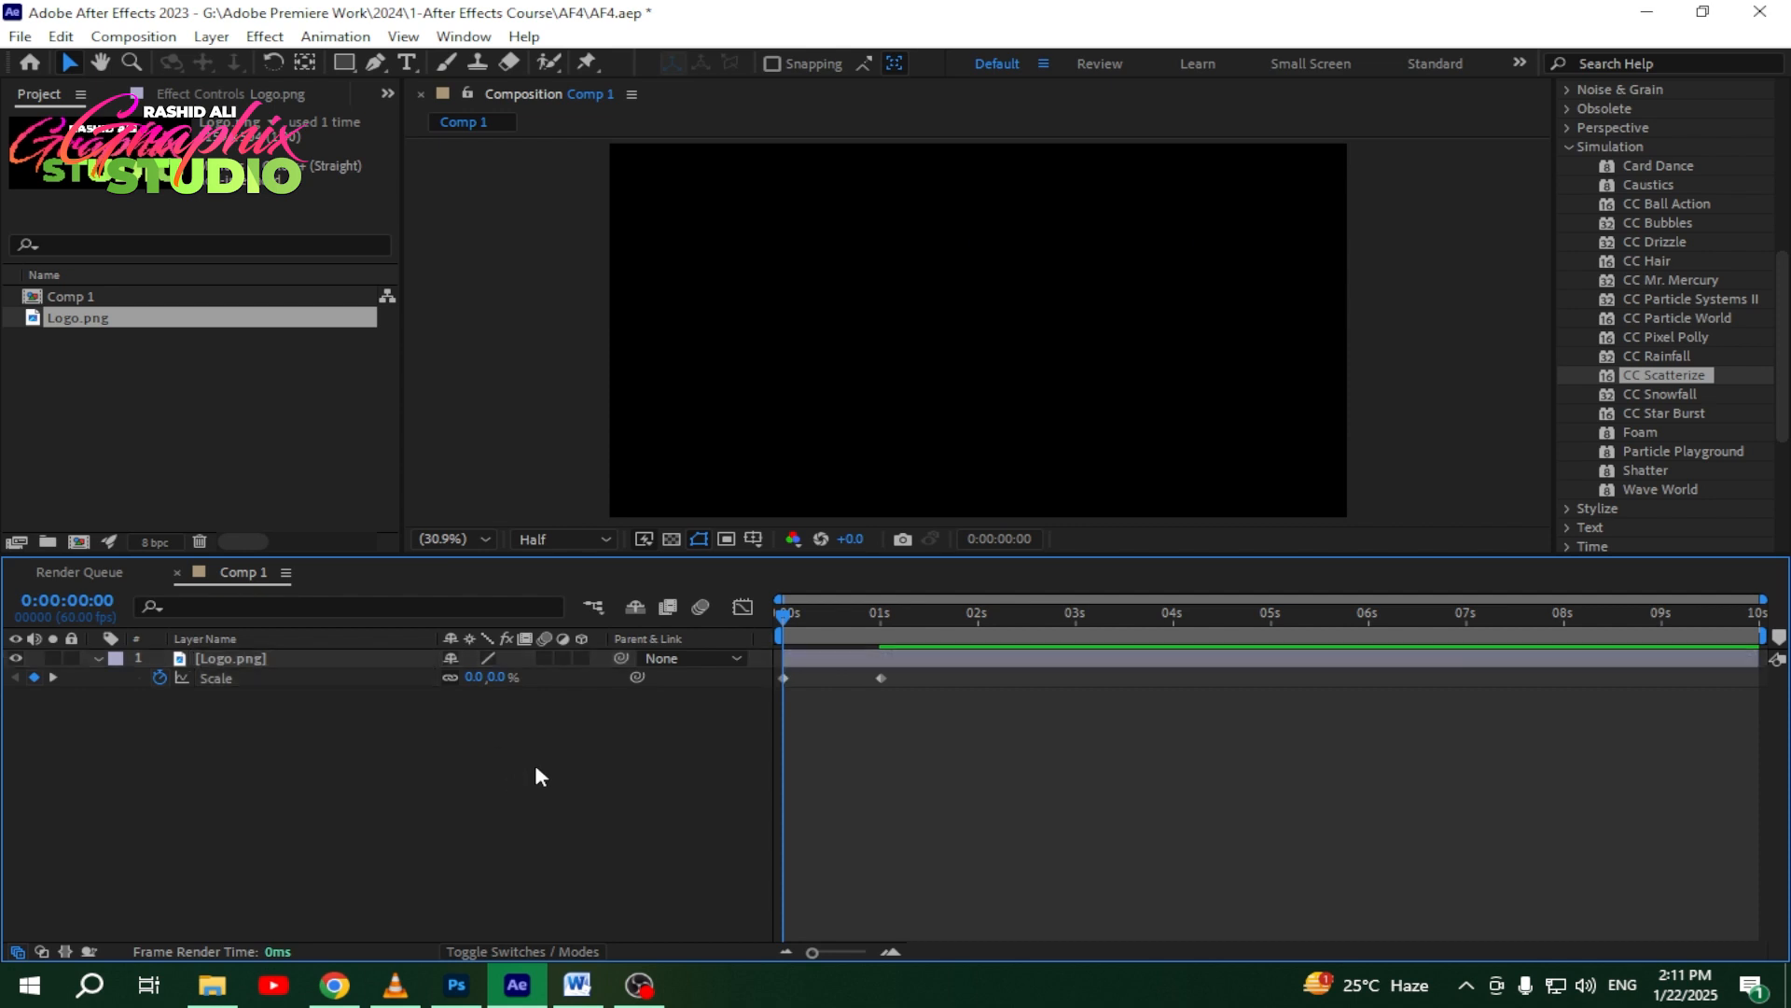
# Step: Limit the work area to about the first 2.5 seconds and preview the logo's scale animation
pyautogui.press('space')
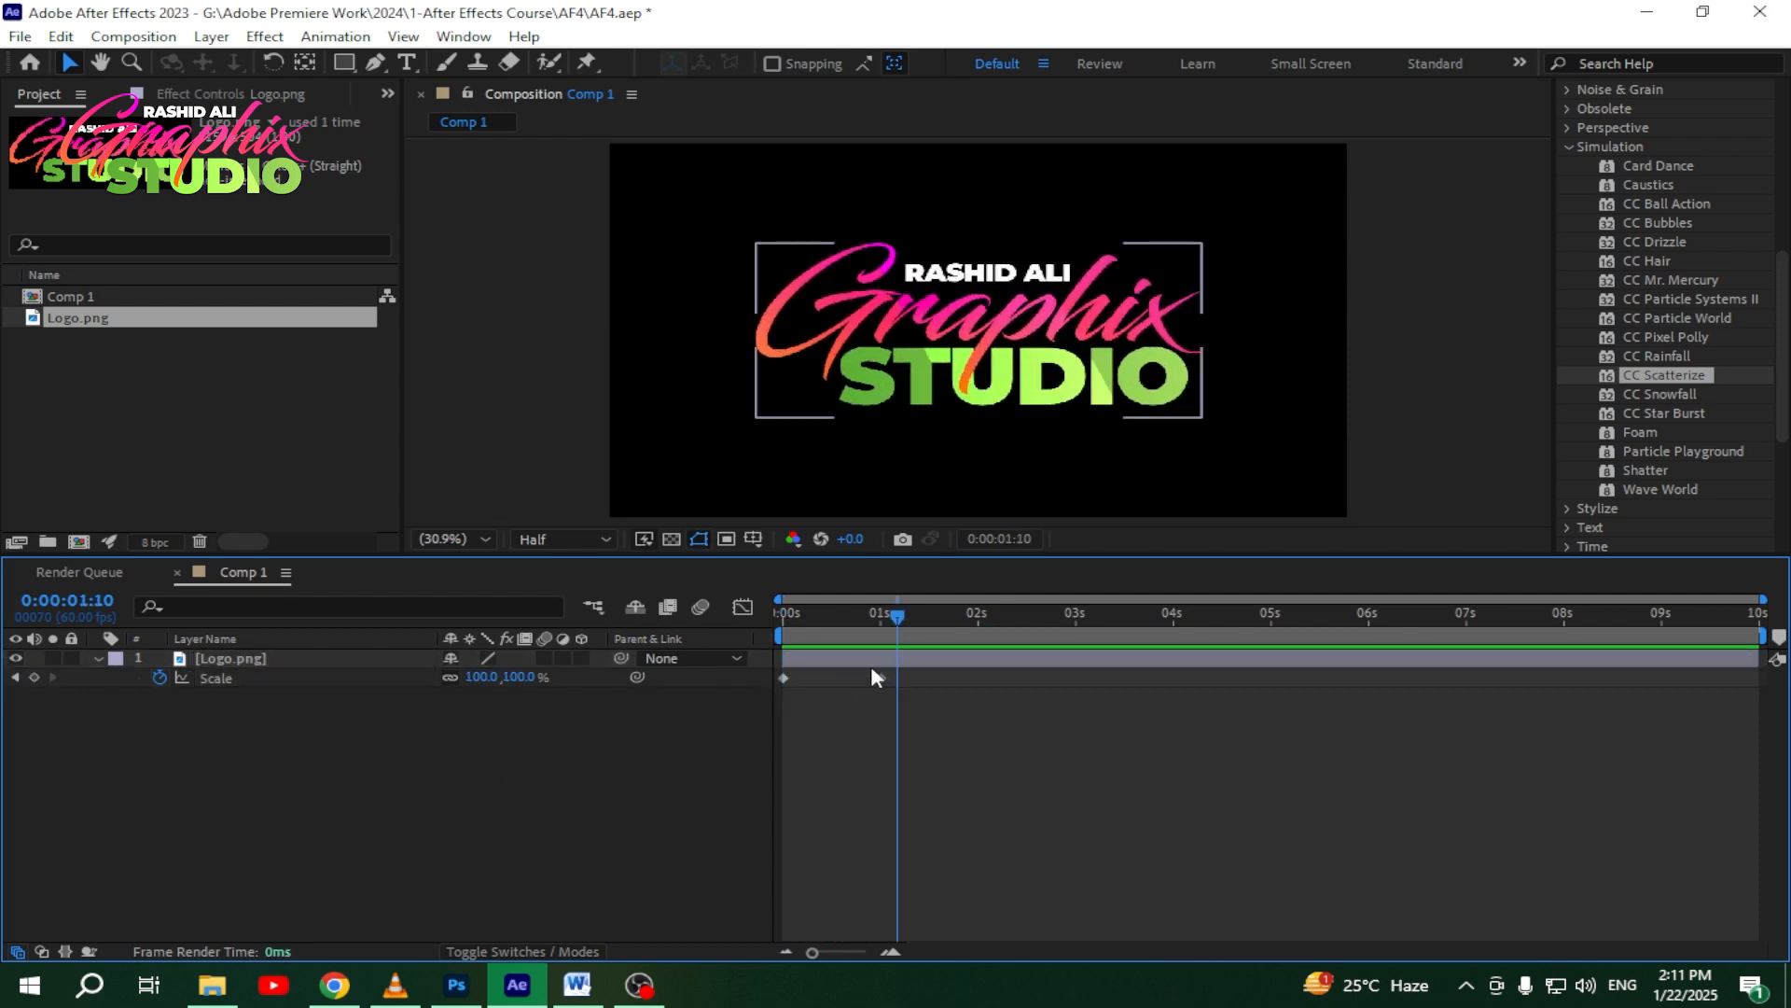
pyautogui.press('n')
pyautogui.press('space')
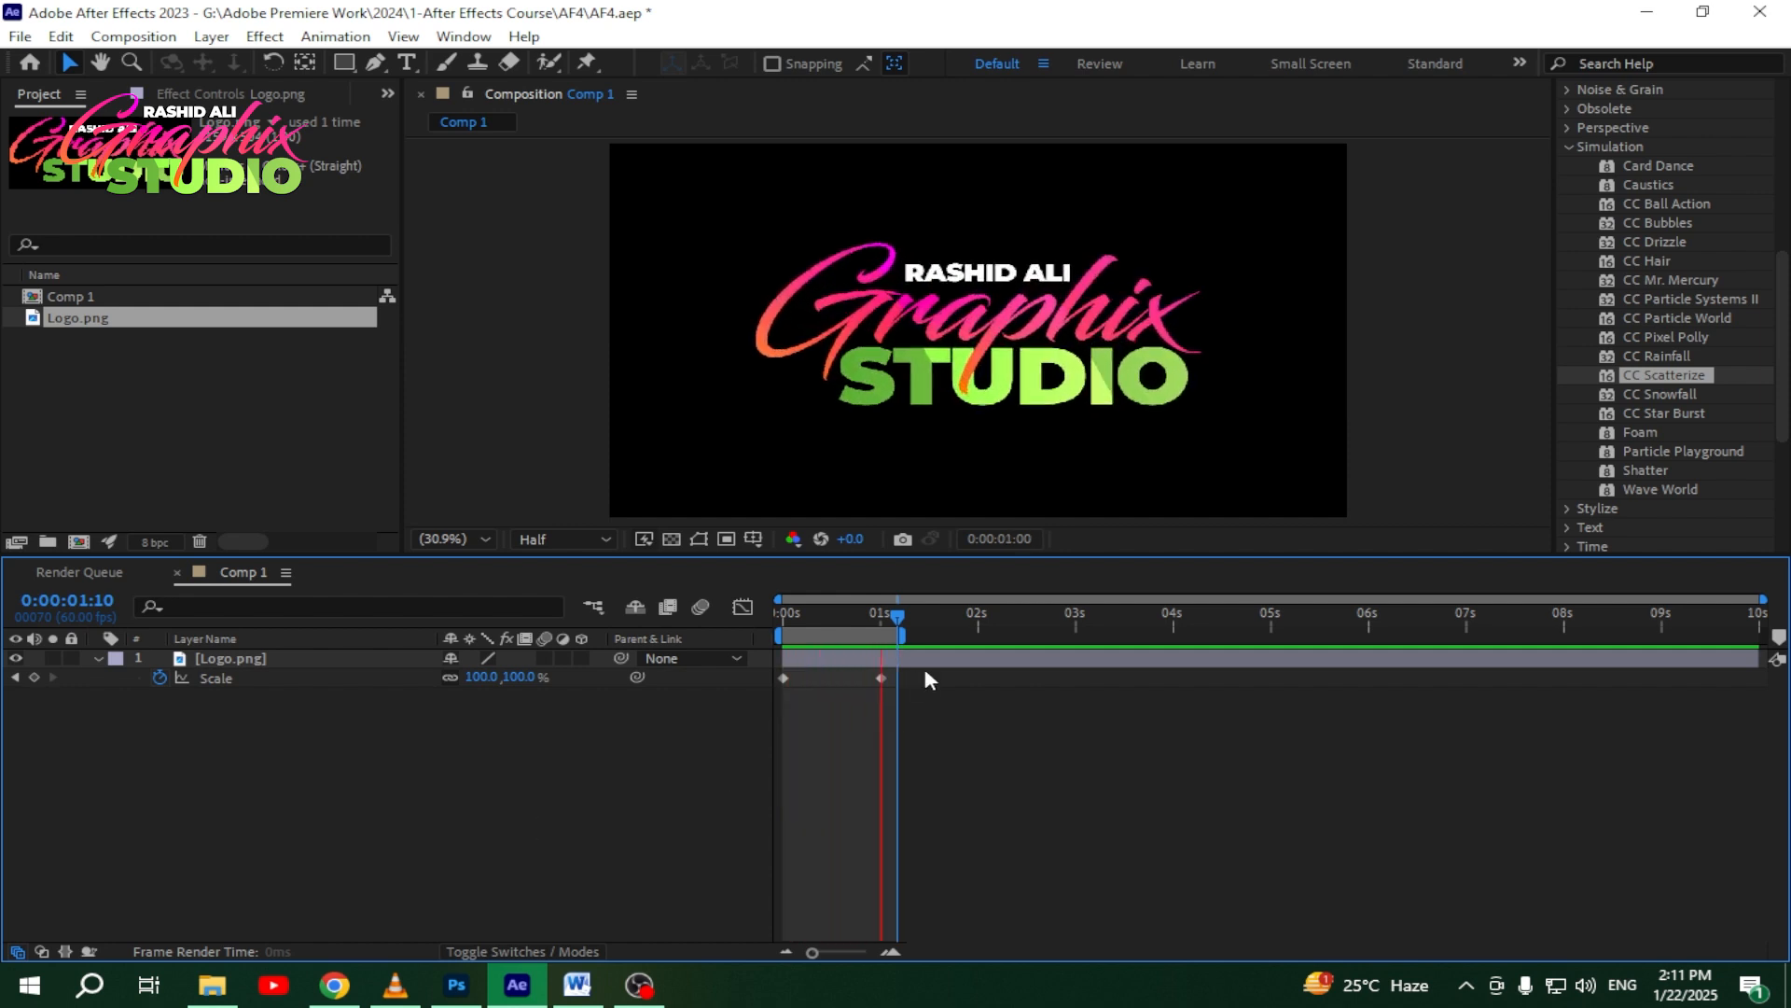
pyautogui.press('space')
pyautogui.moveTo(904, 635); pyautogui.dragTo(695, 651)
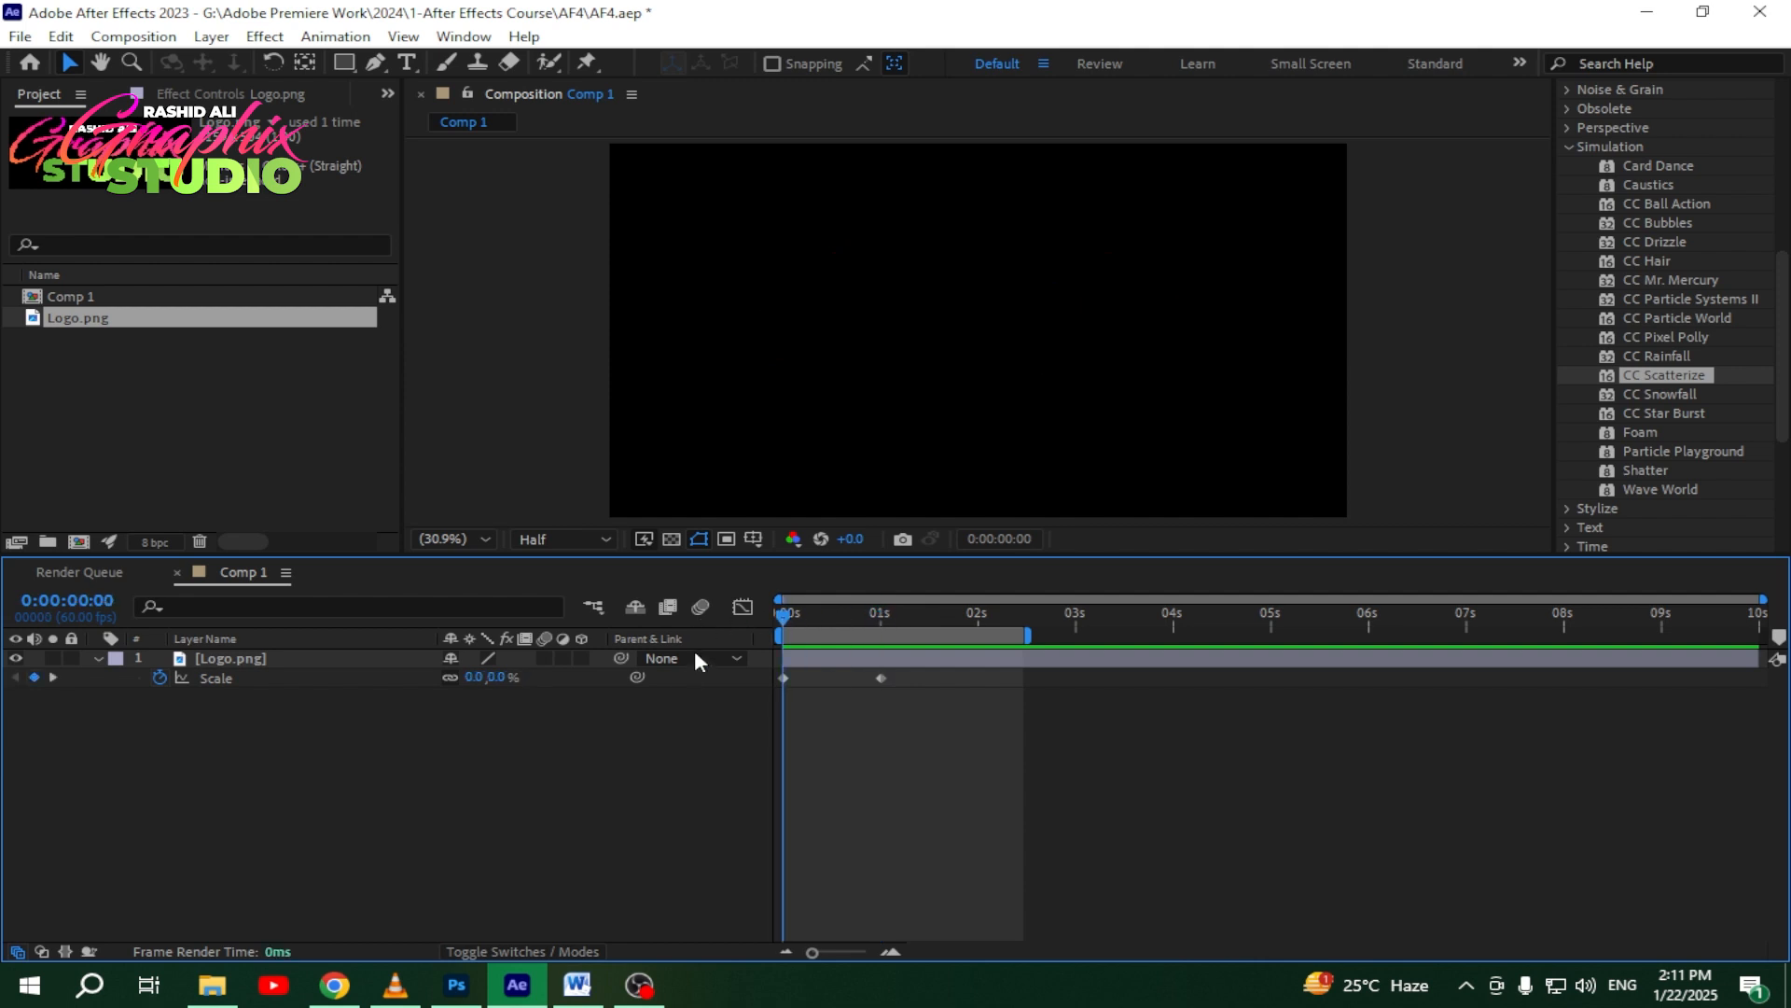
pyautogui.press('space')
pyautogui.press('space')
pyautogui.moveTo(870, 615); pyautogui.dragTo(663, 627)
# Step: Show the logo layer's Rotation and add 0° keyframes at 0 seconds and 1 second
pyautogui.click(250, 657)
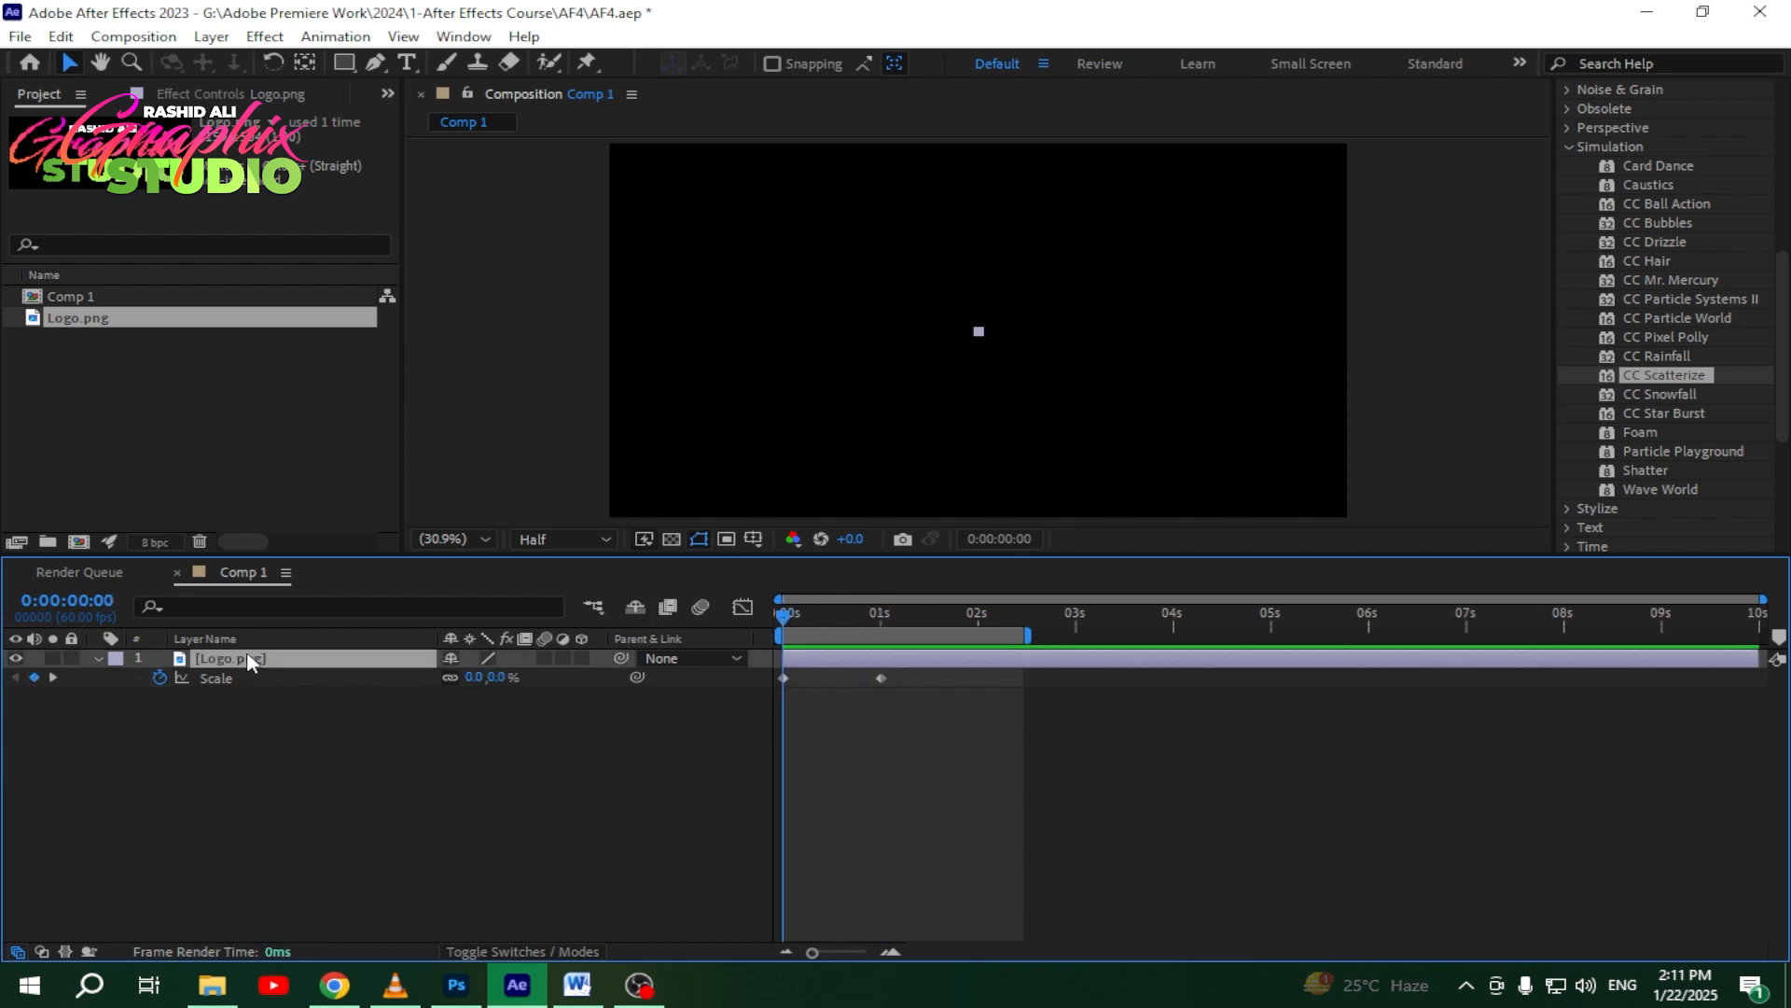
pyautogui.press('r')
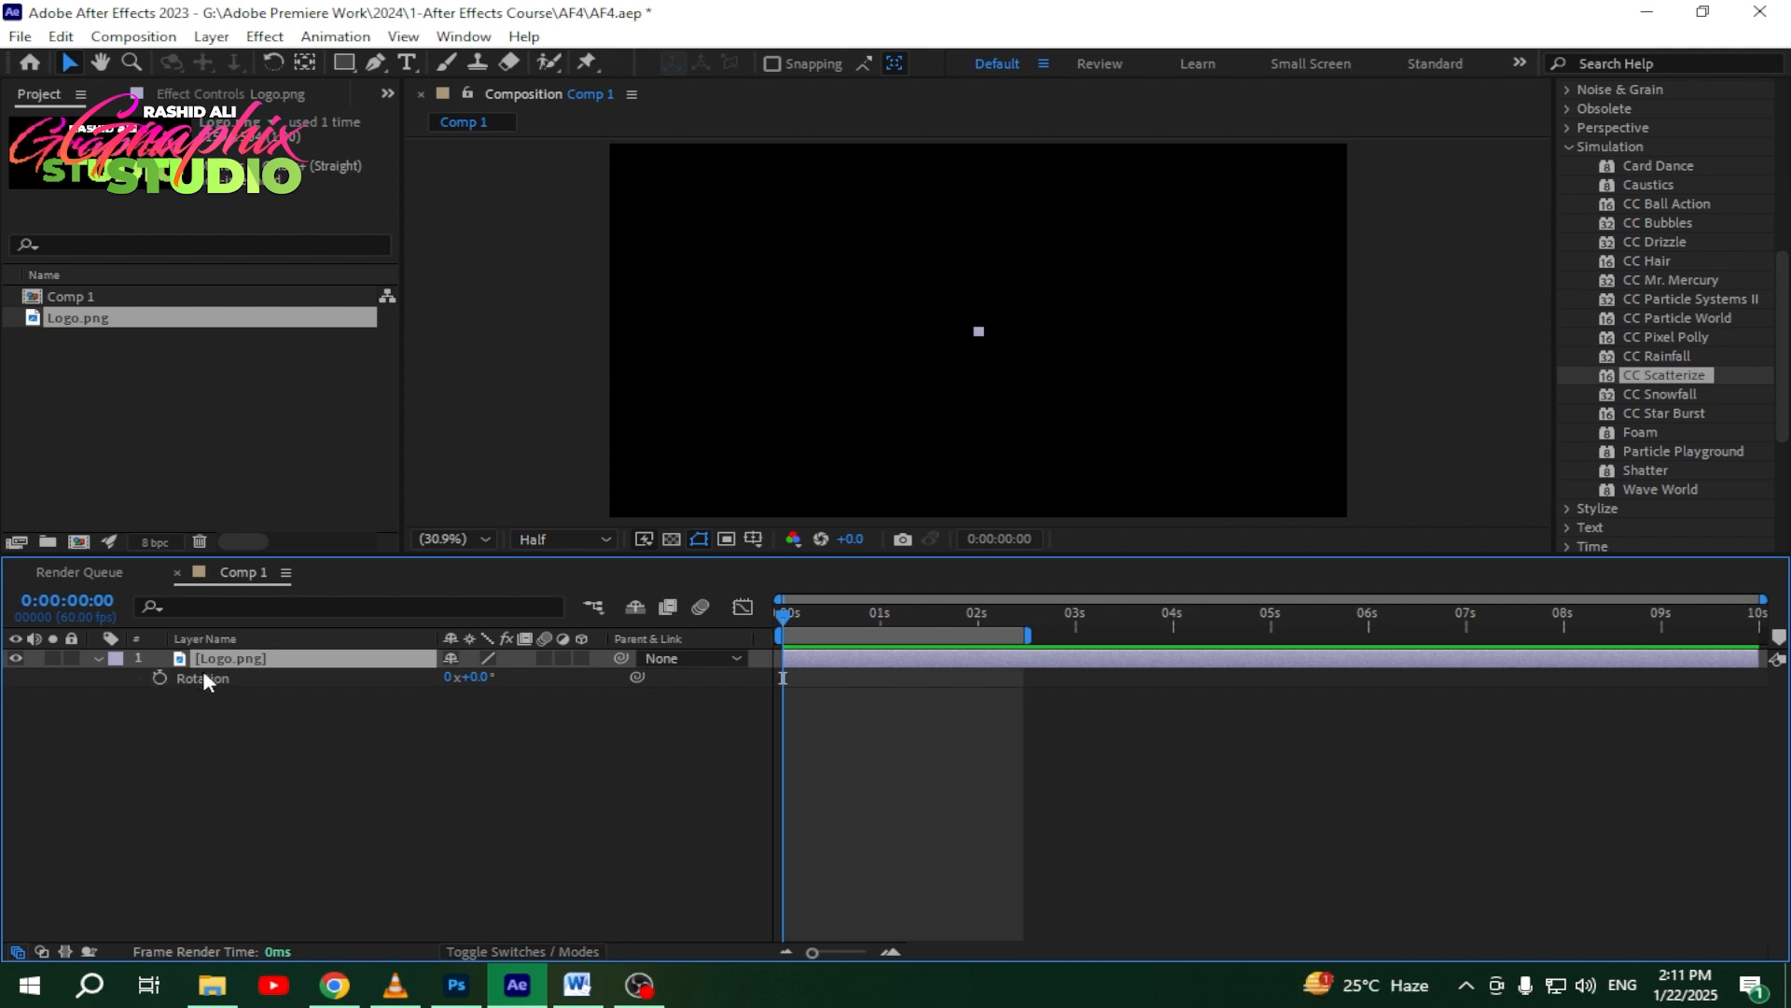
pyautogui.click(160, 677)
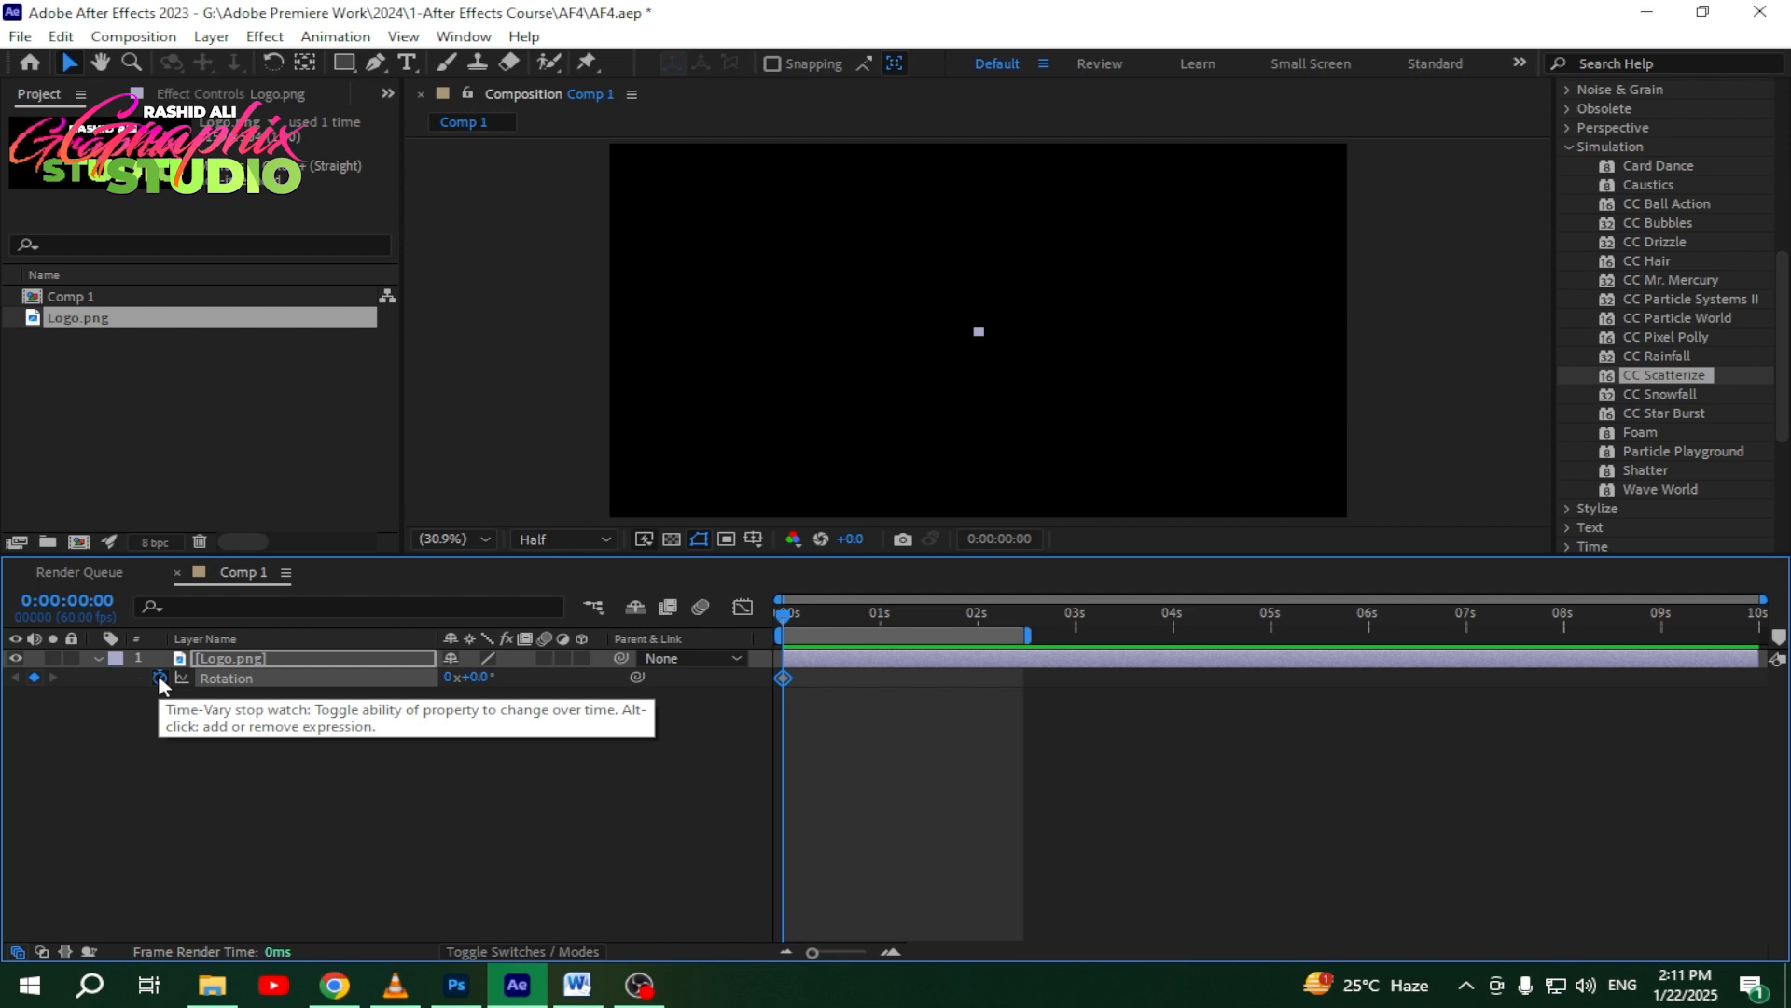
pyautogui.click(881, 621)
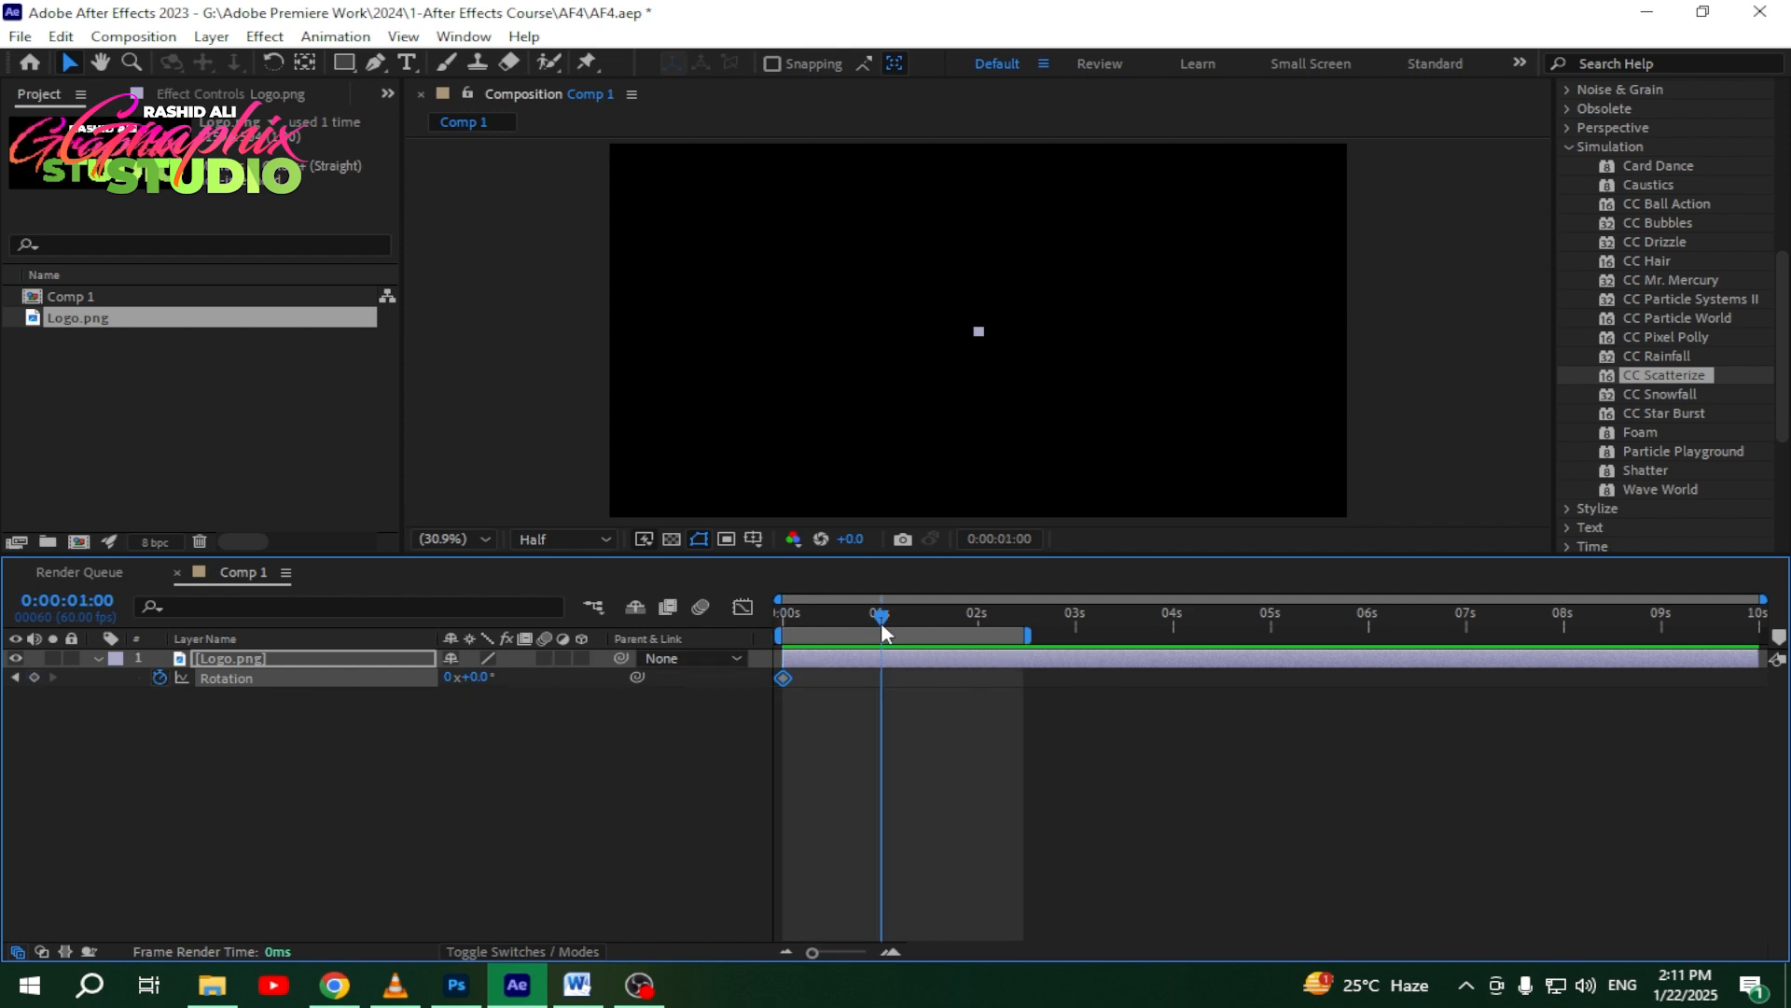
pyautogui.click(36, 670)
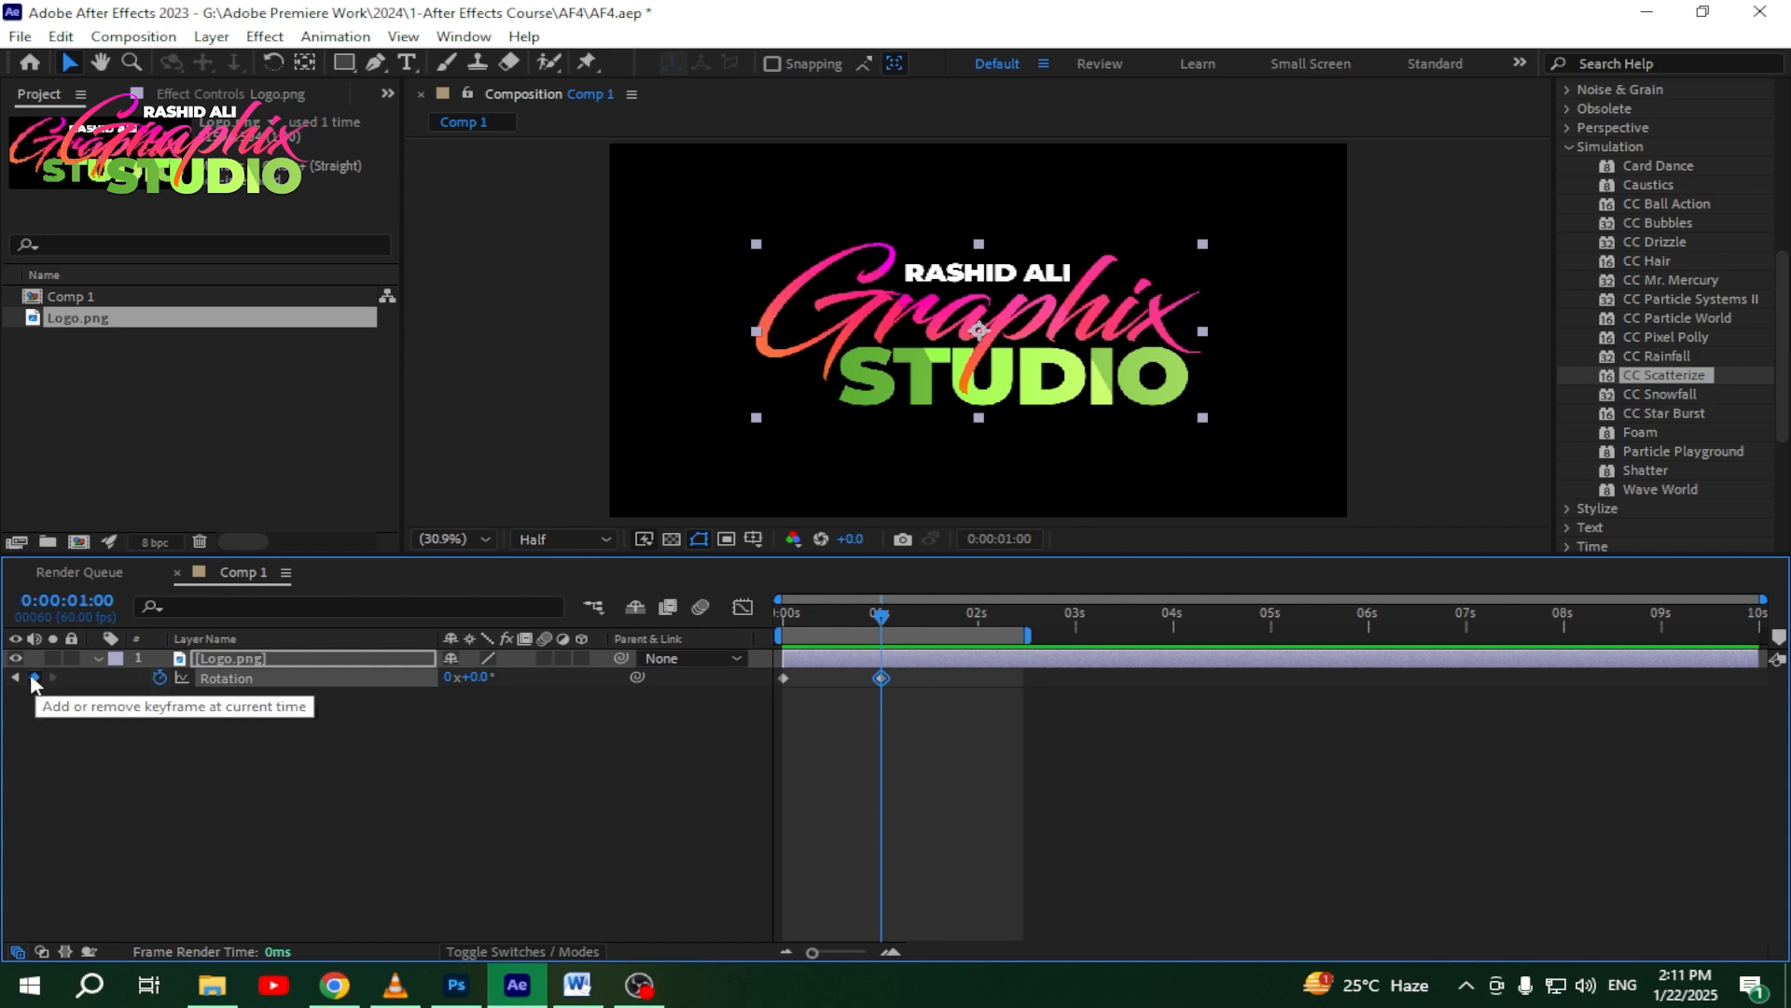
# Step: Set the logo's Rotation to -90° at the first keyframe and preview the animation
pyautogui.click(13, 679)
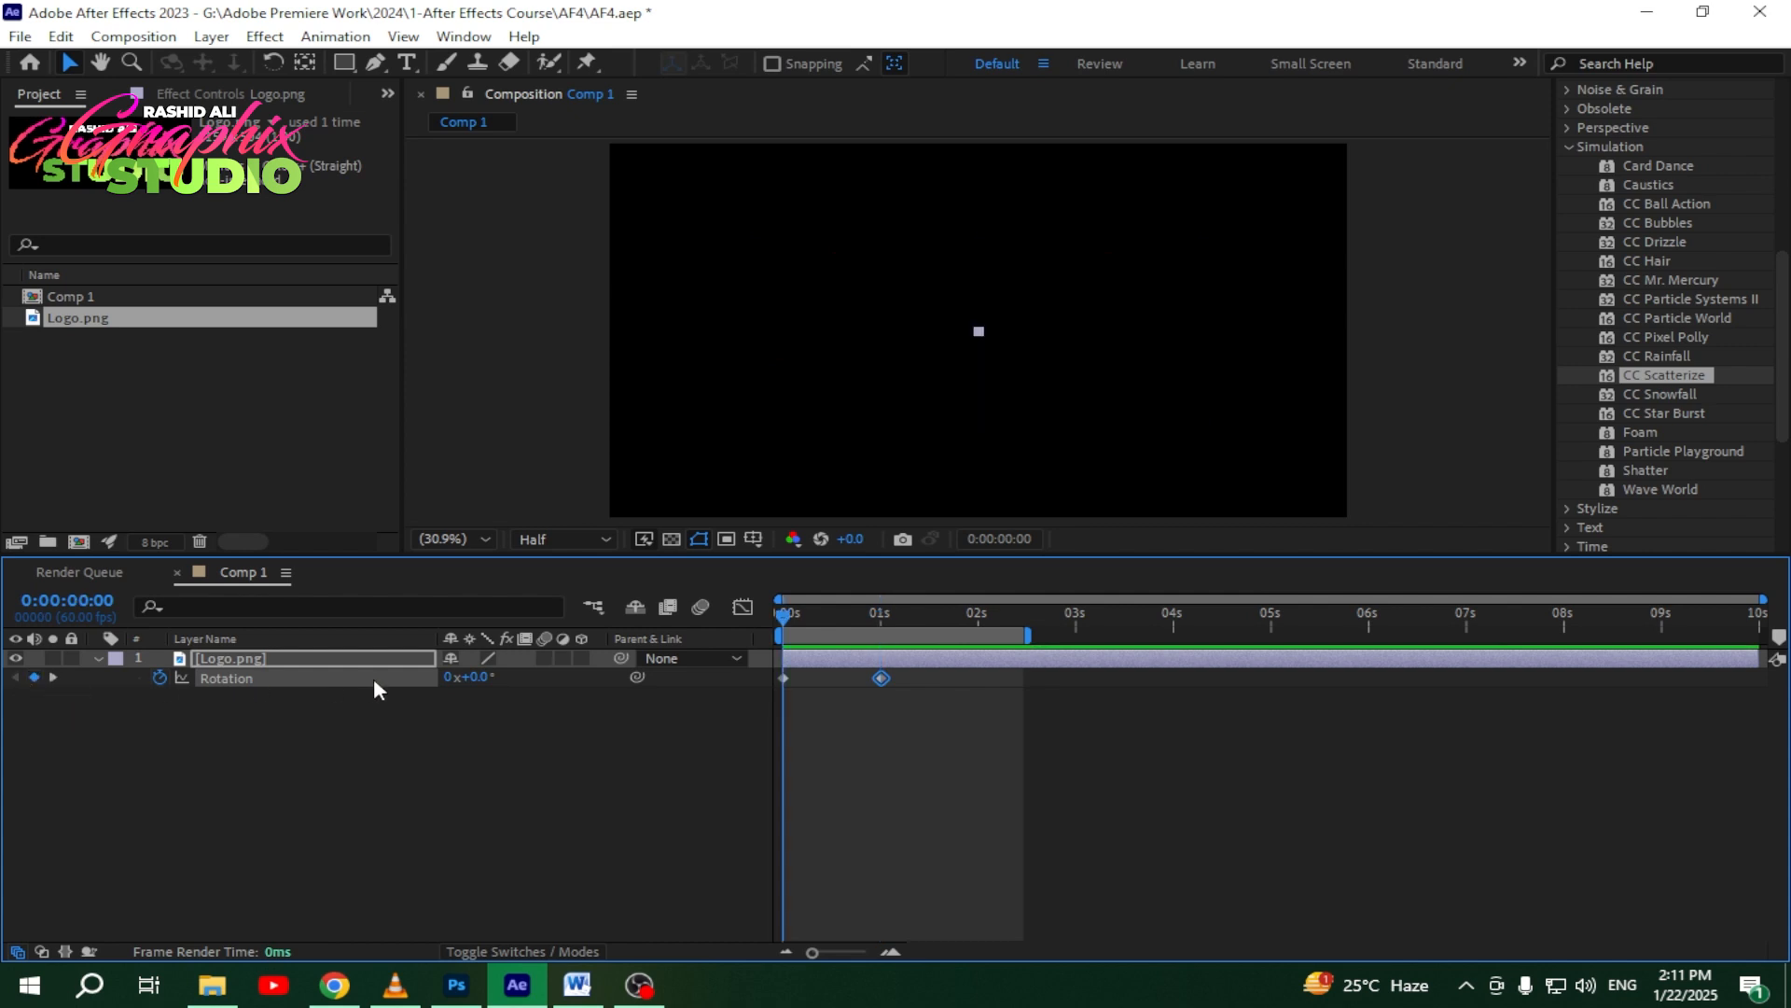
pyautogui.click(478, 677)
pyautogui.write('-90')
pyautogui.press('Return')
pyautogui.press('space')
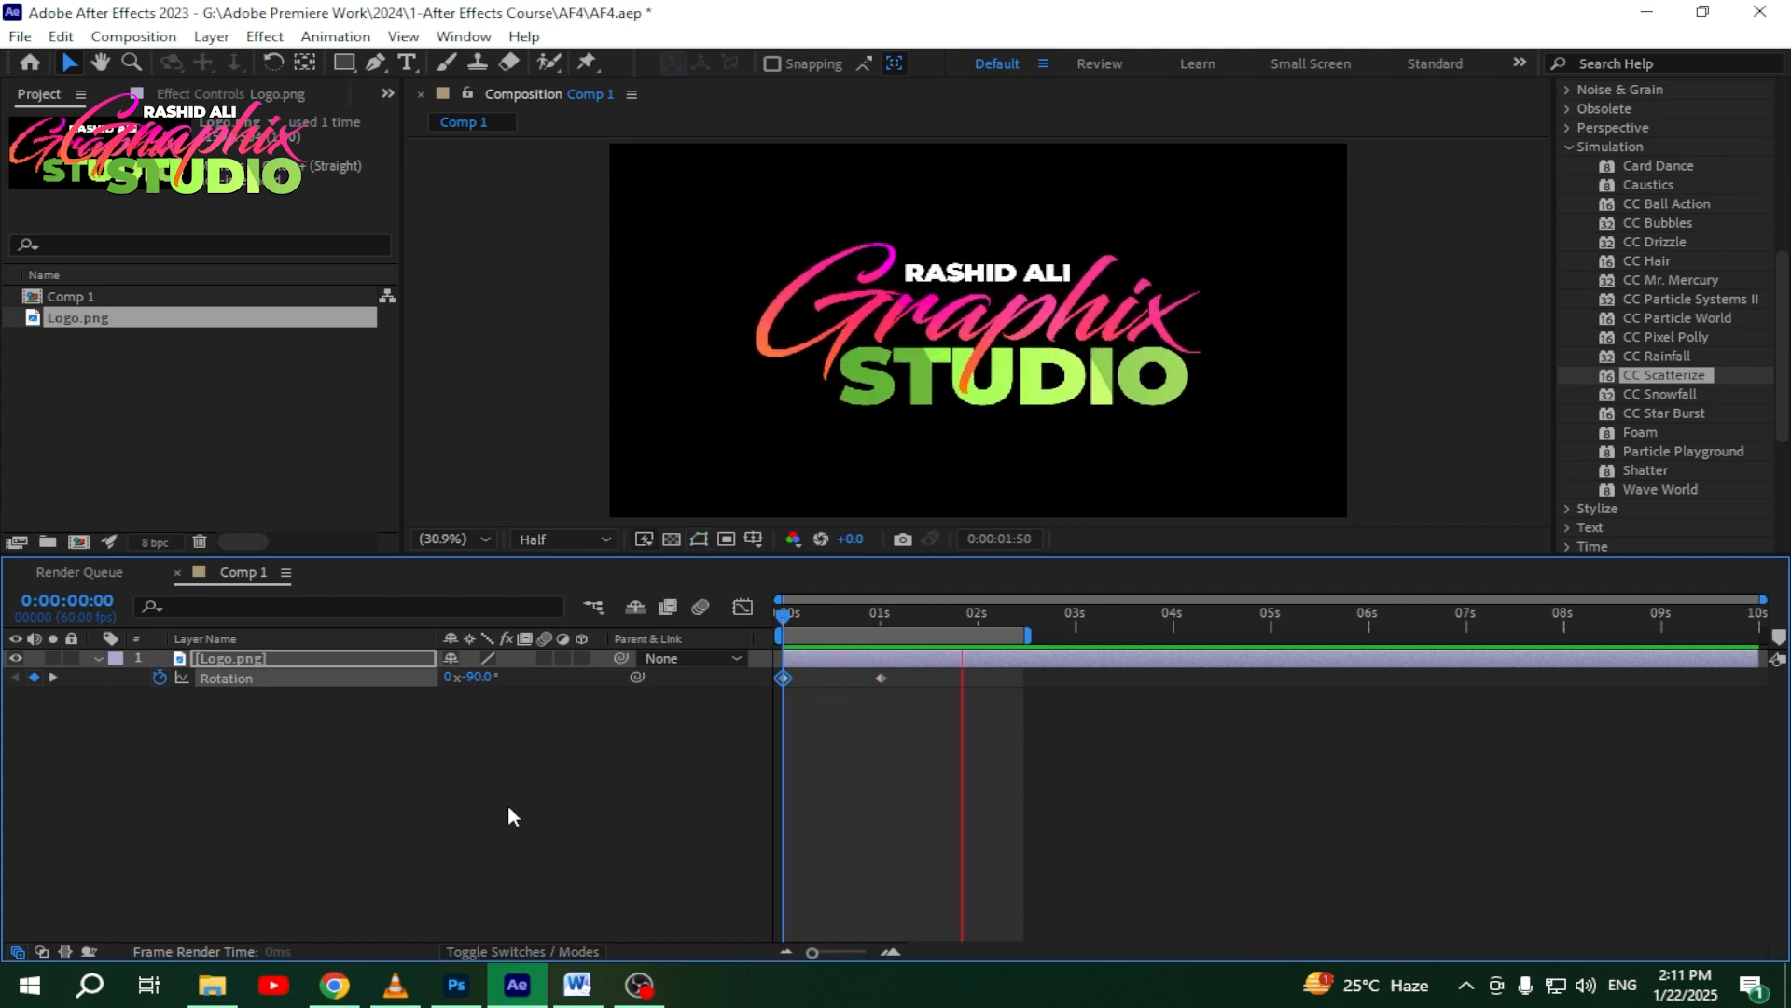
pyautogui.press('space')
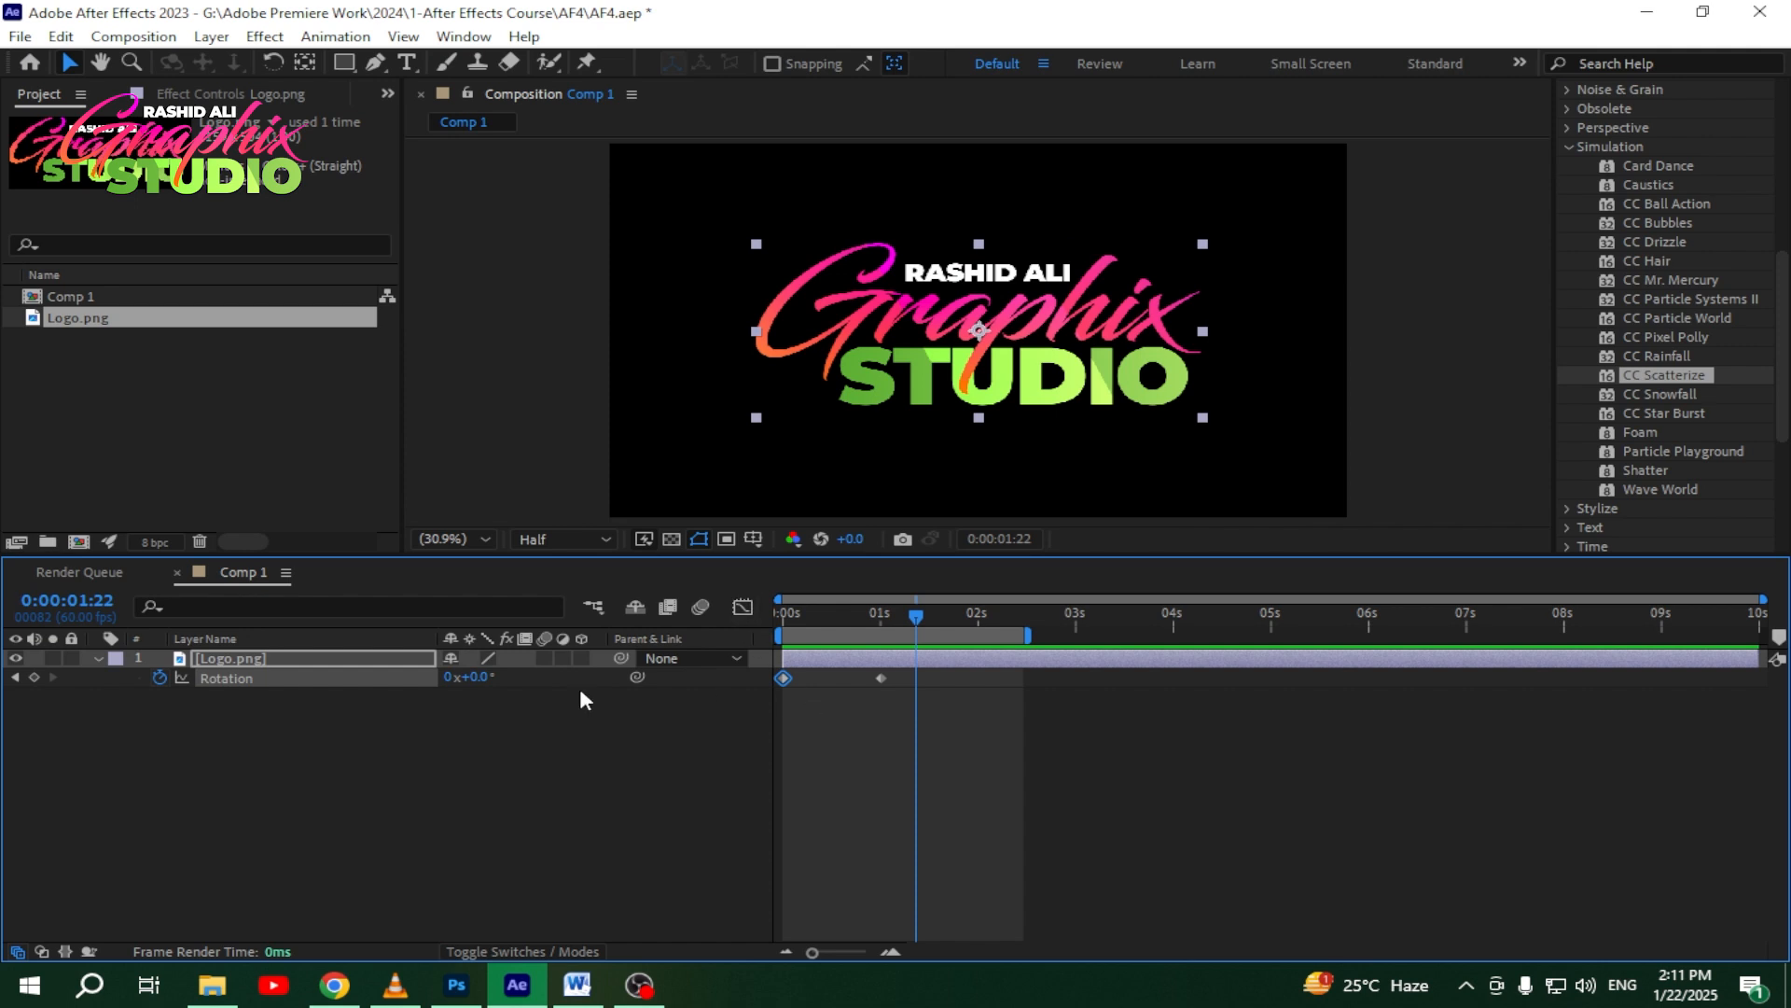
# Step: Show the Scale property alongside Rotation on the Logo.png layer
pyautogui.click(295, 692)
pyautogui.click(270, 658)
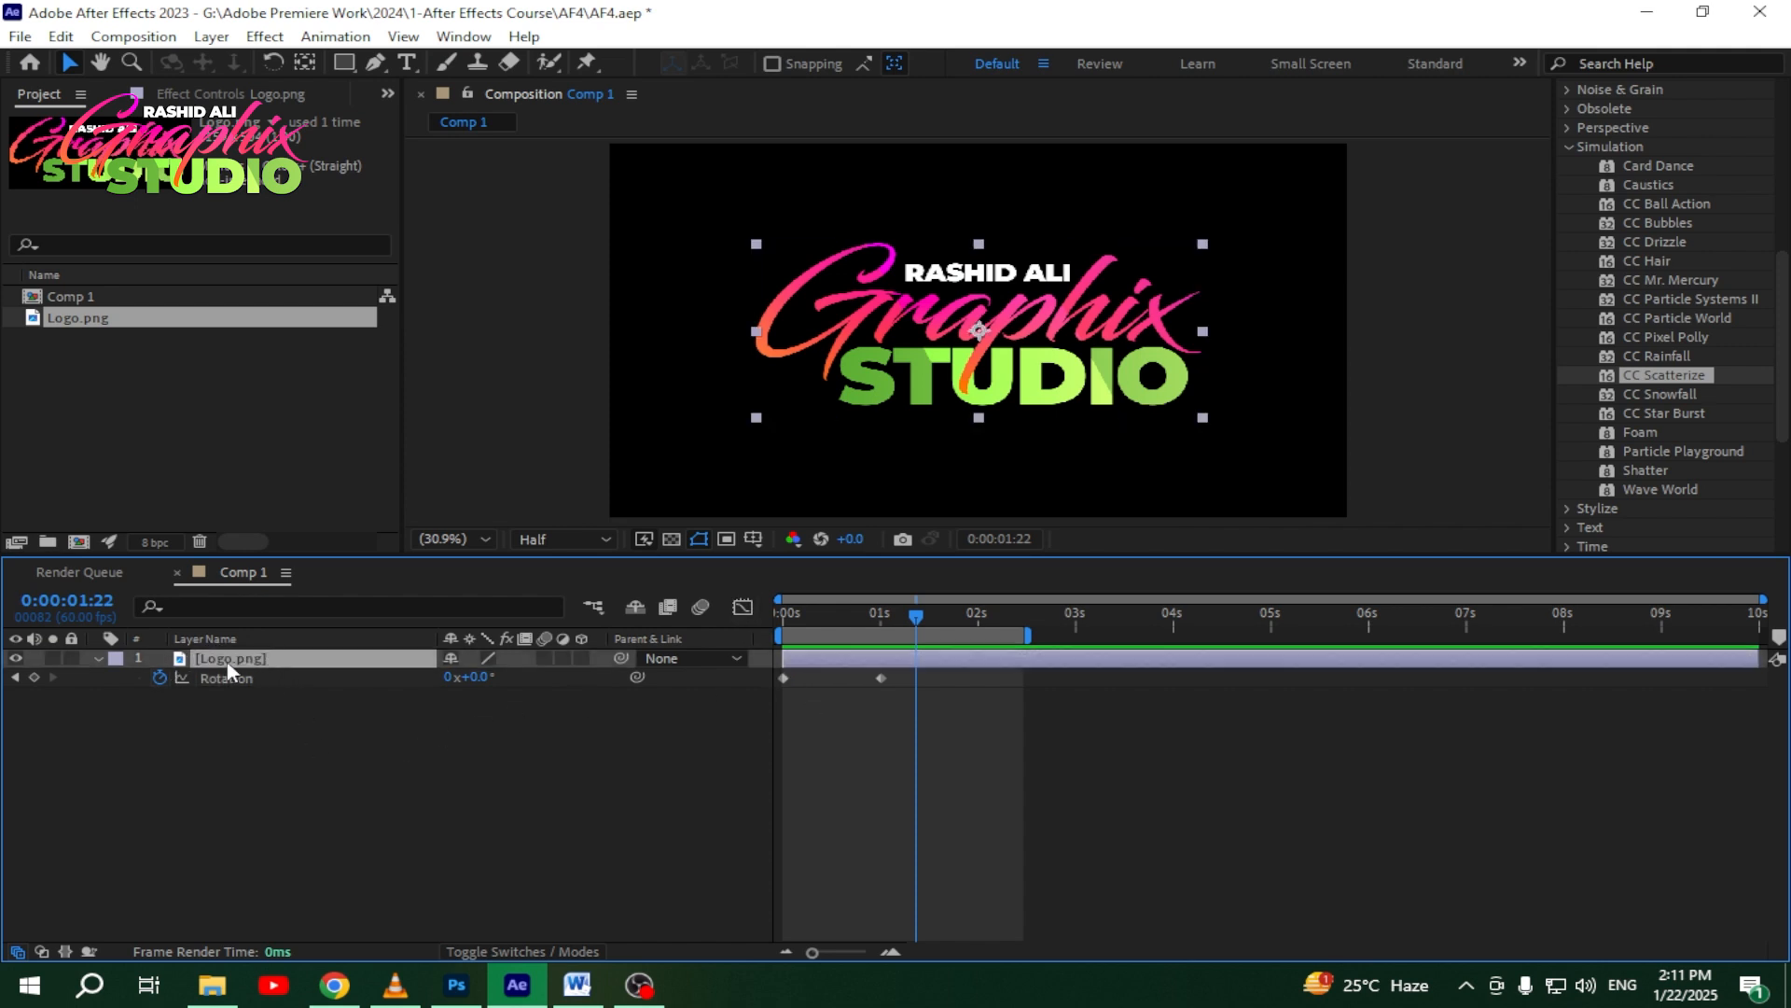
pyautogui.hotkey('shift', 's')
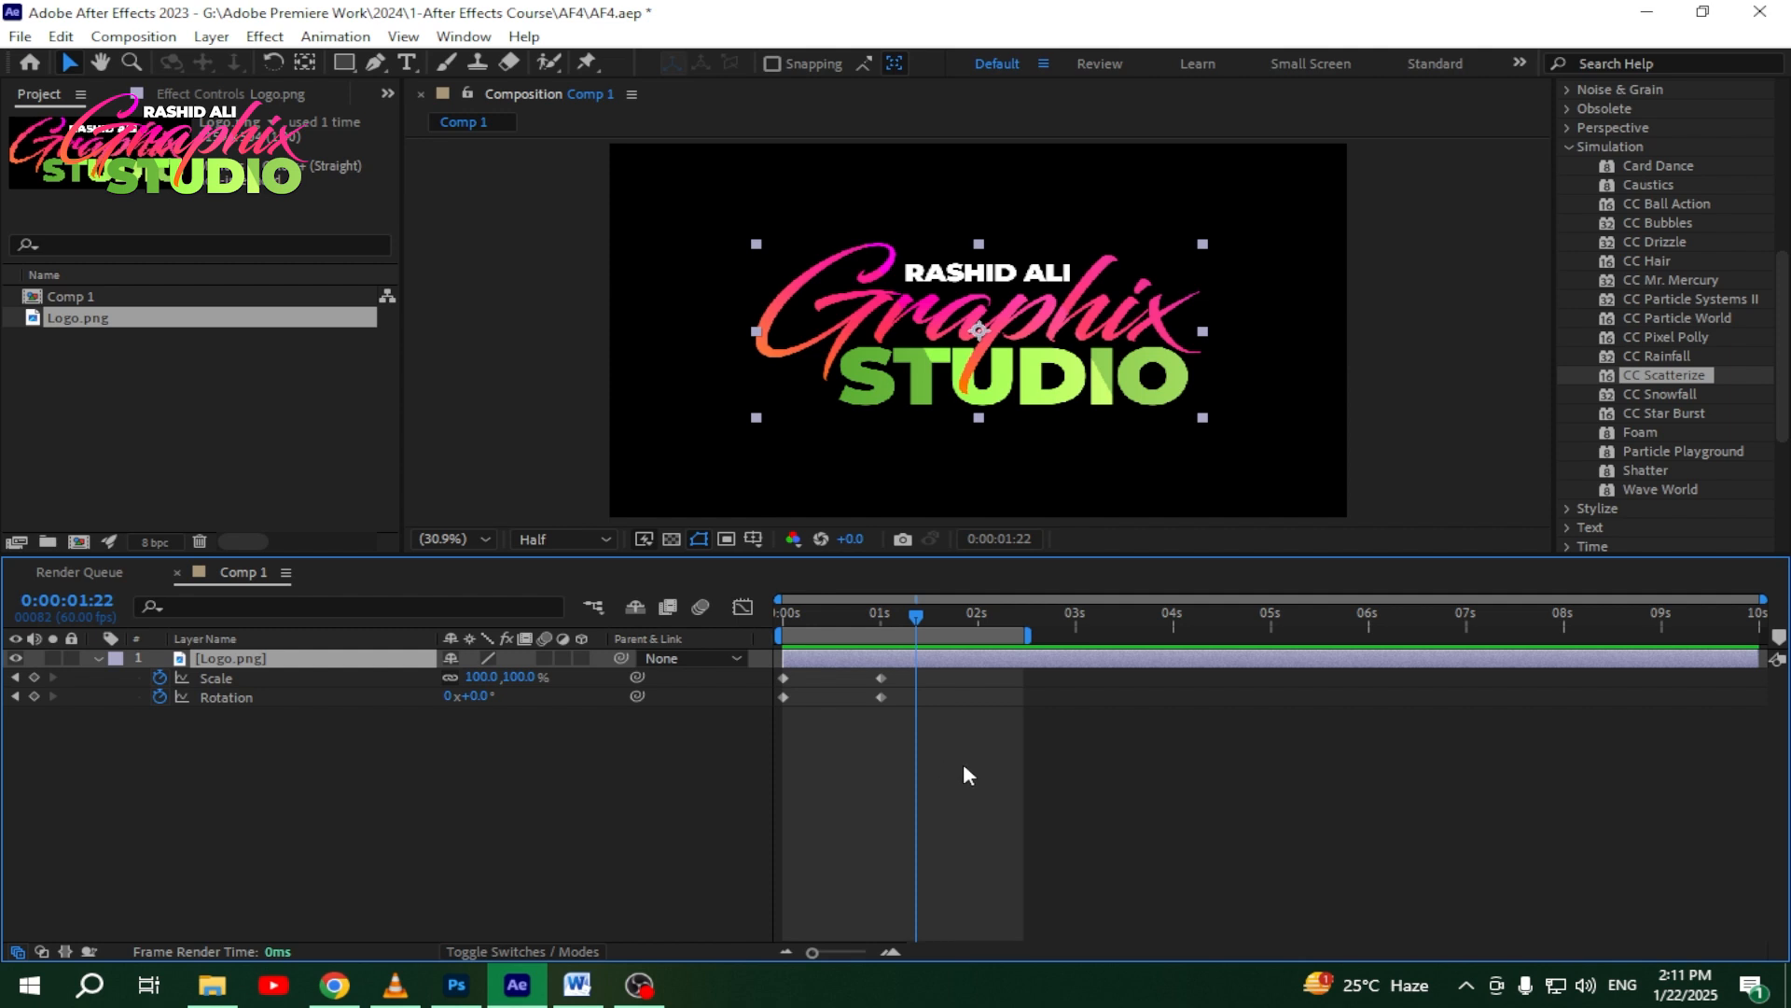
# Step: Try moving the last Rotation keyframe earlier to 0:00:00:47 and preview the animation from the start
pyautogui.click(867, 702)
pyautogui.moveTo(881, 698); pyautogui.dragTo(859, 698)
pyautogui.press('Home')
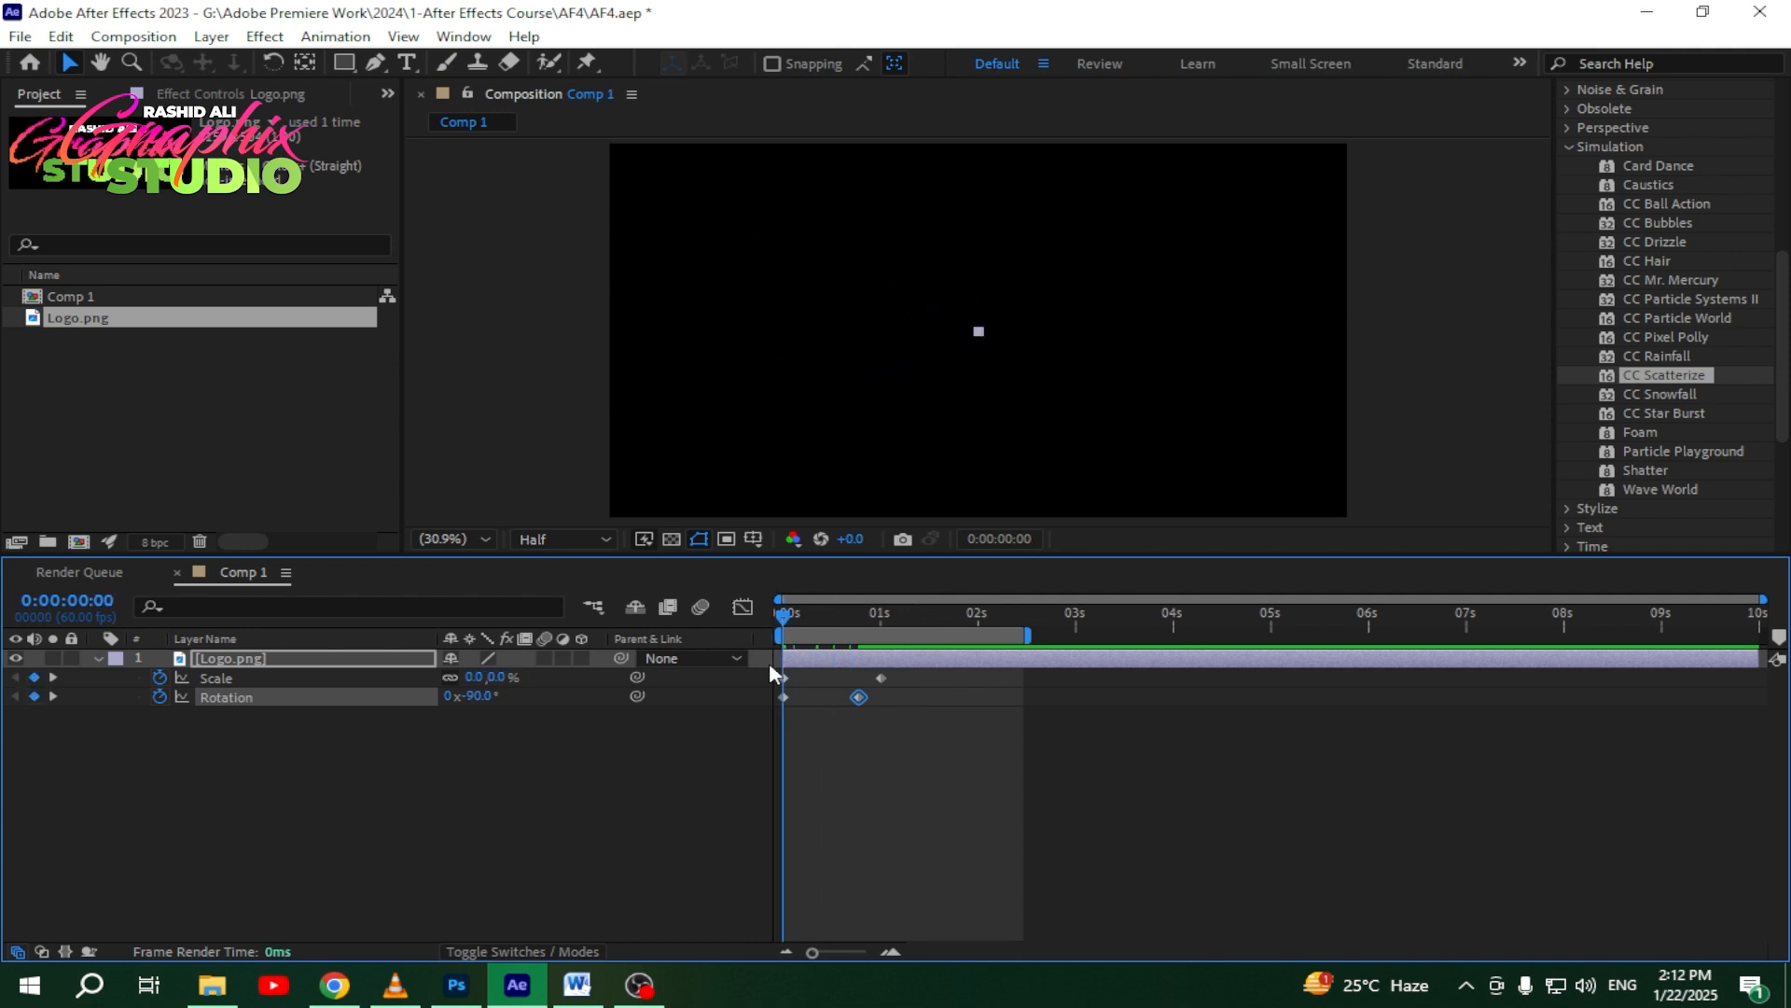
pyautogui.press('space')
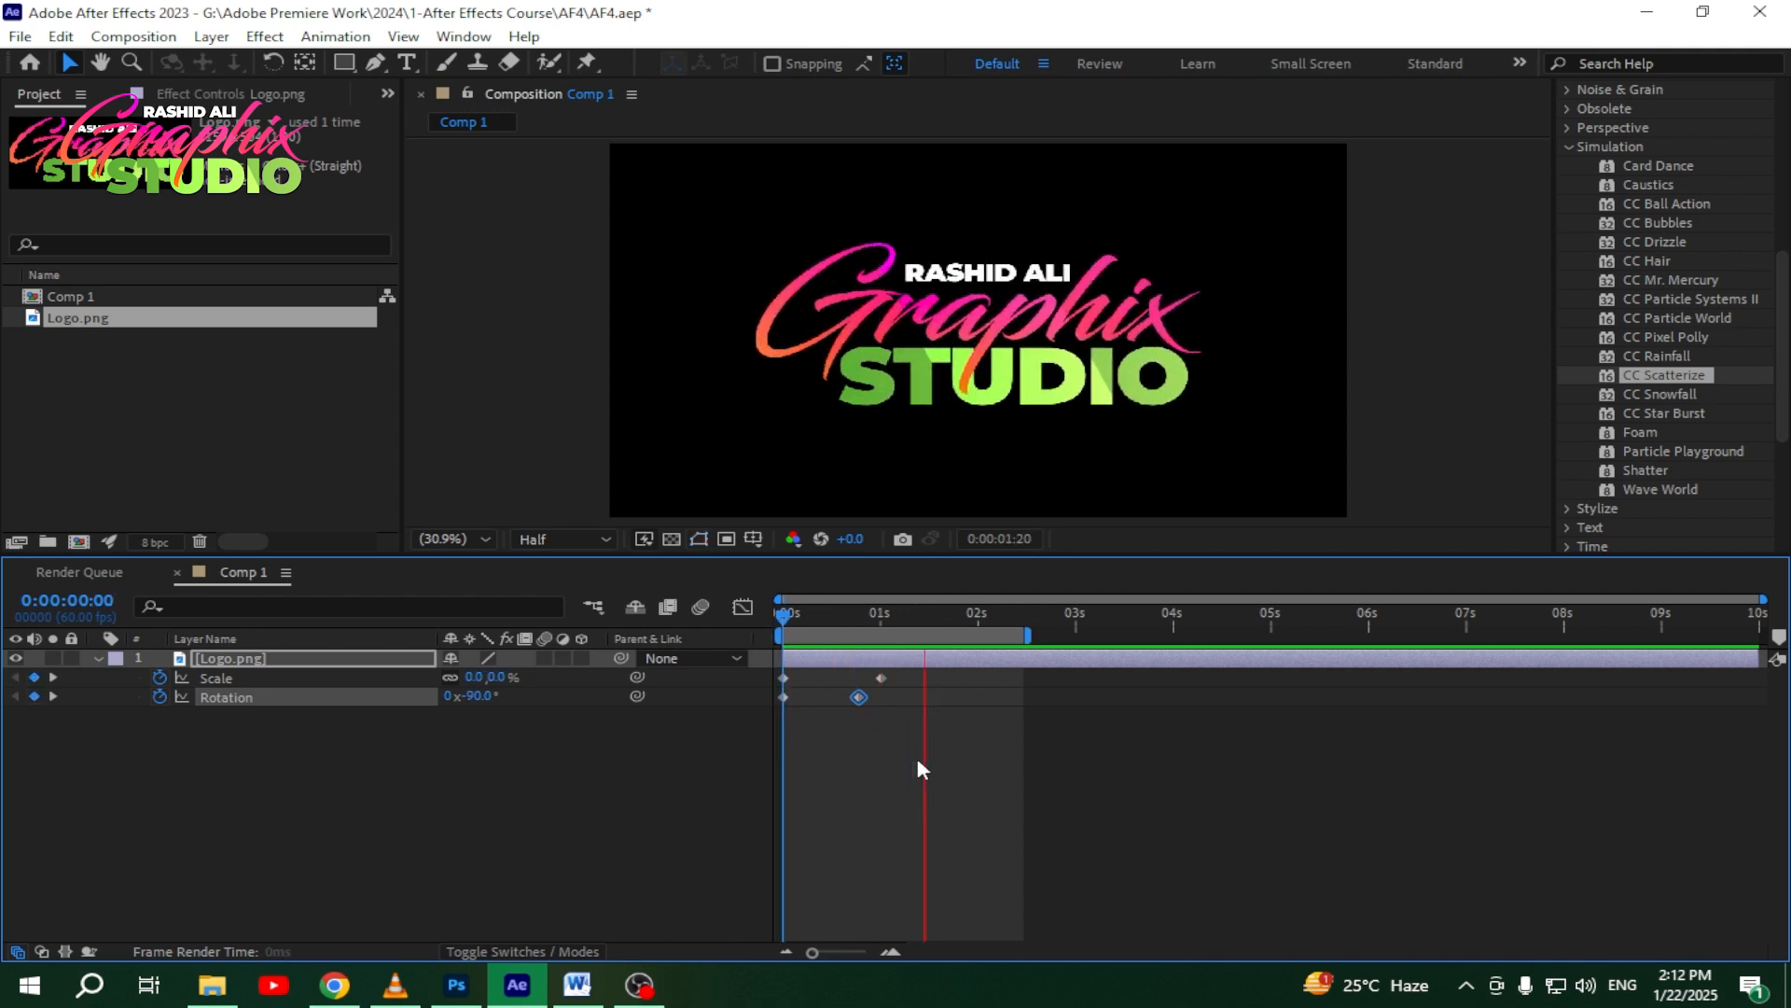
pyautogui.press('space')
# Step: Move the last Rotation keyframe back to 1 second, aligned with the Scale keyframe, and preview the animation
pyautogui.moveTo(860, 697); pyautogui.dragTo(892, 696)
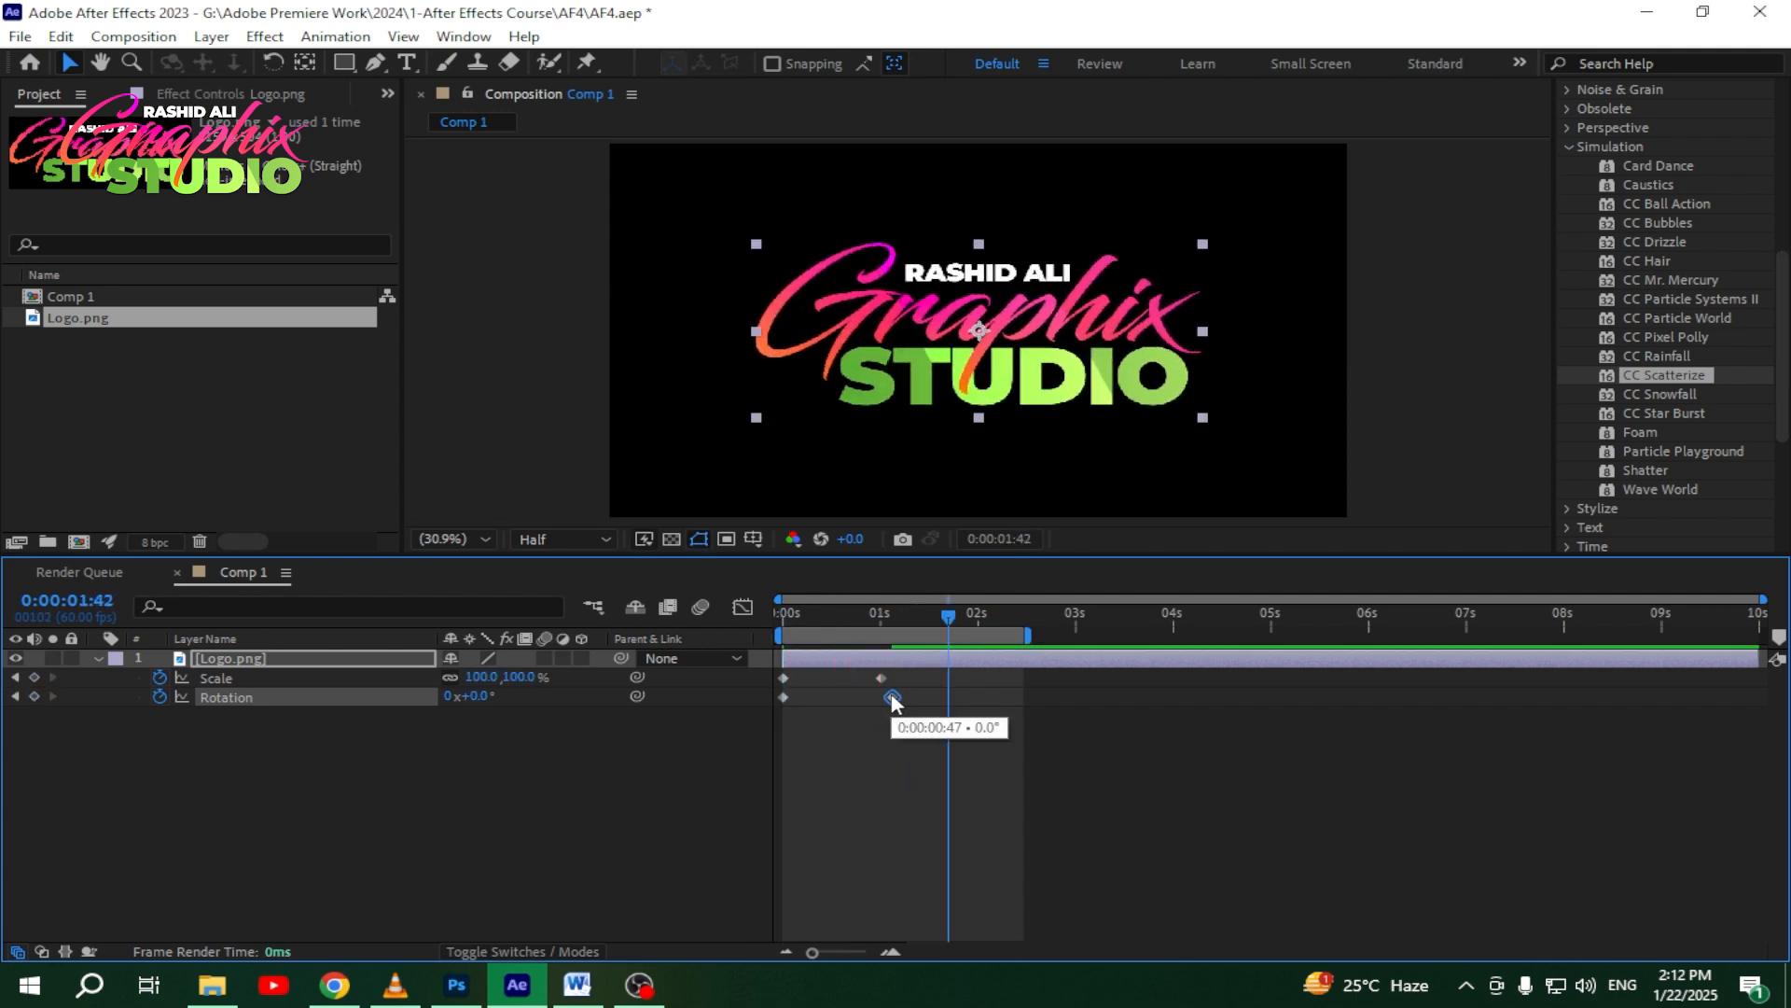
pyautogui.click(824, 616)
pyautogui.moveTo(798, 614); pyautogui.dragTo(777, 623)
pyautogui.press('space')
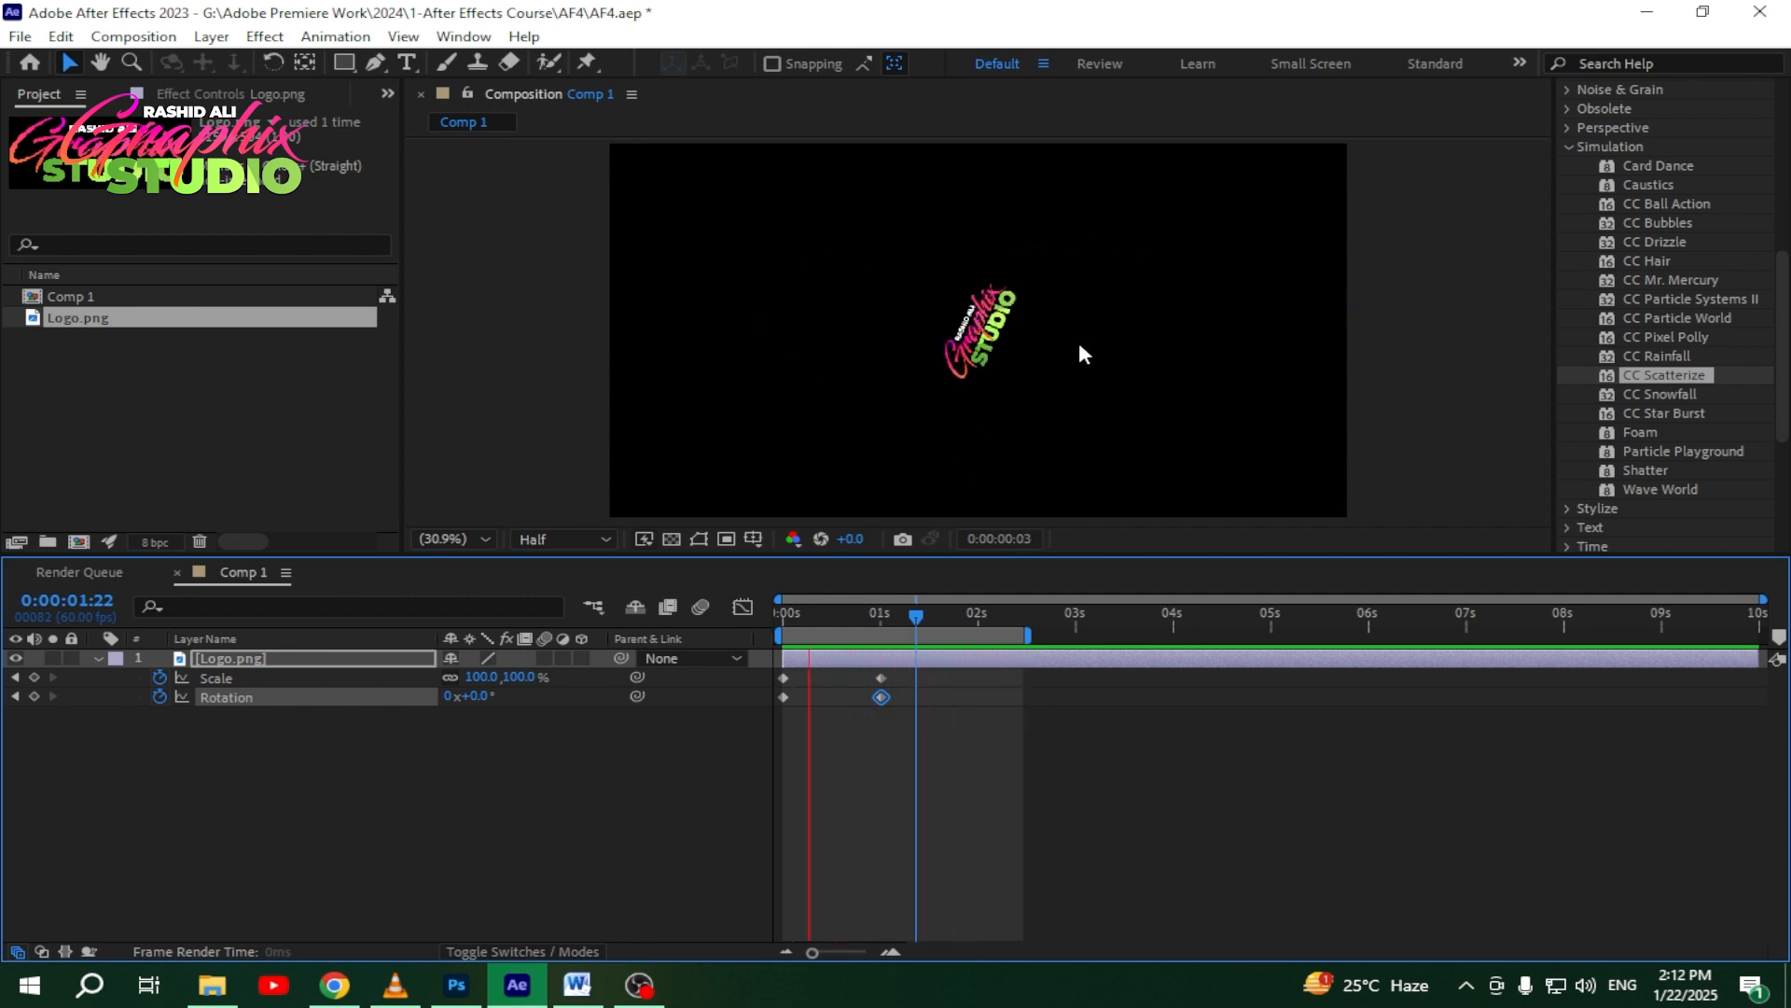
# Step: Apply Easy Ease to both Scale and both Rotation keyframes of the Logo.png layer and preview the animation
pyautogui.click(837, 770)
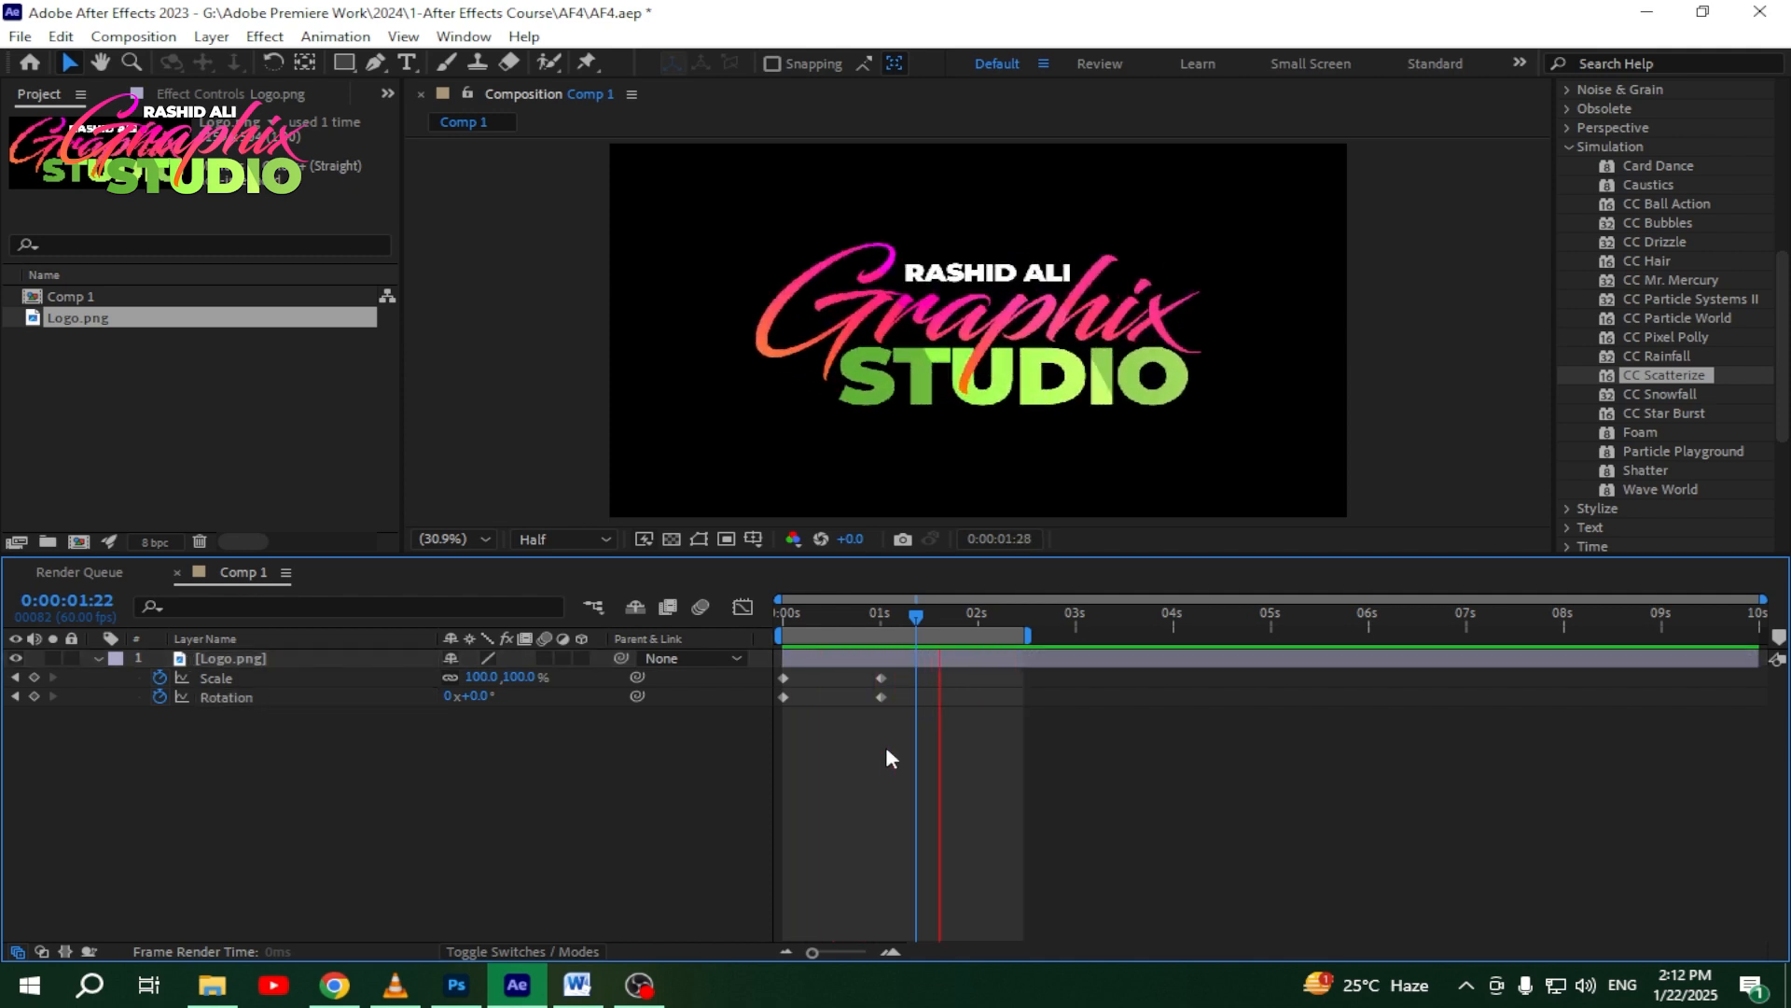
pyautogui.moveTo(937, 769); pyautogui.dragTo(795, 673)
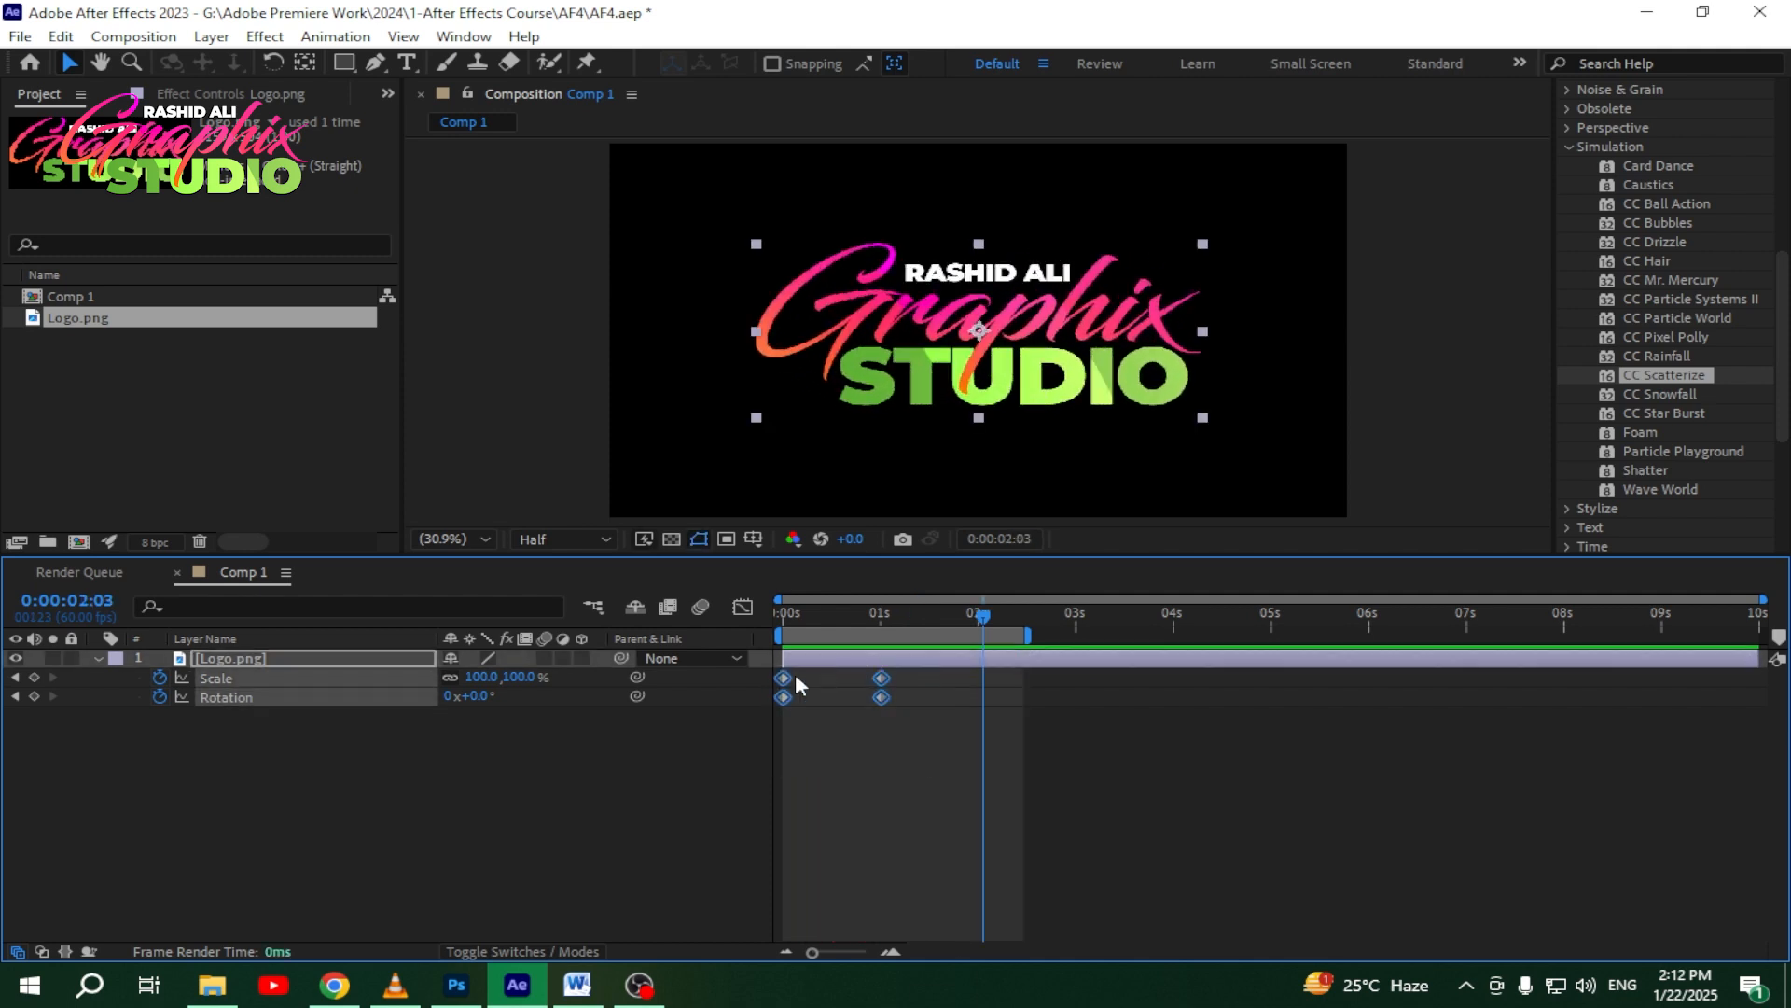
pyautogui.press('F9')
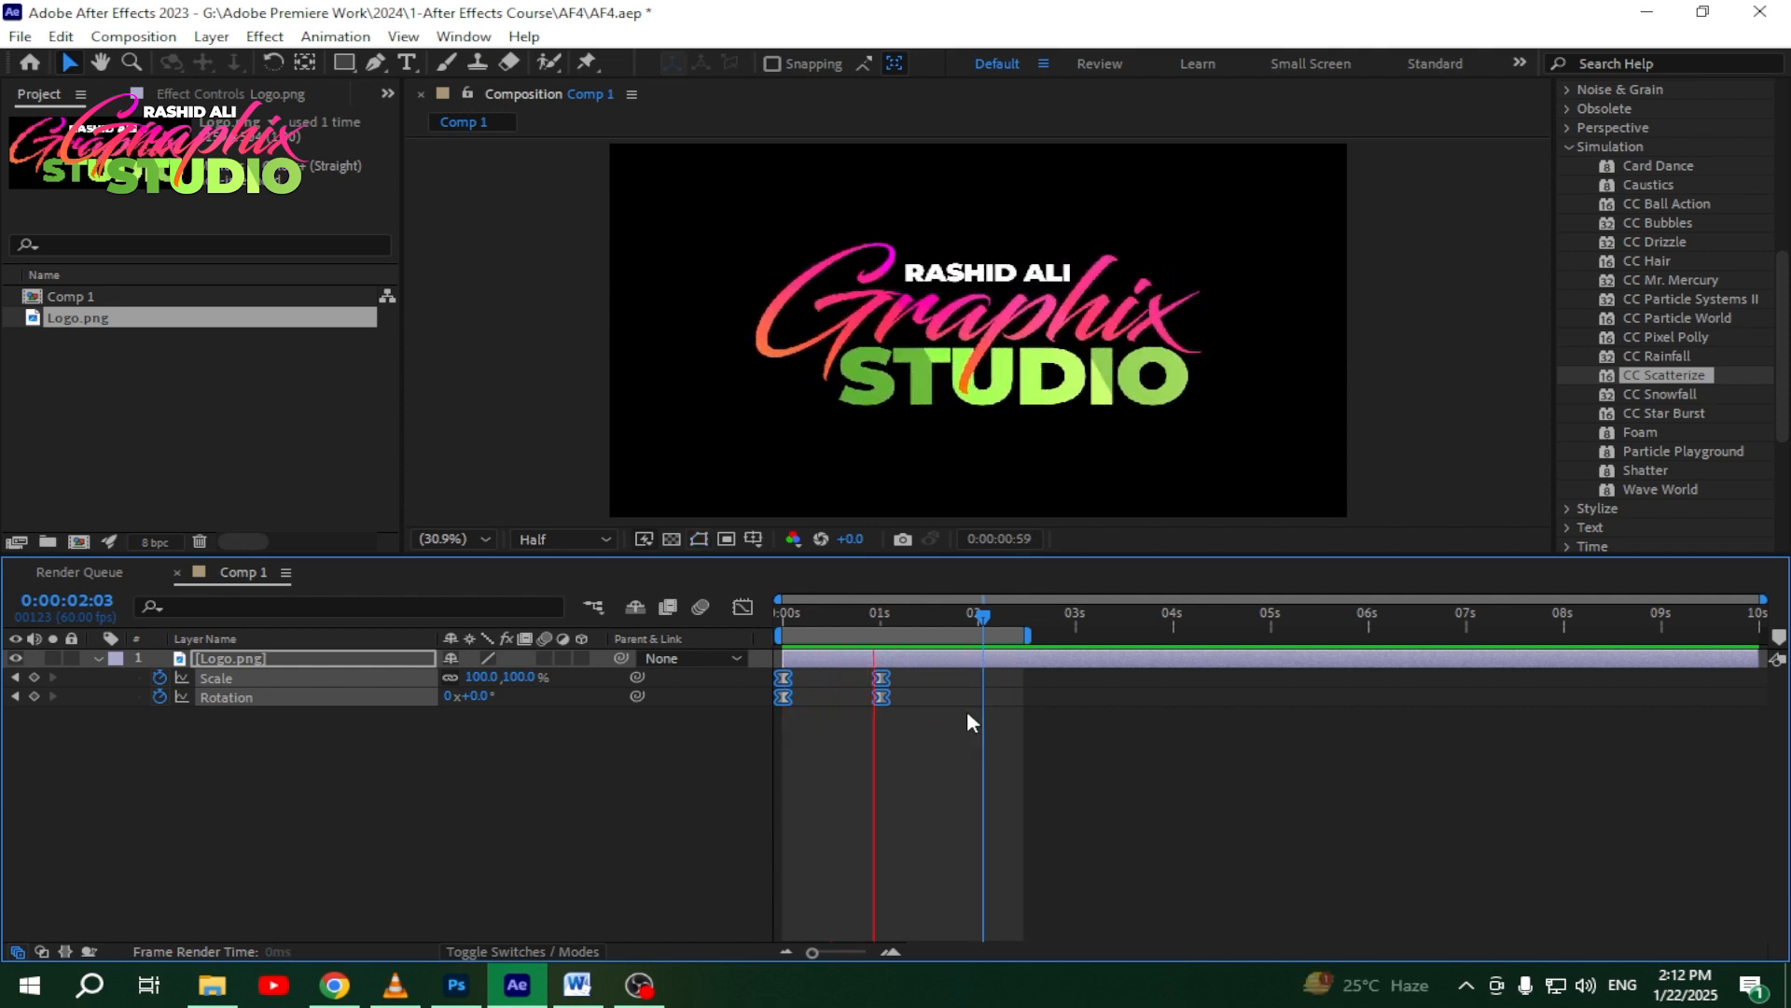
pyautogui.click(920, 741)
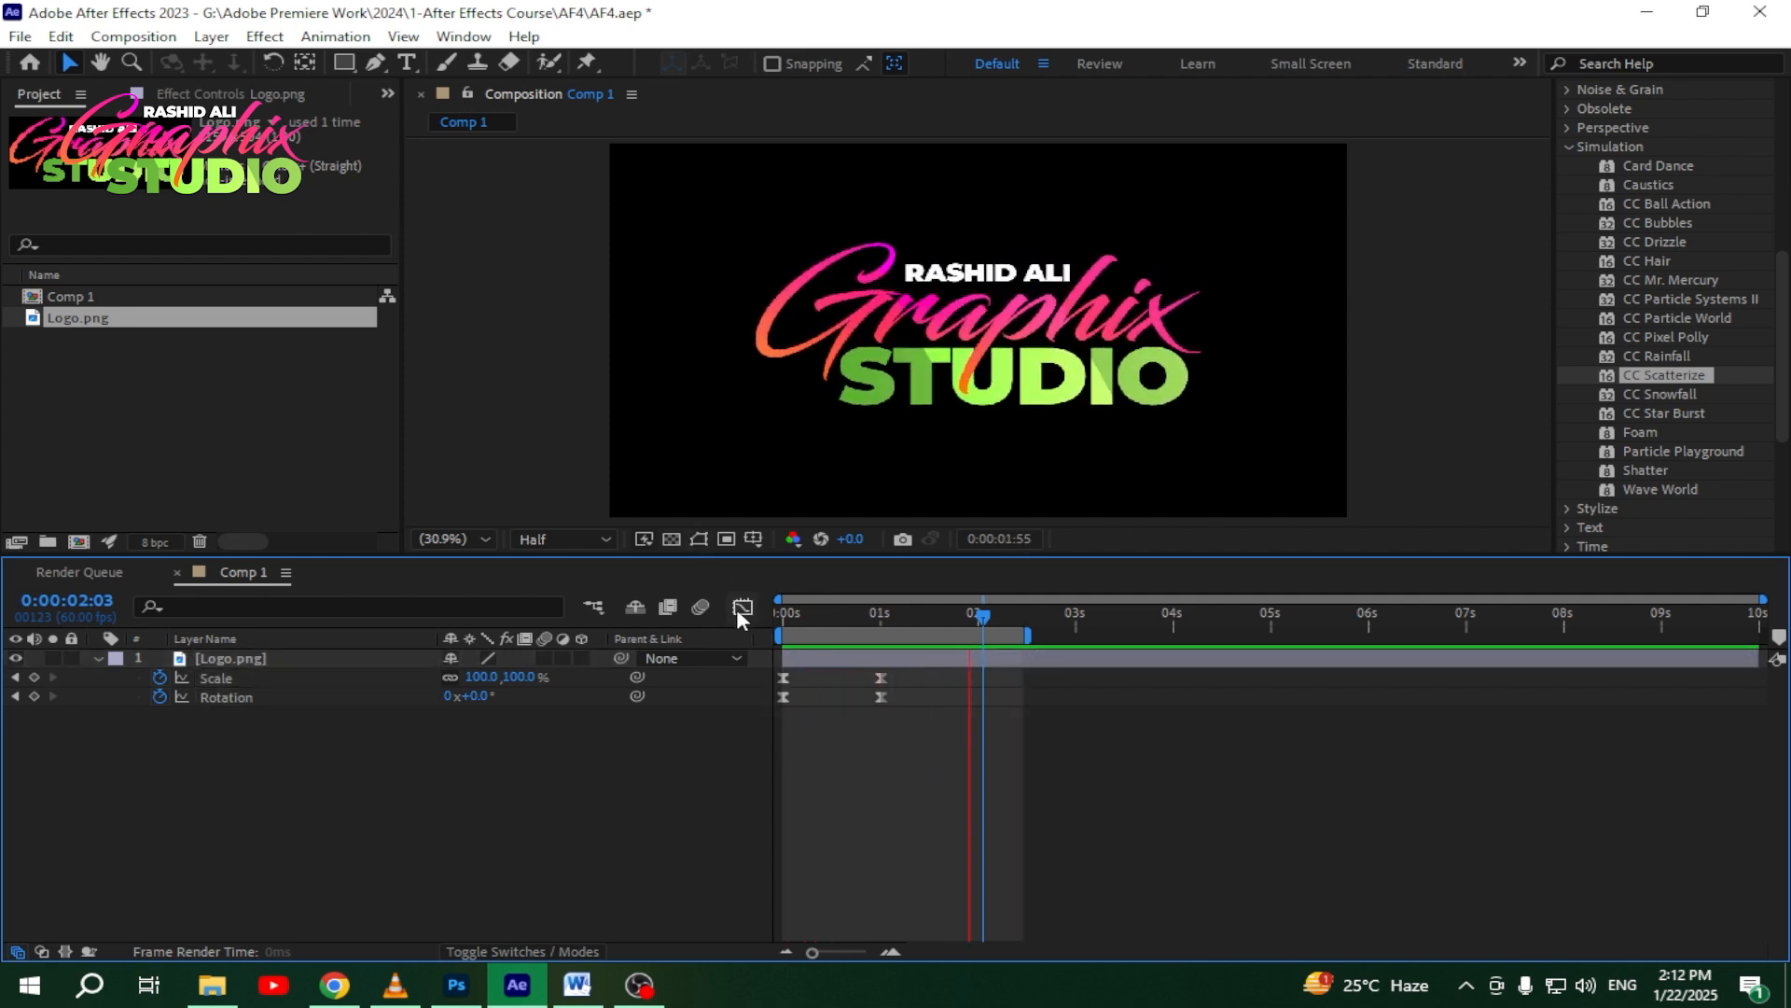
# Step: Show the Scale speed graph in the Graph Editor and lengthen the first keyframe's outgoing ease handle
pyautogui.click(741, 607)
pyautogui.rightClick(959, 757)
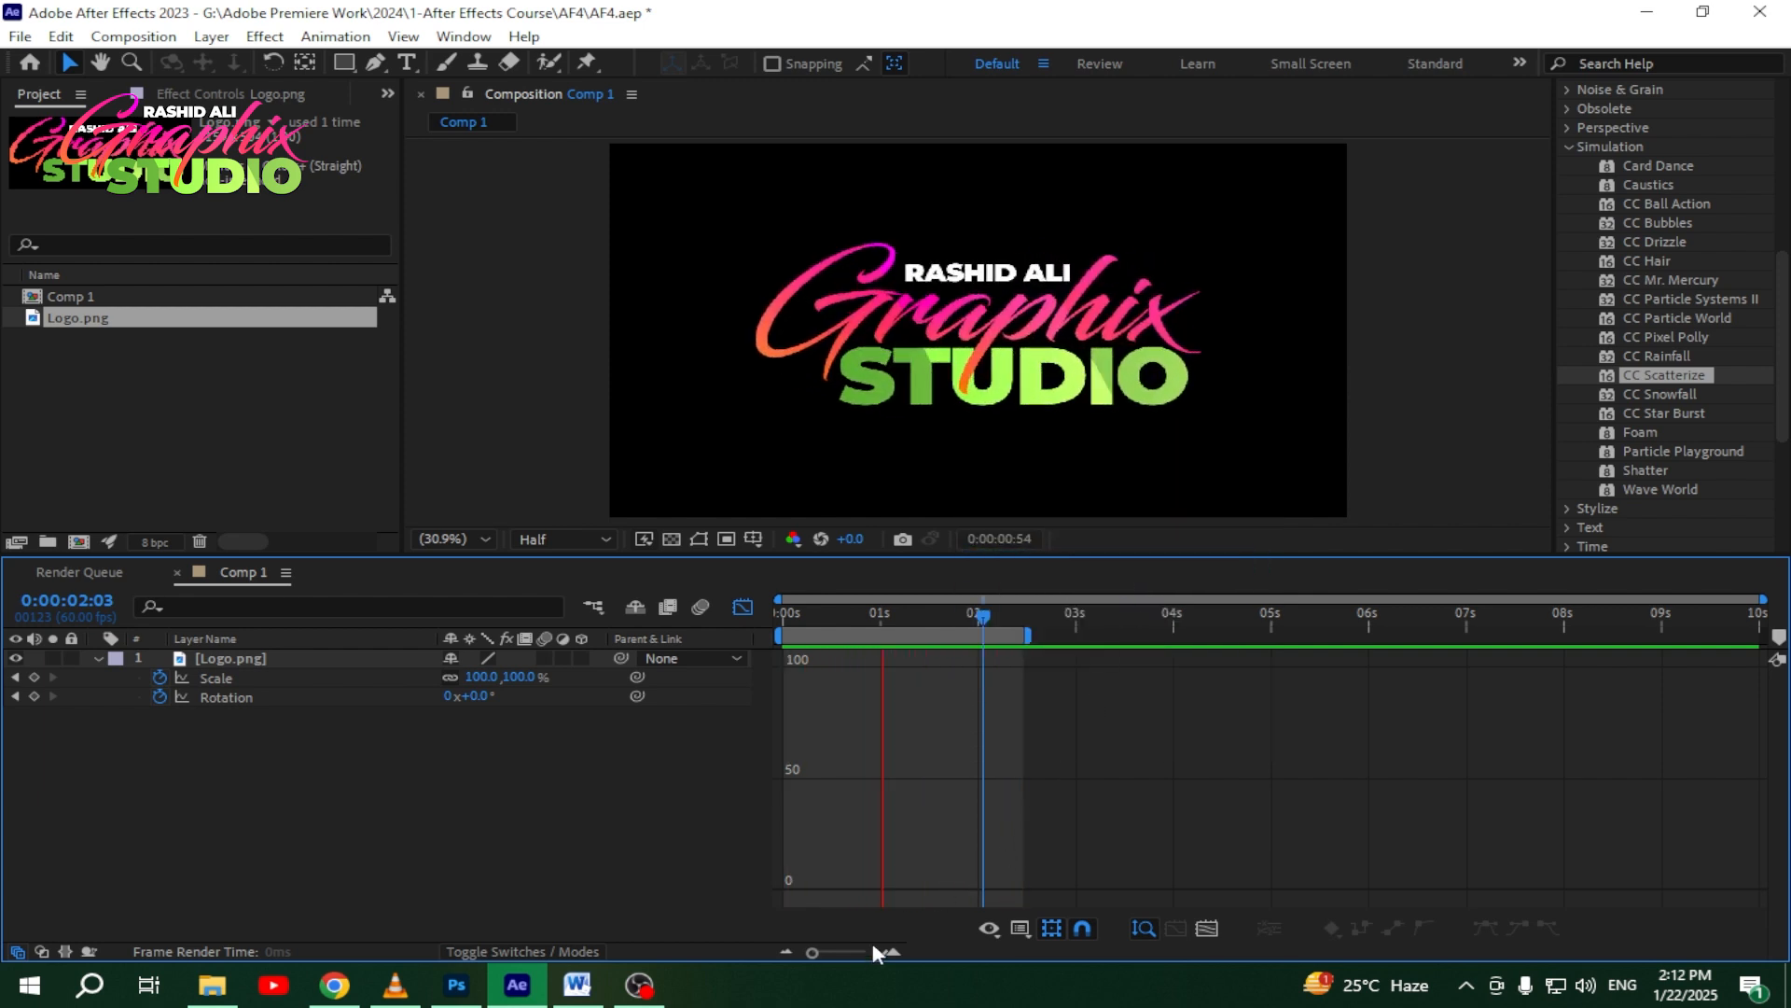
pyautogui.moveTo(821, 950); pyautogui.dragTo(840, 949)
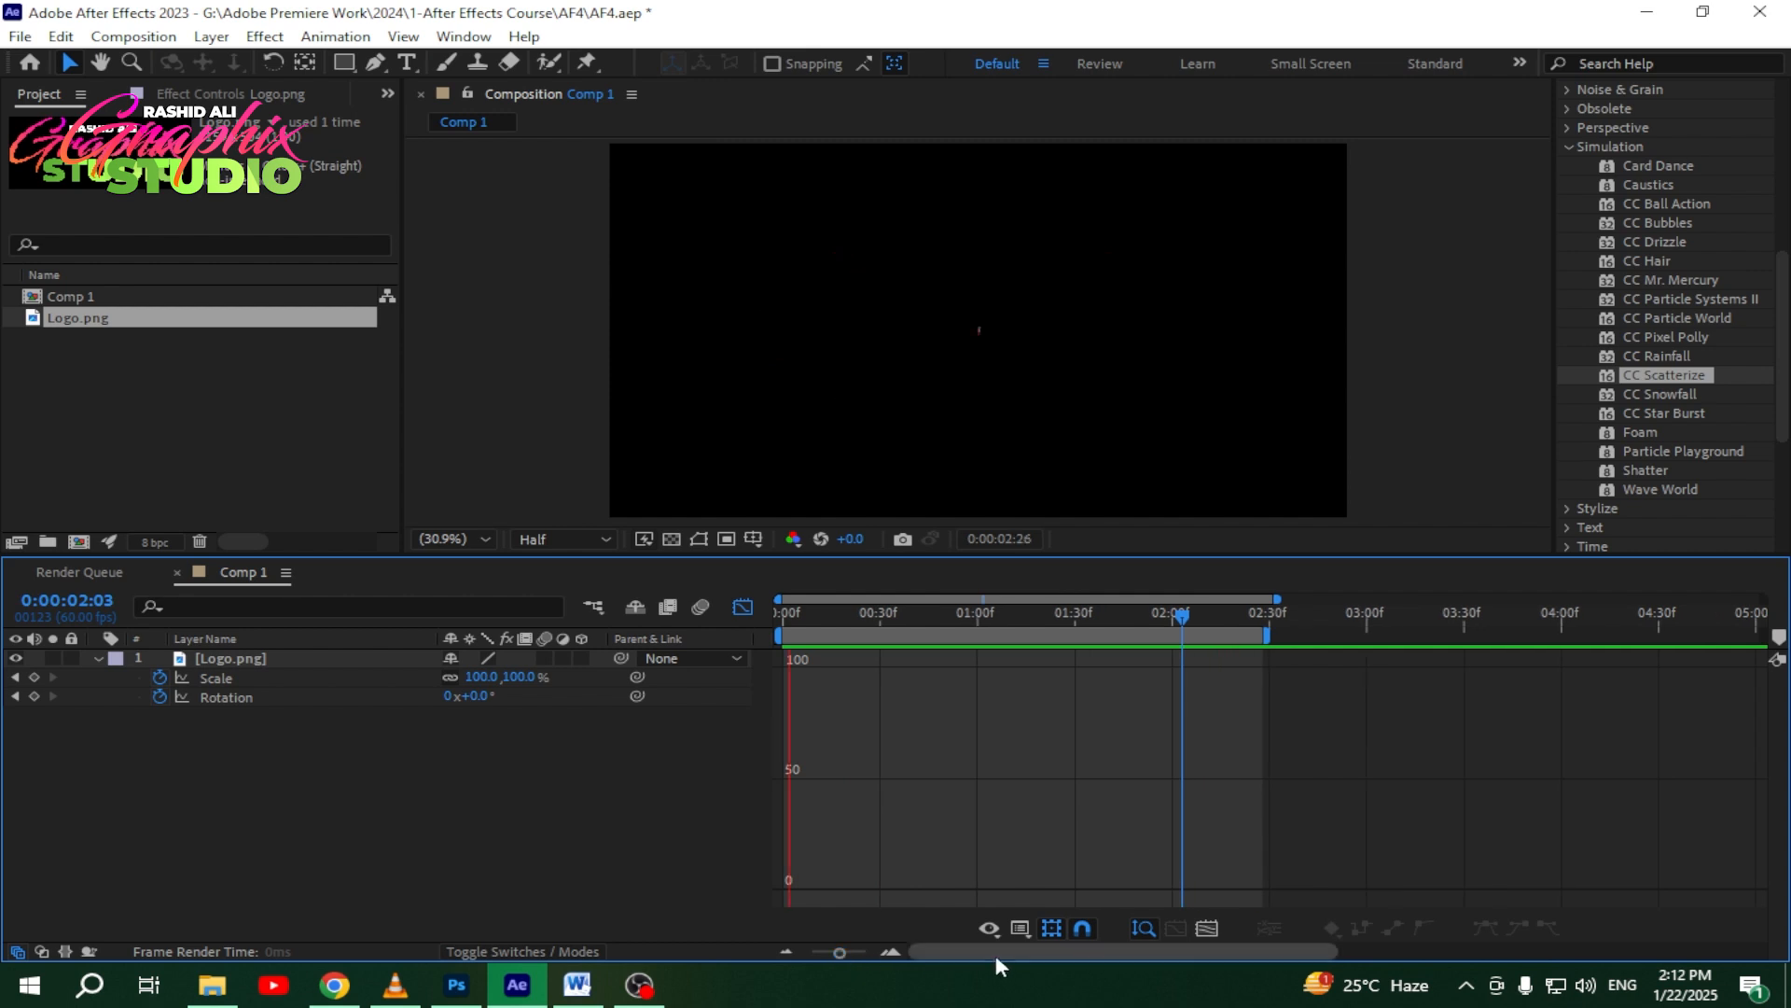
pyautogui.click(277, 677)
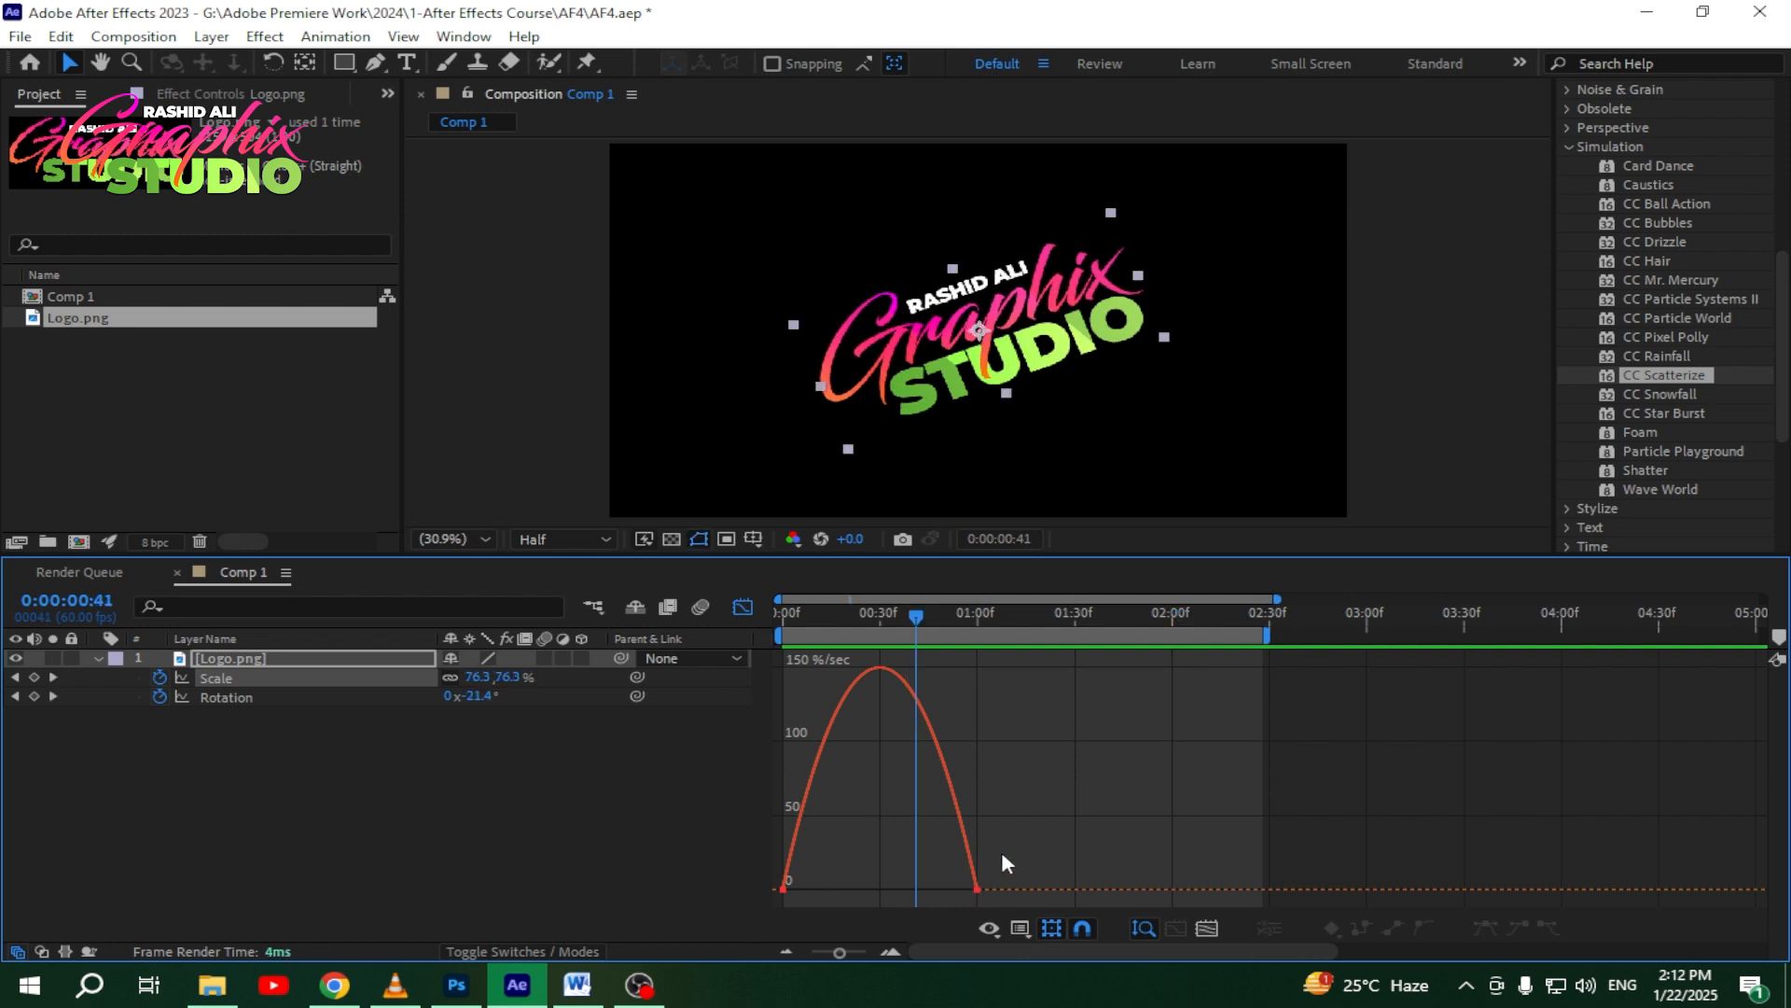
pyautogui.moveTo(1003, 844); pyautogui.dragTo(752, 772)
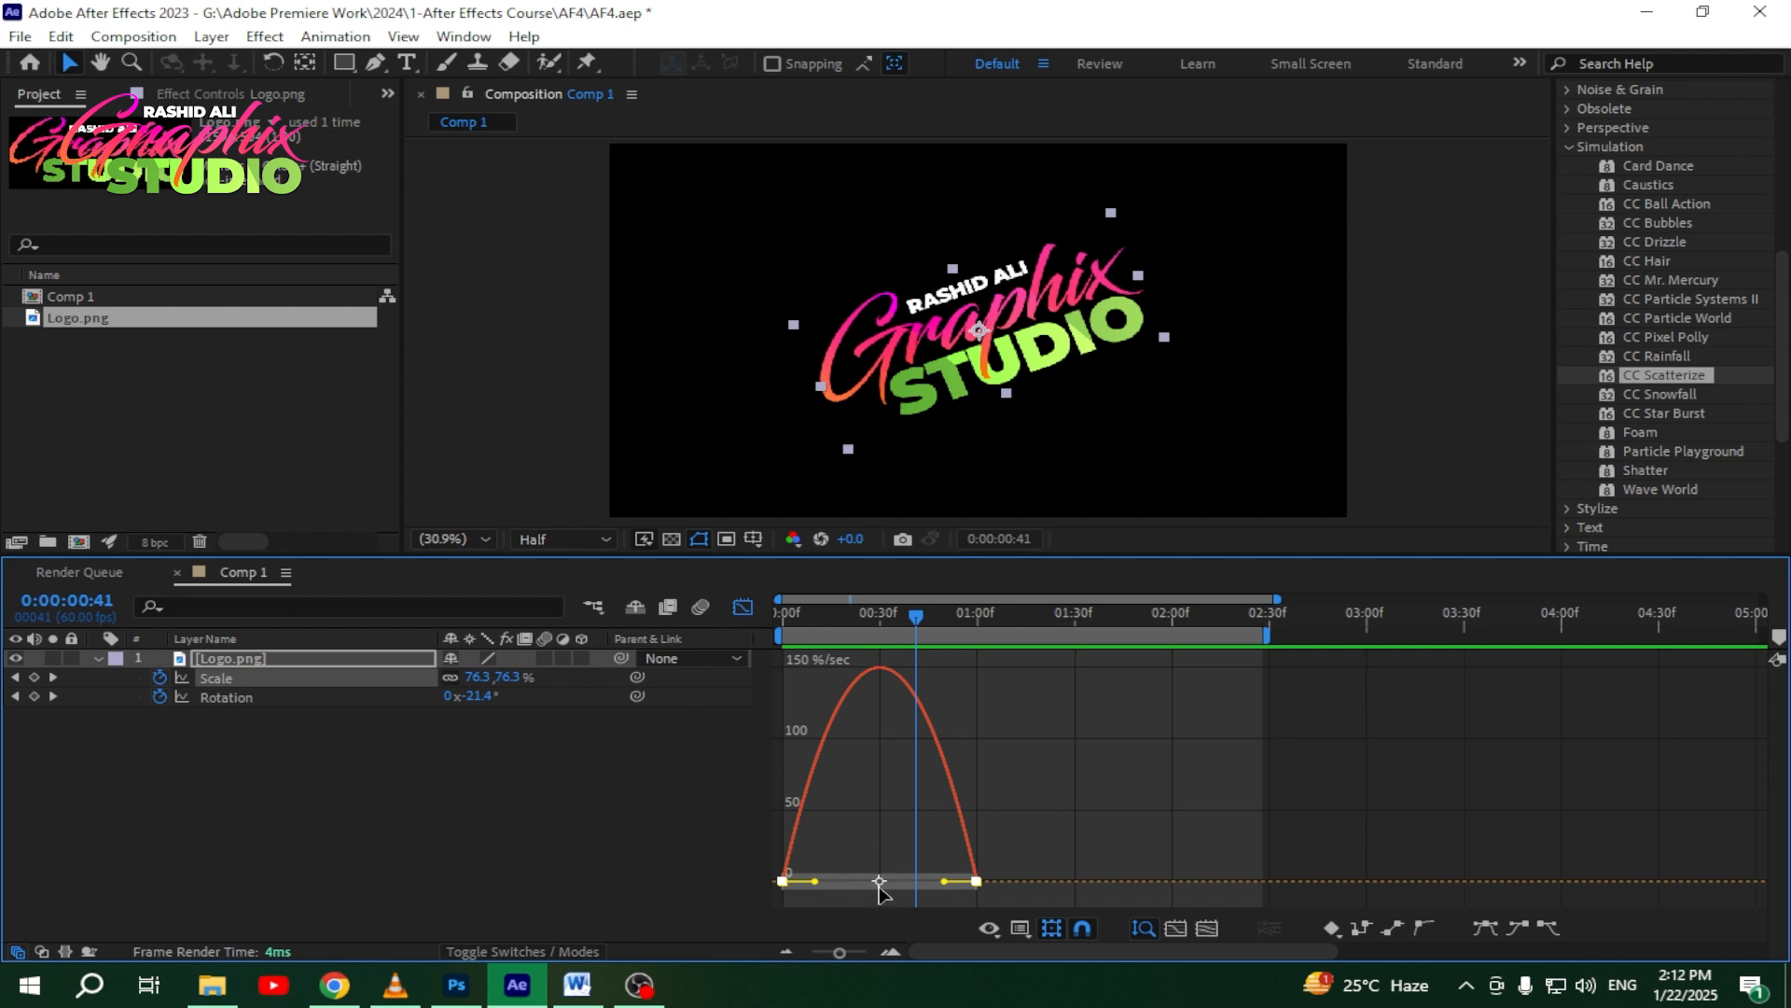
pyautogui.moveTo(815, 881); pyautogui.dragTo(864, 880)
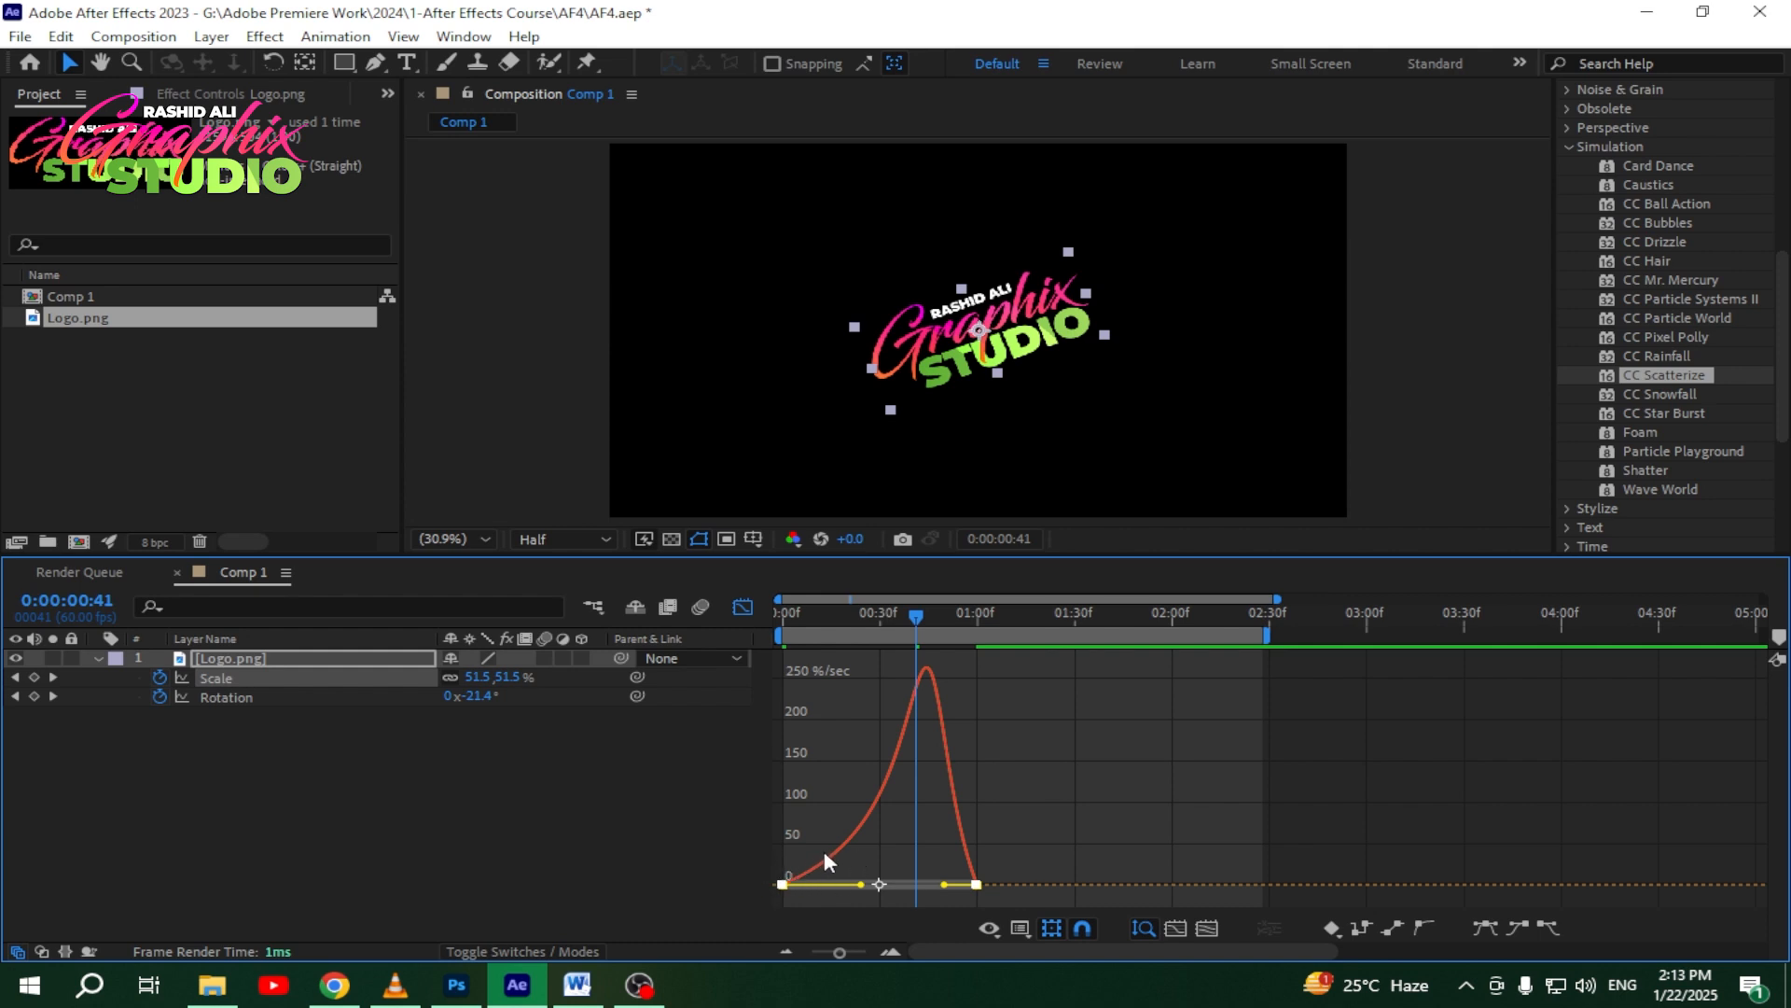
pyautogui.moveTo(893, 771); pyautogui.dragTo(911, 745)
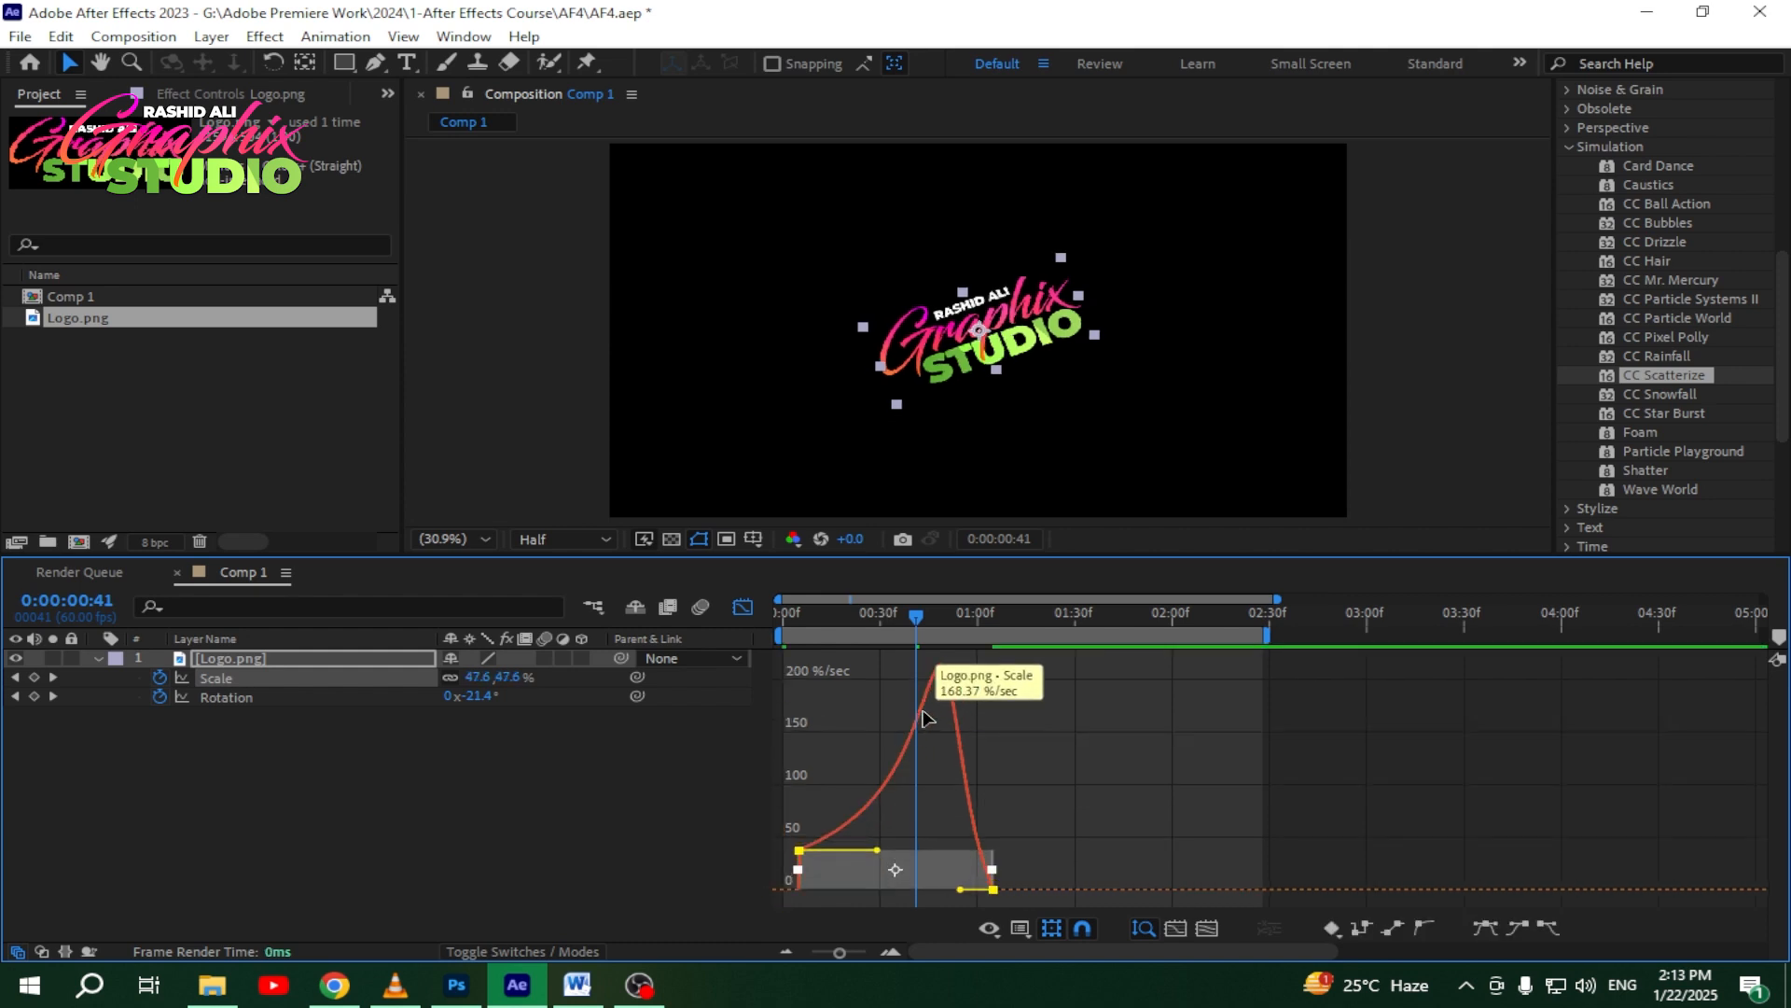
pyautogui.hotkey('ctrl', 'z')
# Step: Preview the animation from the start with the lengthened outgoing ease on Scale
pyautogui.moveTo(932, 675)
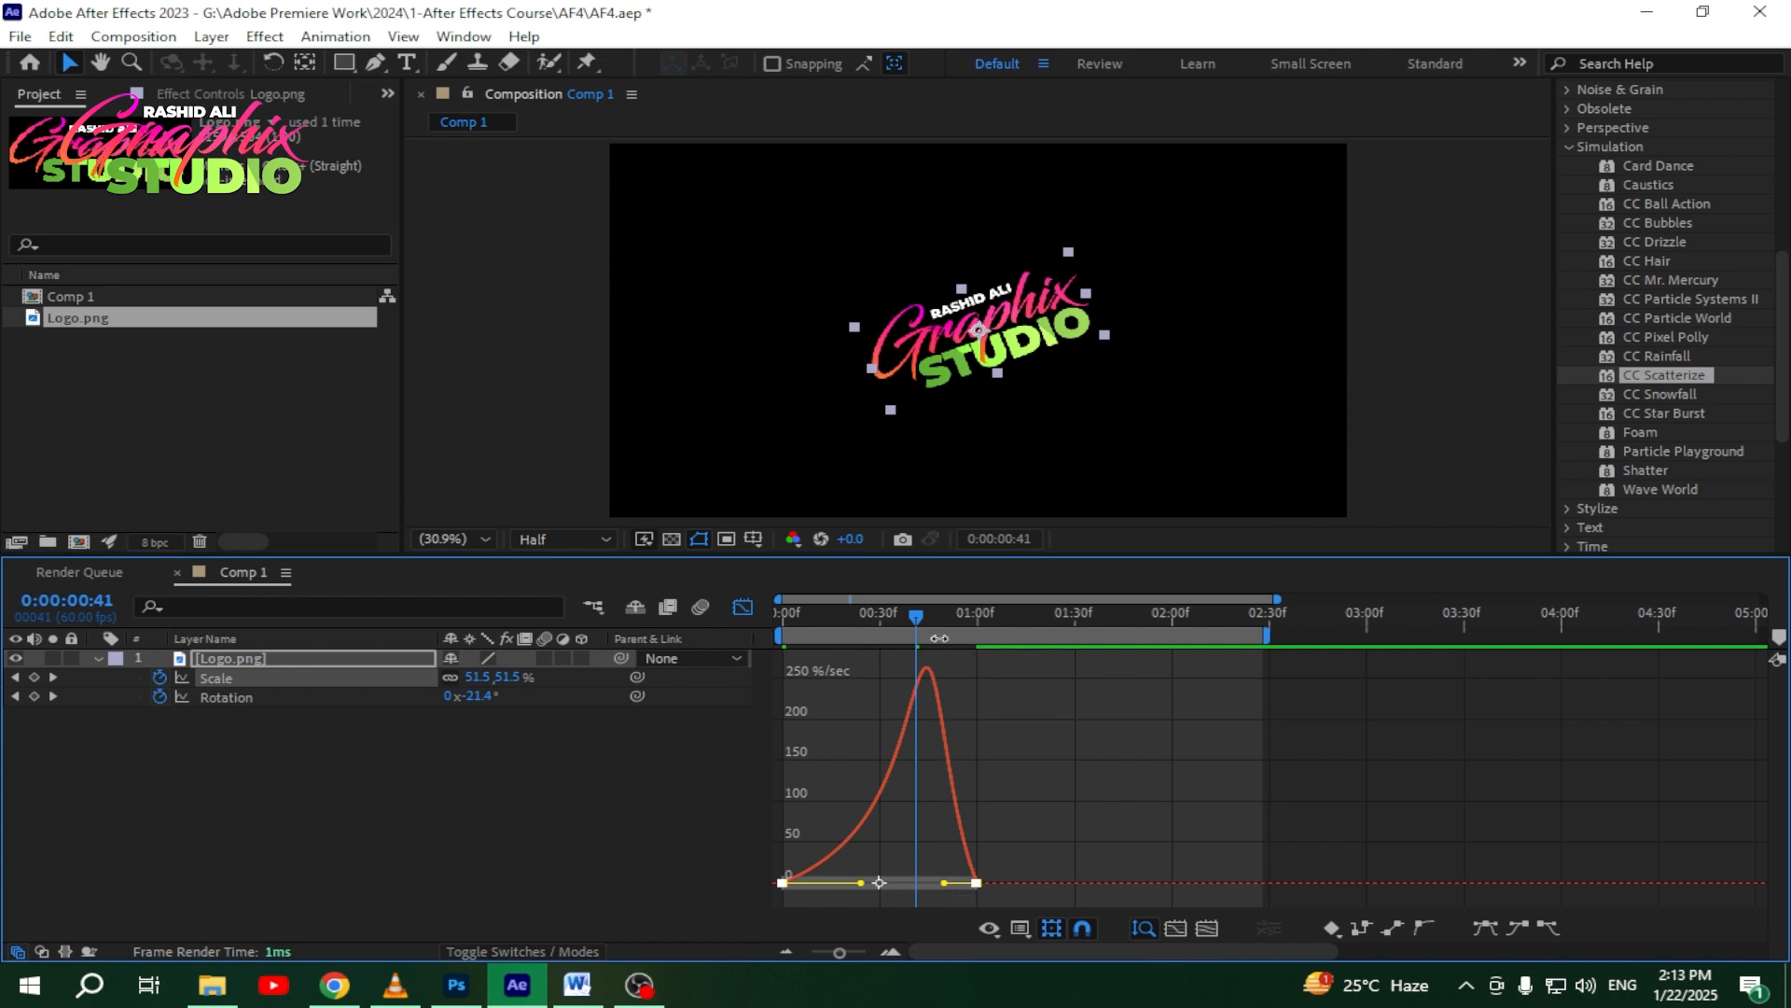
pyautogui.moveTo(913, 618); pyautogui.dragTo(782, 615)
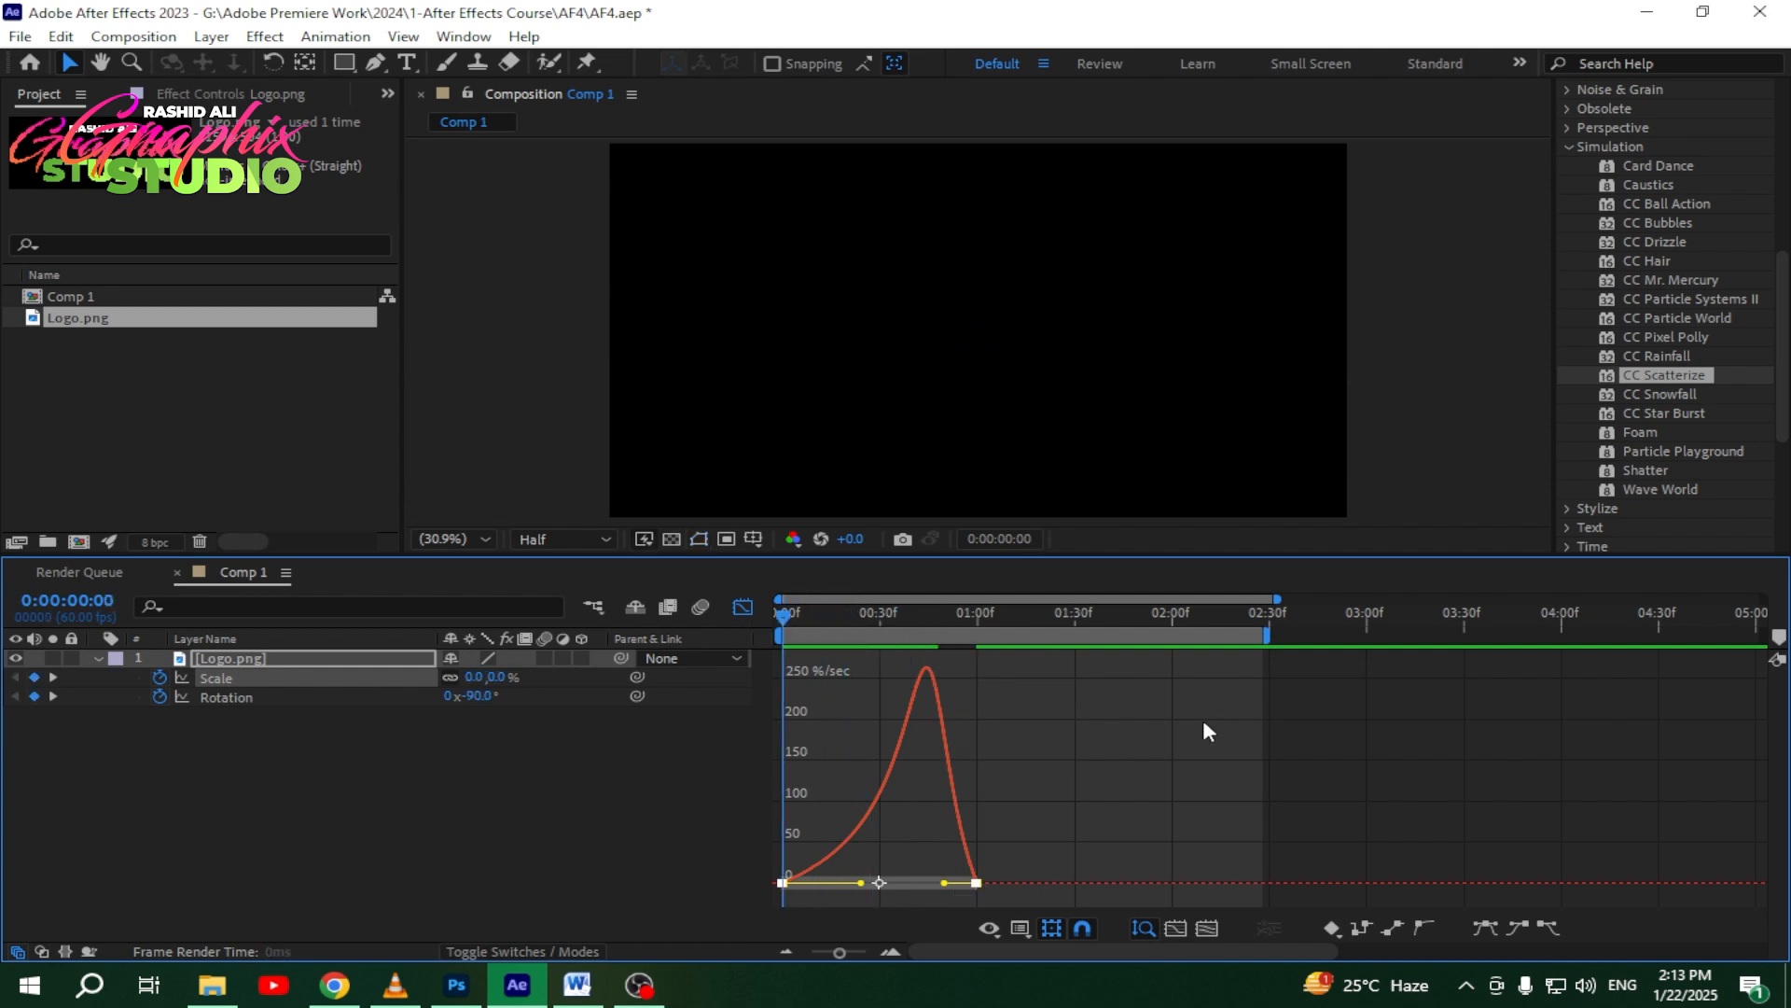
pyautogui.press('space')
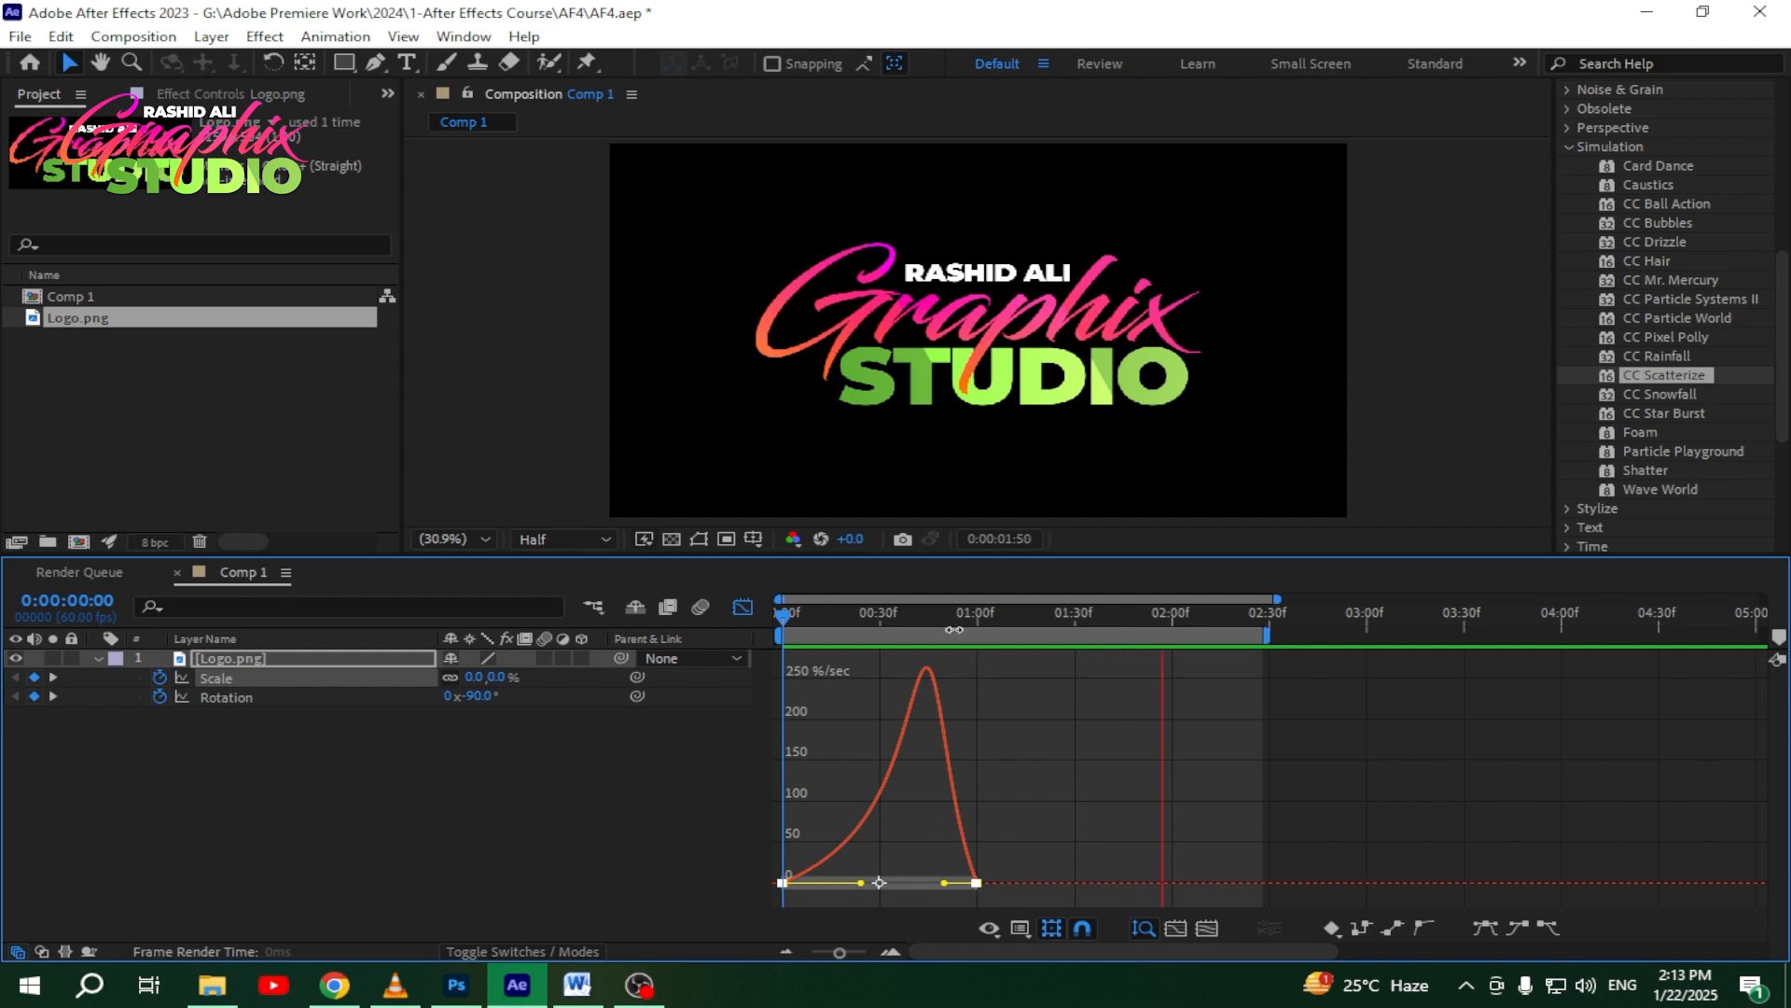
pyautogui.press('space')
pyautogui.press('space')
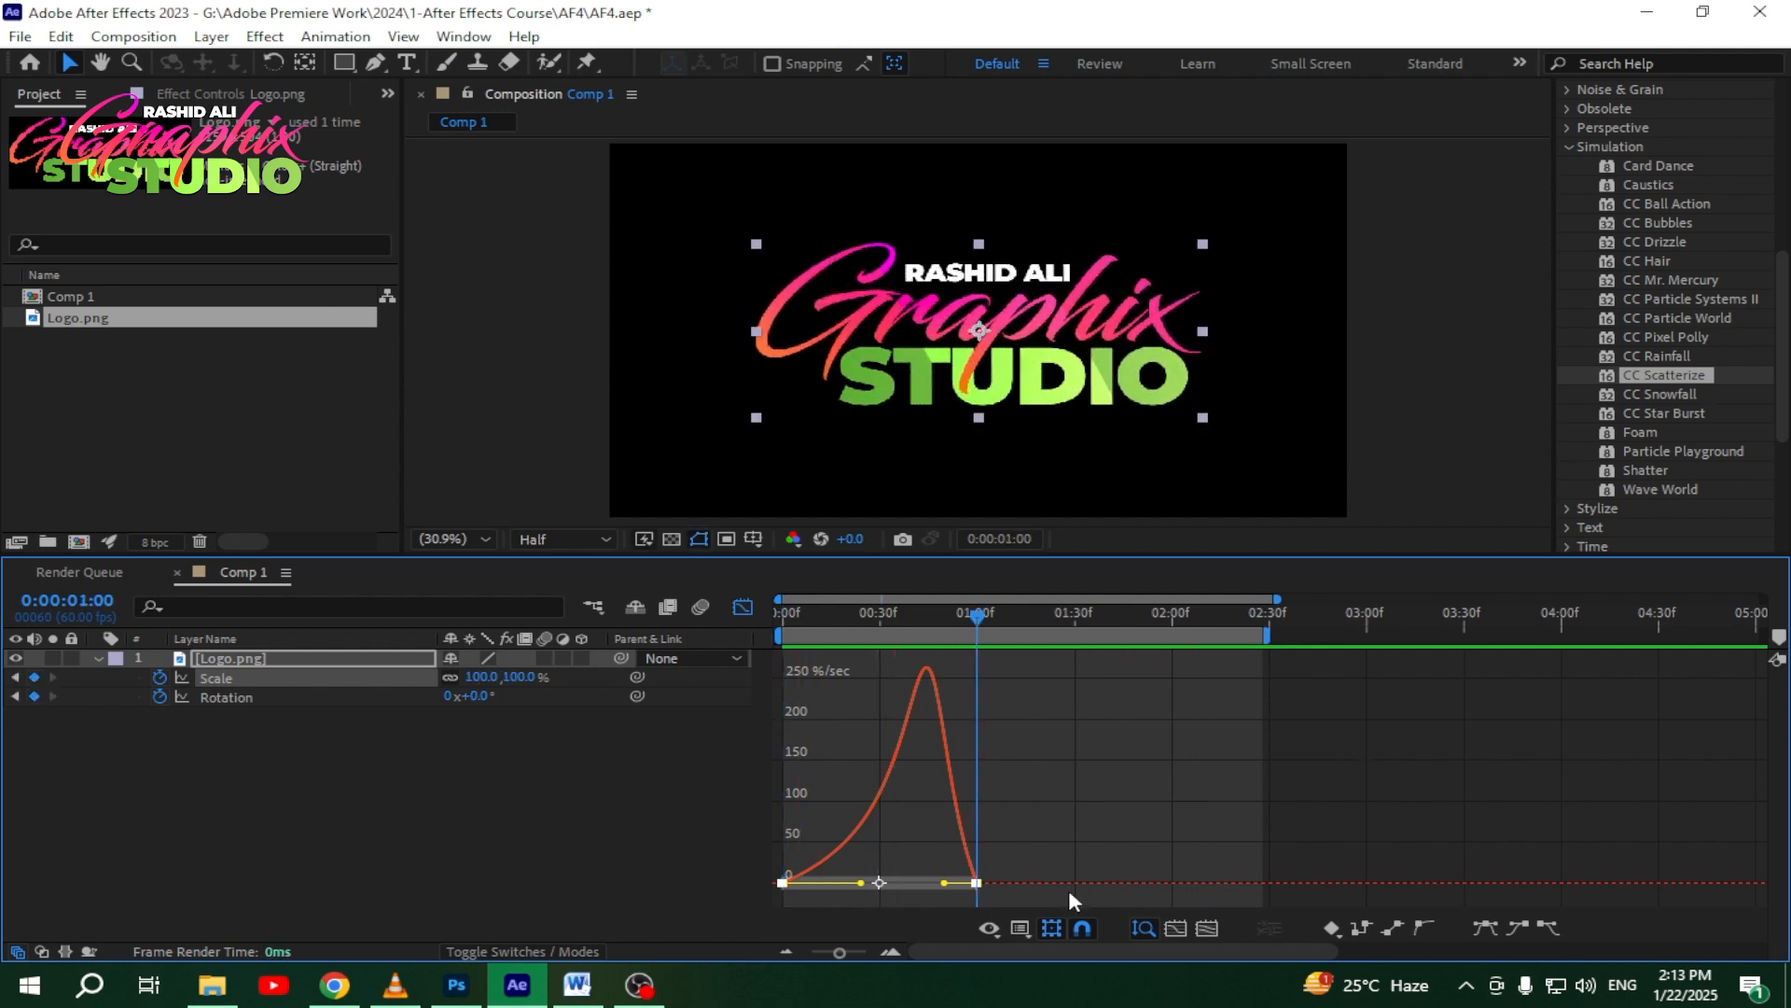
# Step: Try a 100% outgoing ease influence with a shortened ease-in handle on Scale, shorten the work area, and preview
pyautogui.moveTo(862, 883); pyautogui.dragTo(964, 880)
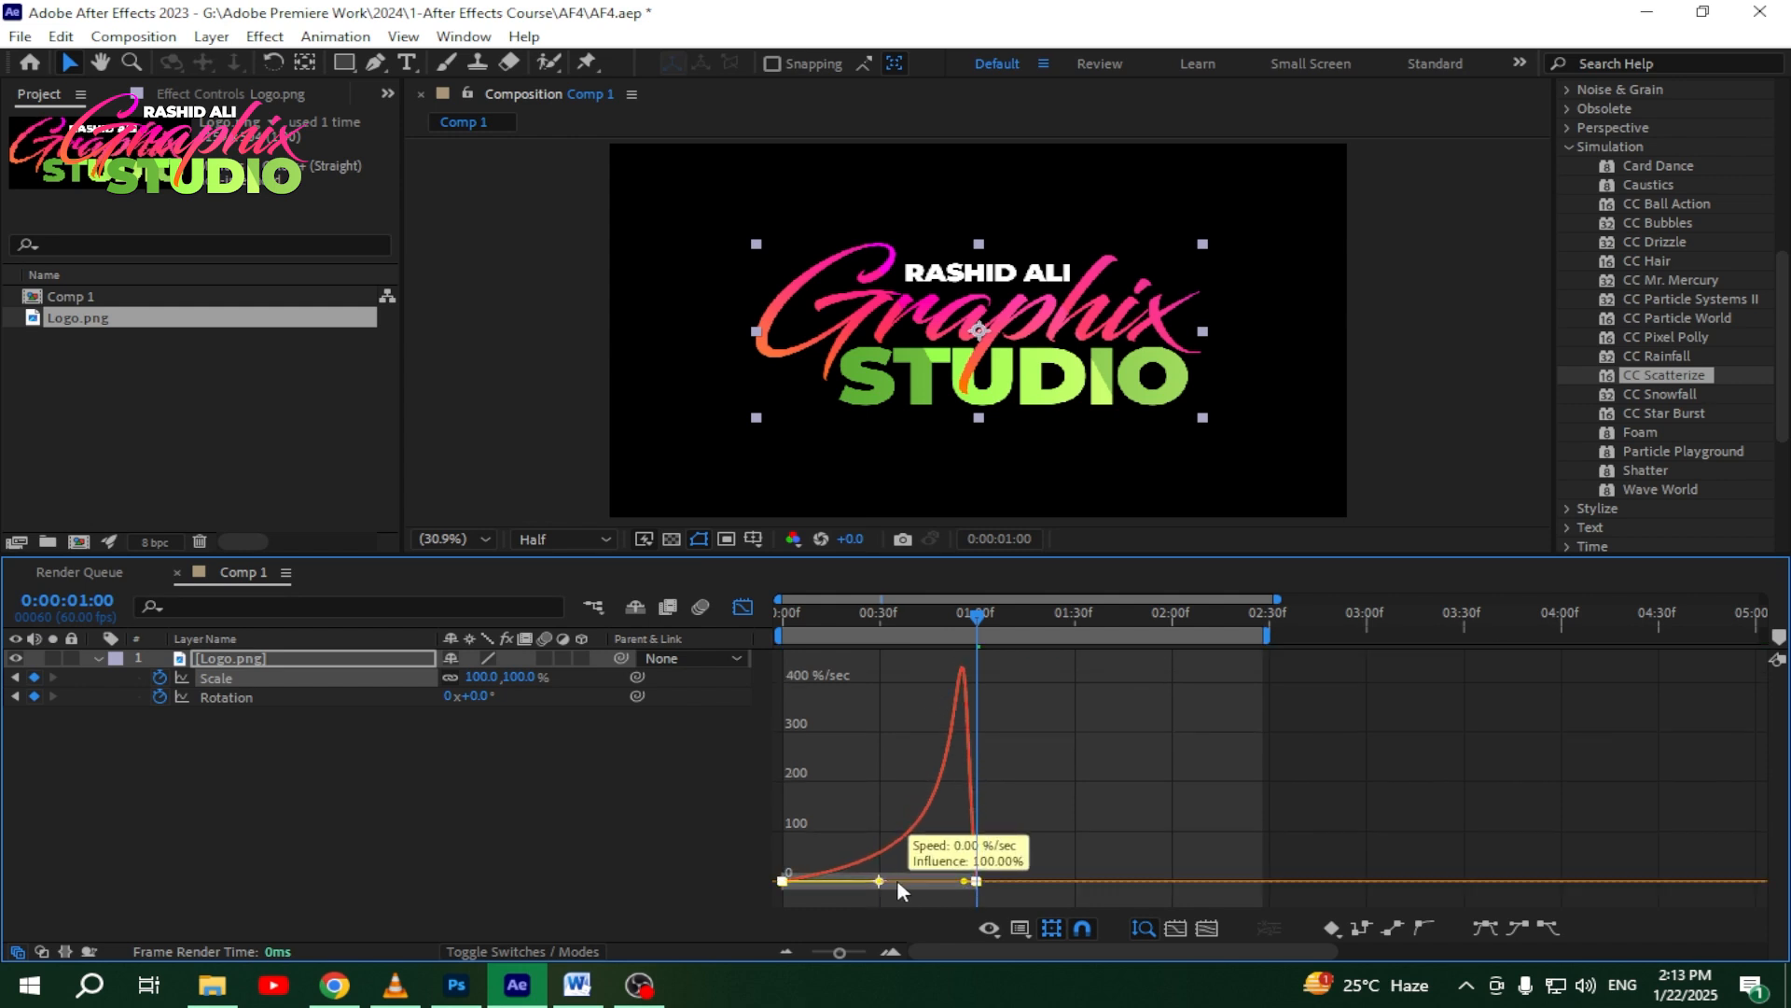
pyautogui.moveTo(922, 614); pyautogui.dragTo(657, 615)
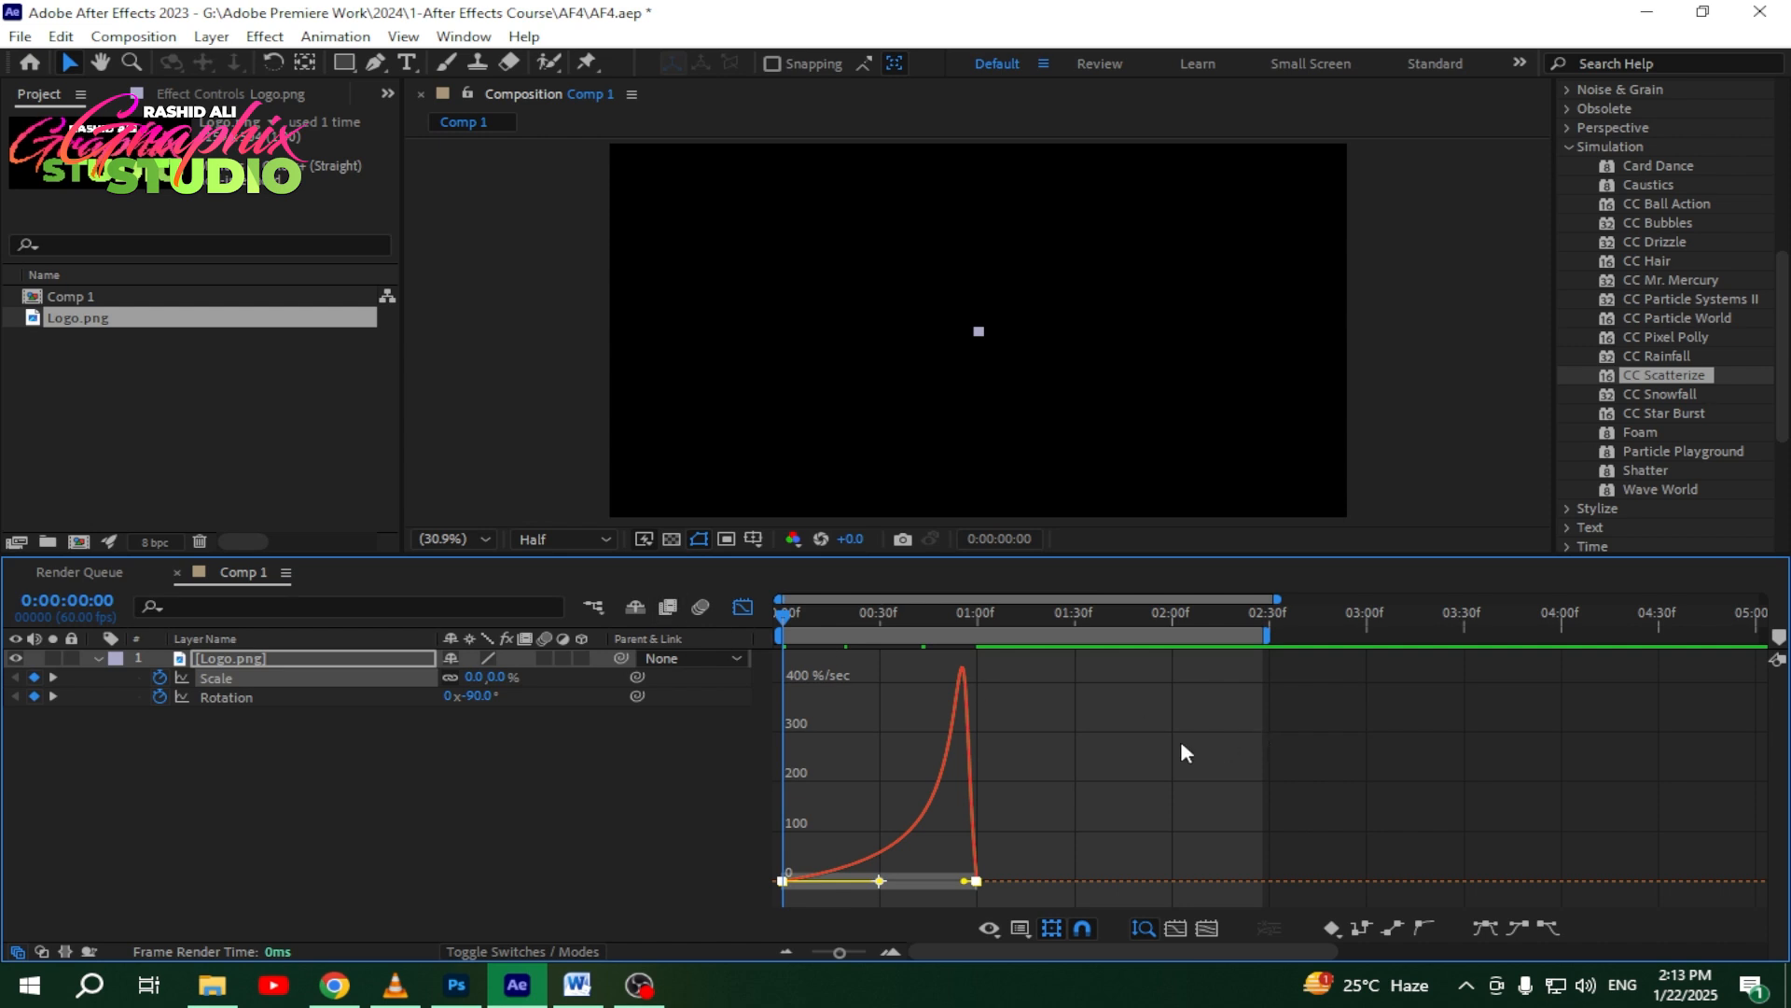
pyautogui.moveTo(1275, 641); pyautogui.dragTo(1140, 638)
pyautogui.press('space')
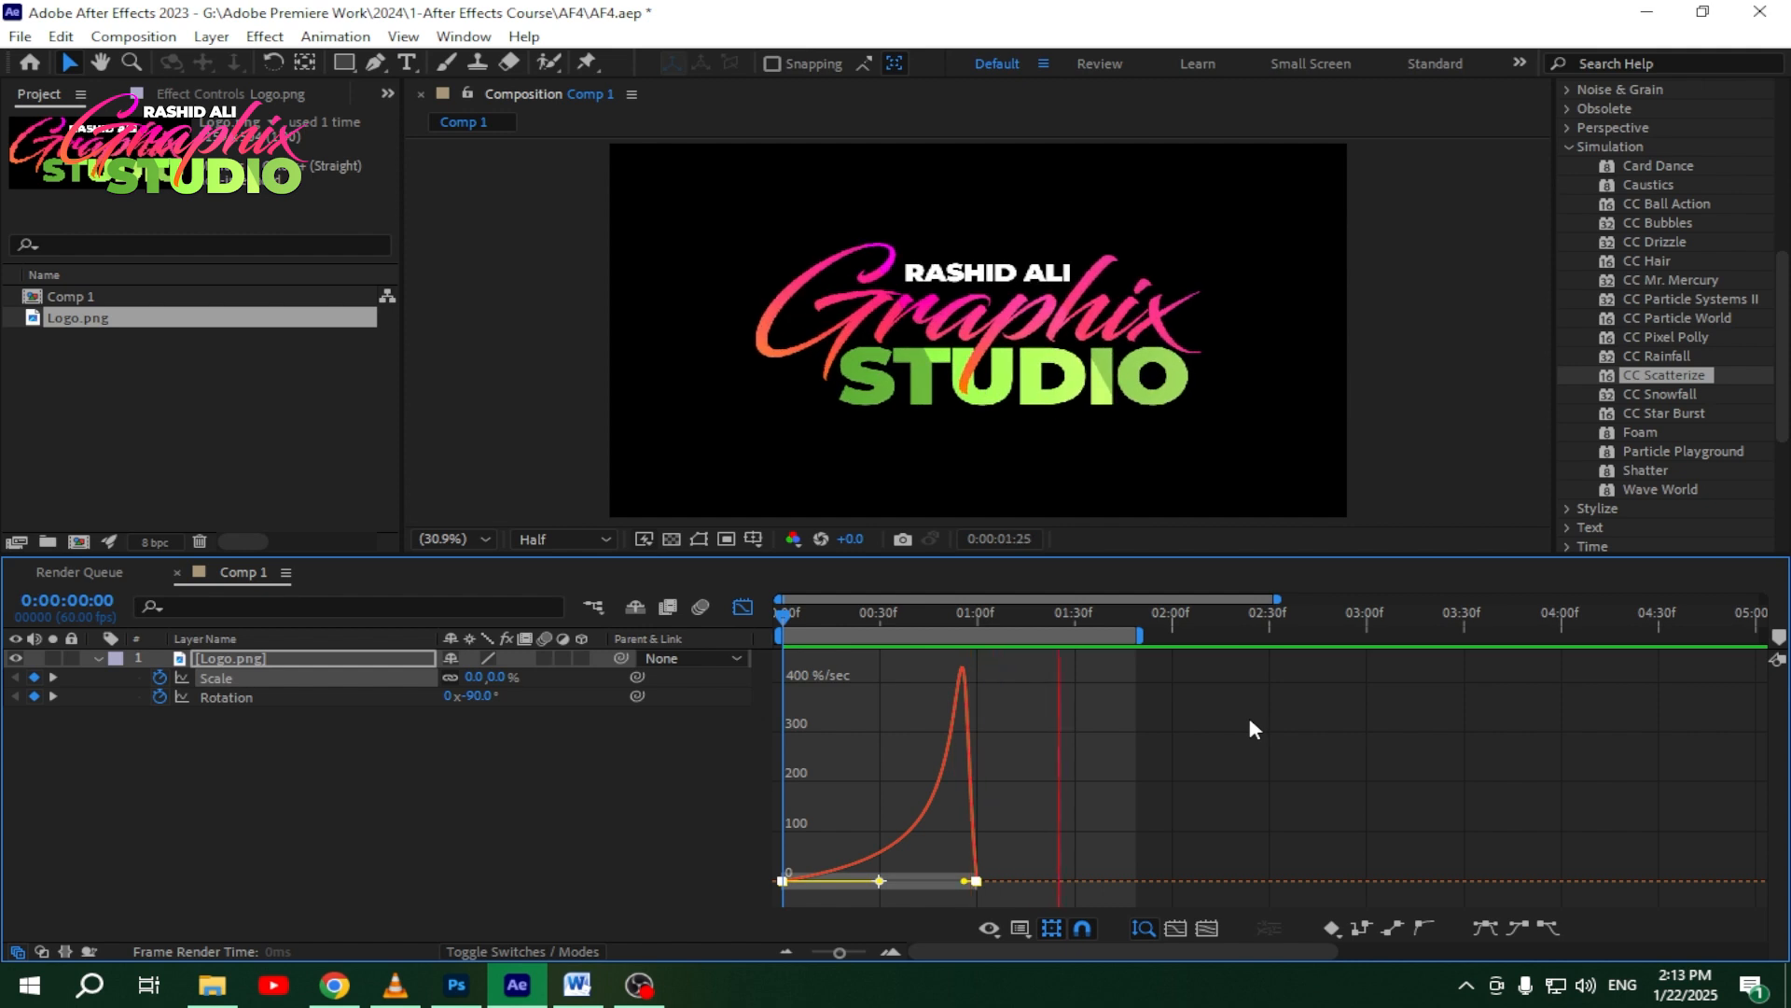
pyautogui.press('space')
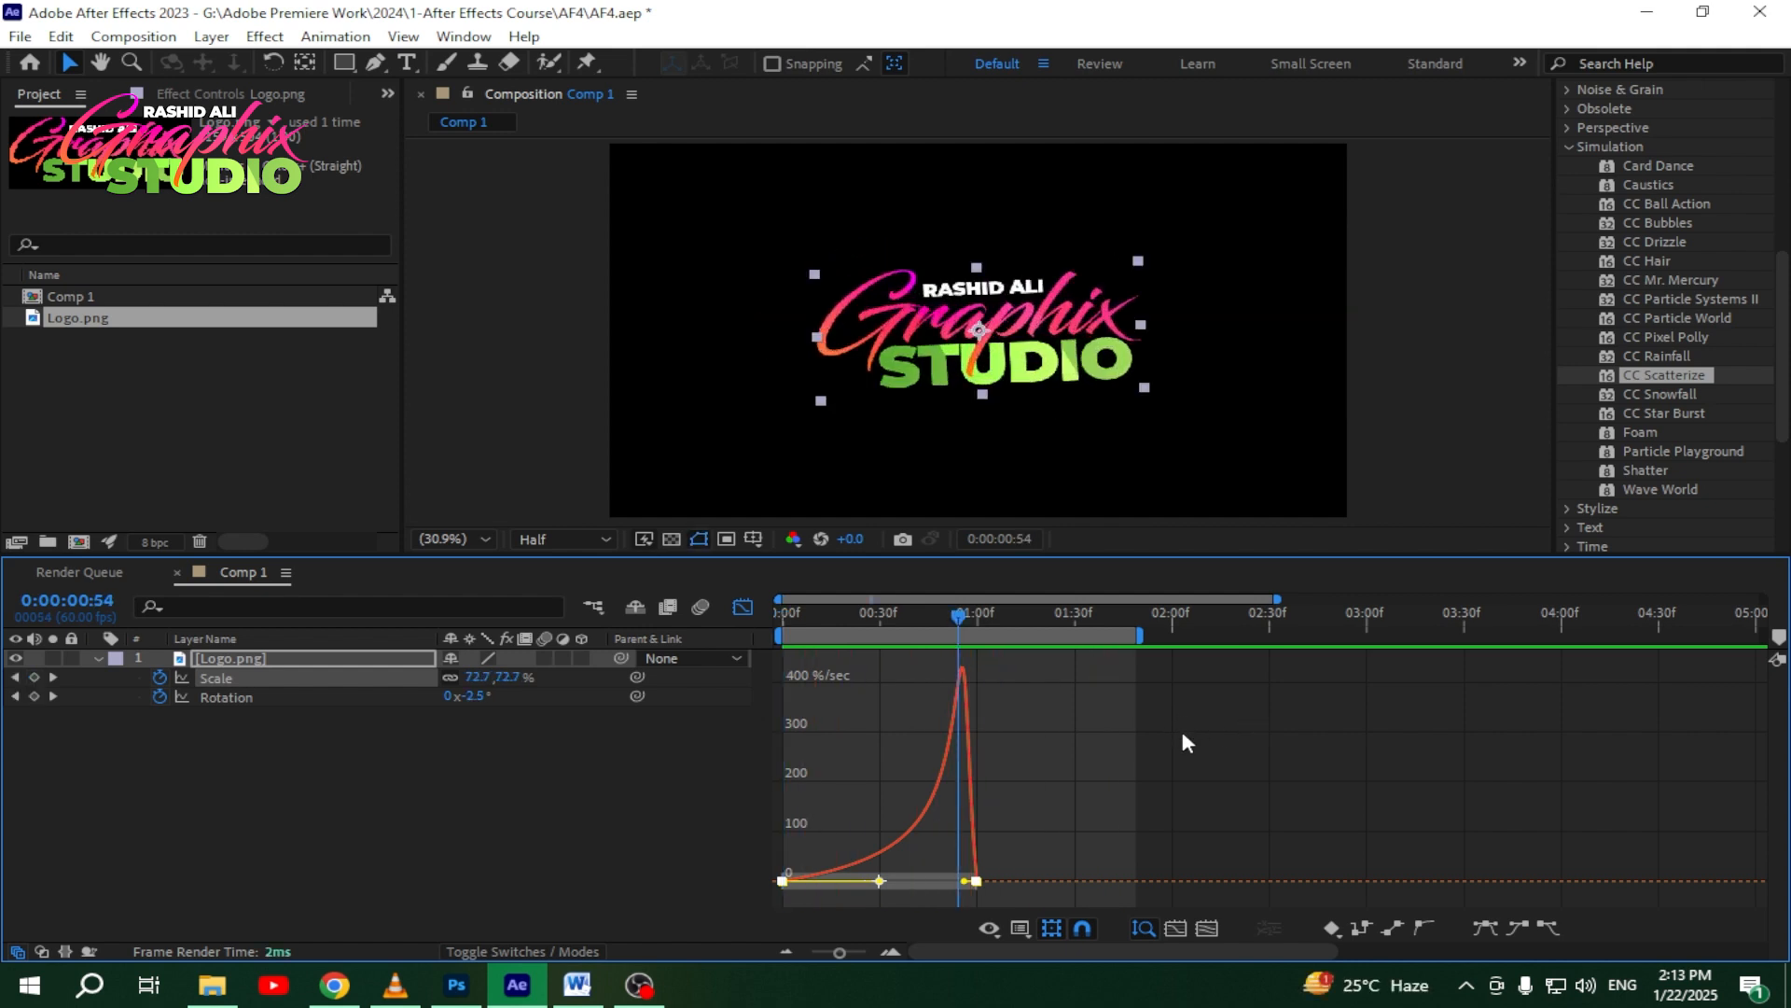
# Step: Undo the work area change and the last Scale ease handle adjustments
pyautogui.hotkey('ctrl', 'z')
pyautogui.hotkey('ctrl', 'z')
pyautogui.hotkey('ctrl', 'z')
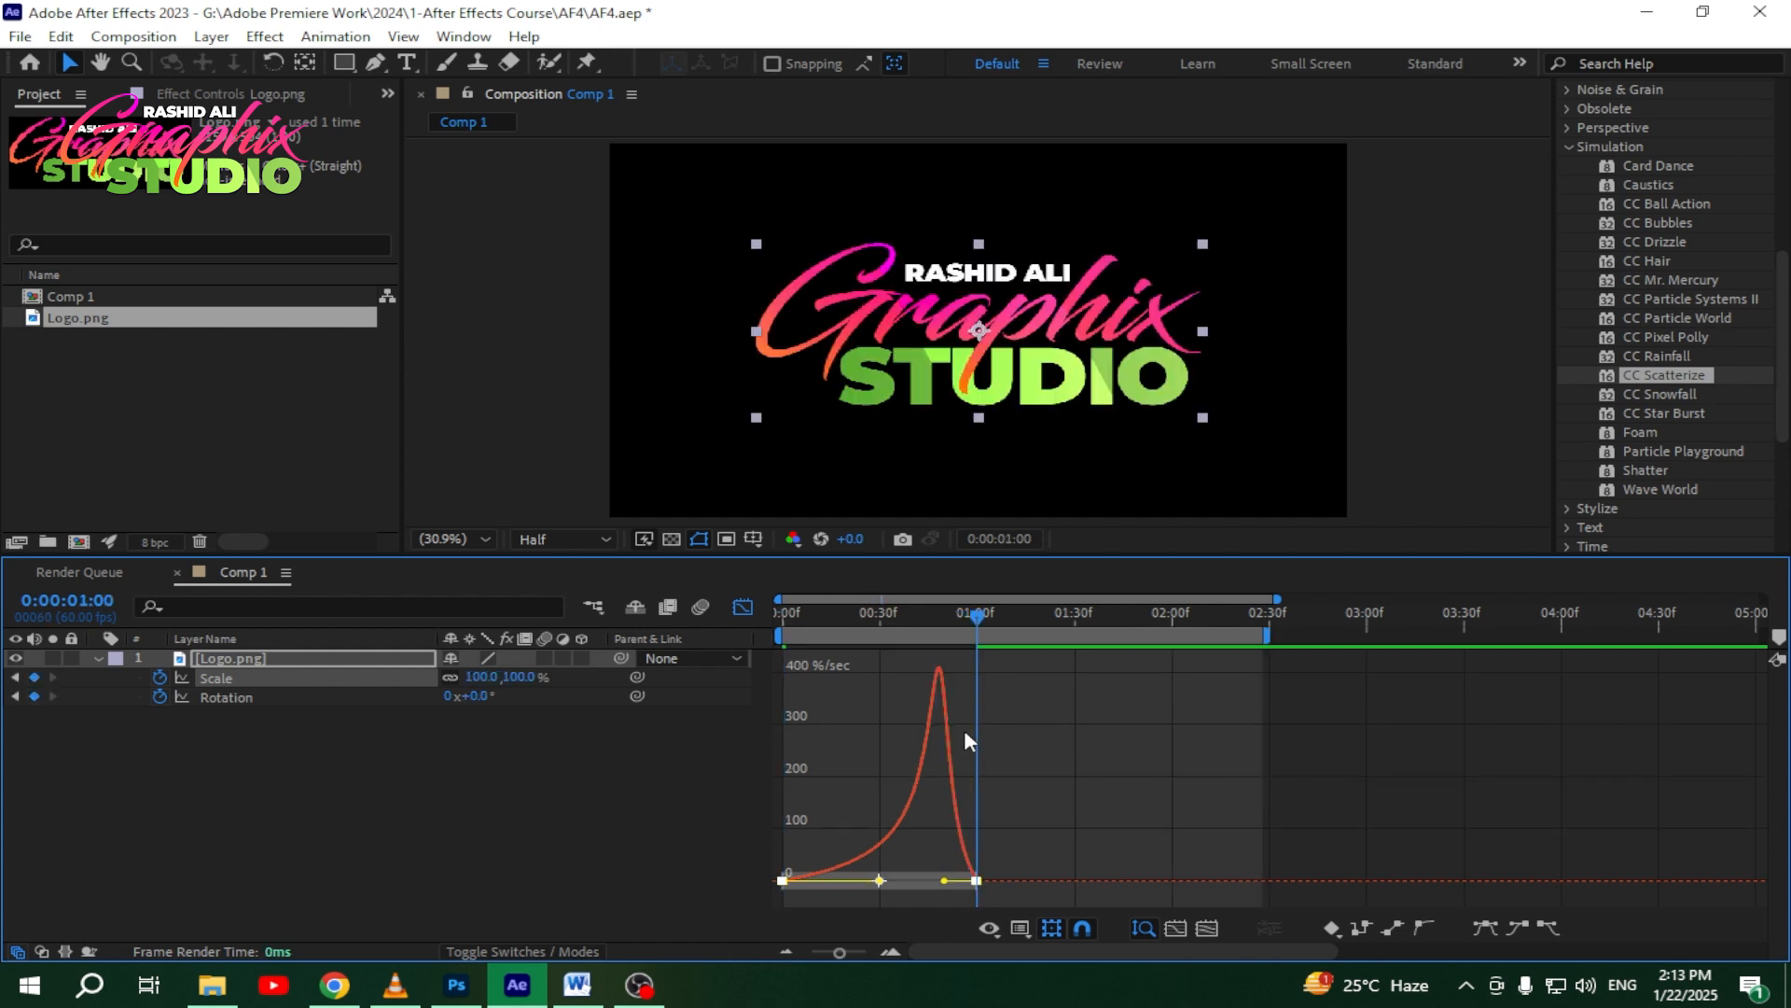
pyautogui.hotkey('ctrl', 'z')
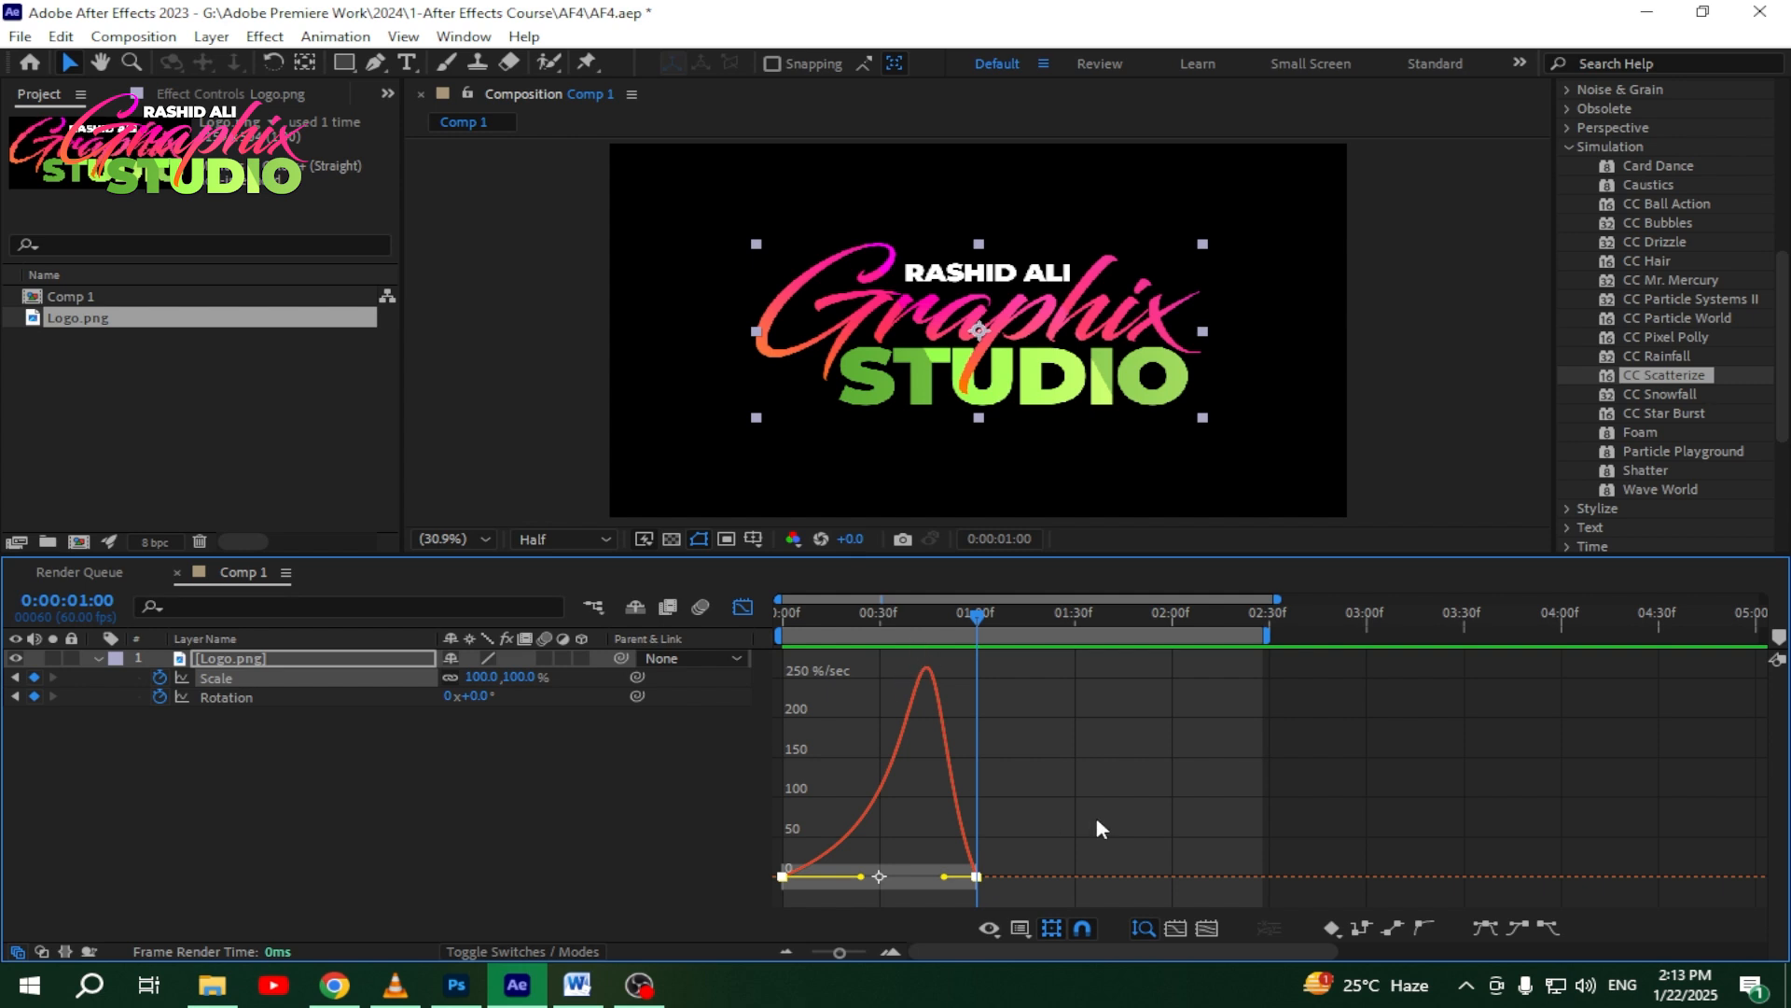
pyautogui.hotkey('ctrl', 'shift', 'z')
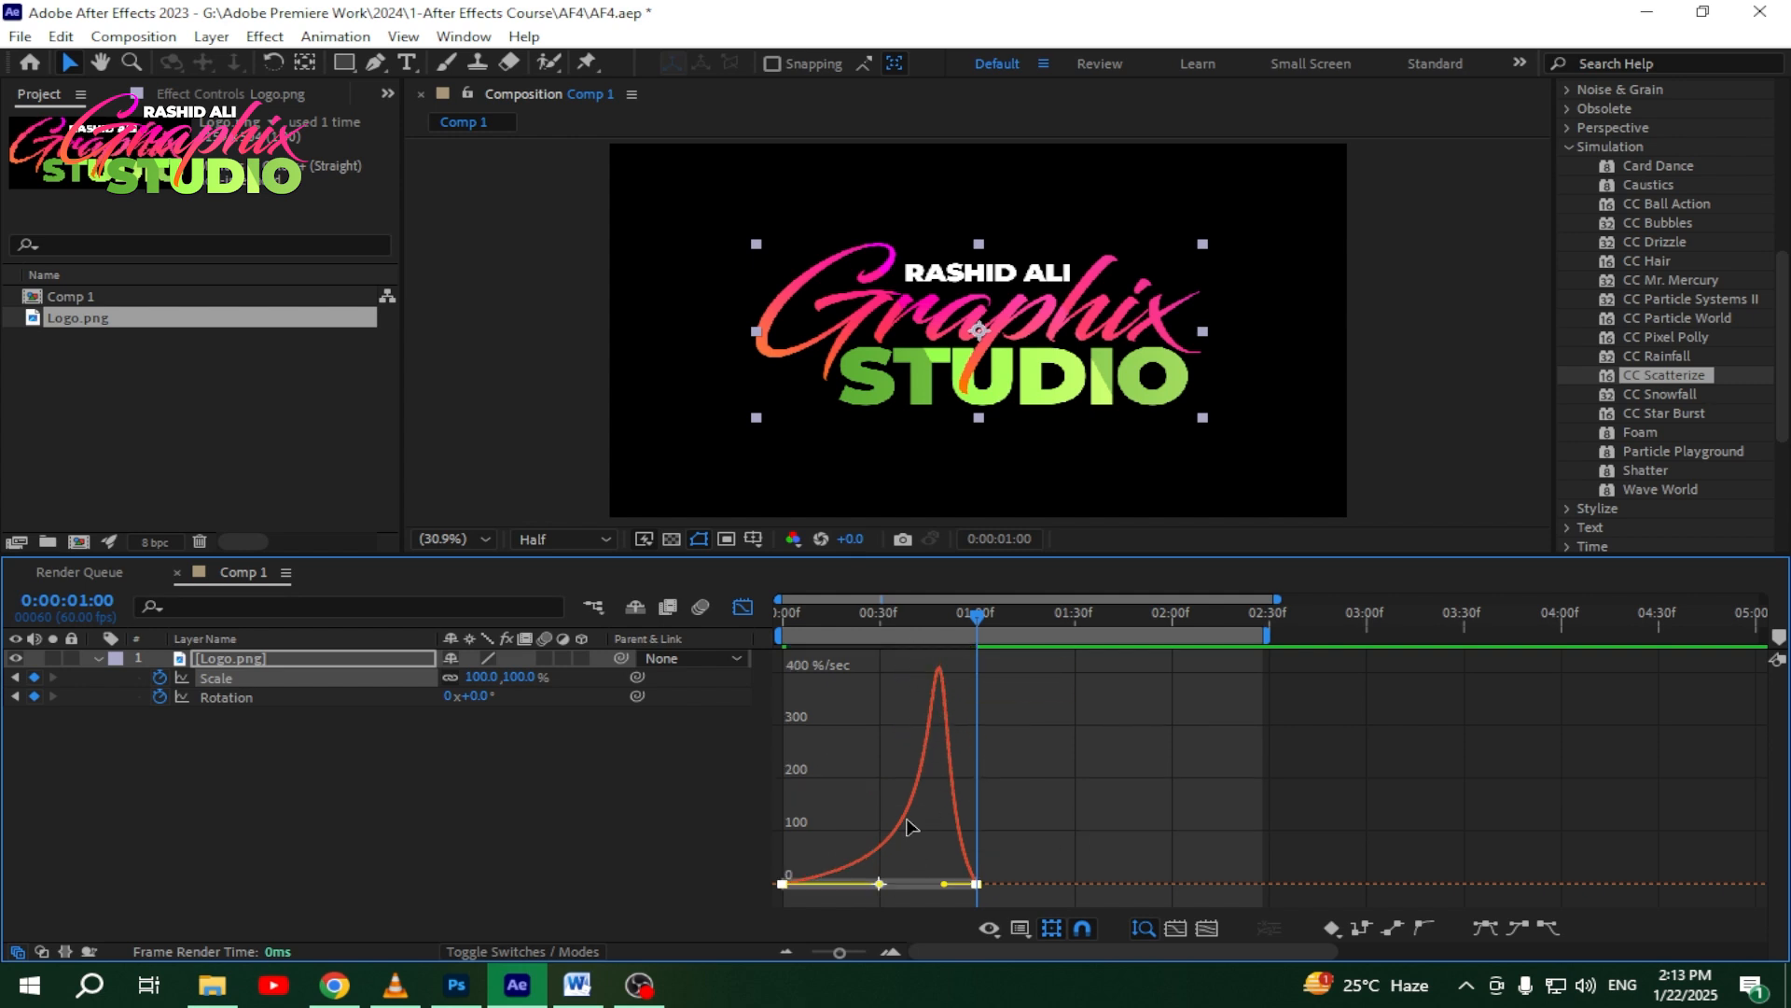
pyautogui.hotkey('ctrl', 'z')
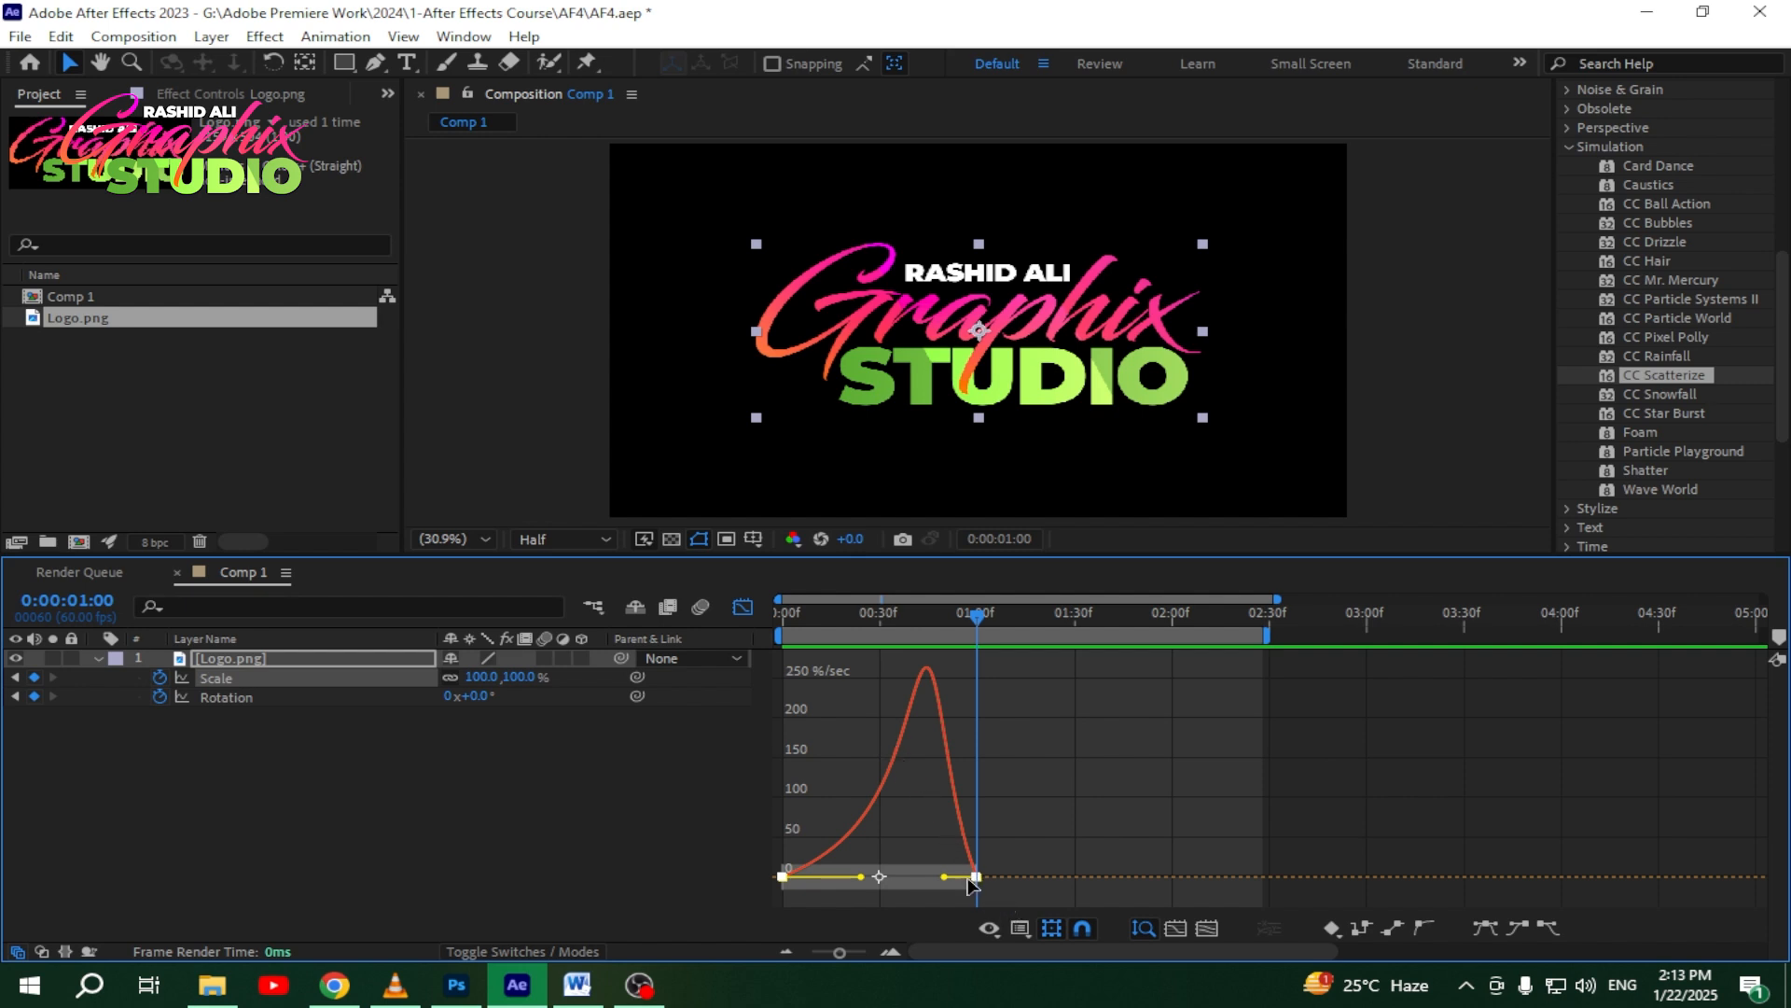
# Step: Replay the animation from the first frame with the restored Scale speed curve
pyautogui.moveTo(952, 620); pyautogui.dragTo(666, 607)
pyautogui.press('space')
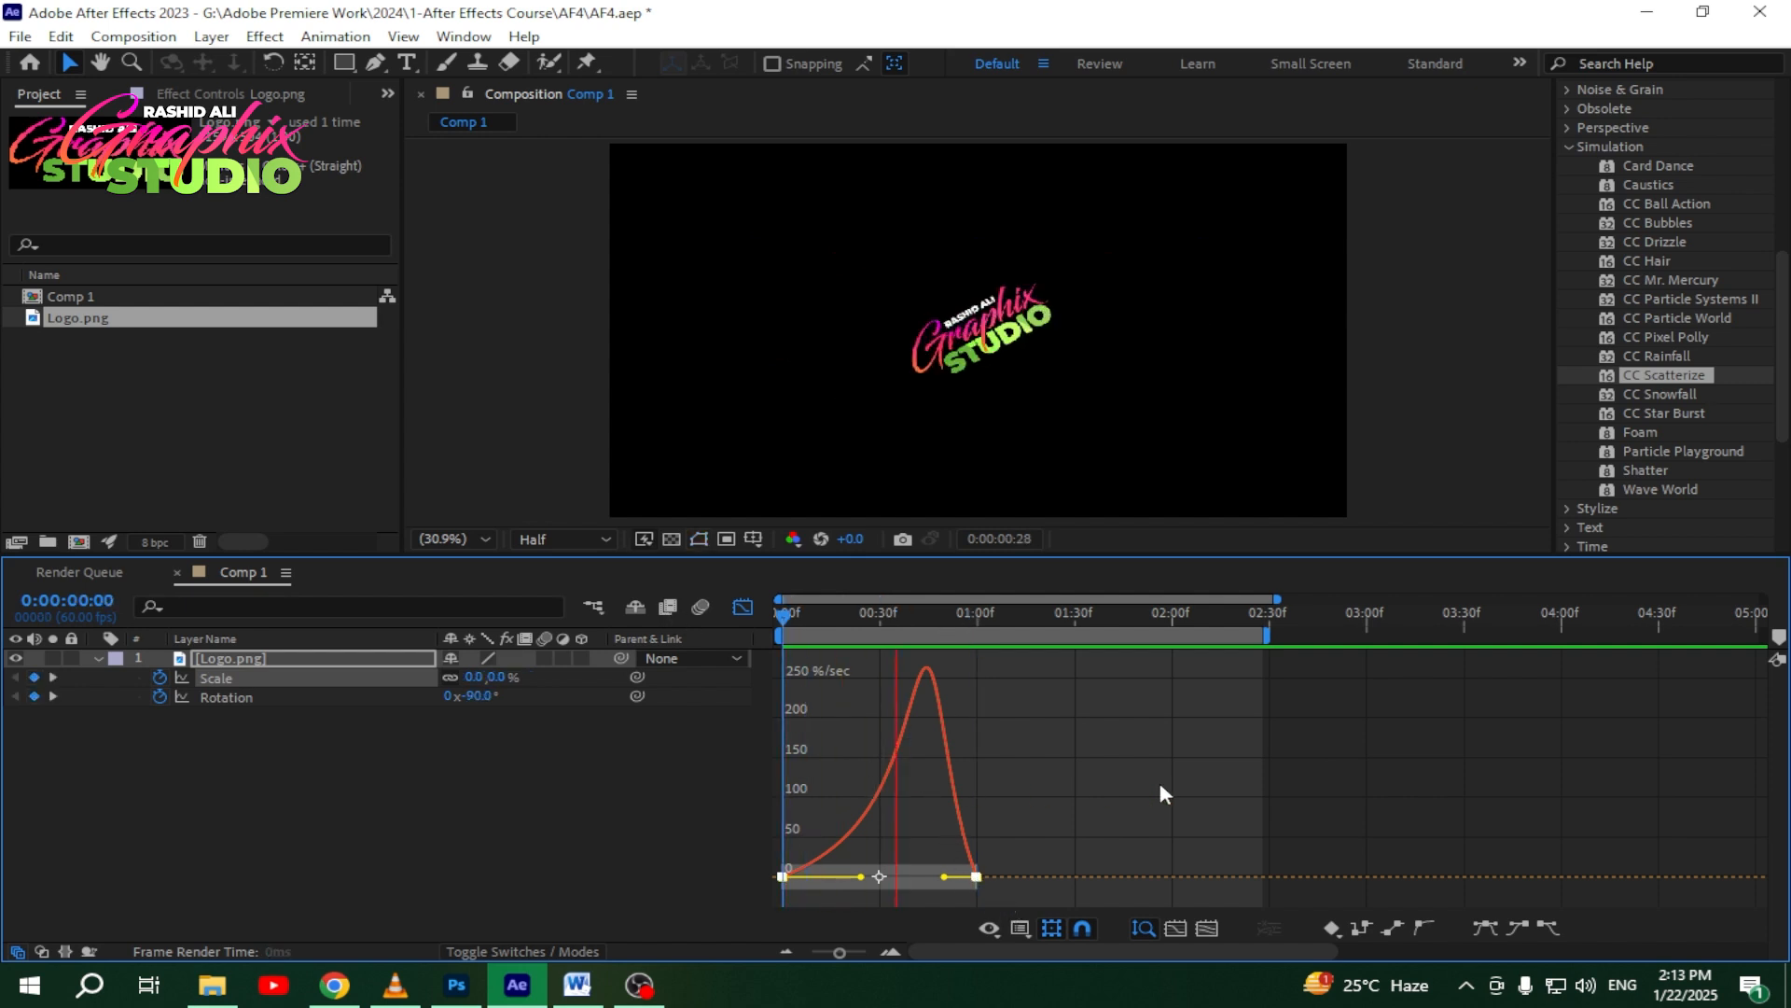
pyautogui.press('space')
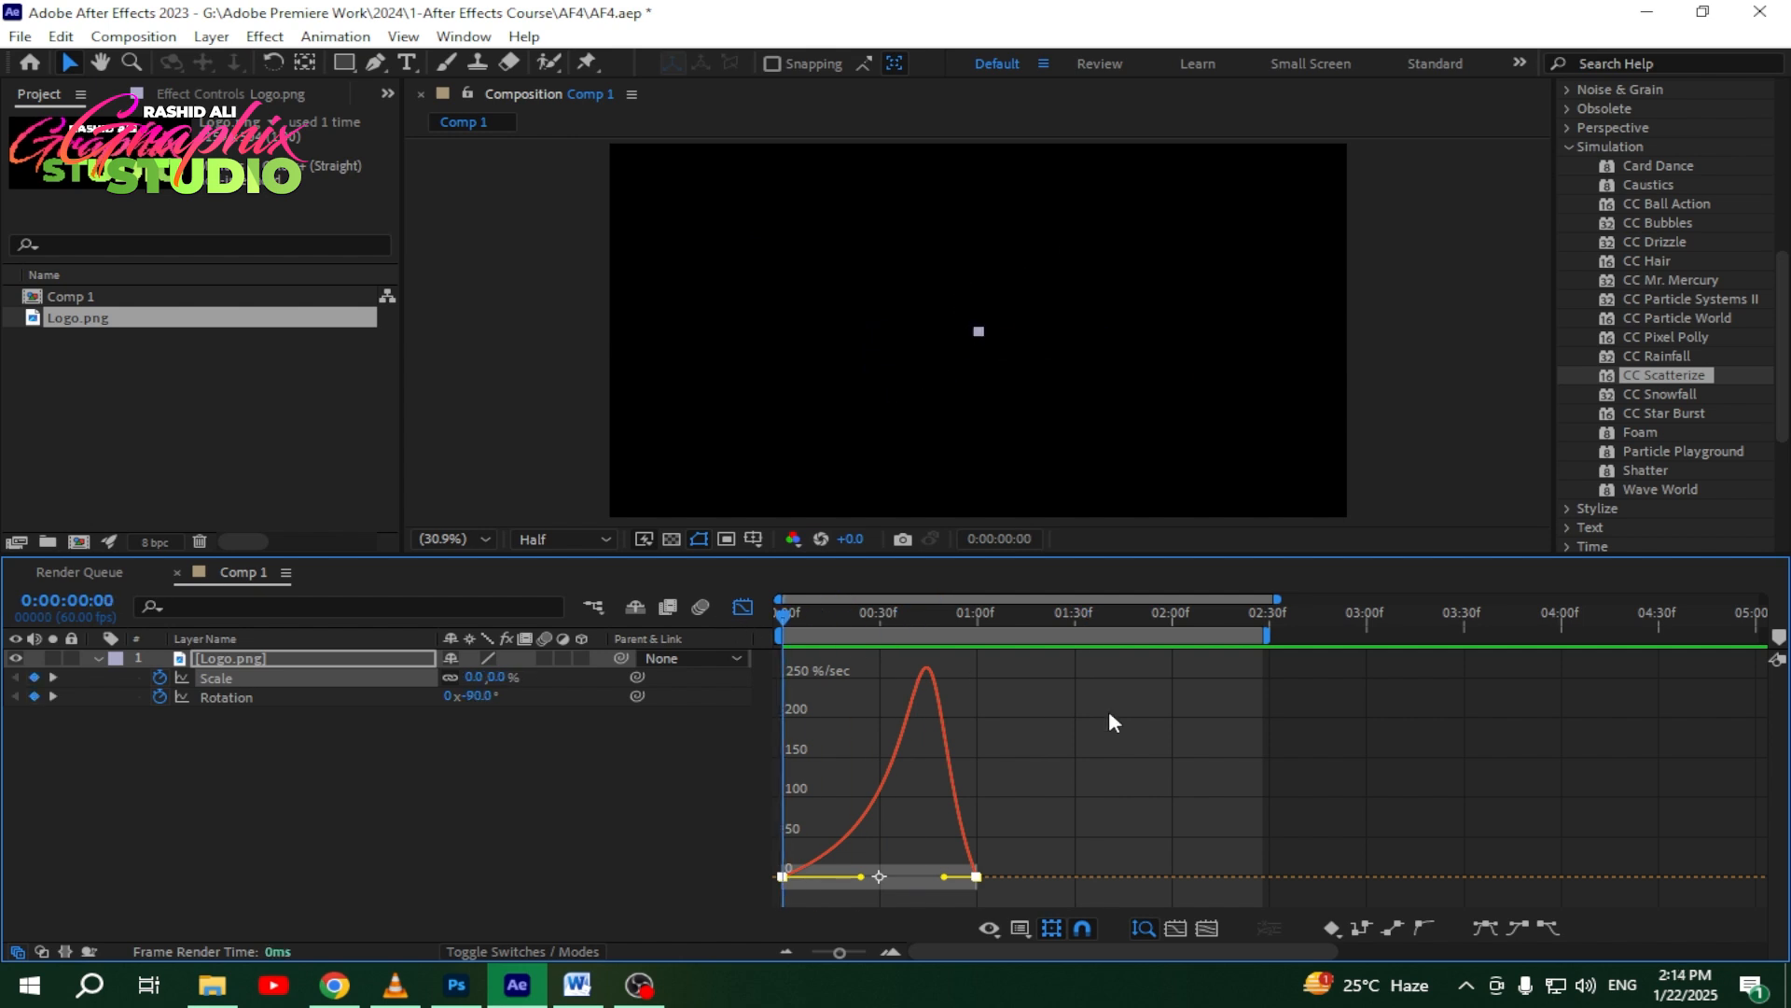
pyautogui.press('space')
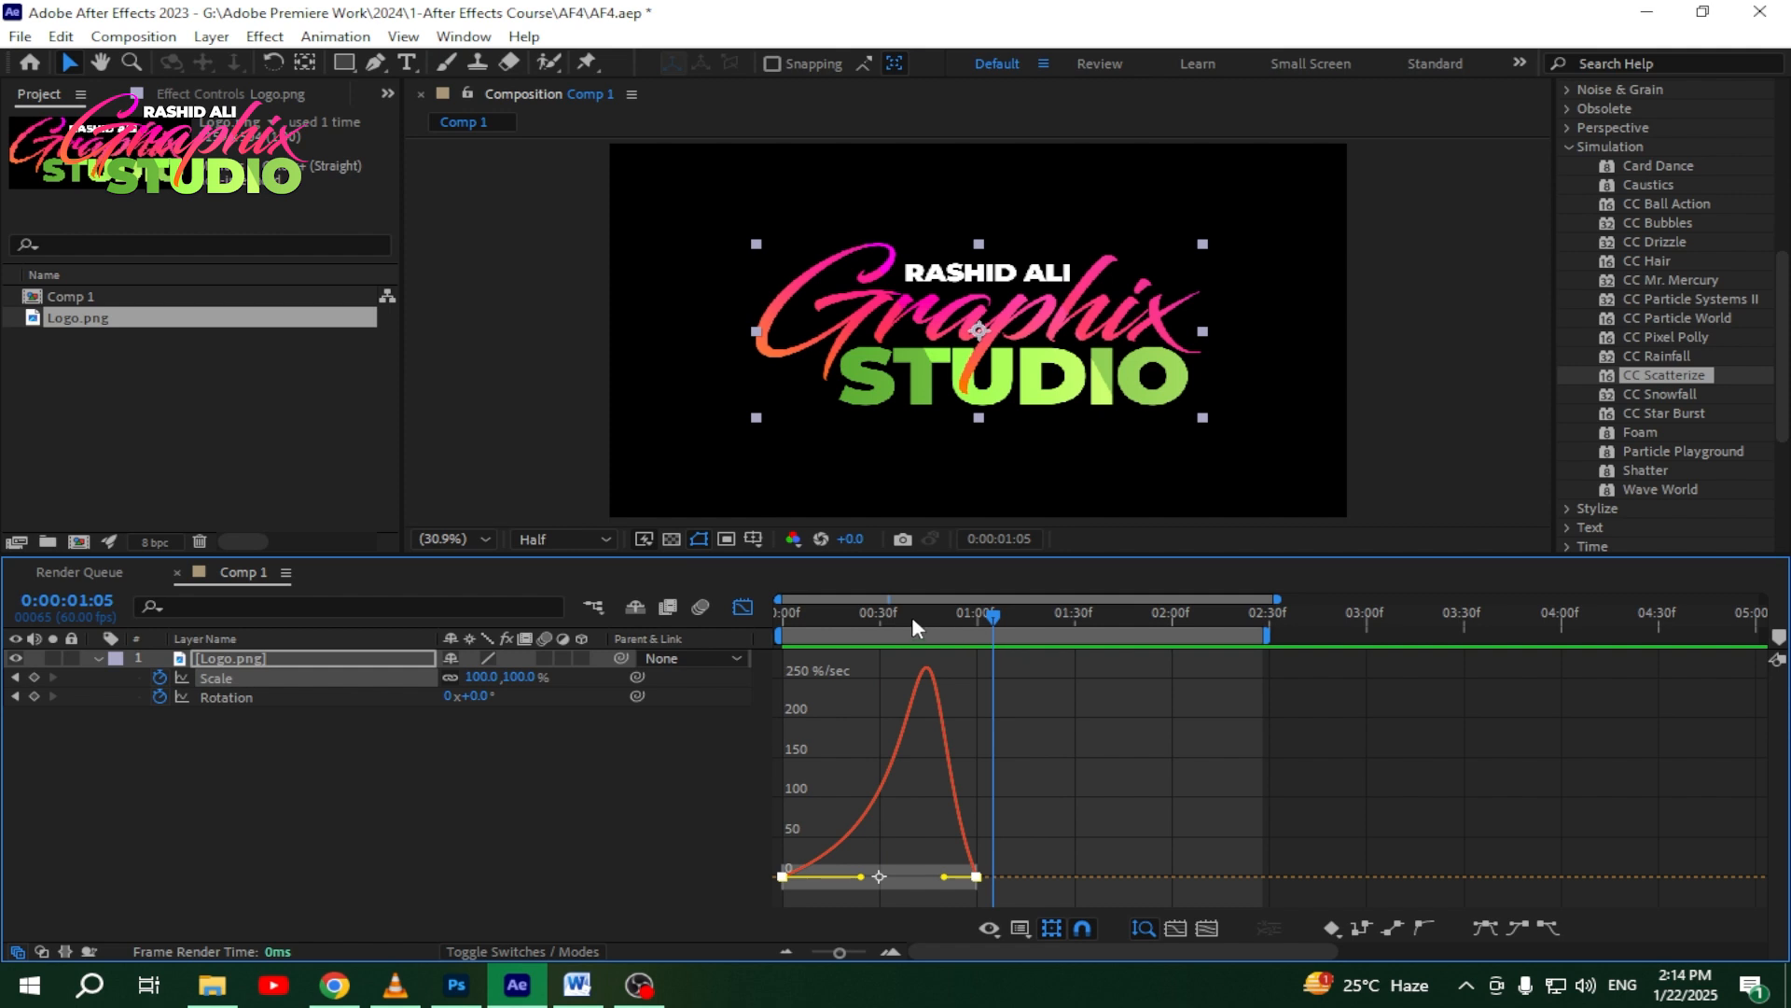
# Step: Move the last Scale keyframe to about 0:00:01:17 and lengthen its incoming ease handle in the speed graph
pyautogui.moveTo(919, 617); pyautogui.dragTo(982, 625)
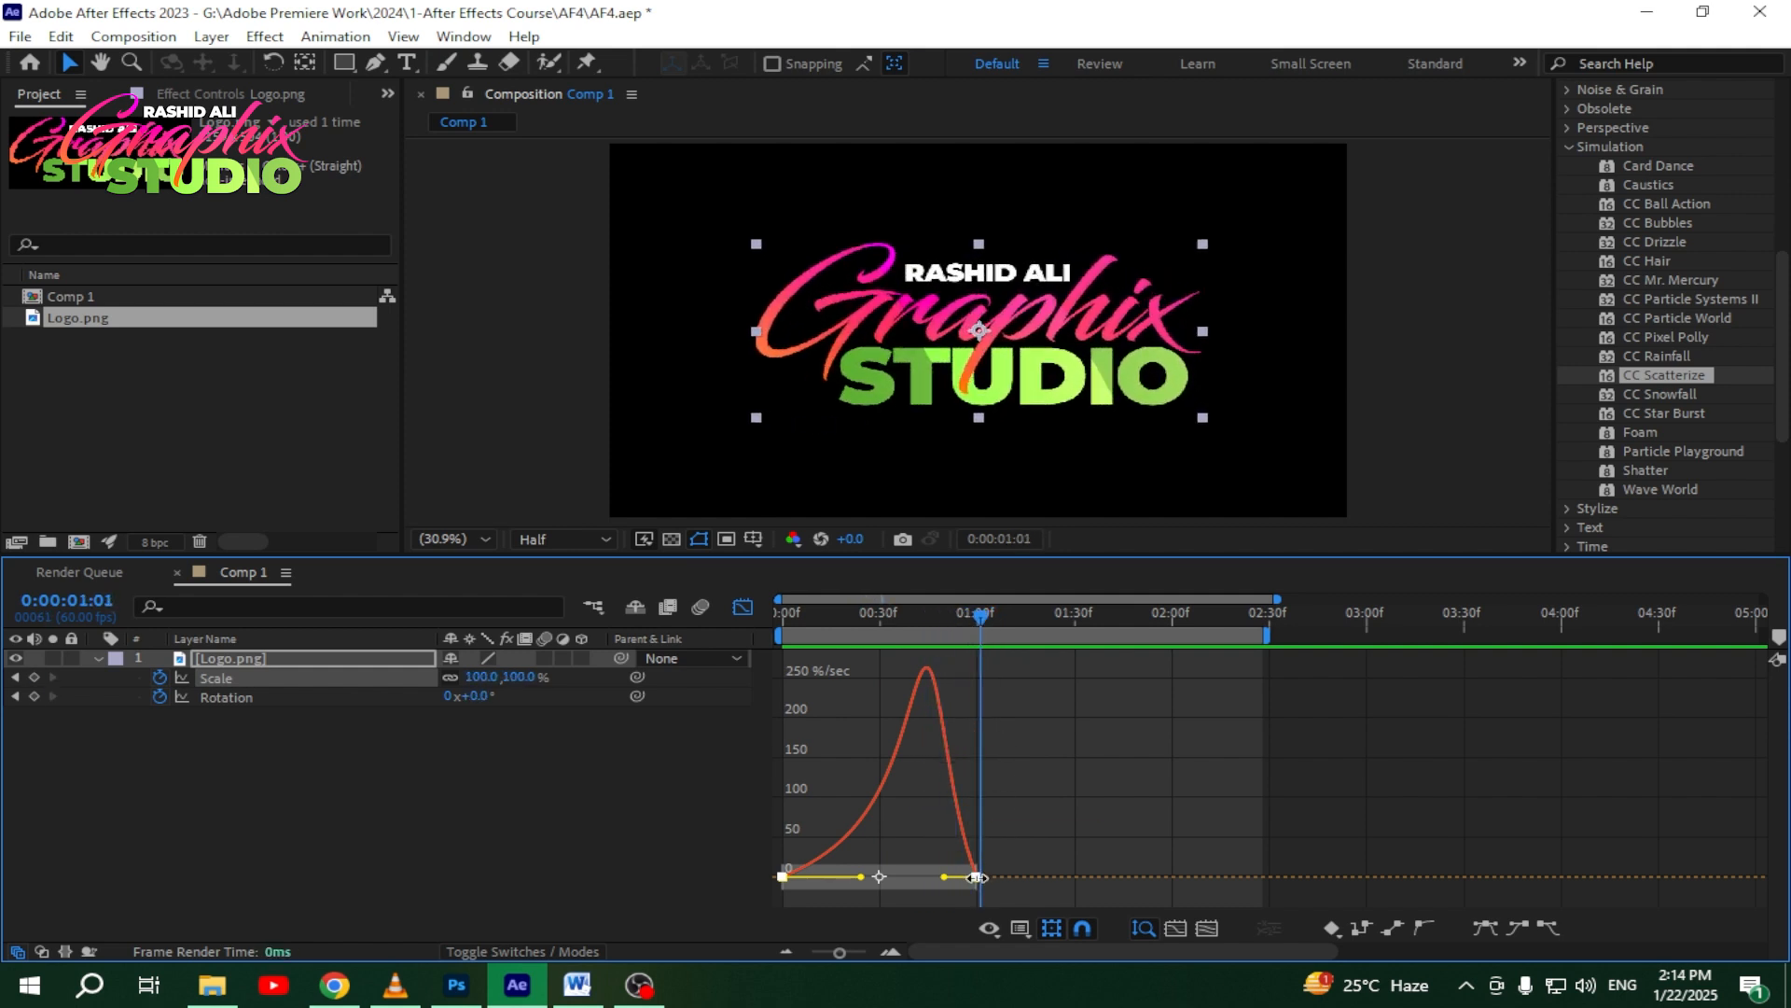
pyautogui.click(743, 607)
pyautogui.moveTo(979, 679); pyautogui.dragTo(1032, 678)
pyautogui.click(955, 711)
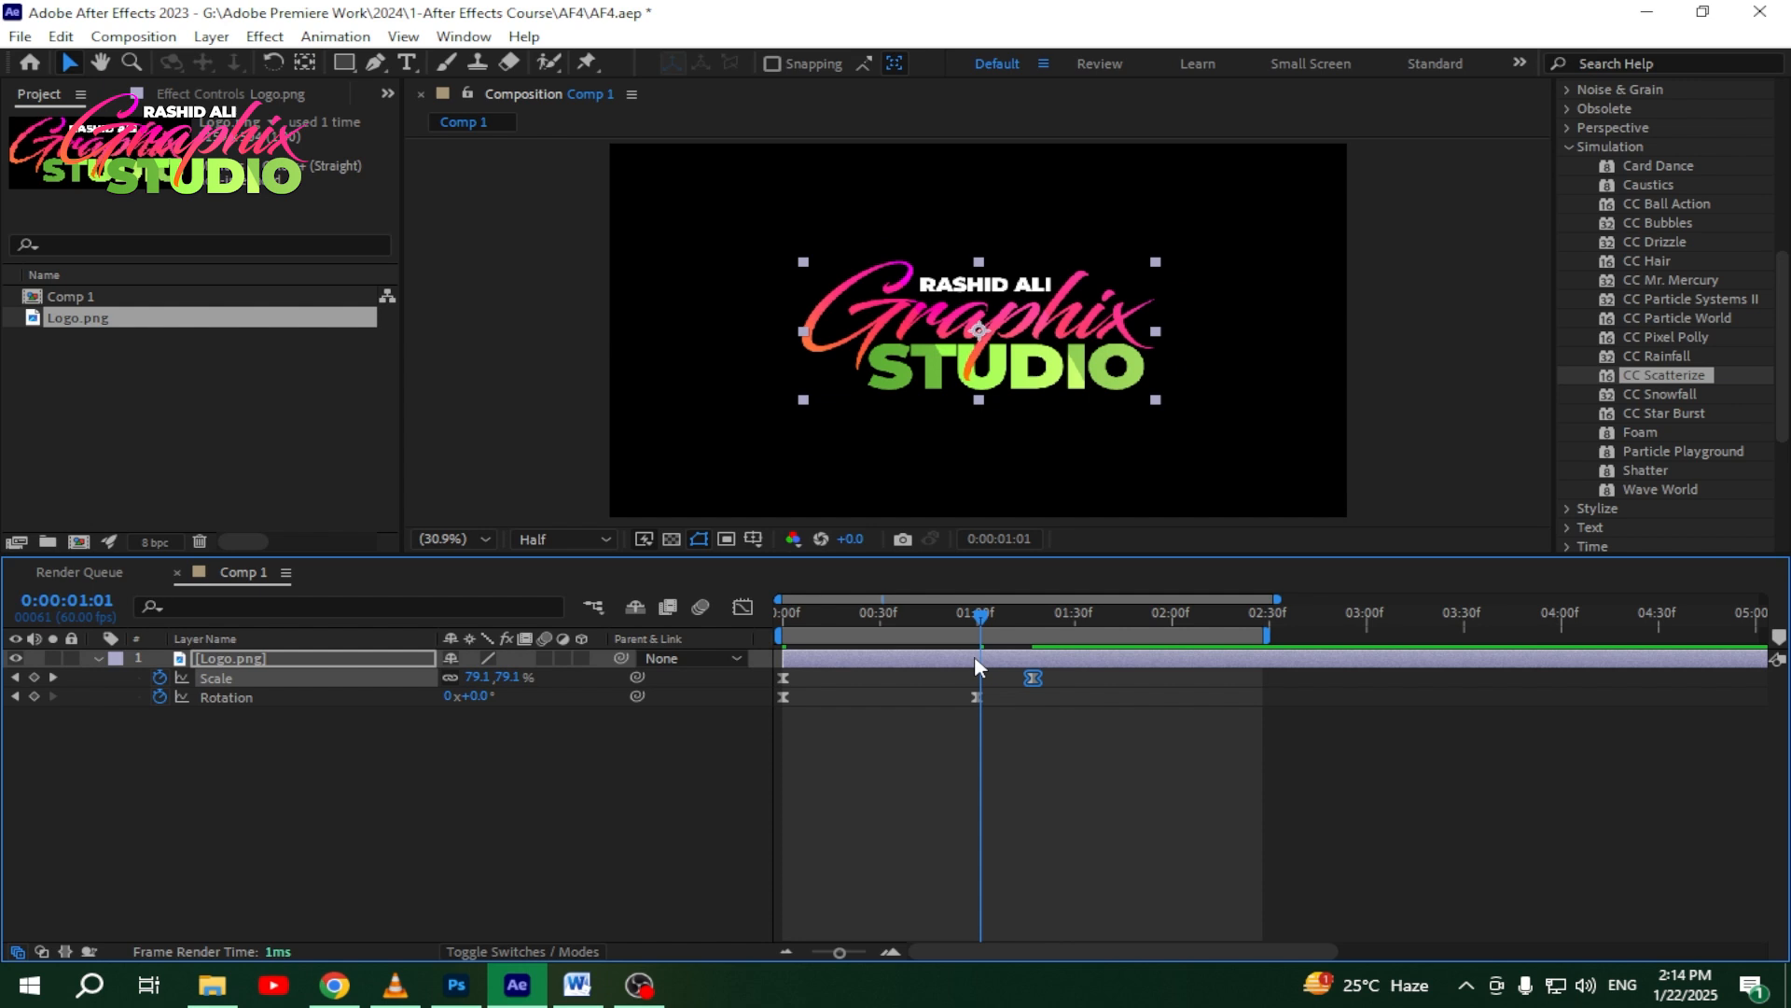
pyautogui.click(743, 608)
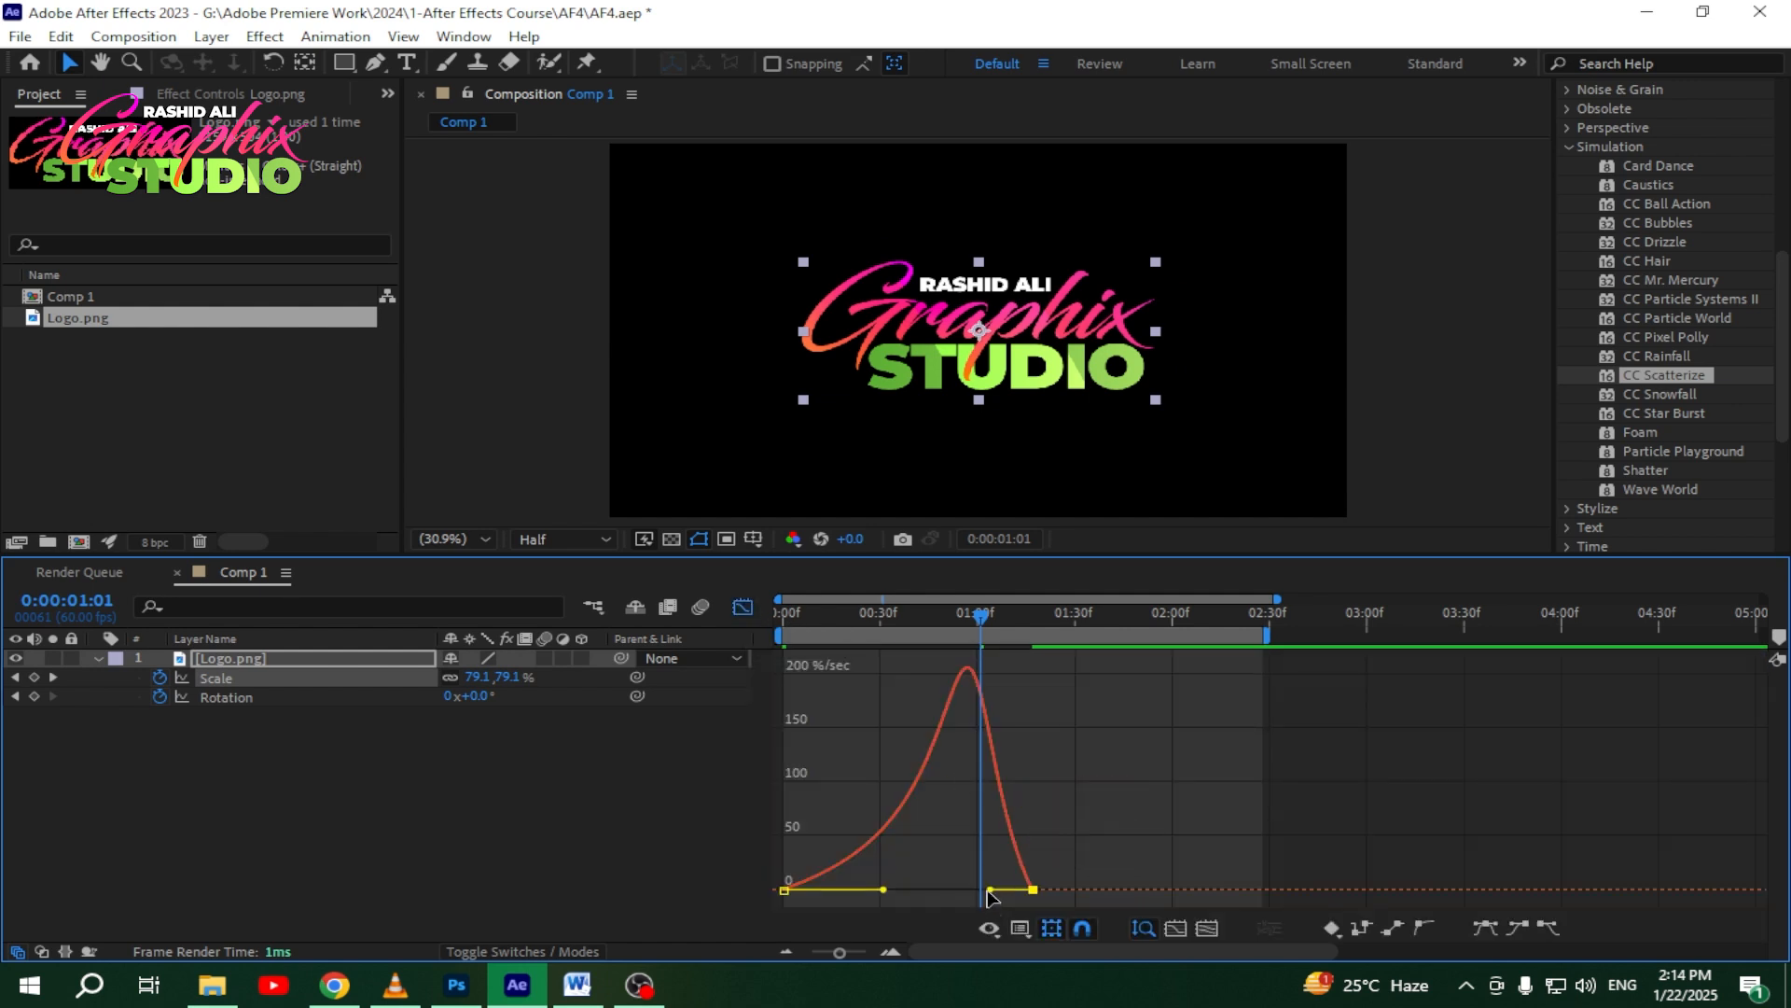
pyautogui.moveTo(978, 891); pyautogui.dragTo(965, 888)
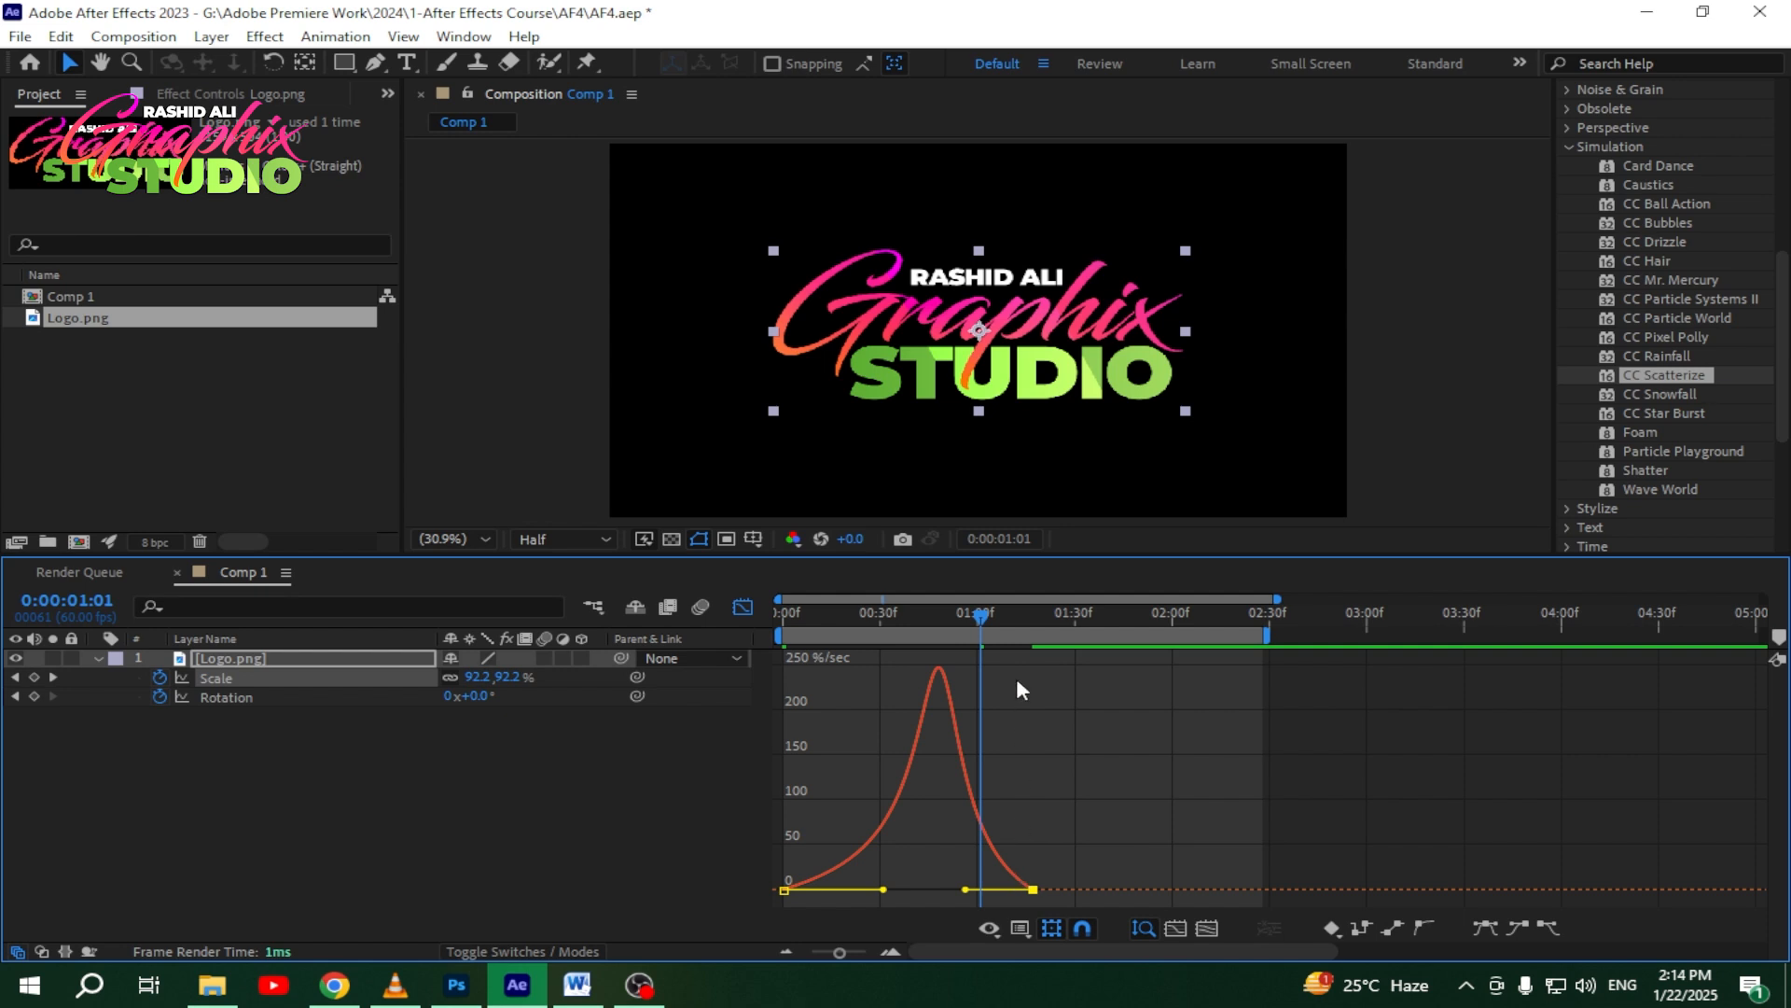
# Step: Preview the animation twice from the start with the delayed final Scale keyframe
pyautogui.moveTo(971, 610); pyautogui.dragTo(783, 614)
pyautogui.press('space')
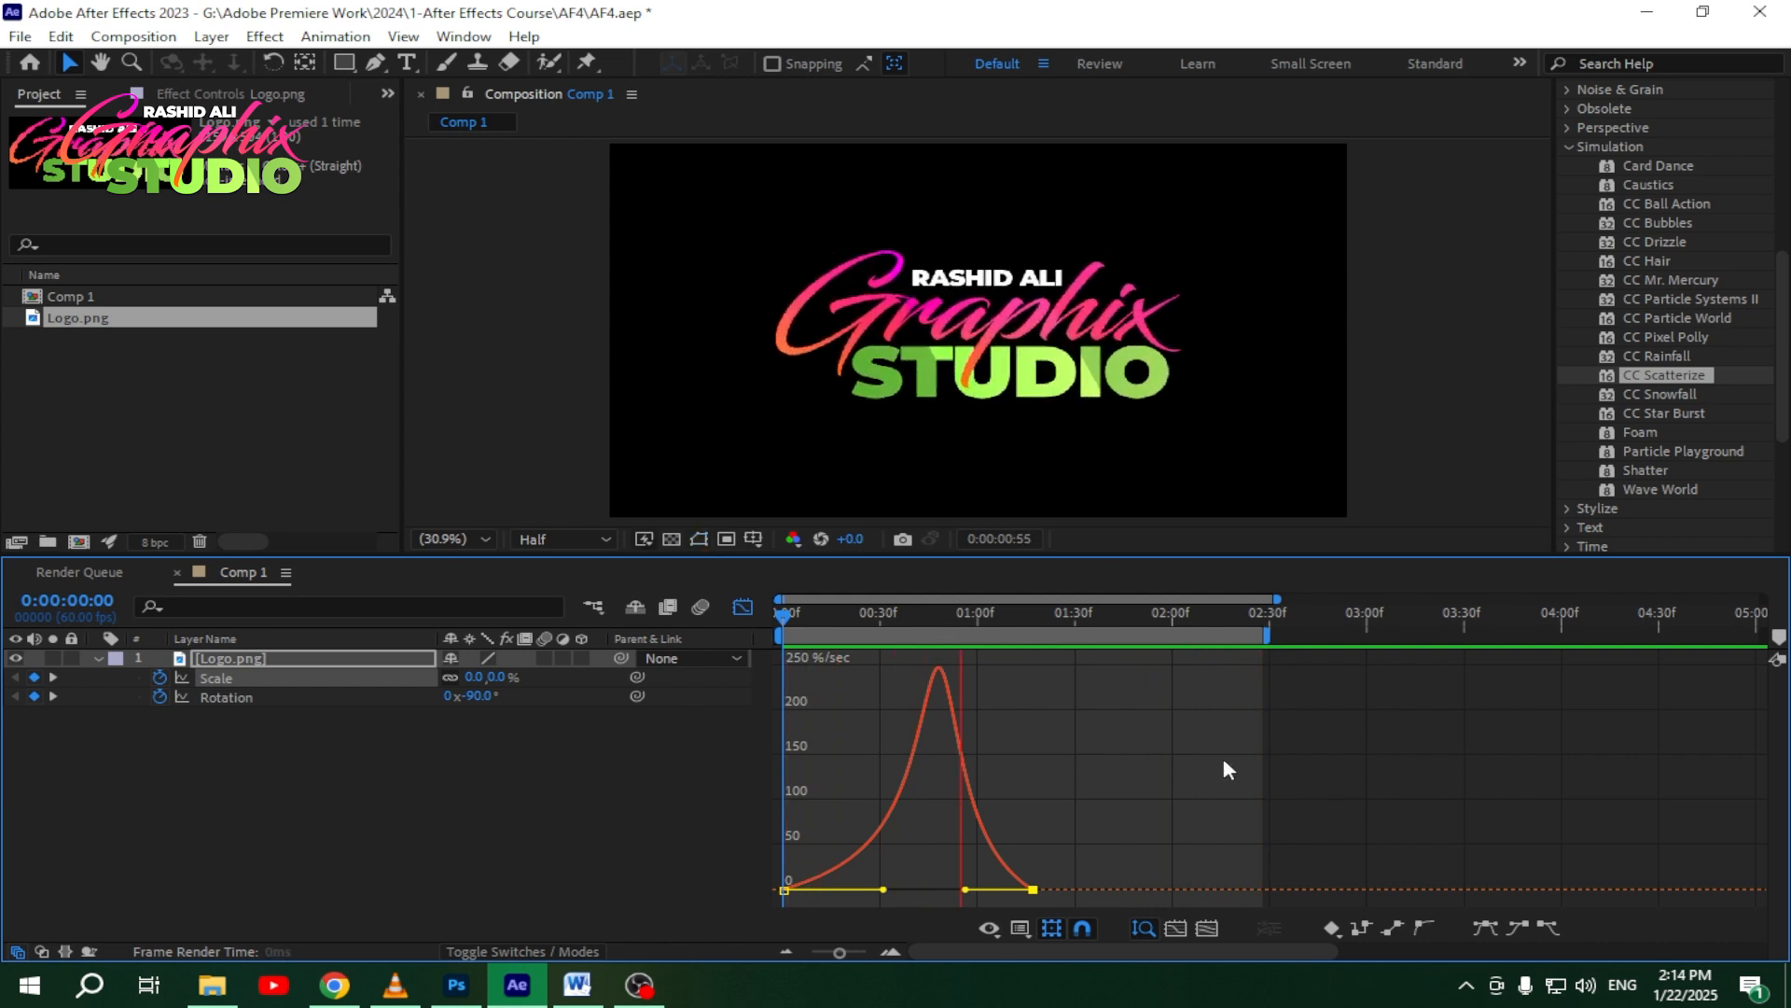
pyautogui.press('space')
pyautogui.press('Home')
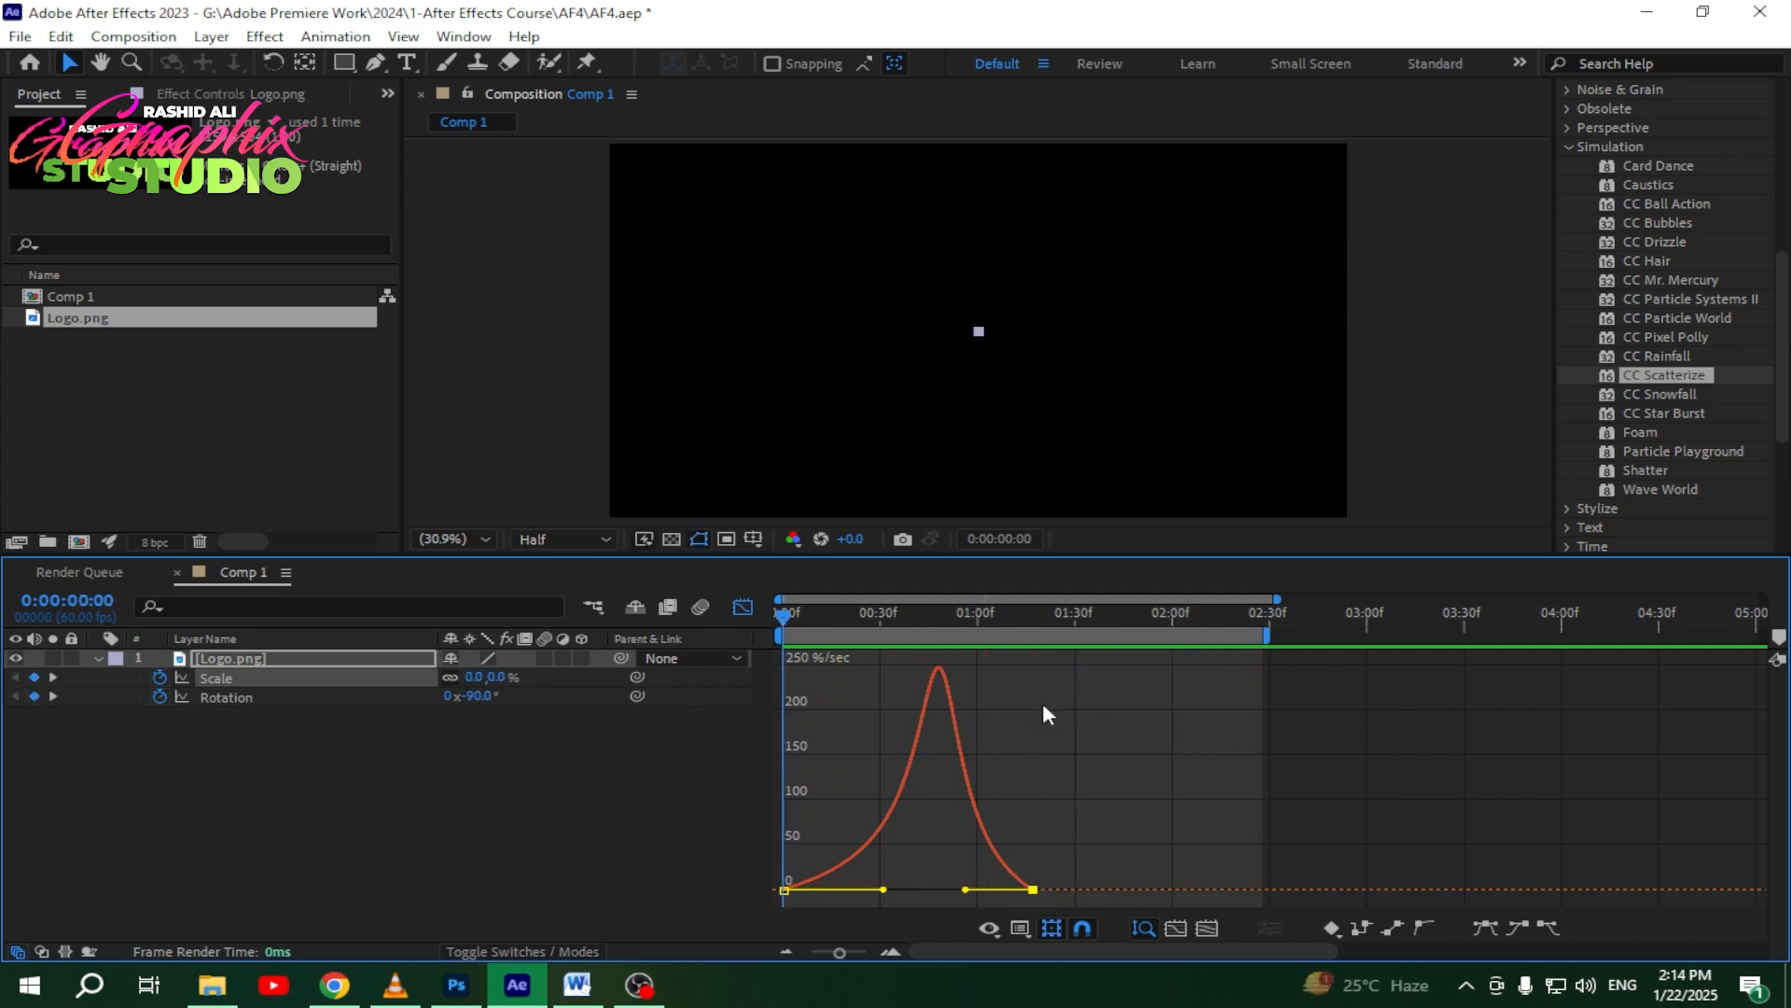
pyautogui.press('space')
pyautogui.press('space')
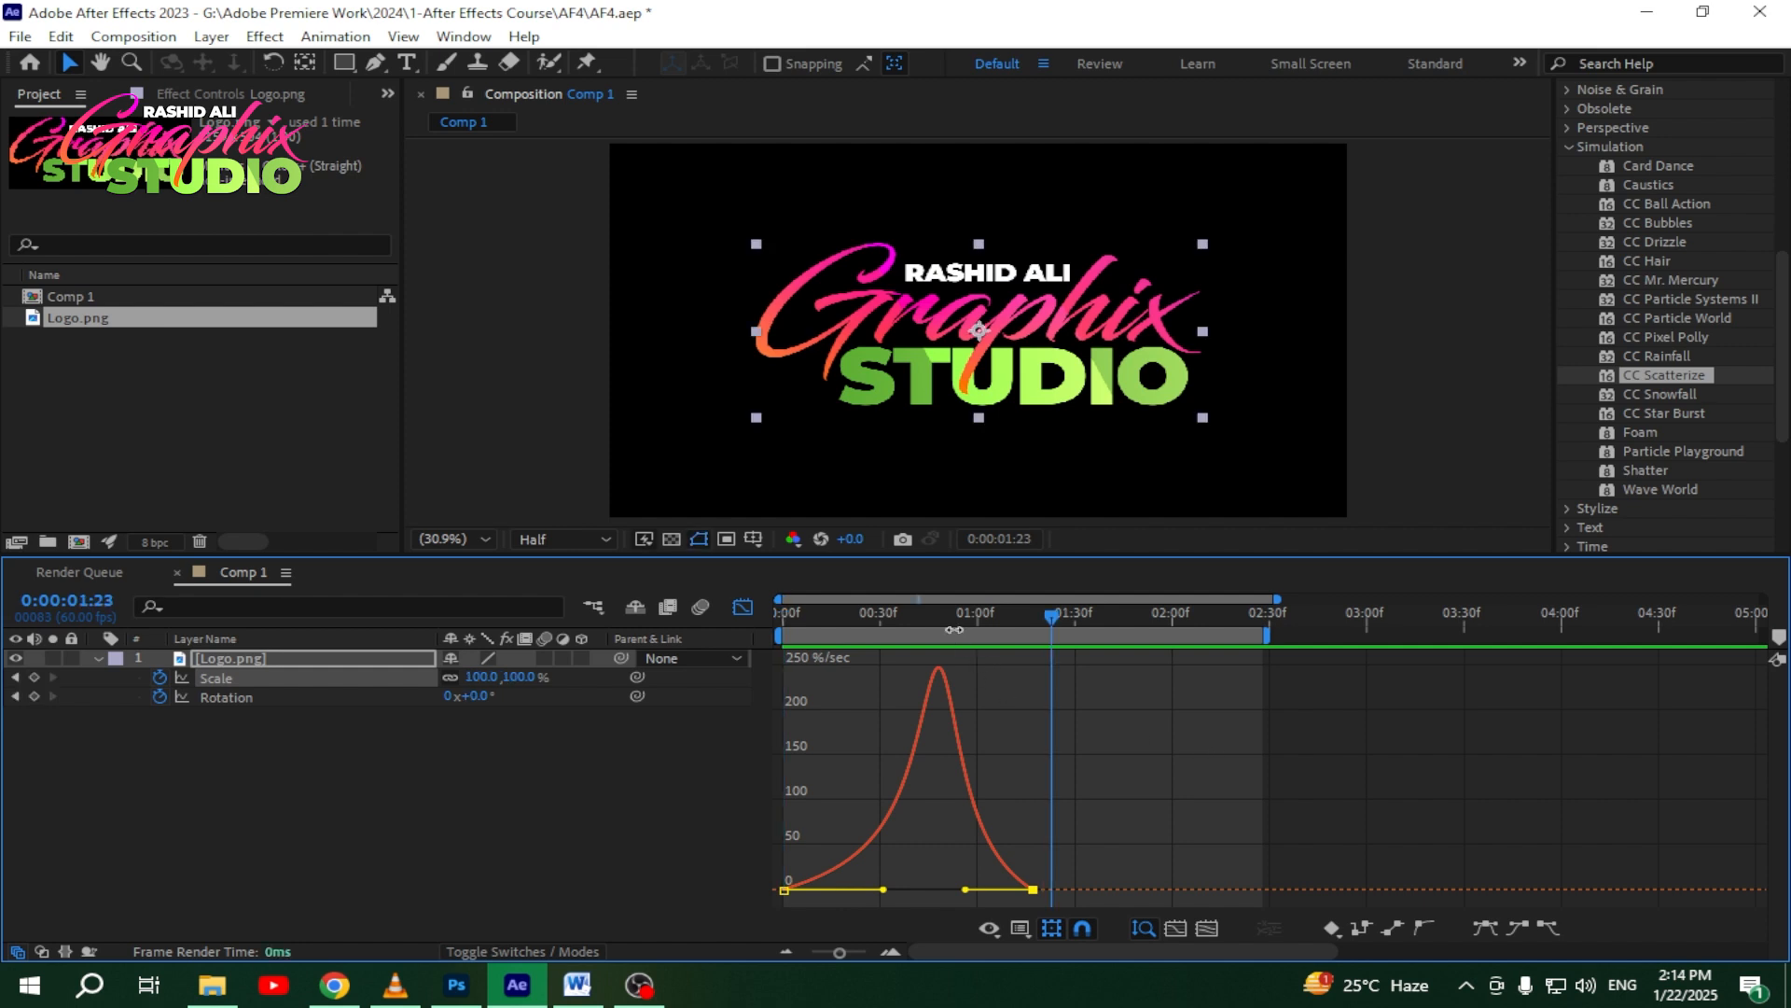
# Step: Lengthen the incoming ease handle of the last Rotation keyframe in the speed graph and preview from the start
pyautogui.click(296, 699)
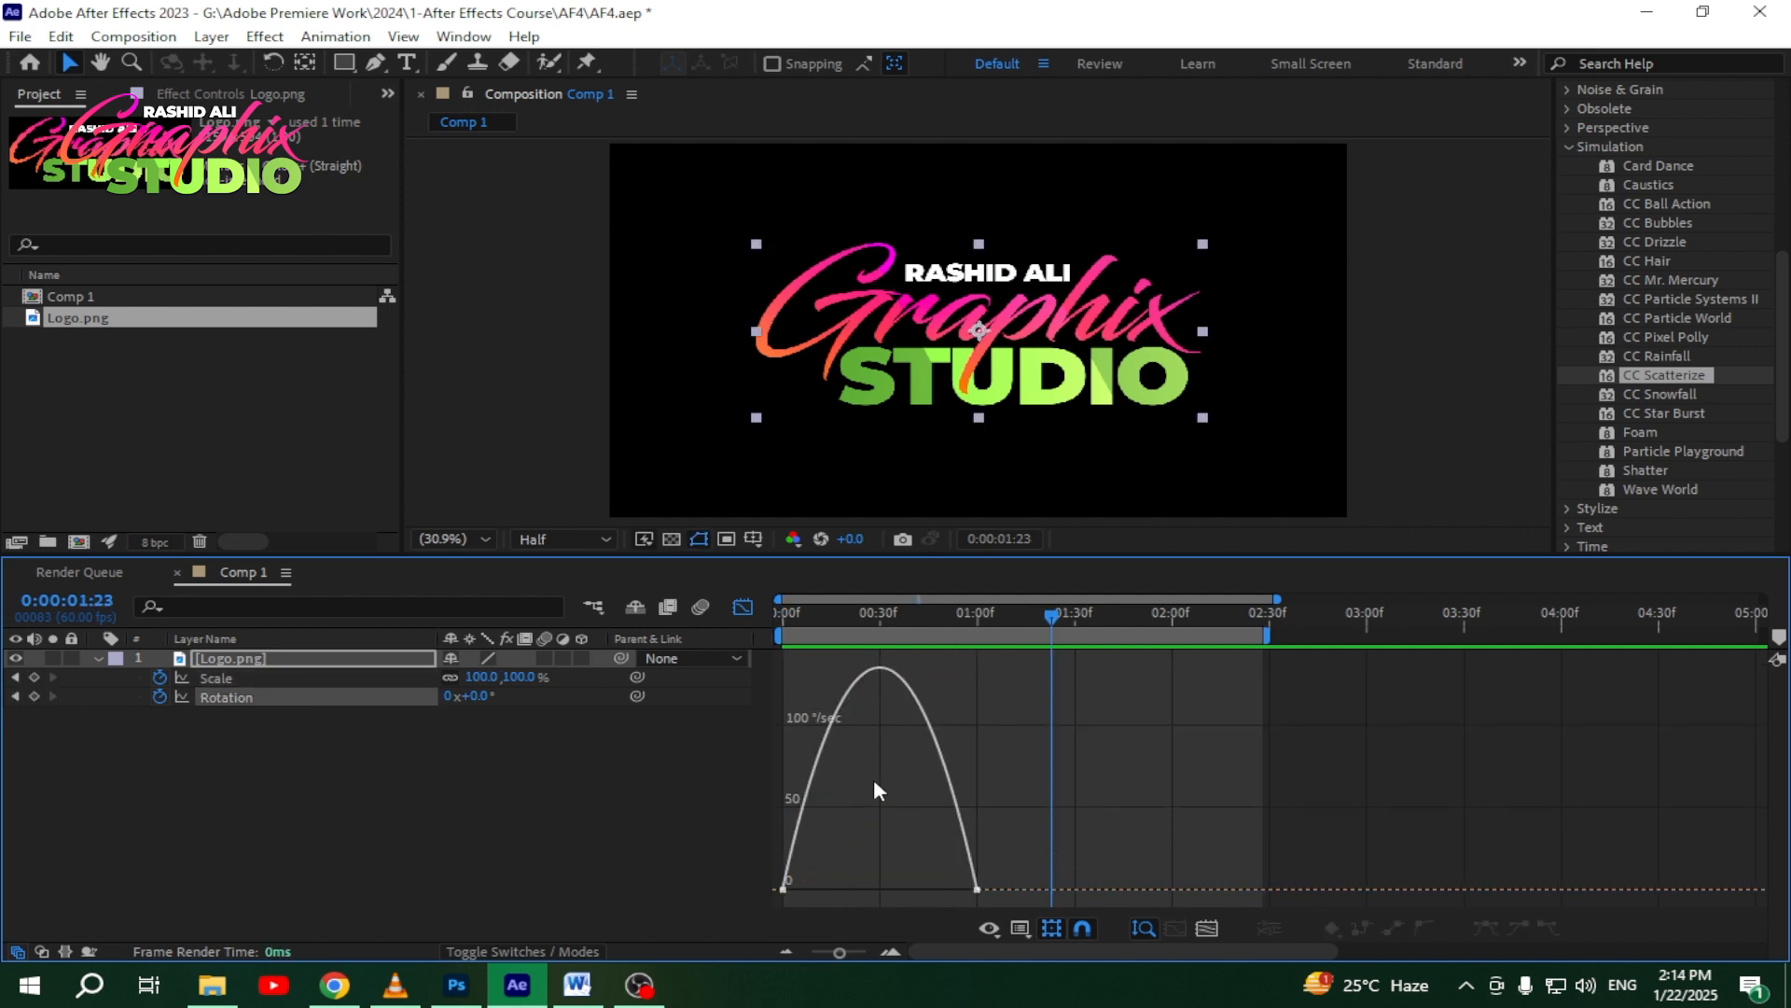
pyautogui.click(977, 889)
pyautogui.moveTo(945, 891); pyautogui.dragTo(883, 889)
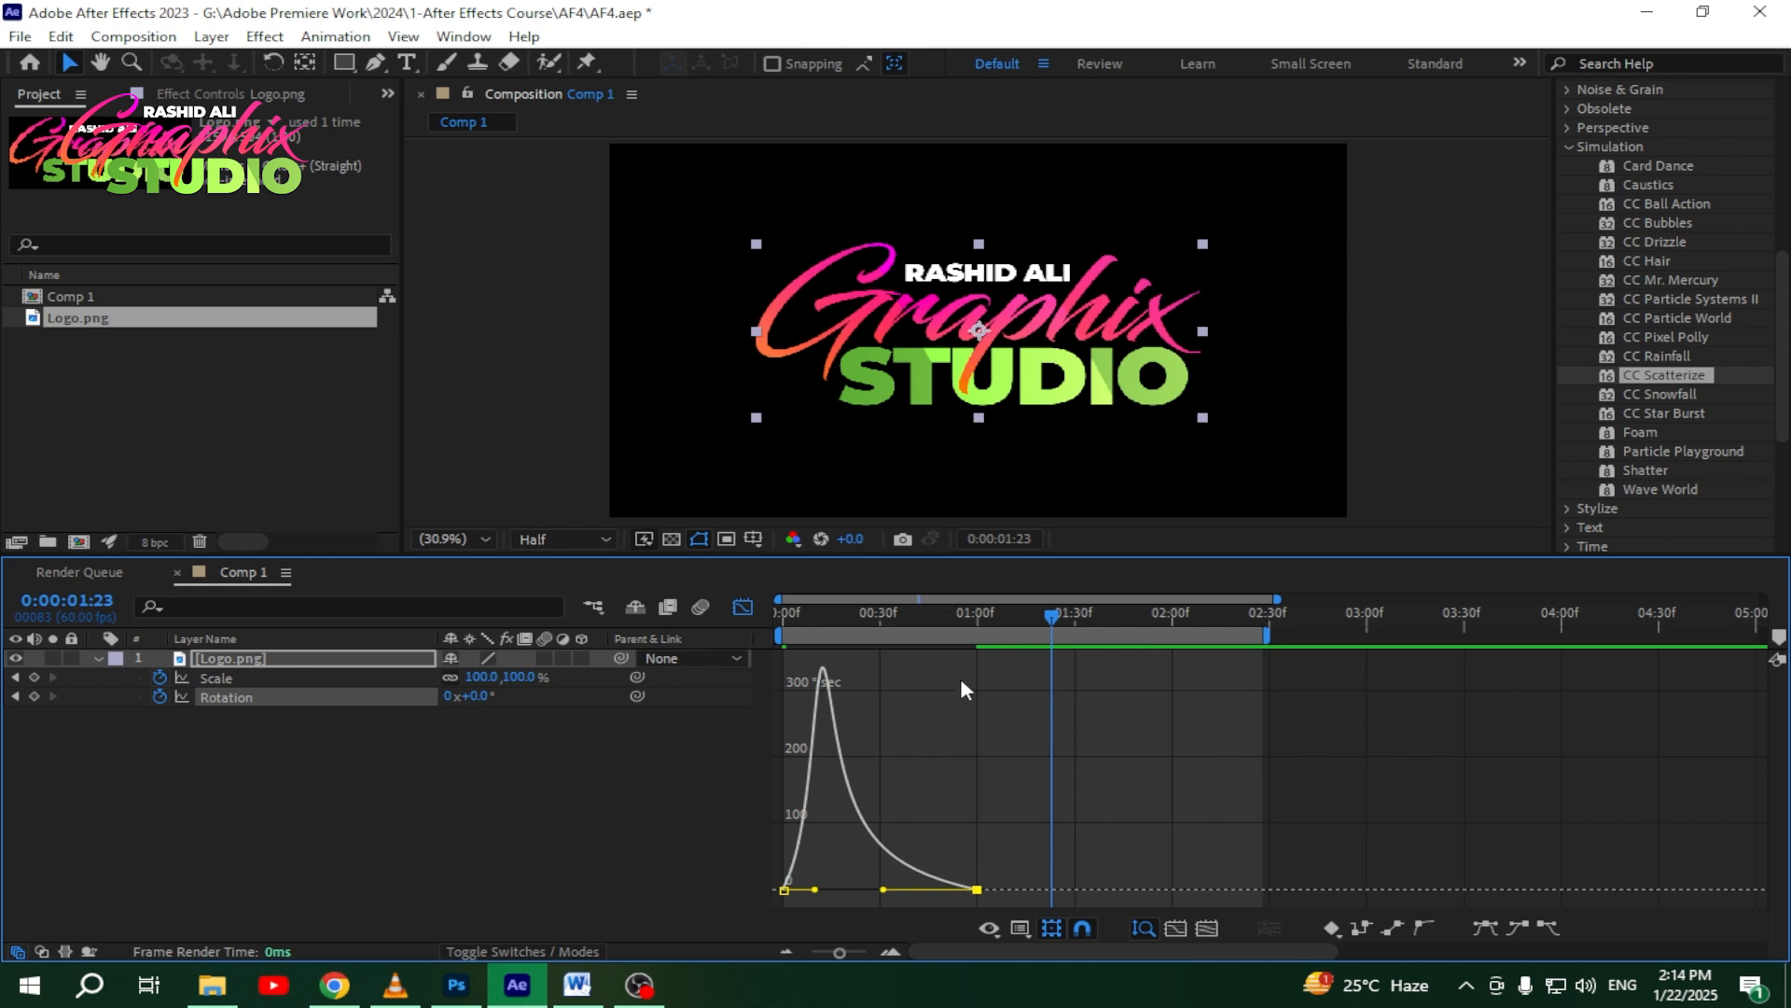
pyautogui.moveTo(993, 618); pyautogui.dragTo(742, 624)
pyautogui.press('space')
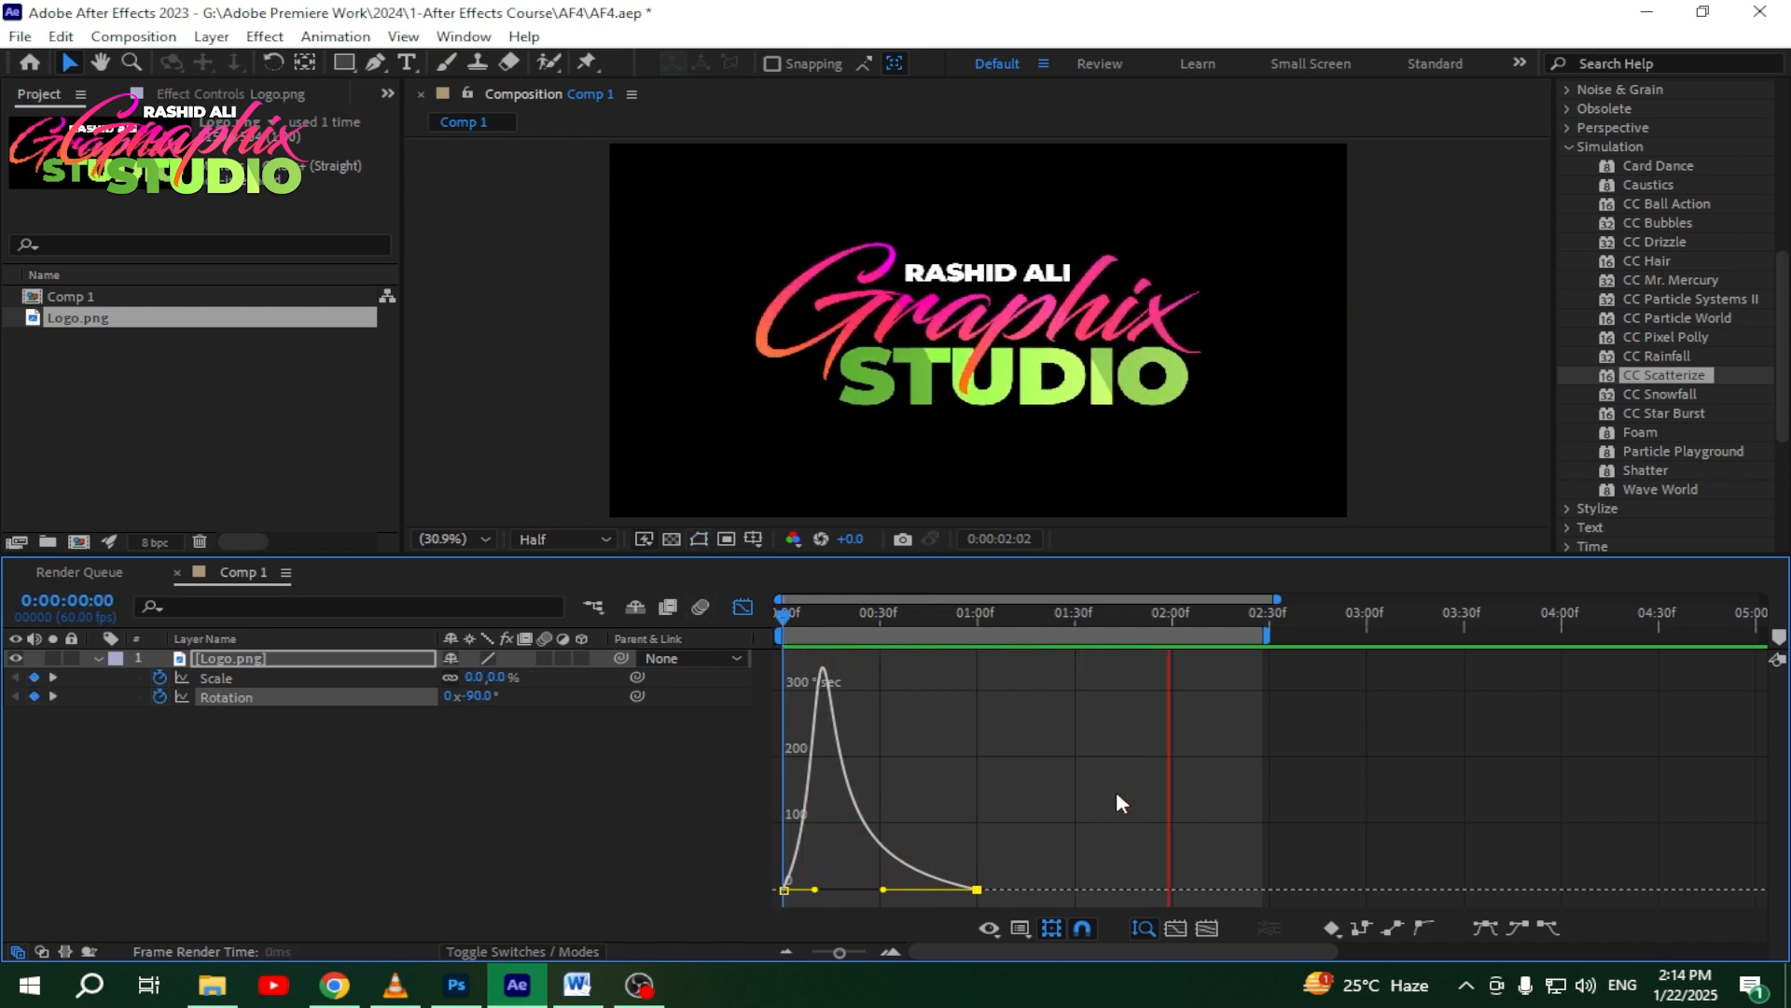
# Step: Lengthen the first Rotation keyframe's outgoing ease and shorten the last one's incoming ease so speed peaks near 0:00:00:30, then preview
pyautogui.press('space')
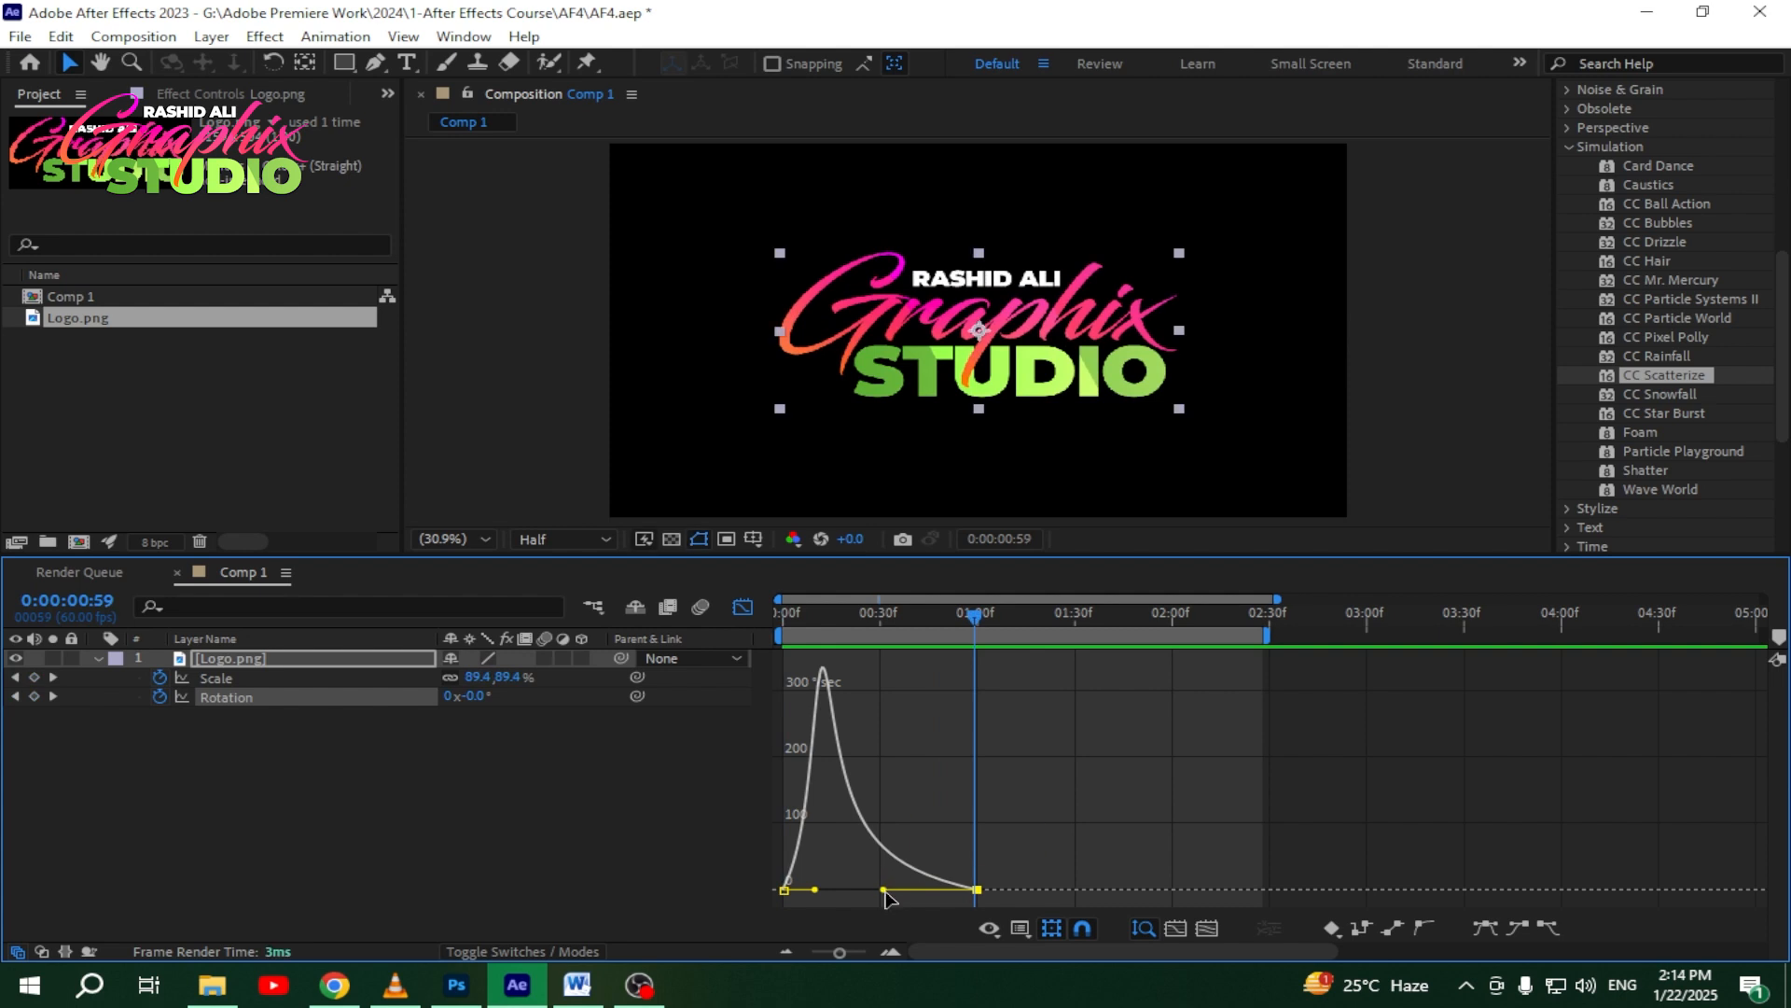
pyautogui.moveTo(886, 890); pyautogui.dragTo(846, 890)
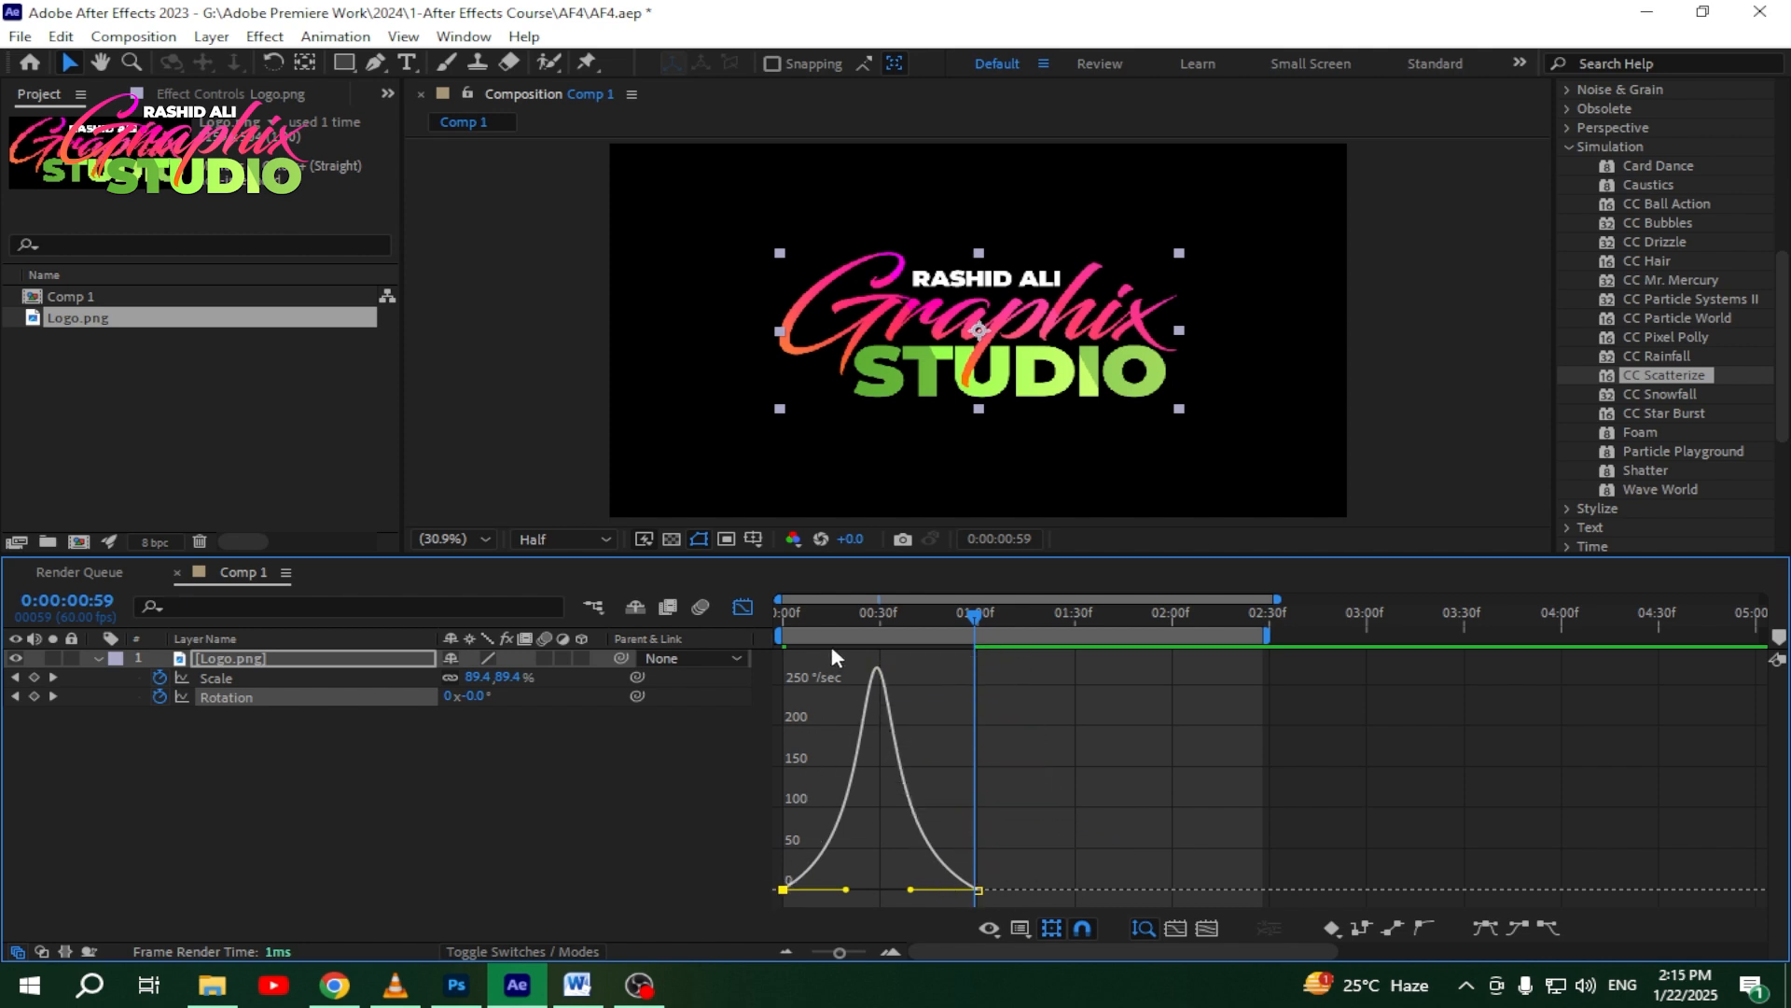
pyautogui.press('Home')
pyautogui.press('space')
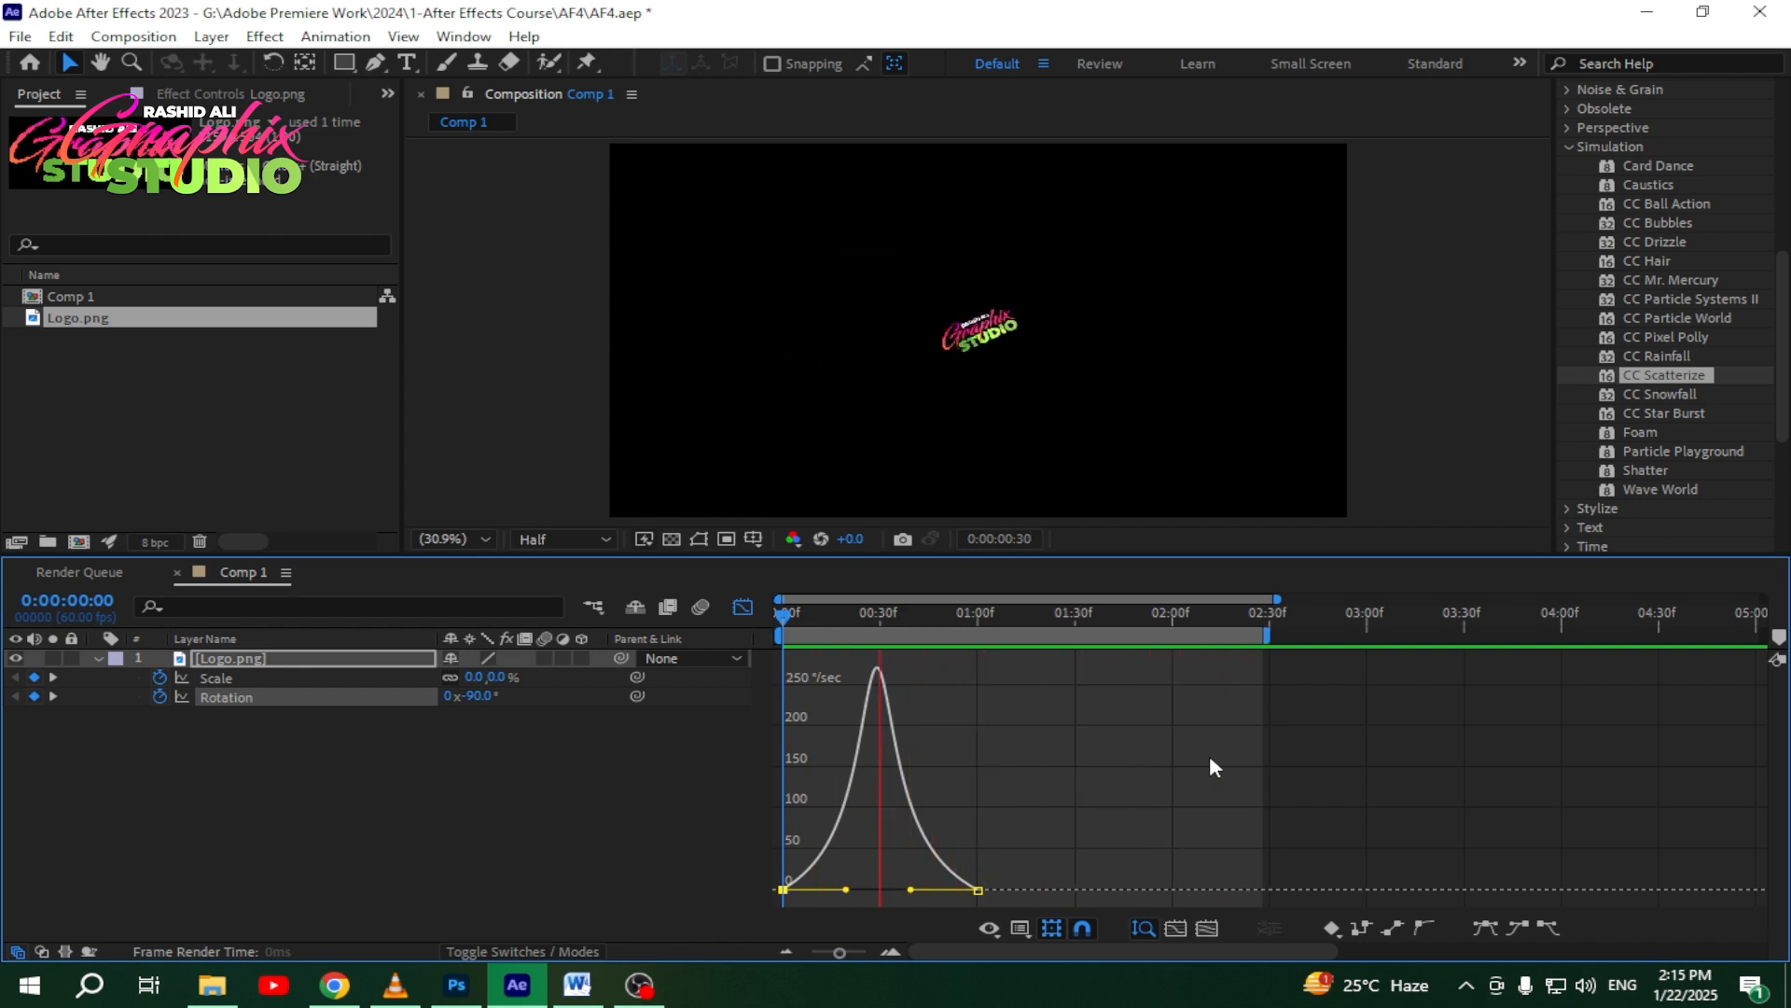
pyautogui.press('space')
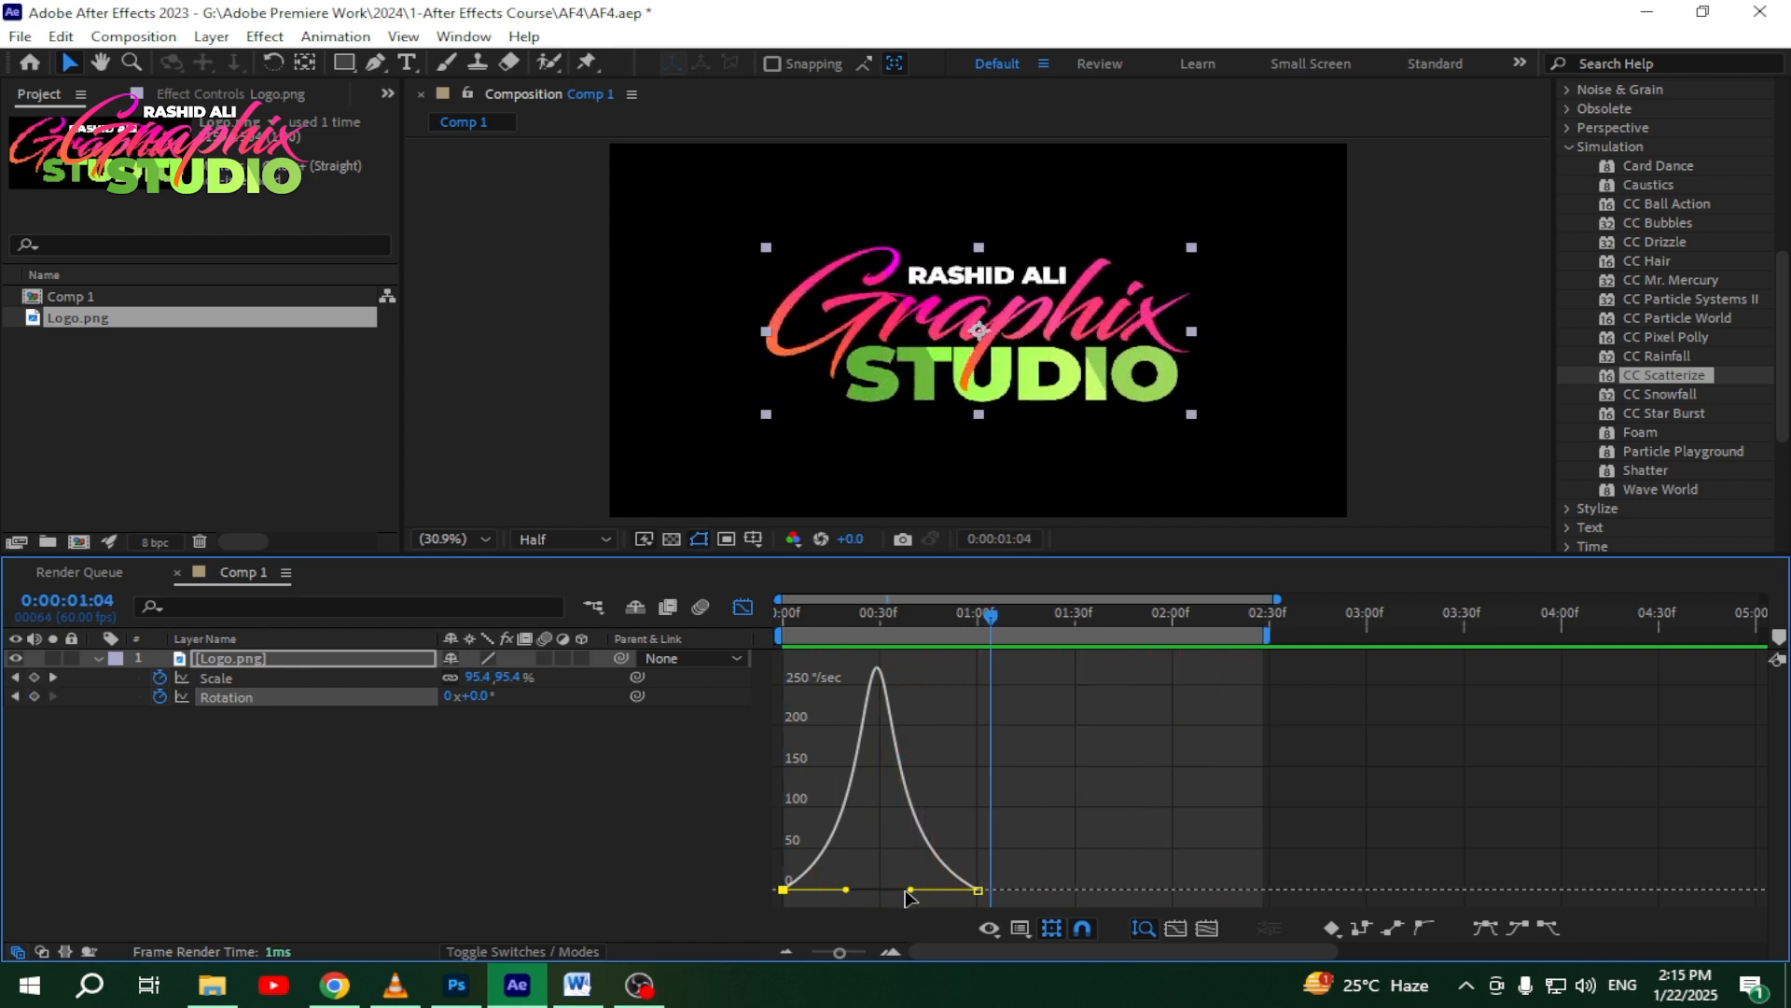
# Step: Adjust the Rotation ease handles so the speed peak falls slightly later than 0:00:00:30, and preview from the first frame
pyautogui.moveTo(909, 890); pyautogui.dragTo(859, 887)
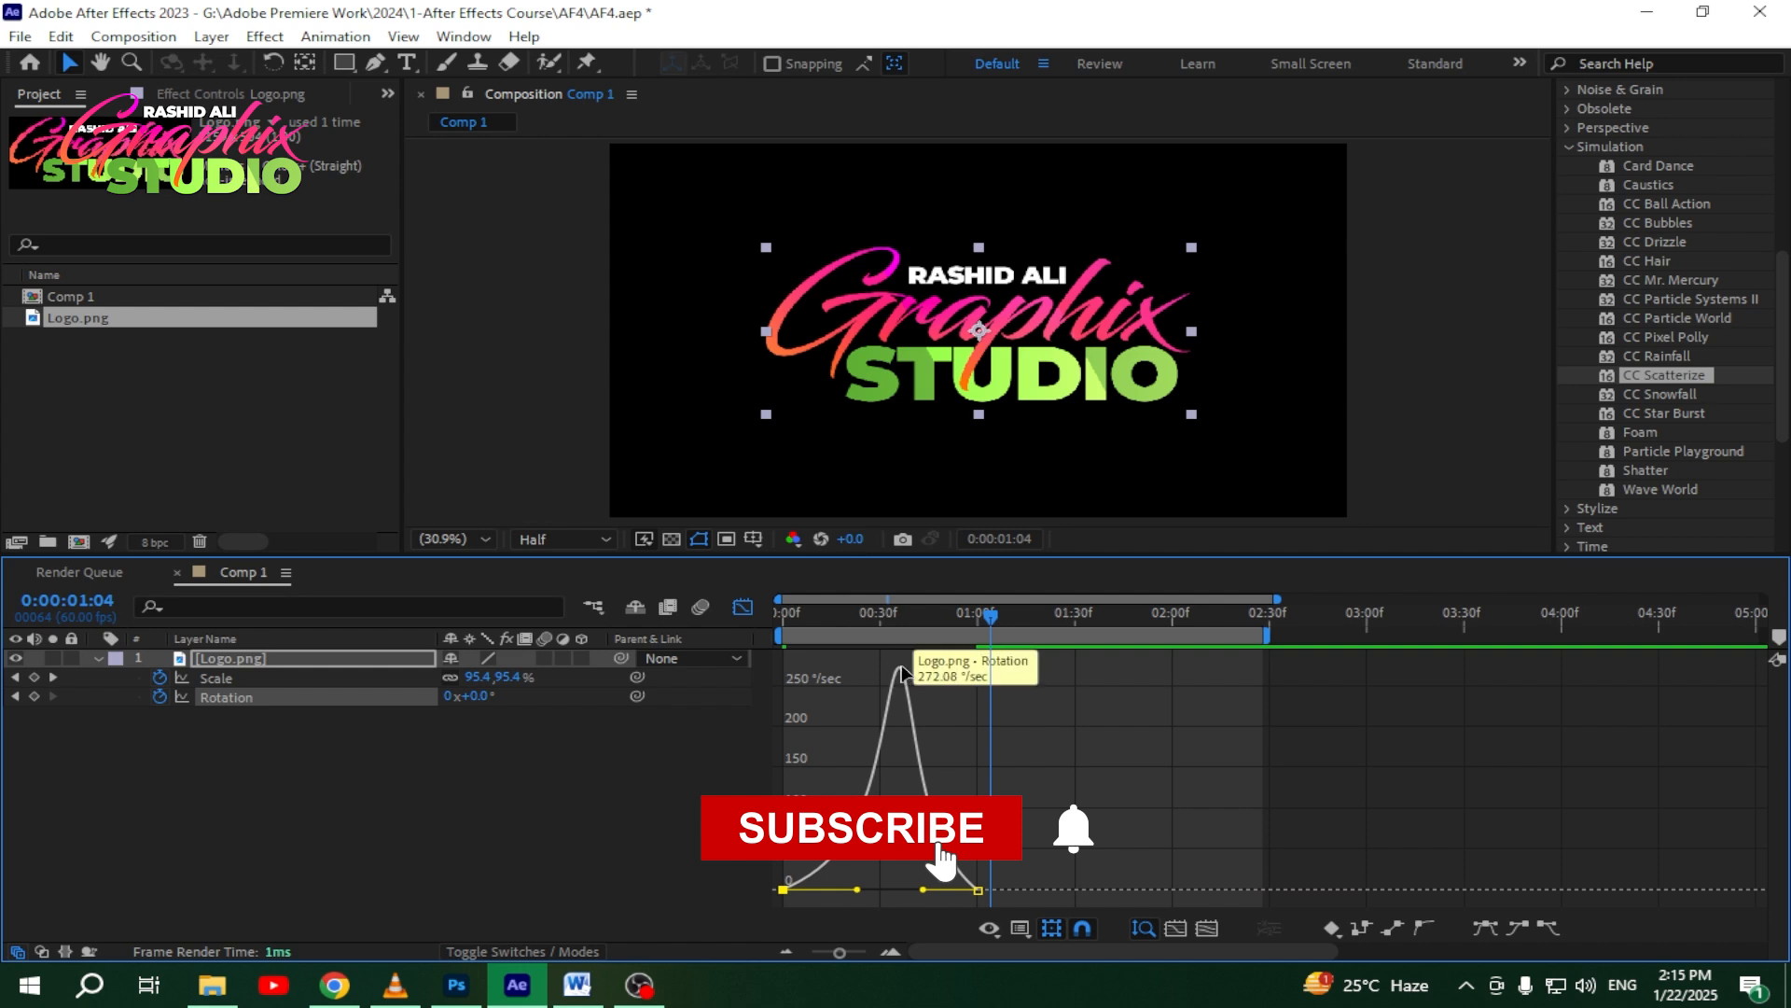
pyautogui.moveTo(888, 624); pyautogui.dragTo(716, 613)
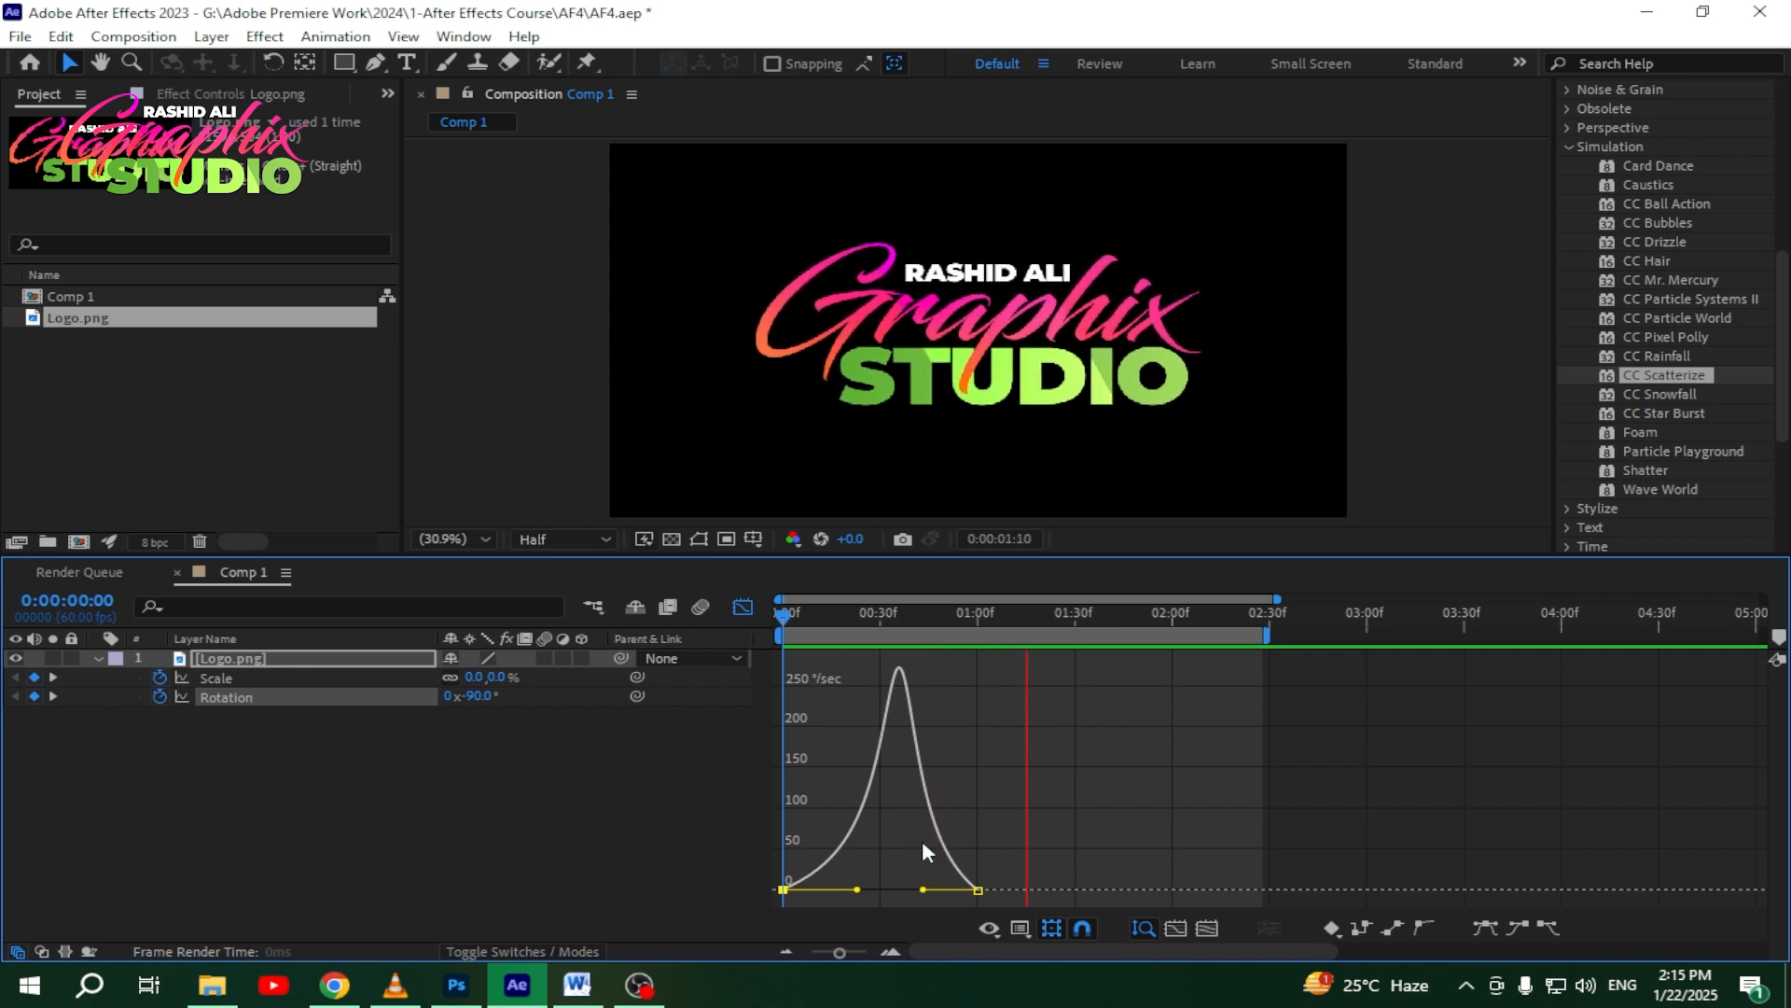
pyautogui.press('space')
# Step: Shorten the first Rotation keyframe's outgoing ease handle to give a broader, centred speed curve, and replay from the start
pyautogui.moveTo(855, 890); pyautogui.dragTo(925, 891)
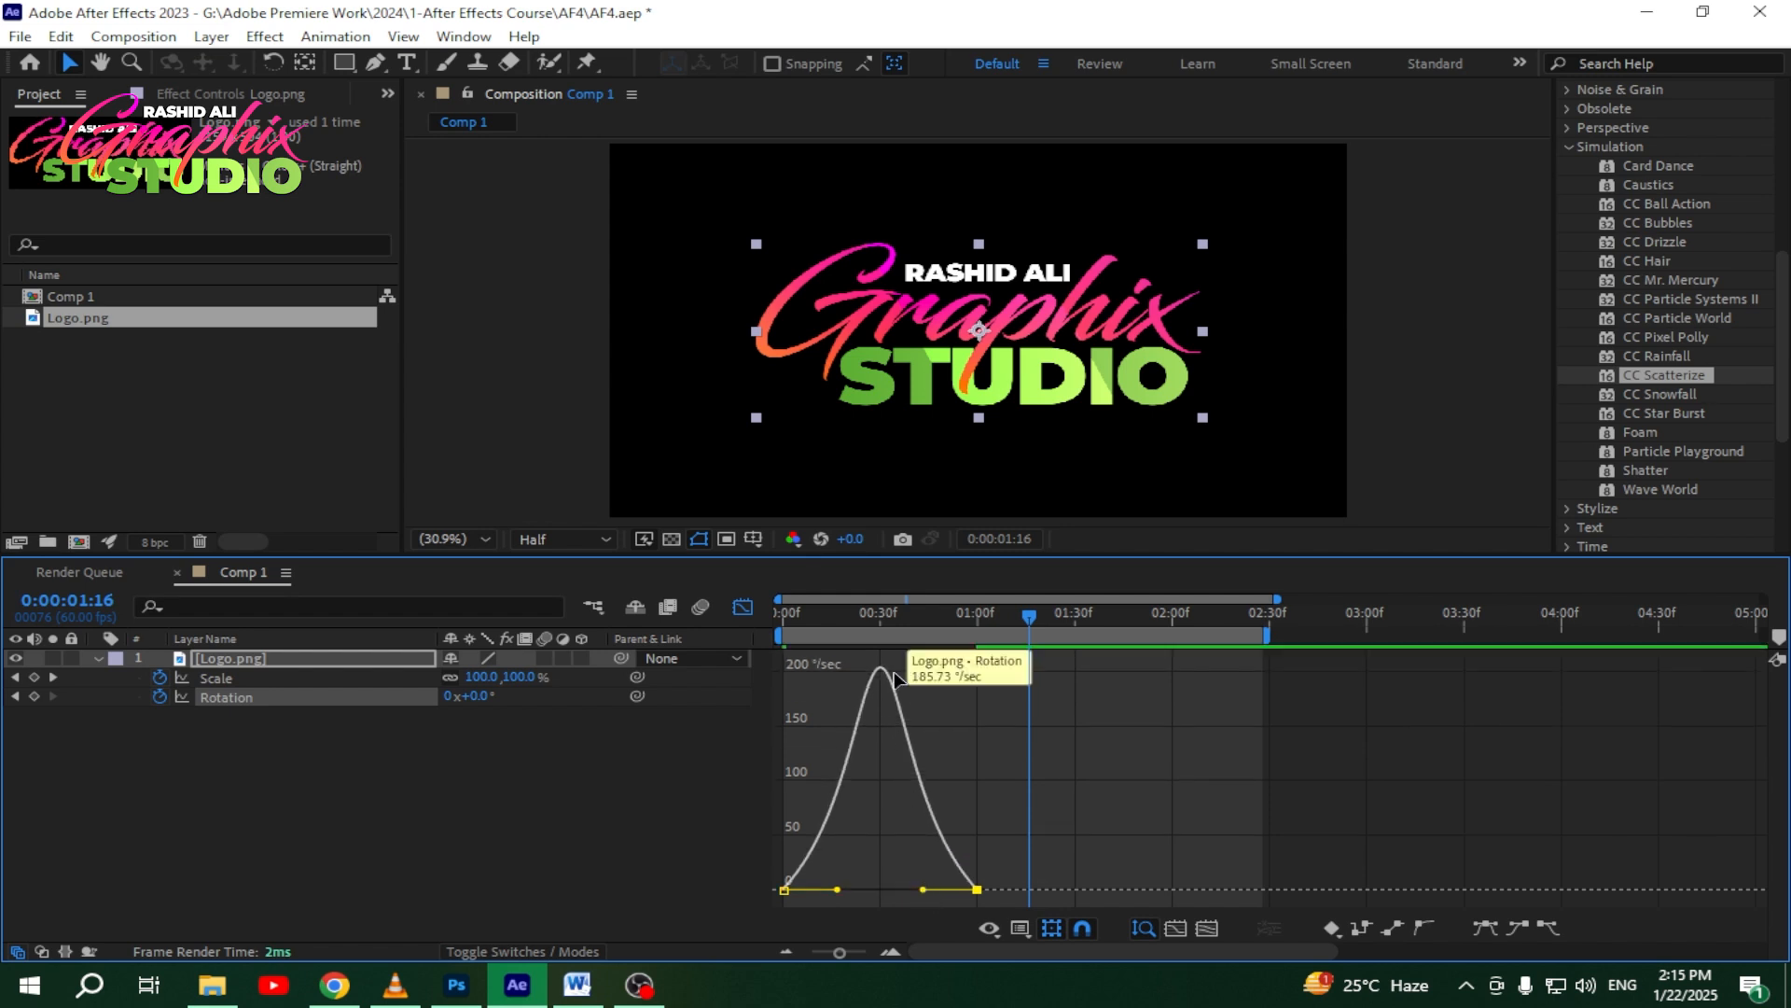
pyautogui.moveTo(906, 611); pyautogui.dragTo(680, 607)
pyautogui.press('space')
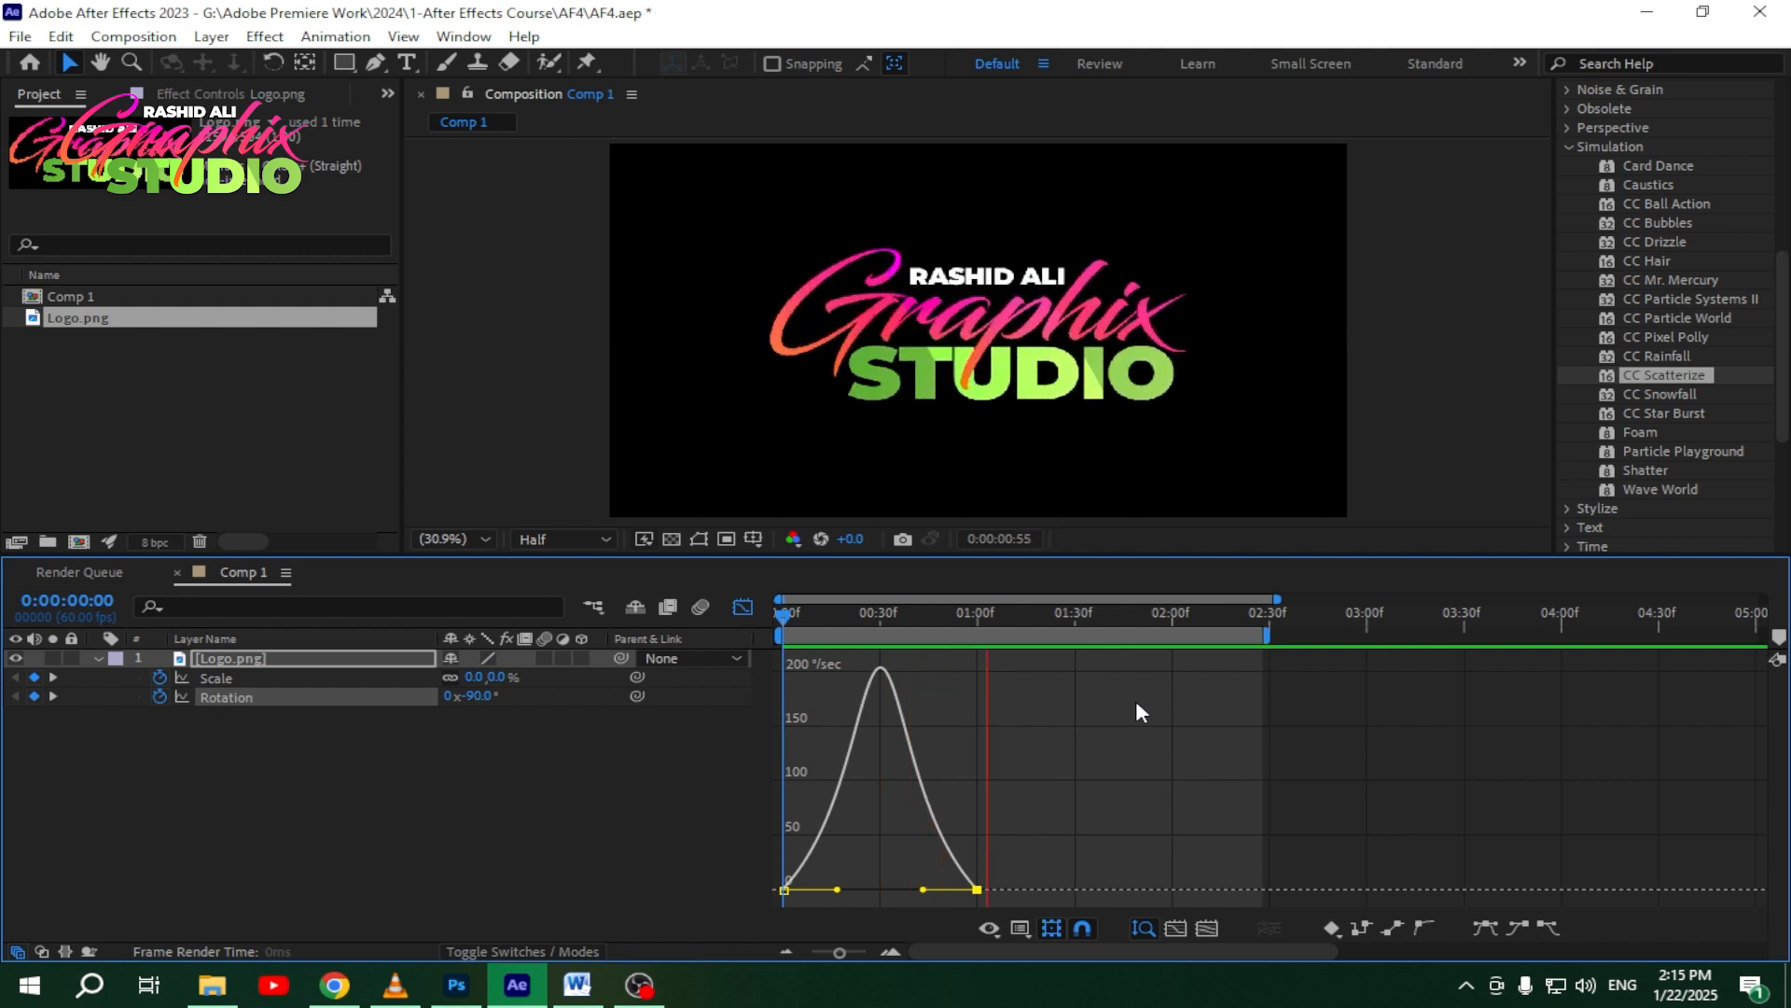
# Step: Return to the keyframe view, retime the last Rotation keyframe to 0:00:01:10 and the last Scale keyframe to 0:00:01:02
pyautogui.click(744, 608)
pyautogui.moveTo(976, 697)
pyautogui.mouseDown()
pyautogui.moveTo(1015, 695)
pyautogui.moveTo(987, 684)
pyautogui.mouseUp()
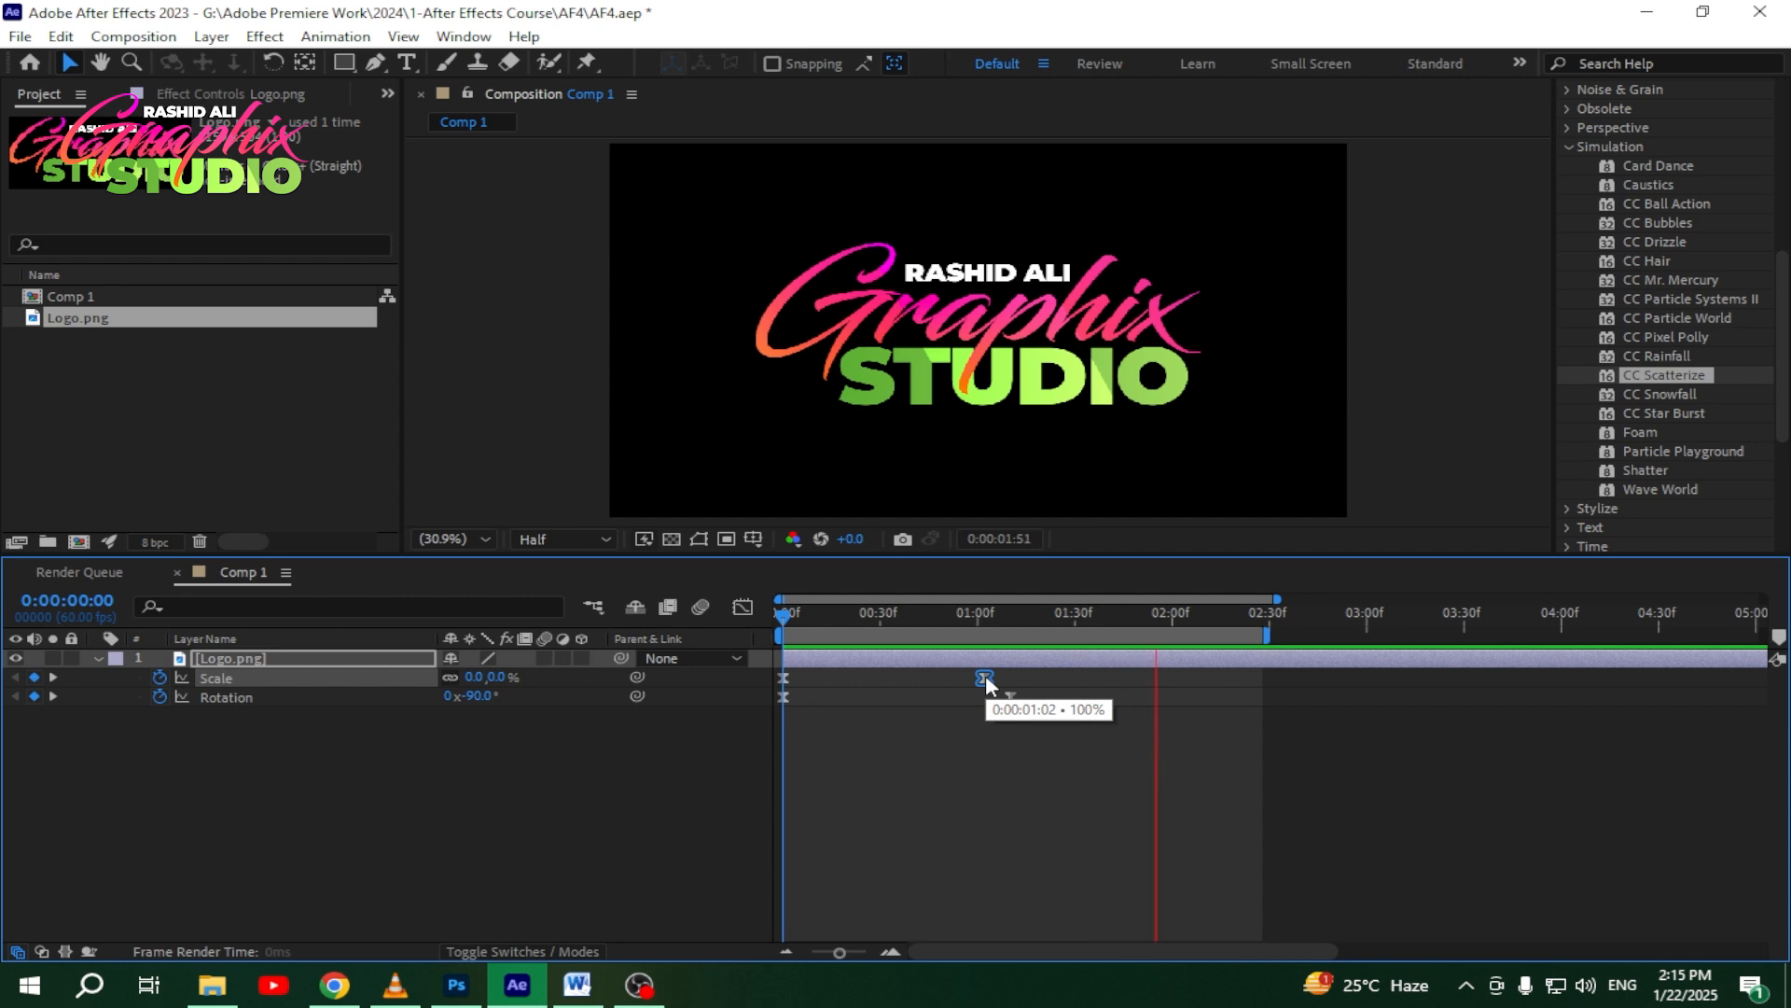
pyautogui.click(985, 617)
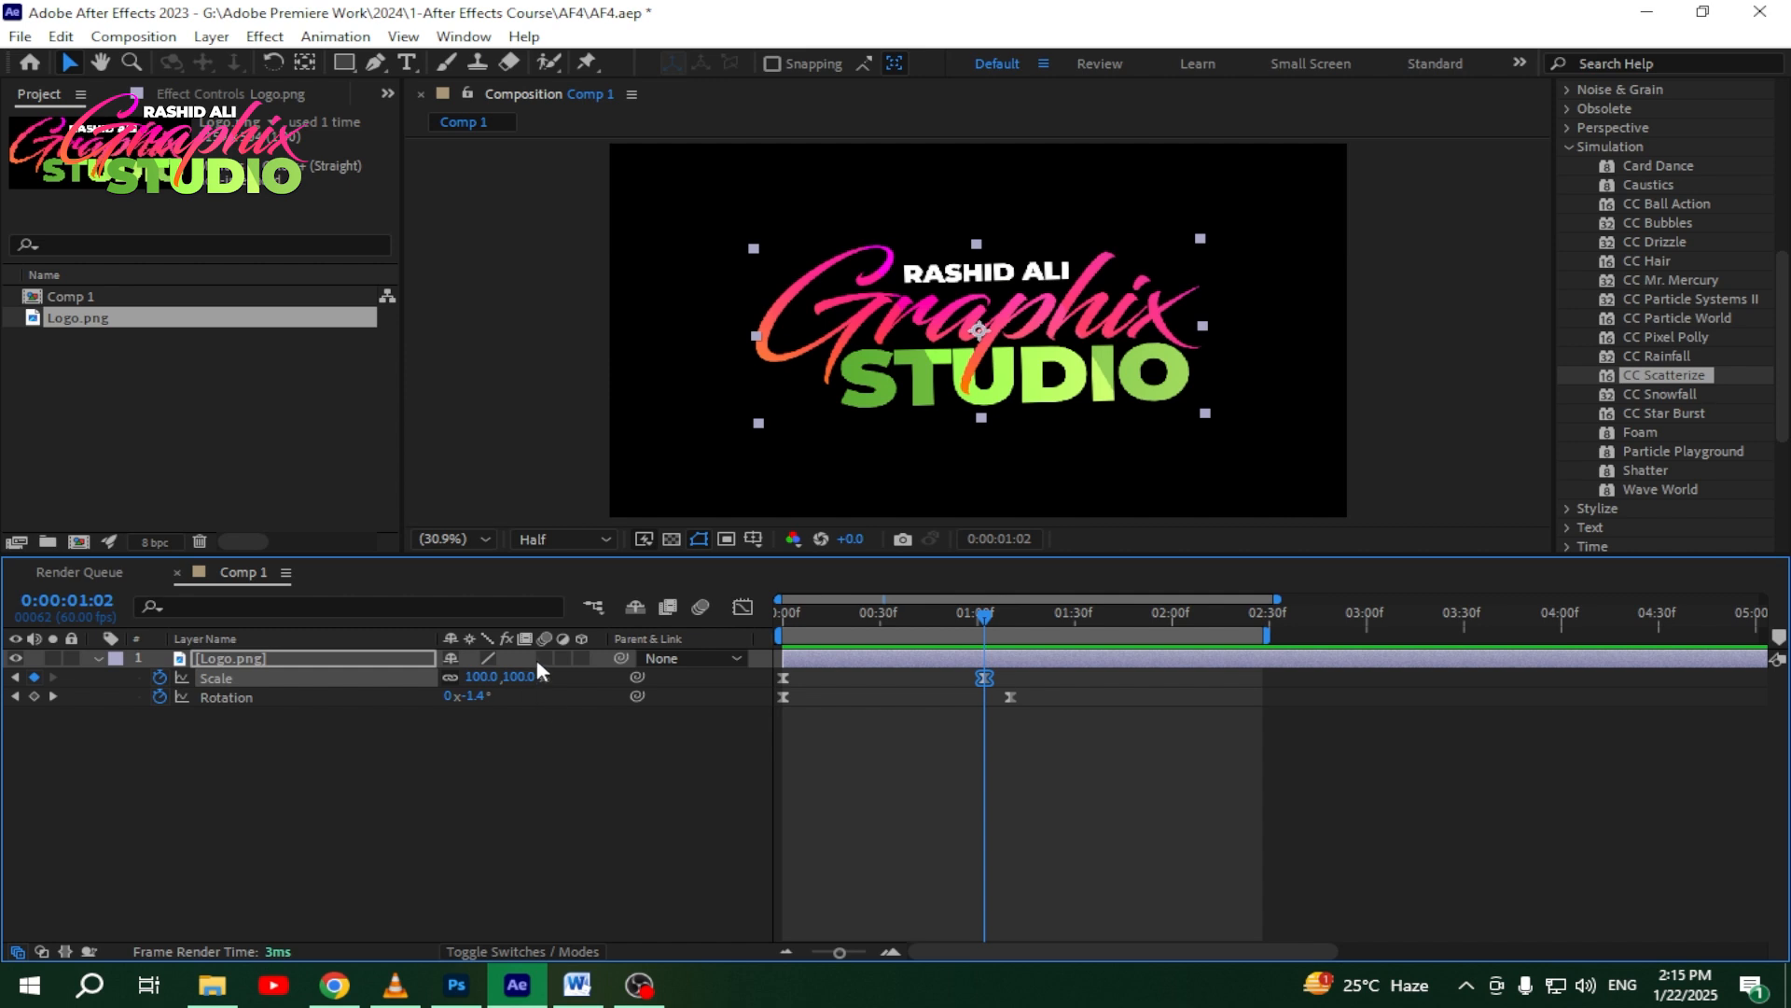
# Step: Make Logo.png a 3D layer and go through its separate X, Y and Z Rotation properties
pyautogui.click(539, 721)
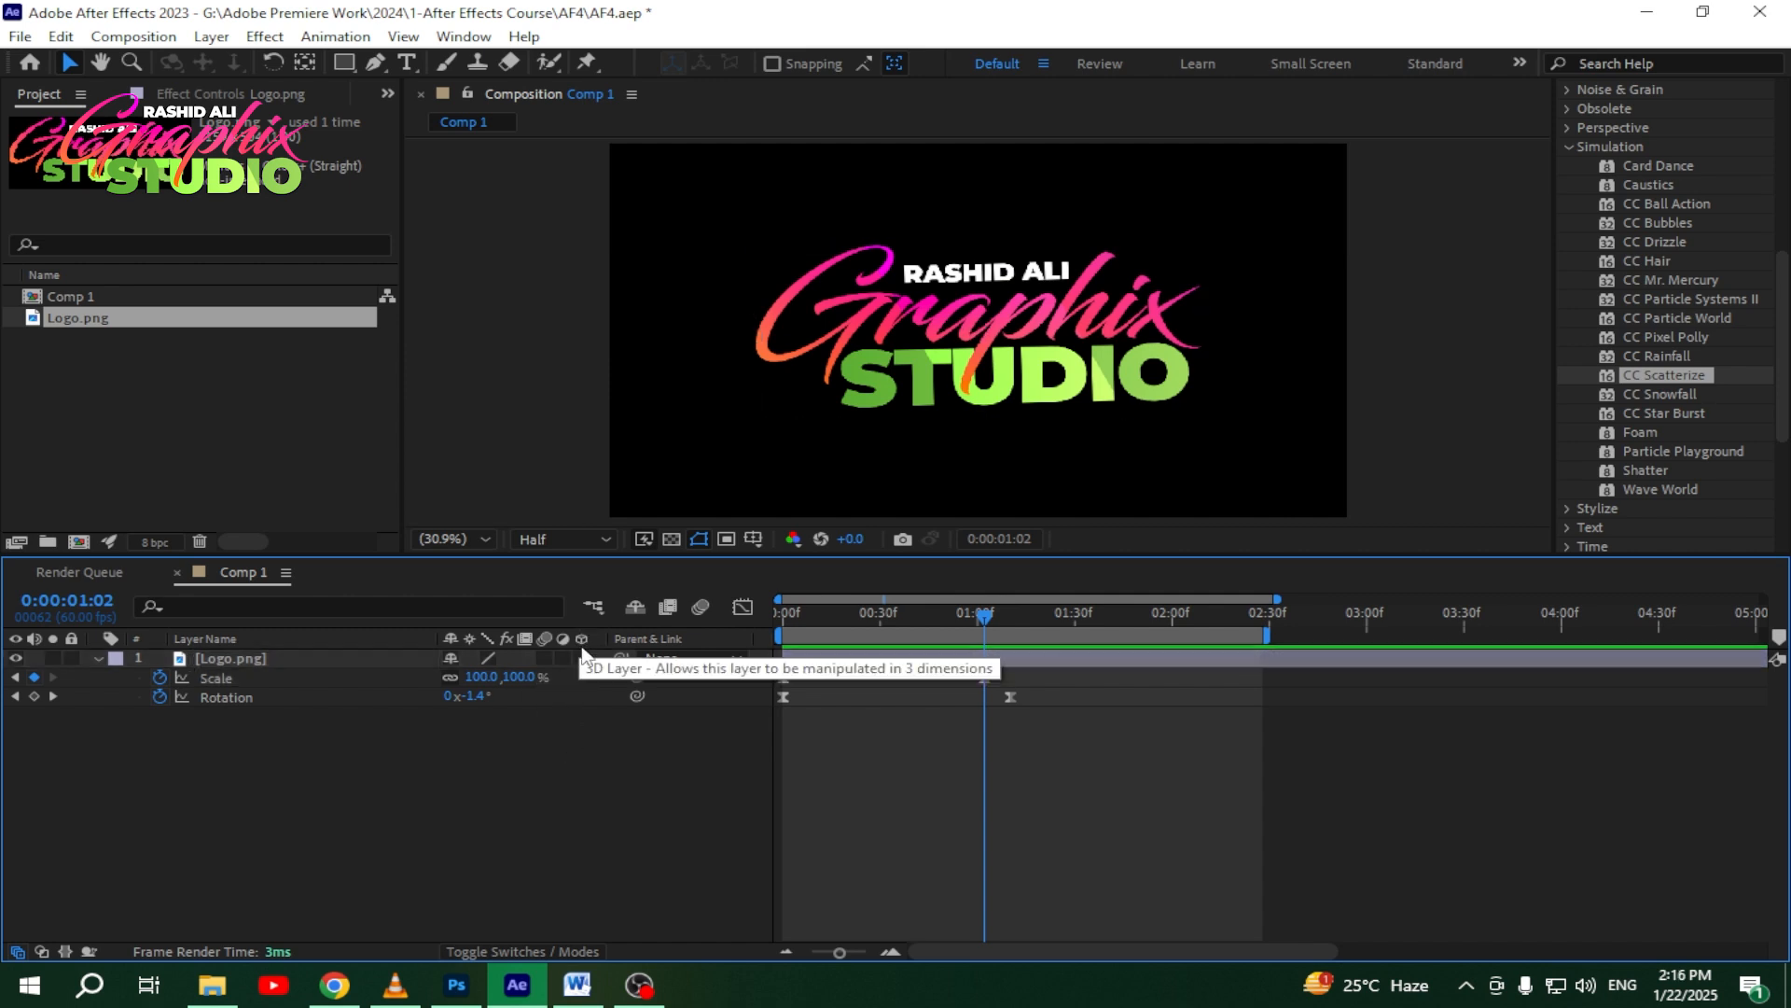
pyautogui.click(581, 658)
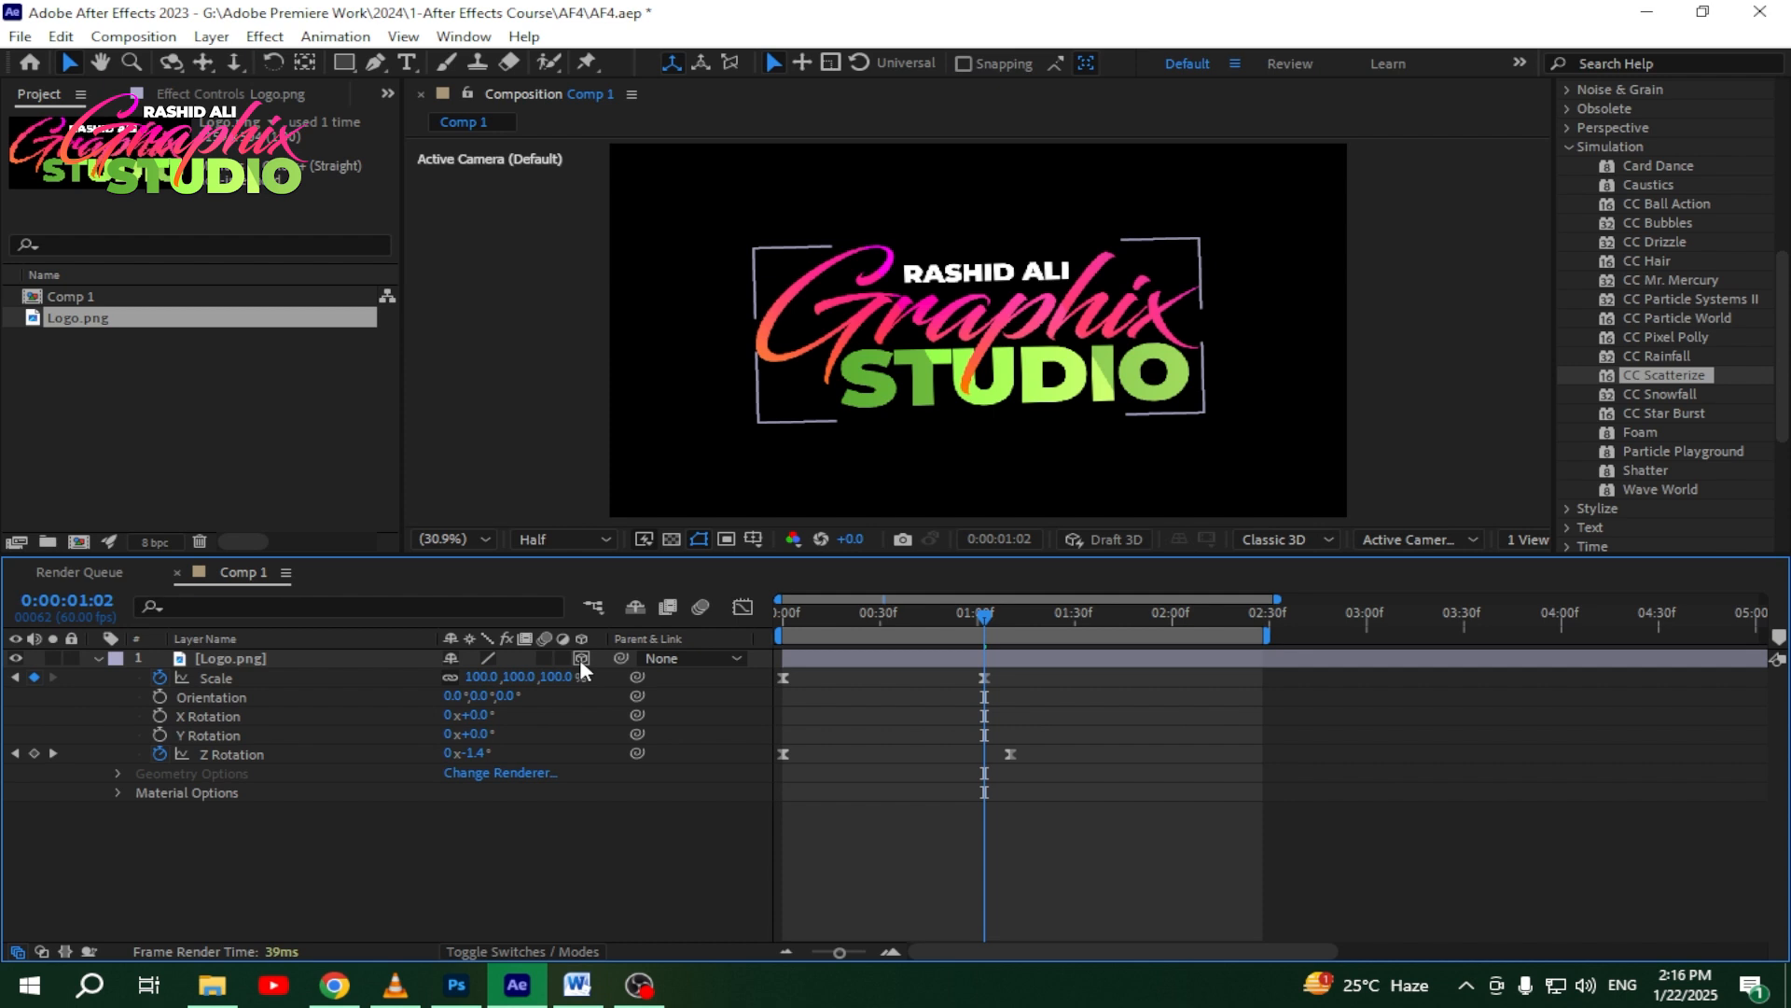
pyautogui.click(209, 716)
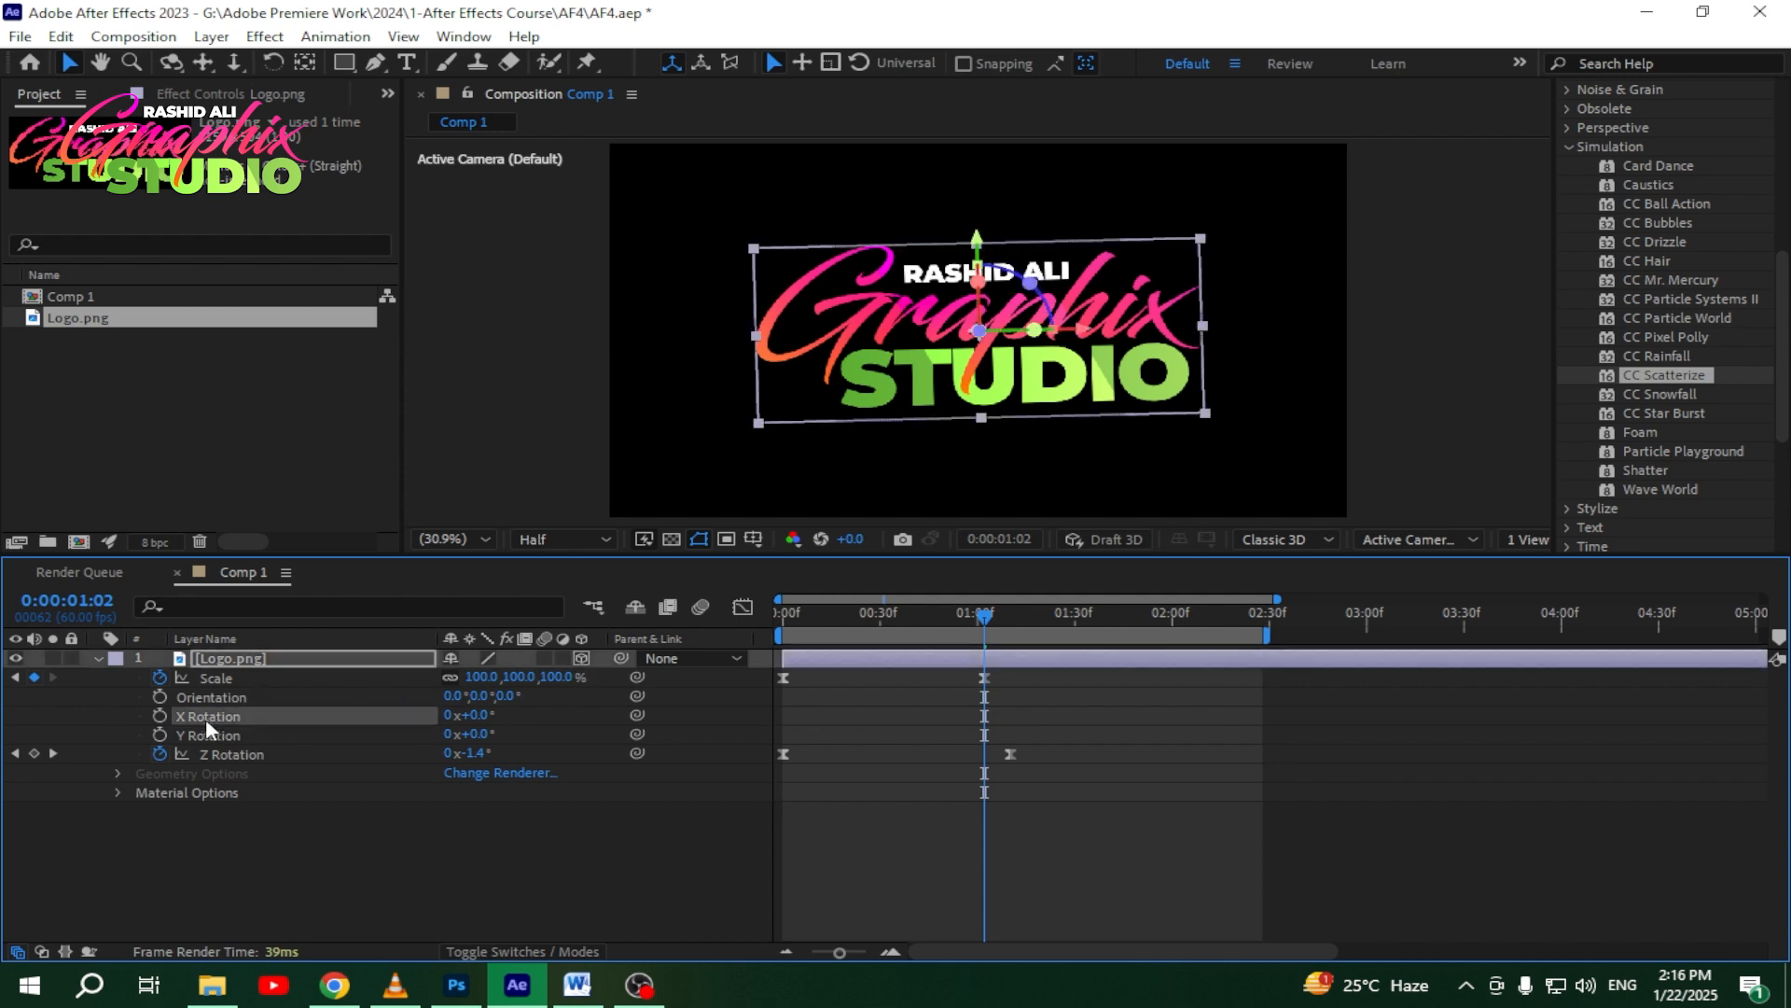
pyautogui.click(209, 734)
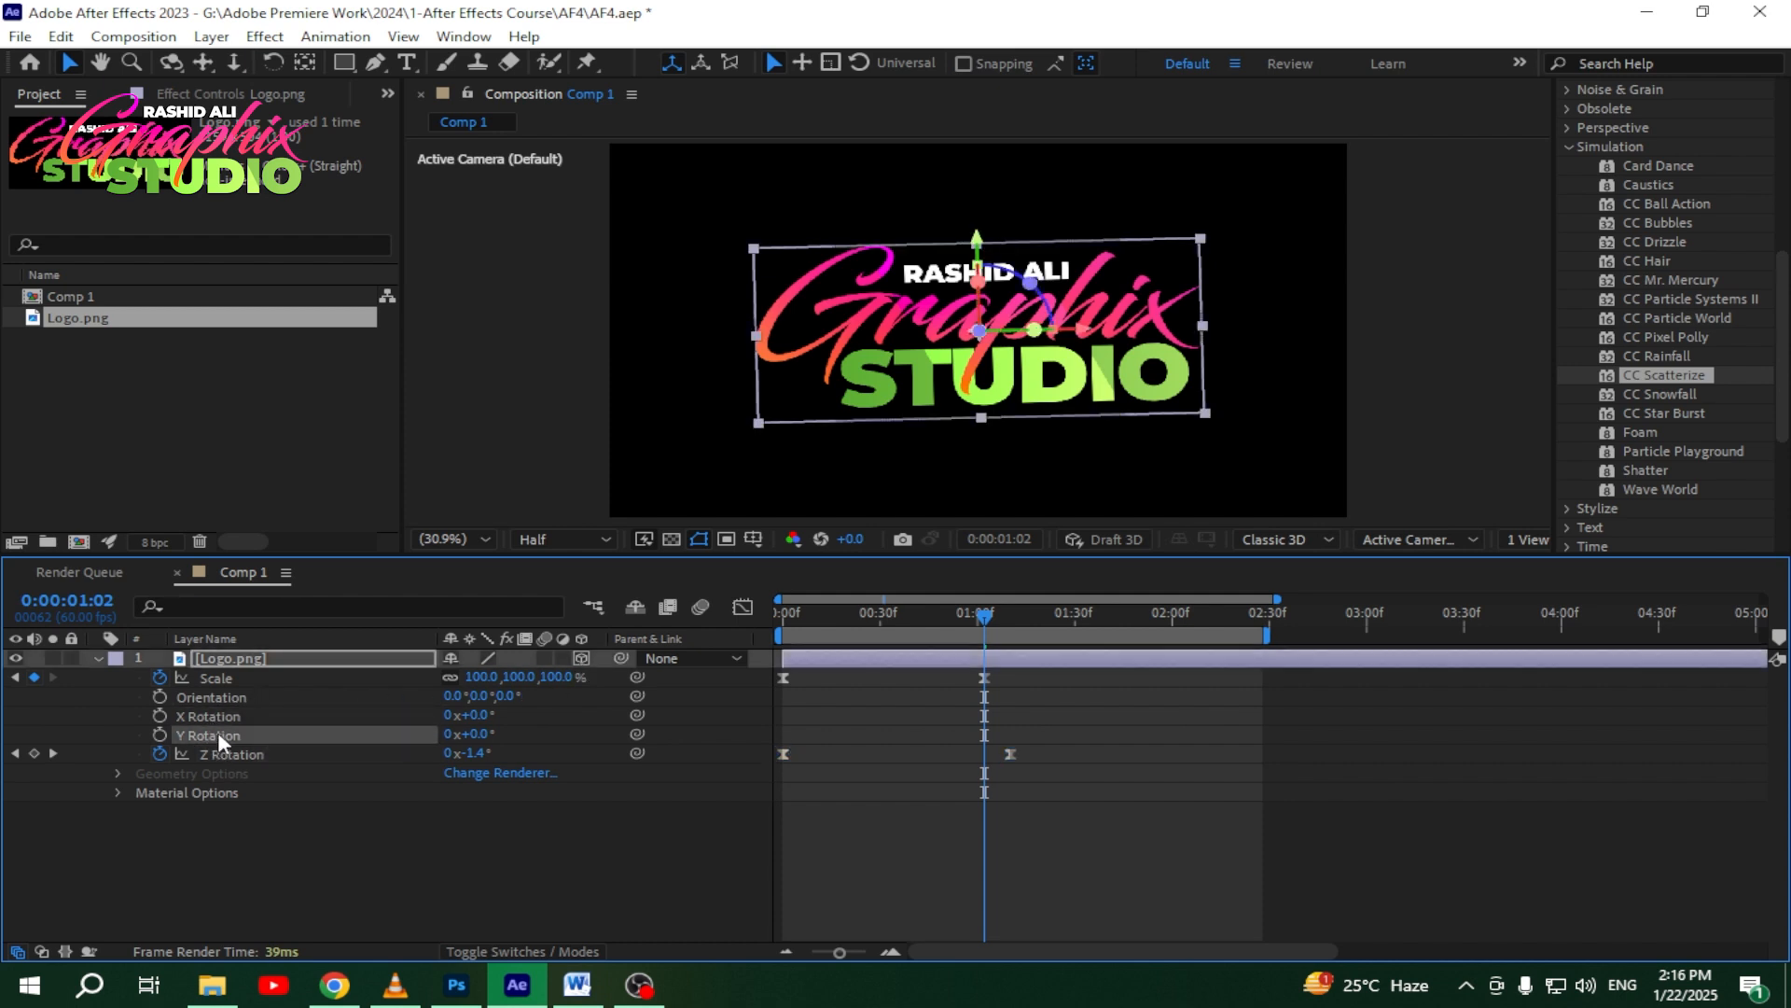
pyautogui.click(224, 751)
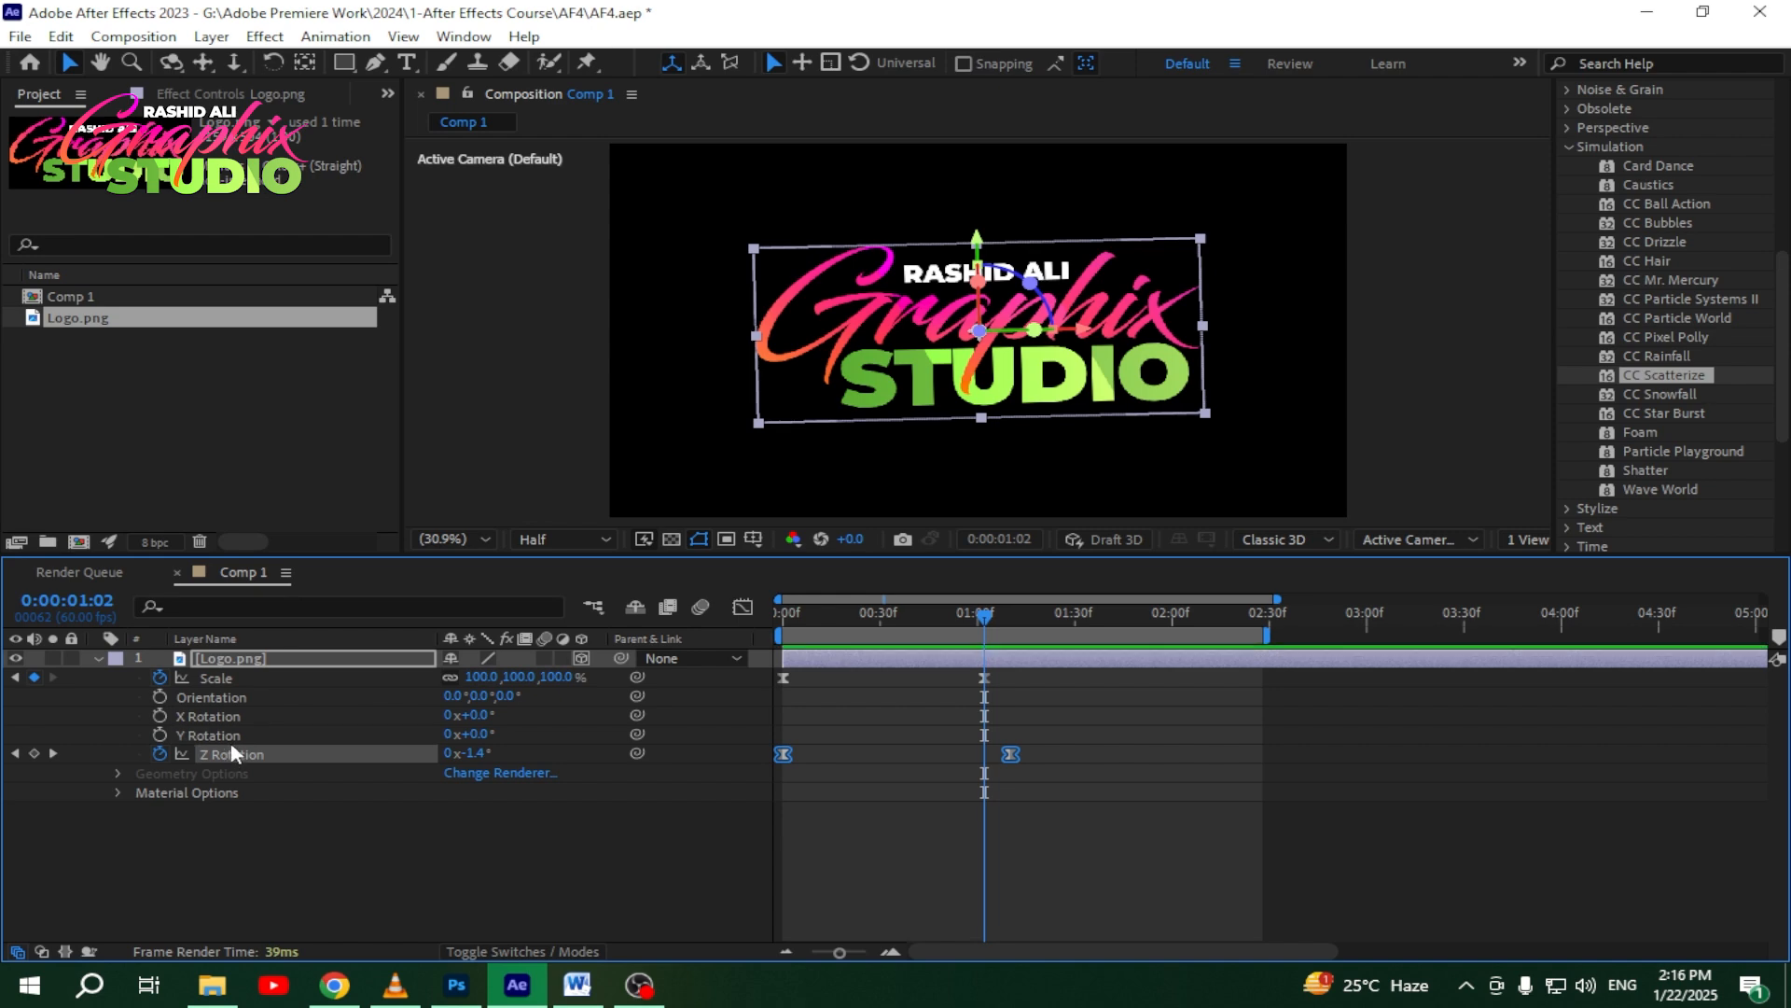
pyautogui.click(226, 732)
pyautogui.click(221, 713)
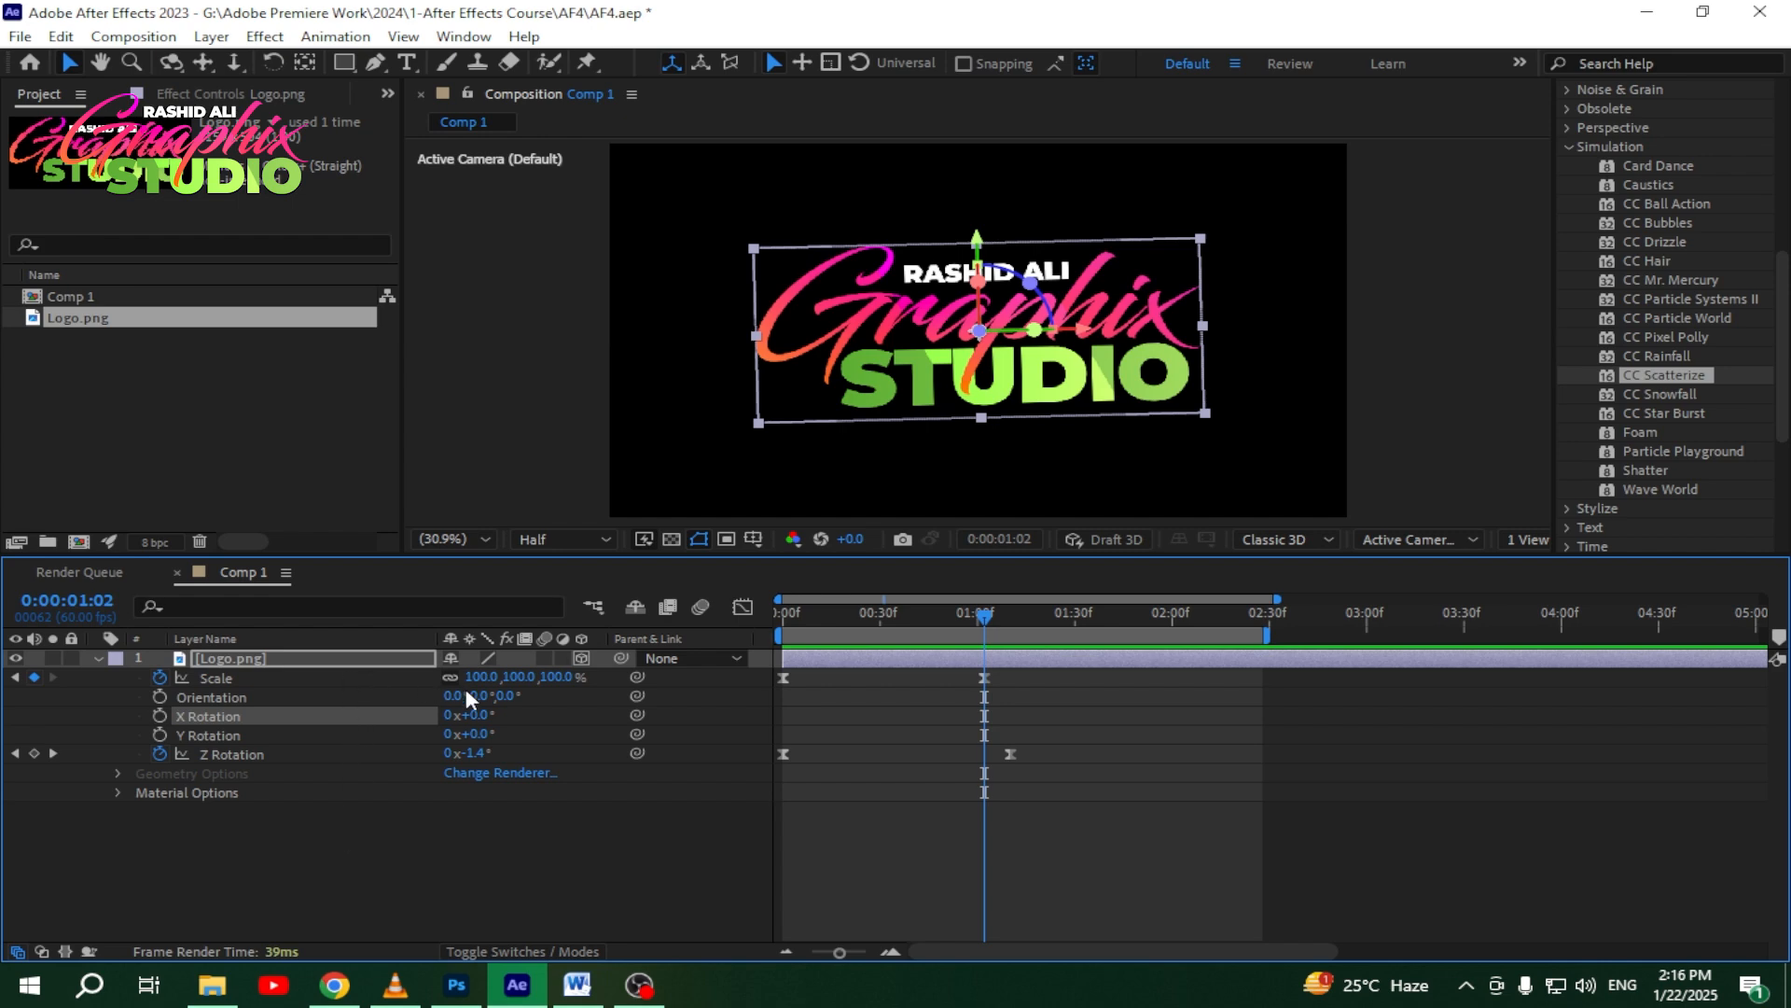
# Step: Try an X Rotation of 23° on Logo.png, undo it, and test the Y Rotation value
pyautogui.moveTo(478, 715); pyautogui.dragTo(512, 724)
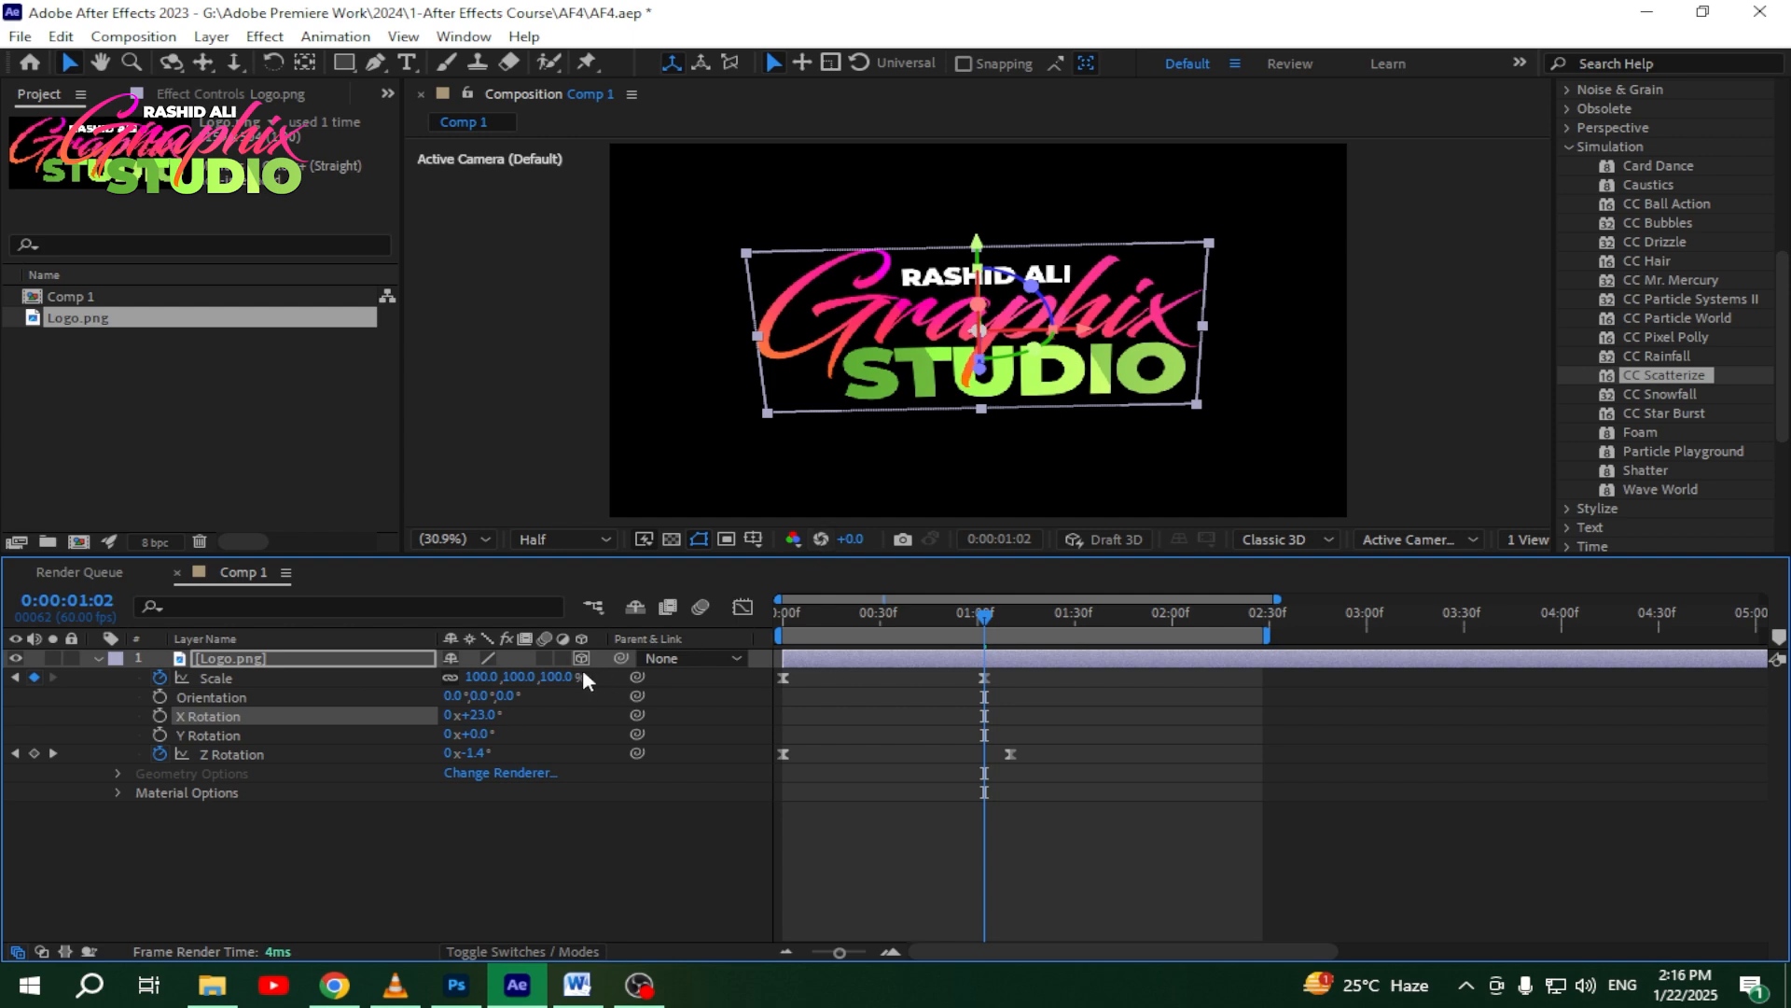
pyautogui.hotkey('ctrl', 'z')
pyautogui.moveTo(482, 735)
pyautogui.mouseDown()
pyautogui.moveTo(506, 735)
pyautogui.moveTo(481, 735)
pyautogui.mouseUp()
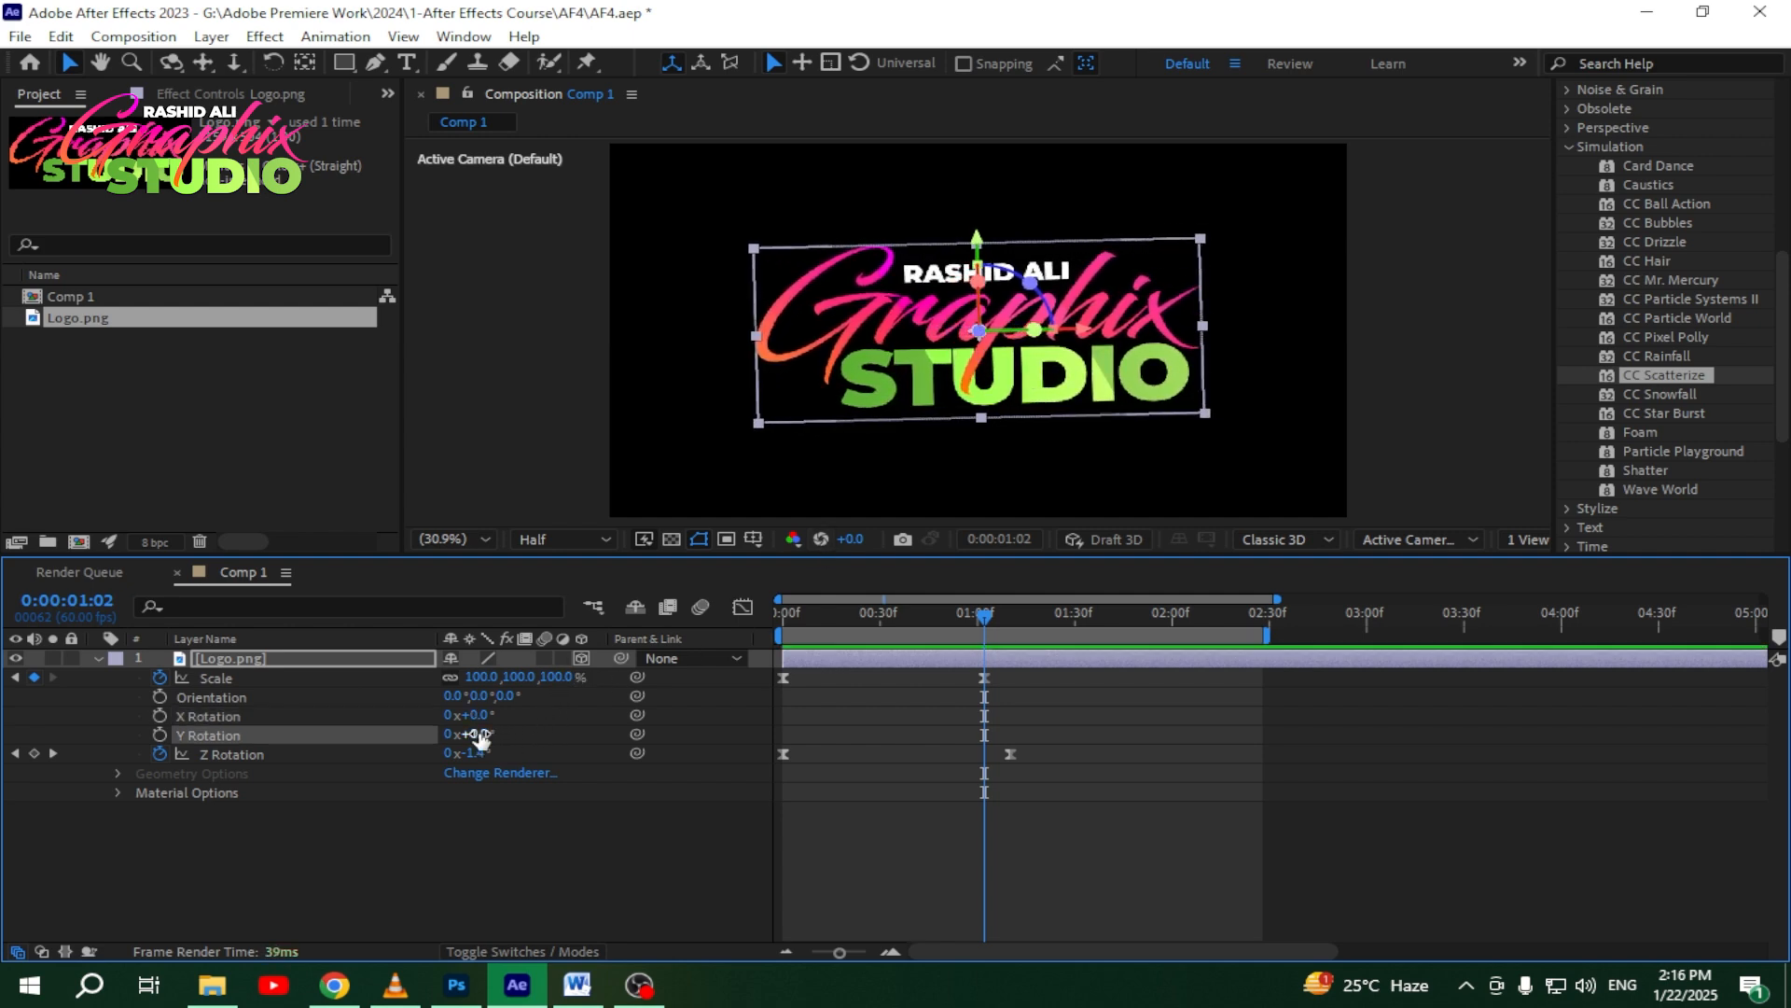
# Step: Add Y Rotation keyframes to Logo.png at 0:00:00:00 and at the last Z Rotation keyframe, 0:00:01:10
pyautogui.moveTo(1010, 608); pyautogui.dragTo(753, 618)
pyautogui.click(160, 734)
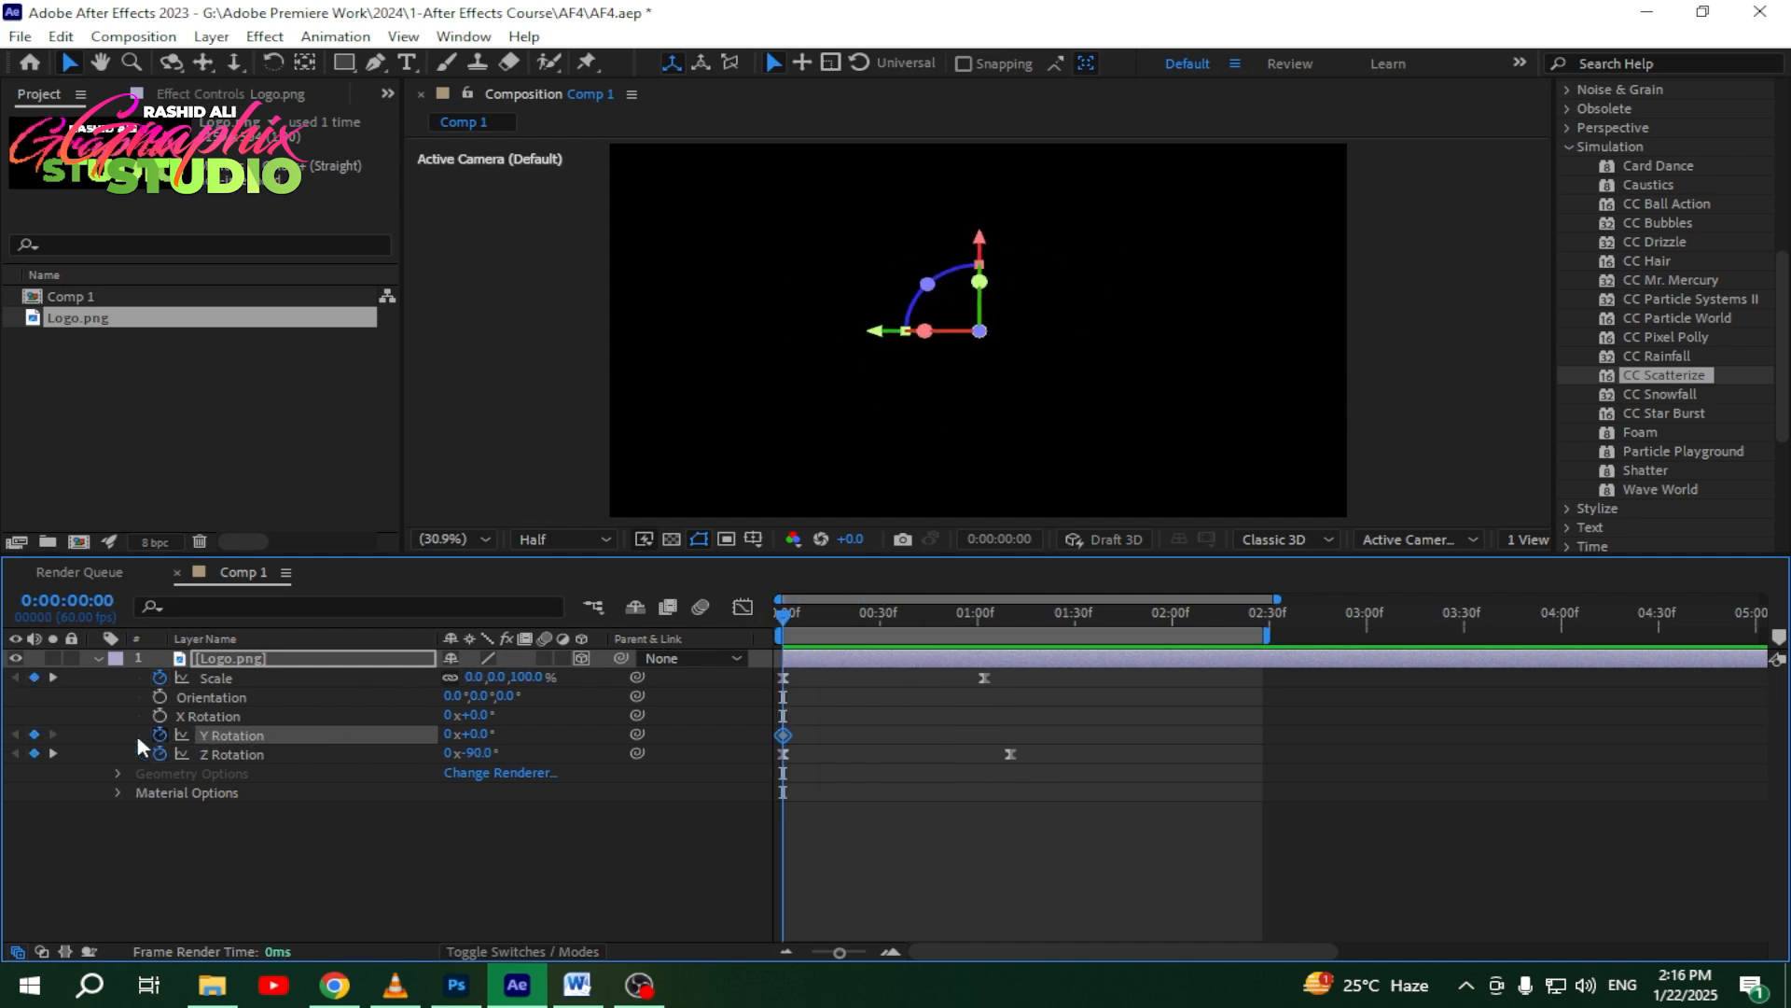
pyautogui.click(53, 753)
pyautogui.click(39, 735)
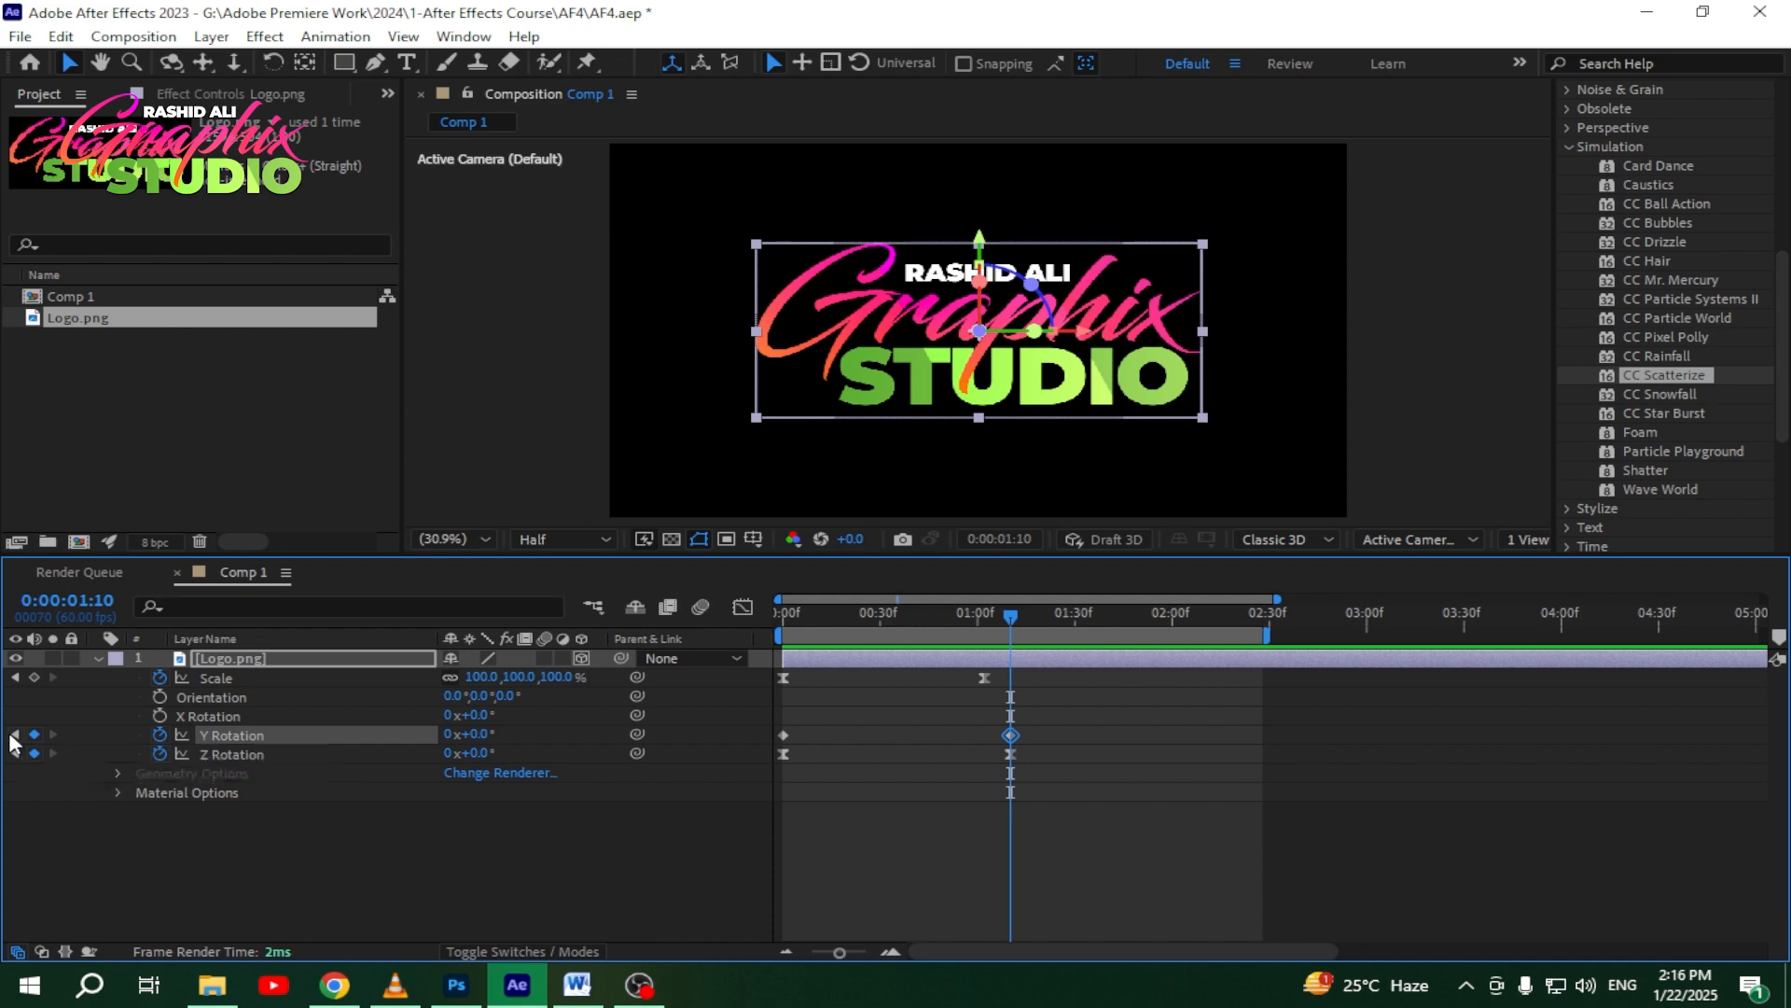
# Step: Set the first Y Rotation keyframe to -60°, select both Y Rotation keyframes and preview the animation
pyautogui.click(15, 734)
pyautogui.moveTo(471, 733); pyautogui.dragTo(397, 732)
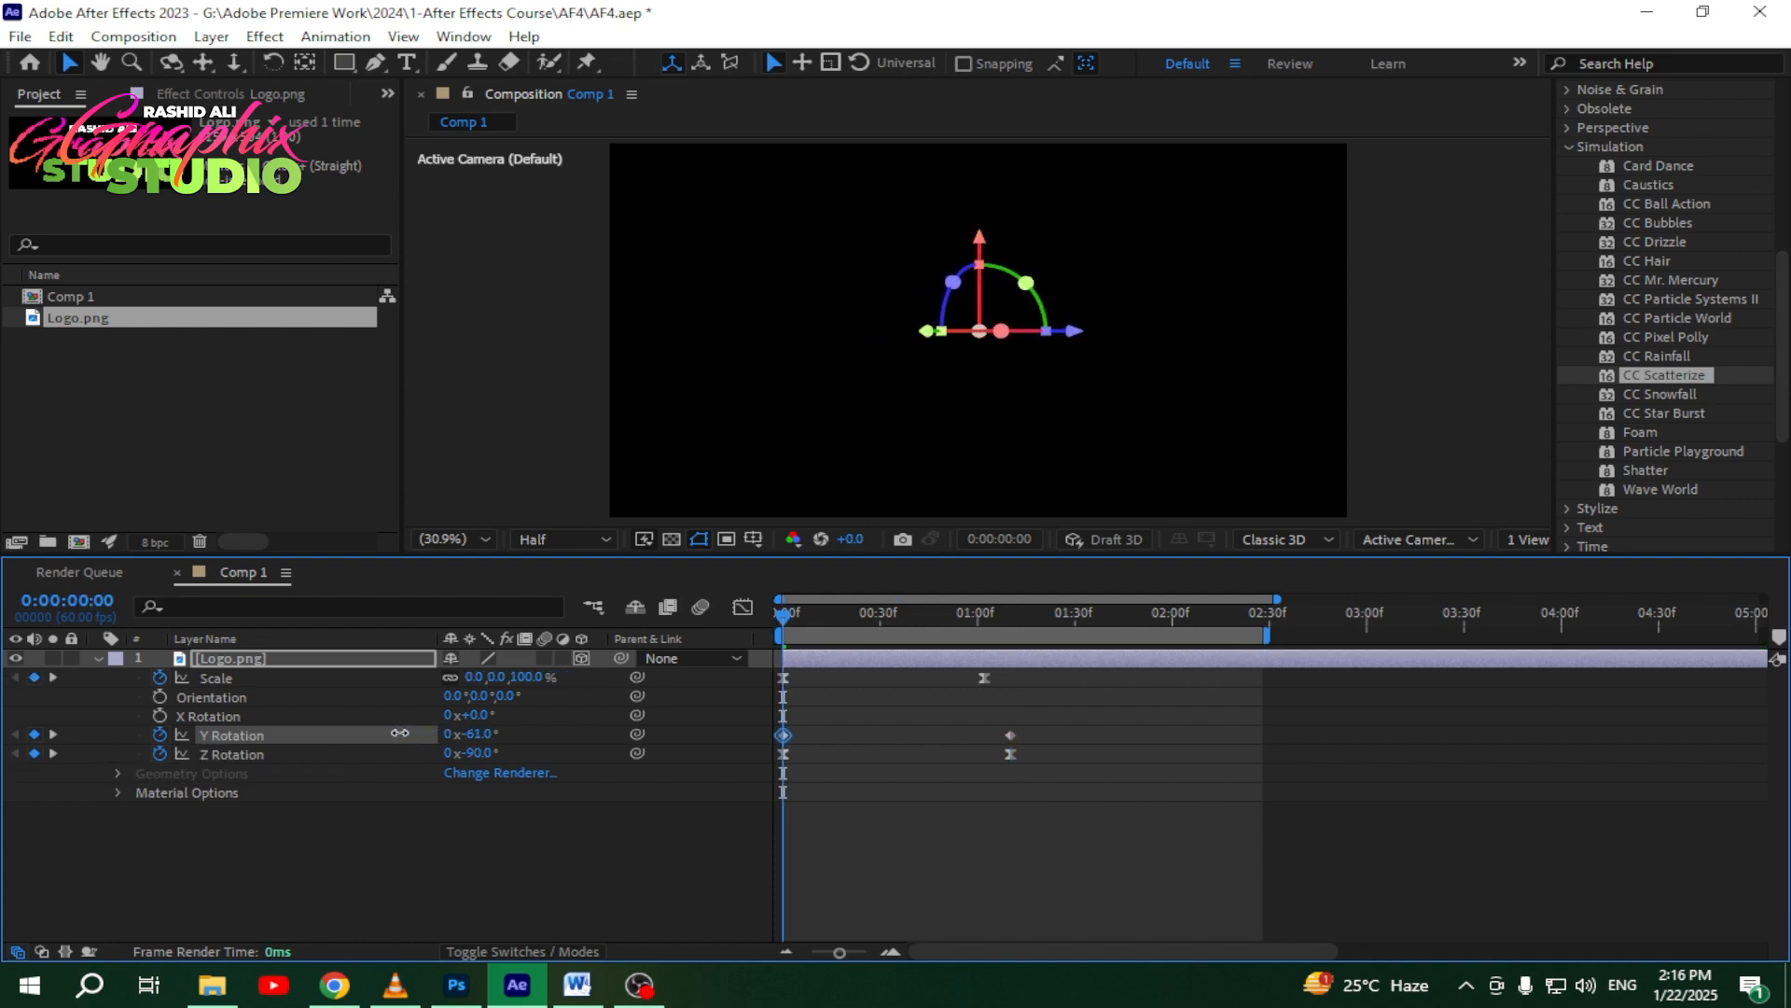
pyautogui.click(474, 734)
pyautogui.write('-60')
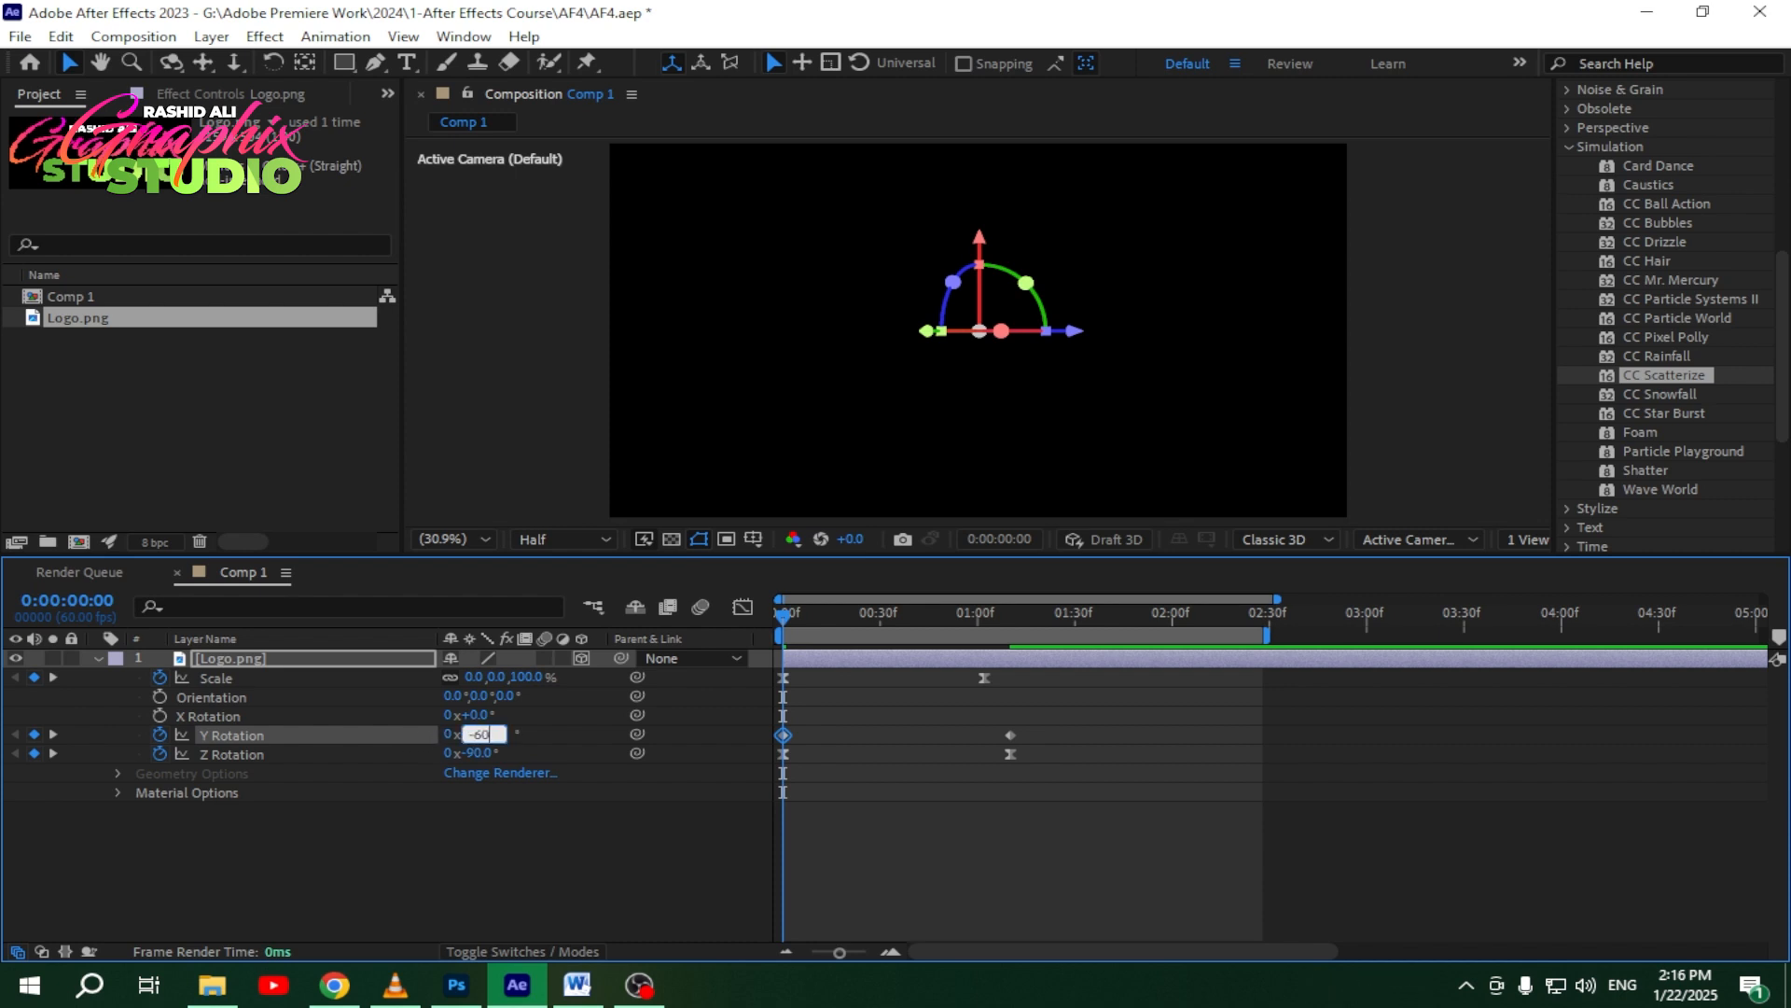
pyautogui.press('Return')
pyautogui.moveTo(1039, 735); pyautogui.dragTo(764, 746)
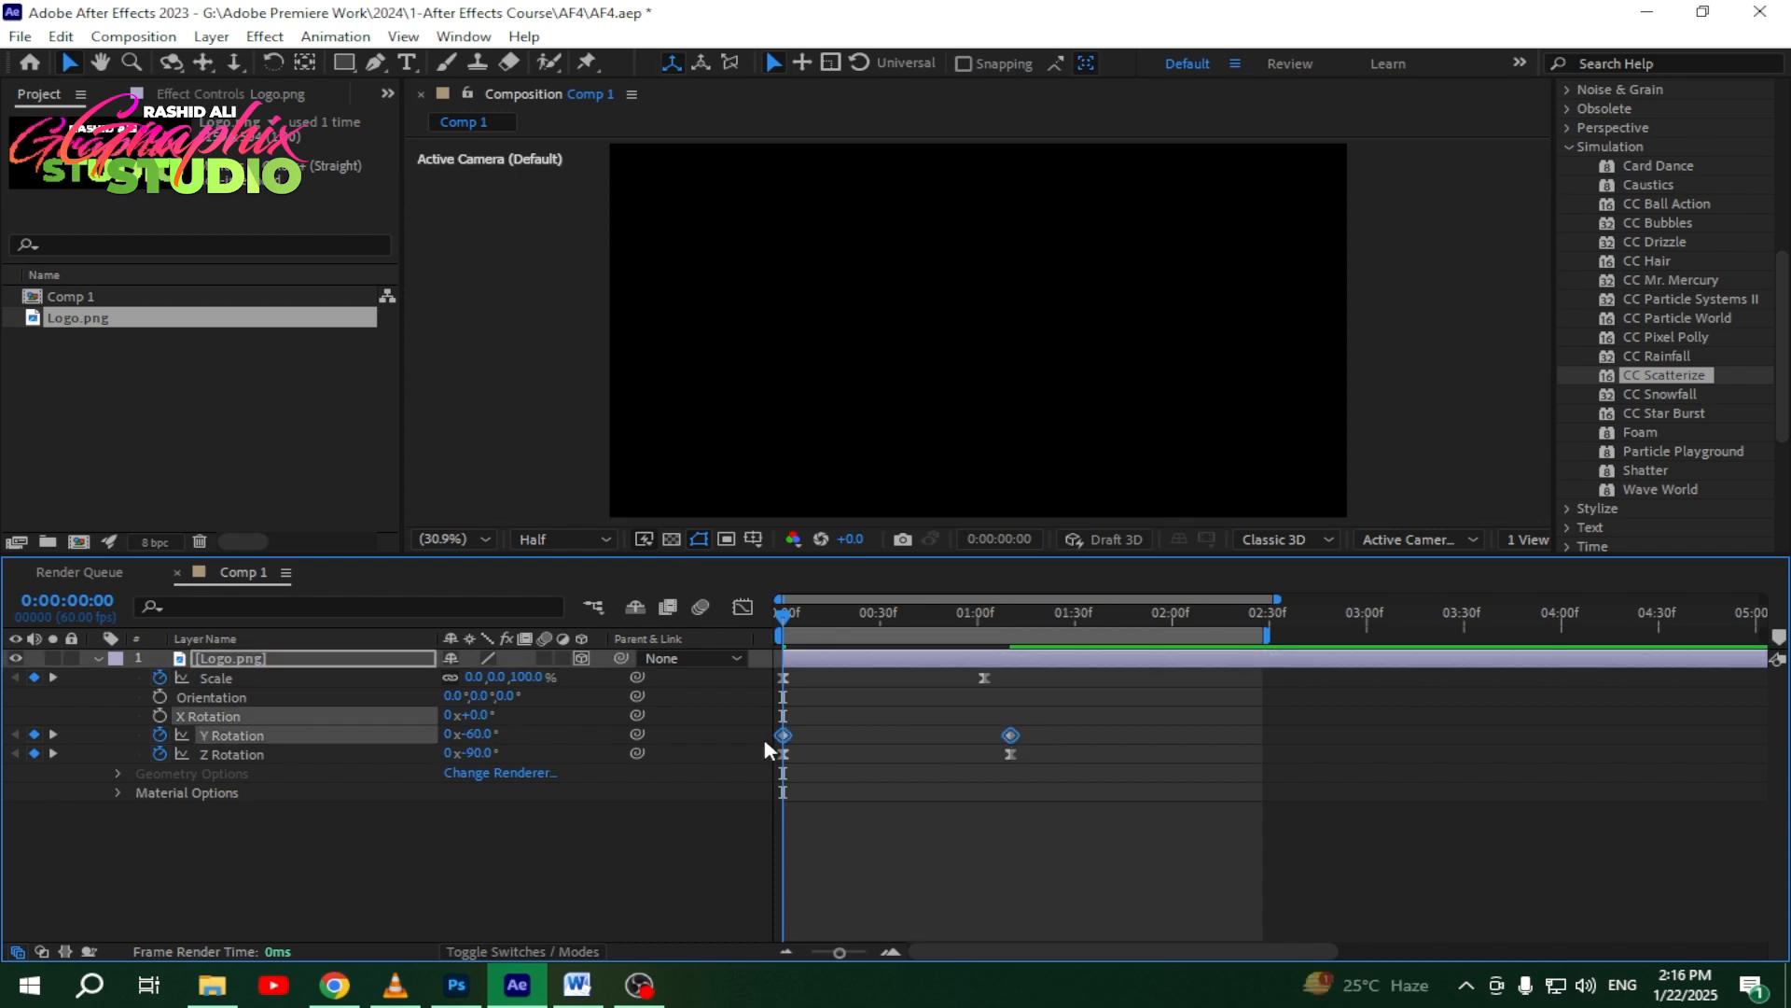
pyautogui.press('space')
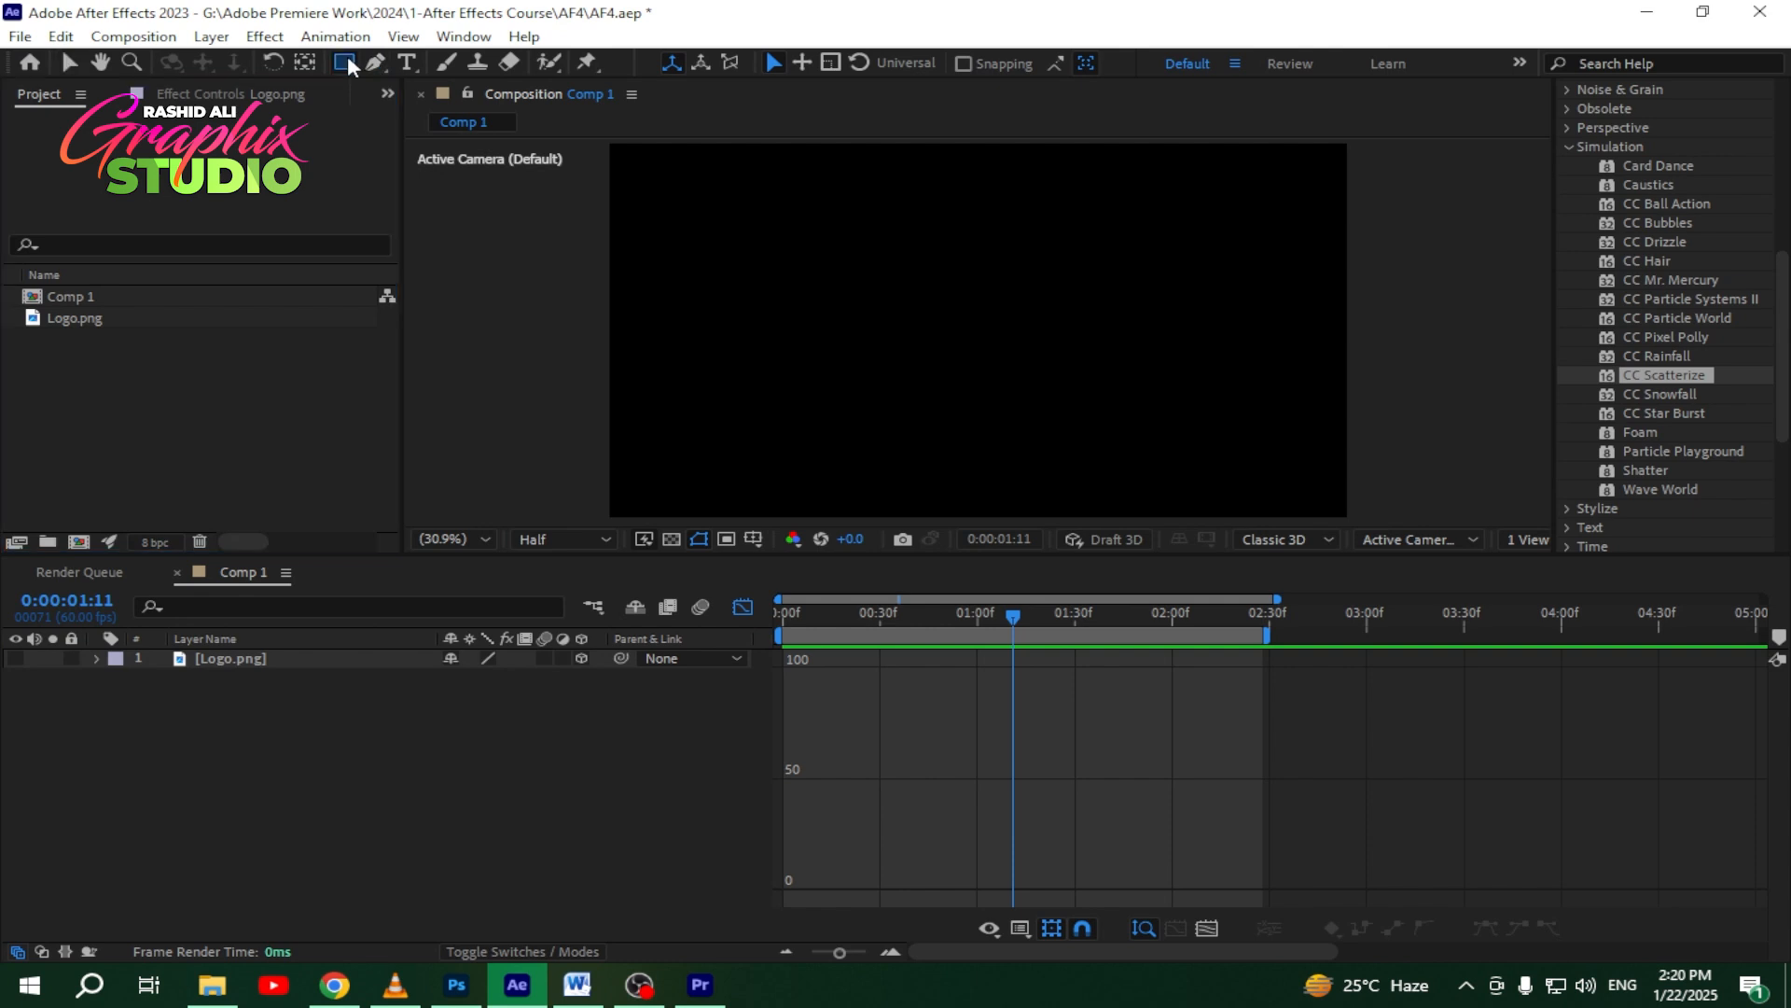
# Step: Draw a small, nearly circular ellipse on a new shape layer in the upper-left area of the composition
pyautogui.click(347, 54)
pyautogui.click(395, 110)
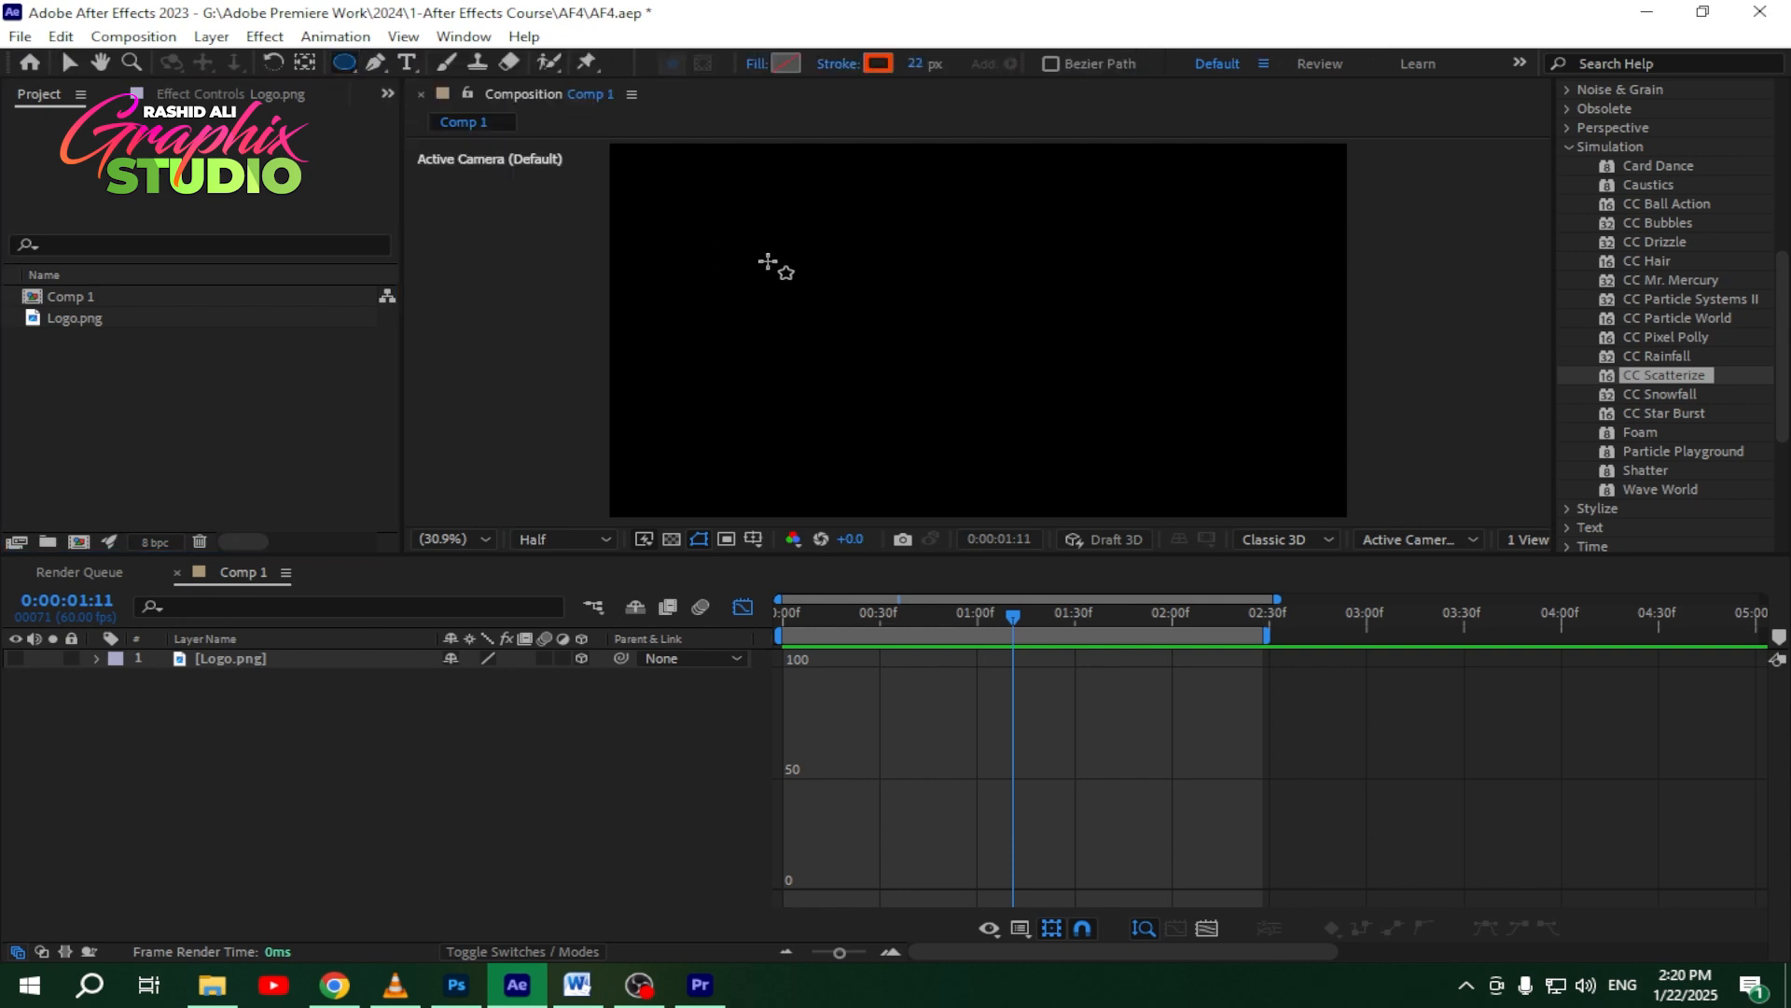
pyautogui.moveTo(734, 250); pyautogui.dragTo(805, 311)
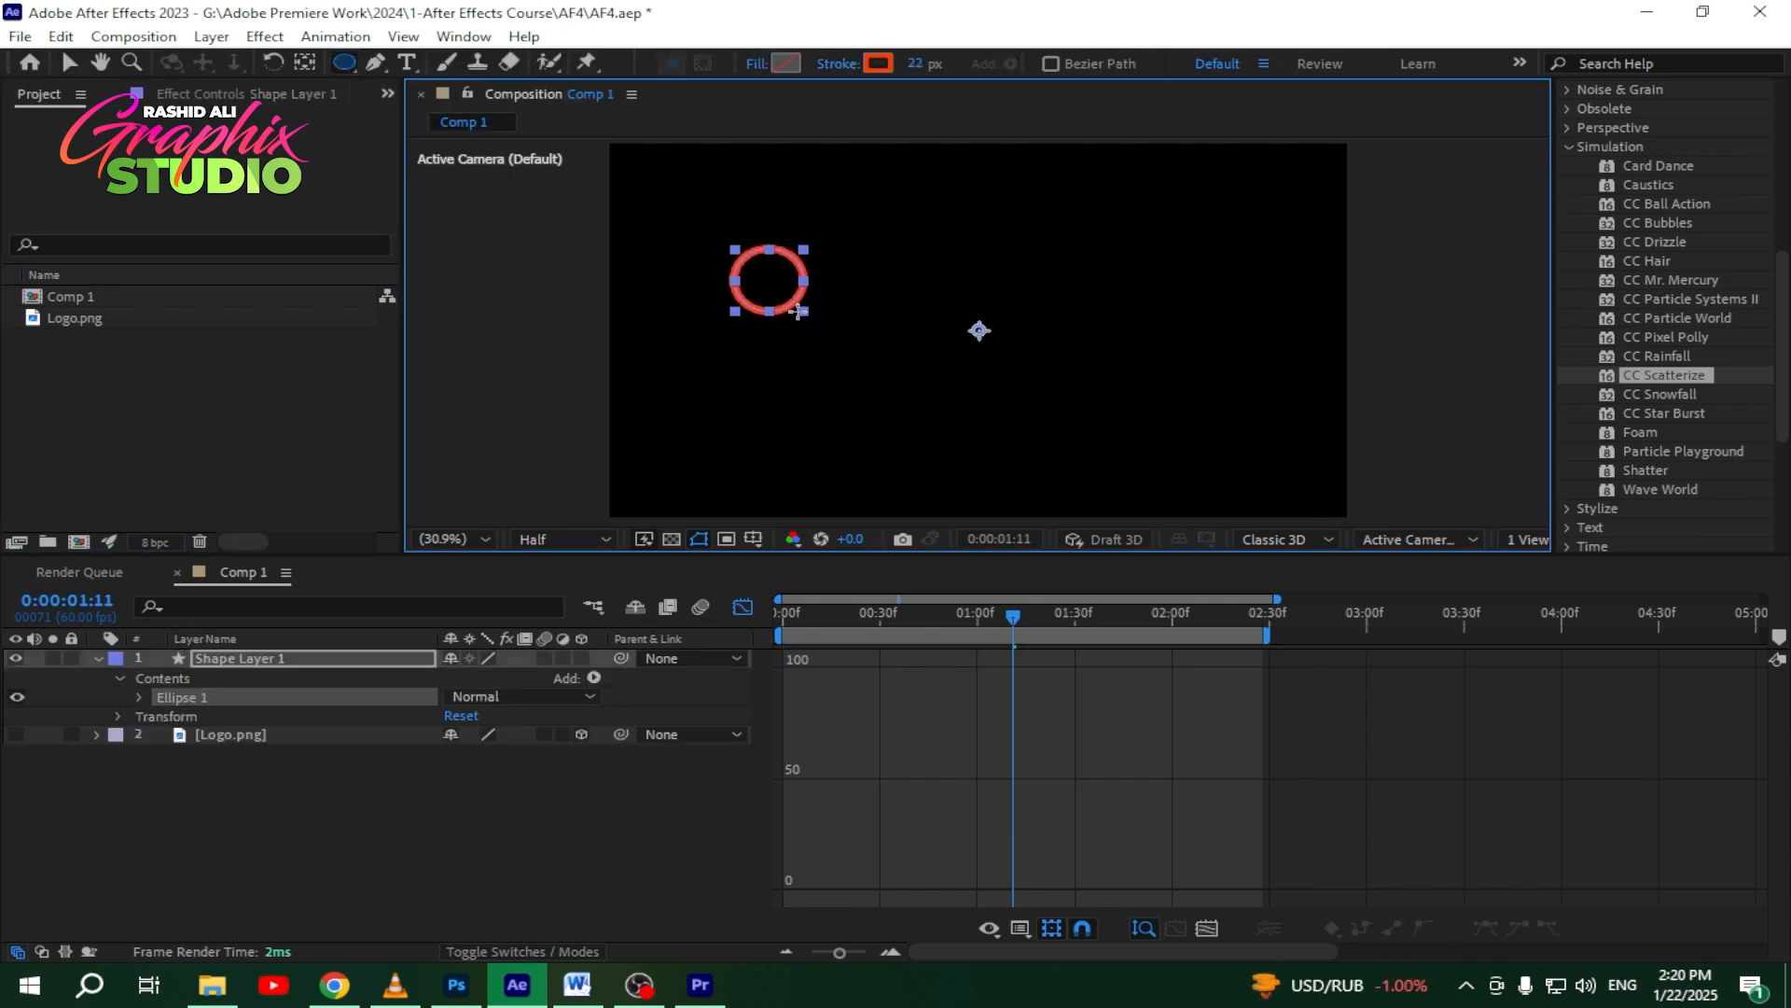
# Step: Give the ellipse a solid yellow fill at 100% opacity
pyautogui.click(751, 62)
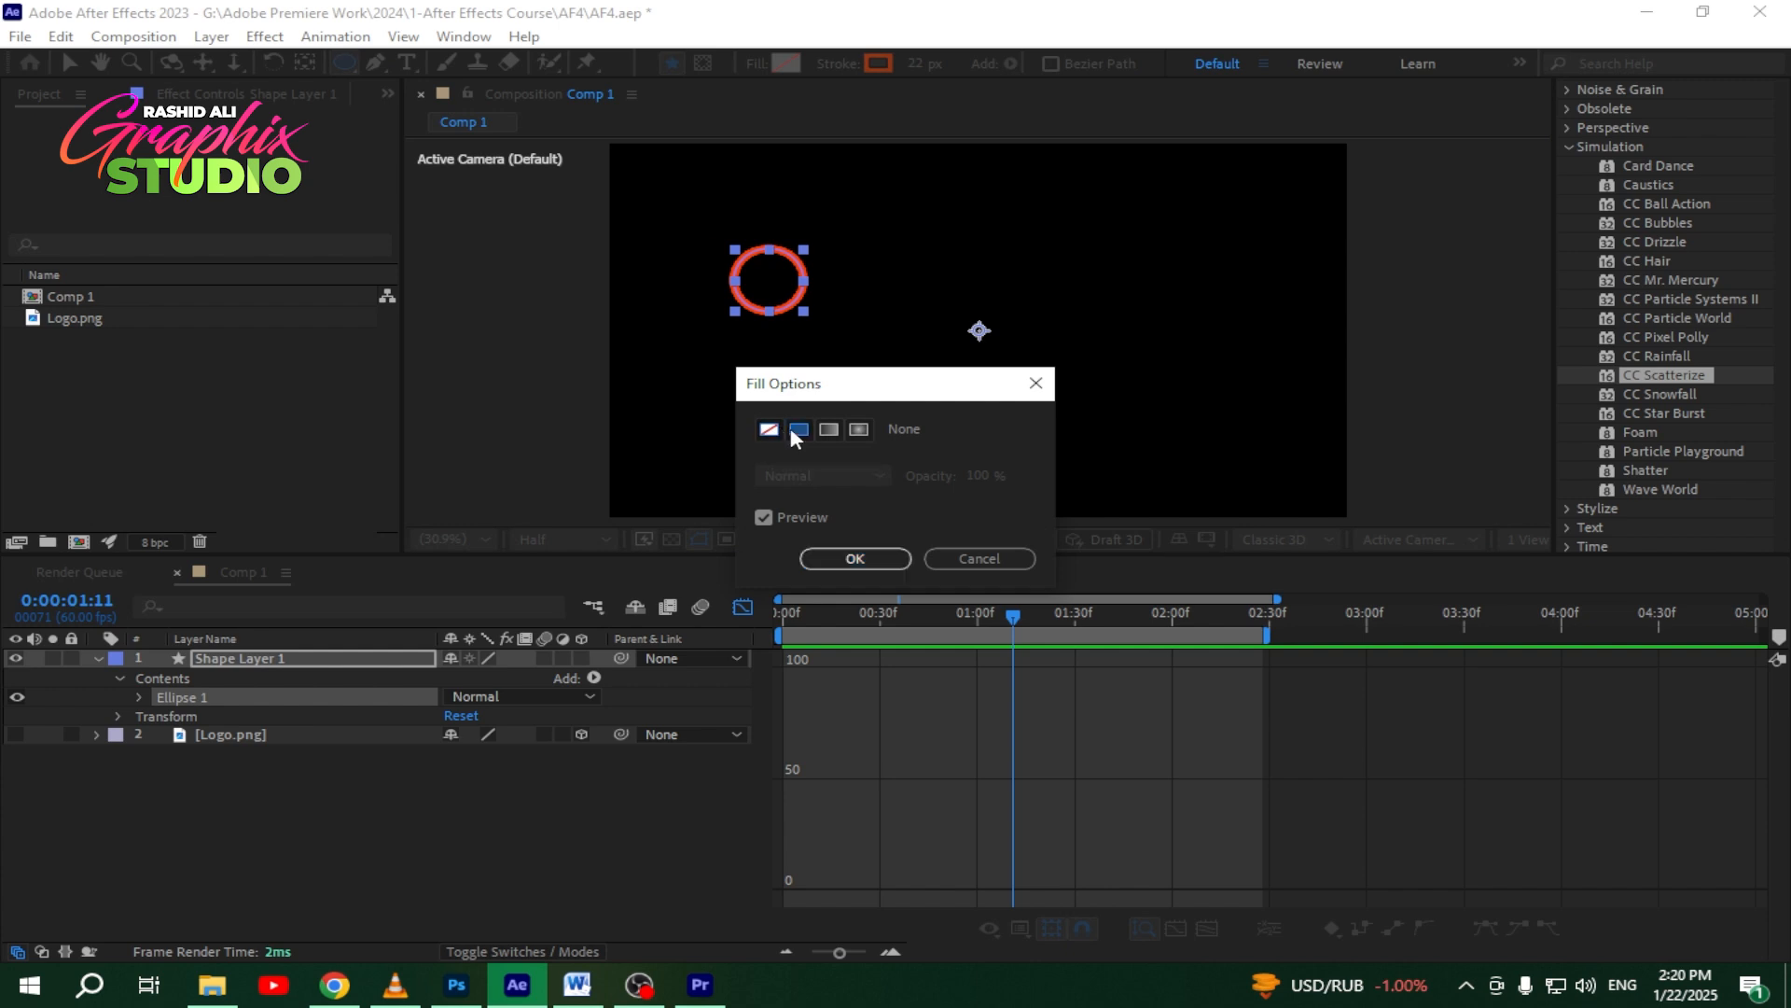
pyautogui.click(797, 429)
pyautogui.press('Return')
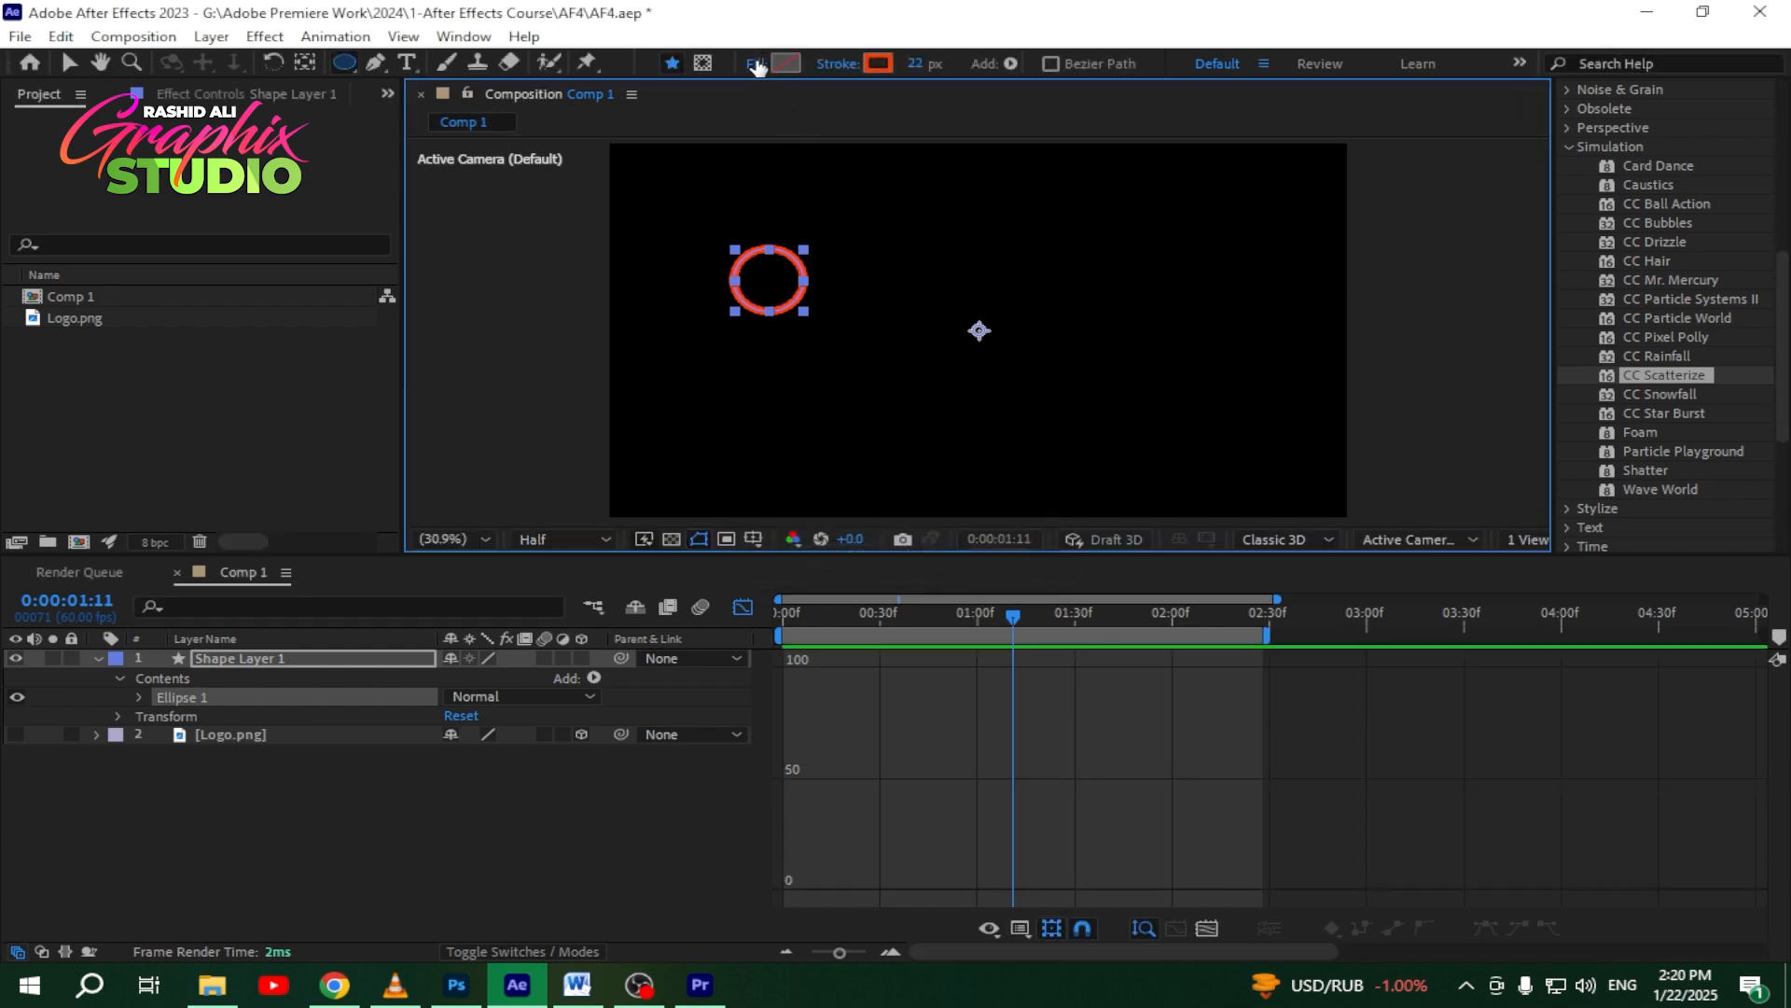
pyautogui.click(757, 65)
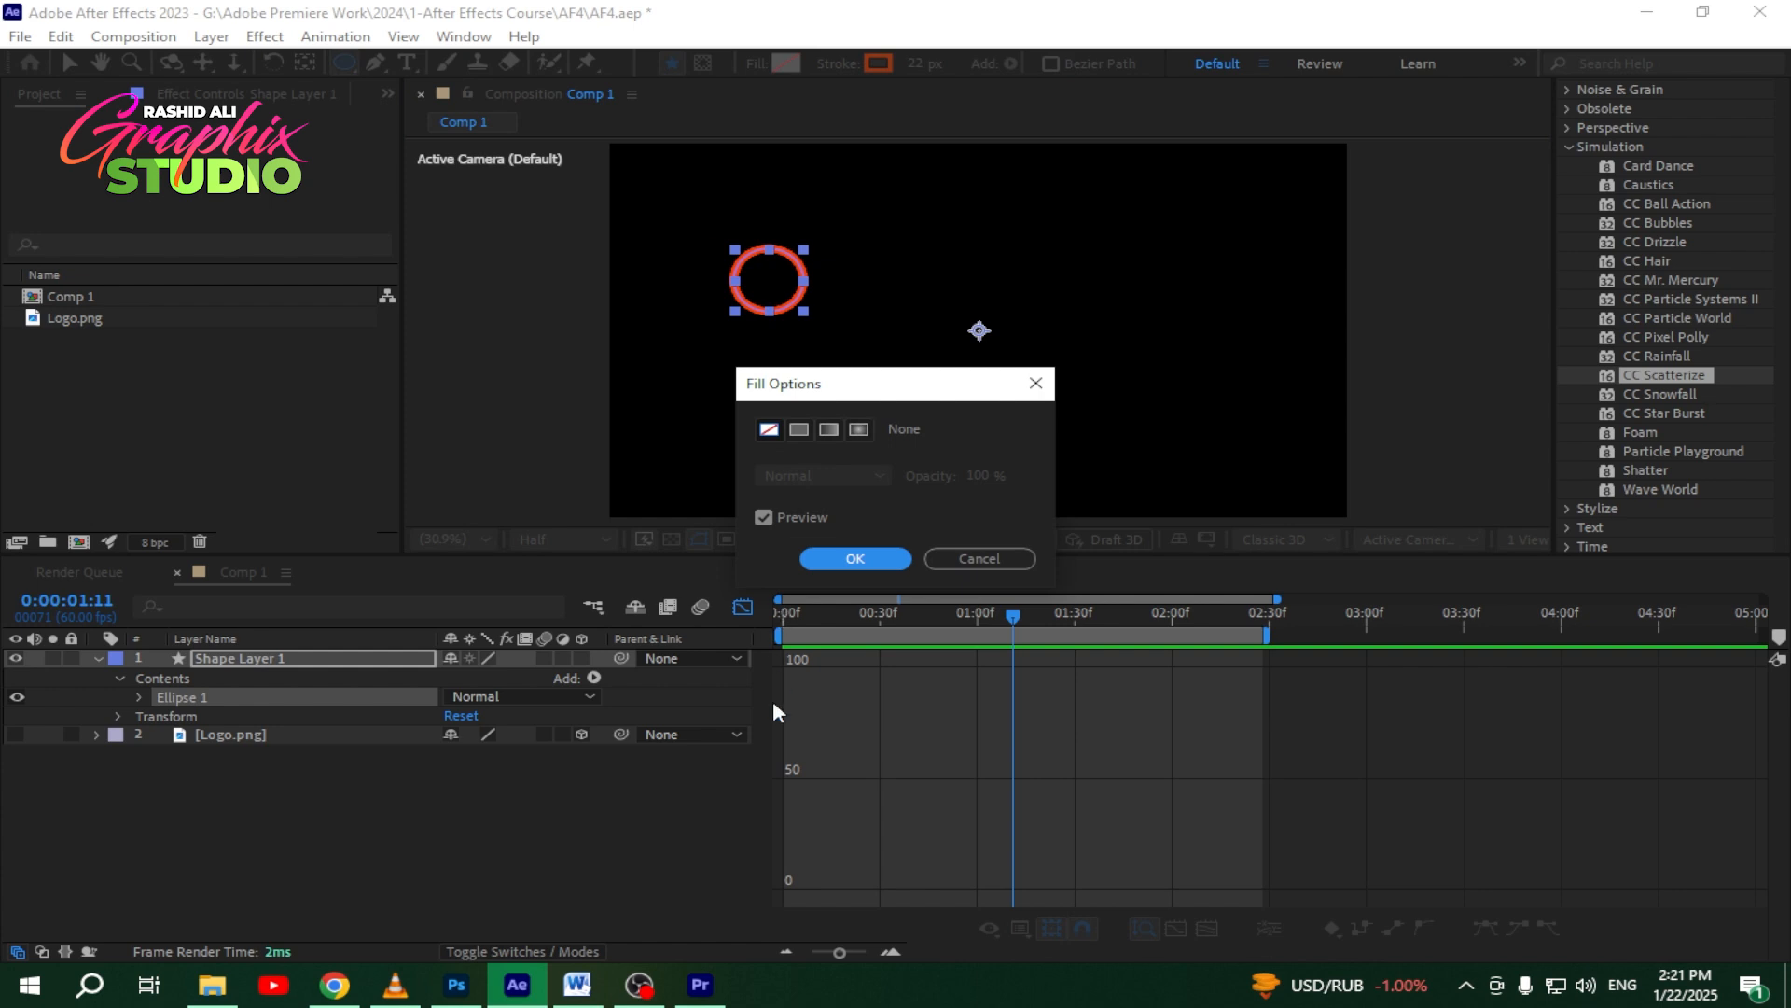
pyautogui.click(798, 429)
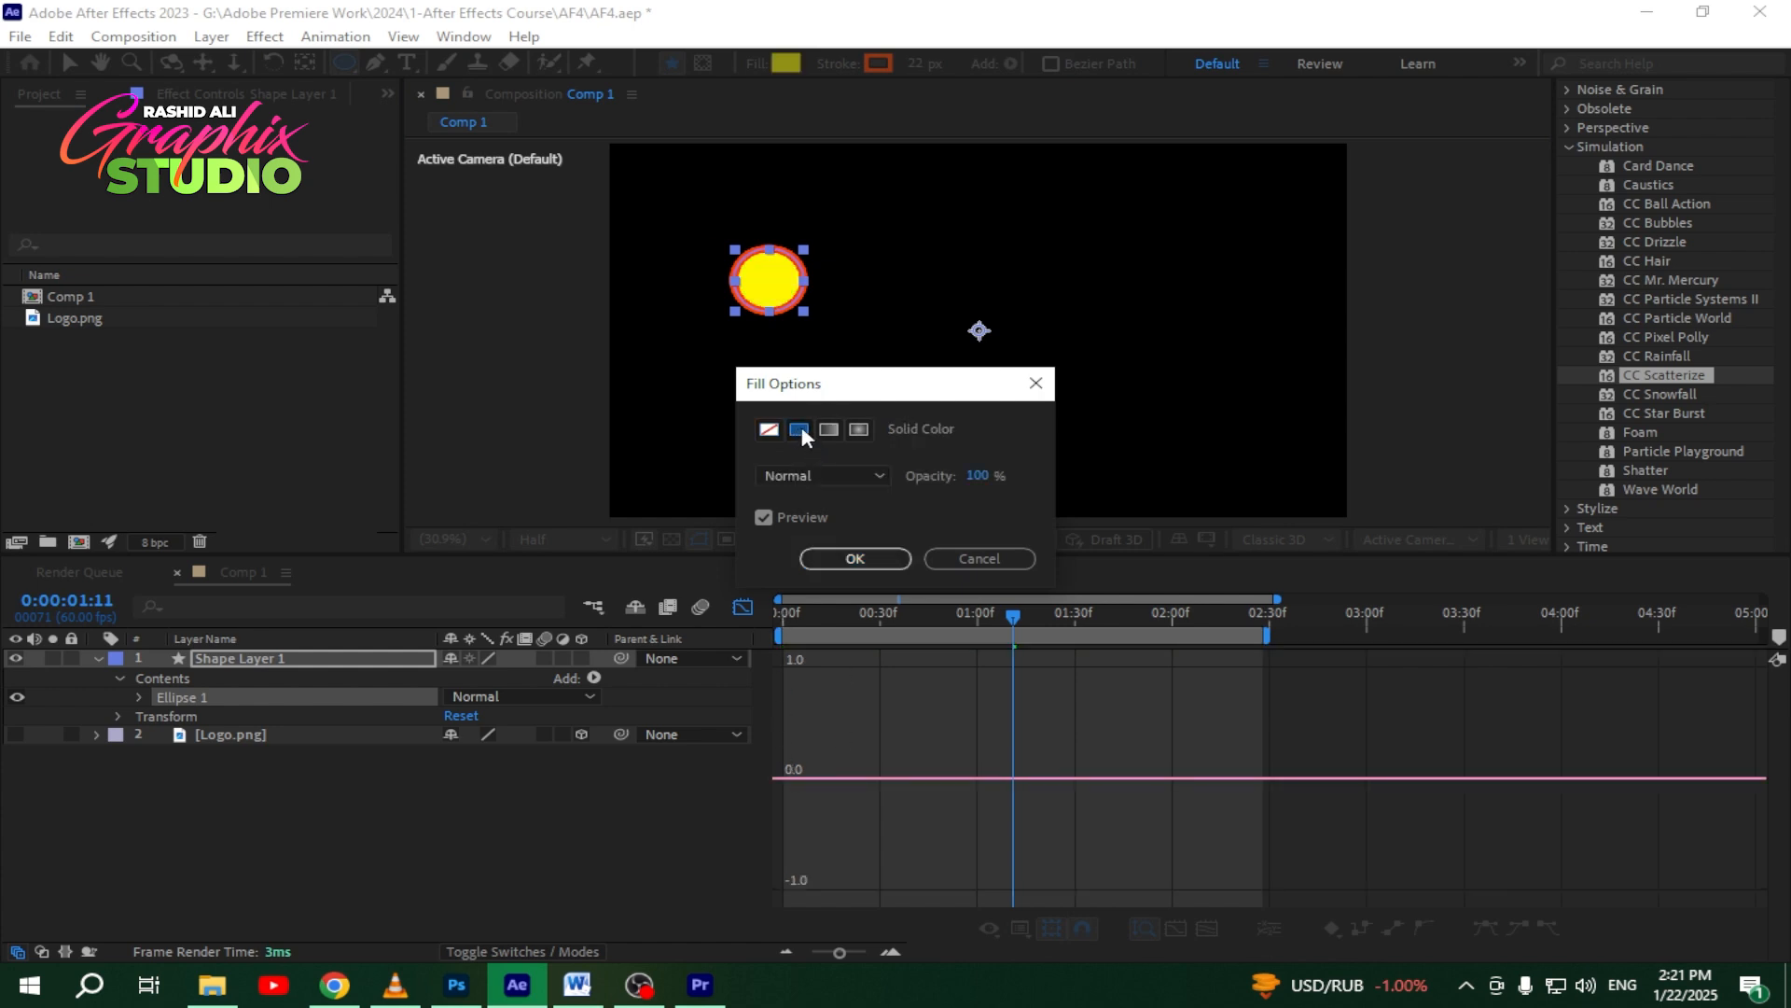
pyautogui.click(842, 561)
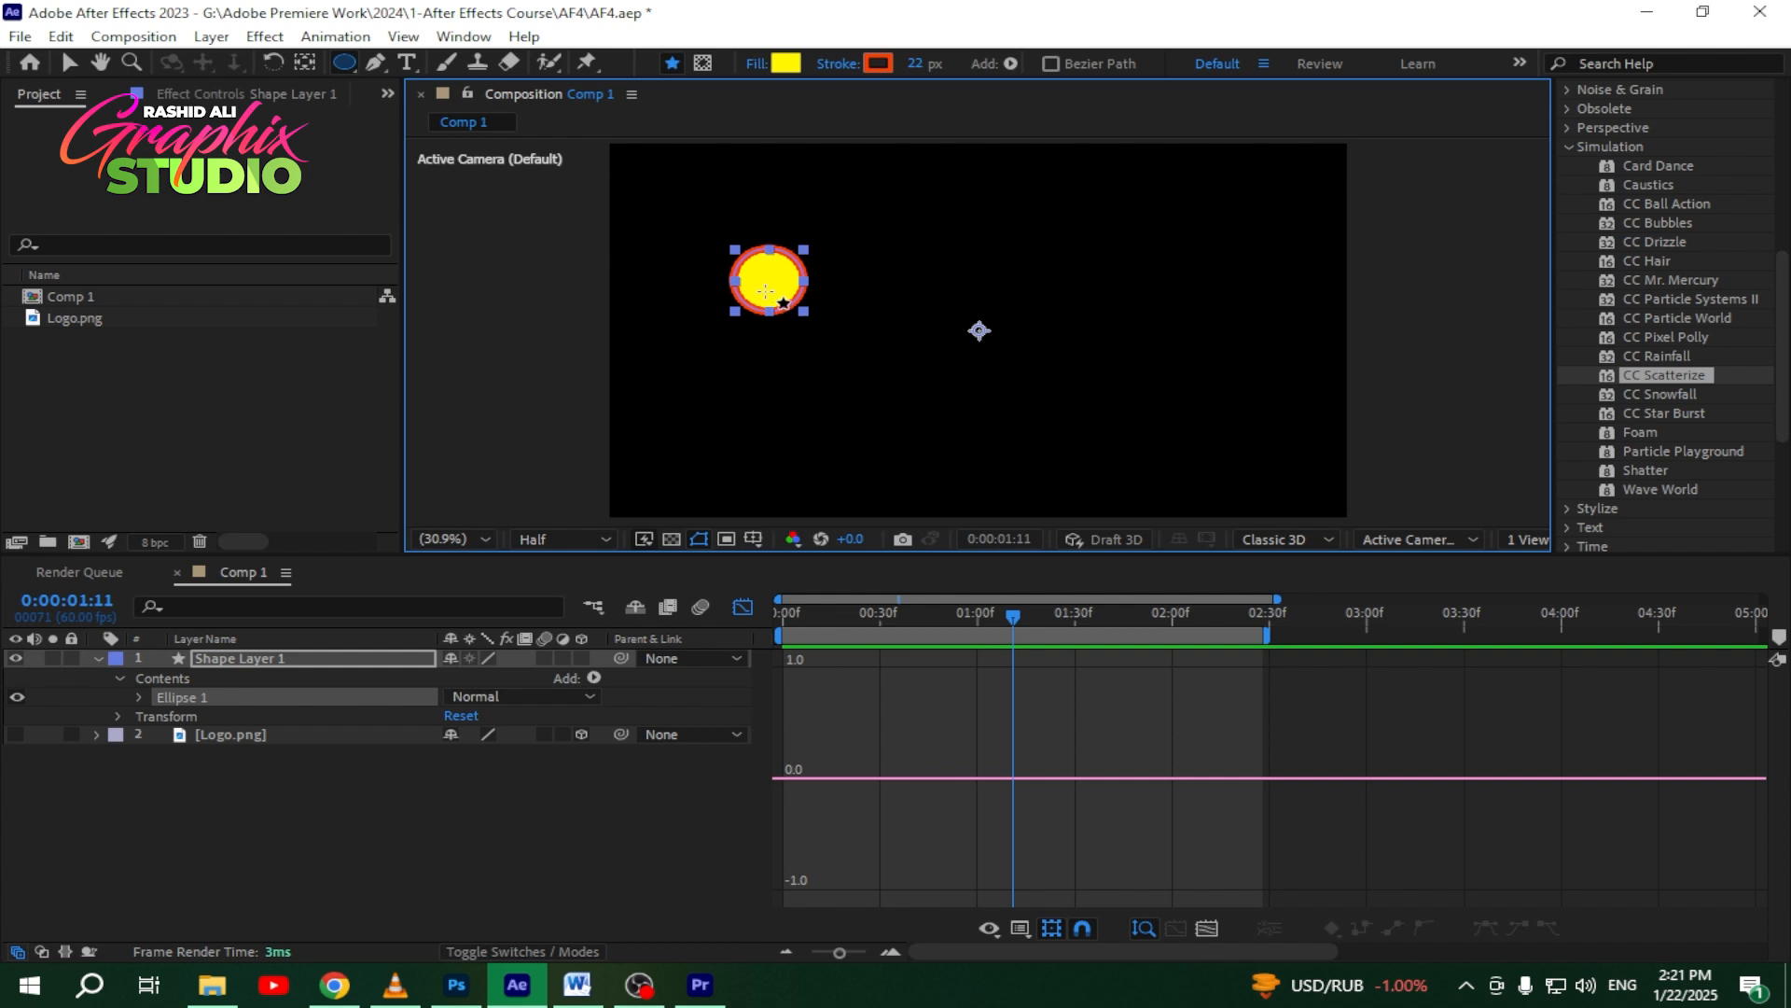
# Step: Remove the ellipse's stroke by setting its stroke type to None
pyautogui.click(845, 65)
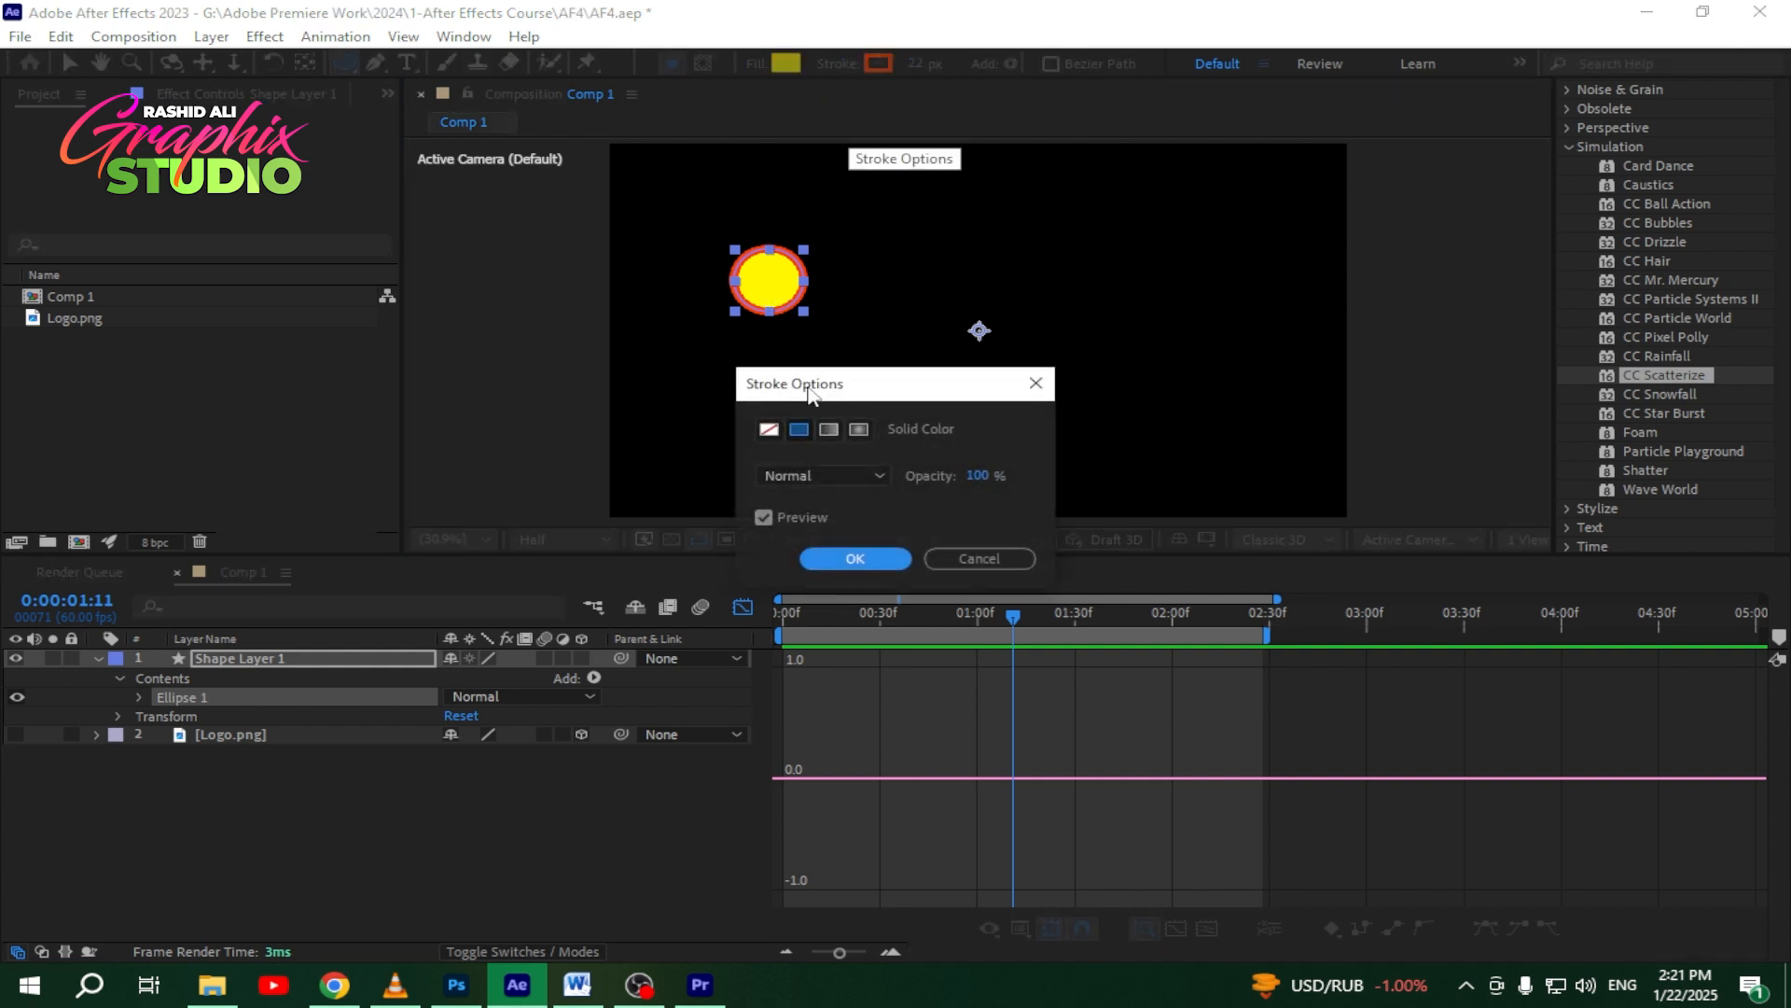
pyautogui.click(773, 430)
pyautogui.click(847, 558)
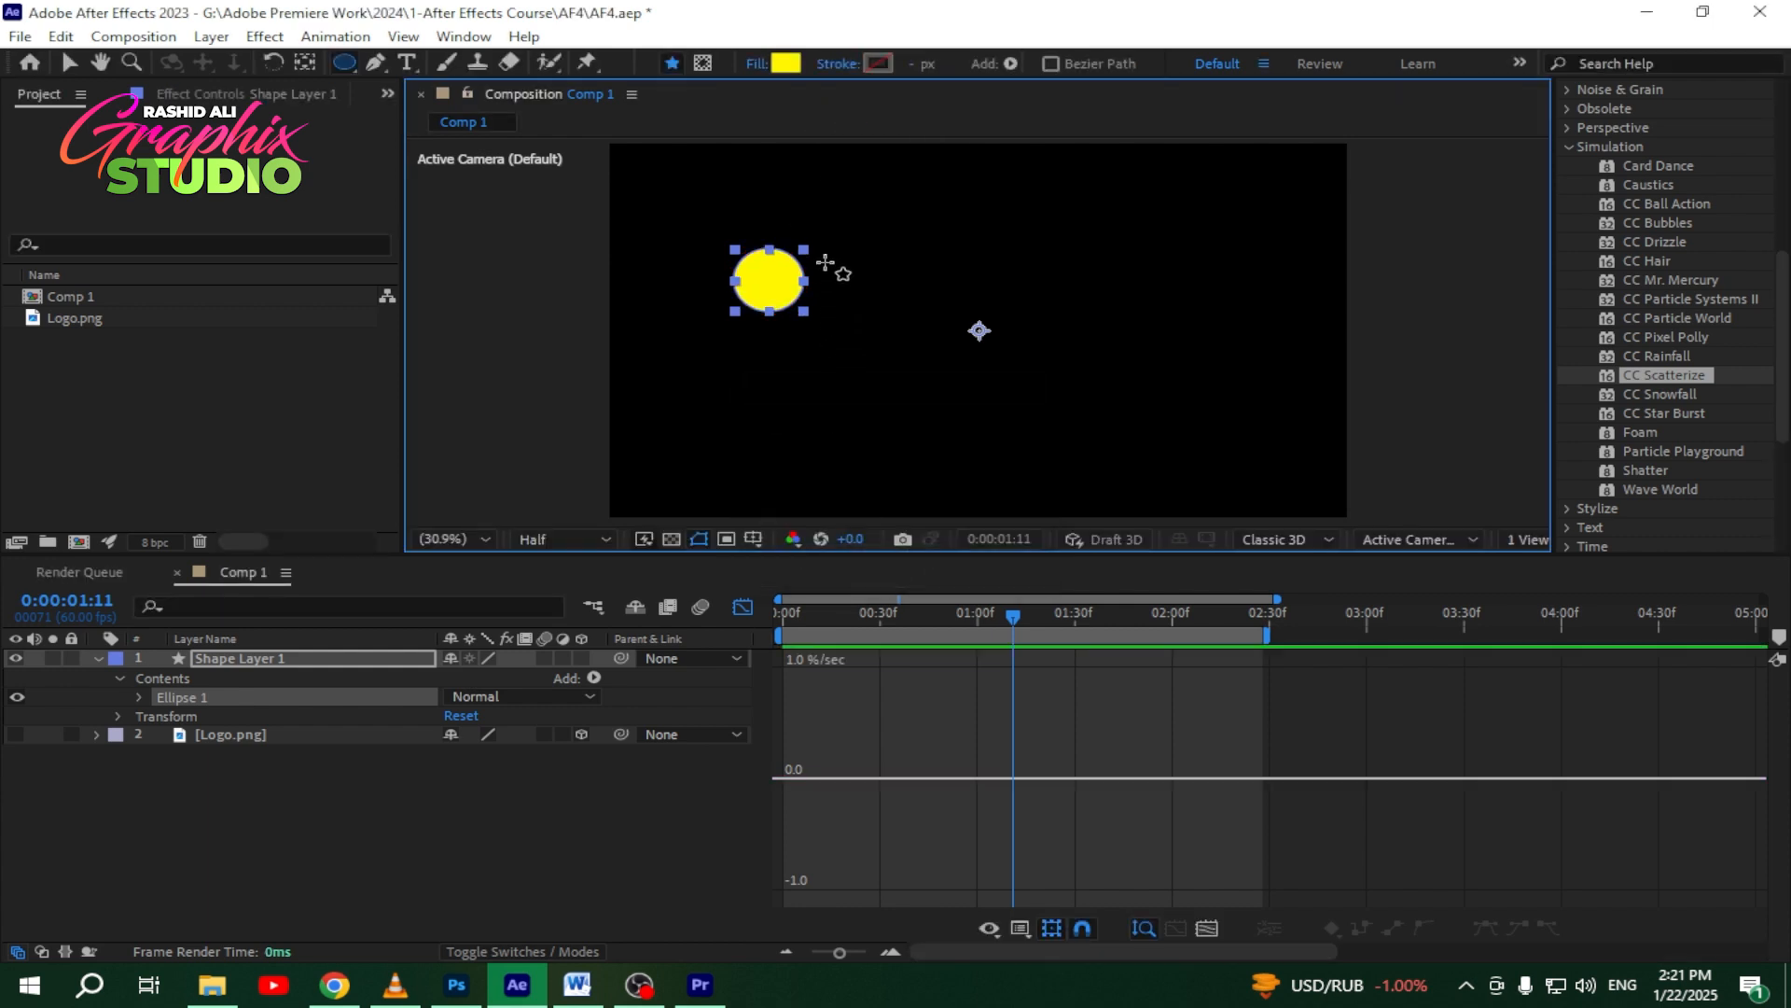
# Step: Switch to the Selection tool and centre the yellow ellipse in the composition
pyautogui.click(69, 64)
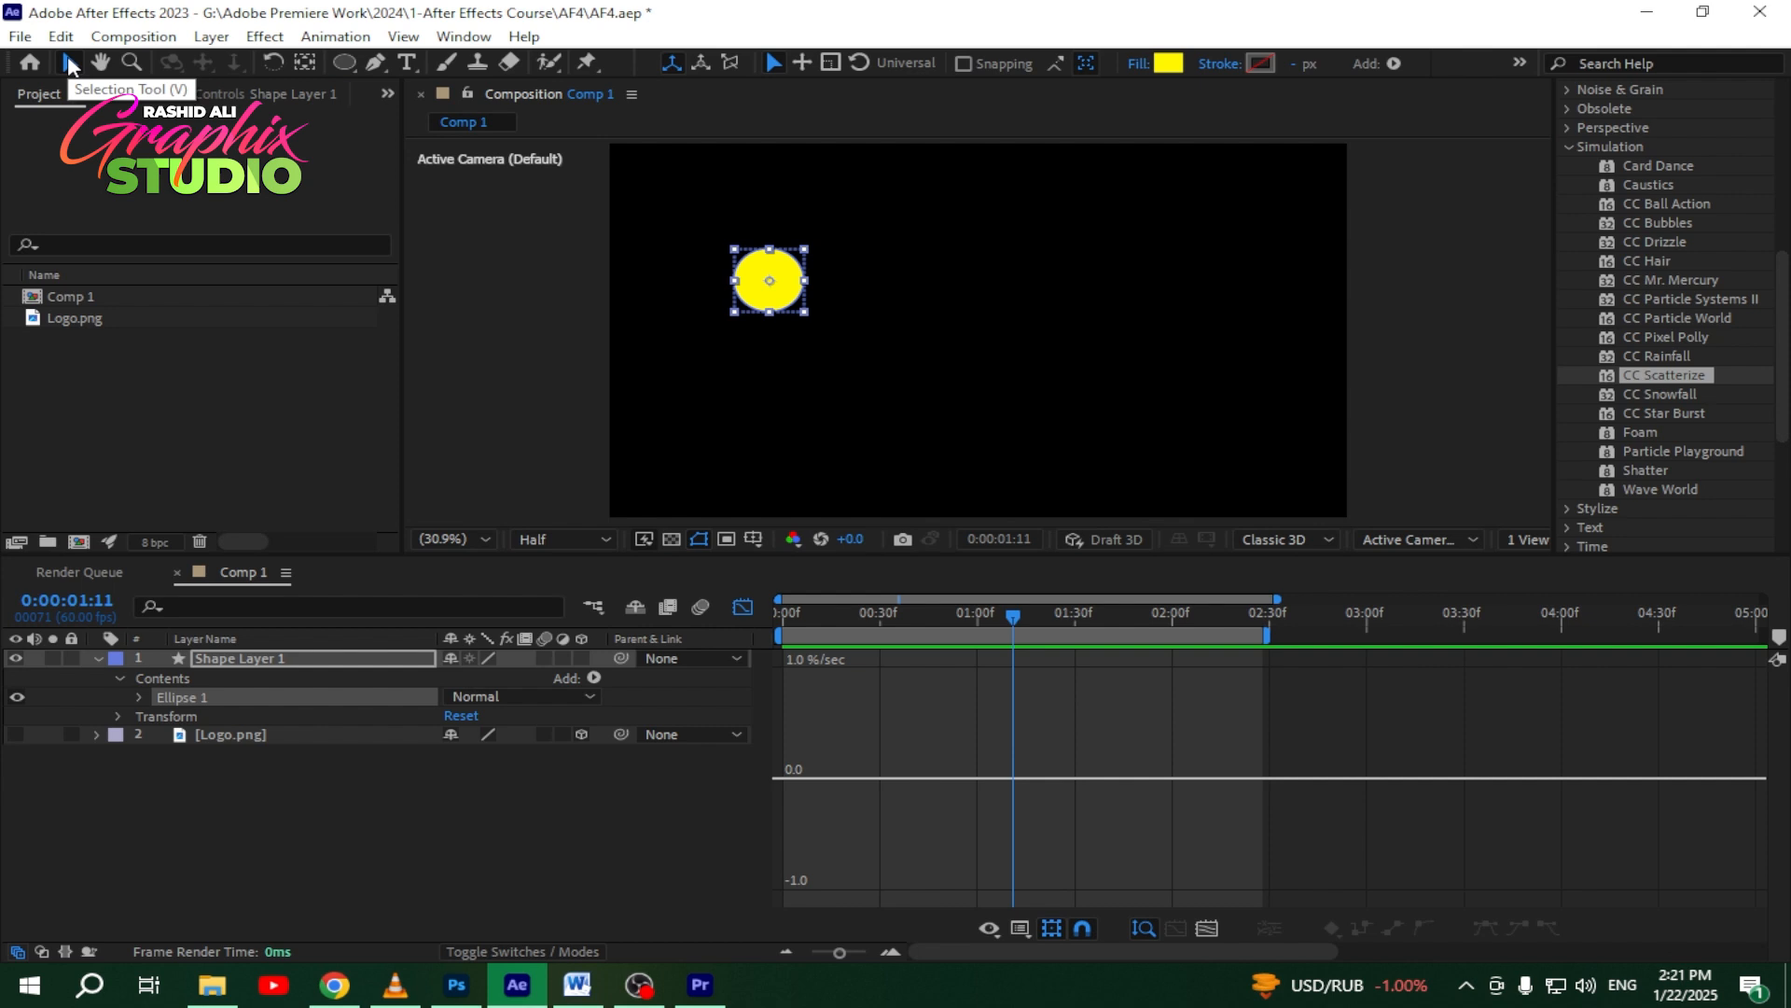
pyautogui.click(812, 324)
pyautogui.hotkey('ctrl', 'Home')
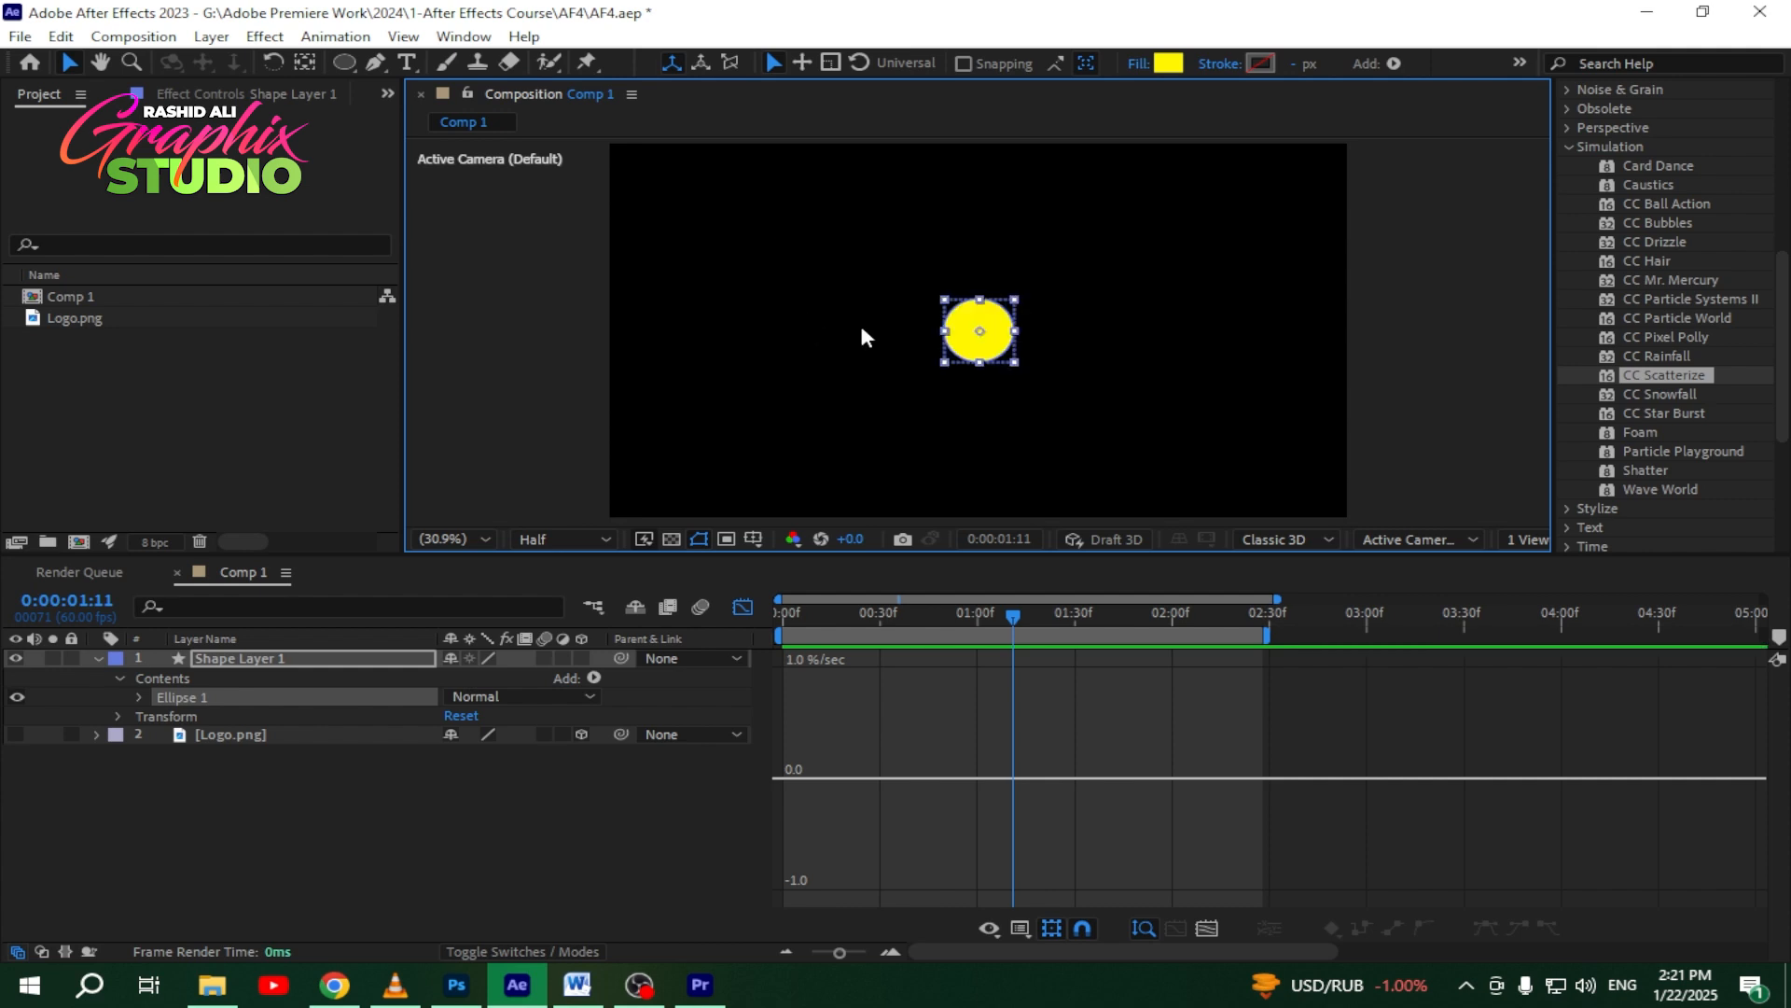
# Step: Draw an open zigzag path with the Pen tool on a new shape layer, spanning the composition from left to right across the circle
pyautogui.click(97, 658)
pyautogui.click(321, 765)
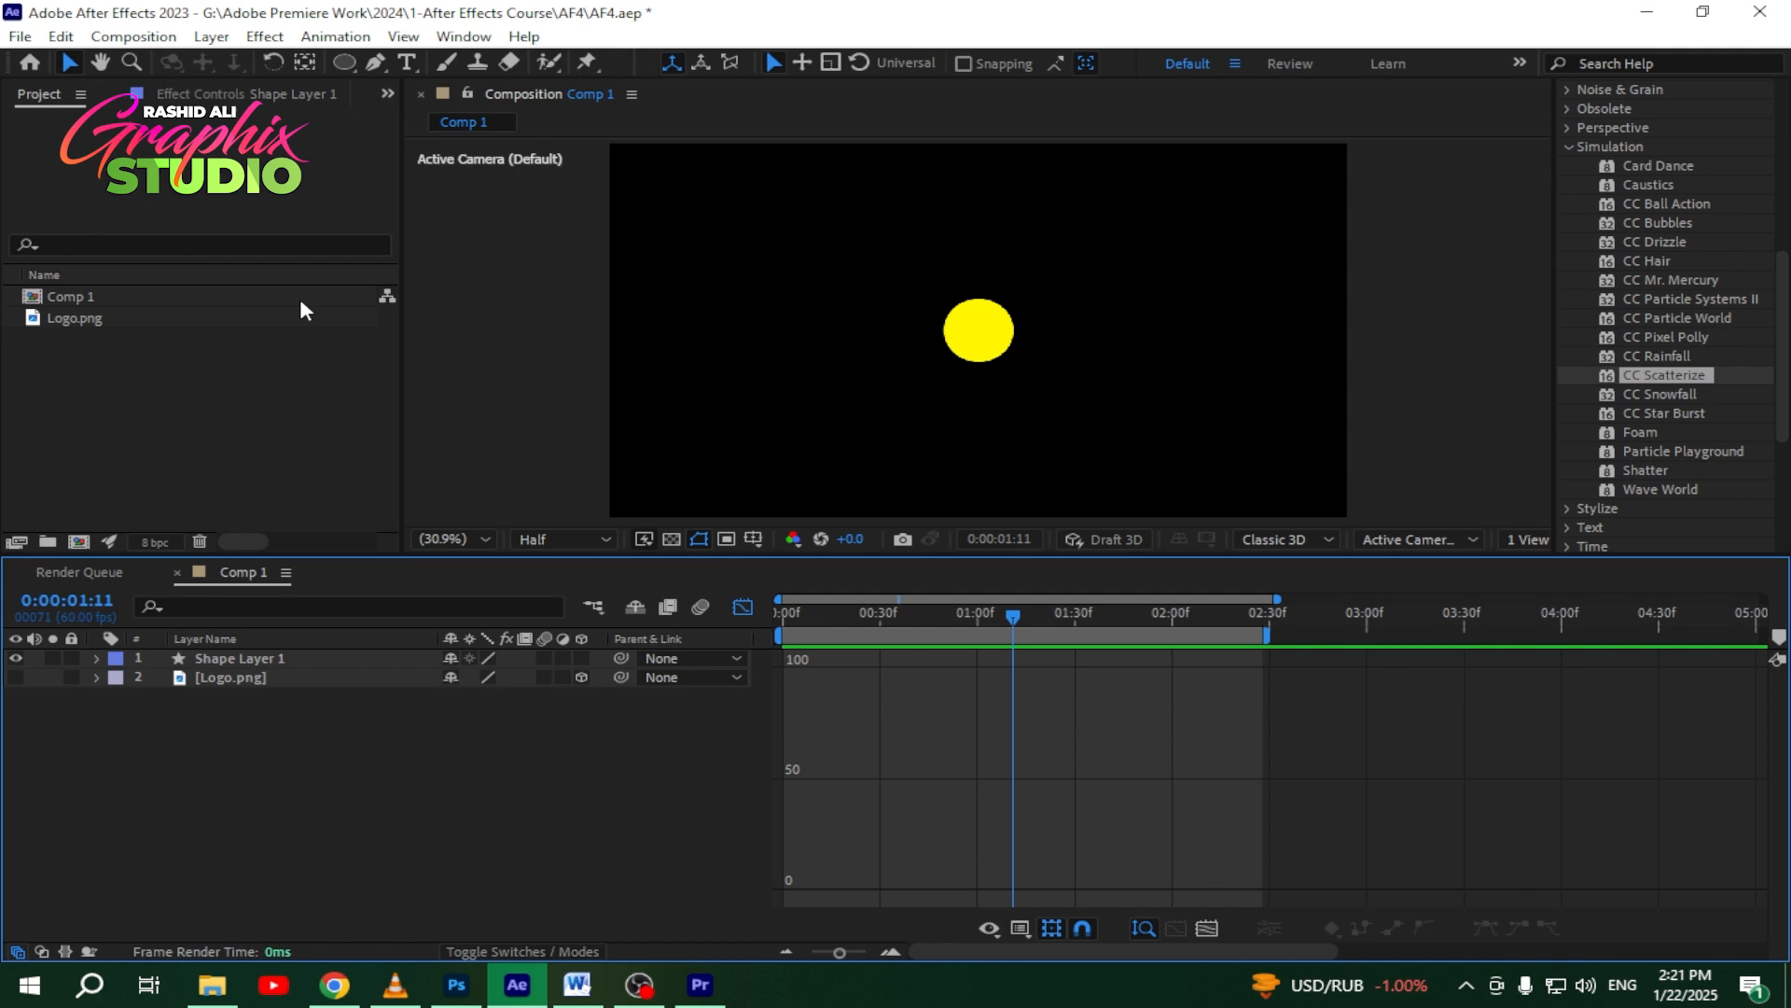
pyautogui.click(381, 60)
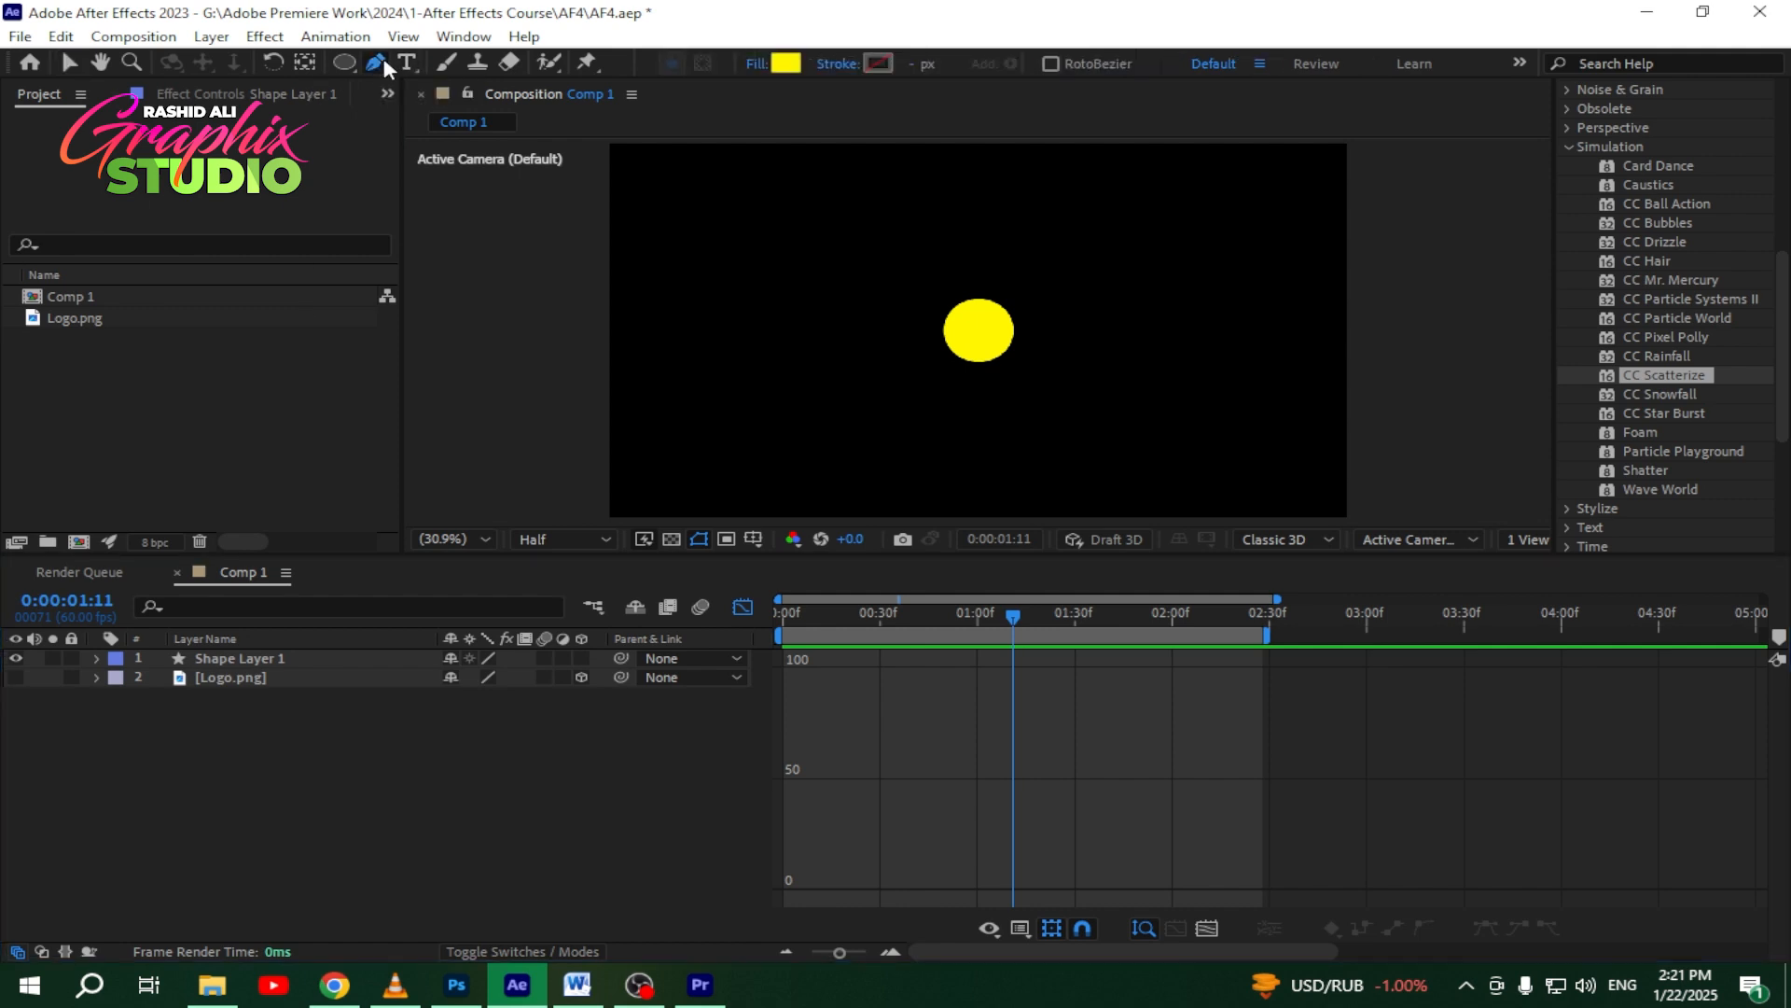
pyautogui.click(645, 282)
pyautogui.click(685, 351)
pyautogui.click(724, 257)
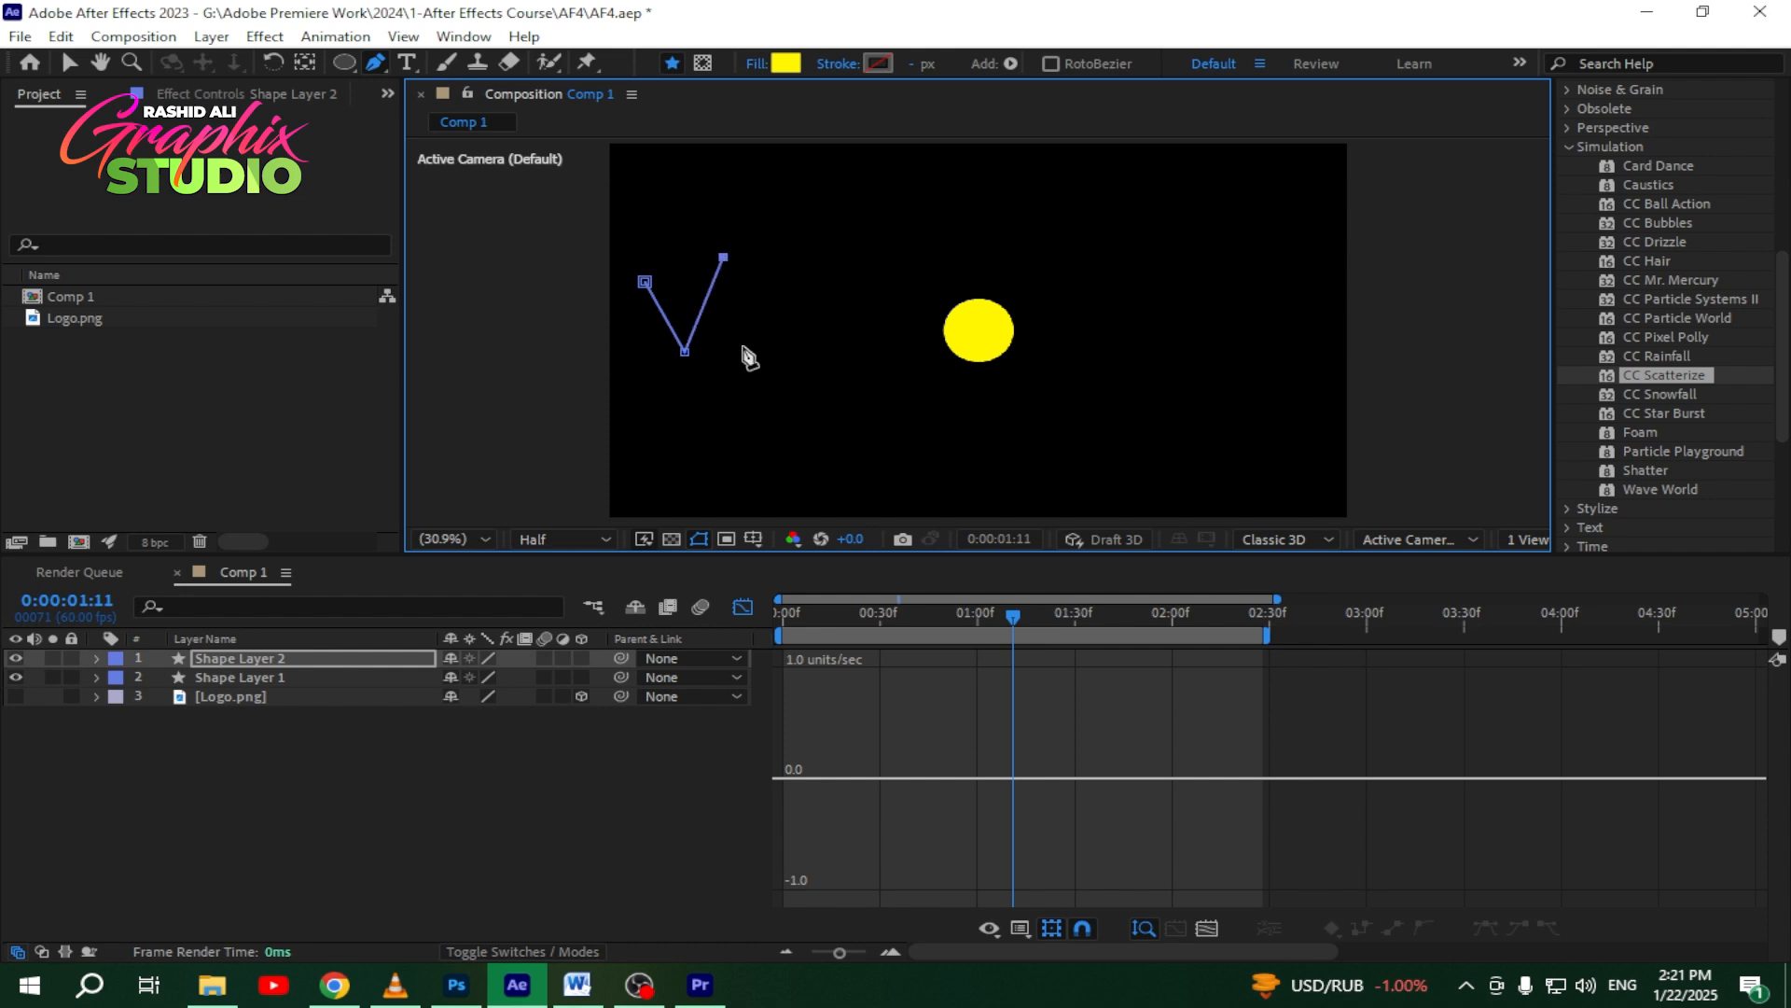
pyautogui.click(751, 387)
pyautogui.click(793, 242)
pyautogui.click(806, 415)
pyautogui.click(840, 238)
pyautogui.click(893, 427)
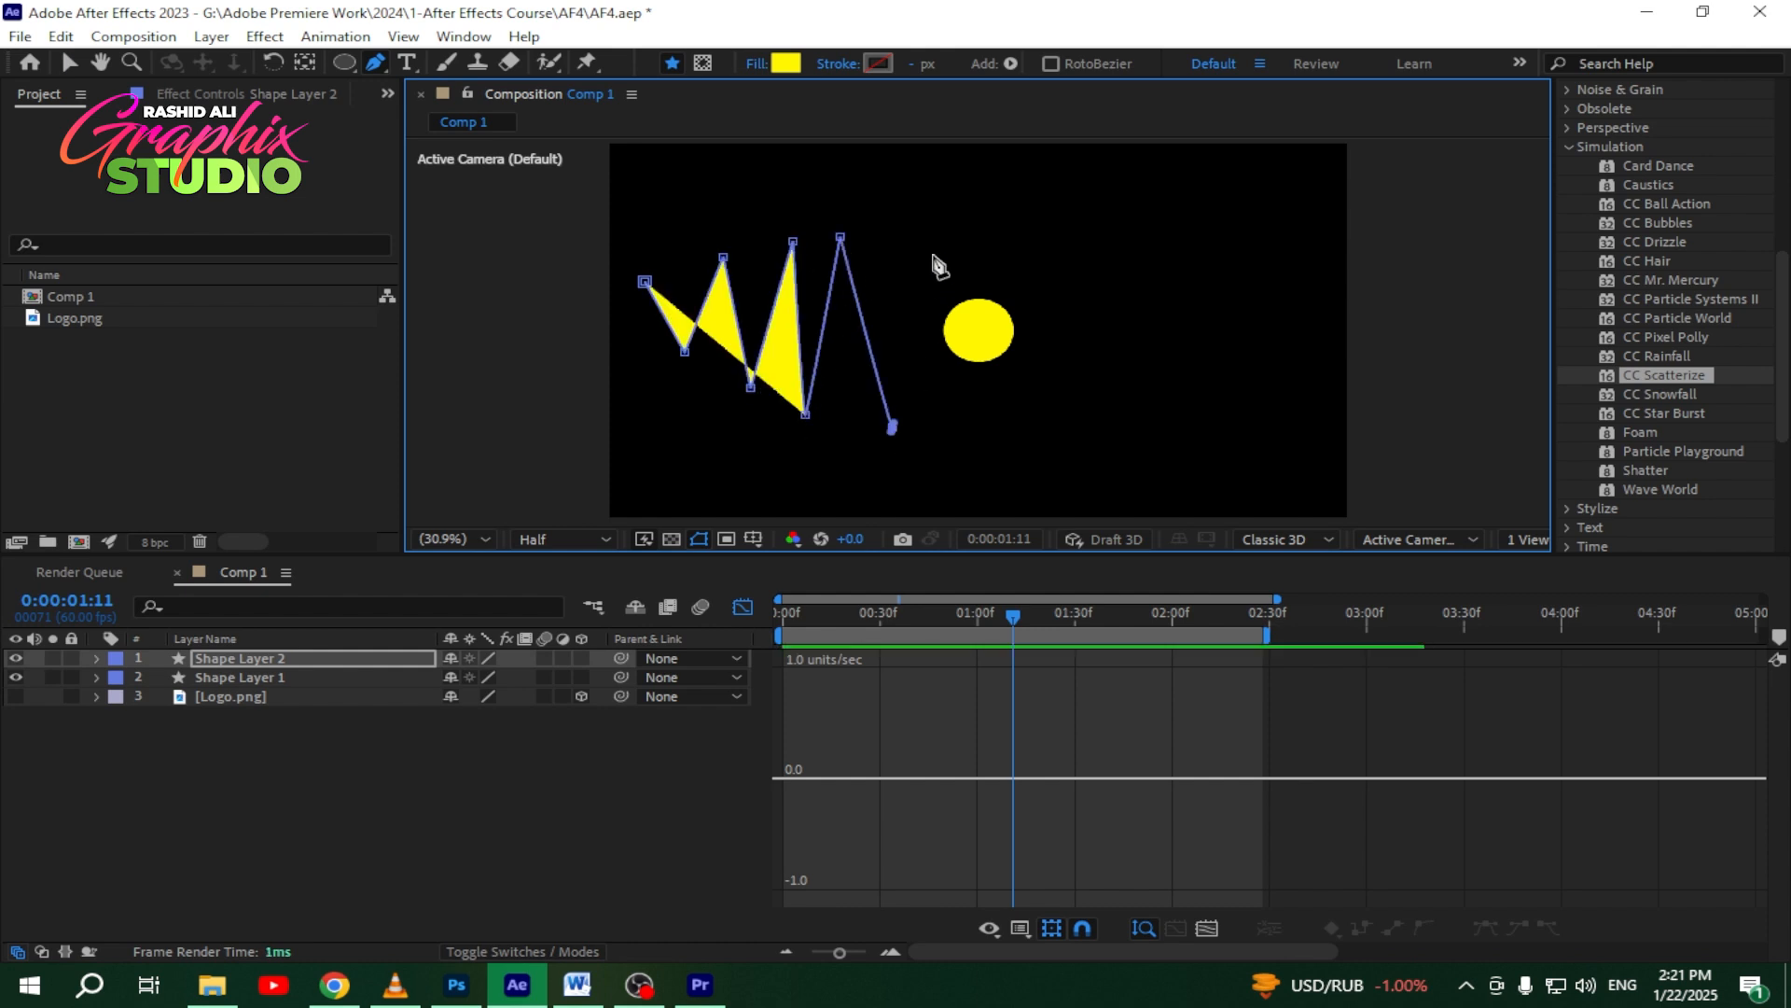
pyautogui.click(931, 250)
pyautogui.click(999, 417)
pyautogui.click(1034, 255)
pyautogui.click(1102, 415)
pyautogui.click(1125, 325)
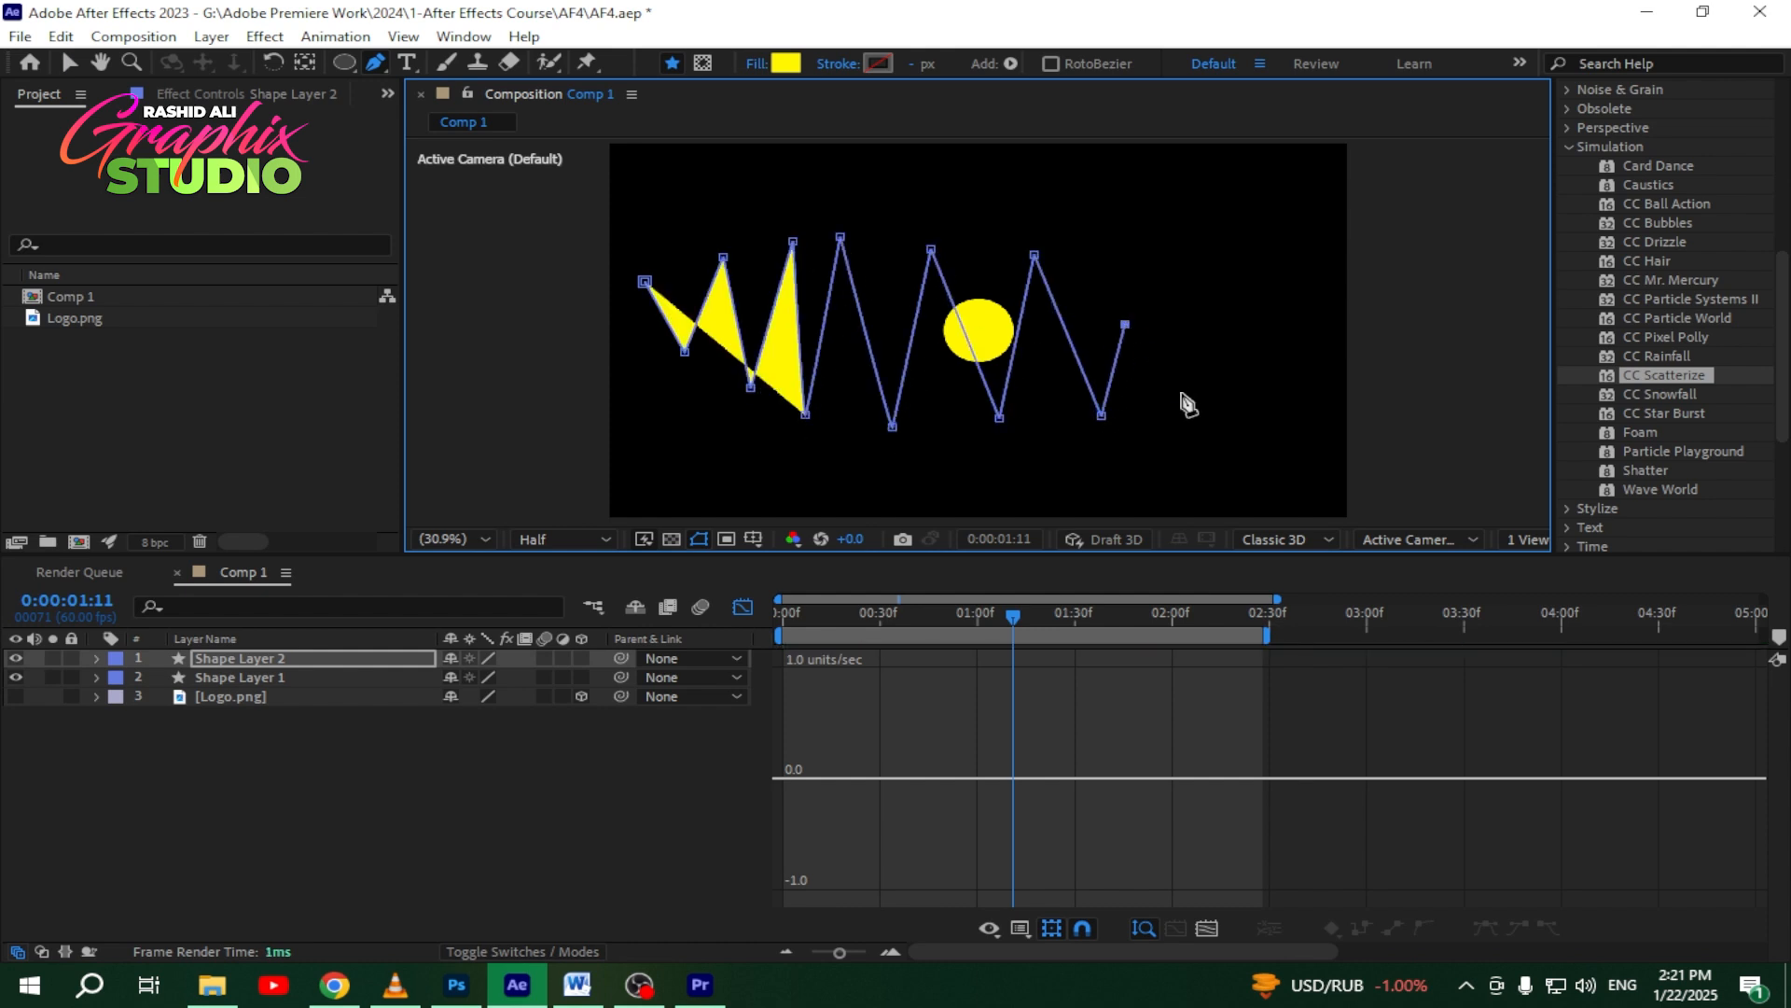
pyautogui.click(1181, 391)
pyautogui.click(1209, 329)
pyautogui.click(1283, 390)
pyautogui.click(1286, 333)
pyautogui.click(332, 759)
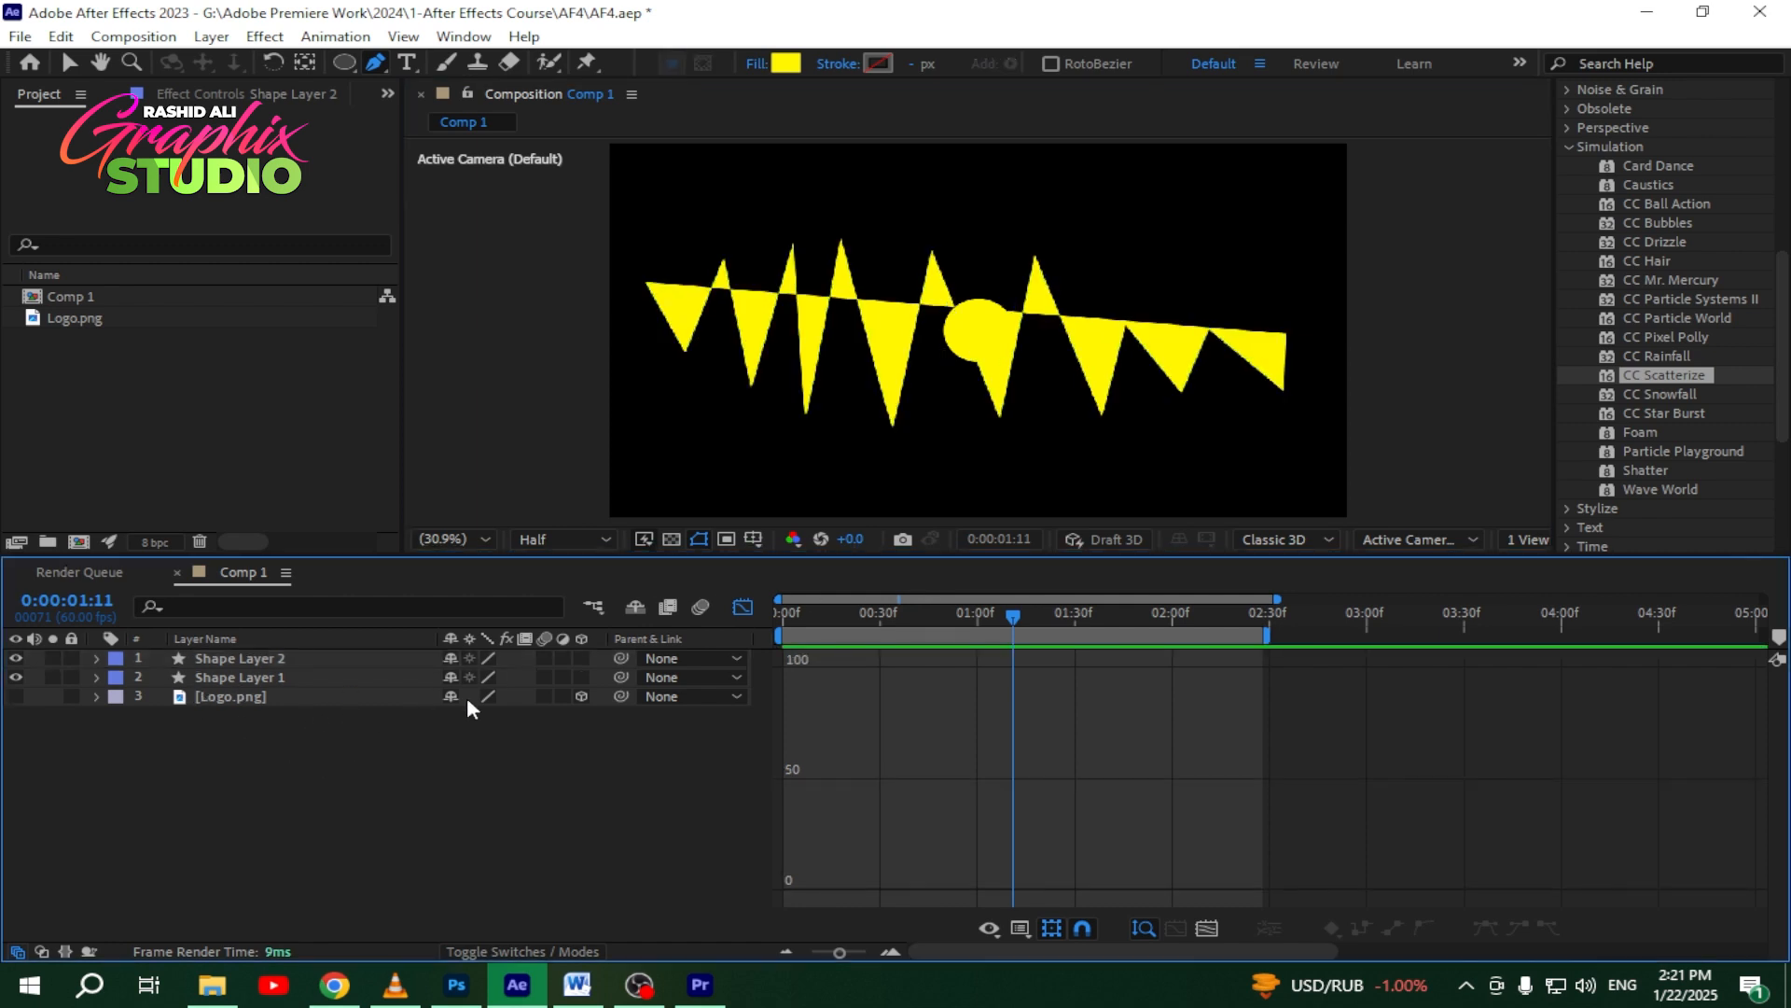
# Step: Remove the zigzag shape's fill by setting its fill type to None
pyautogui.click(260, 657)
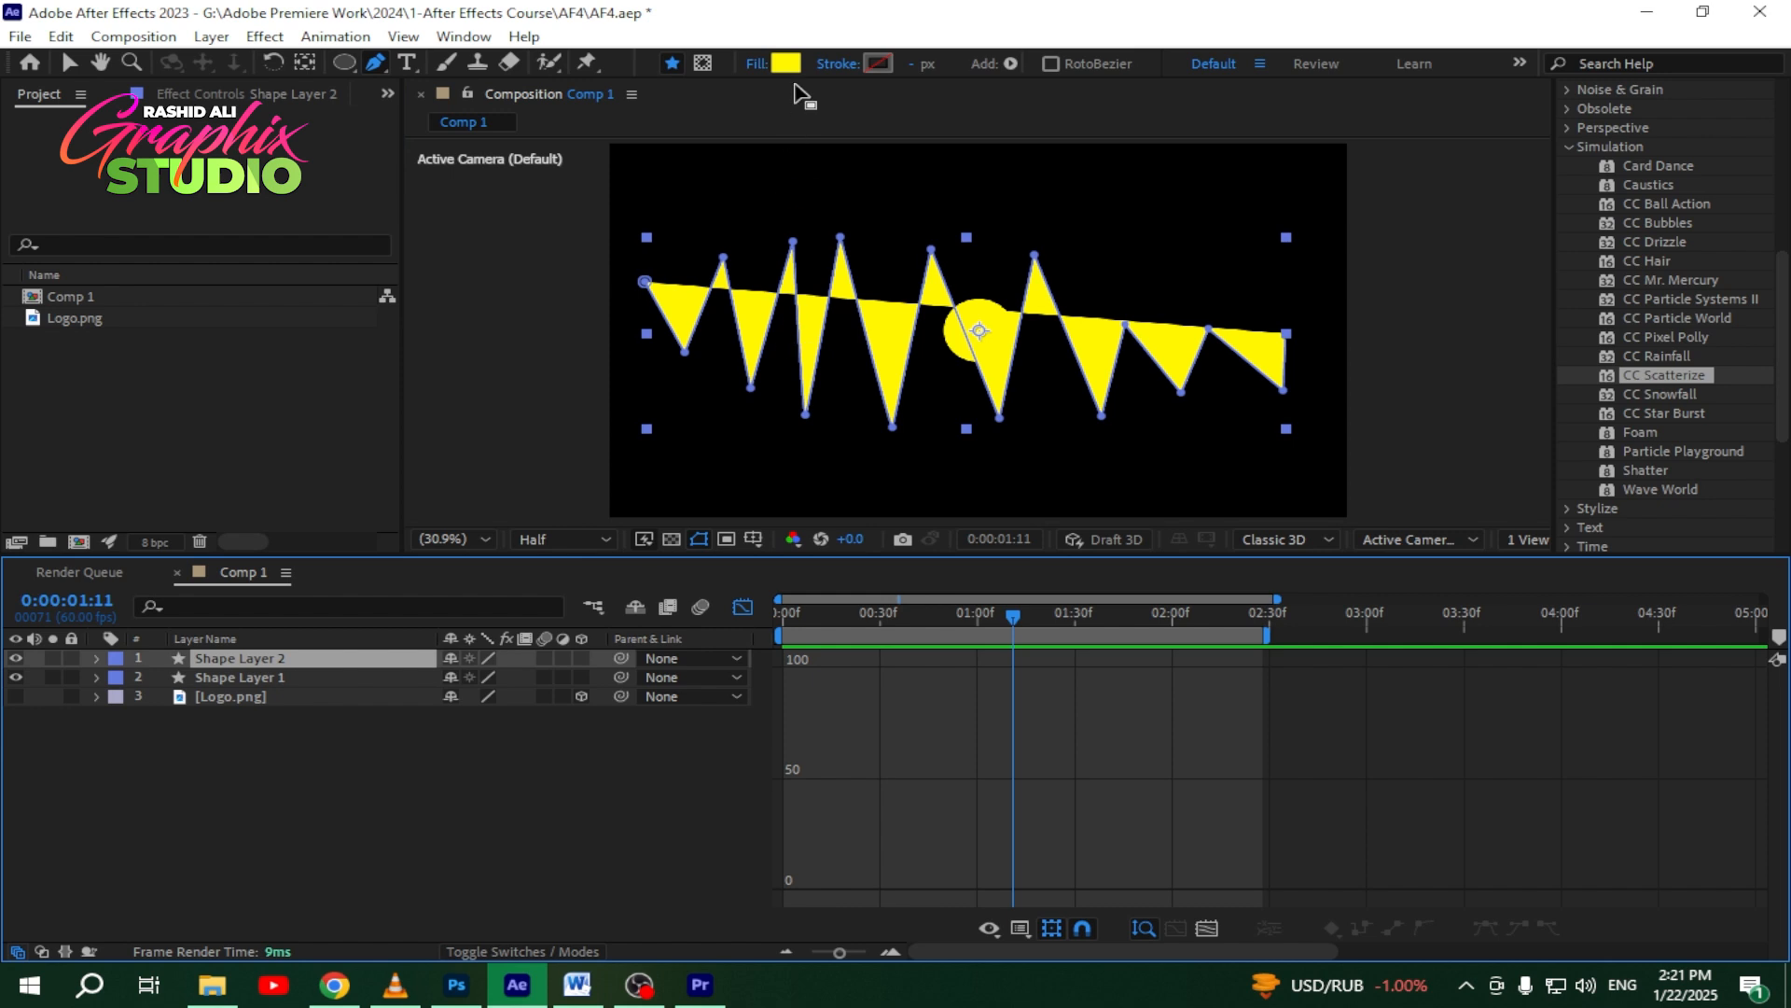
pyautogui.click(757, 63)
pyautogui.click(767, 428)
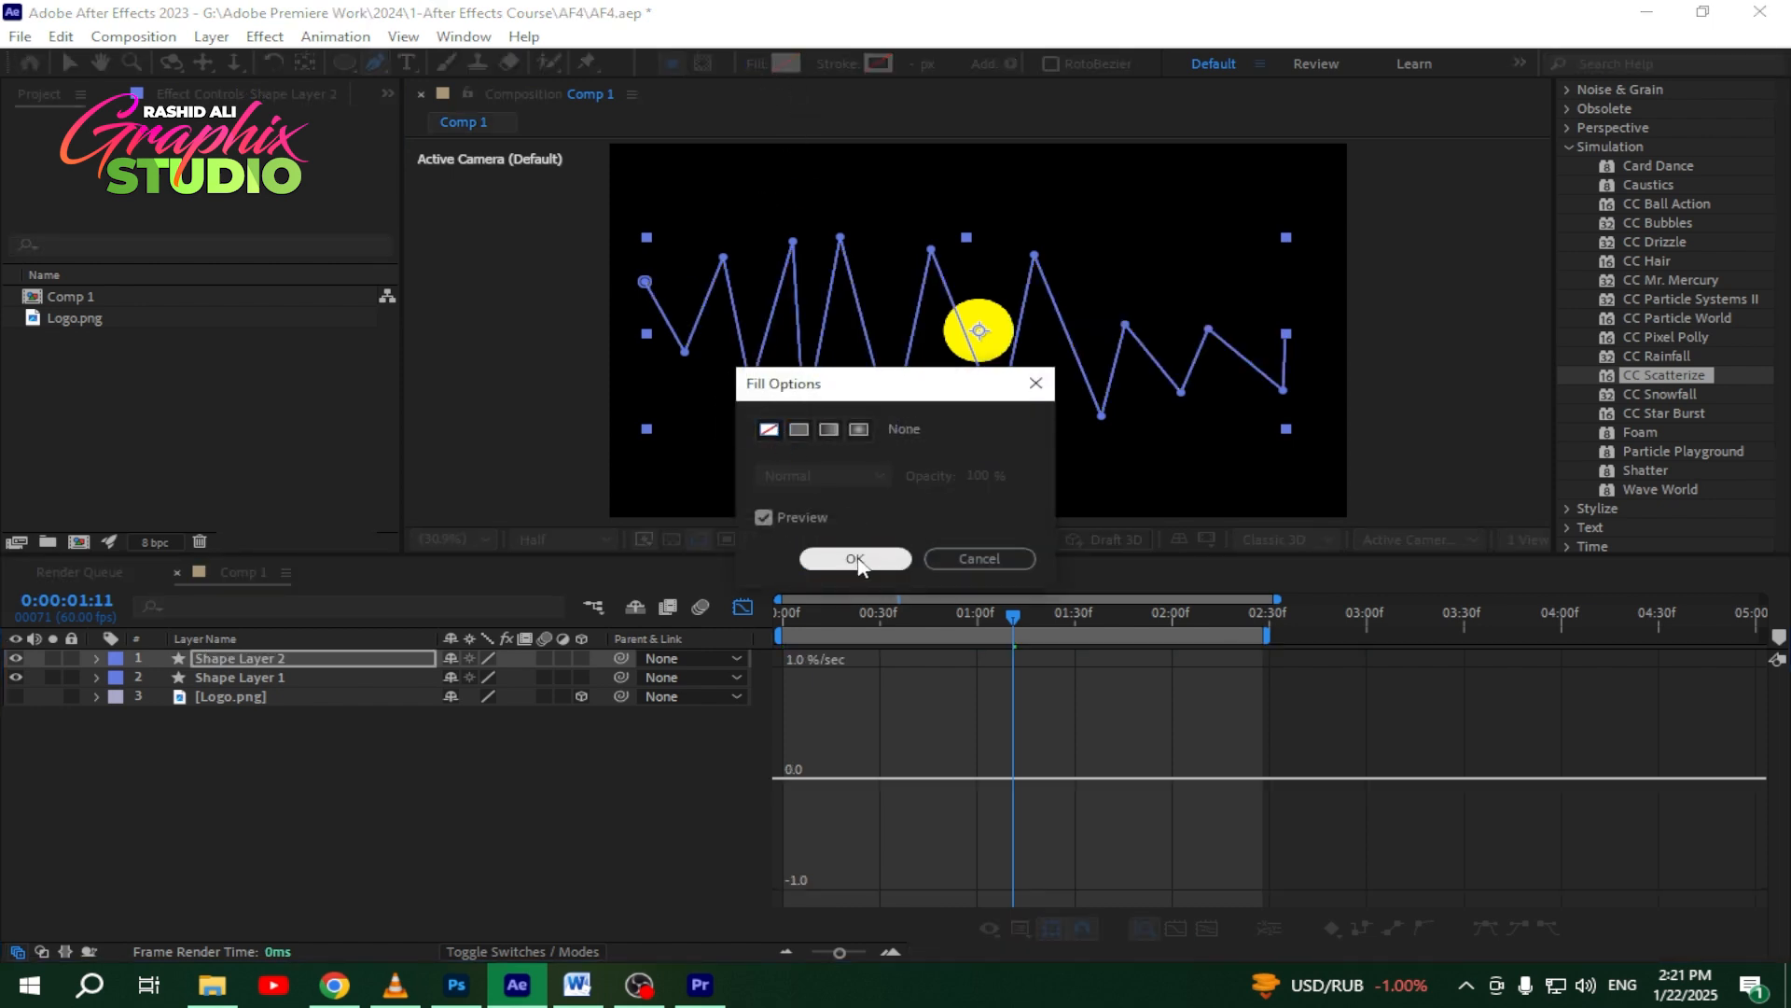
pyautogui.click(855, 558)
# Step: Give the zigzag a solid orange-red stroke at 100% opacity with a width of 12 px
pyautogui.click(840, 62)
pyautogui.click(800, 430)
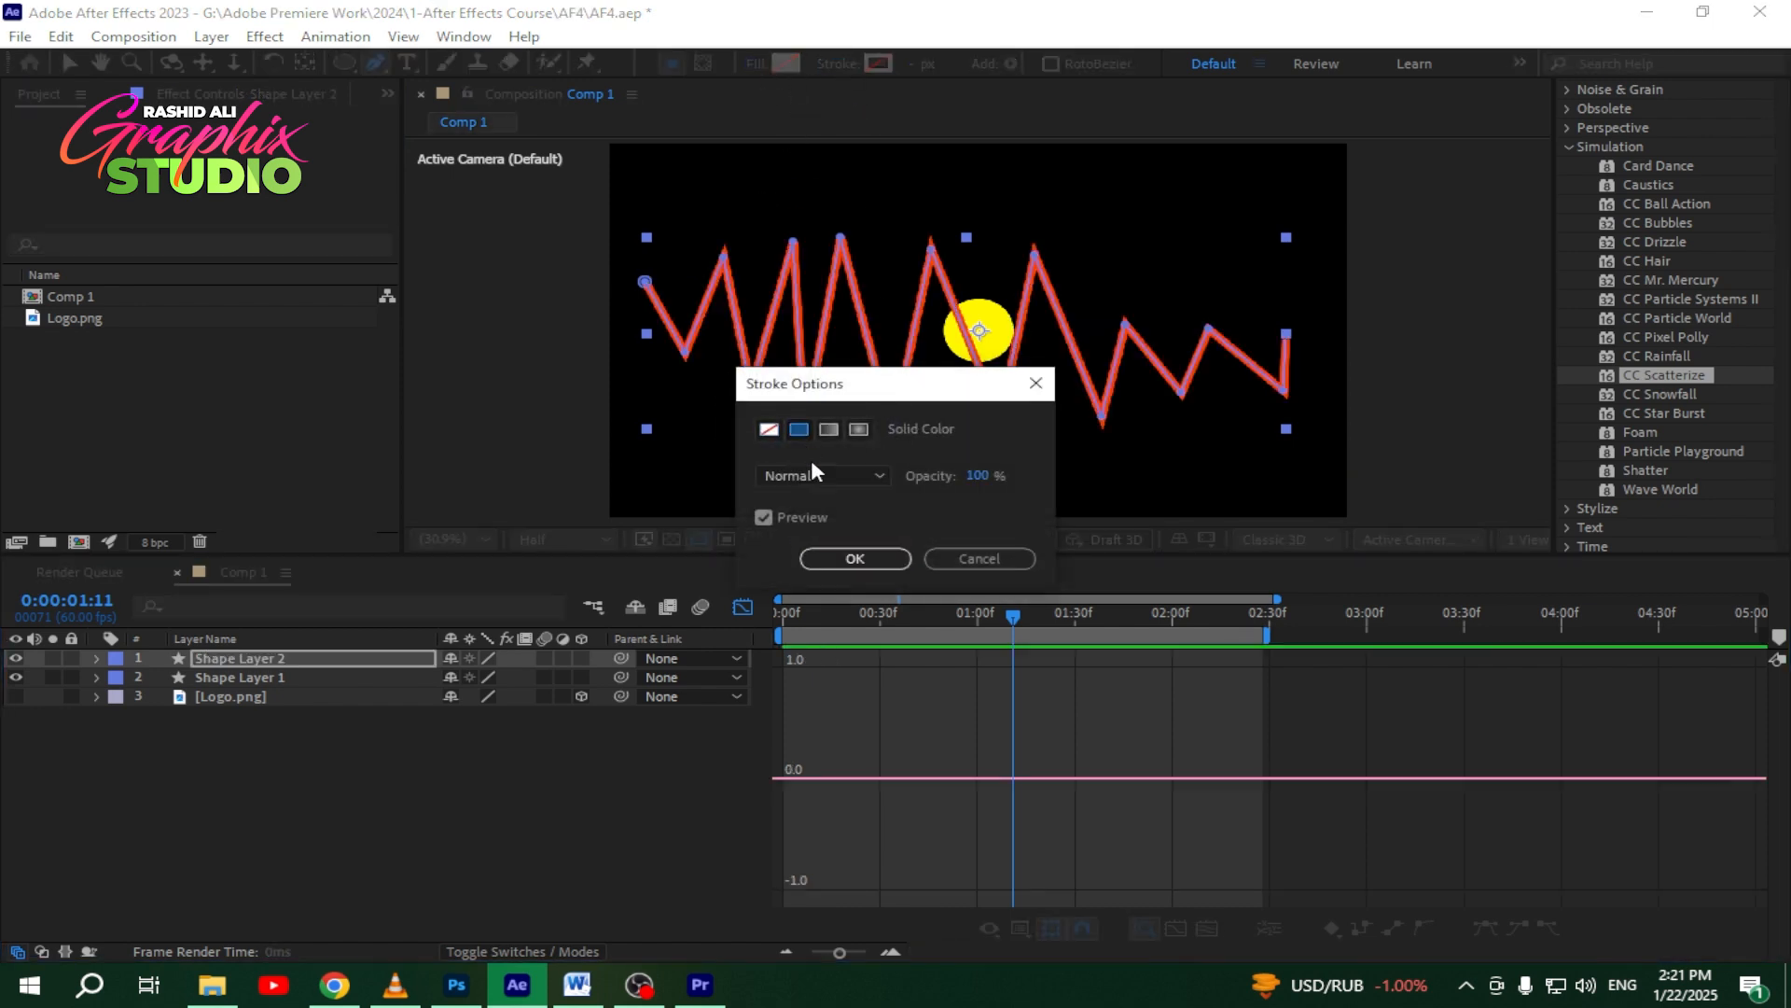
pyautogui.click(855, 558)
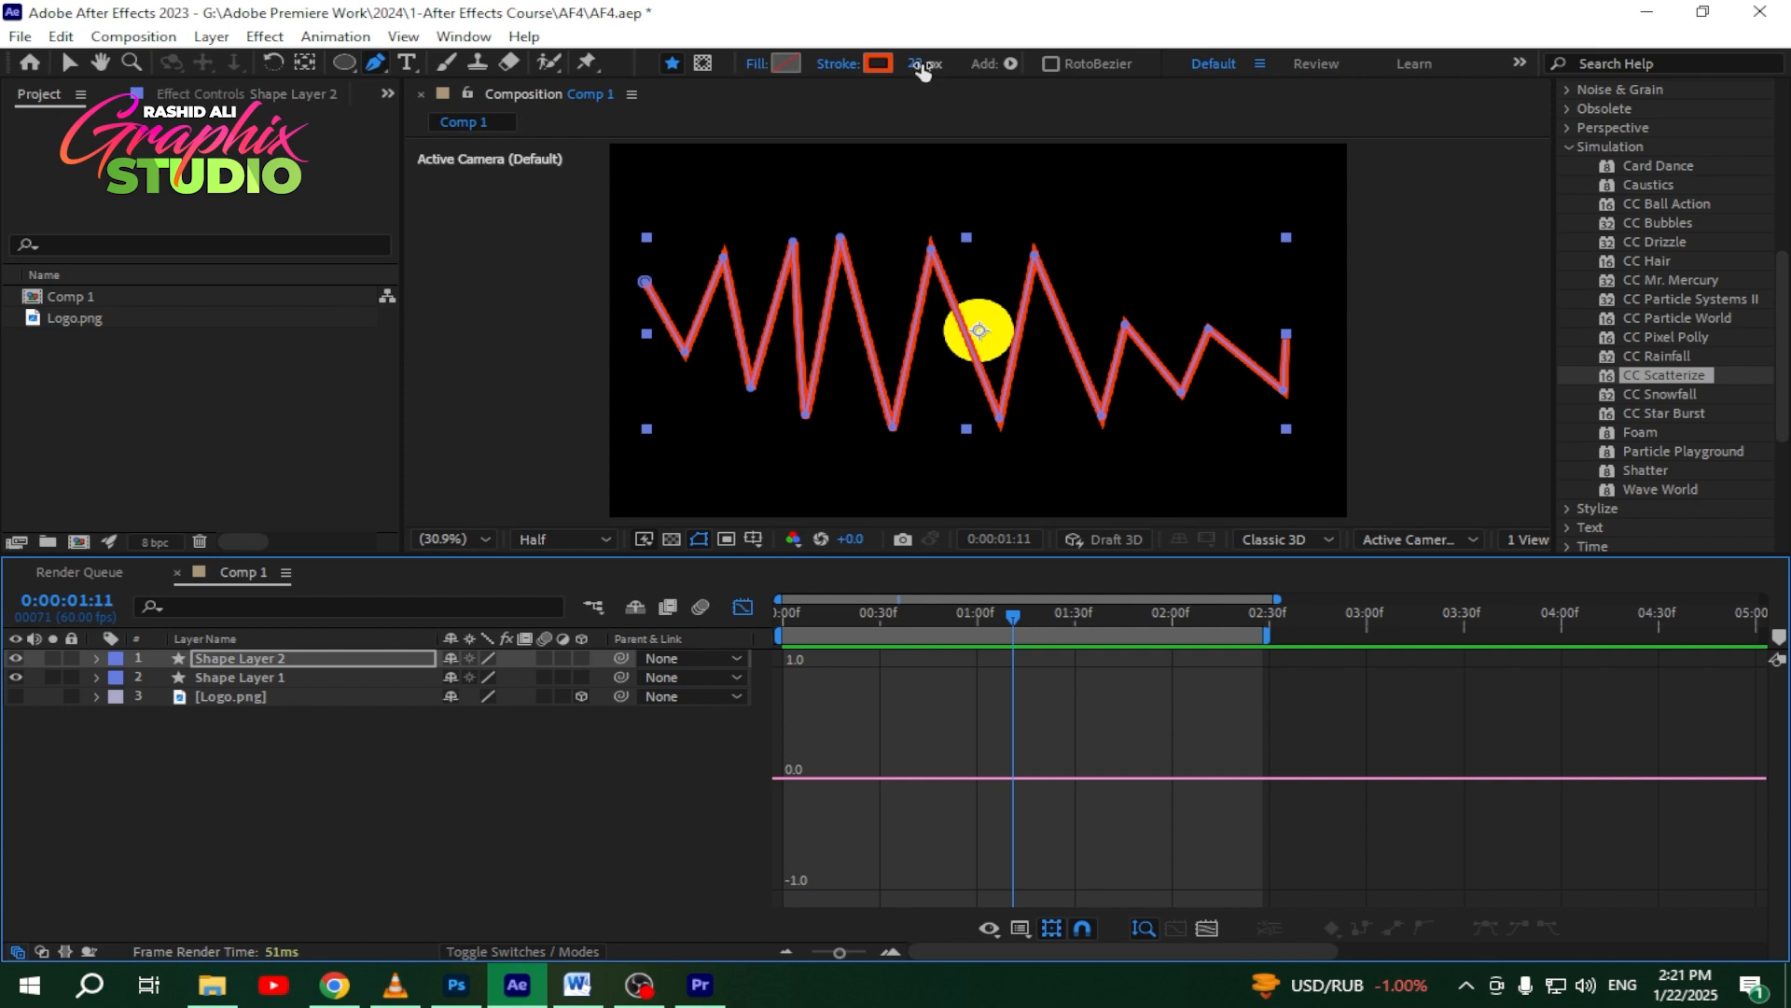
pyautogui.moveTo(924, 64); pyautogui.dragTo(910, 65)
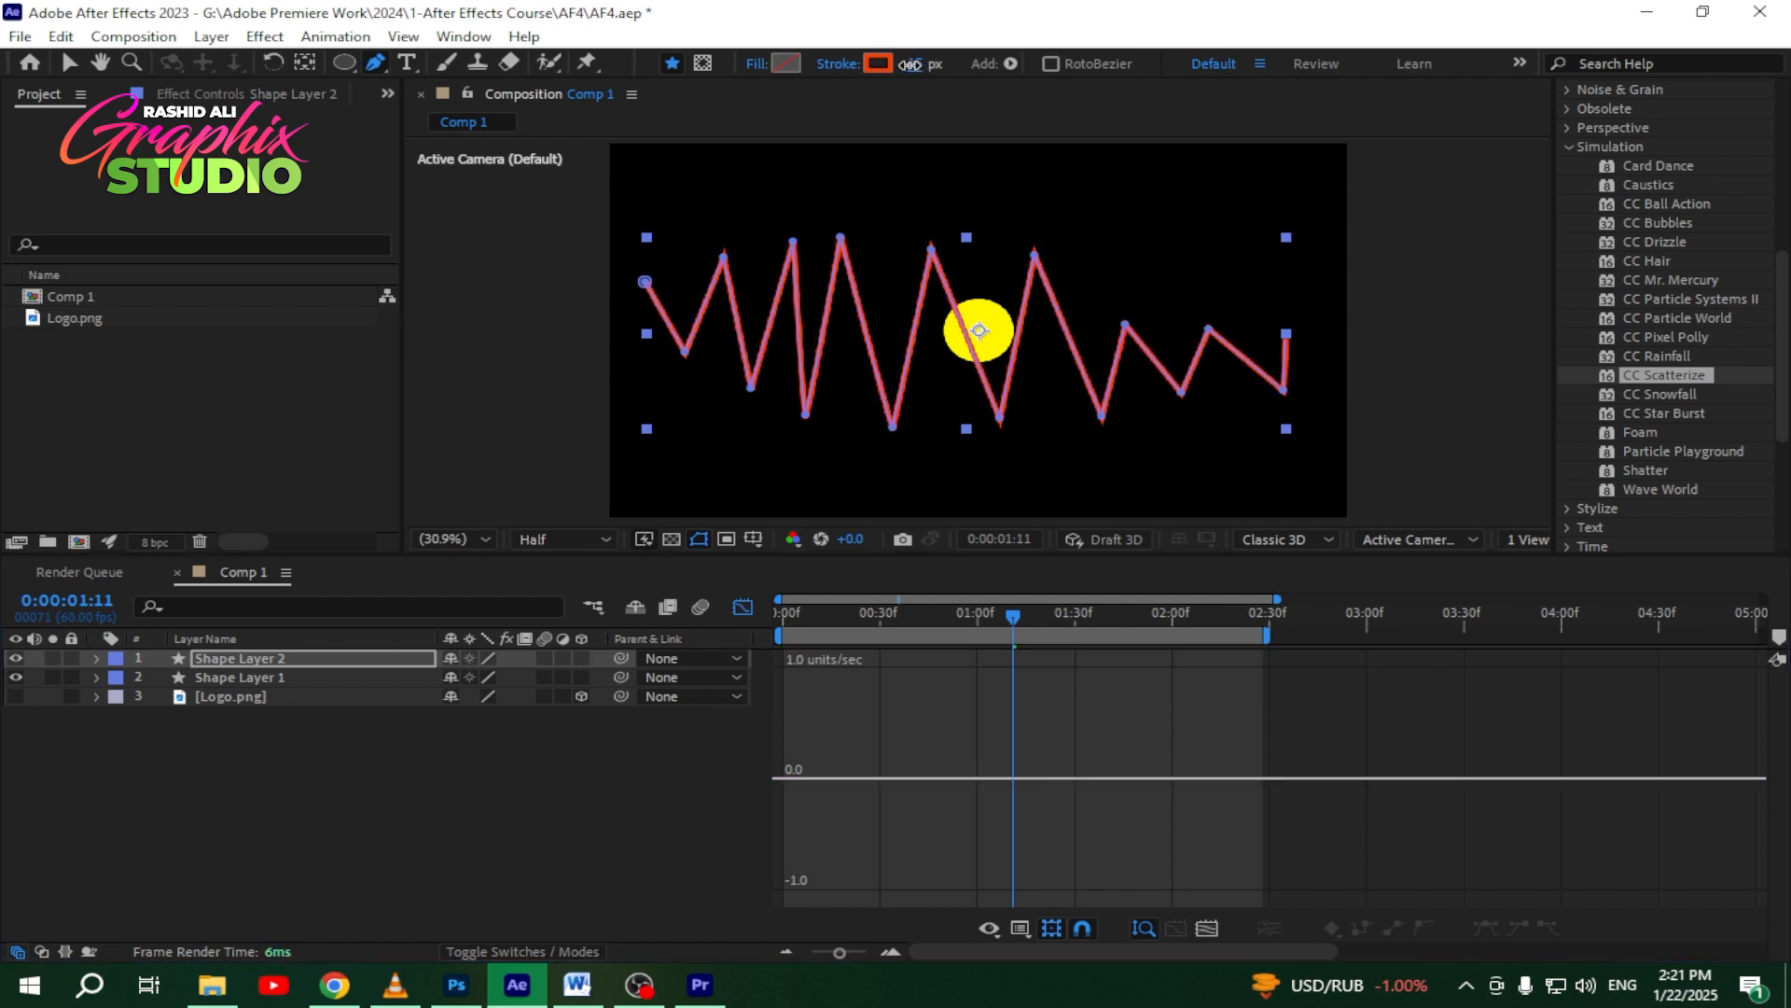
pyautogui.click(403, 726)
# Step: Rename the yellow circle's layer as "round shape"
pyautogui.click(277, 677)
pyautogui.rightClick(279, 679)
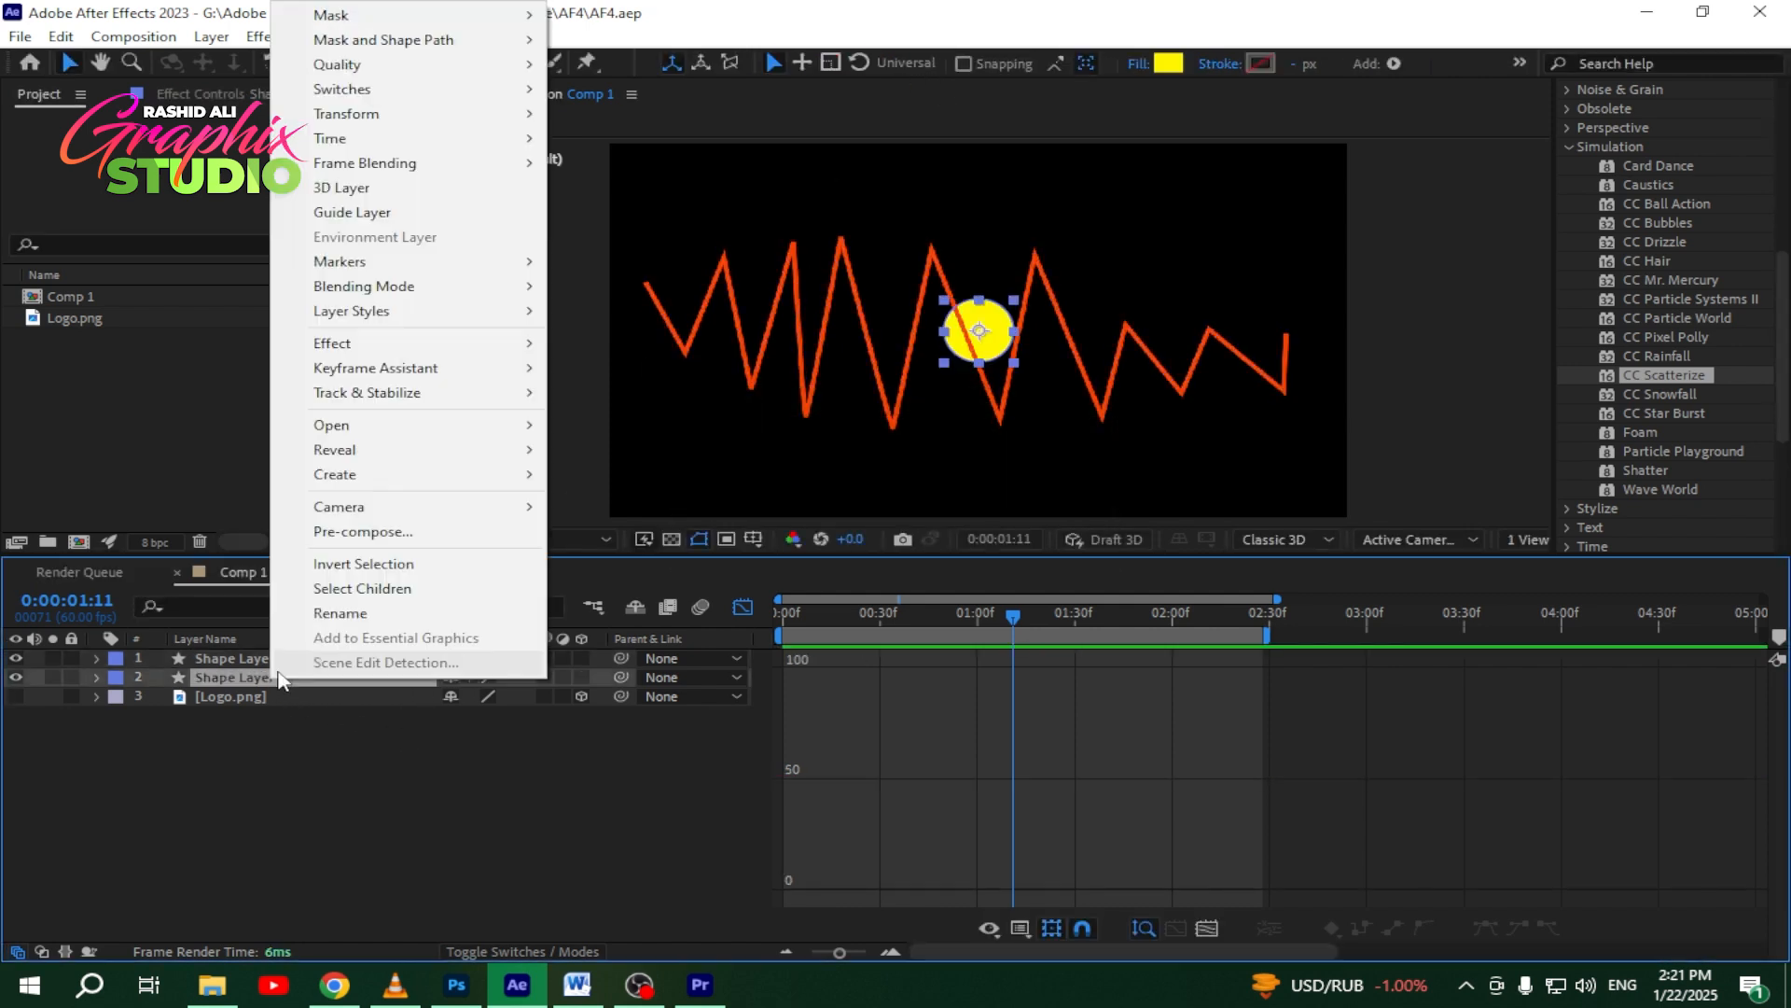
pyautogui.click(325, 614)
pyautogui.write('round shape')
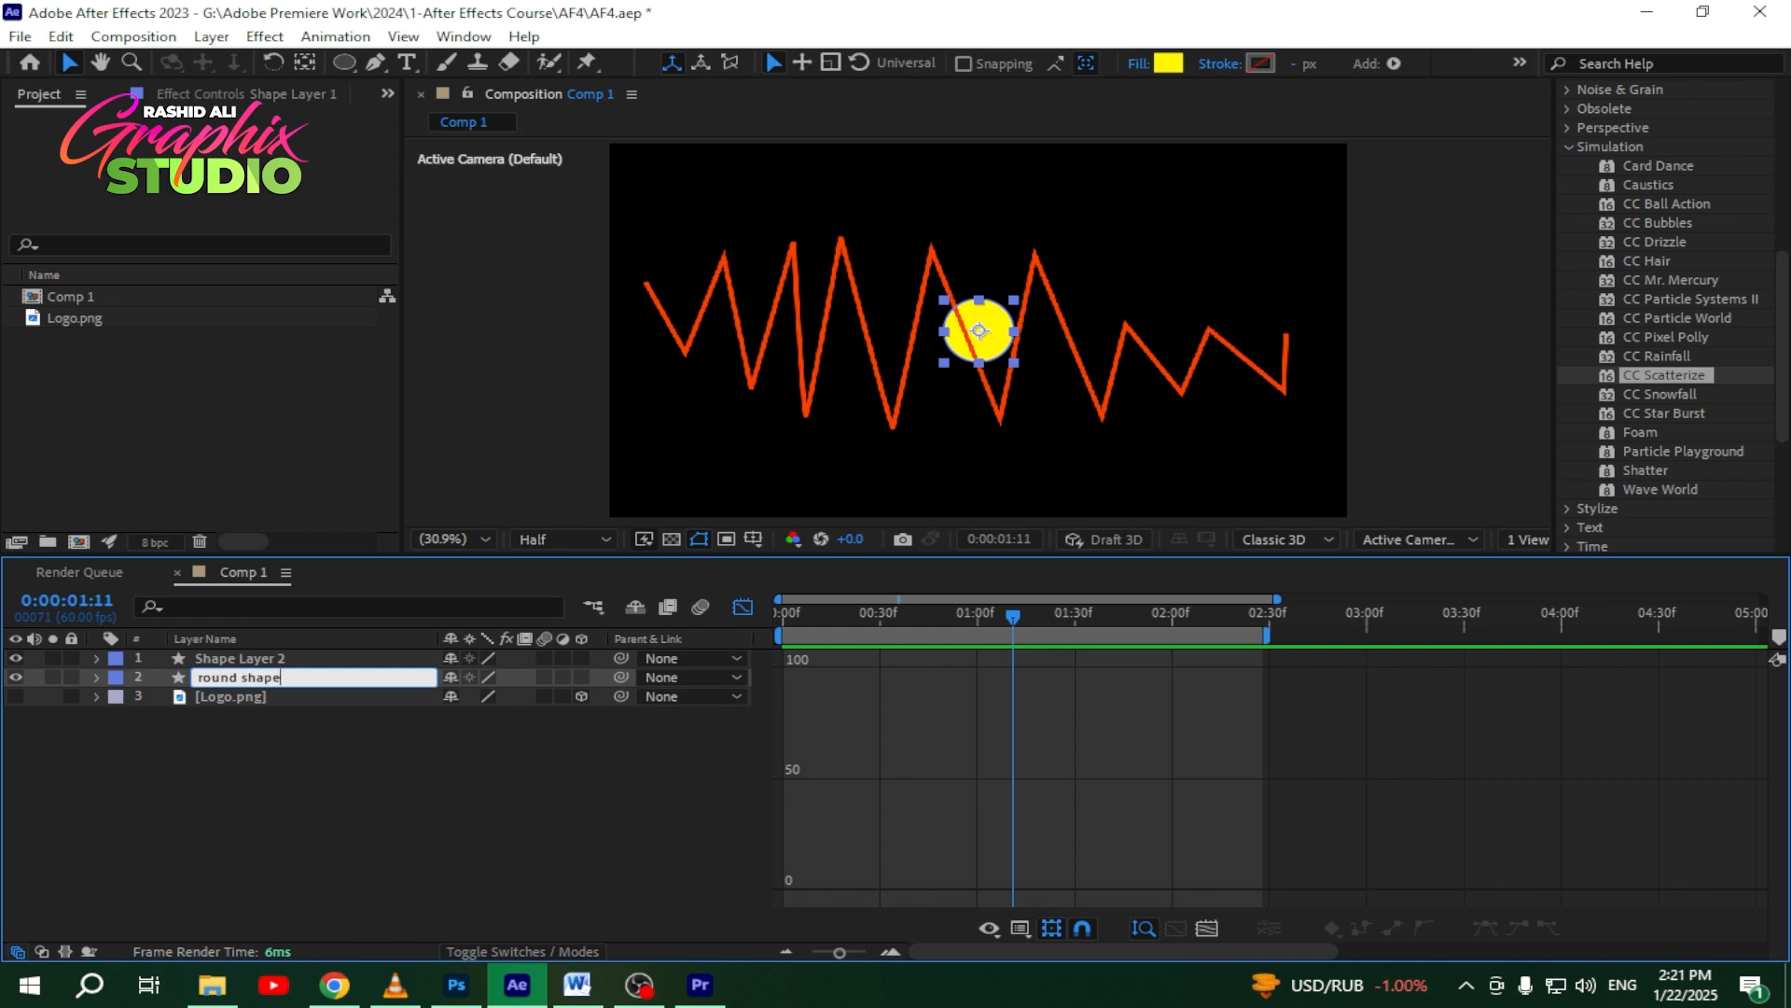
pyautogui.press('Return')
# Step: Rename the zigzag's layer as "path"
pyautogui.click(272, 658)
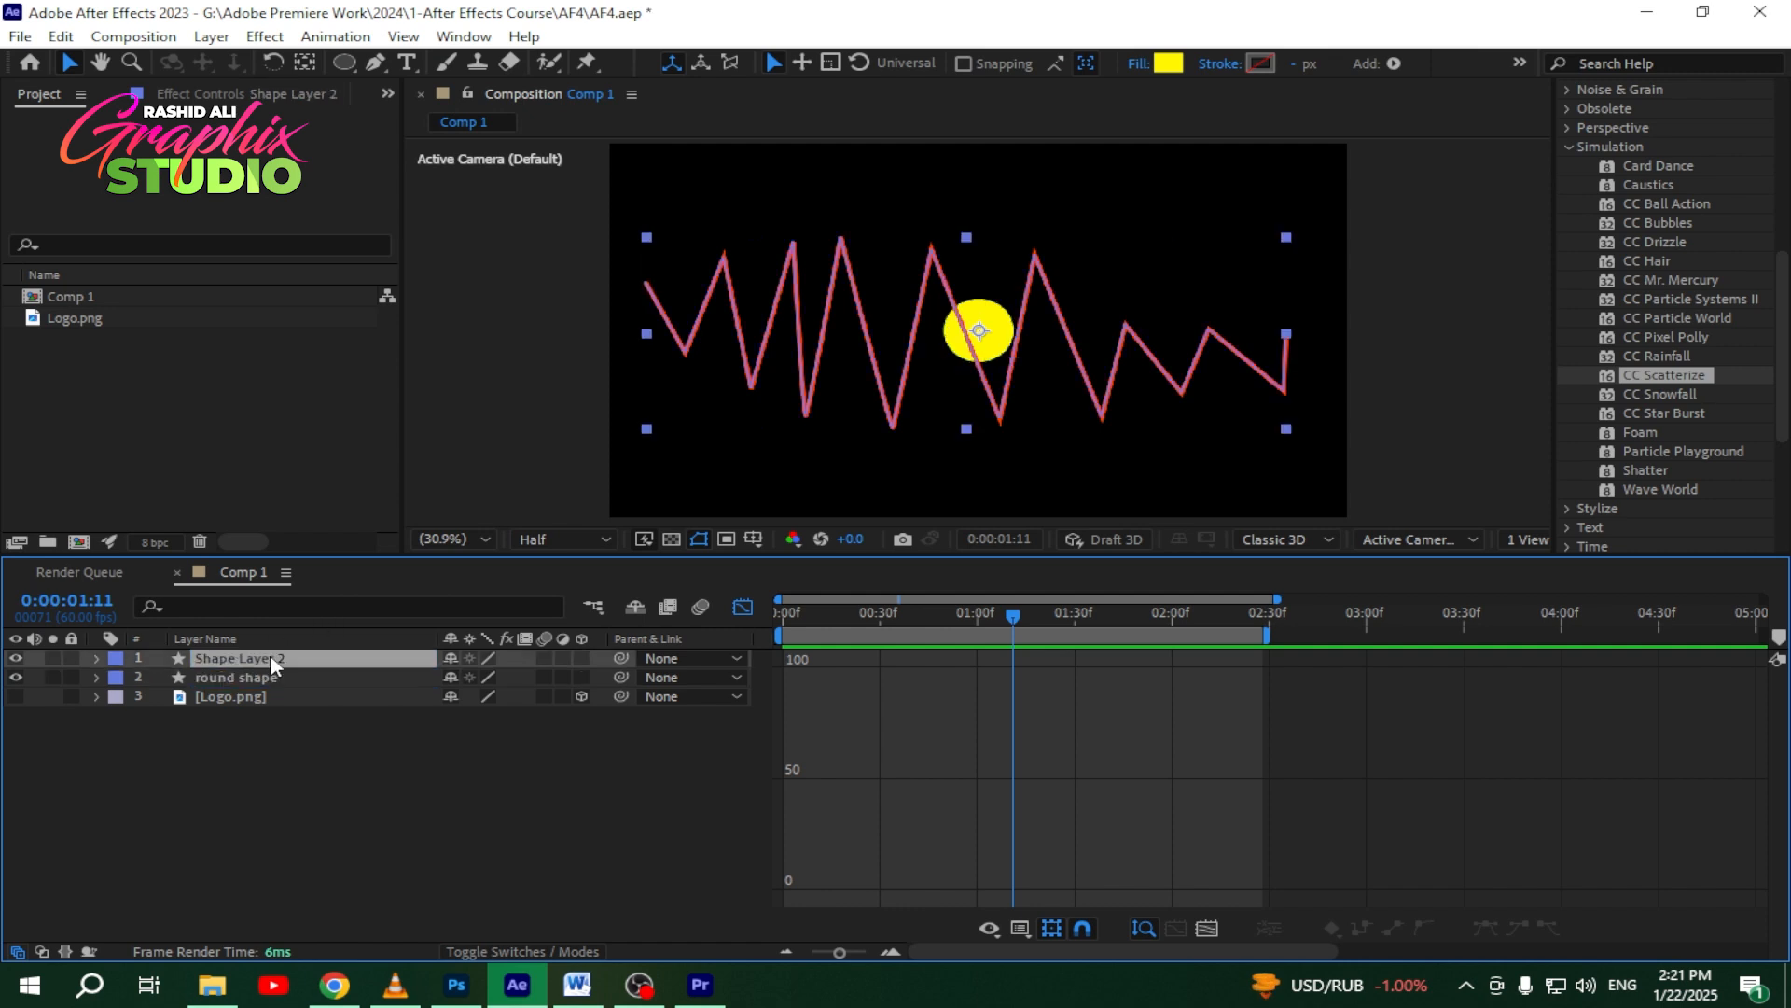
pyautogui.rightClick(271, 658)
pyautogui.rightClick(234, 658)
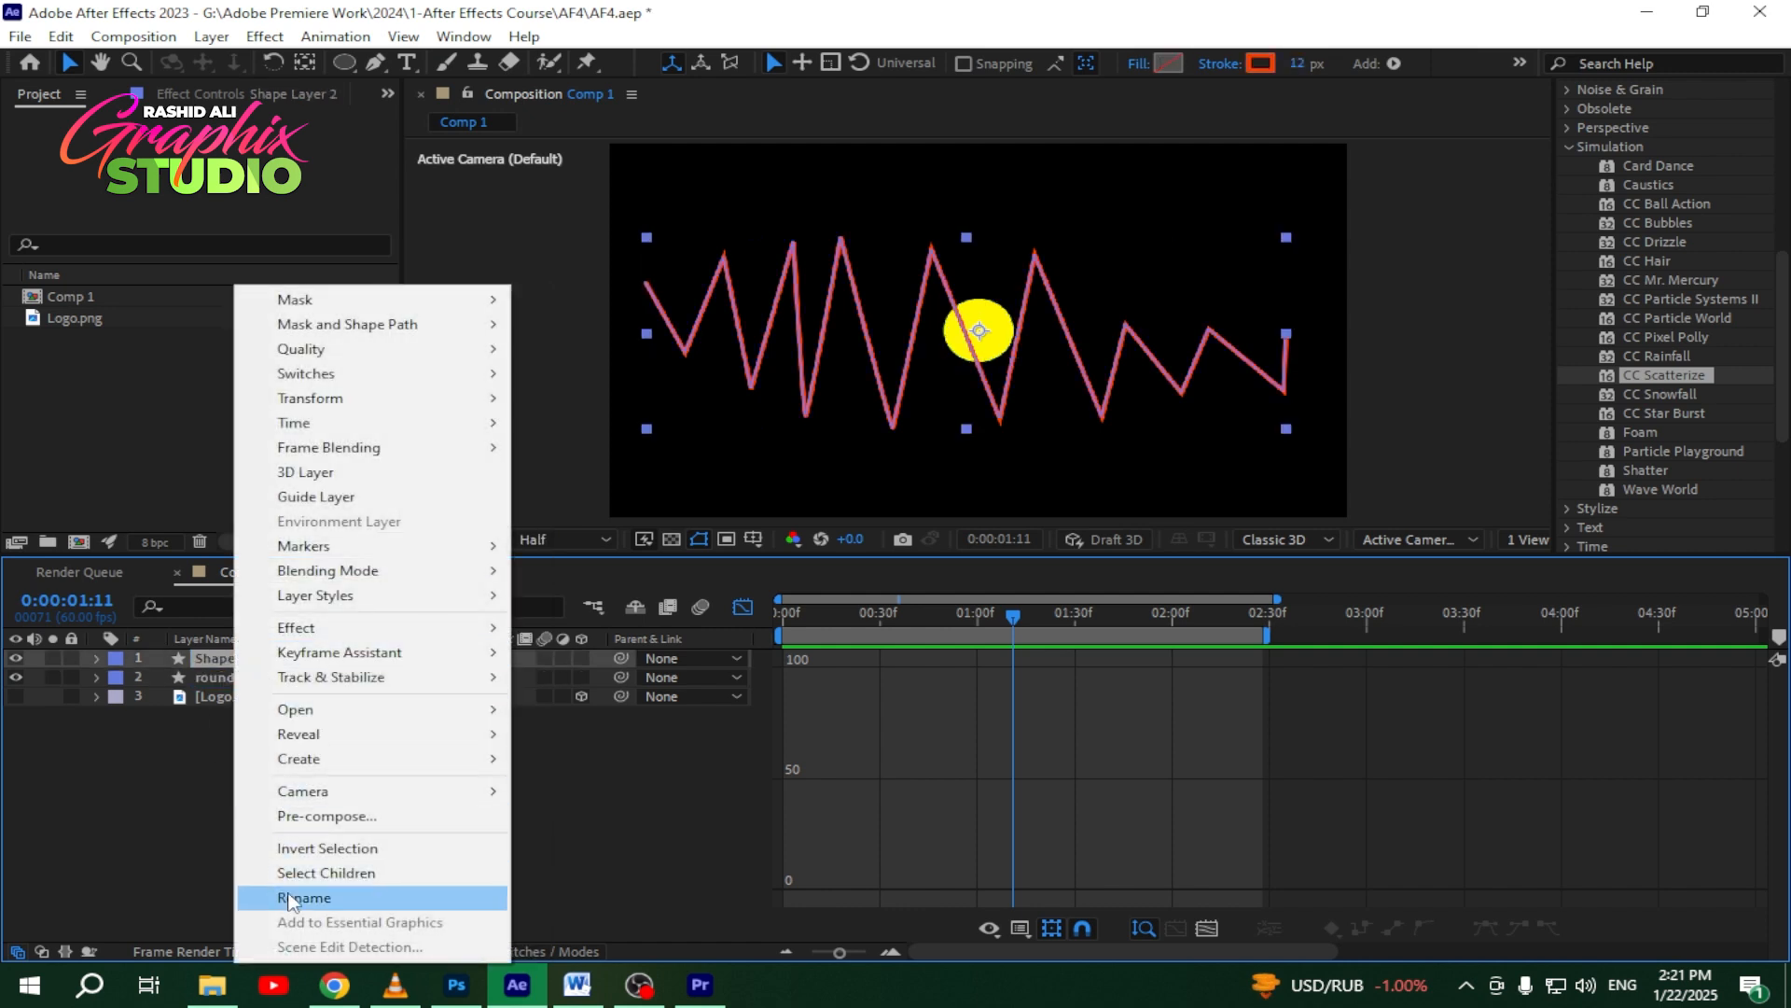
pyautogui.click(298, 897)
pyautogui.write('path')
pyautogui.press('Return')
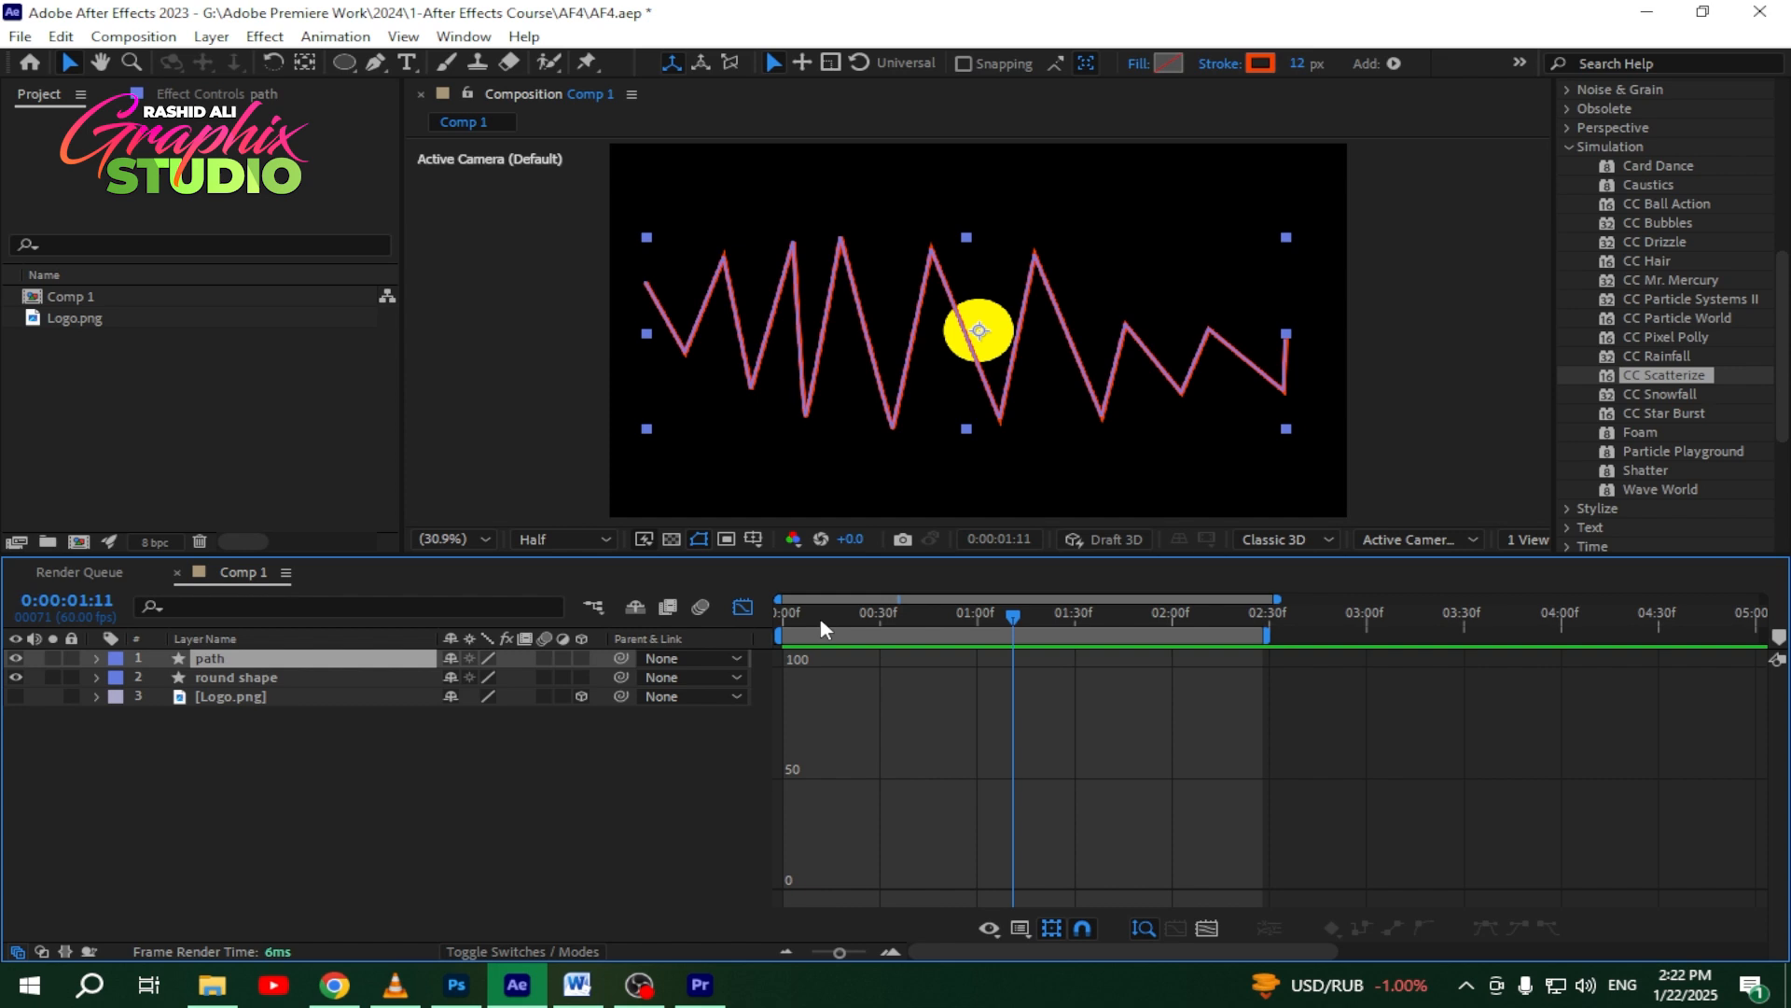
# Step: Hide the graph editor, return to the first frame and move the path layer below the round shape layer
pyautogui.click(744, 608)
pyautogui.press('Home')
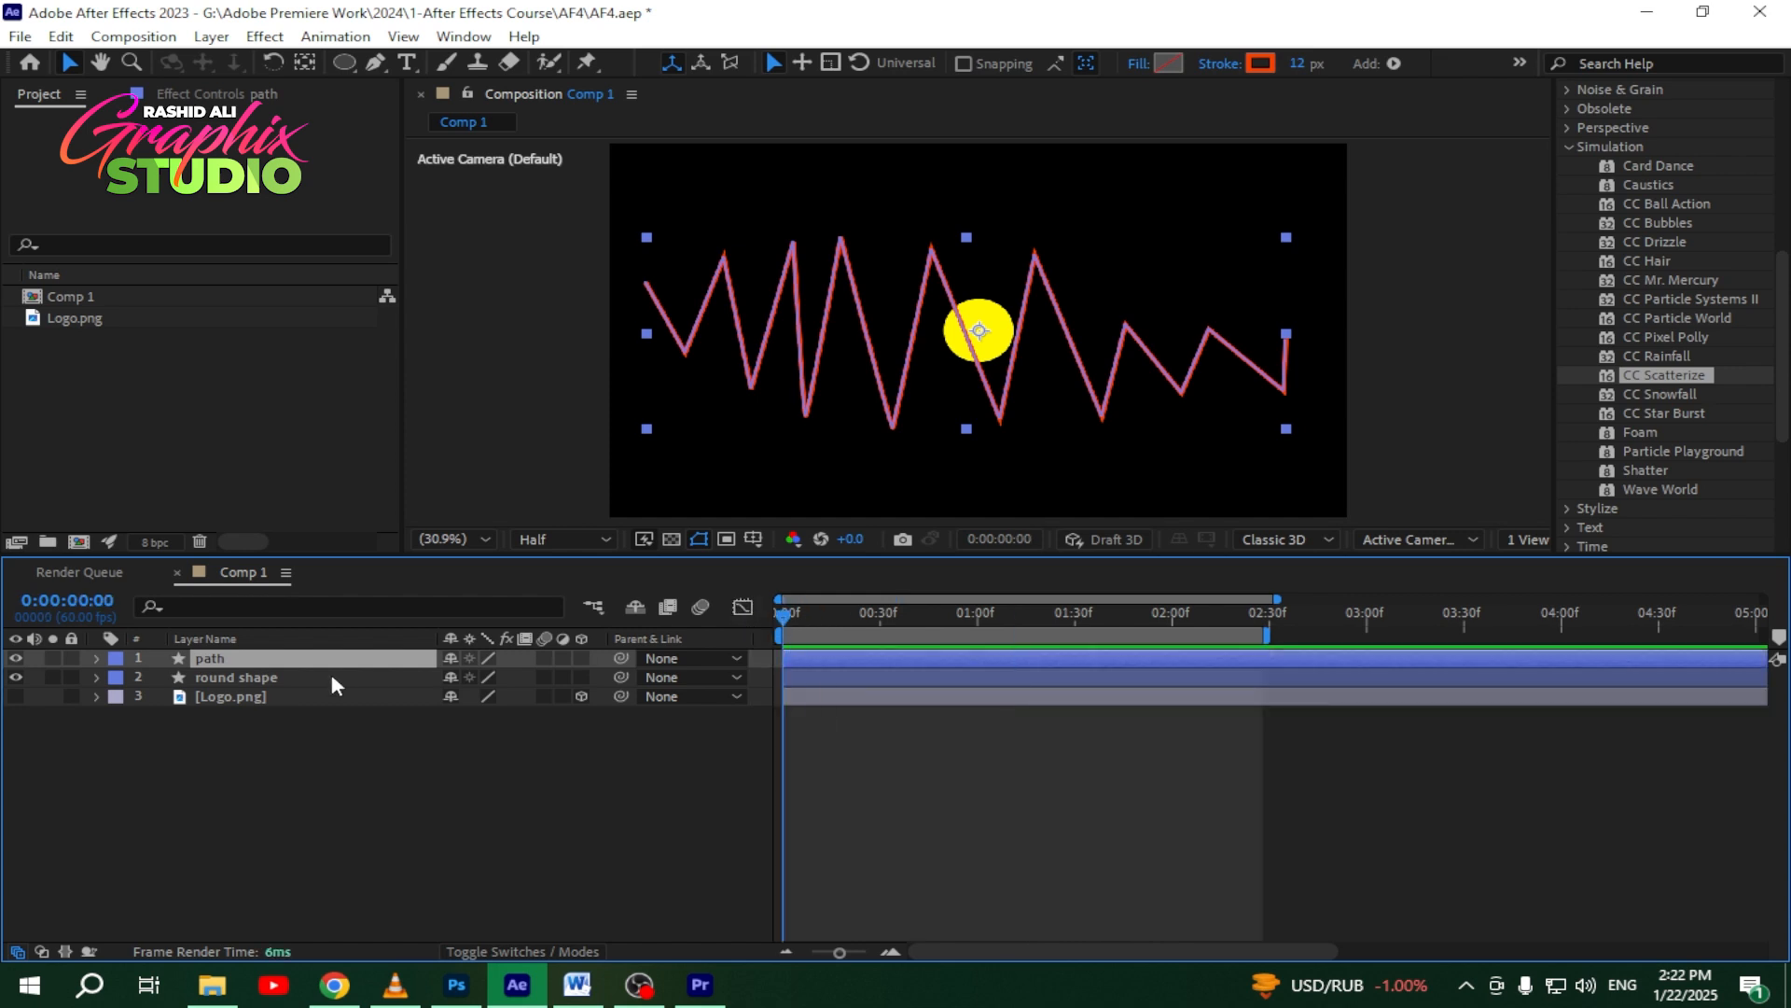
pyautogui.click(237, 677)
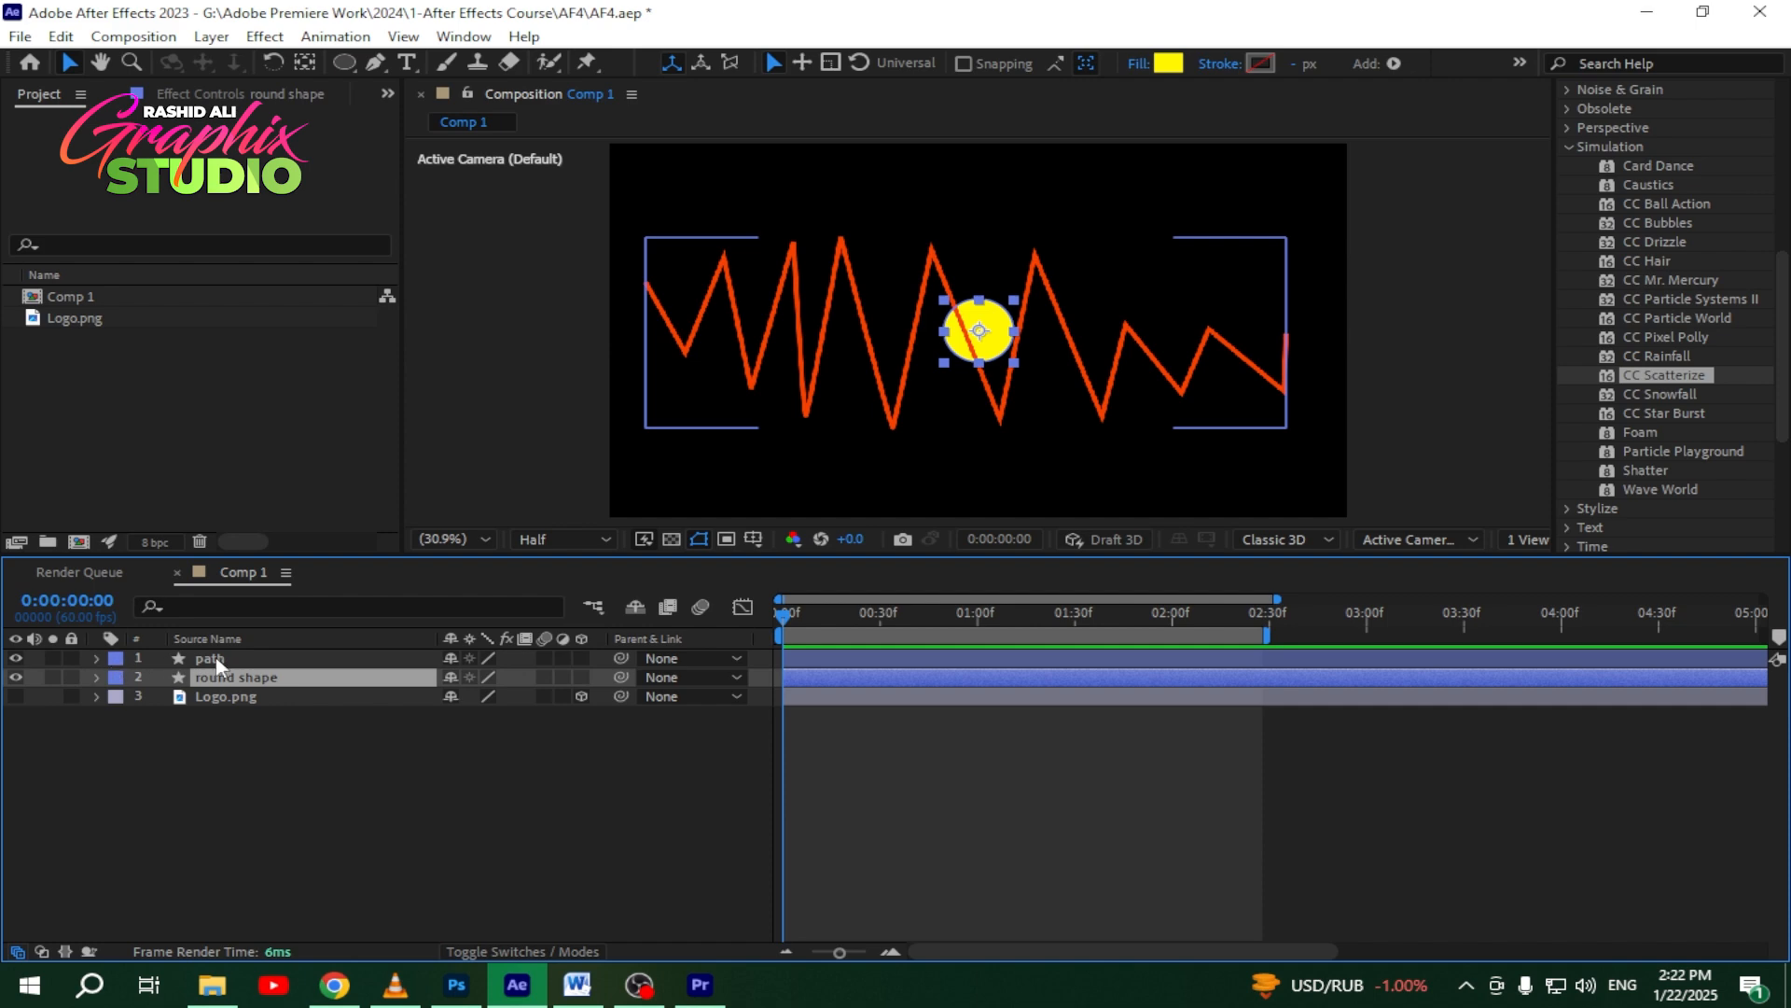
pyautogui.click(138, 657)
pyautogui.click(97, 658)
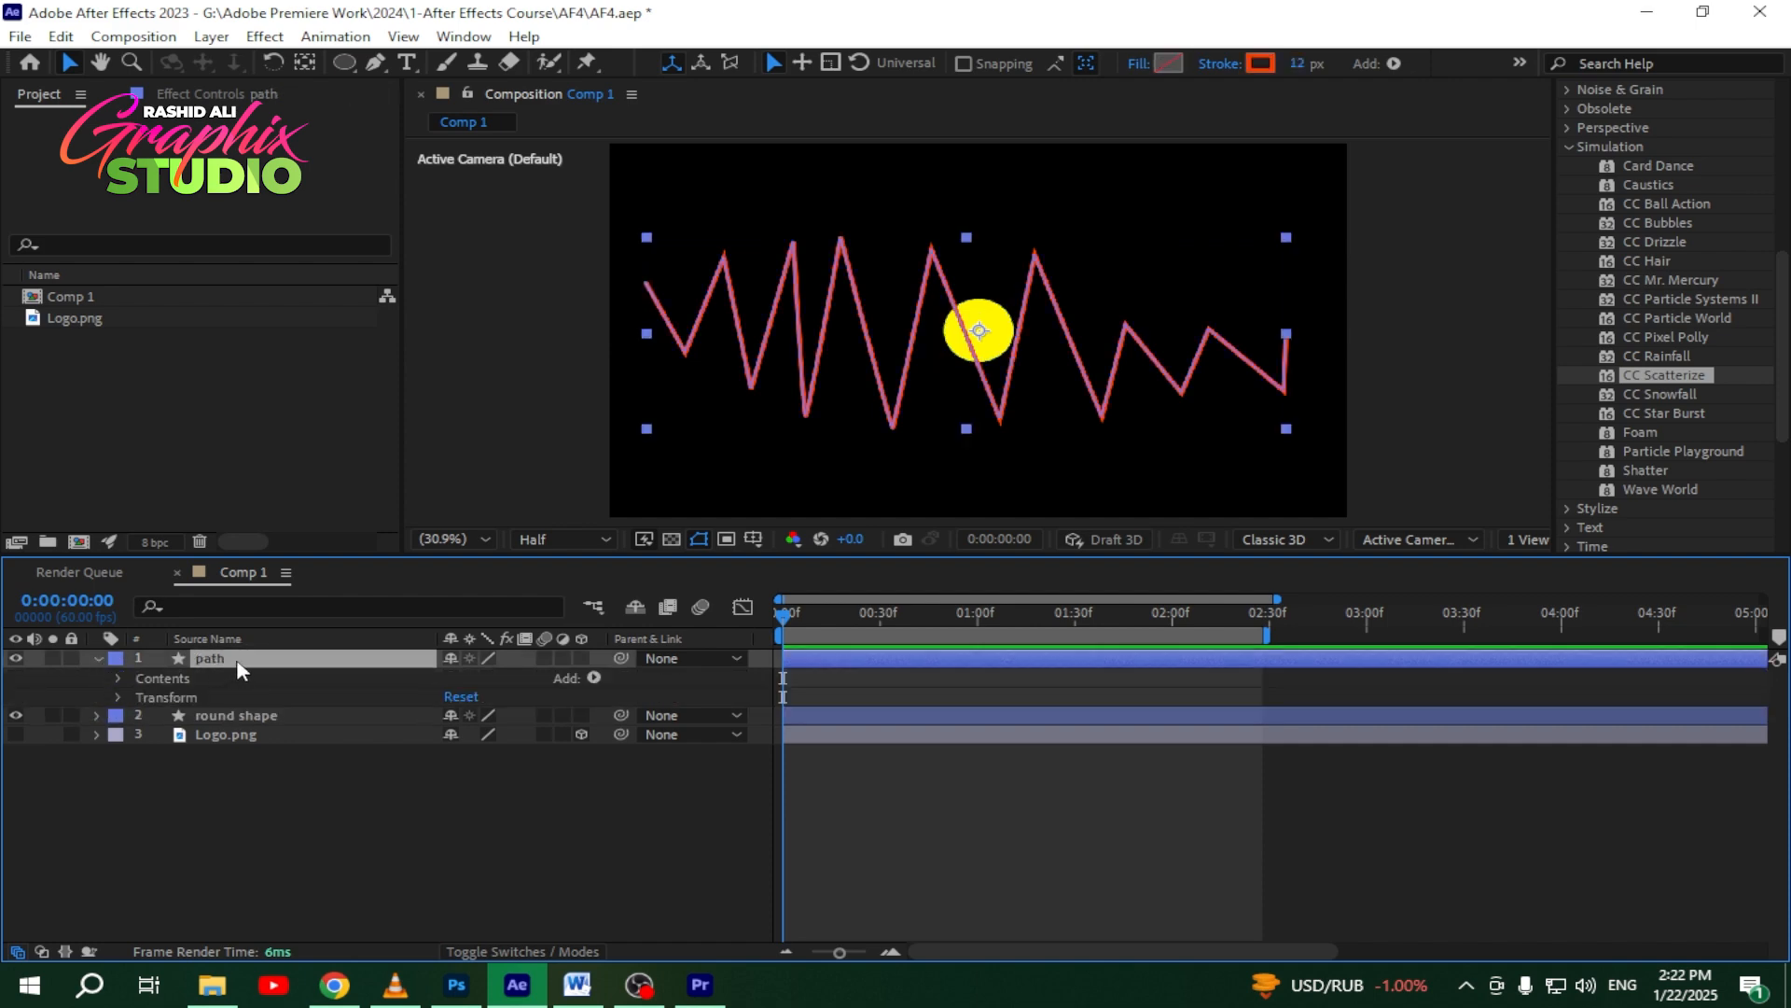
pyautogui.hotkey('ctrl', '[')
# Step: Reveal the Path property of Shape 1 in the path layer and the Position property of the round shape layer
pyautogui.click(113, 694)
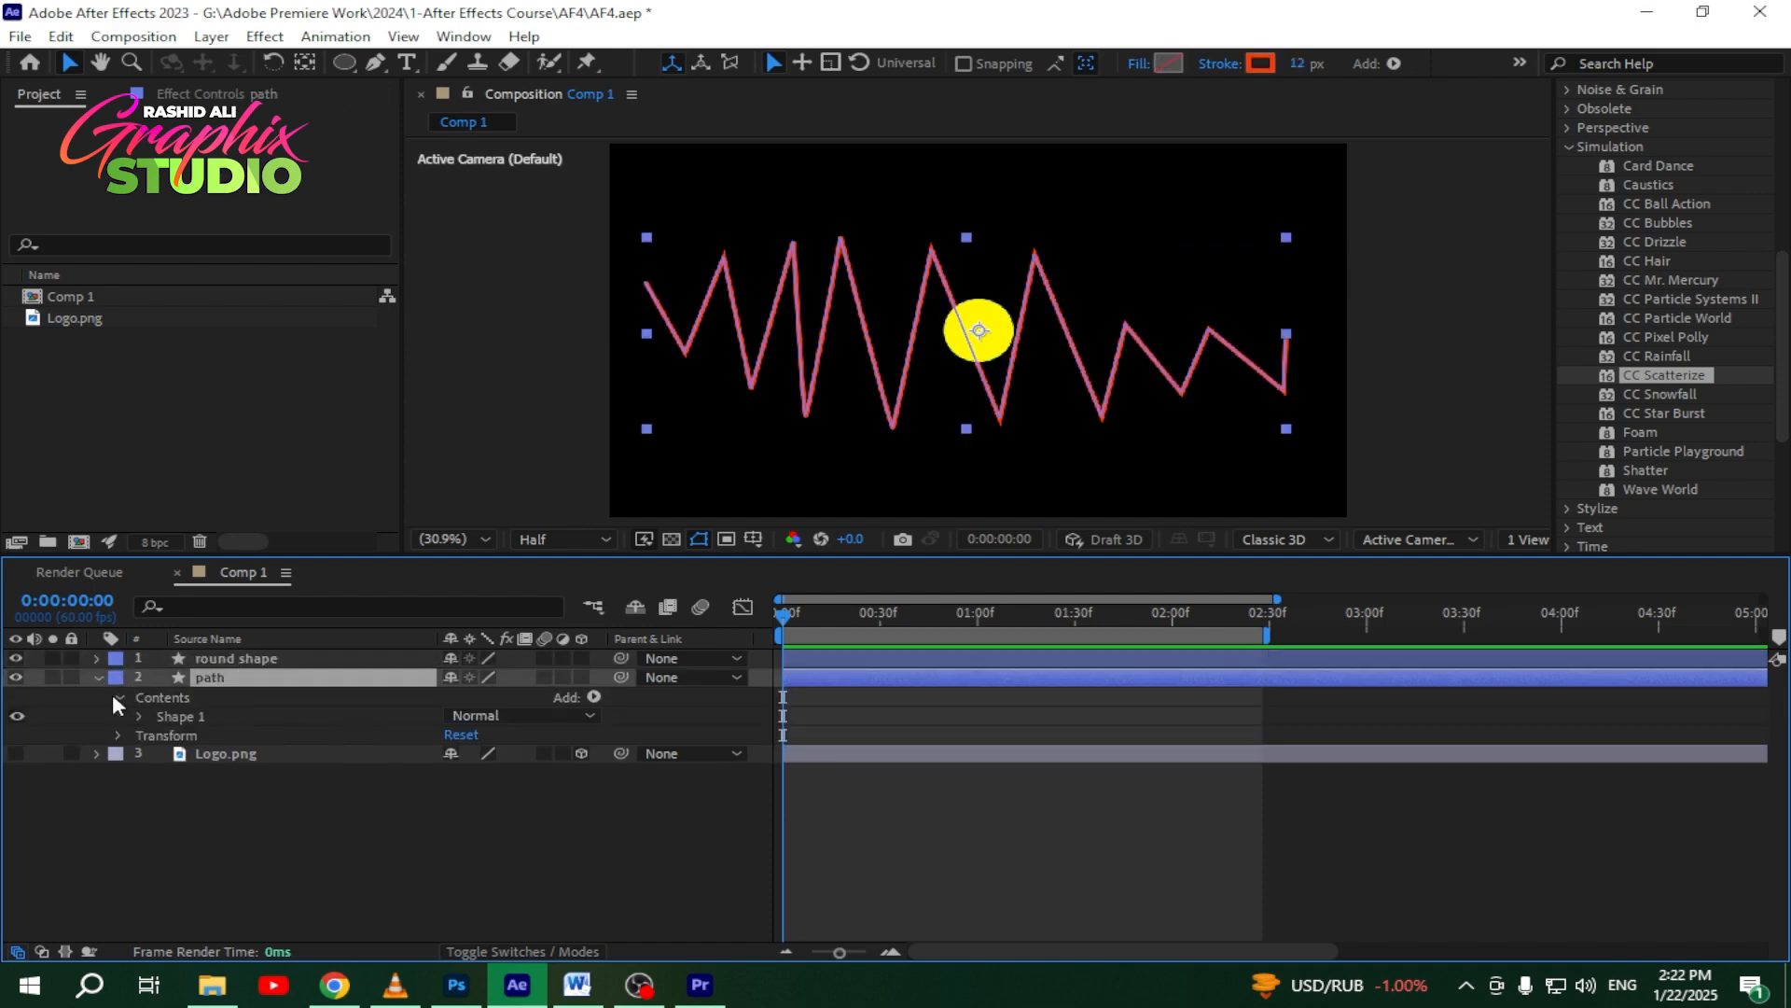
pyautogui.click(140, 714)
pyautogui.click(181, 734)
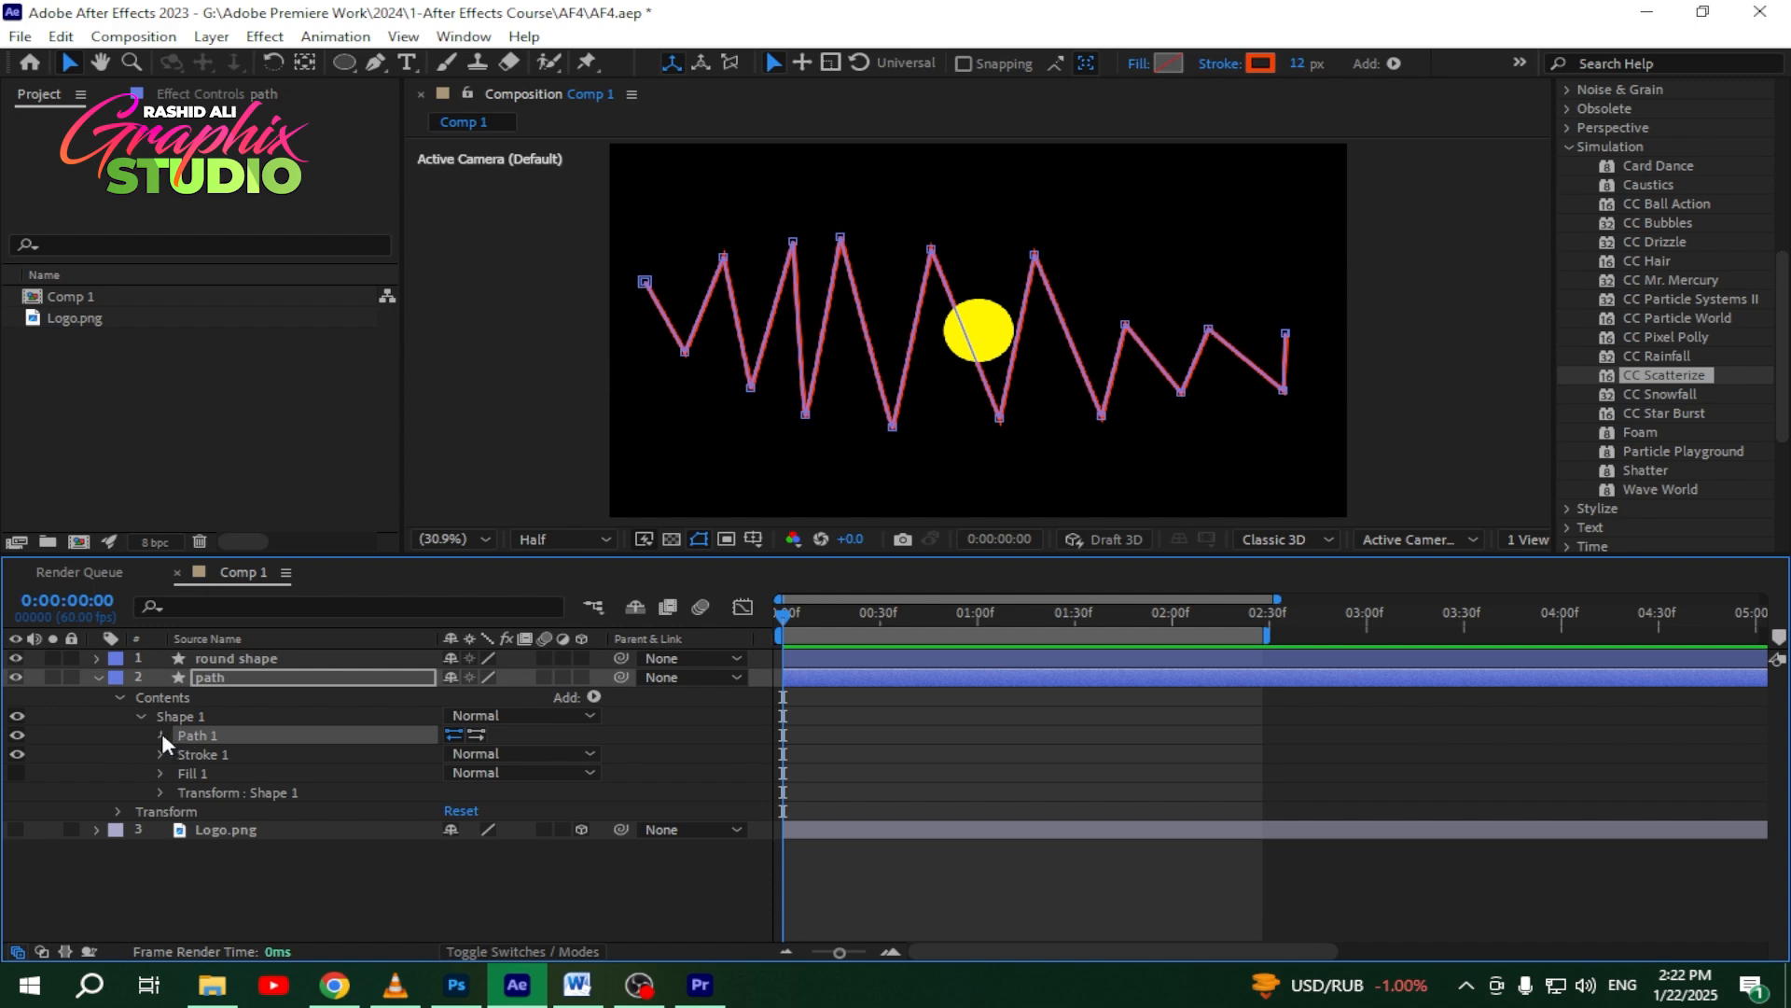
pyautogui.click(161, 734)
pyautogui.click(228, 659)
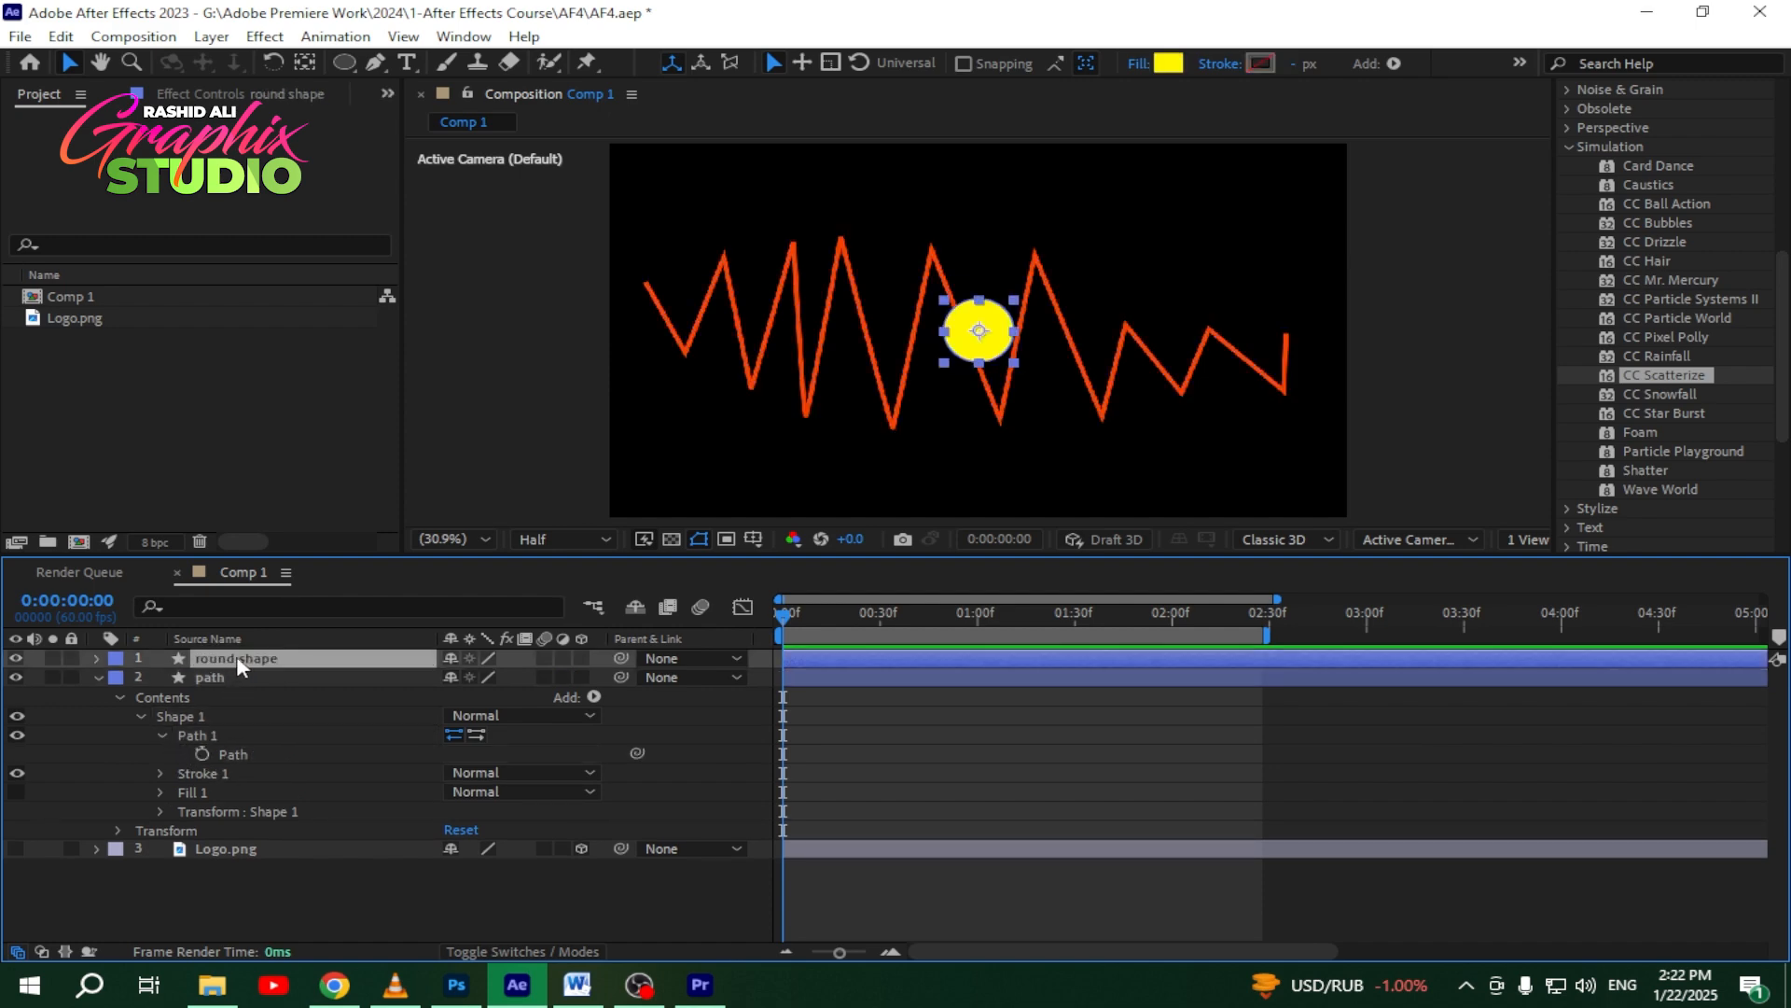
pyautogui.press('p')
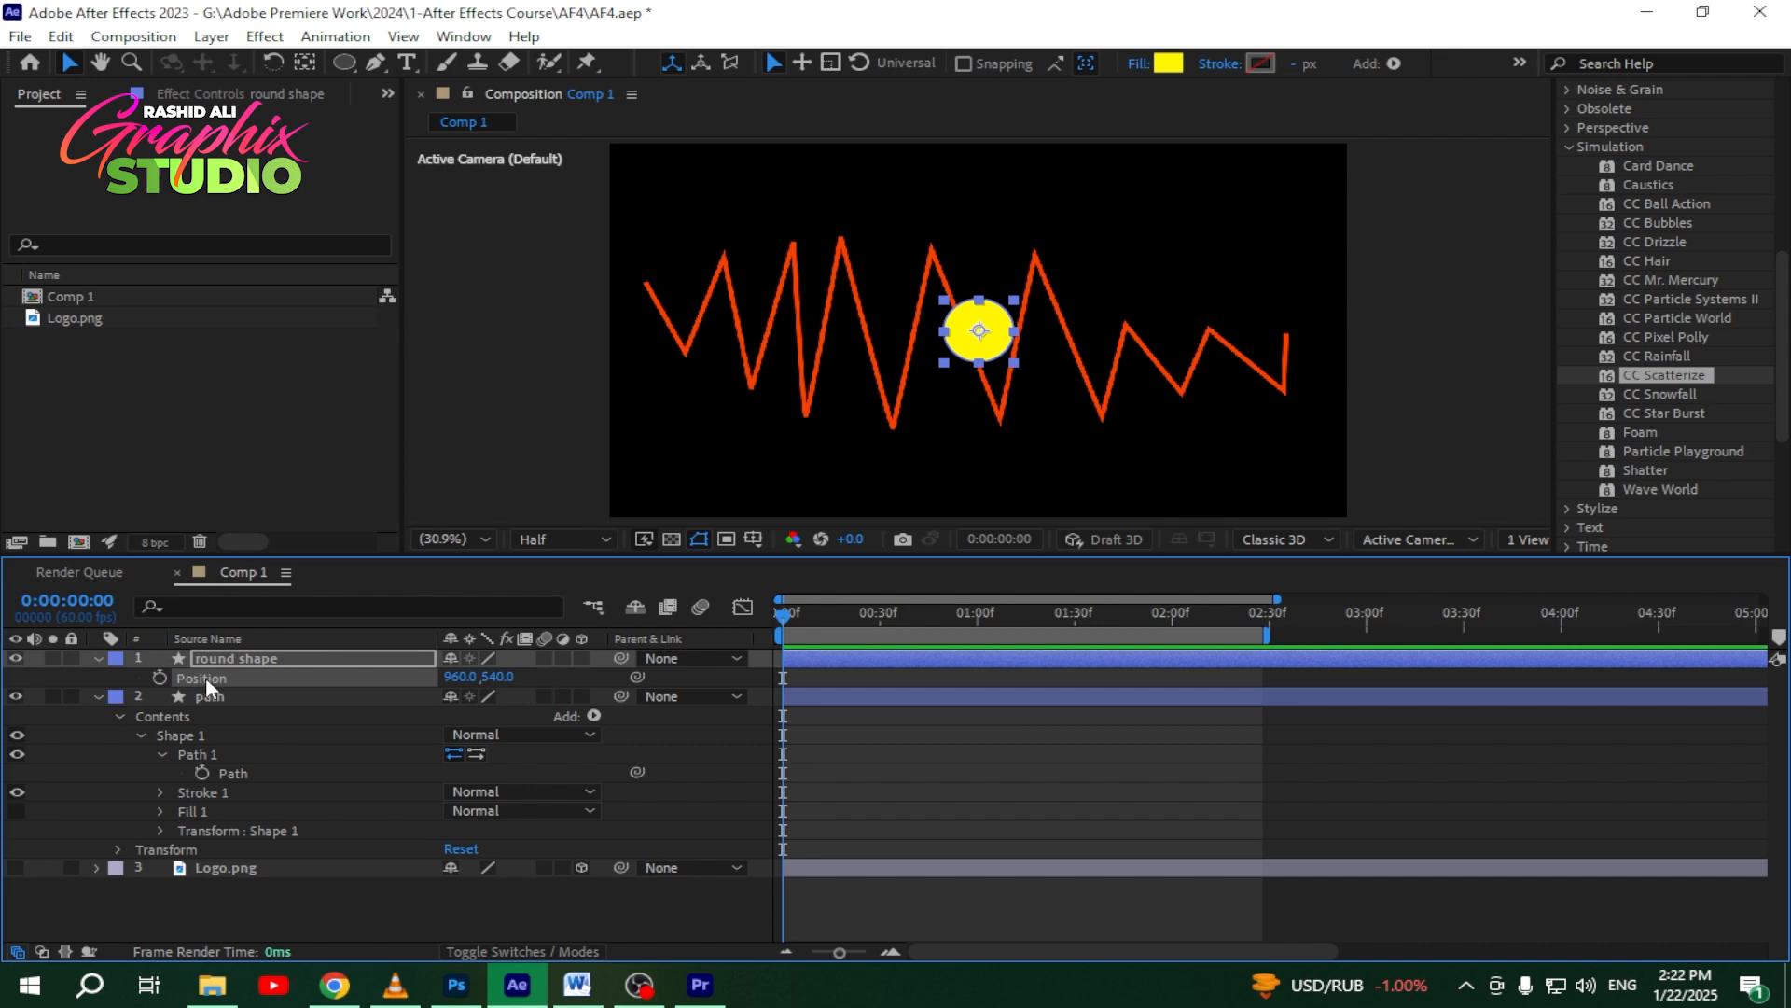
# Step: Copy the zigzag's Path property and paste it into the round shape layer's Position at the first frame
pyautogui.click(235, 733)
pyautogui.click(231, 772)
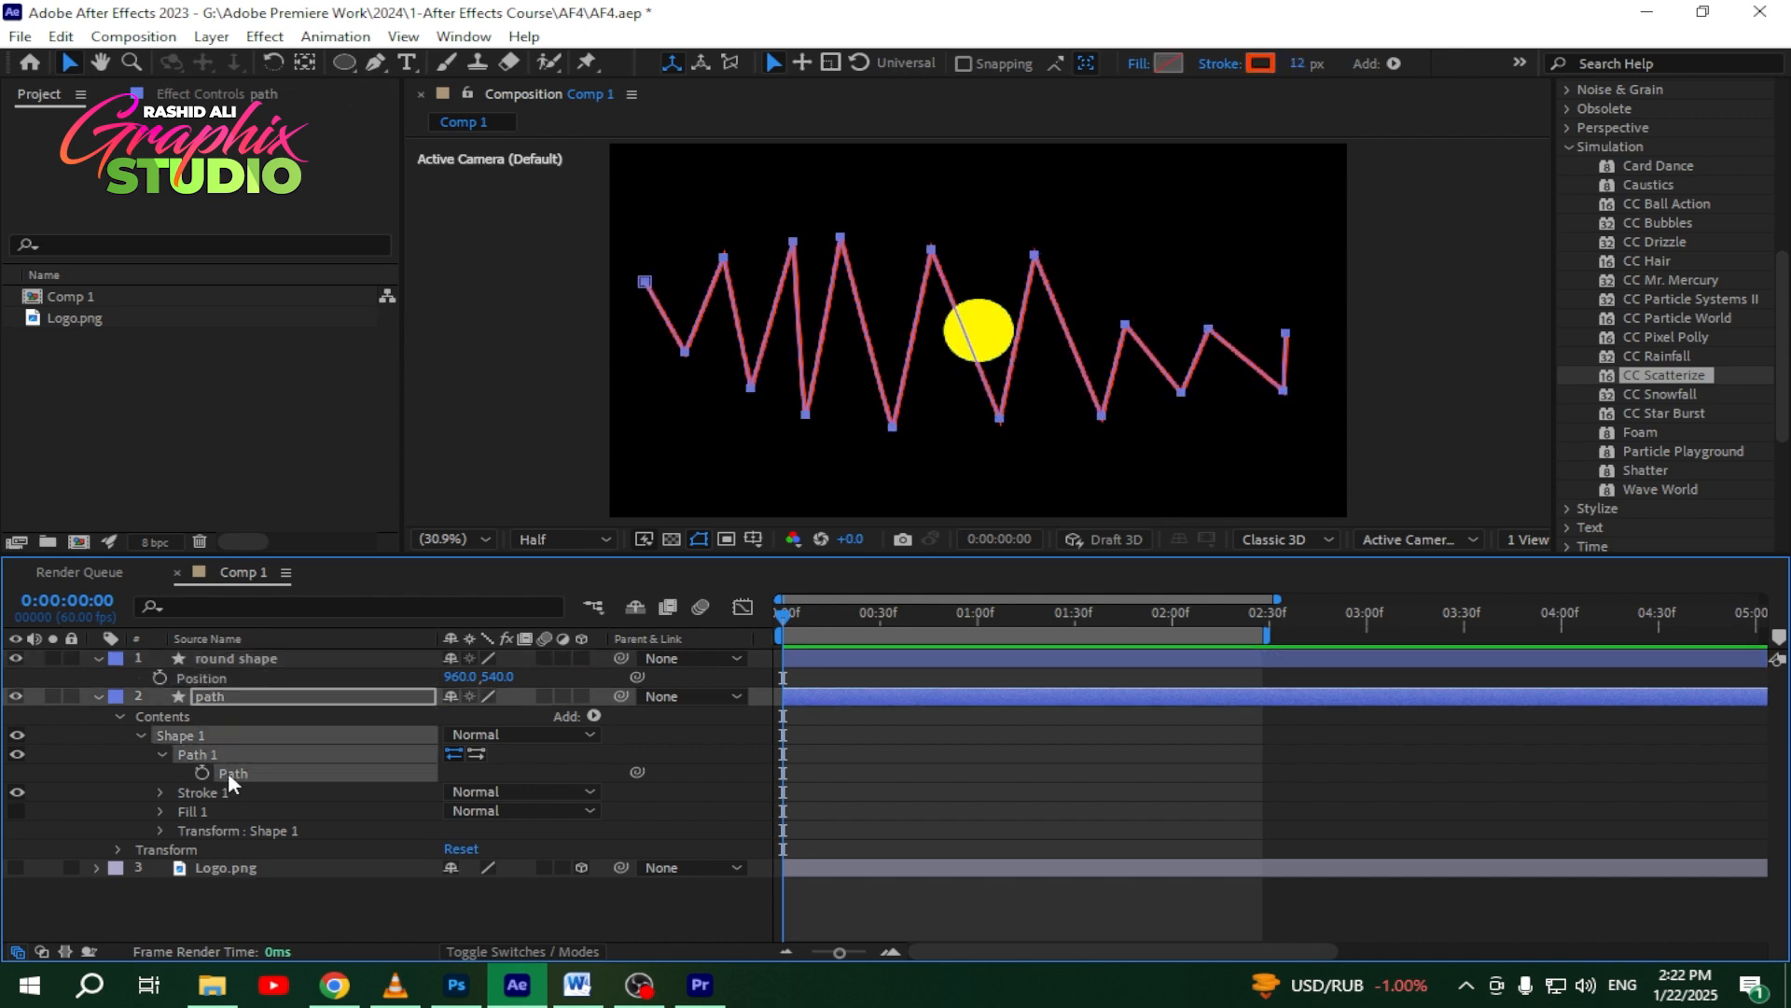
pyautogui.moveTo(816, 616); pyautogui.dragTo(737, 612)
pyautogui.click(271, 811)
pyautogui.click(255, 772)
pyautogui.click(221, 672)
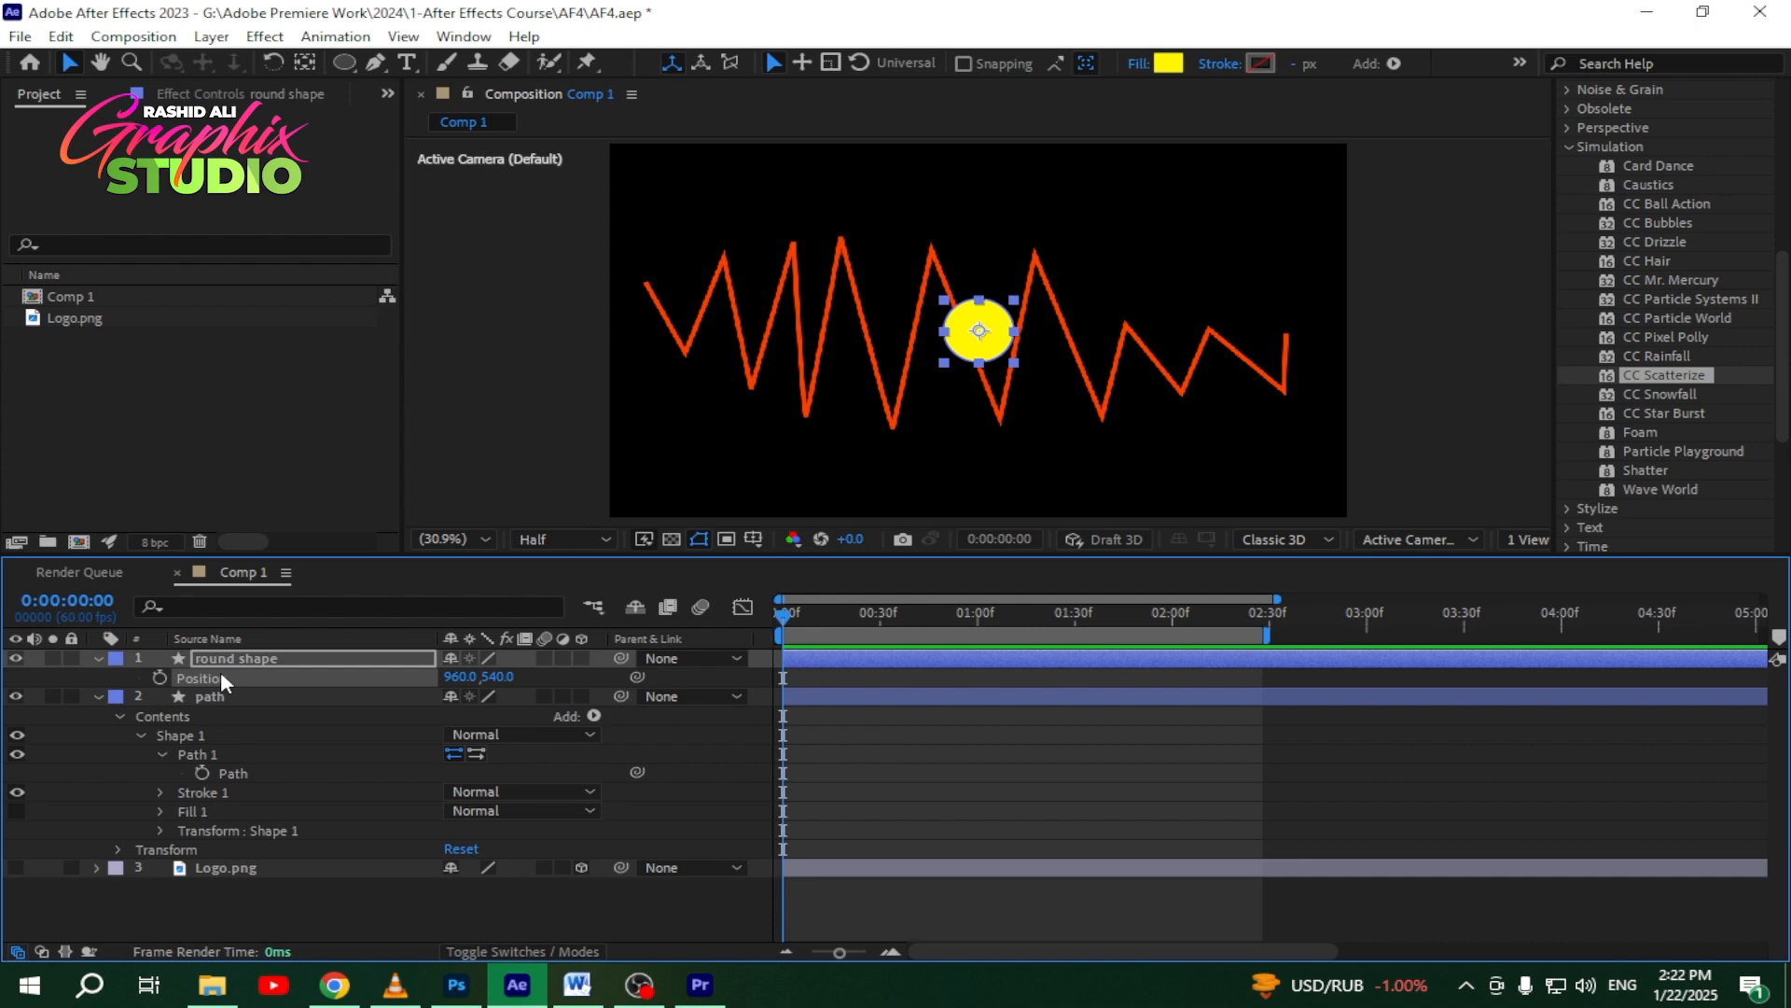
pyautogui.hotkey('ctrl', 'v')
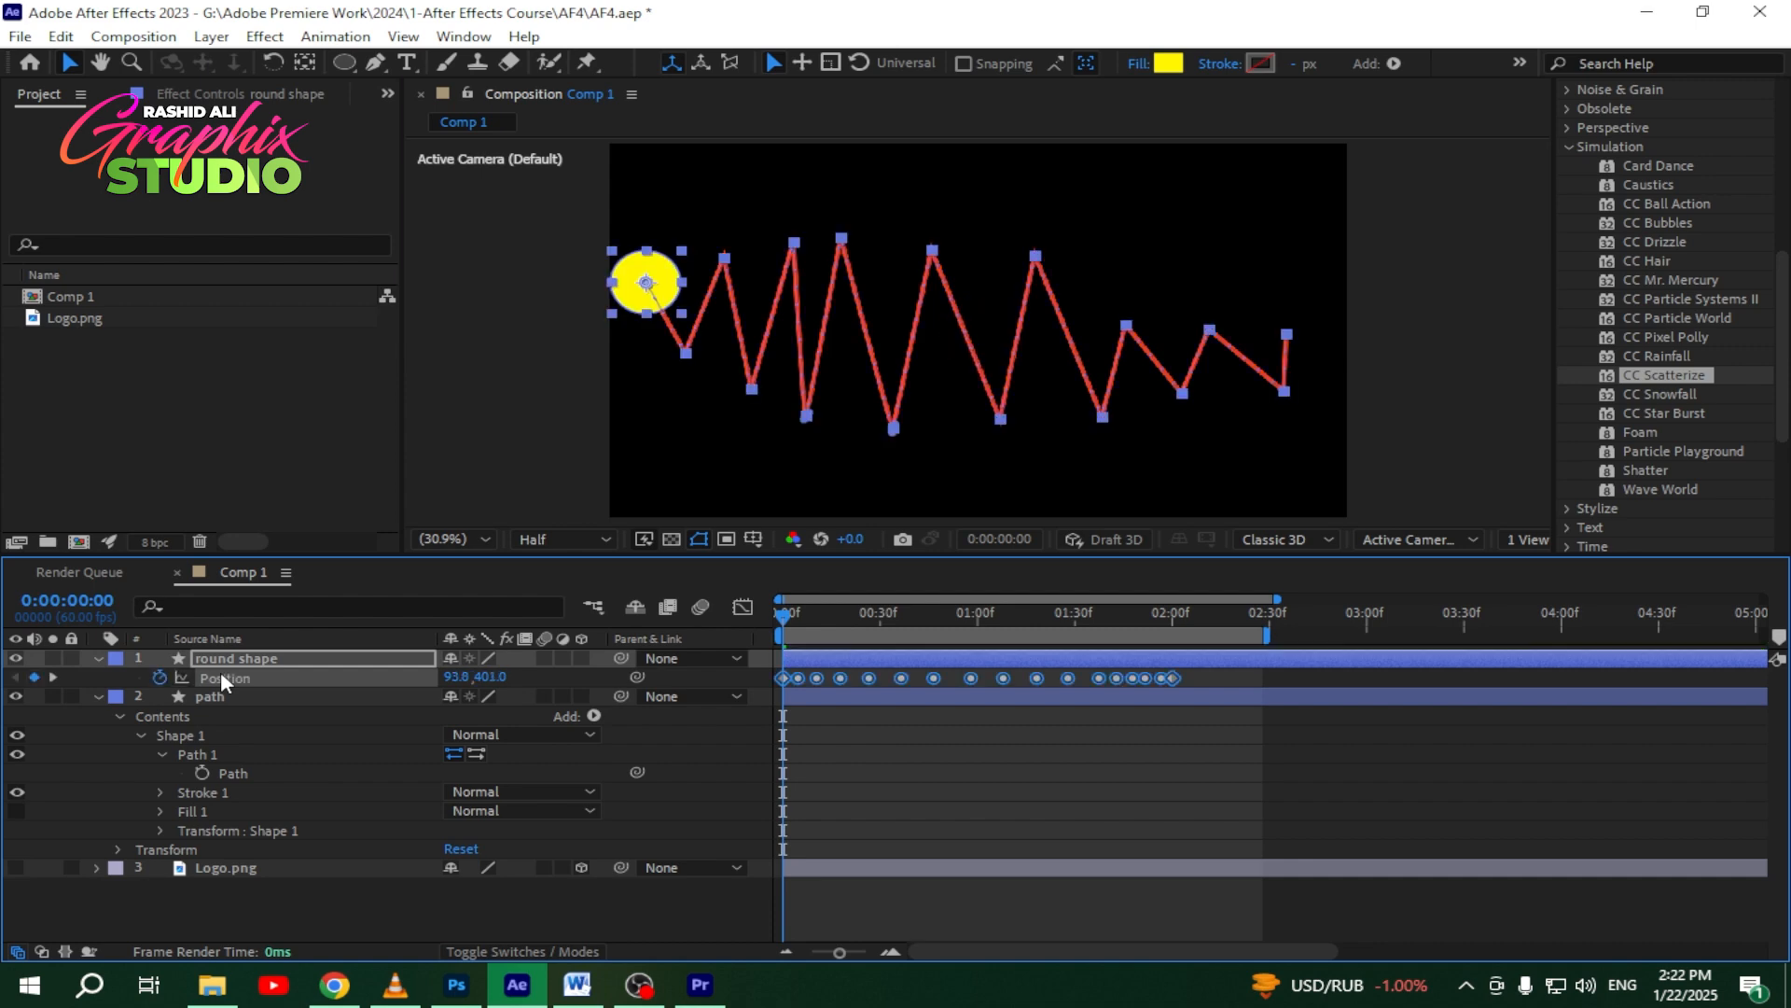
# Step: Compare the zigzag's Path property with the round shape's Position keyframes, selecting all of those keyframes
pyautogui.click(233, 774)
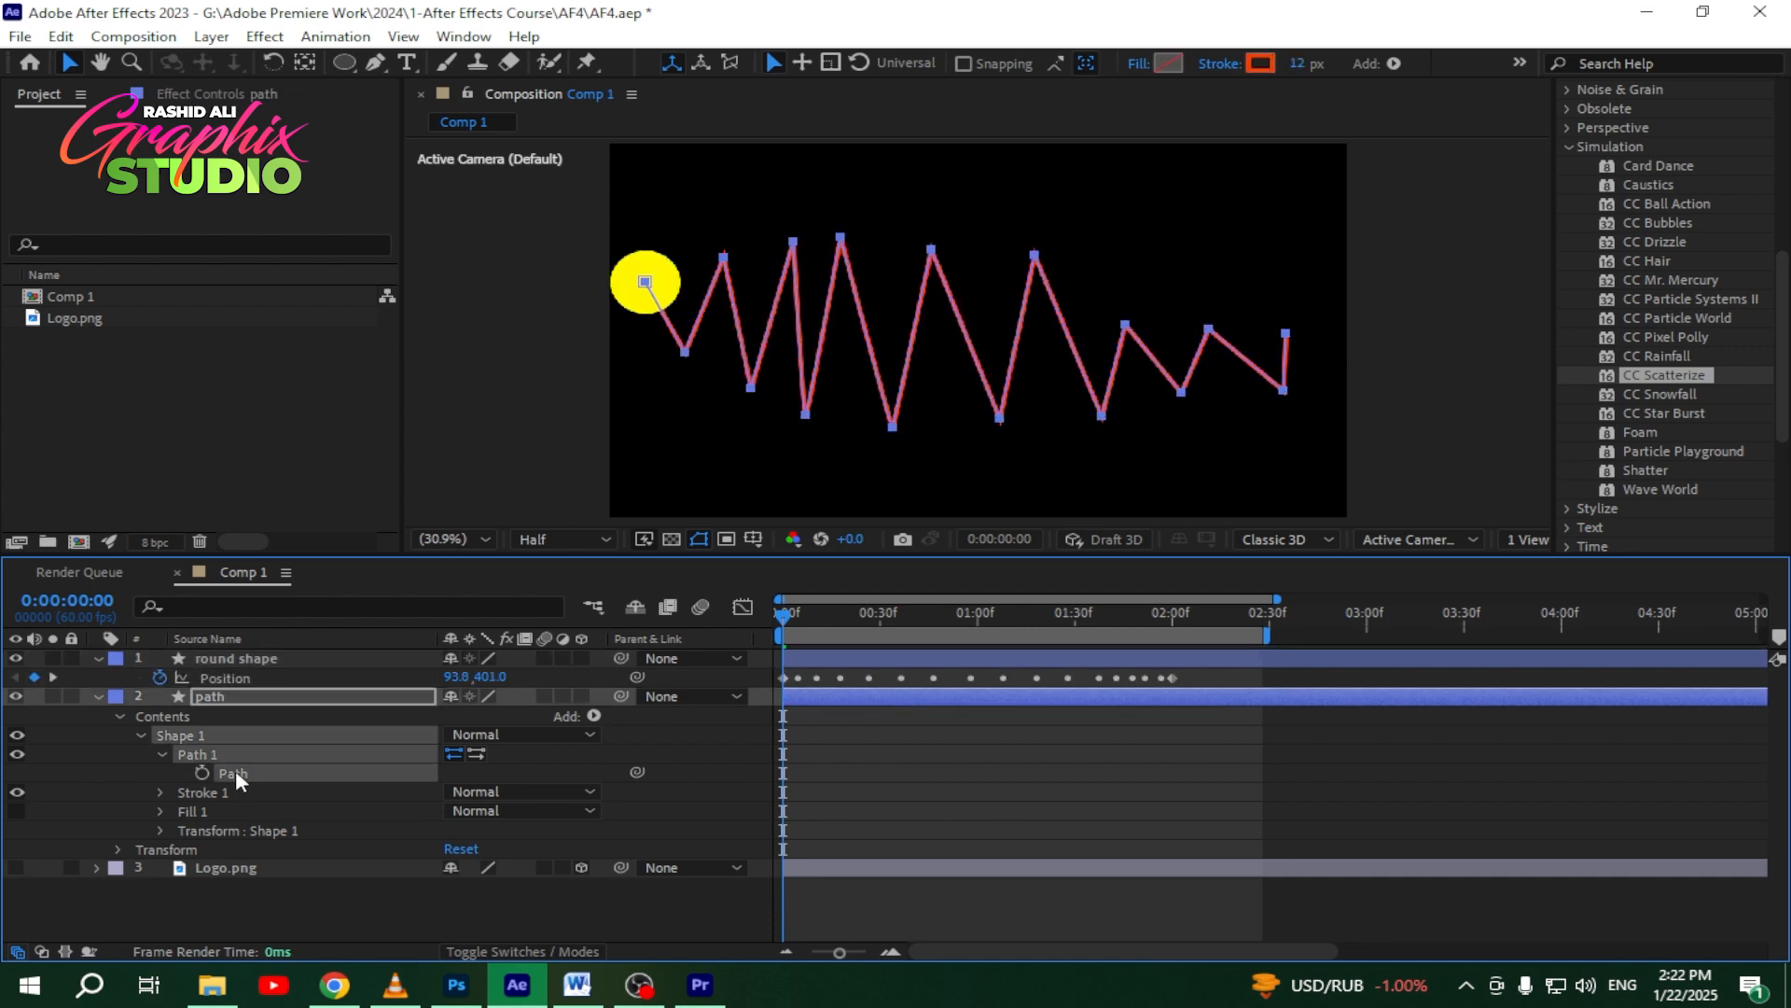
pyautogui.click(235, 674)
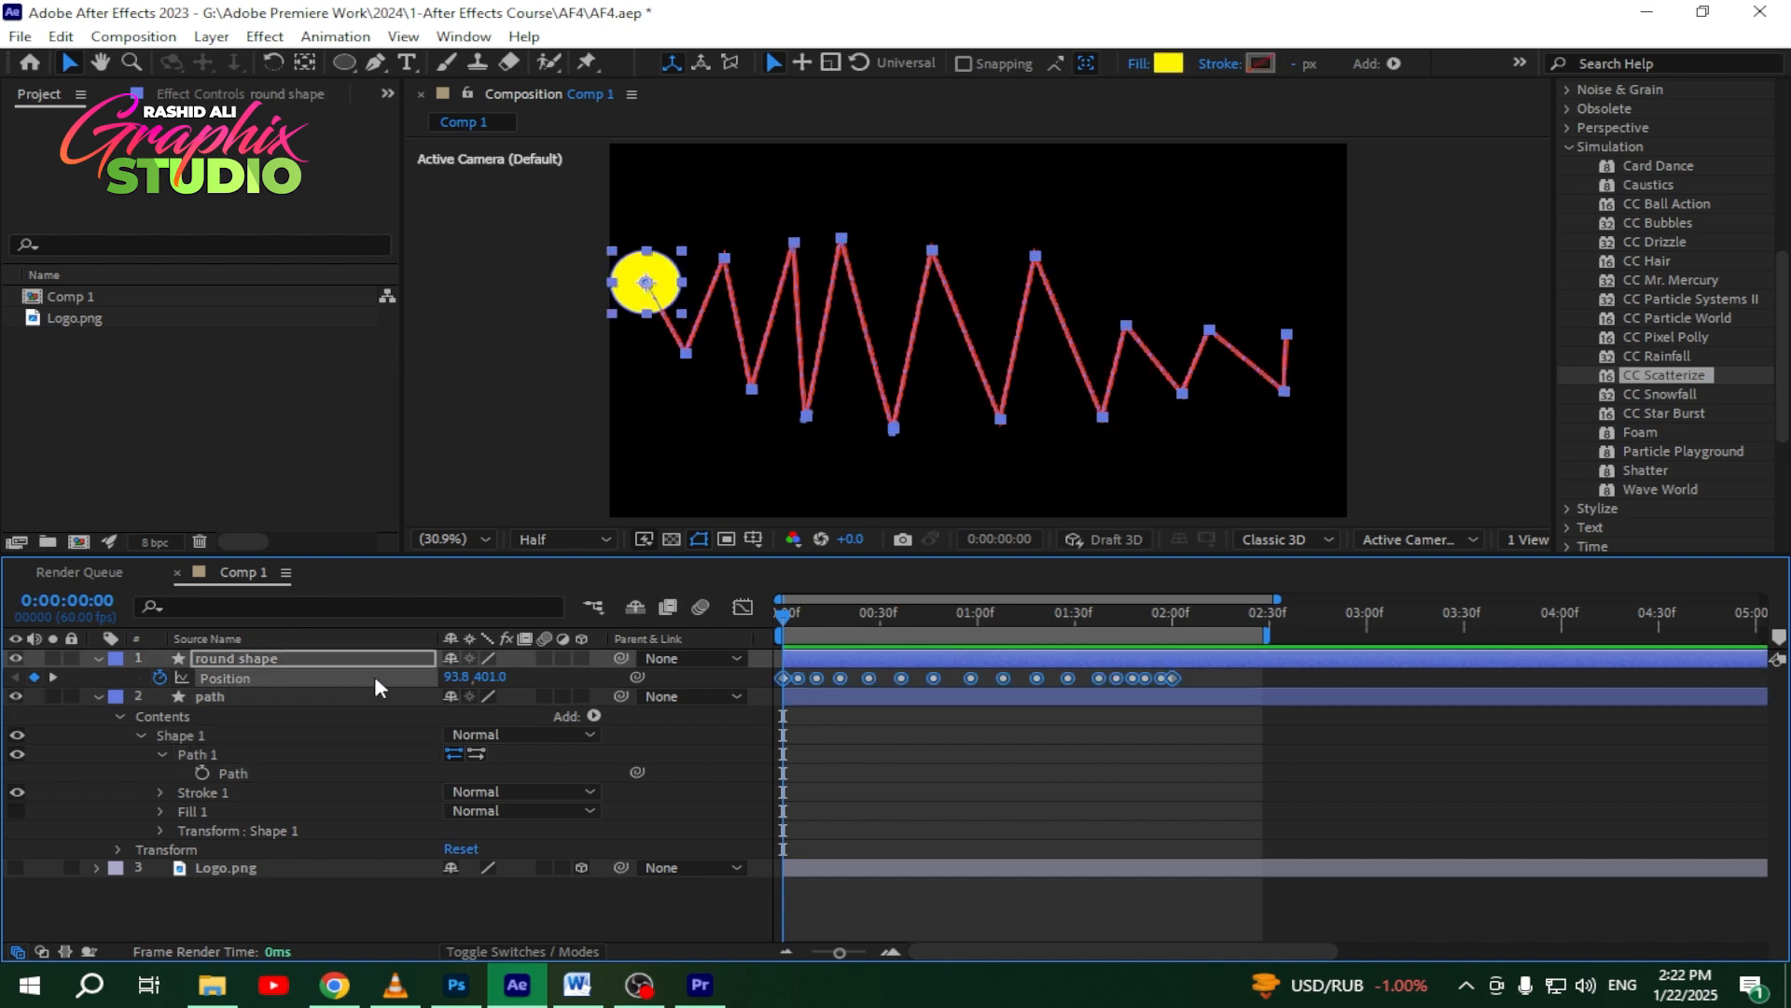
pyautogui.moveTo(1203, 674); pyautogui.dragTo(989, 685)
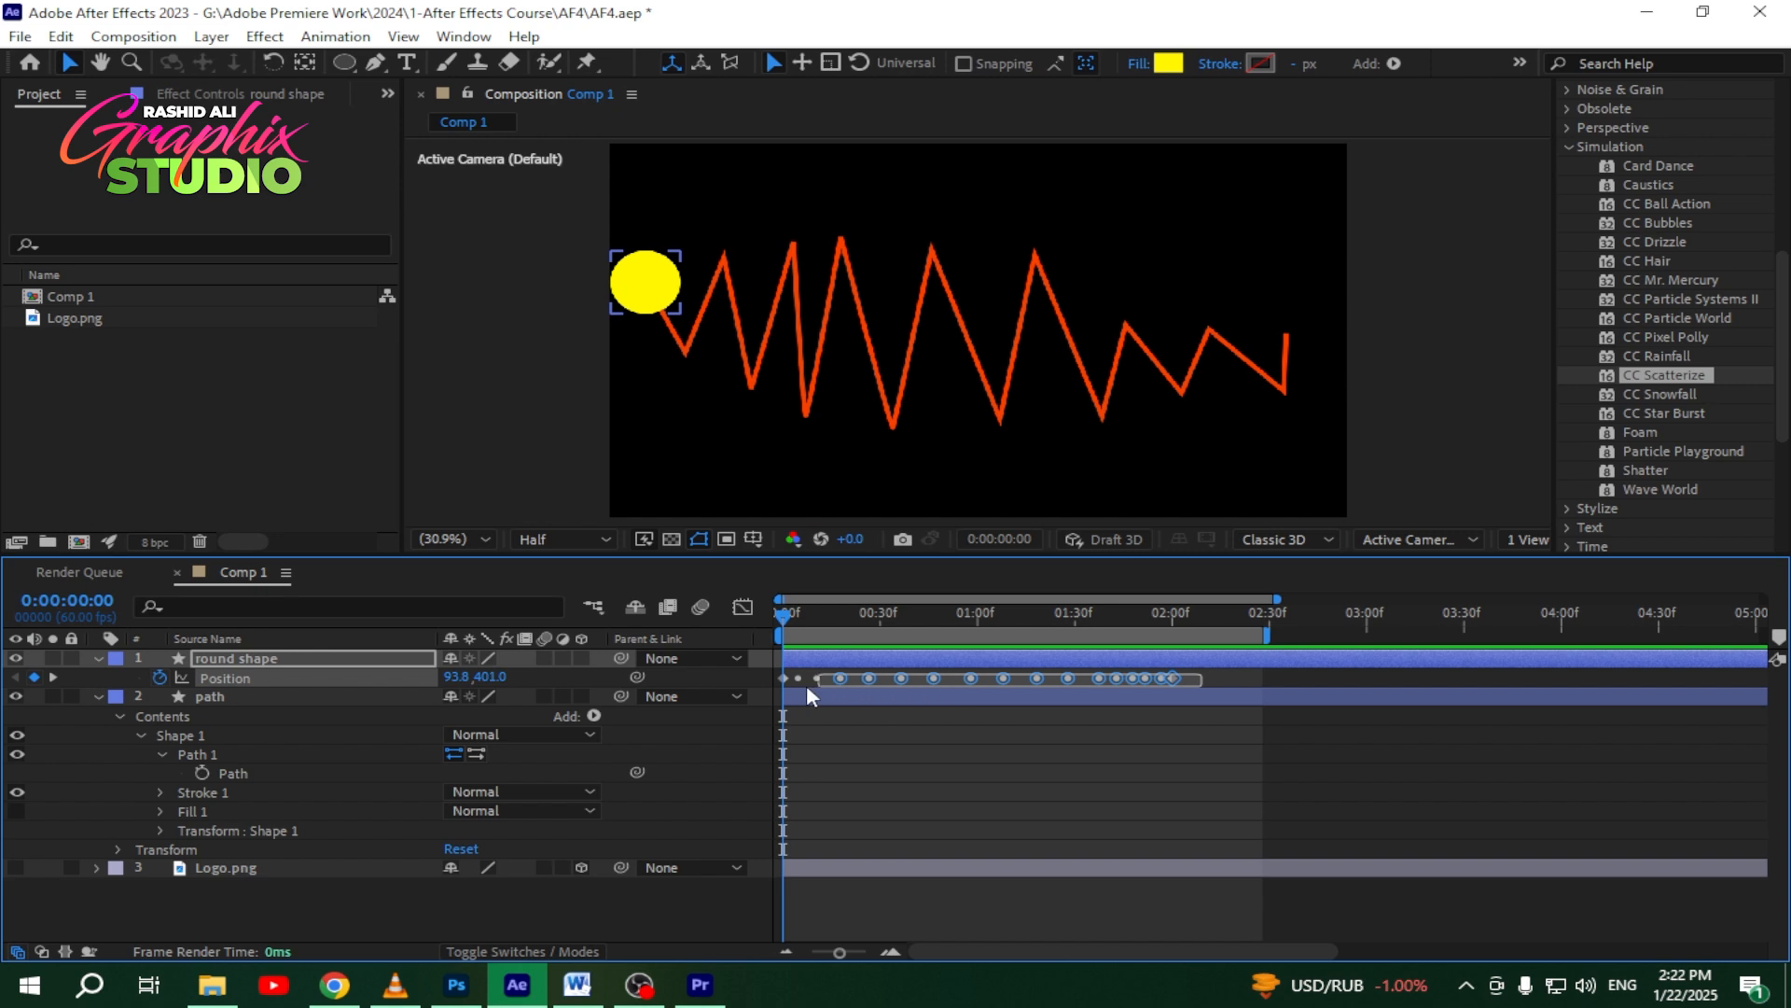
pyautogui.moveTo(807, 686); pyautogui.dragTo(756, 687)
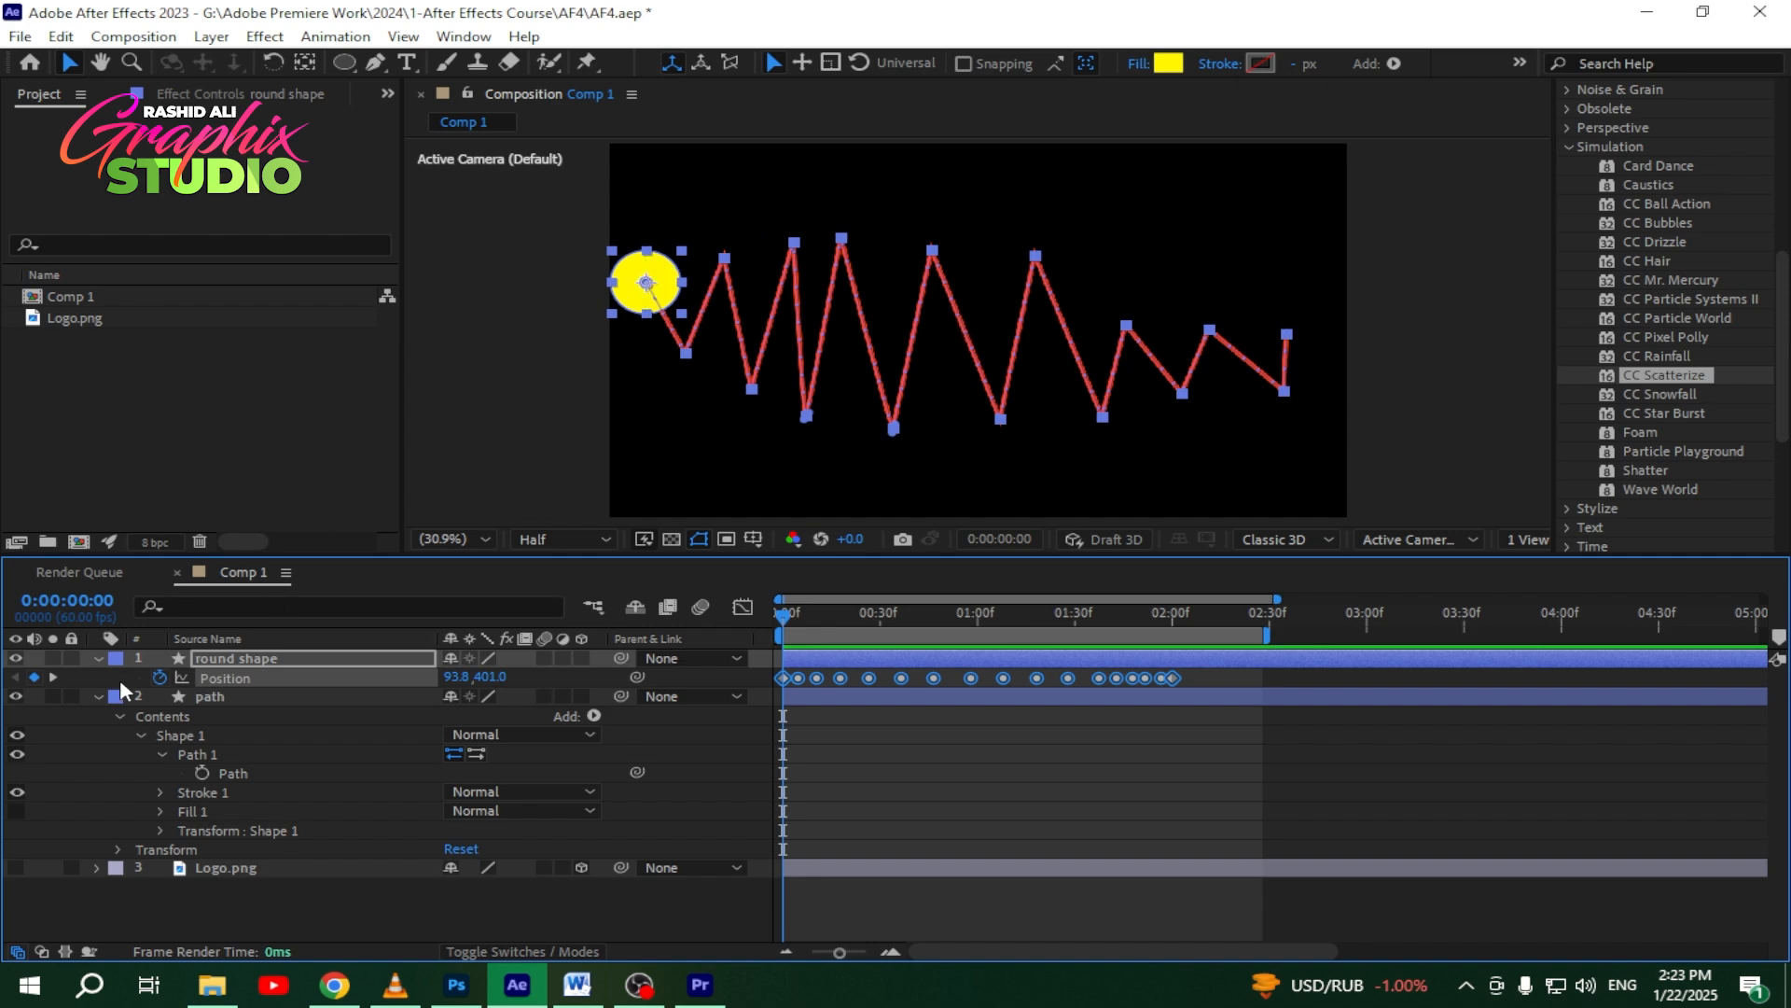
# Step: Collapse the path layer's properties, lock the layer and deselect everything
pyautogui.click(97, 694)
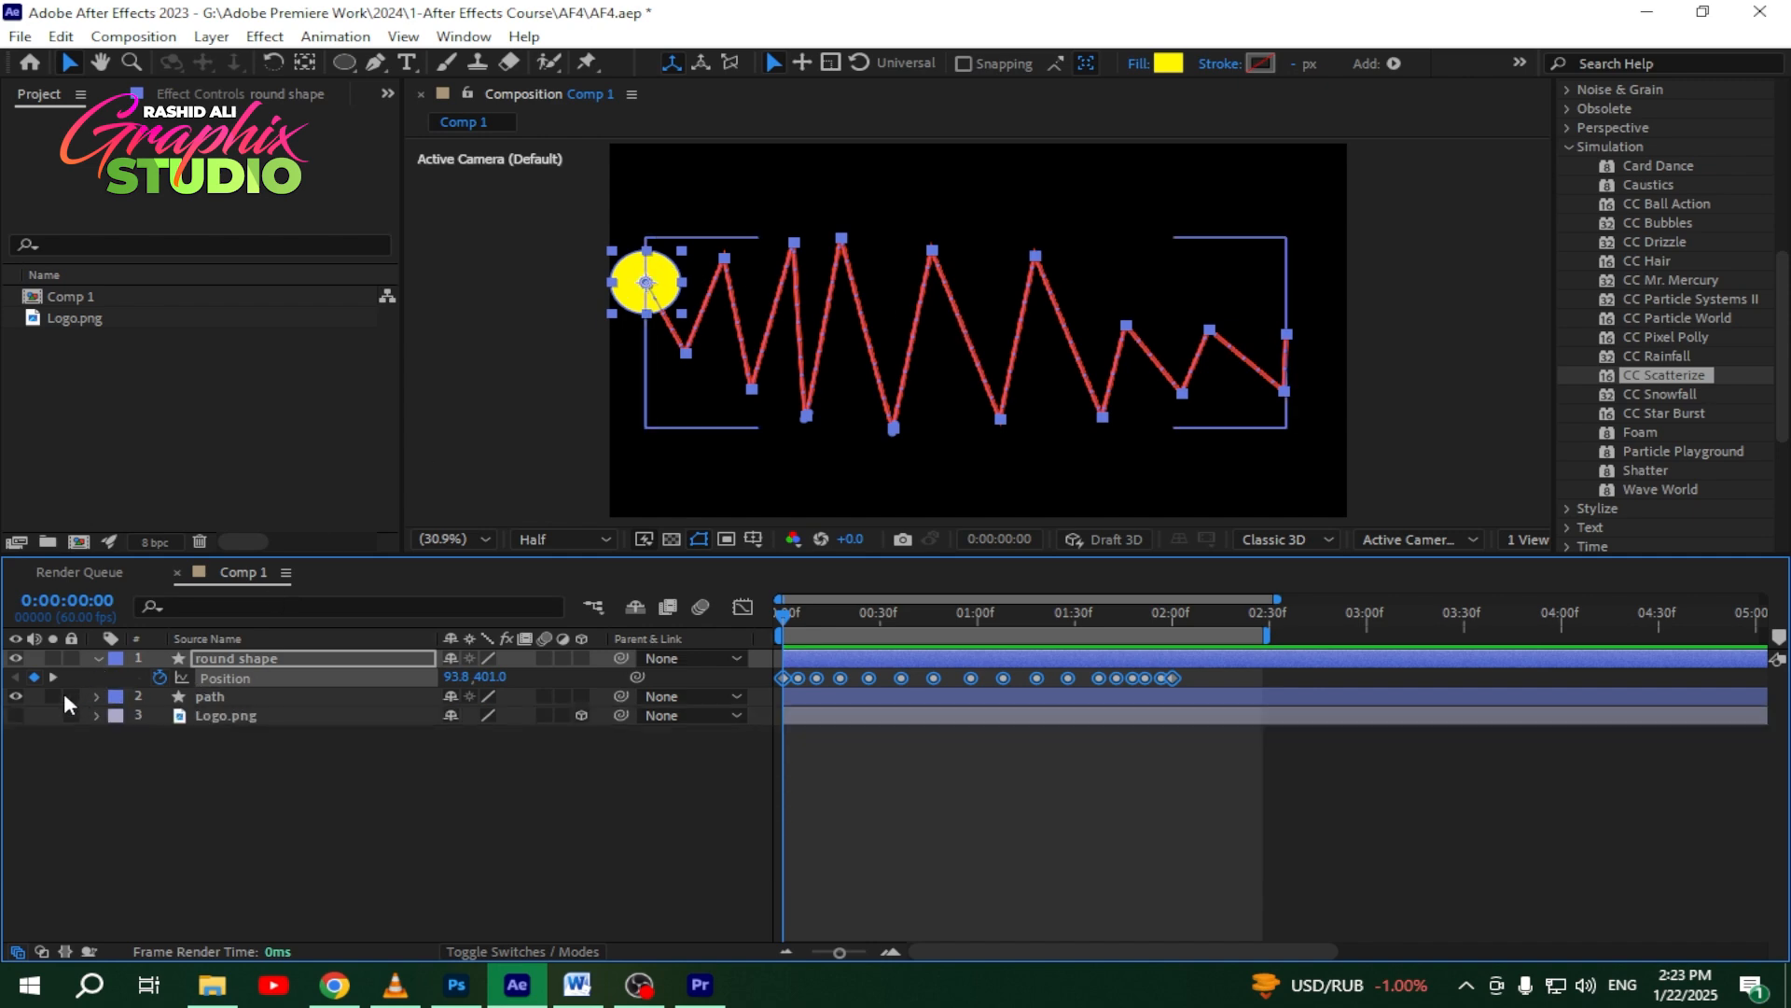
pyautogui.click(71, 696)
pyautogui.click(93, 821)
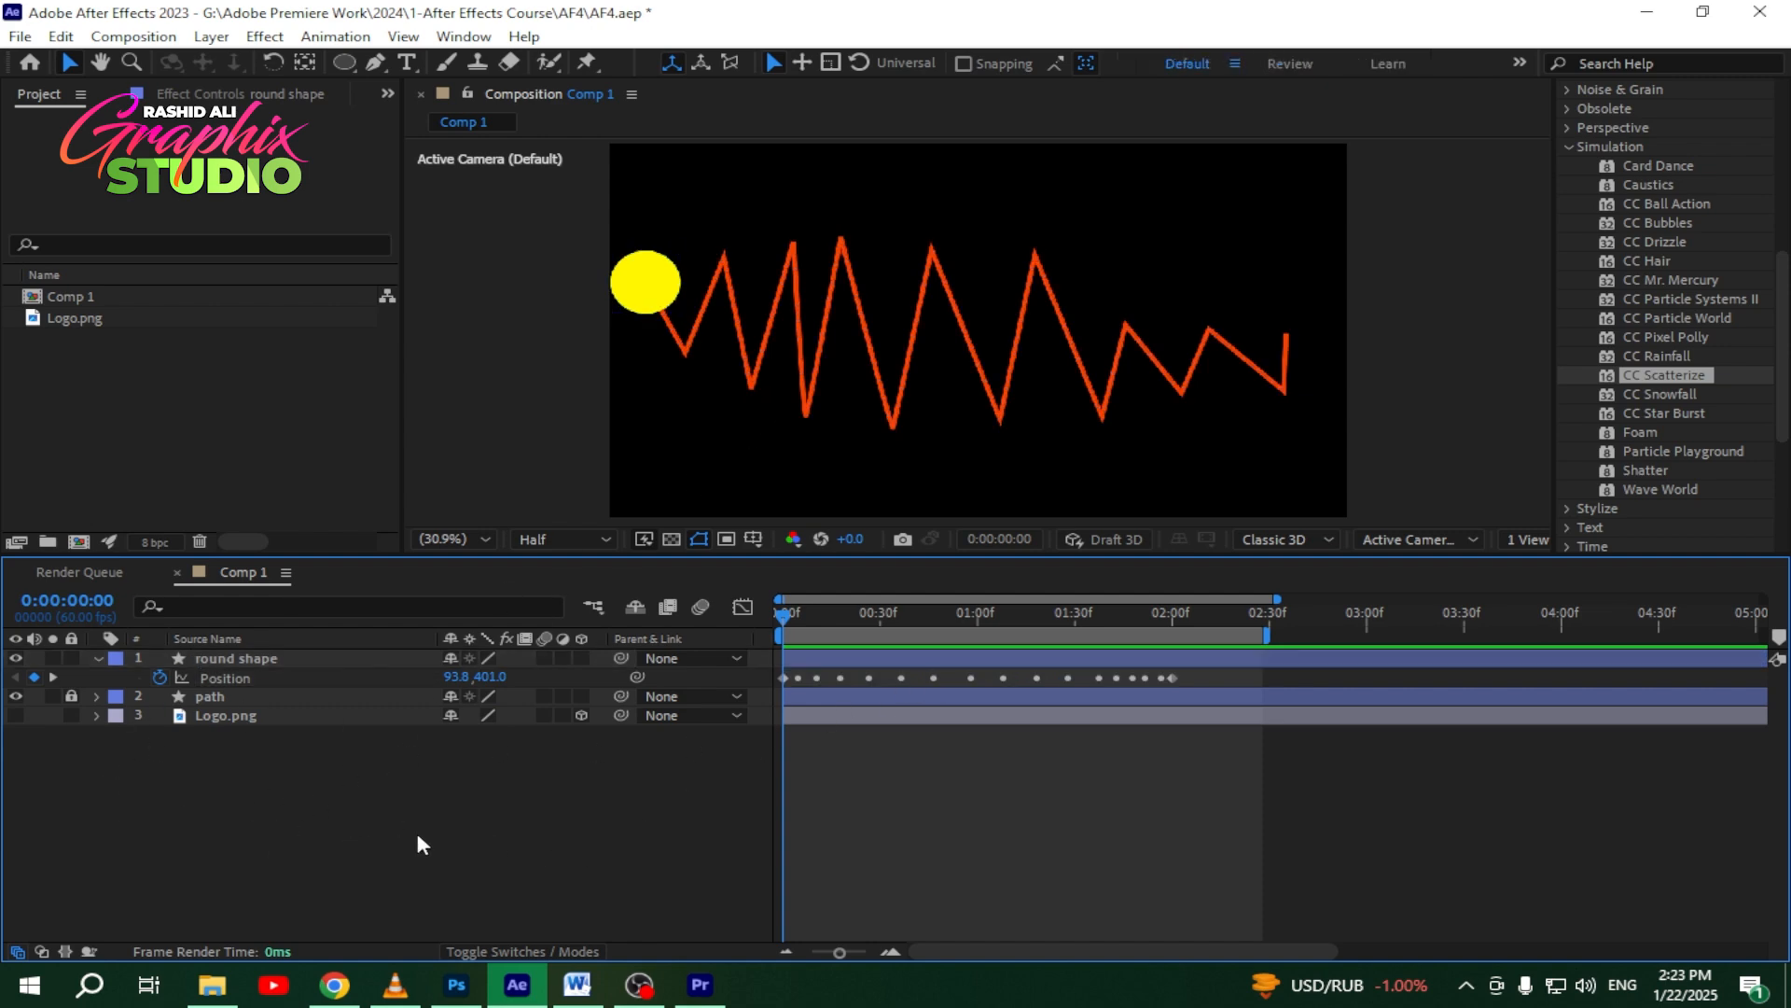
# Step: Preview the circle's motion along the zigzag path, stopping and replaying it
pyautogui.press('space')
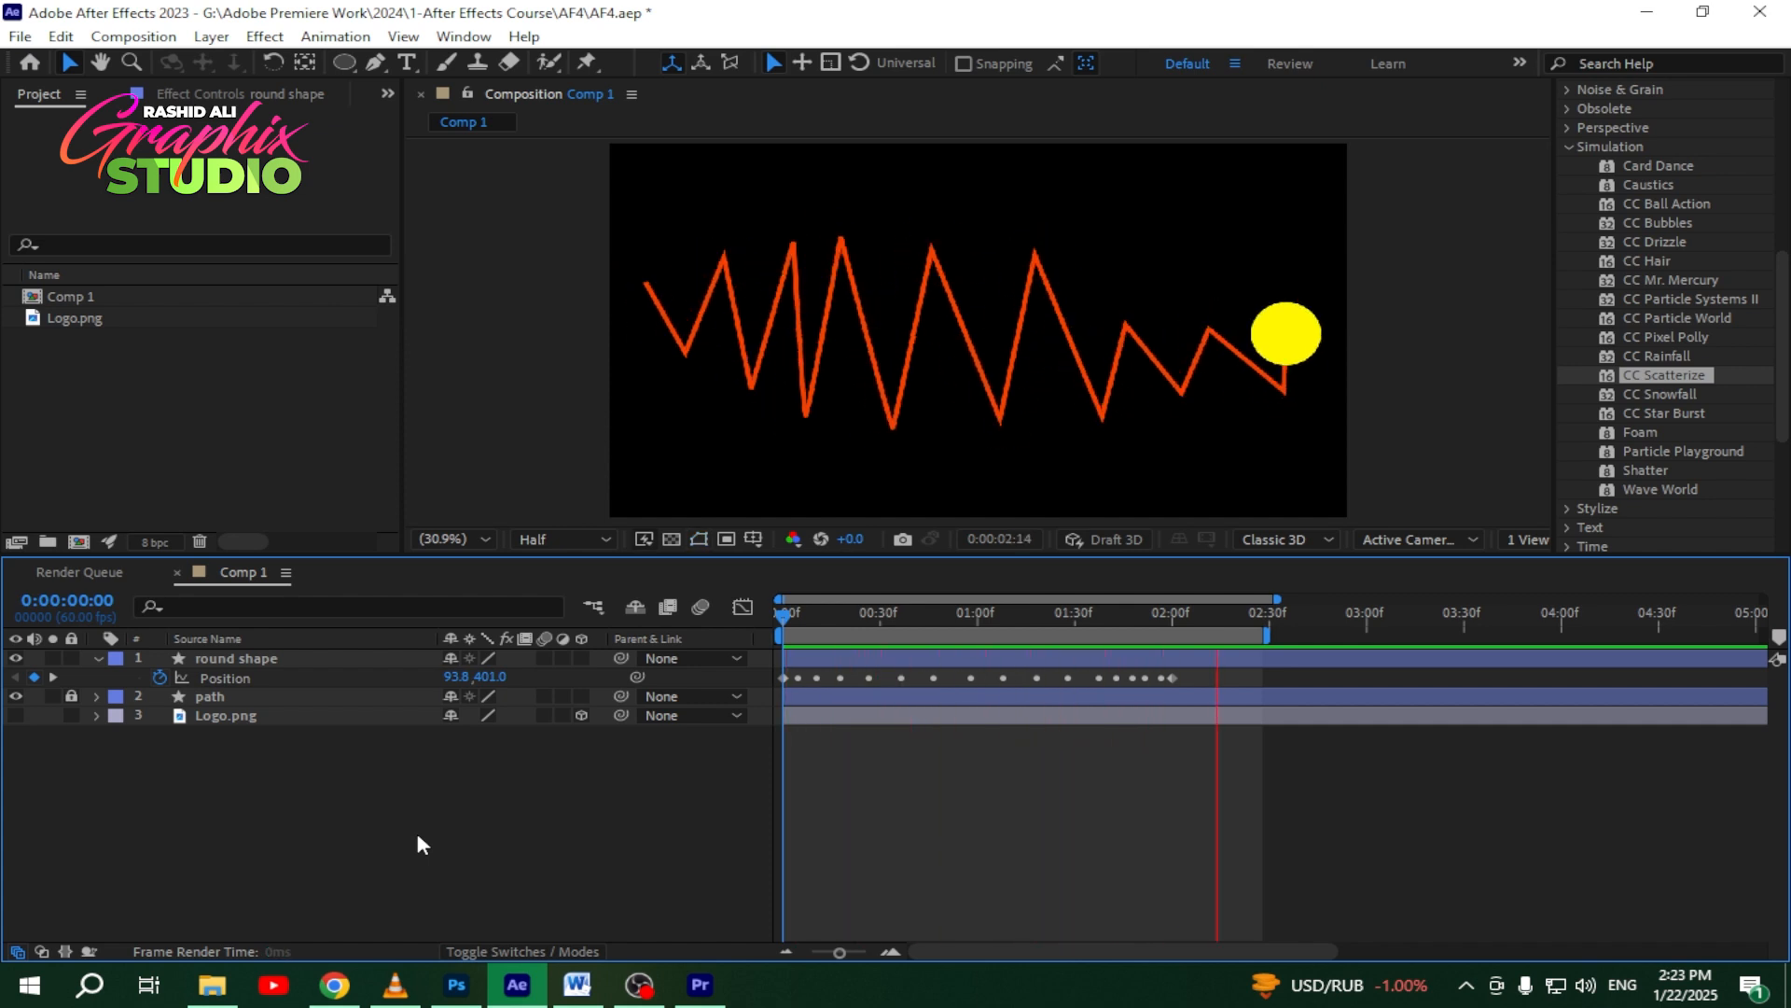
pyautogui.press('space')
pyautogui.press('space')
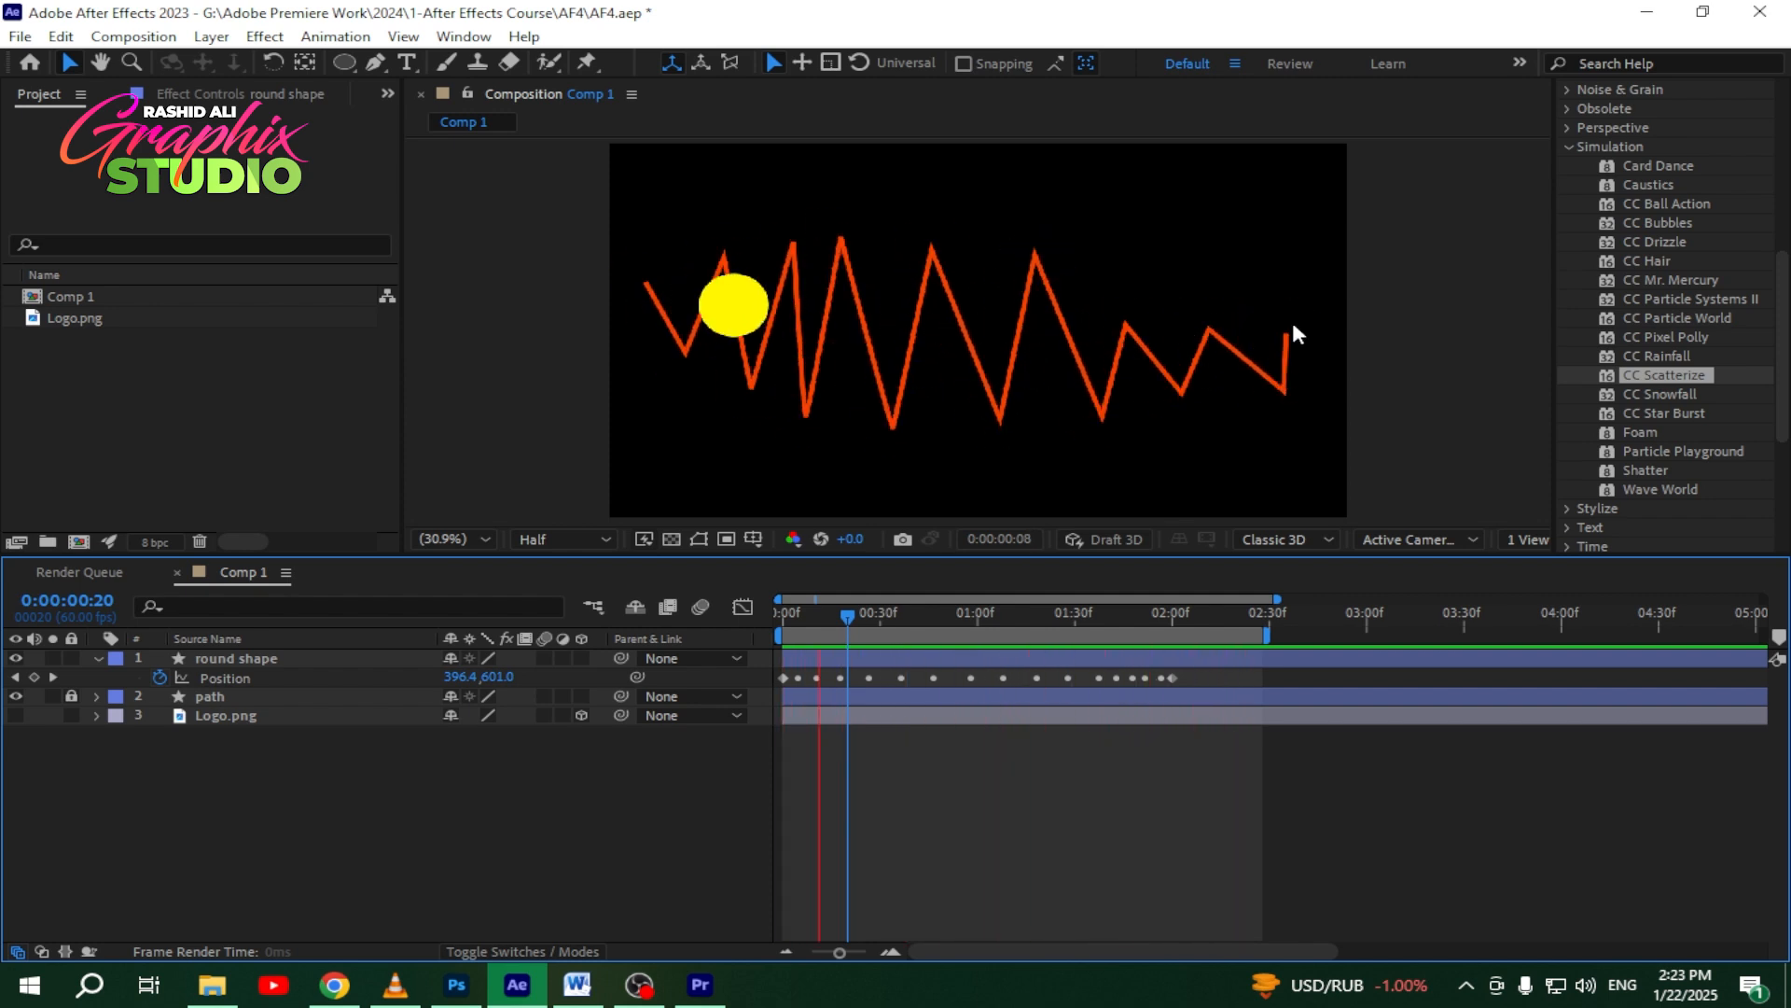
pyautogui.press('space')
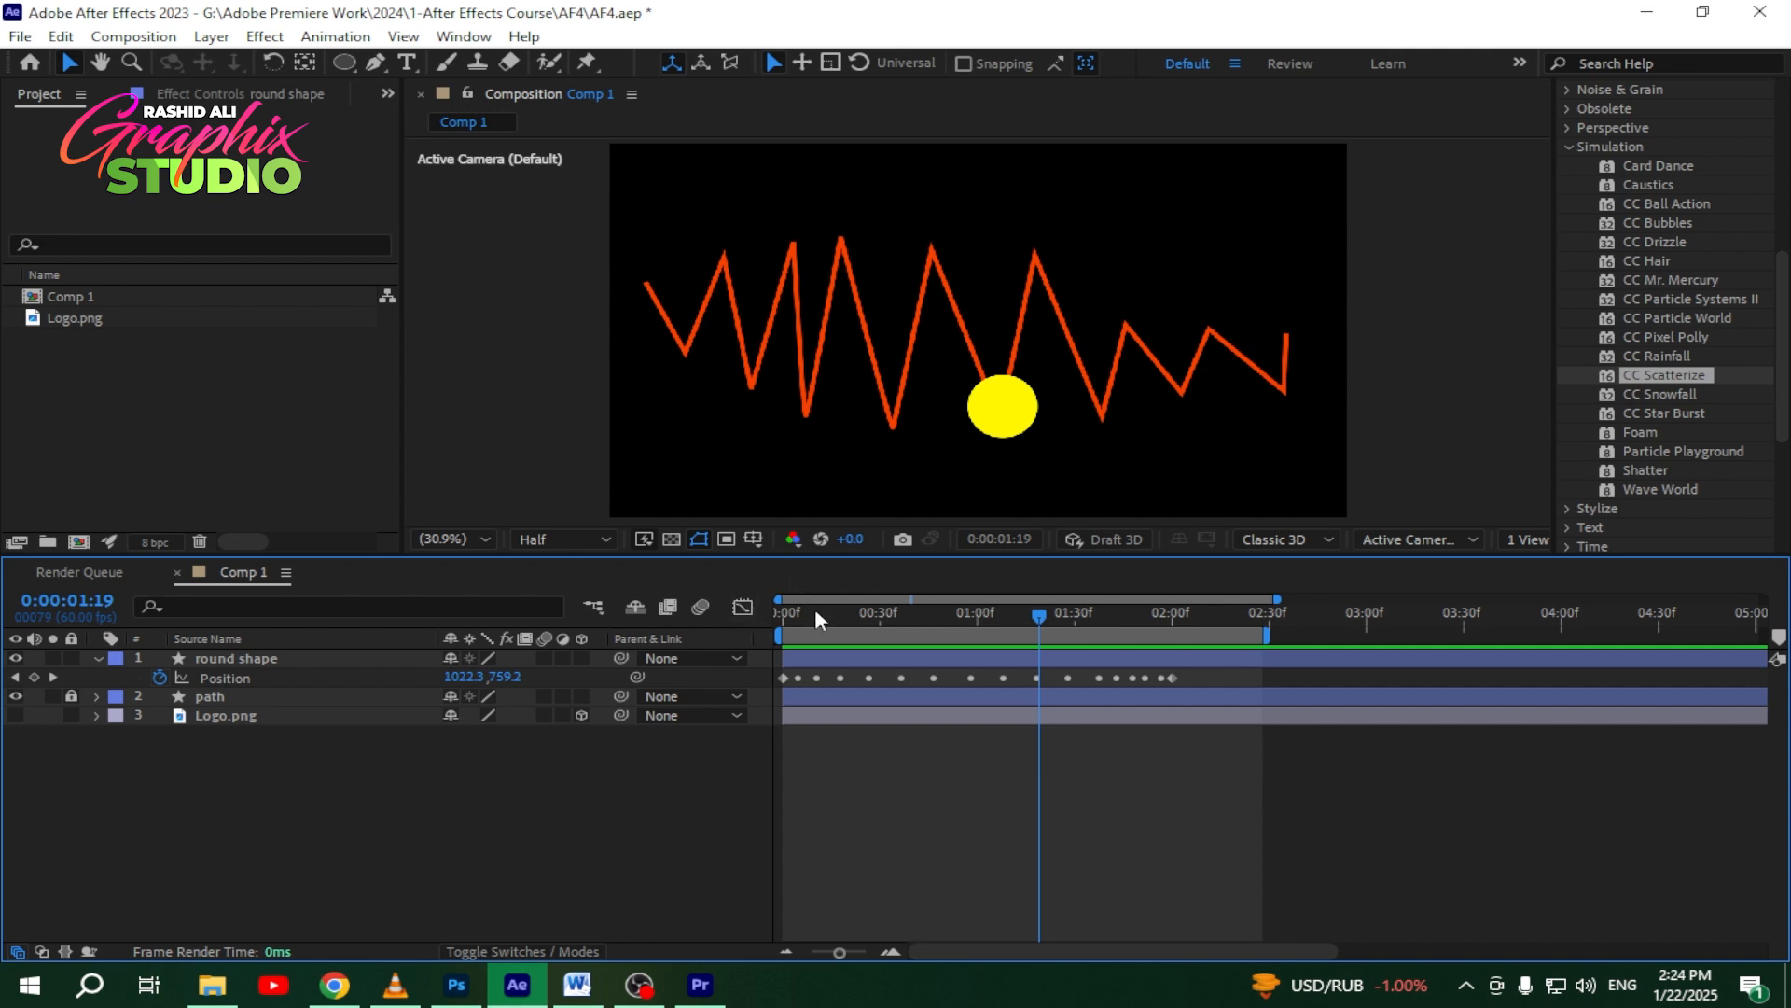
# Step: Replay the circle's motion along the zigzag from the first frame and stop the preview
pyautogui.moveTo(814, 613); pyautogui.dragTo(746, 614)
pyautogui.press('space')
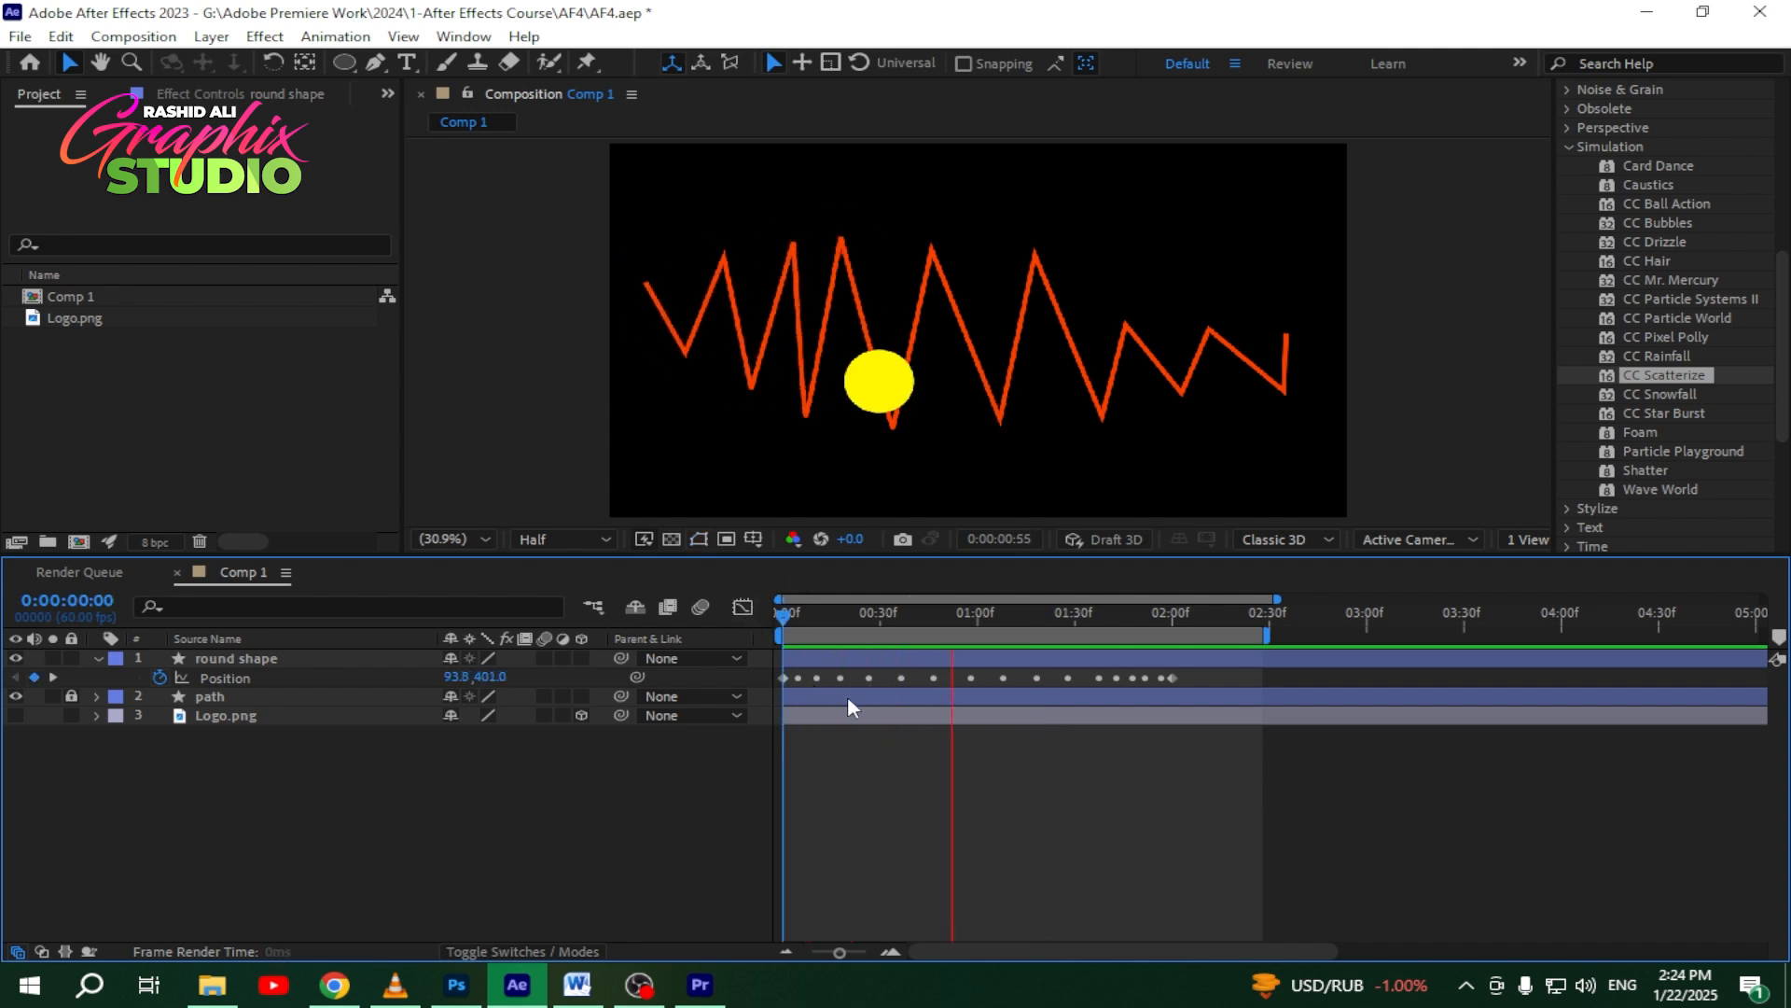
pyautogui.press('space')
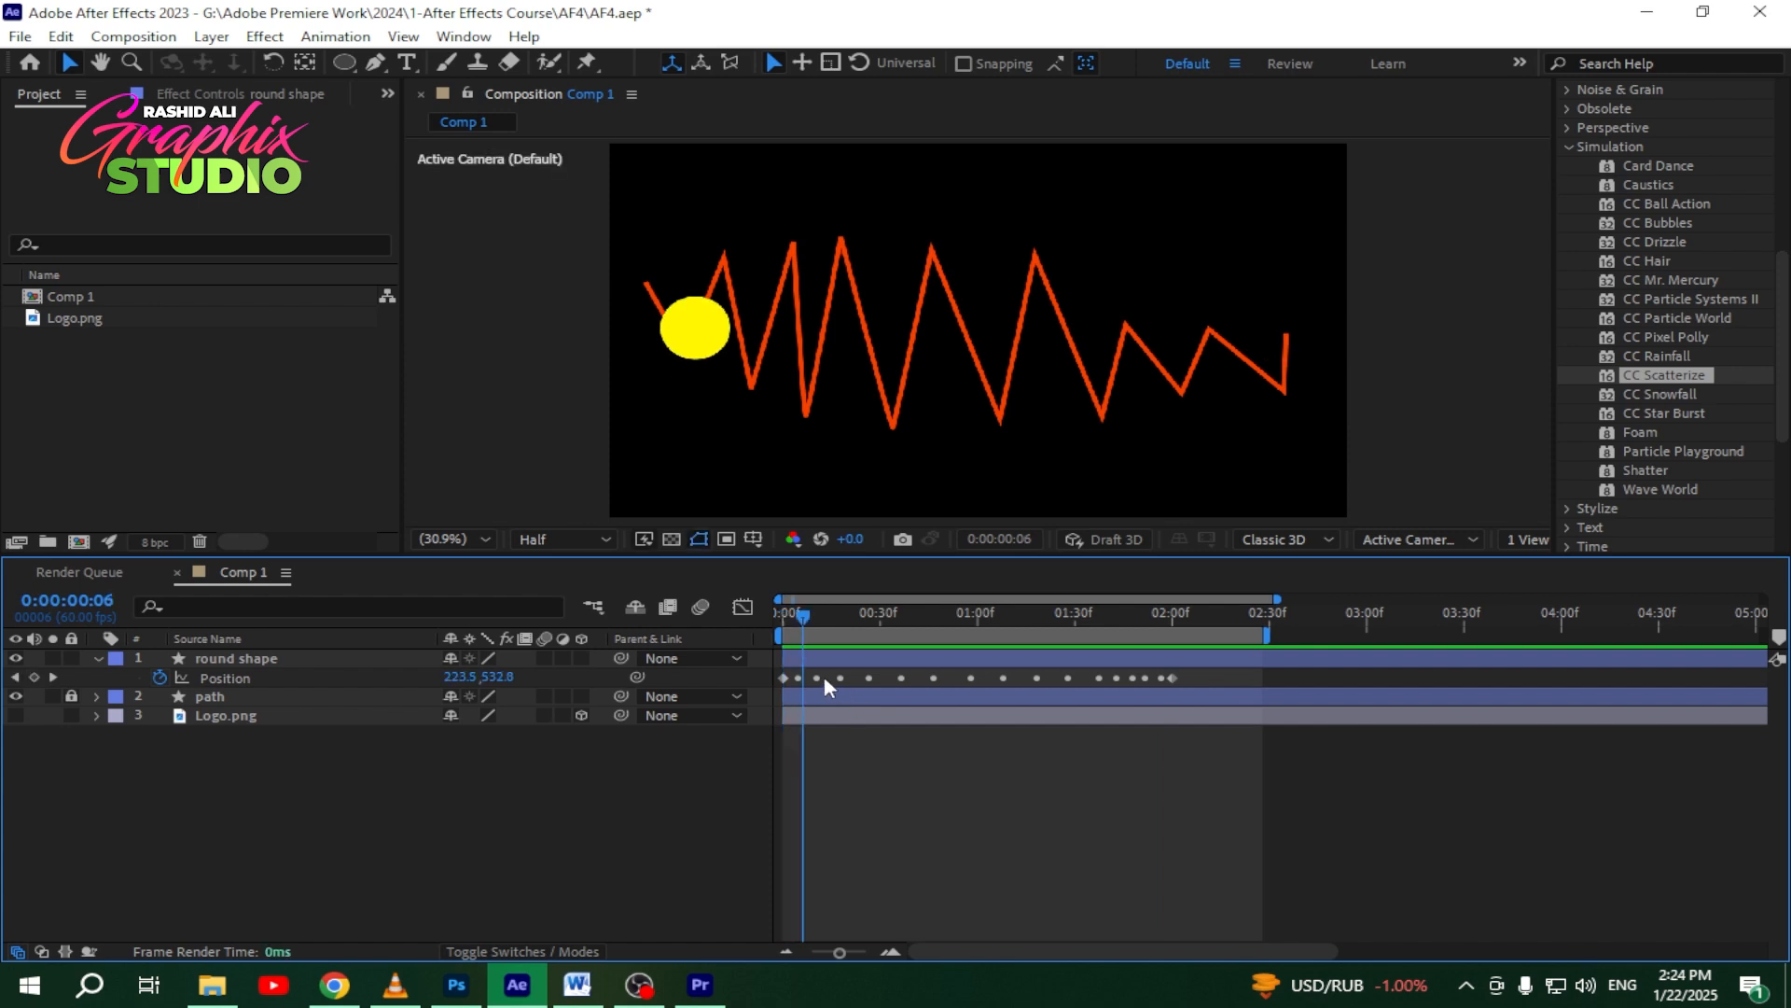
# Step: Examine the speed graph of the round shape's Position and return to the keyframe view
pyautogui.click(346, 679)
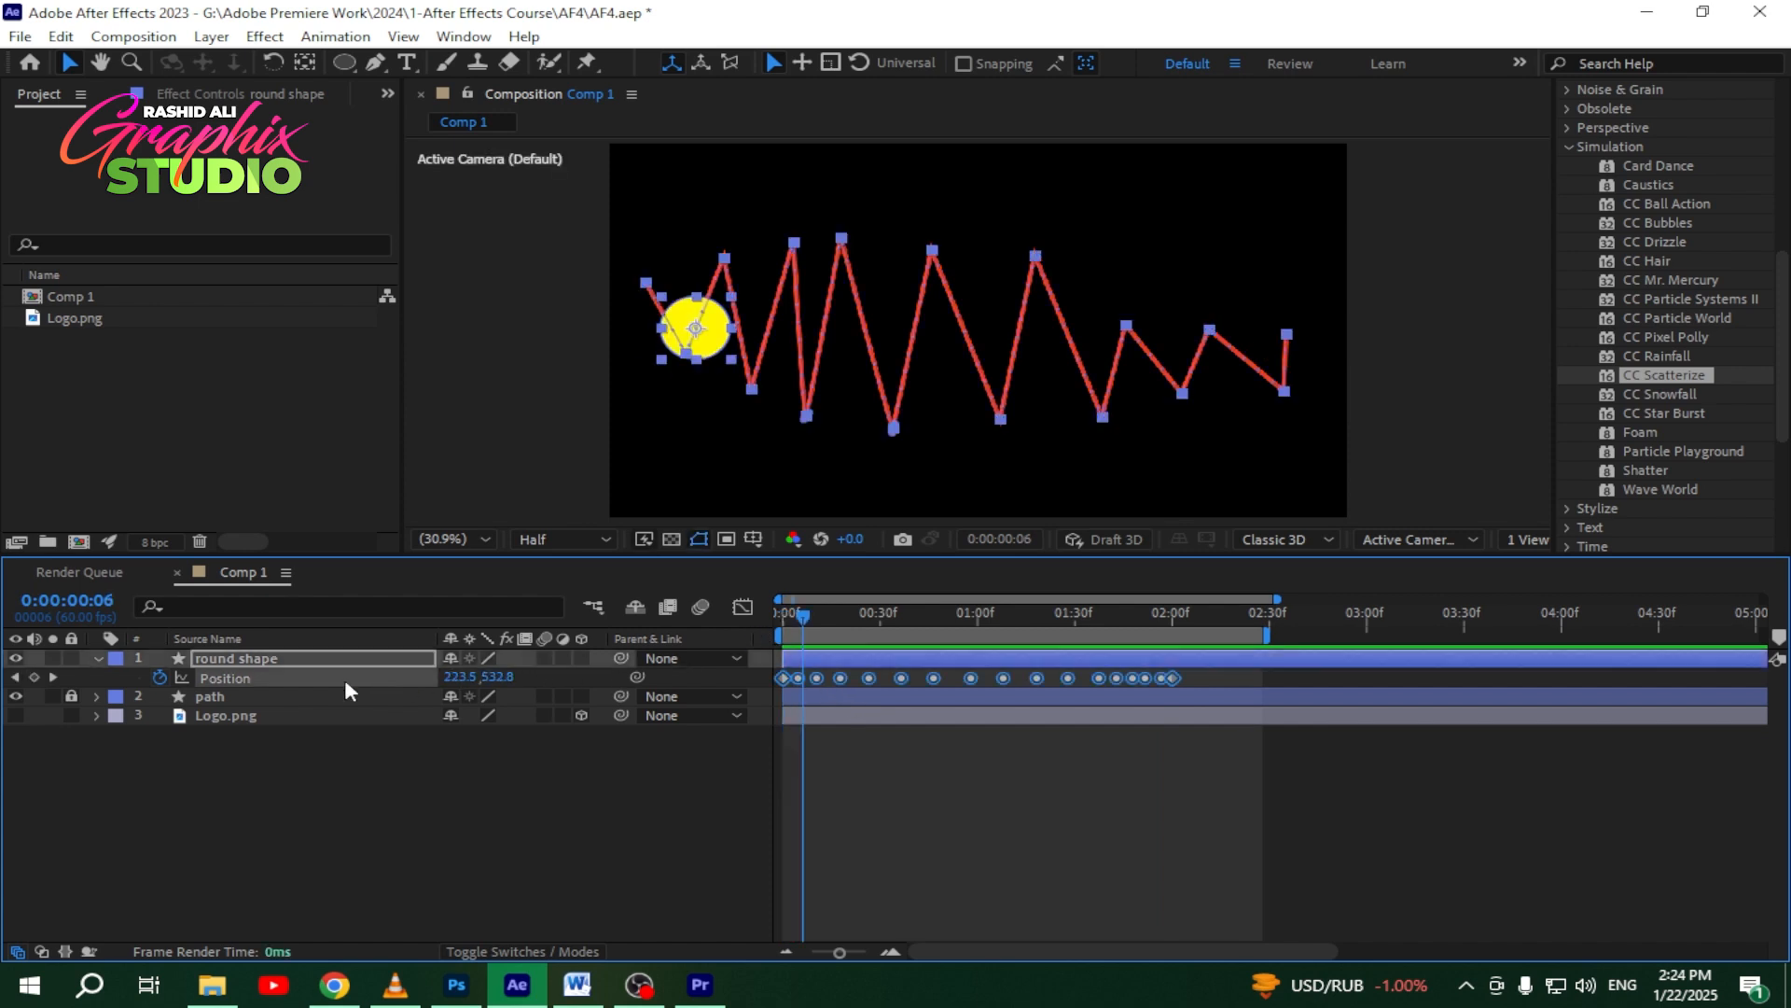
pyautogui.click(743, 608)
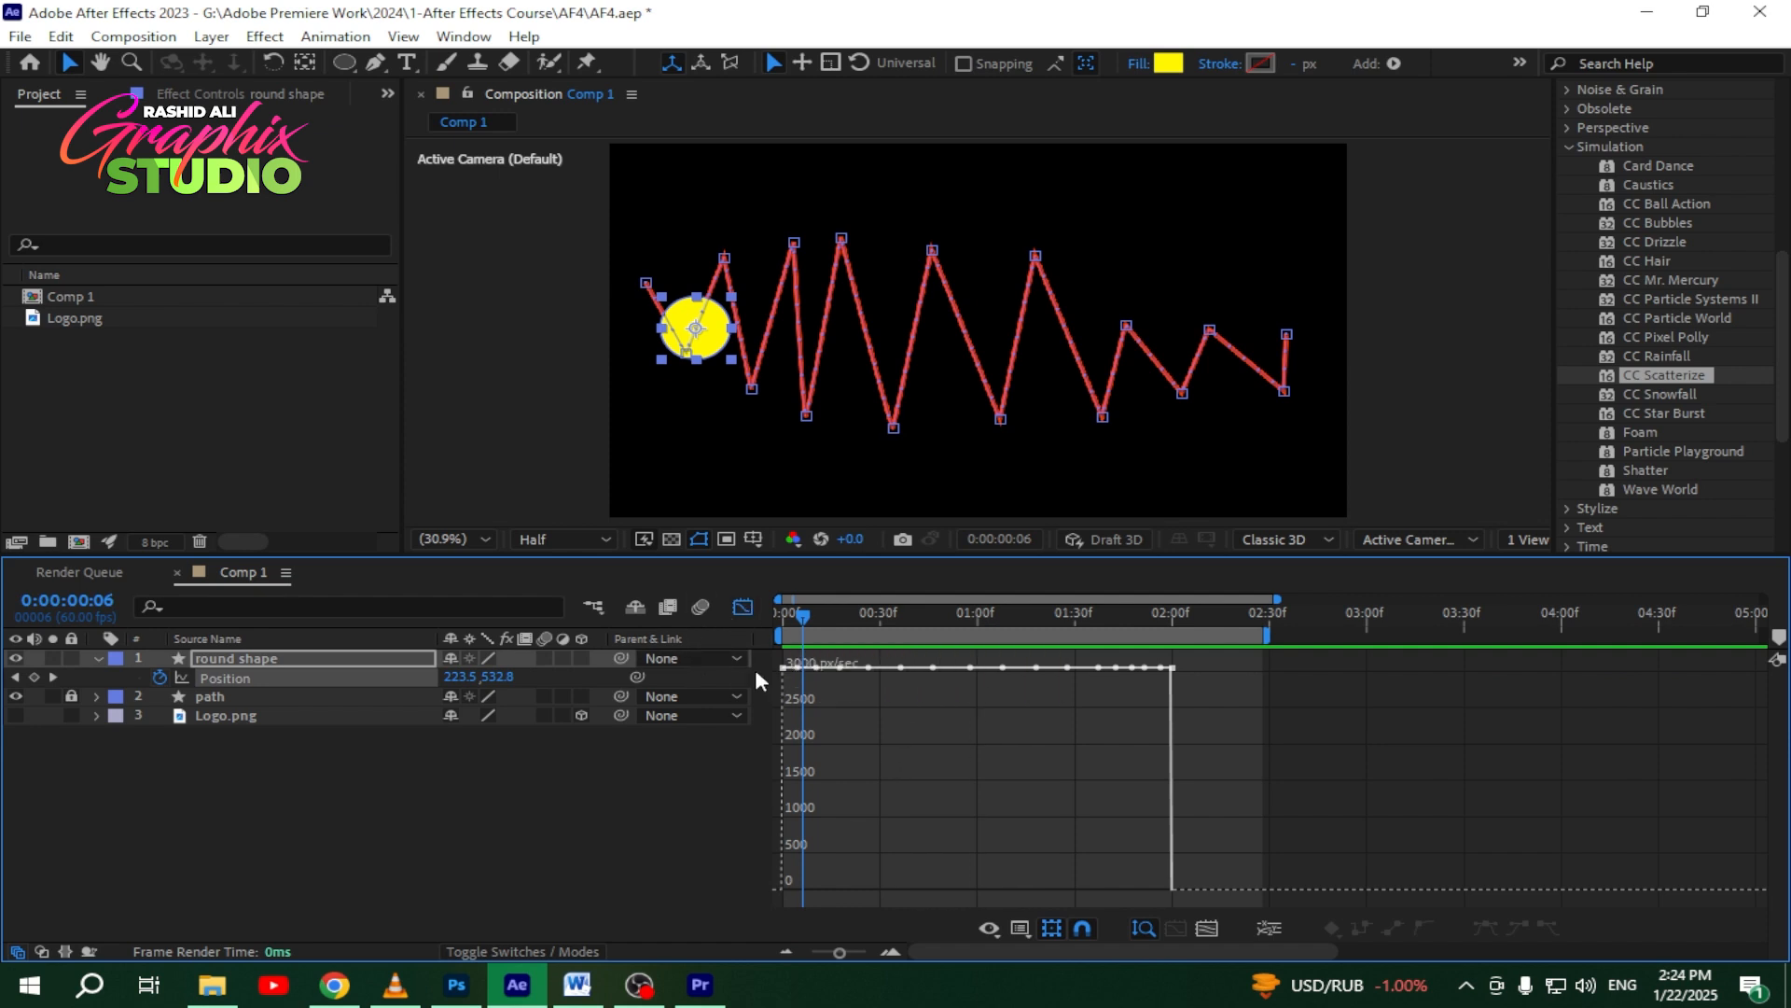
pyautogui.moveTo(786, 672)
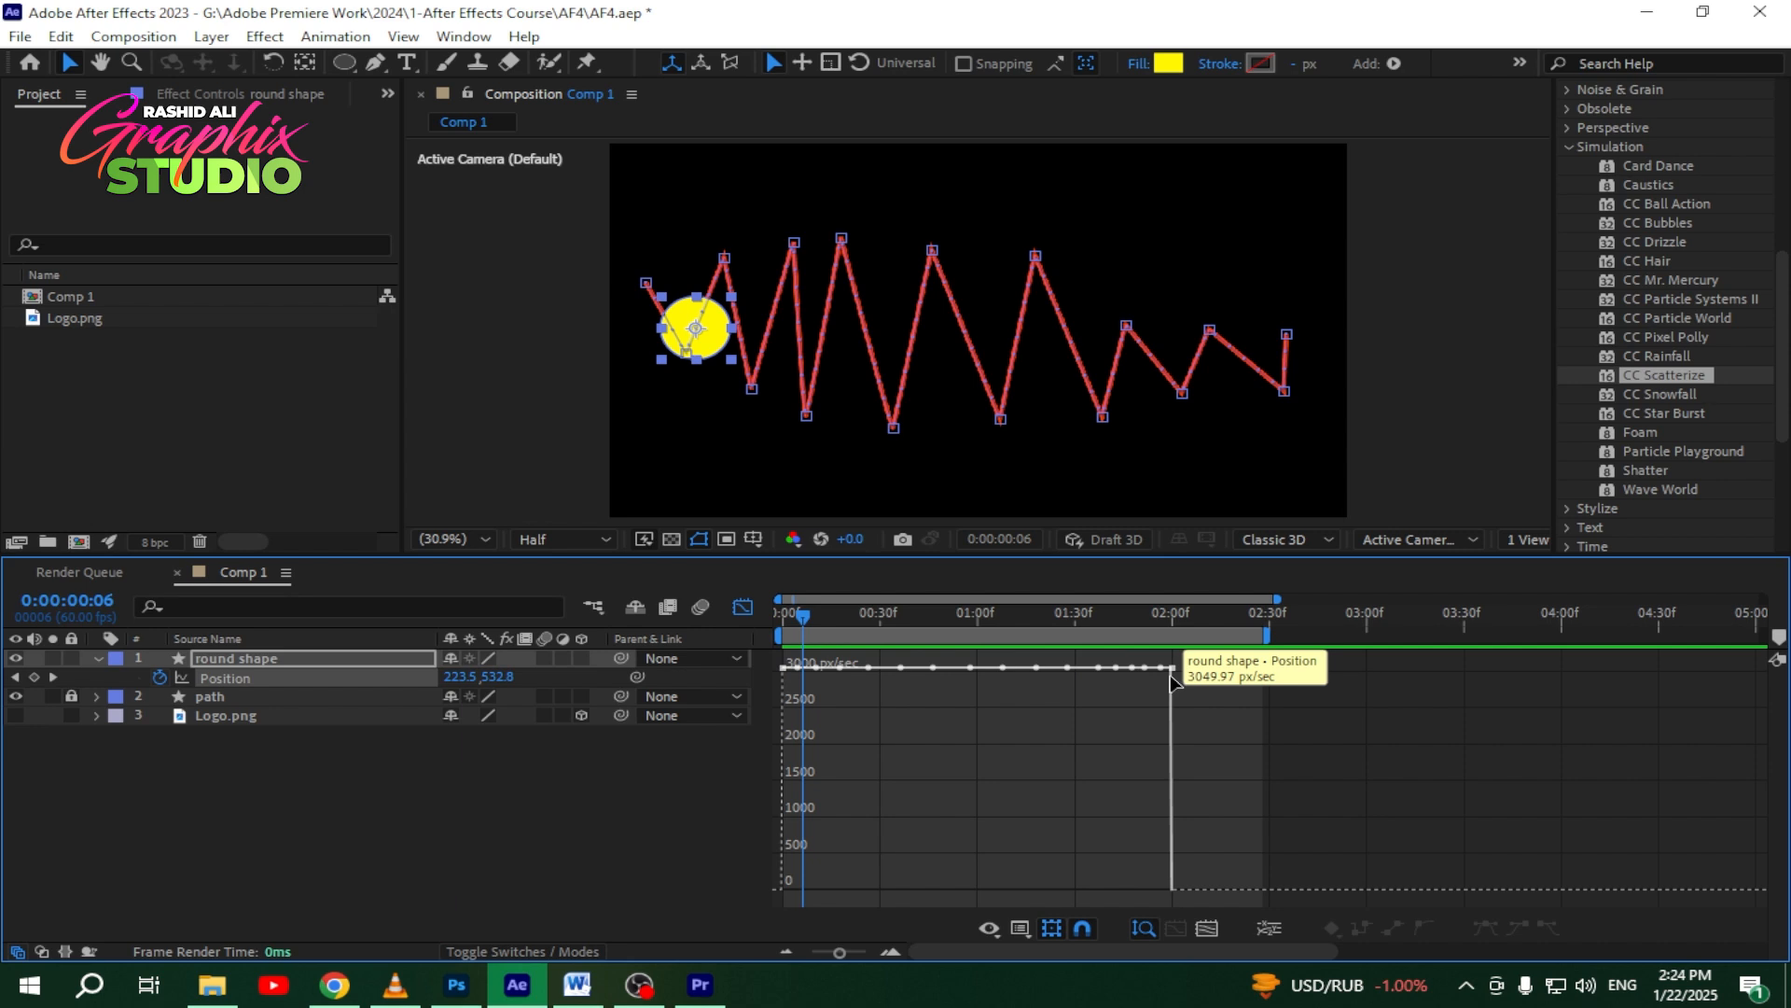
pyautogui.click(742, 609)
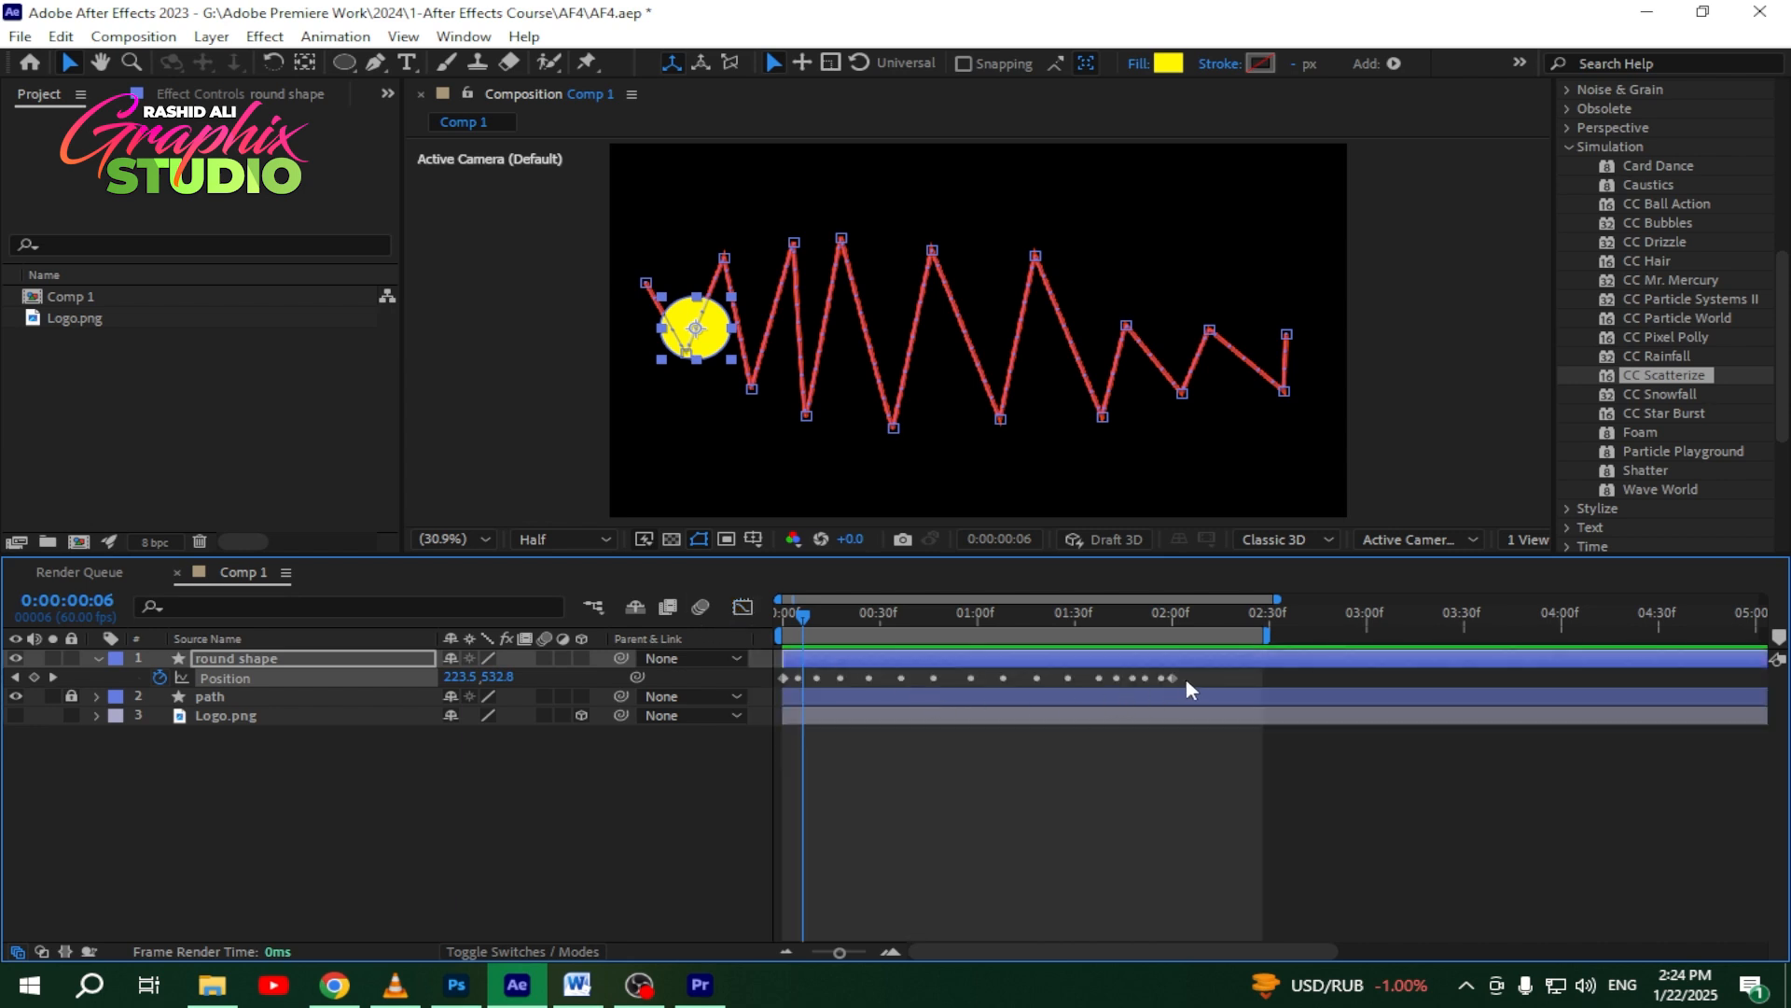
# Step: Set the temporal interpolation of all the round shape's Position keyframes to Bezier
pyautogui.moveTo(1190, 674); pyautogui.dragTo(765, 681)
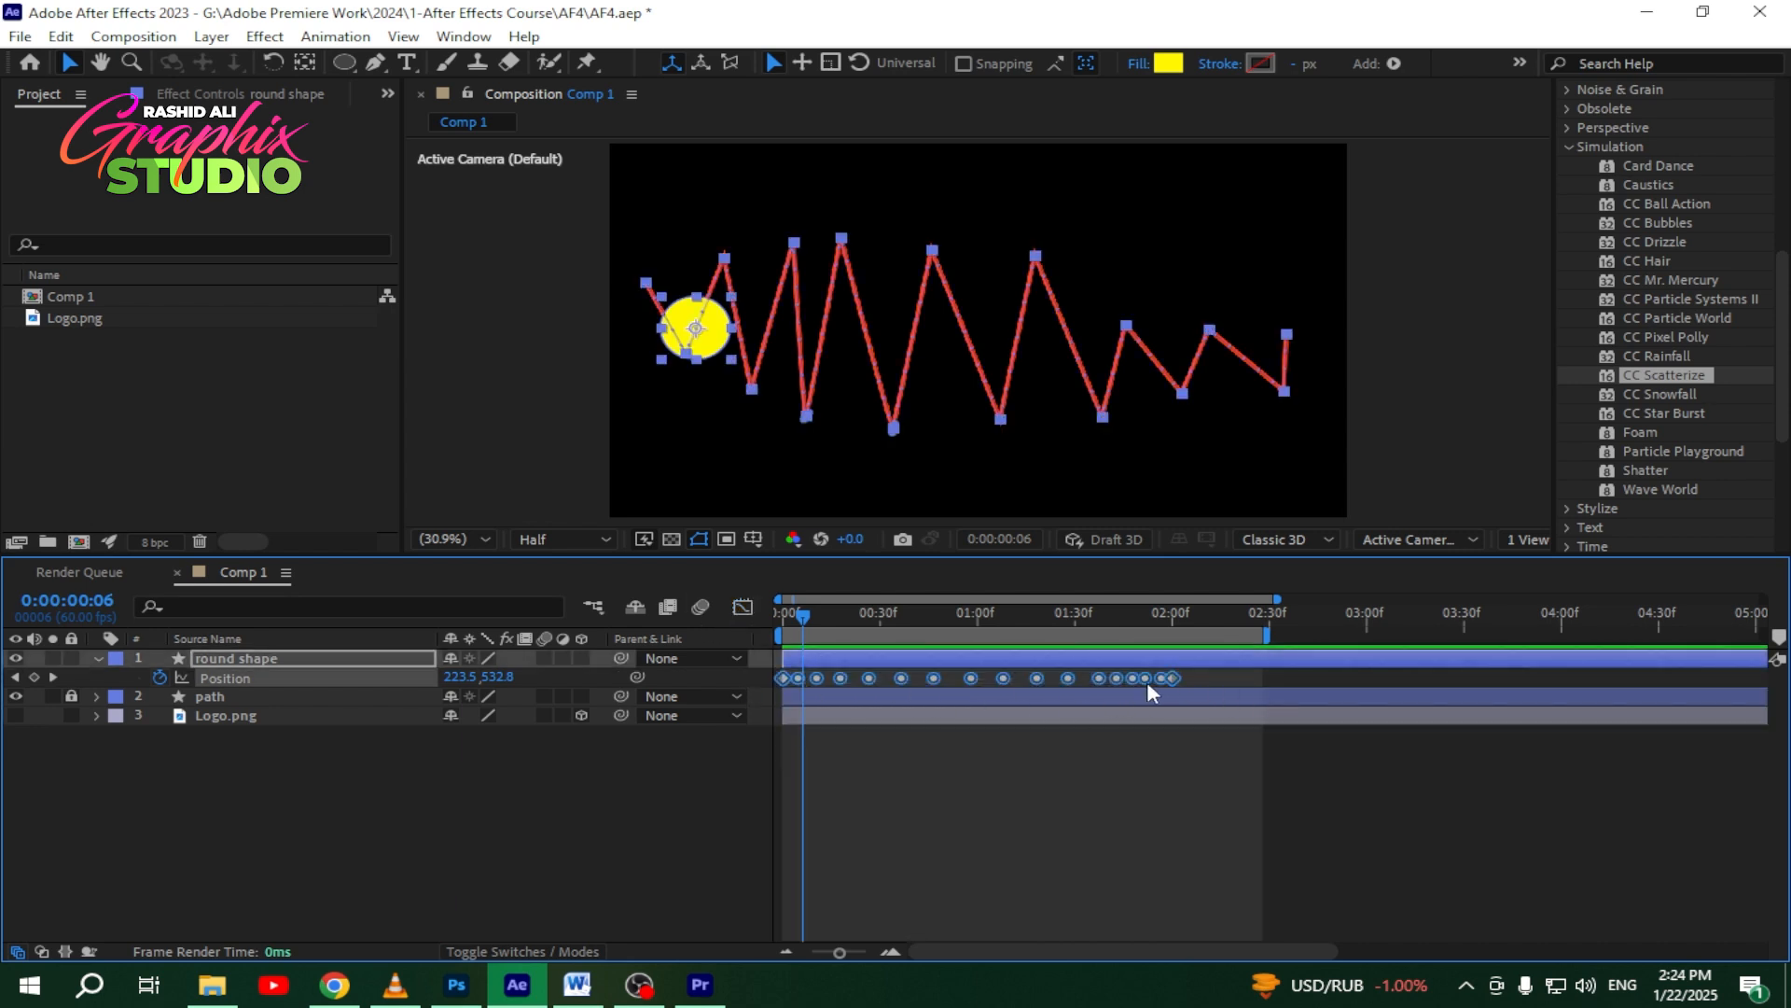
pyautogui.rightClick(1112, 677)
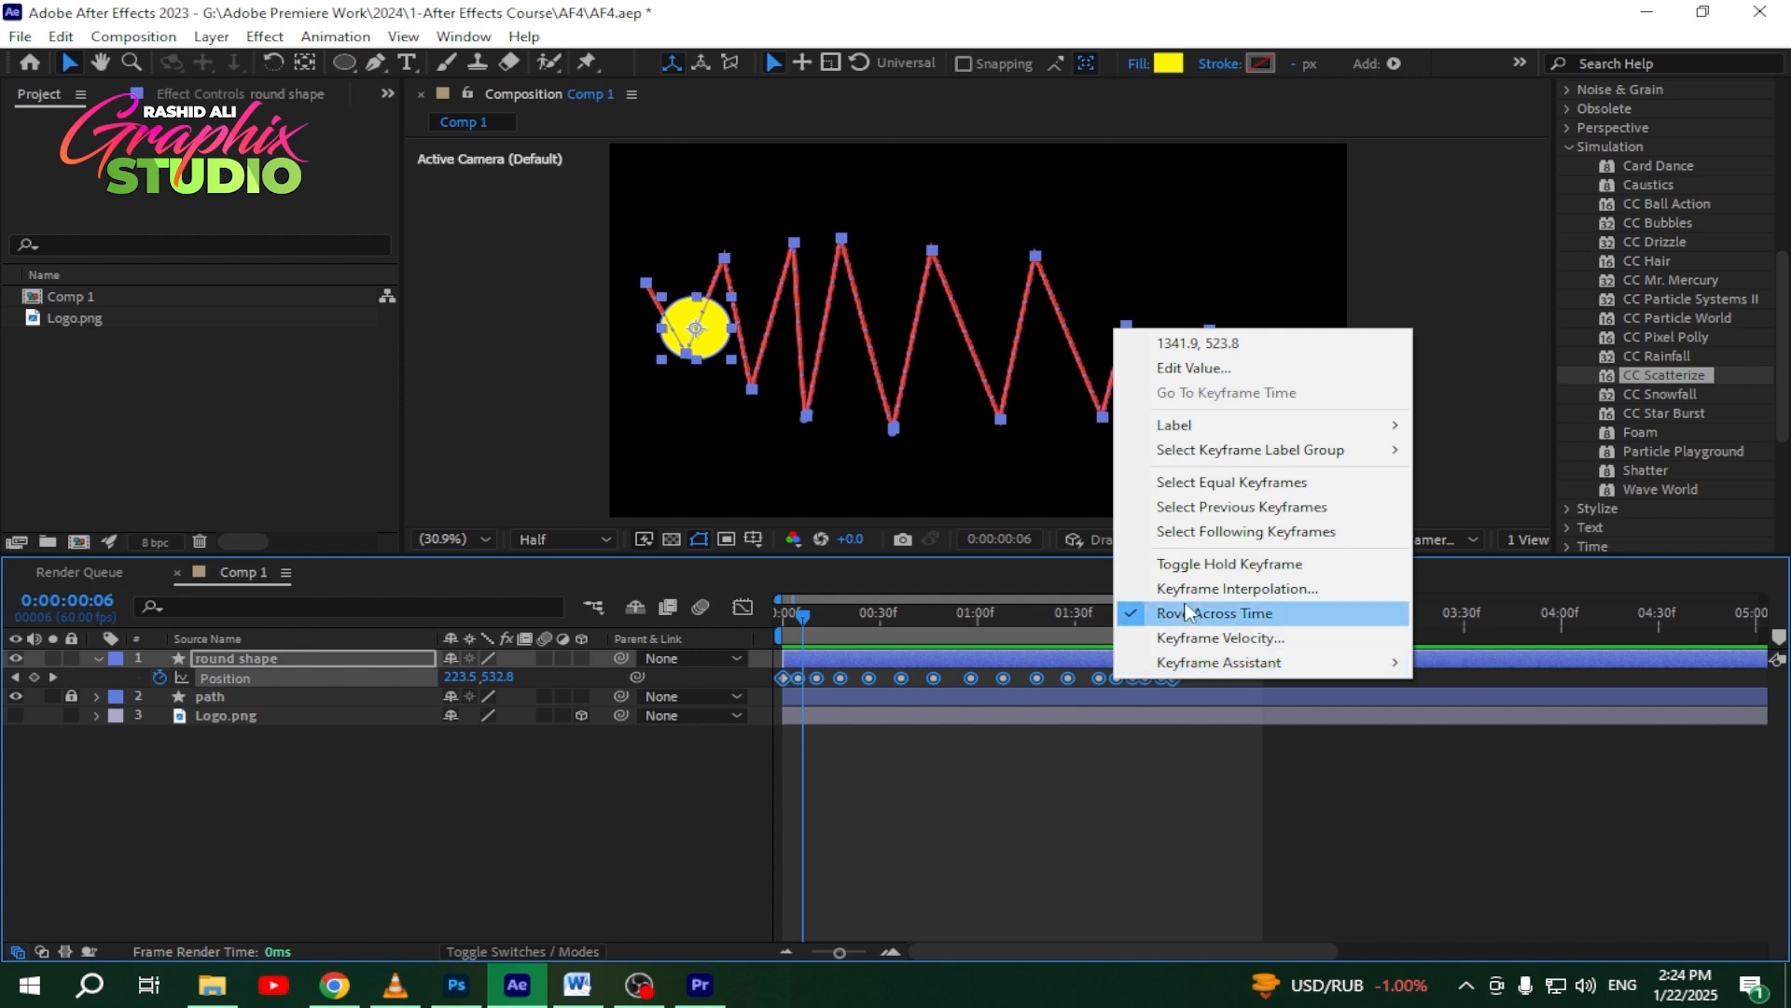
pyautogui.click(1323, 590)
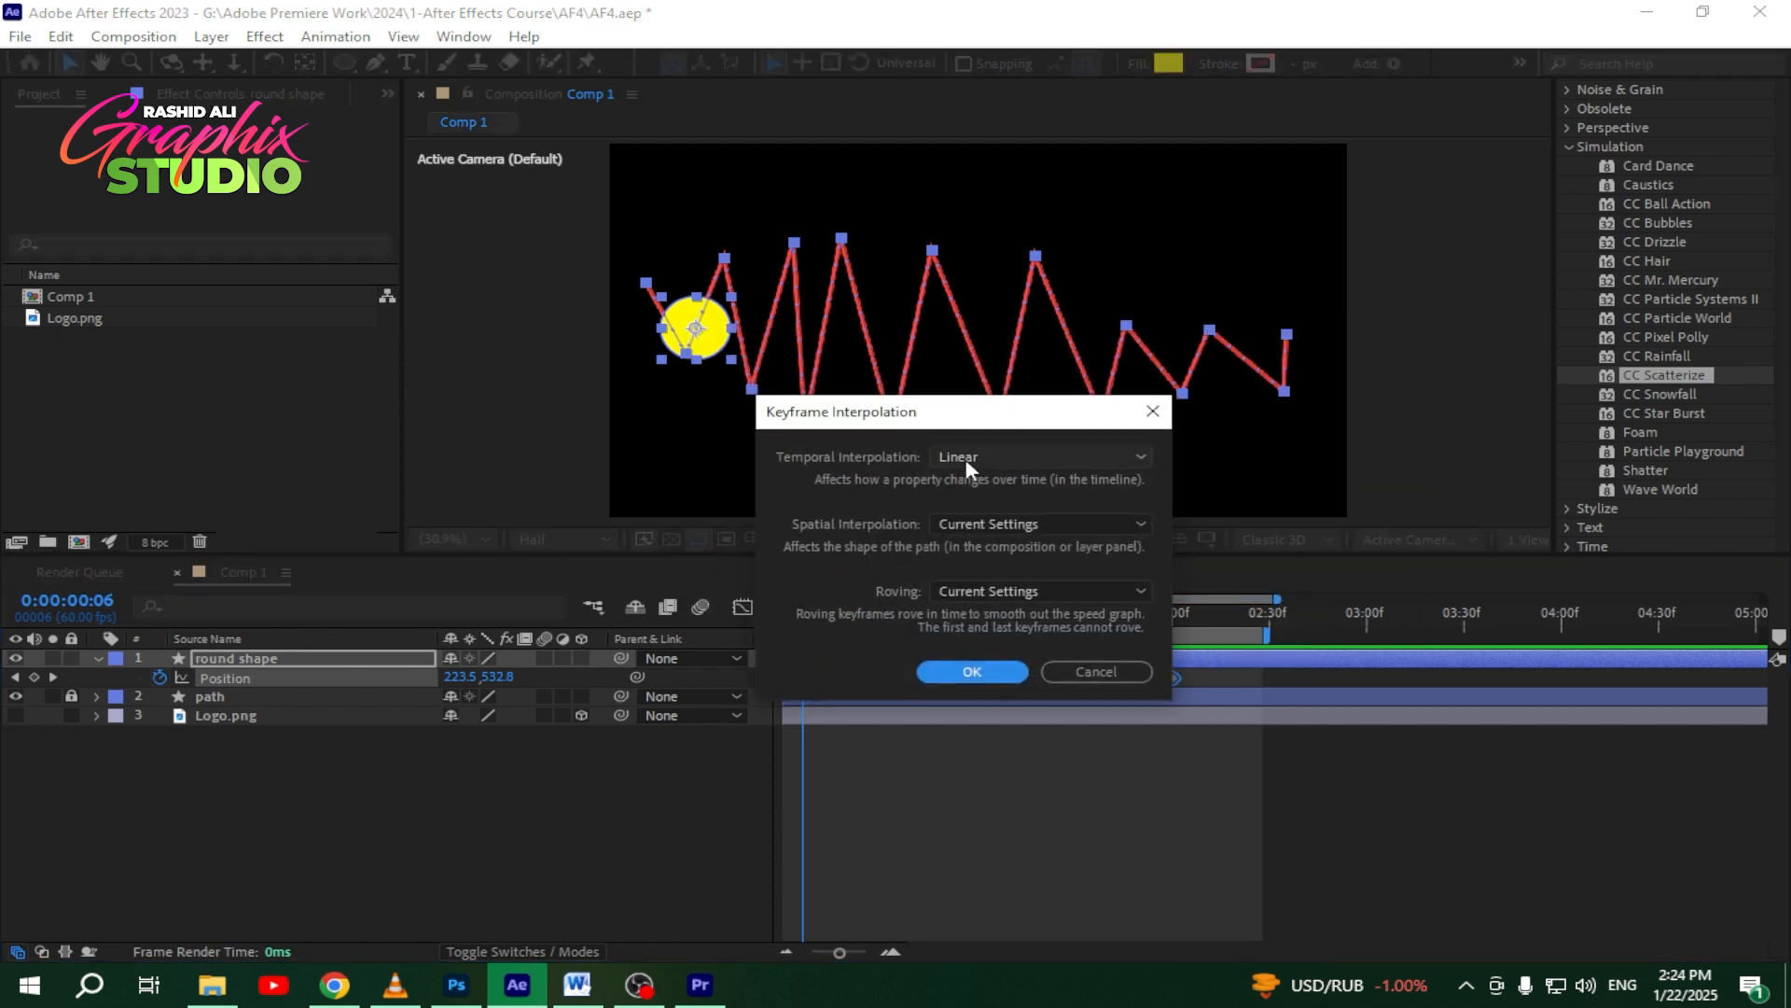
pyautogui.click(975, 458)
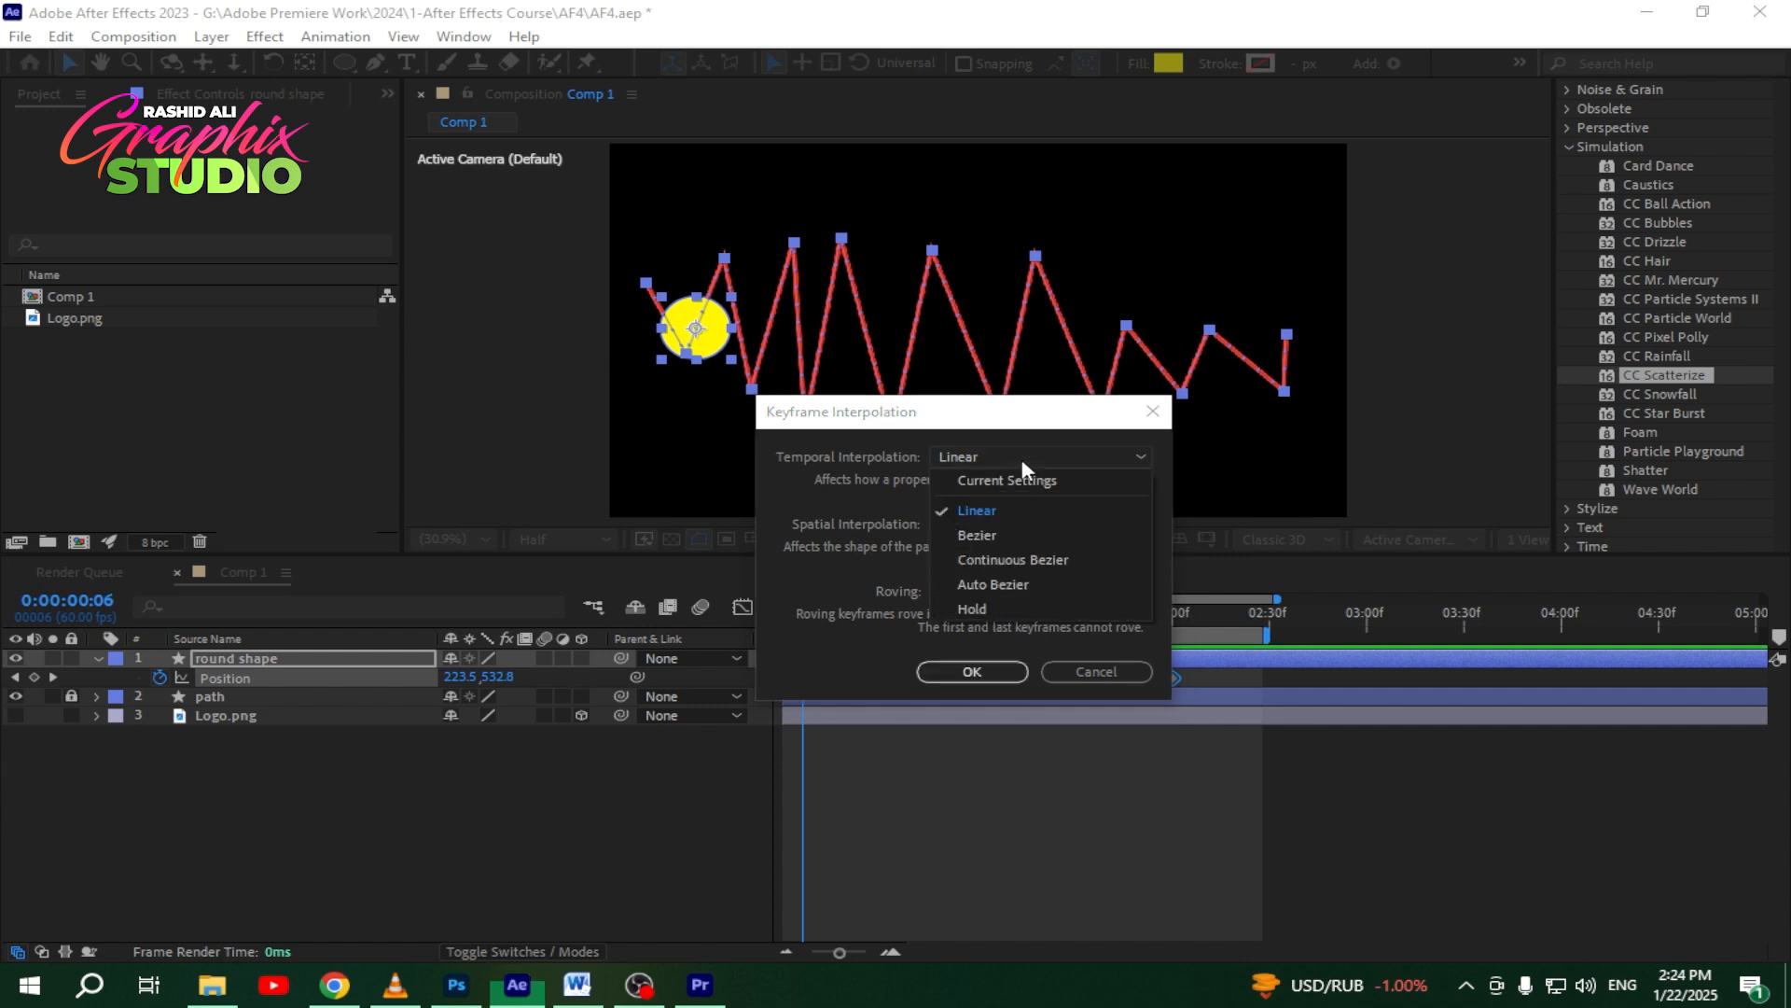
pyautogui.click(983, 538)
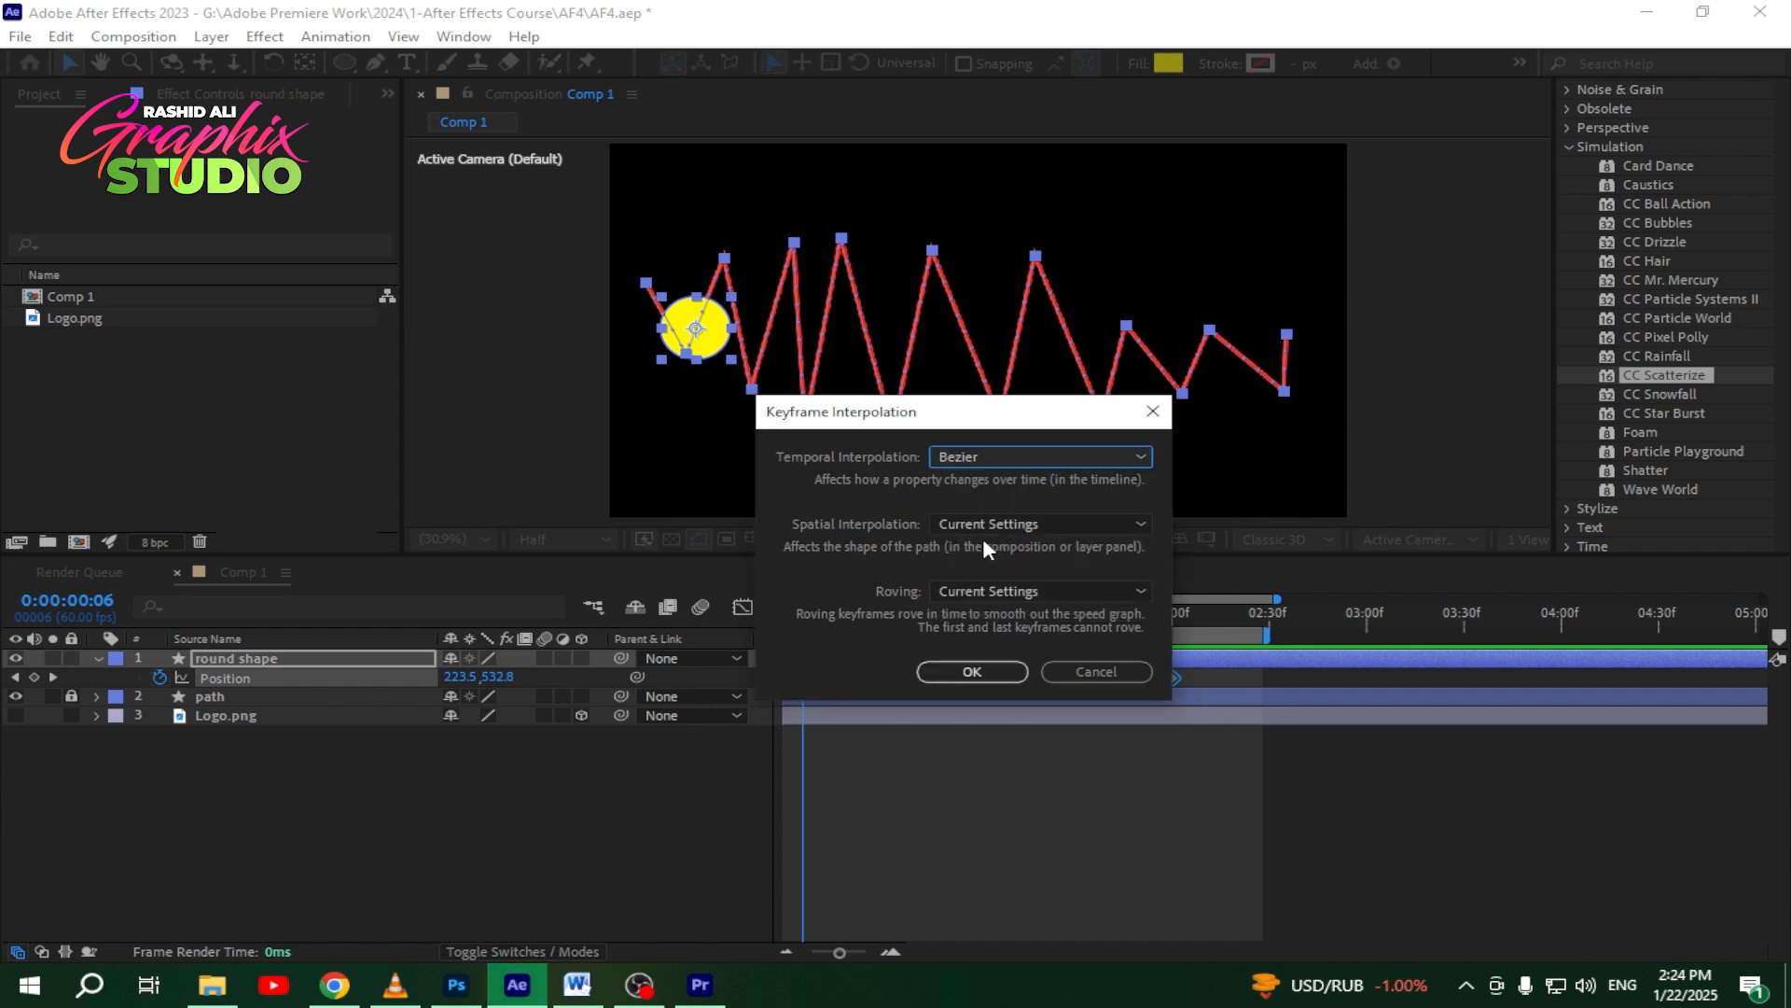
pyautogui.click(987, 669)
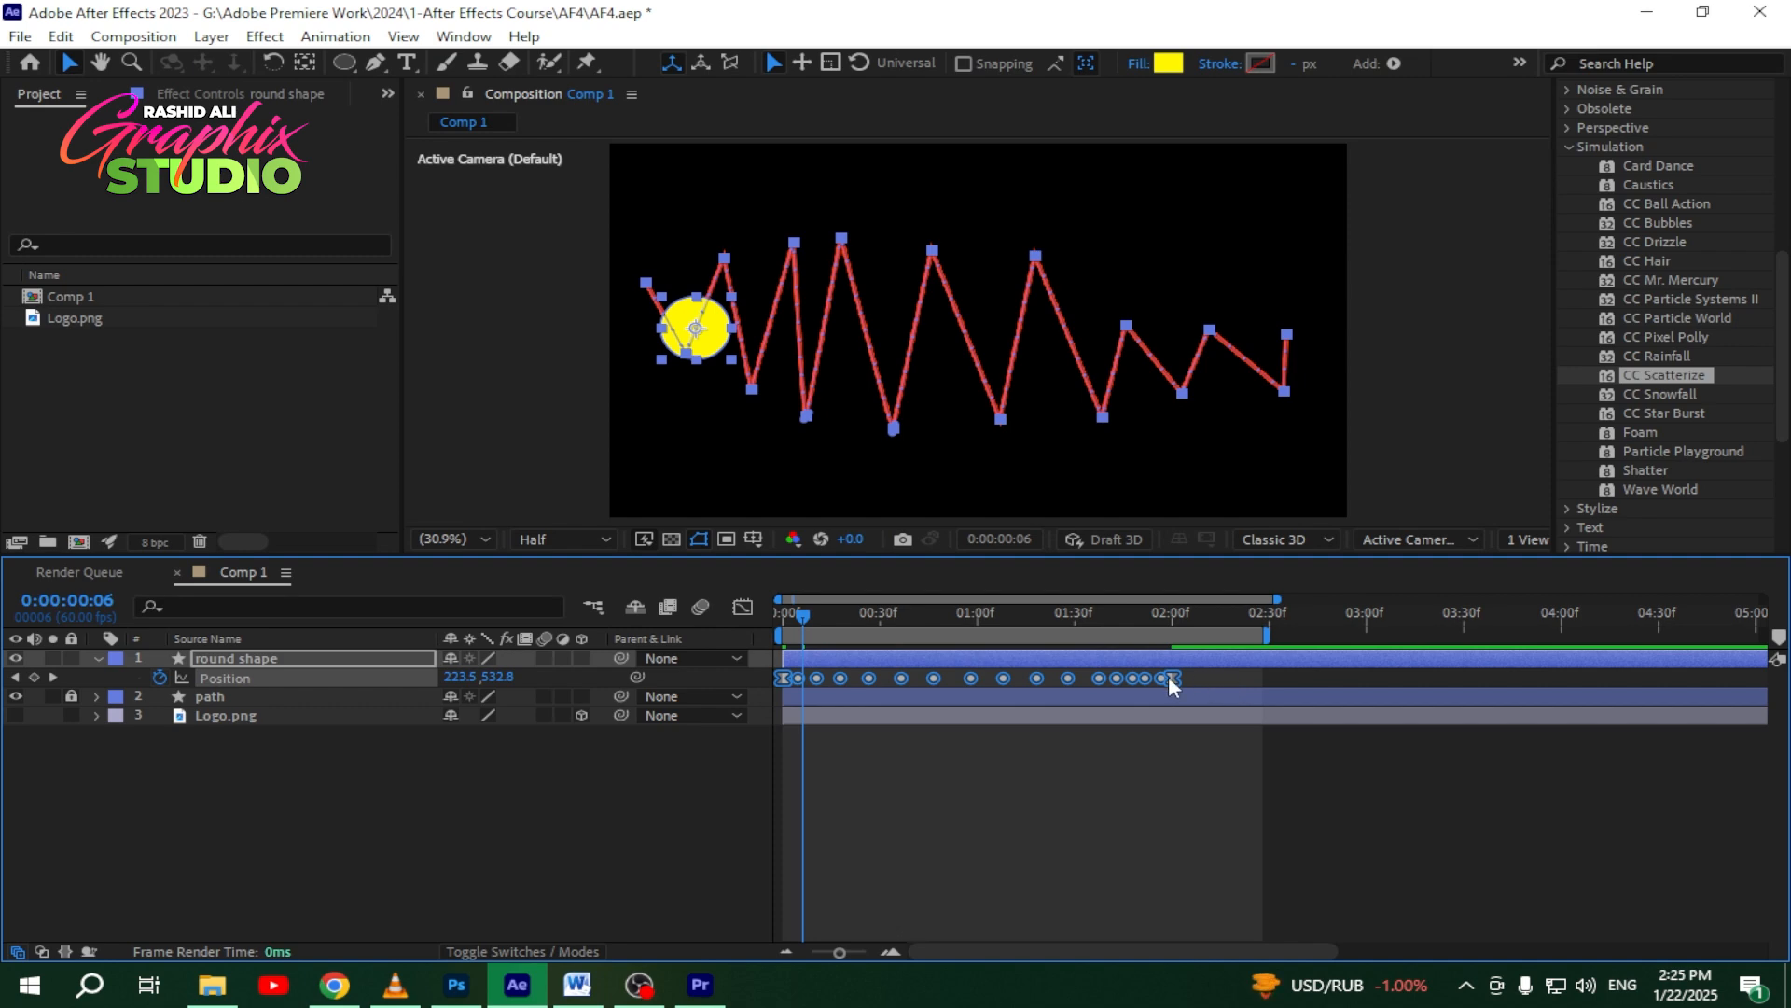
# Step: Preview the circle's motion with the Bezier interpolation from the first frame
pyautogui.moveTo(1172, 684)
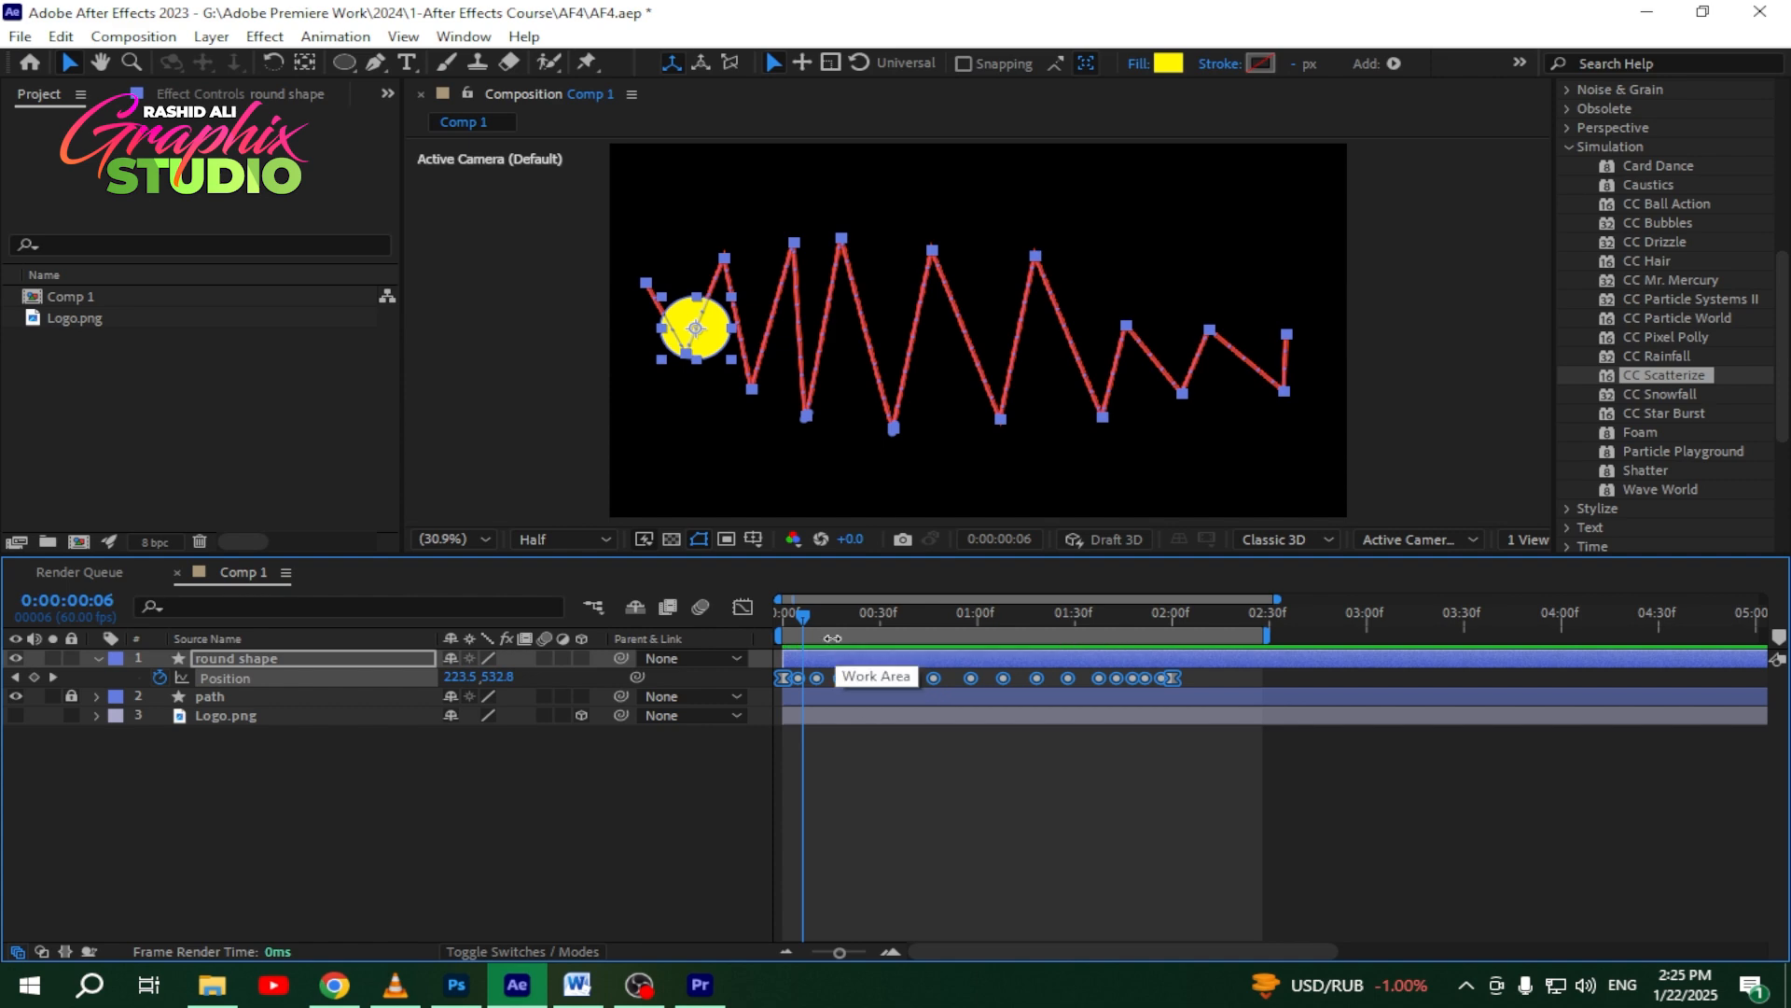
pyautogui.moveTo(804, 618); pyautogui.dragTo(765, 627)
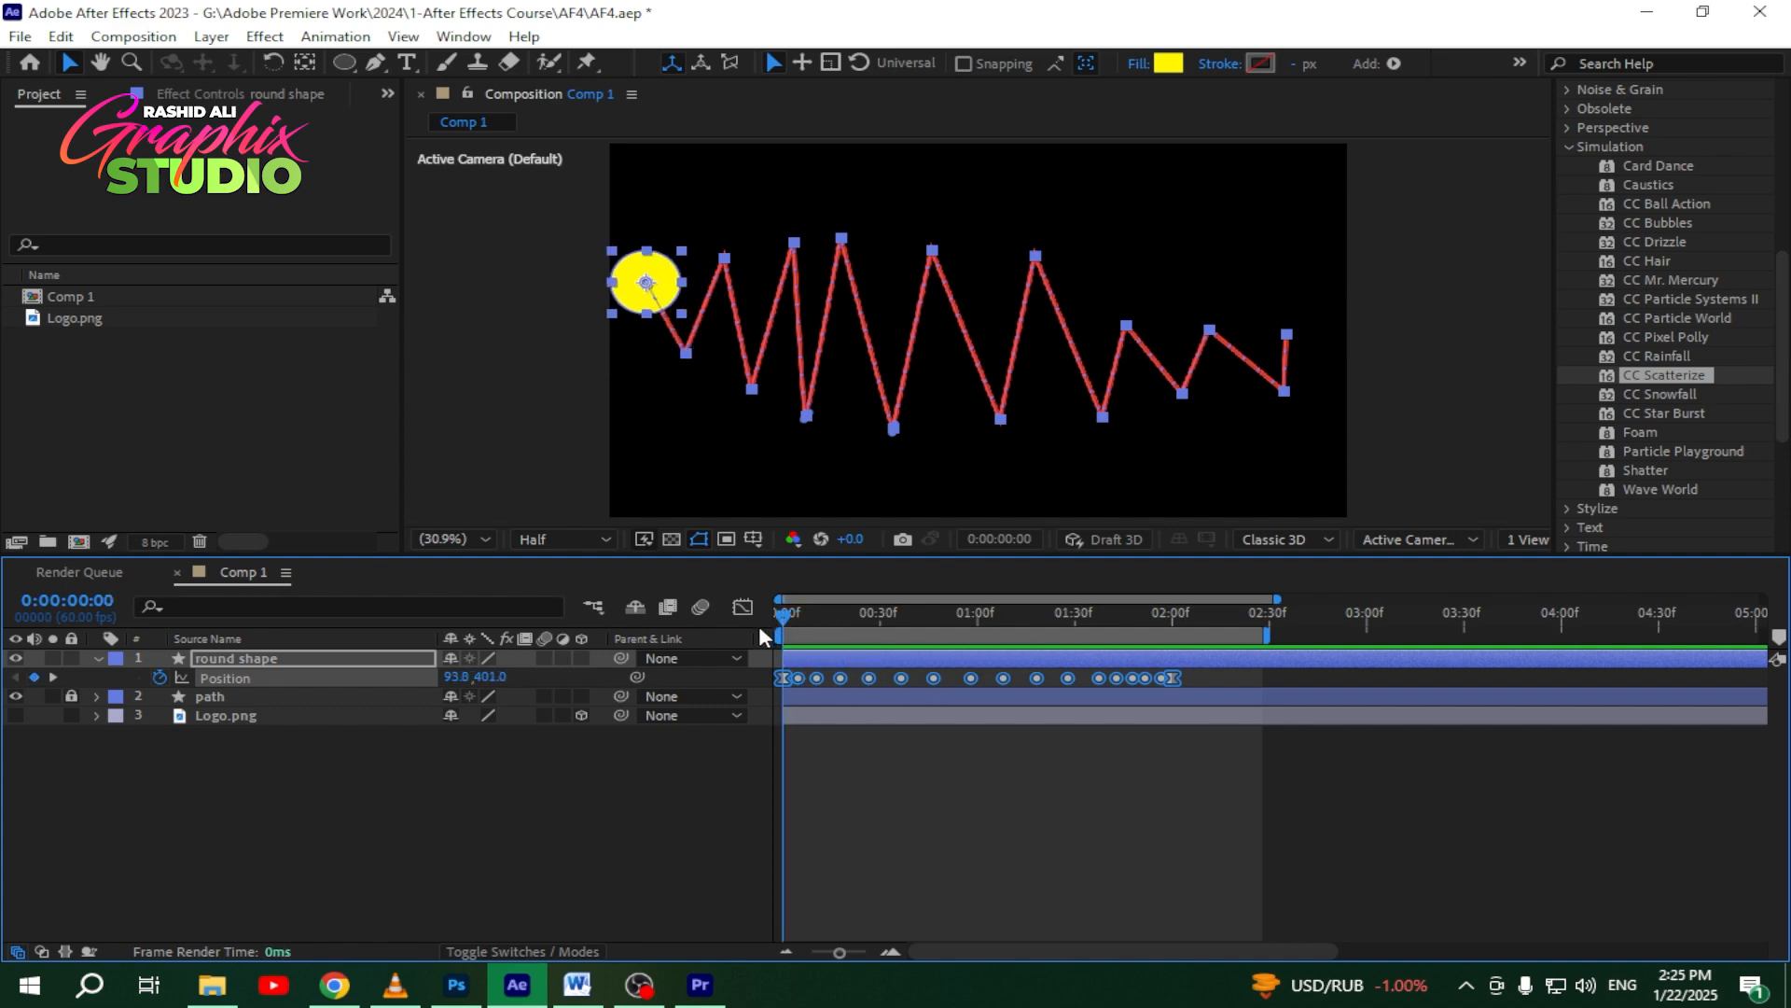
pyautogui.click(672, 817)
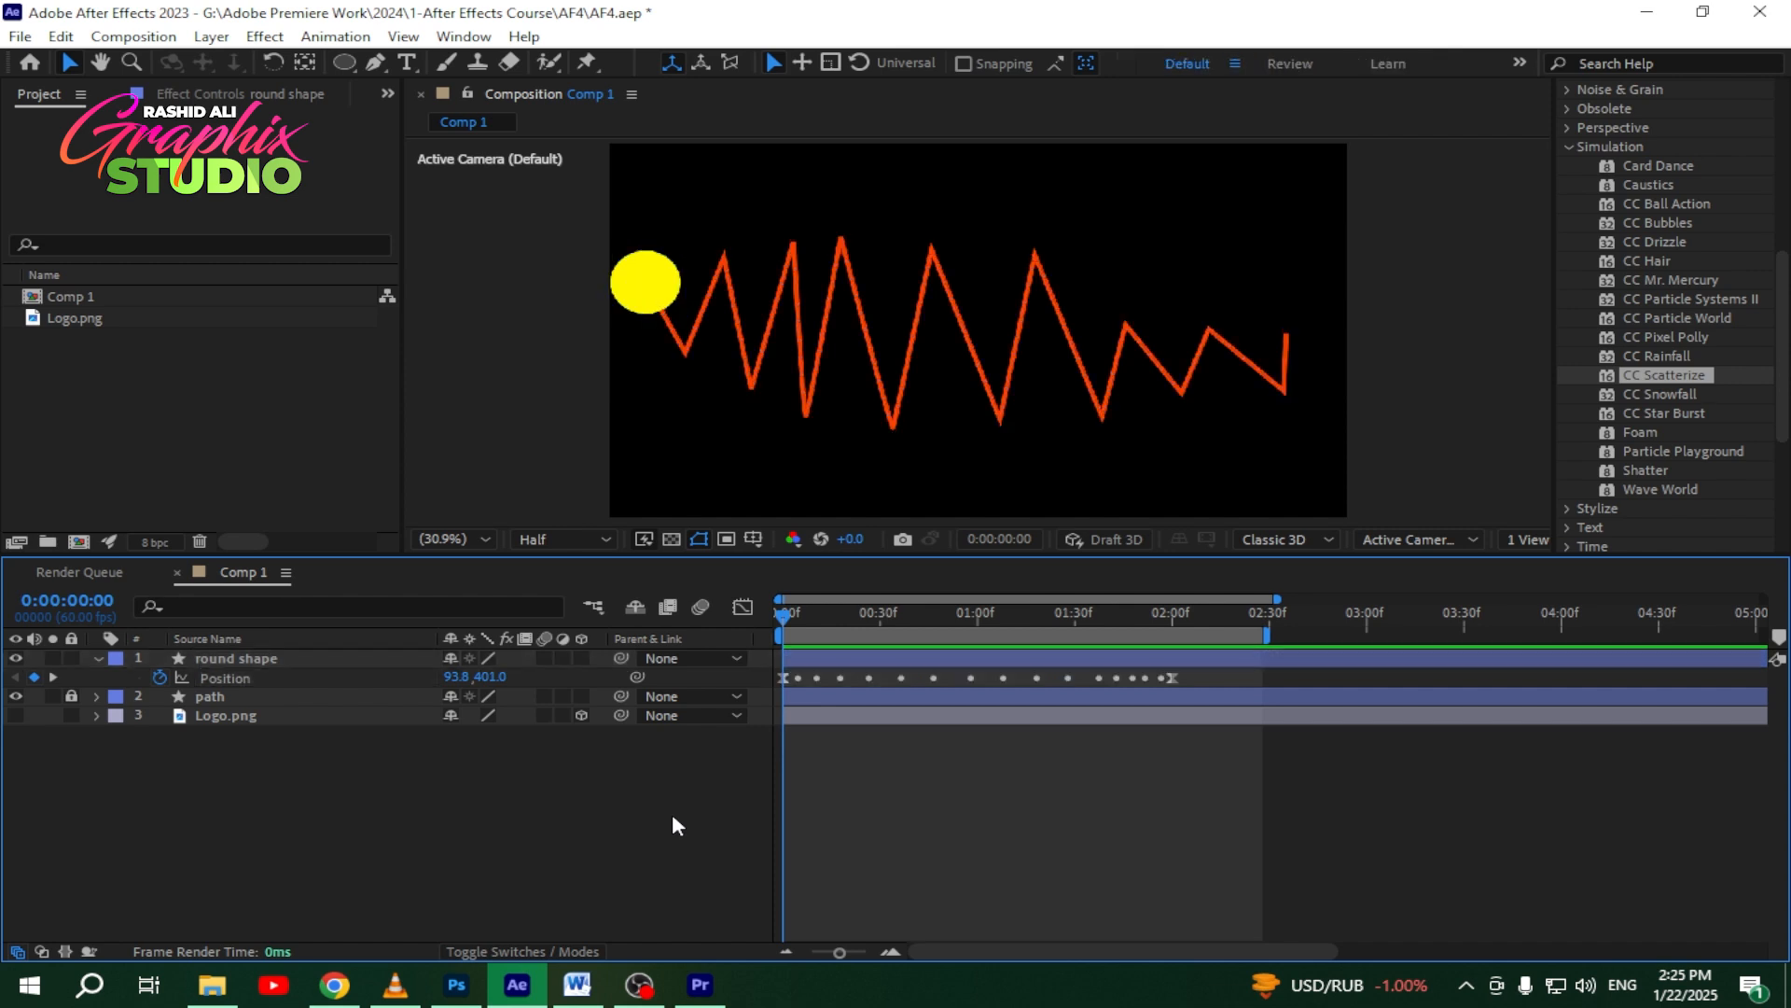
pyautogui.press('space')
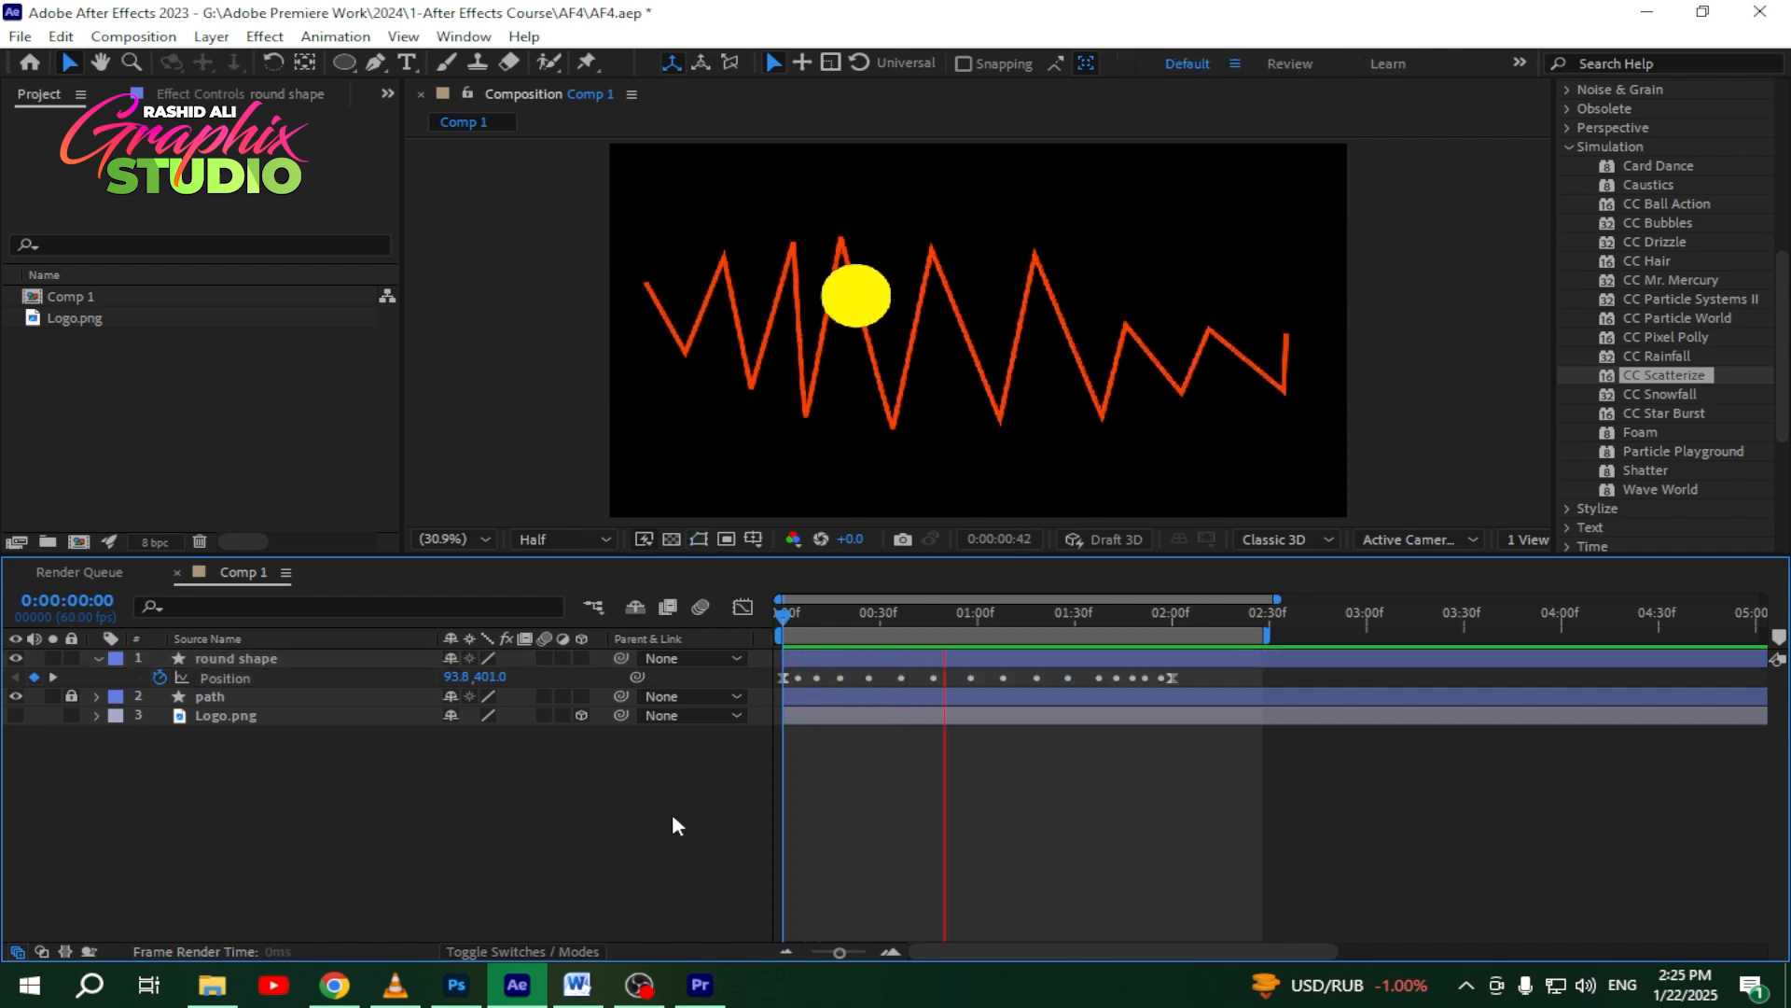
pyautogui.press('space')
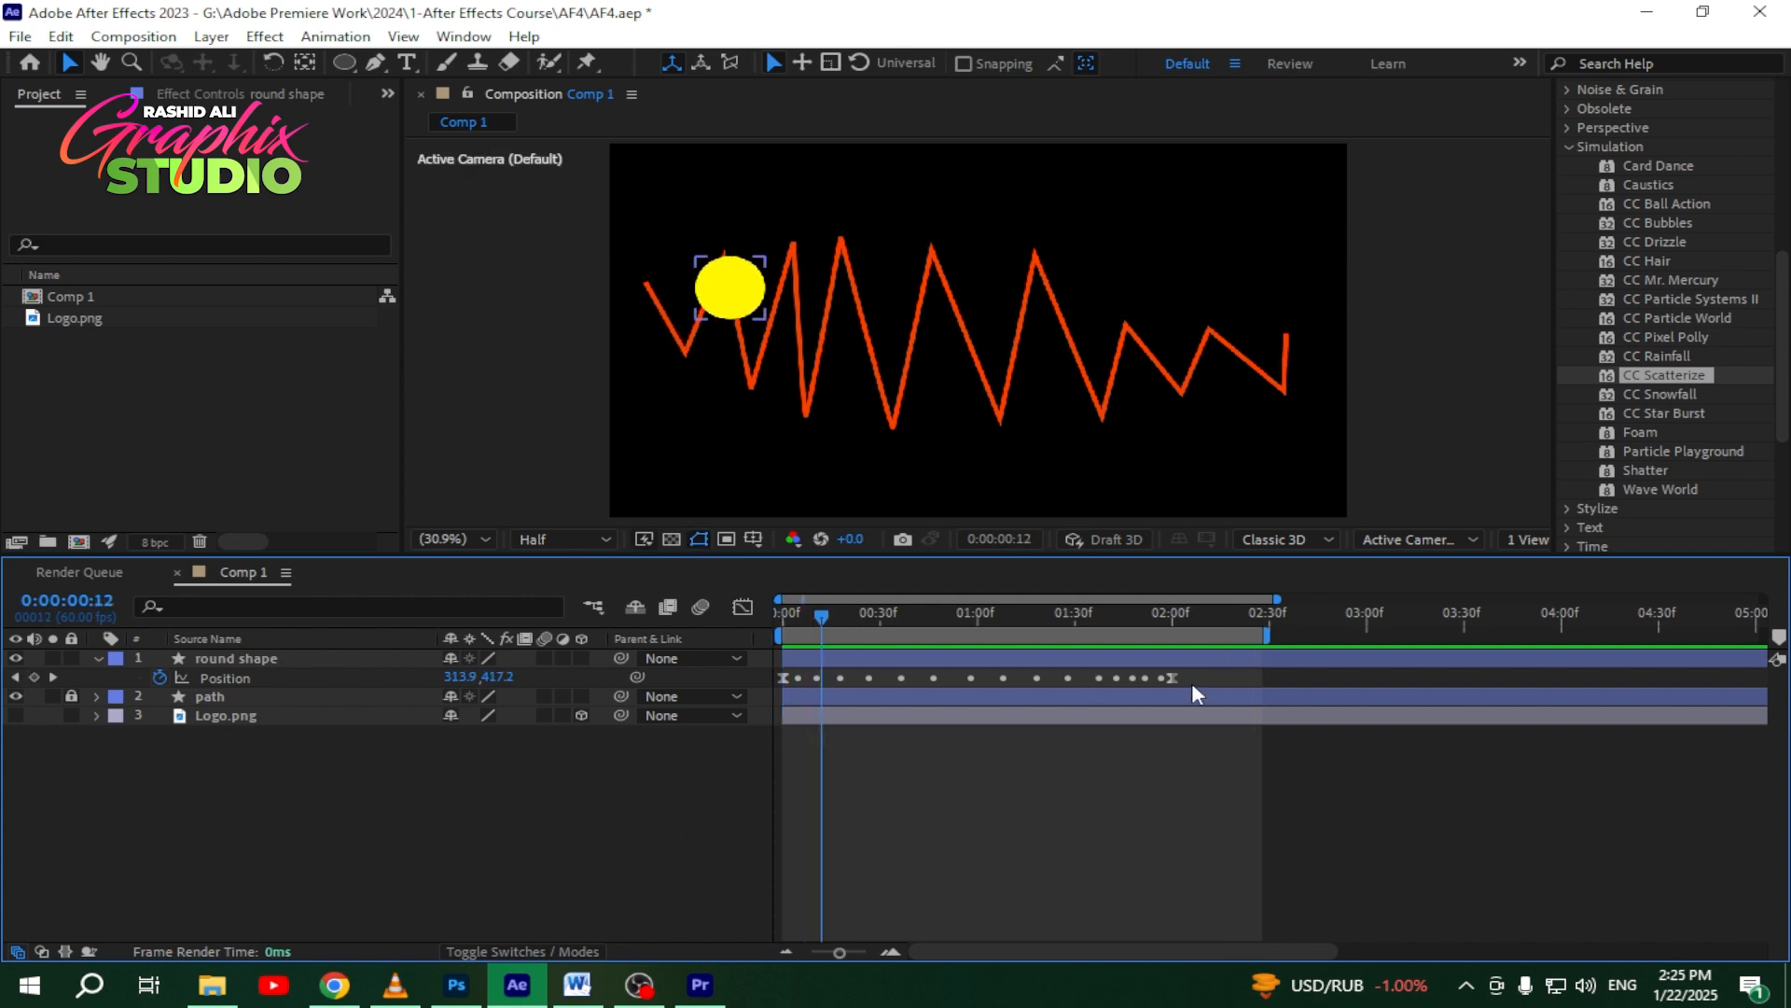
# Step: Check the round shape's Position speed graph and apply Easy Ease to all of its Position keyframes
pyautogui.click(675, 679)
pyautogui.click(745, 609)
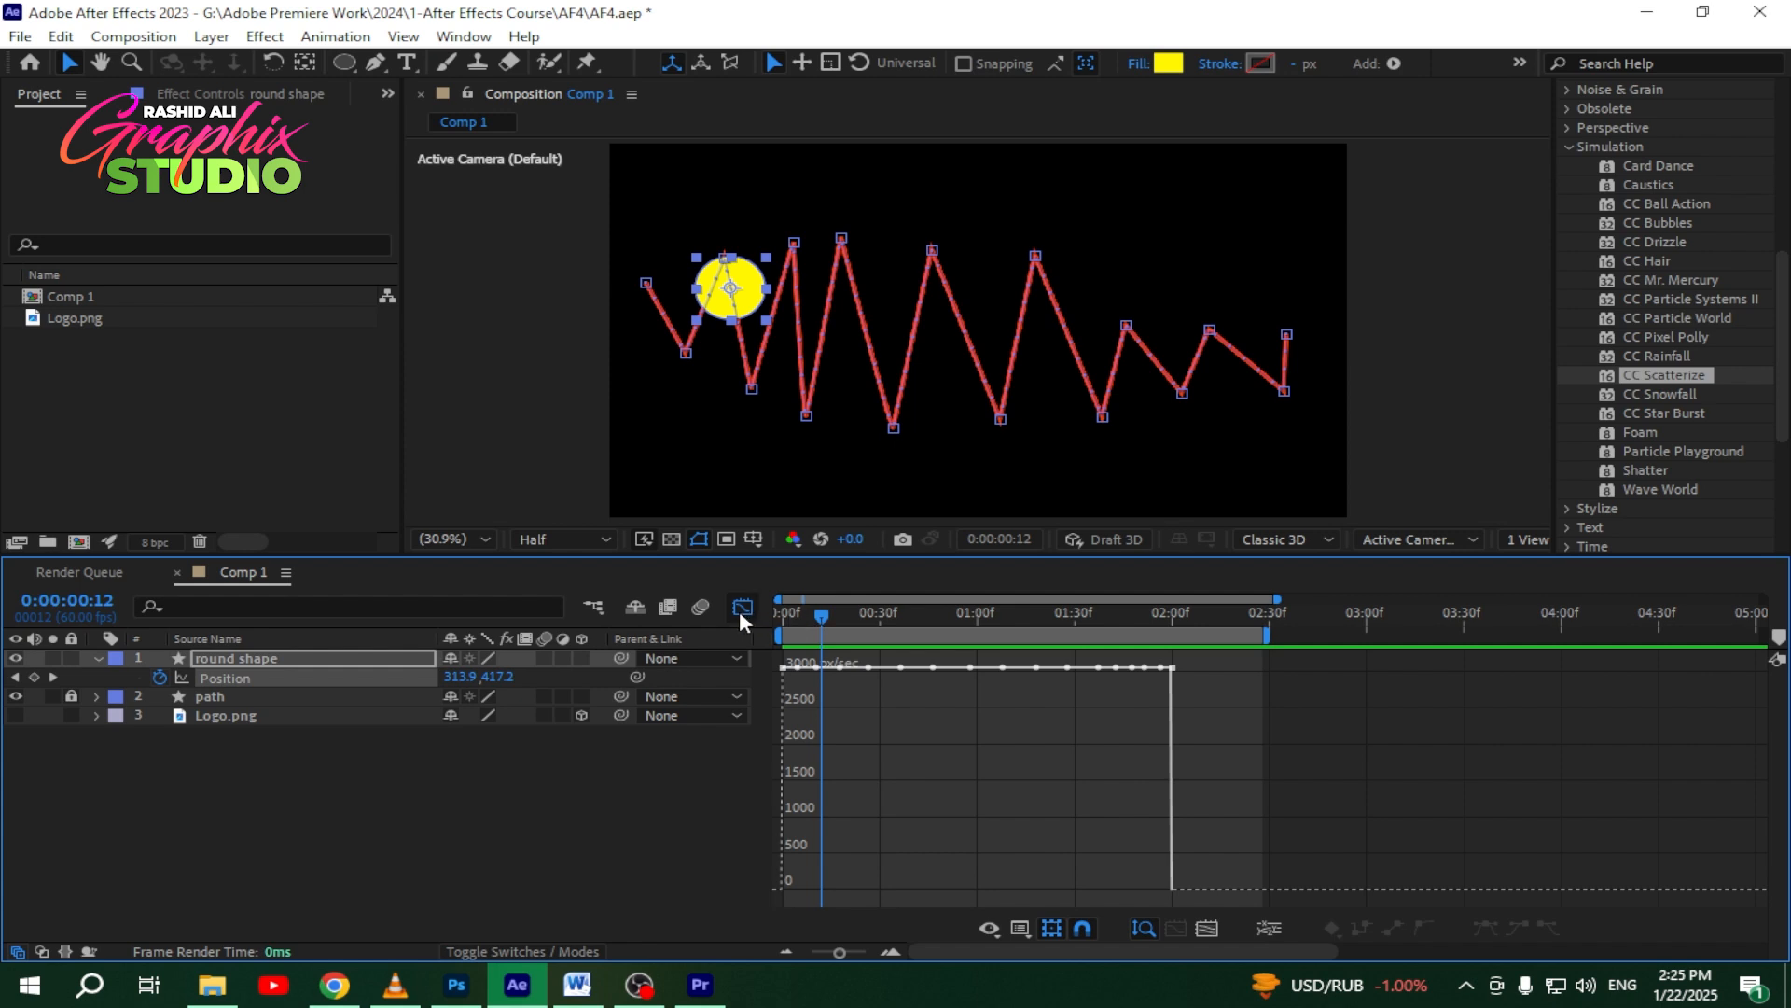
pyautogui.click(742, 608)
pyautogui.moveTo(1208, 680); pyautogui.dragTo(766, 699)
pyautogui.press('F9')
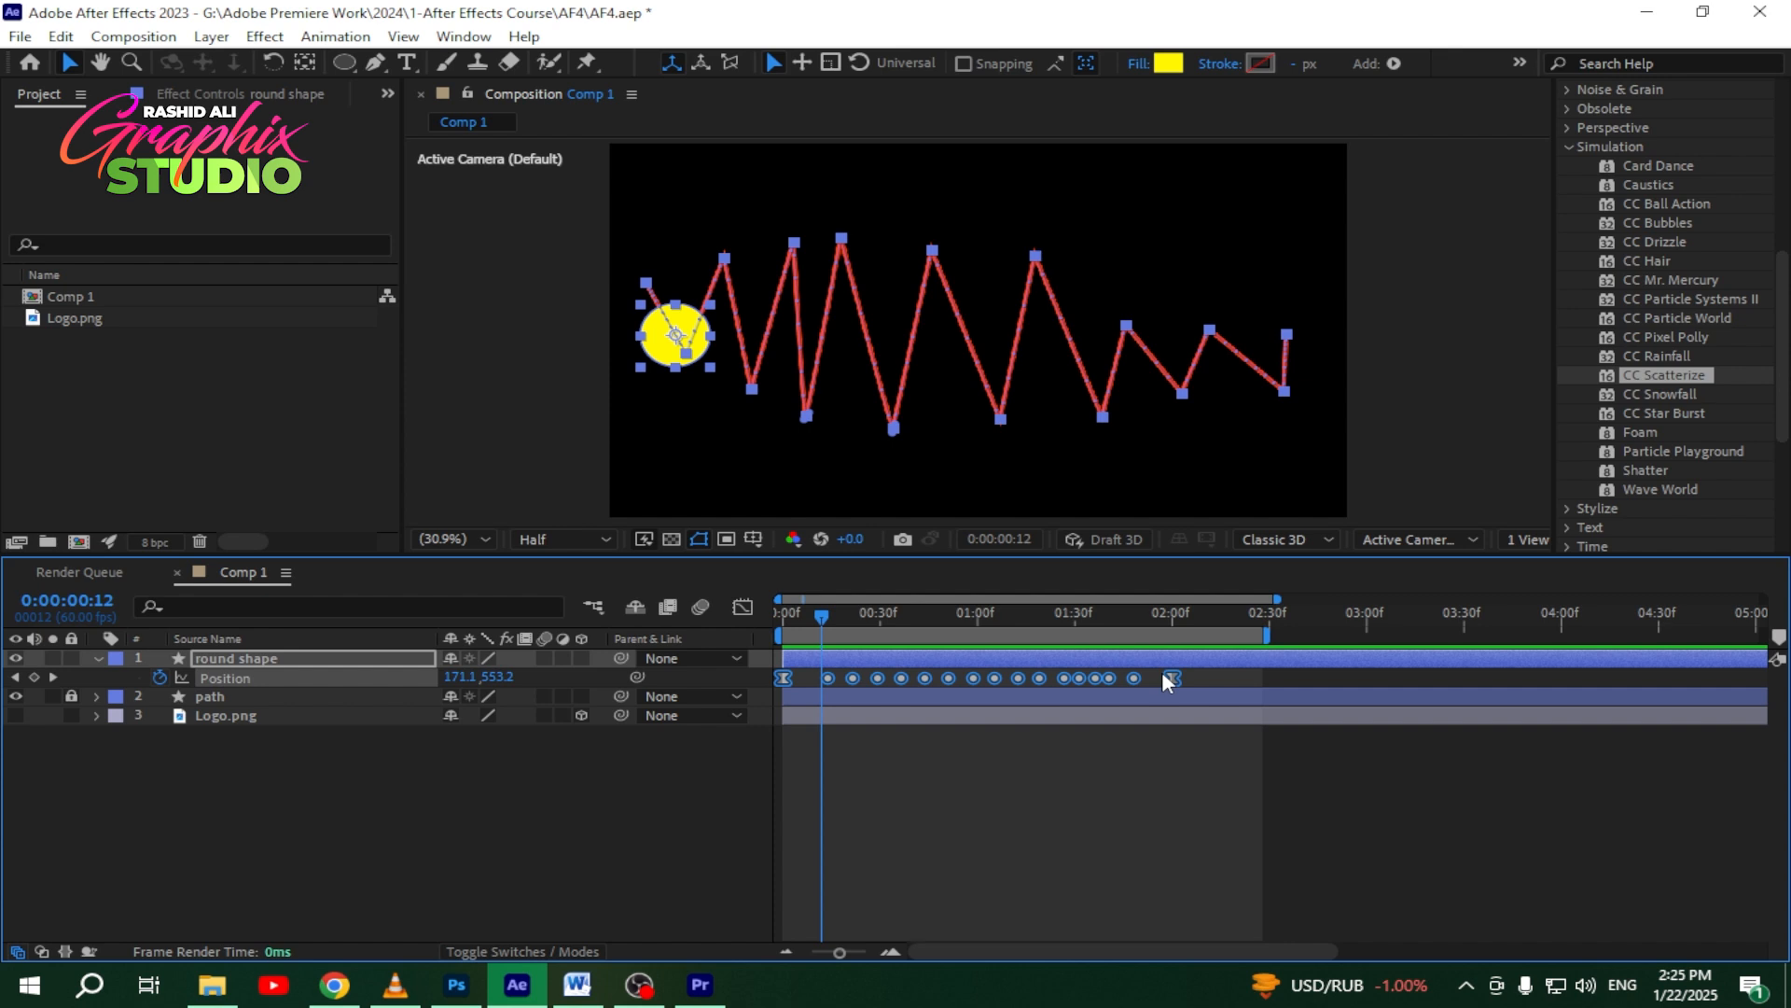
# Step: Scrub from the last Position keyframe at 0:00:02:00 back to the start and preview the eased motion
pyautogui.moveTo(821, 615); pyautogui.dragTo(1176, 628)
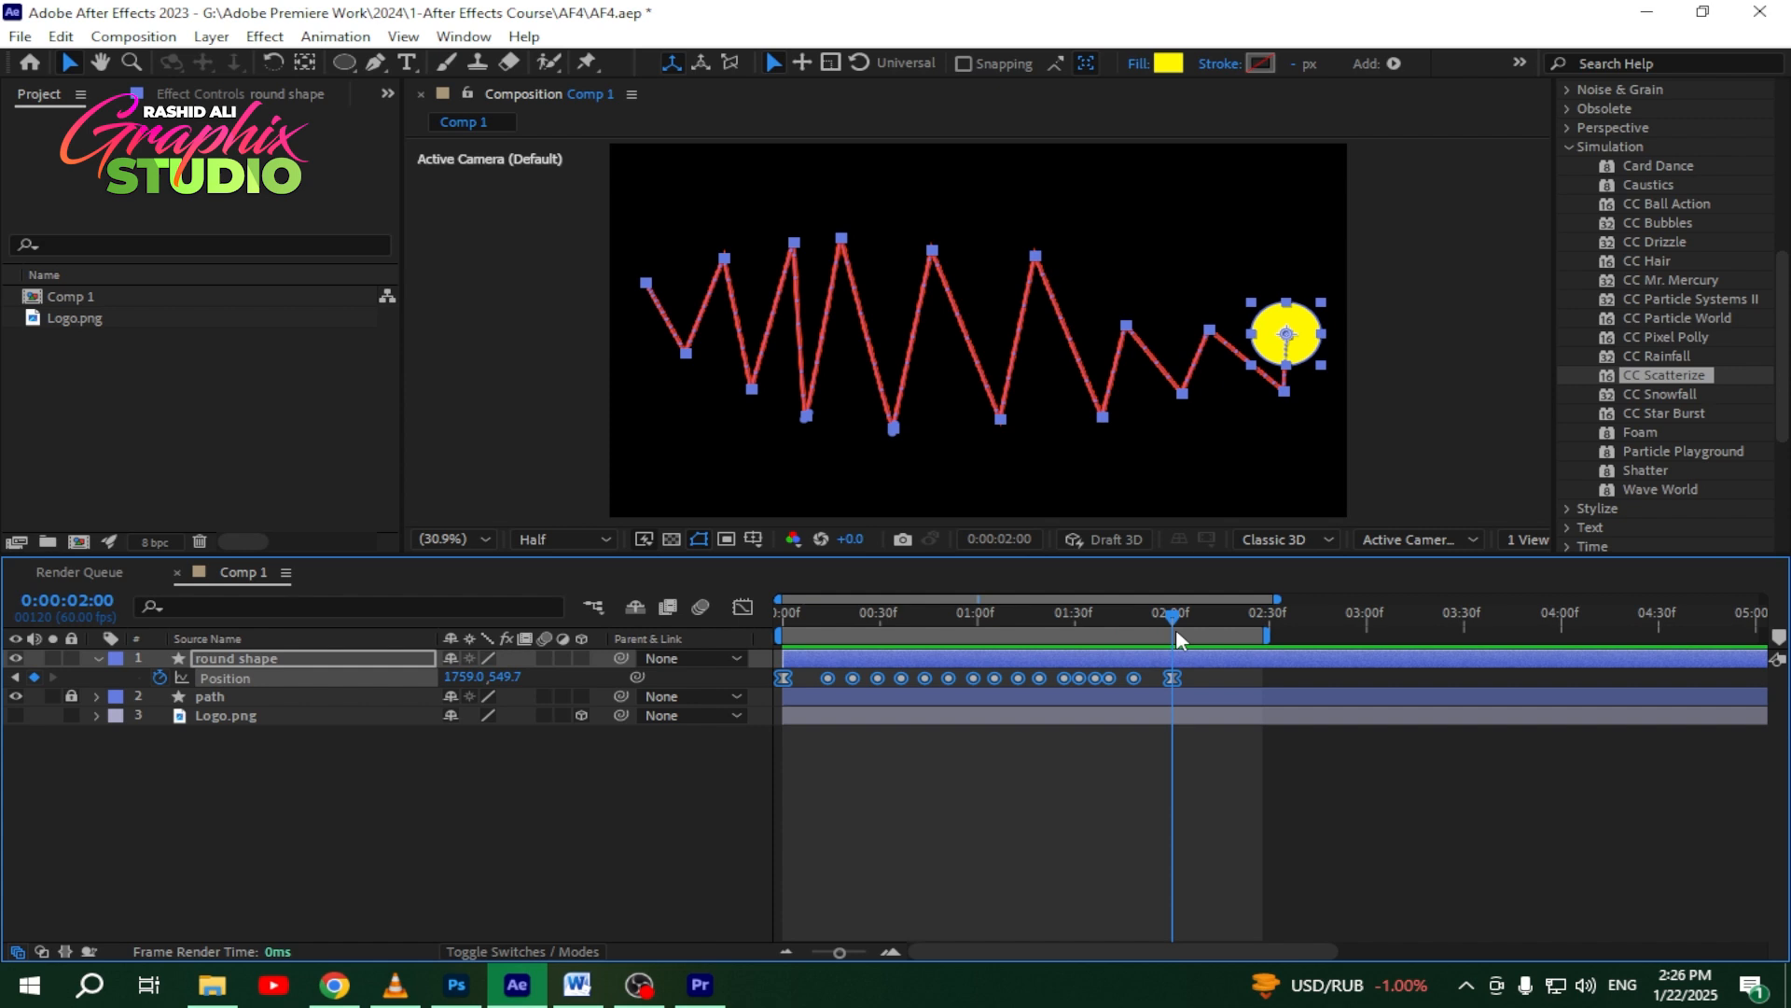
pyautogui.moveTo(1176, 629); pyautogui.dragTo(664, 620)
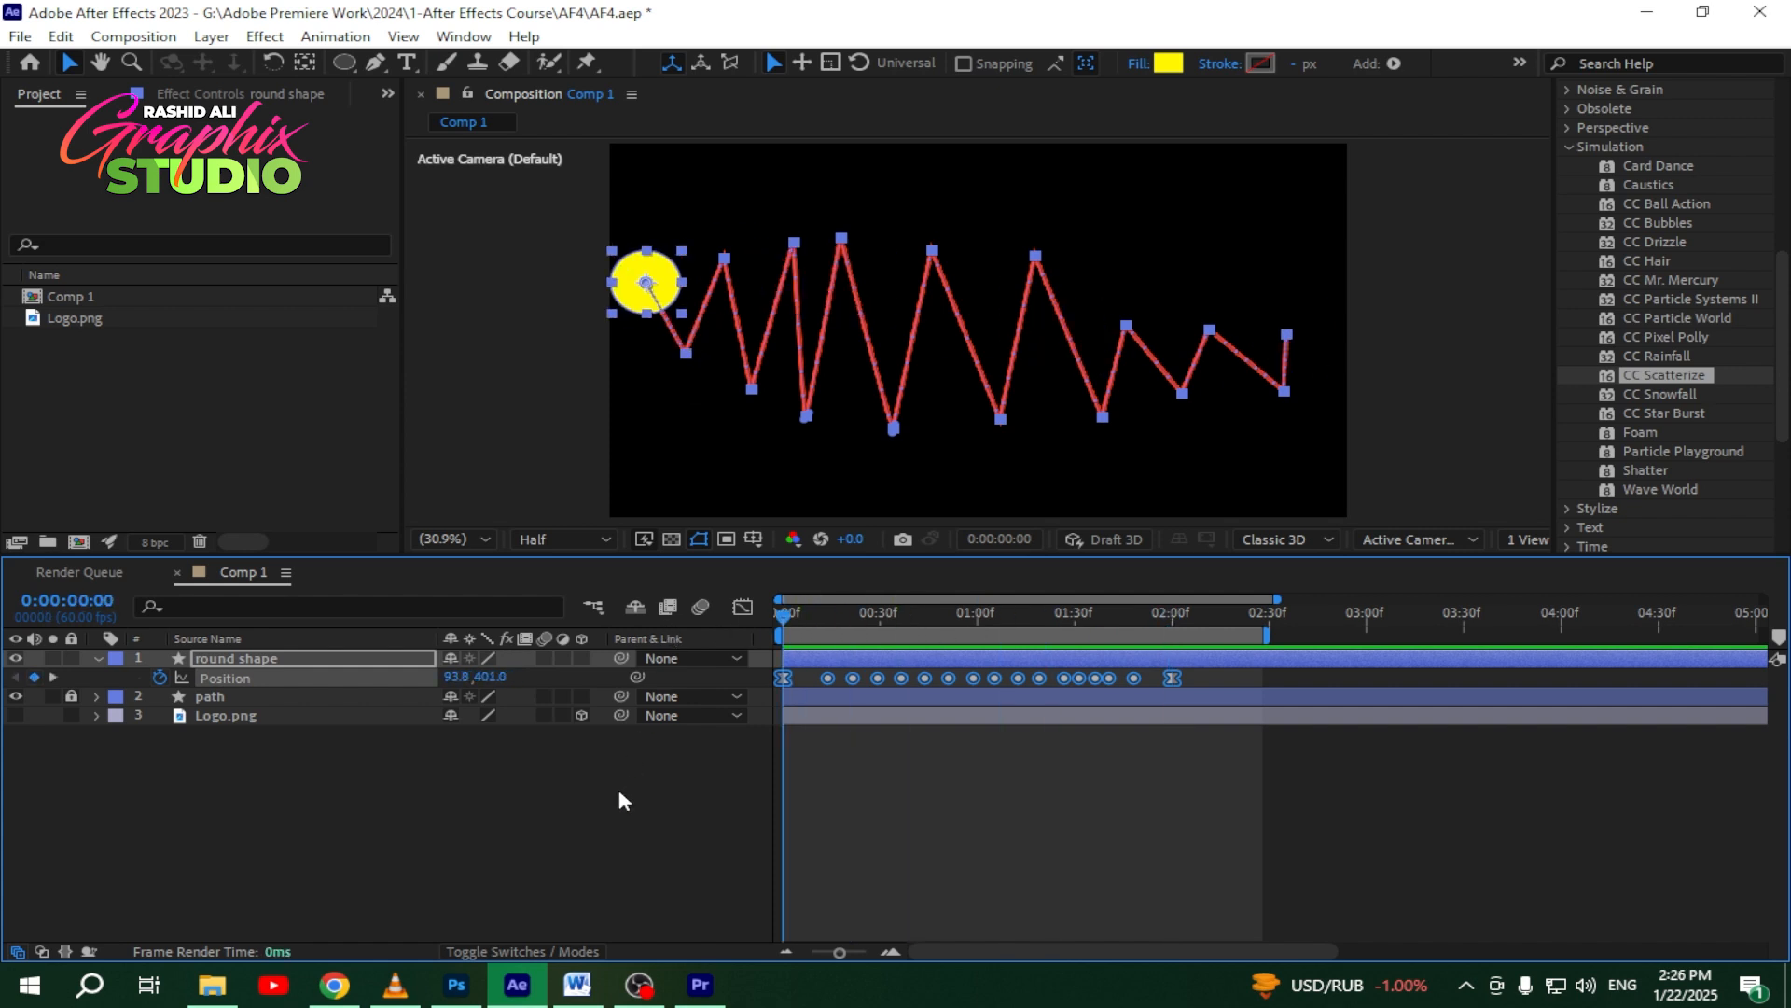
pyautogui.press('space')
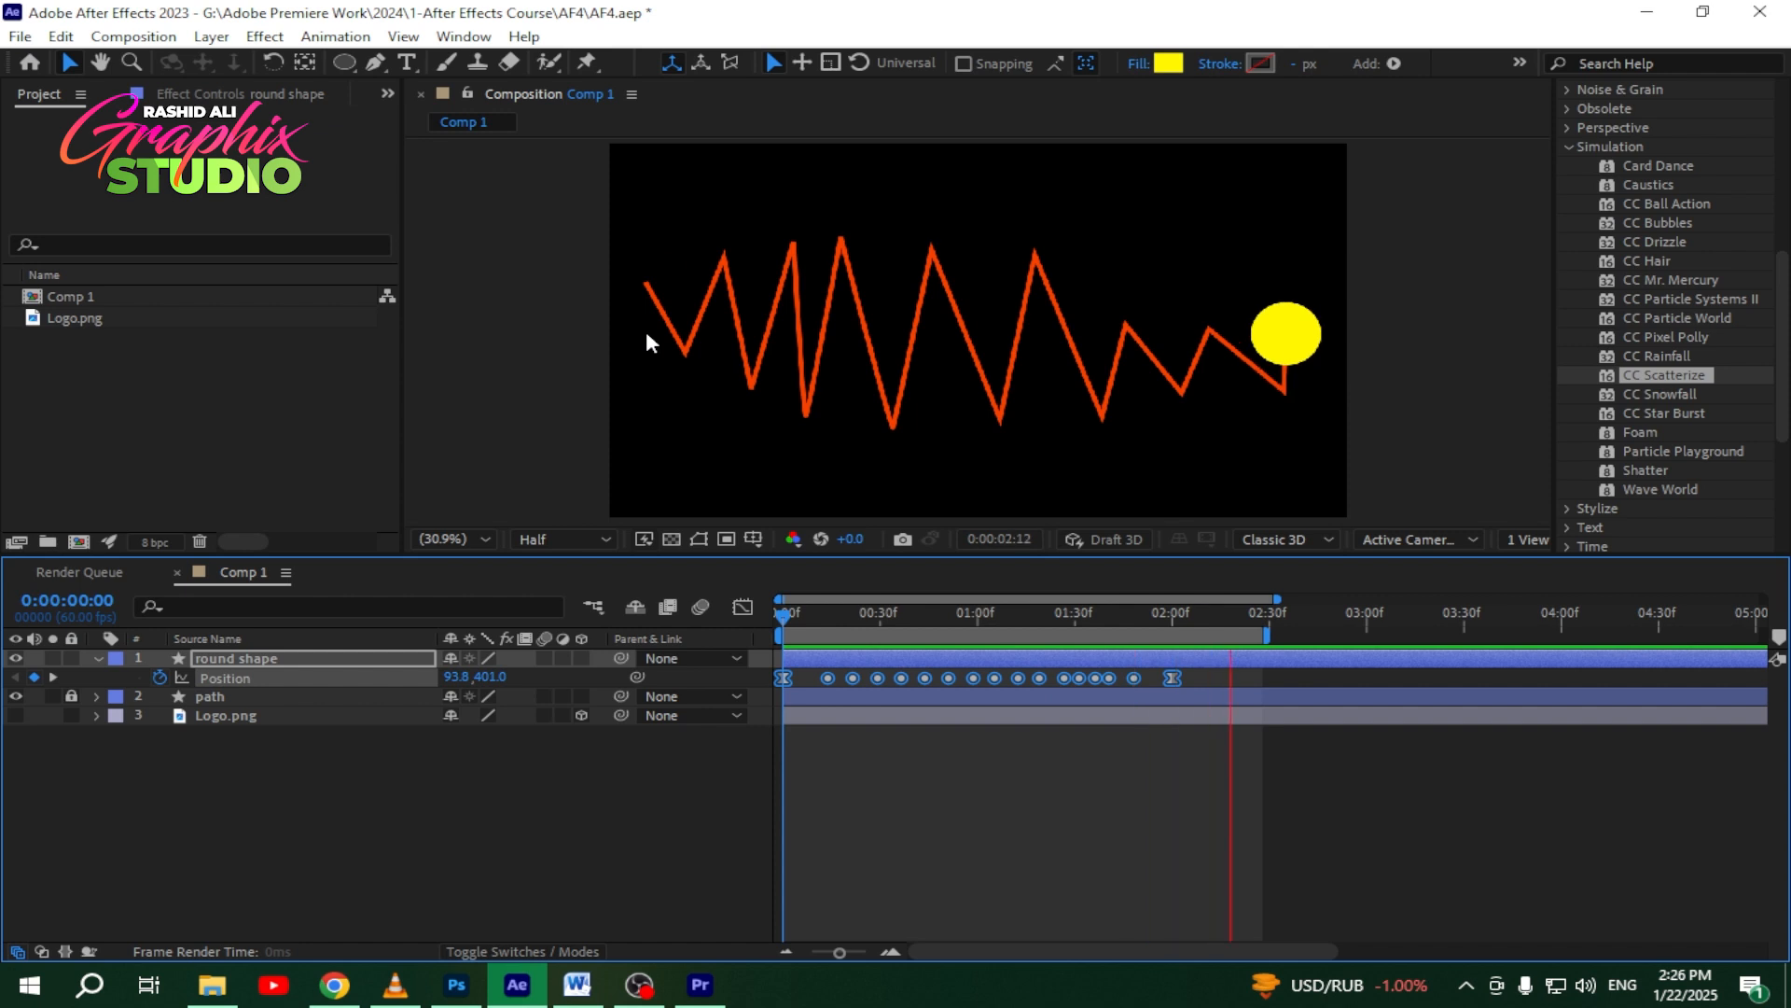
pyautogui.press('space')
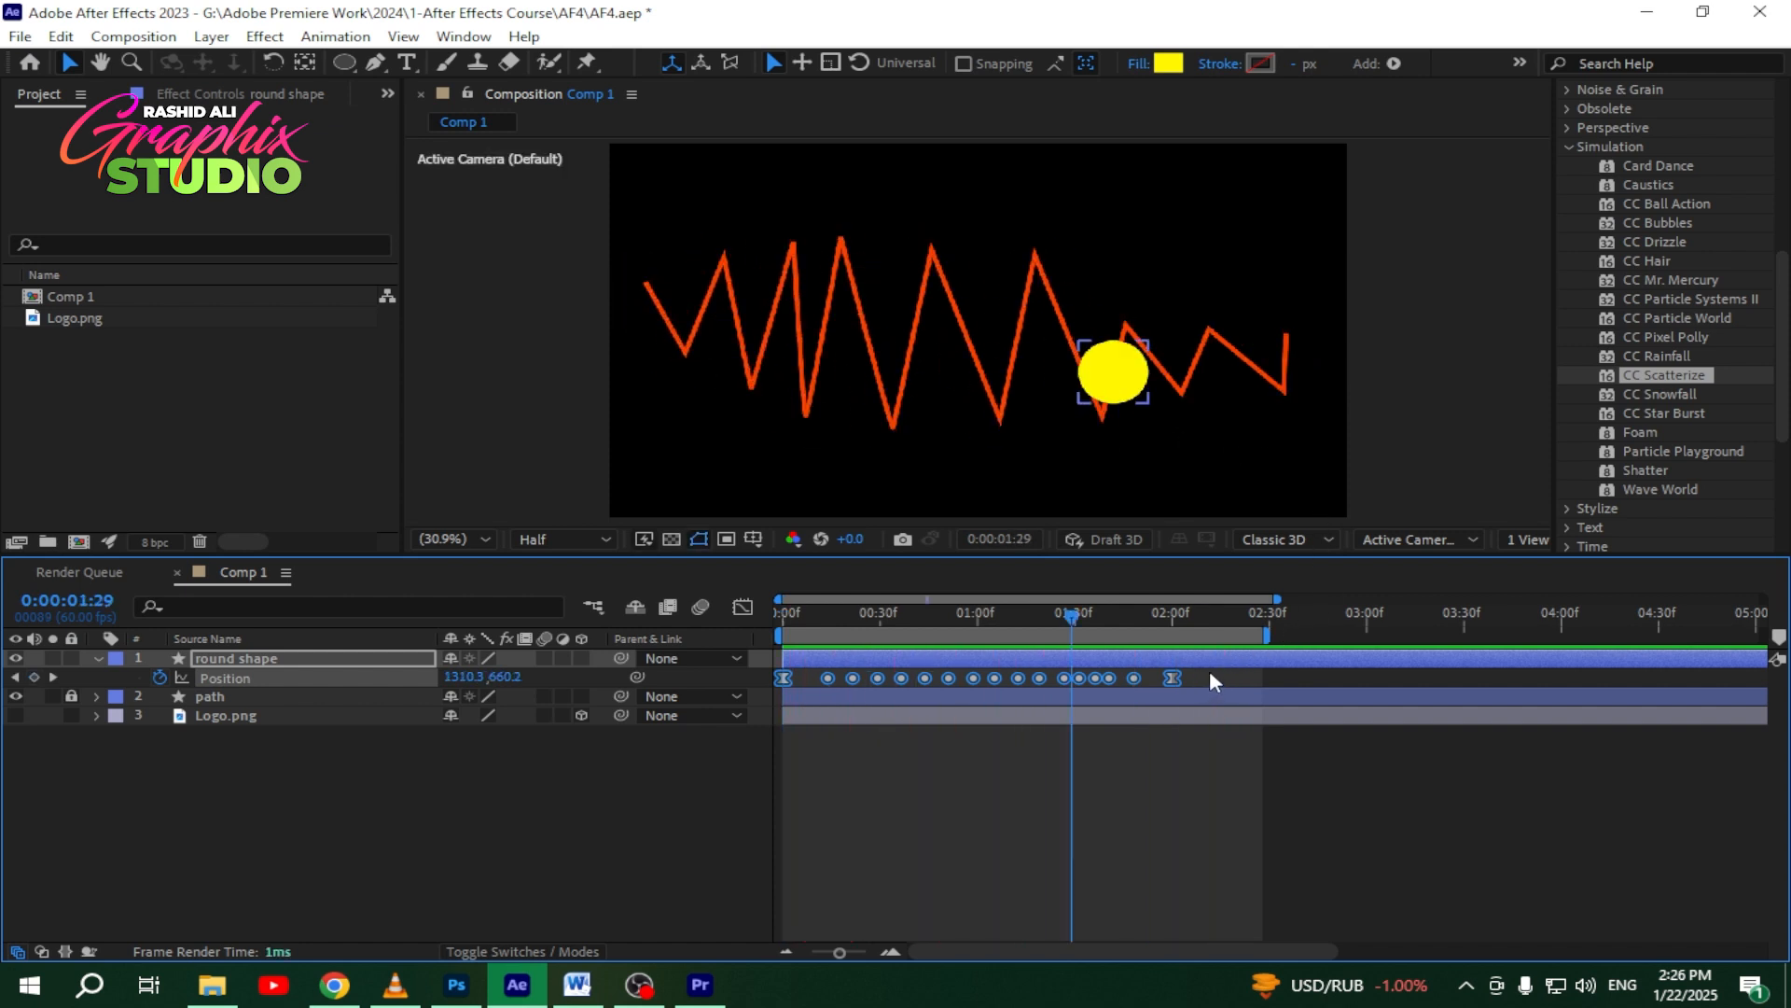
# Step: Try to retime the circle by moving the last Position keyframe past 02:30f and compressing the intermediate keyframes between the two ends
pyautogui.moveTo(1209, 679); pyautogui.dragTo(750, 680)
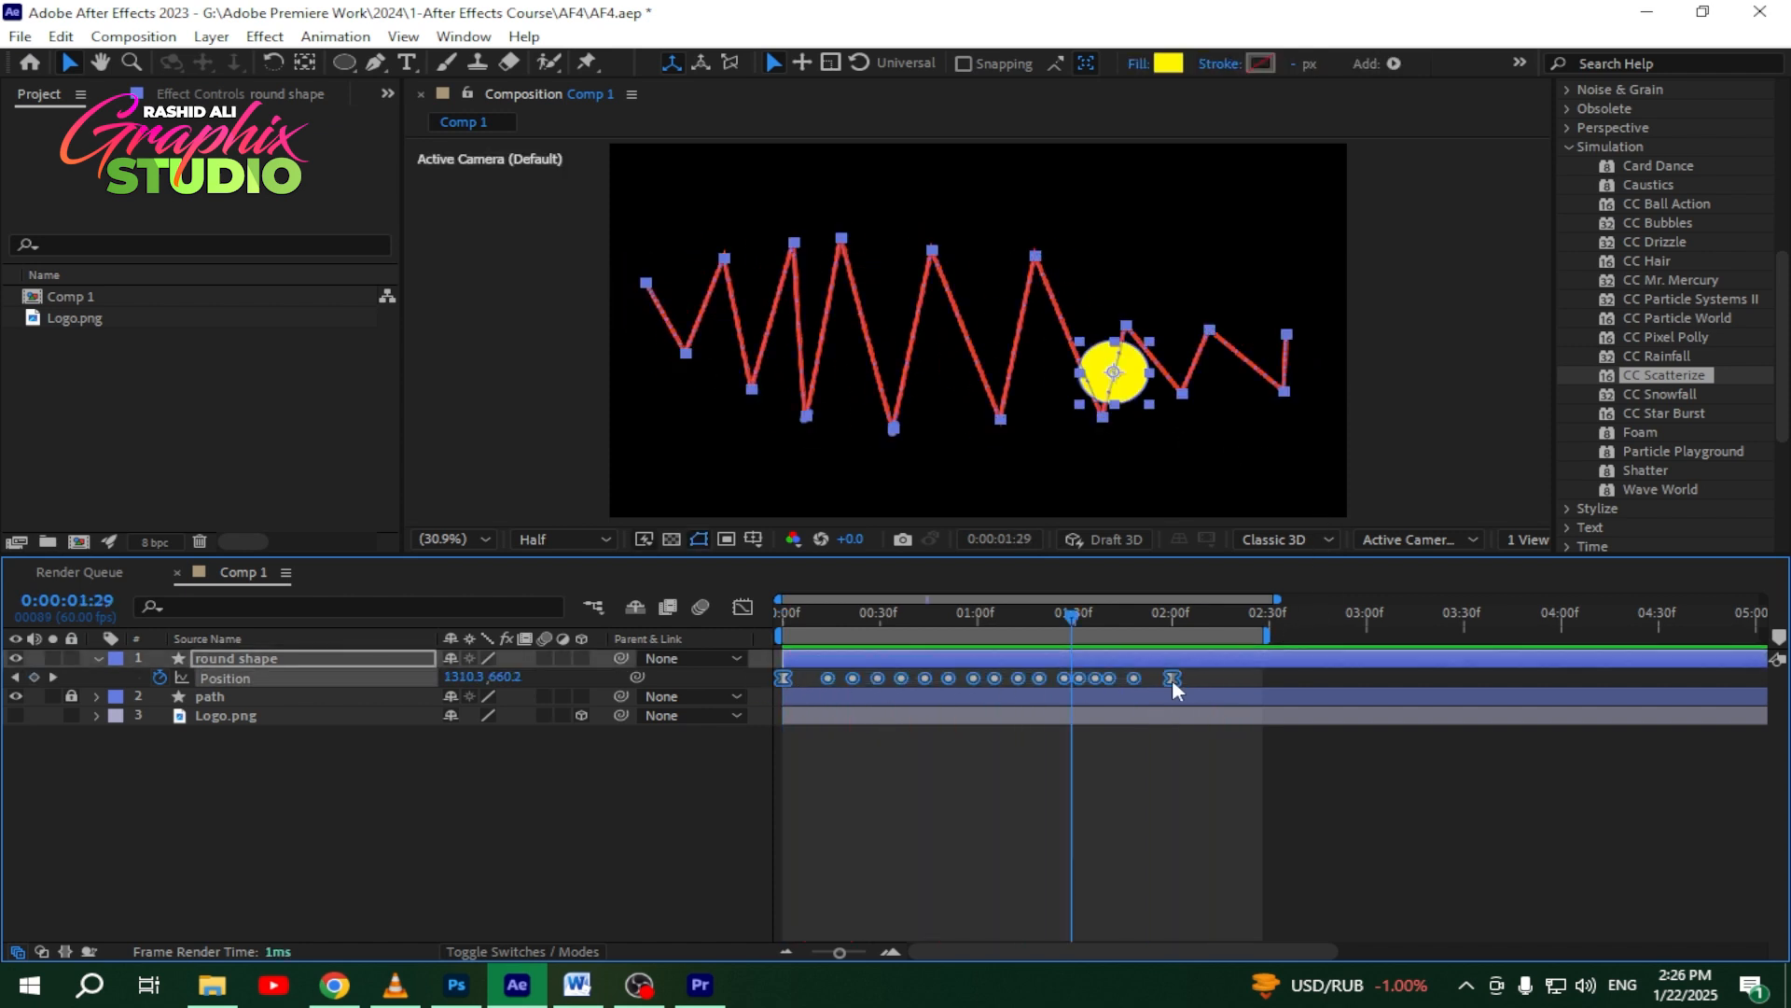
pyautogui.click(1234, 677)
pyautogui.moveTo(1174, 679); pyautogui.dragTo(909, 680)
pyautogui.click(1296, 678)
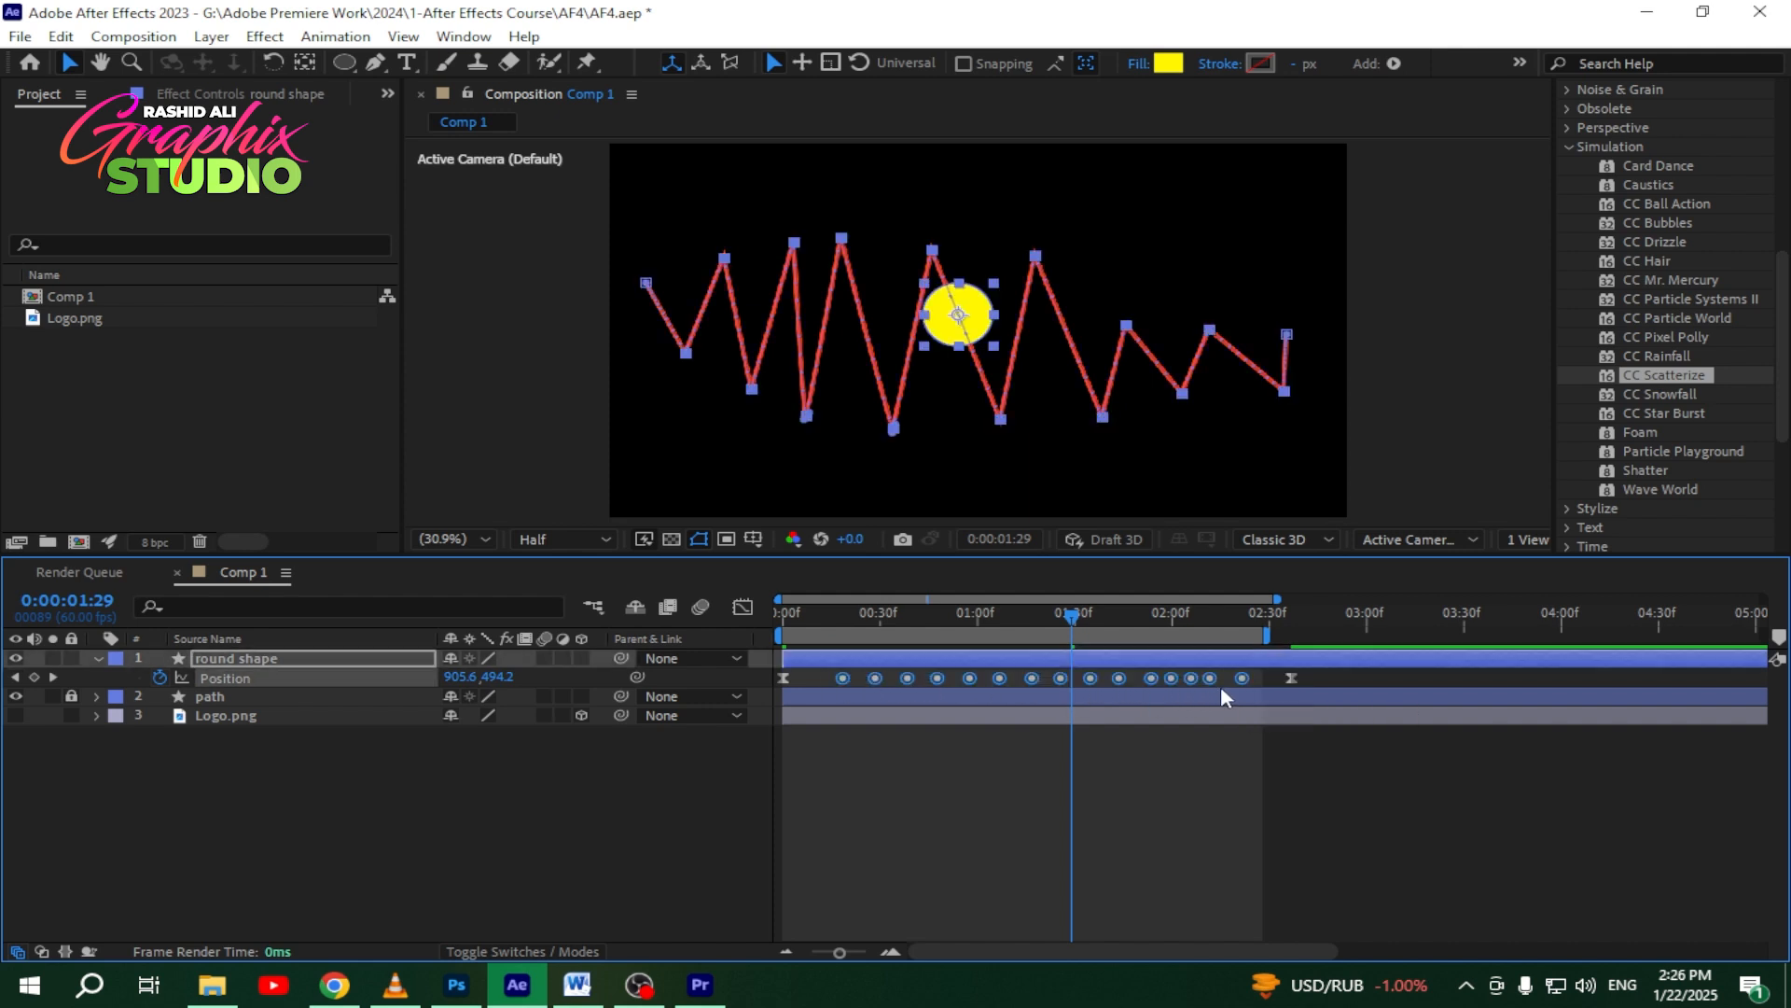
pyautogui.moveTo(1239, 675); pyautogui.dragTo(1203, 679)
# Step: Preview the retimed motion from the first frame and extend the work area's end past the last keyframe
pyautogui.moveTo(1072, 620); pyautogui.dragTo(725, 619)
pyautogui.click(596, 811)
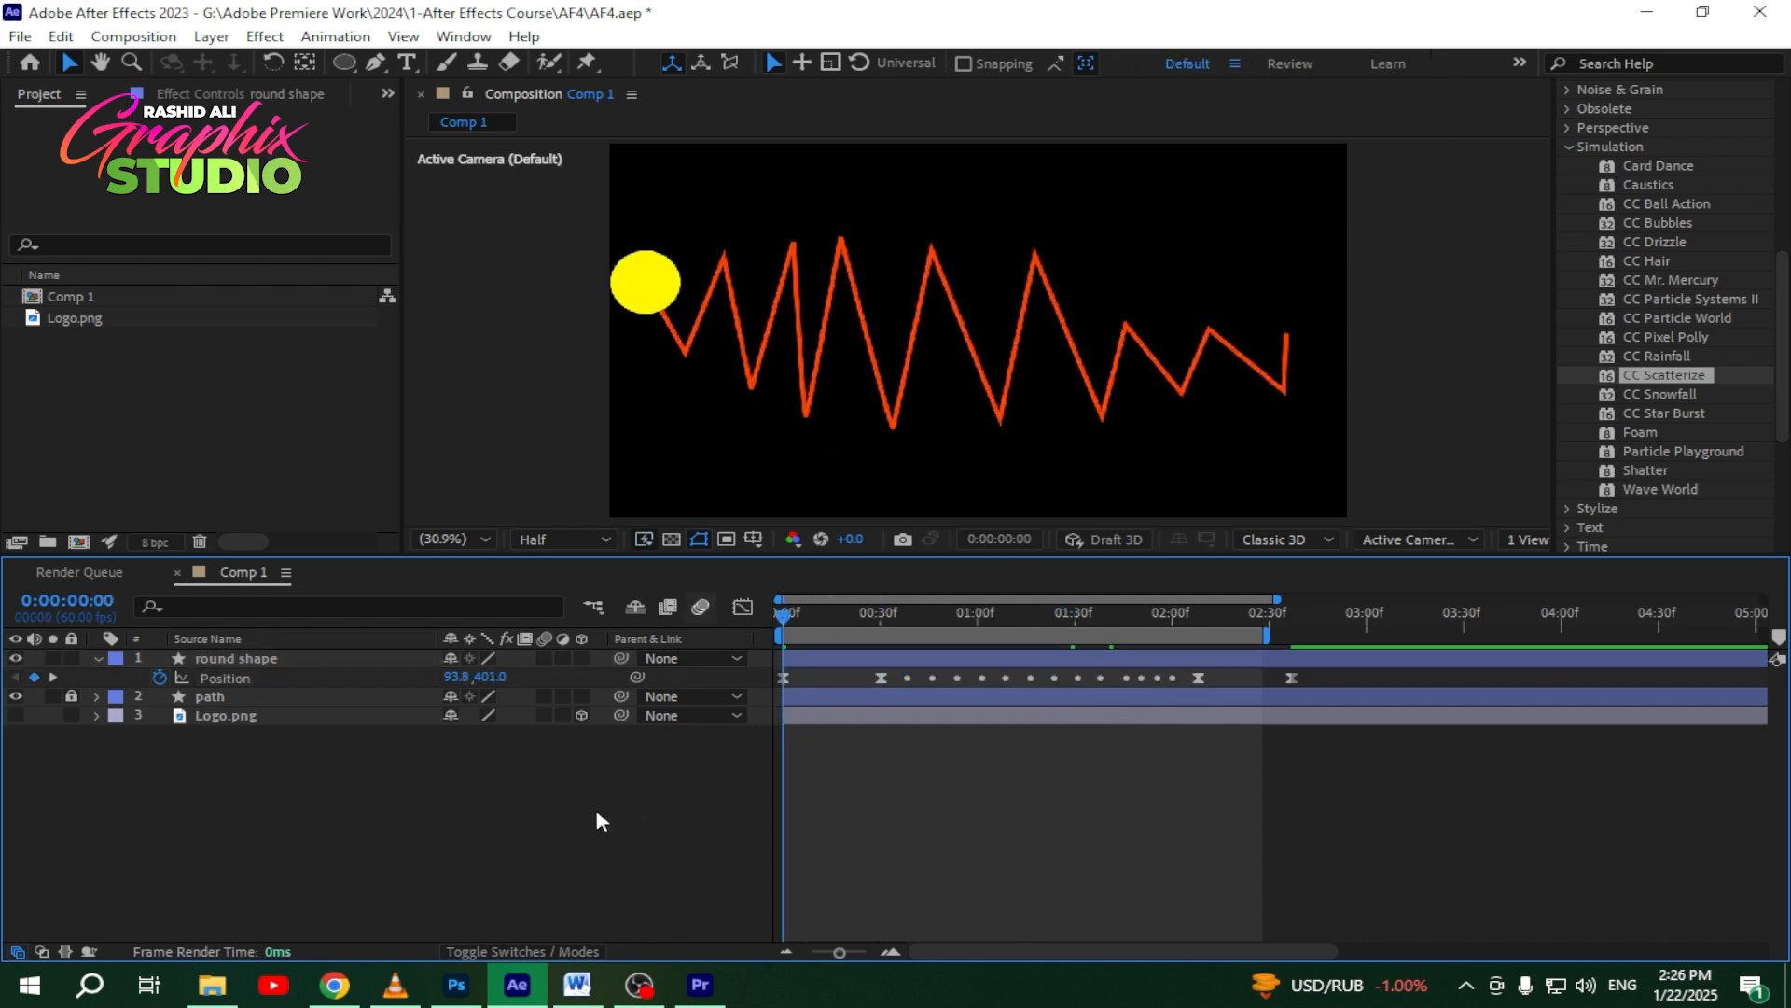
pyautogui.press('space')
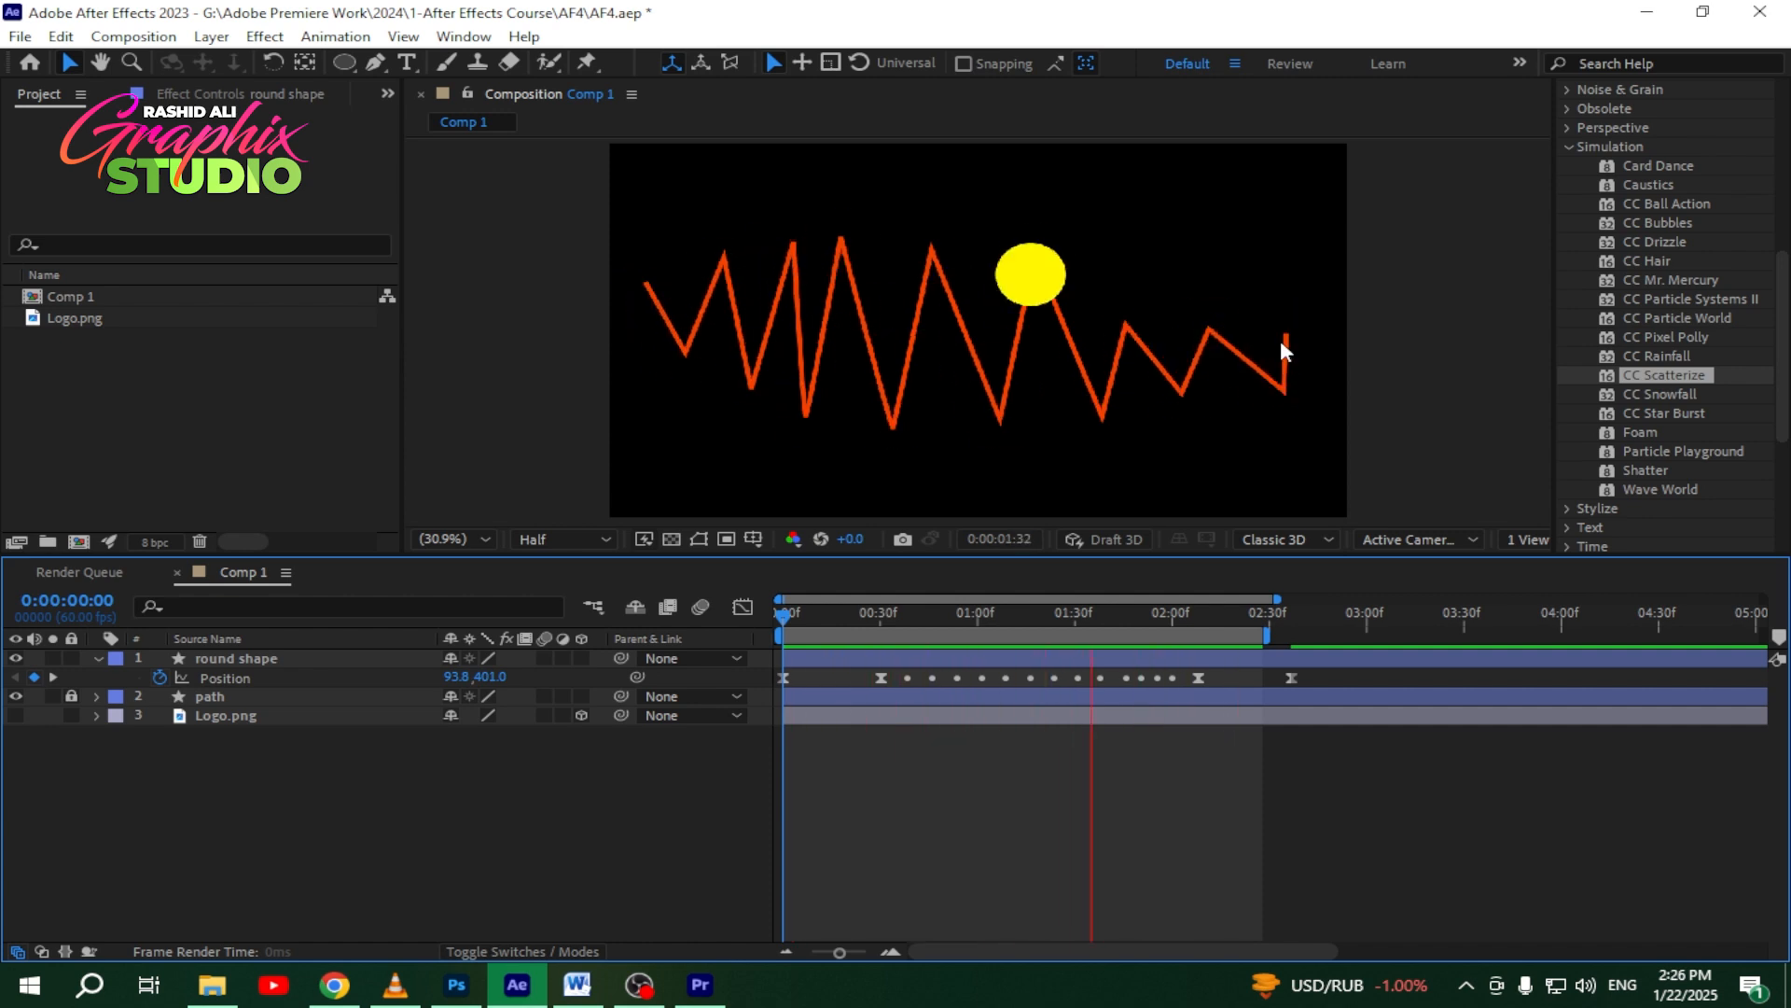
pyautogui.moveTo(1269, 636); pyautogui.dragTo(1308, 636)
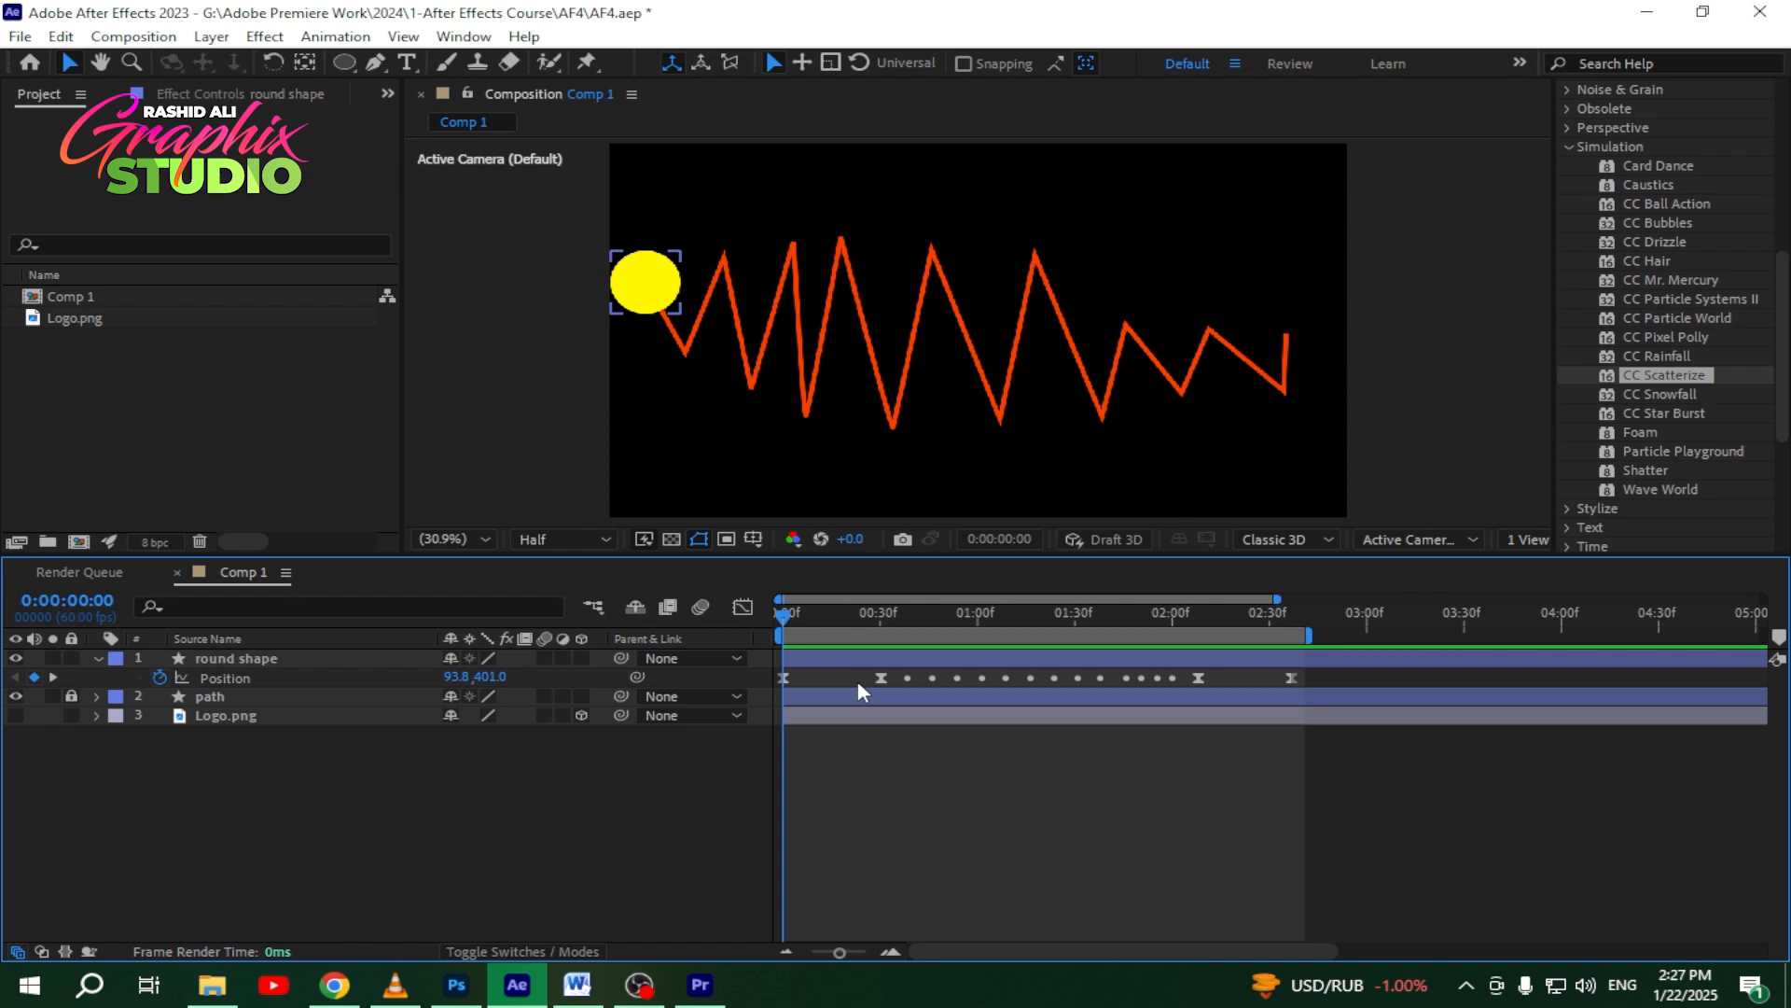
# Step: Undo the work area extension and the retiming of the round shape's Position keyframes
pyautogui.hotkey('ctrl', 'z')
pyautogui.hotkey('ctrl', 'z')
pyautogui.hotkey('ctrl', 'z')
pyautogui.hotkey('ctrl', 'z')
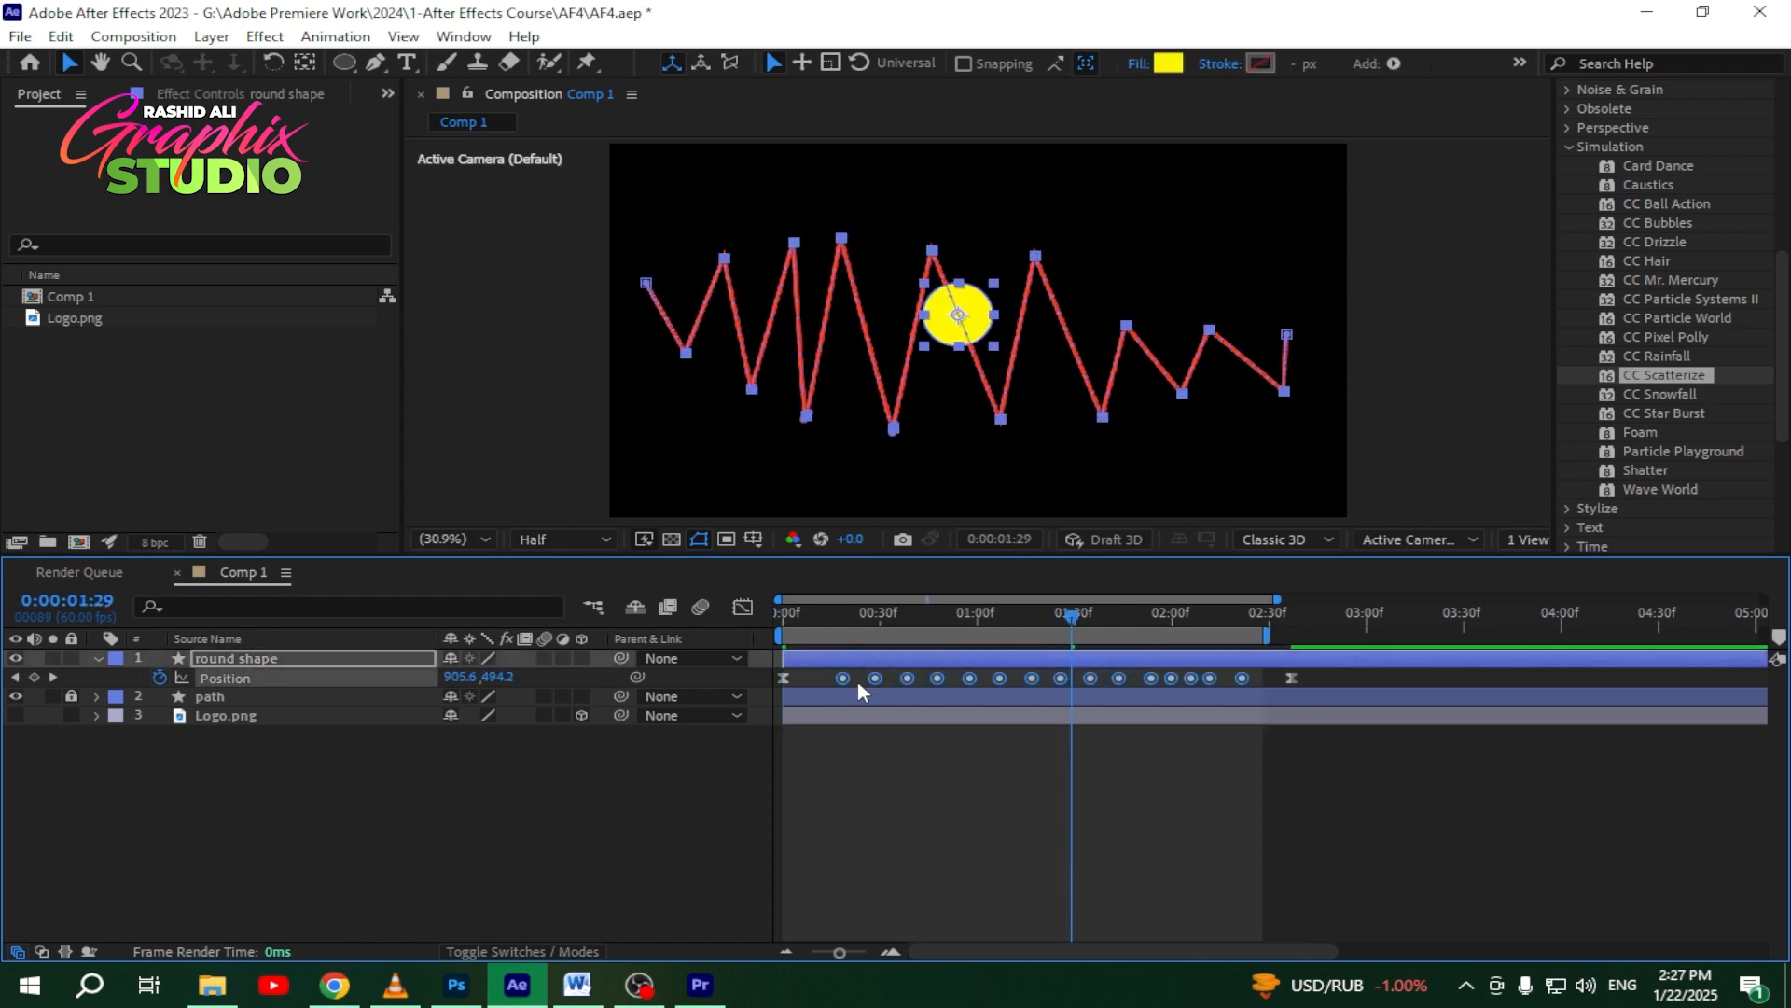
pyautogui.hotkey('ctrl', 'z')
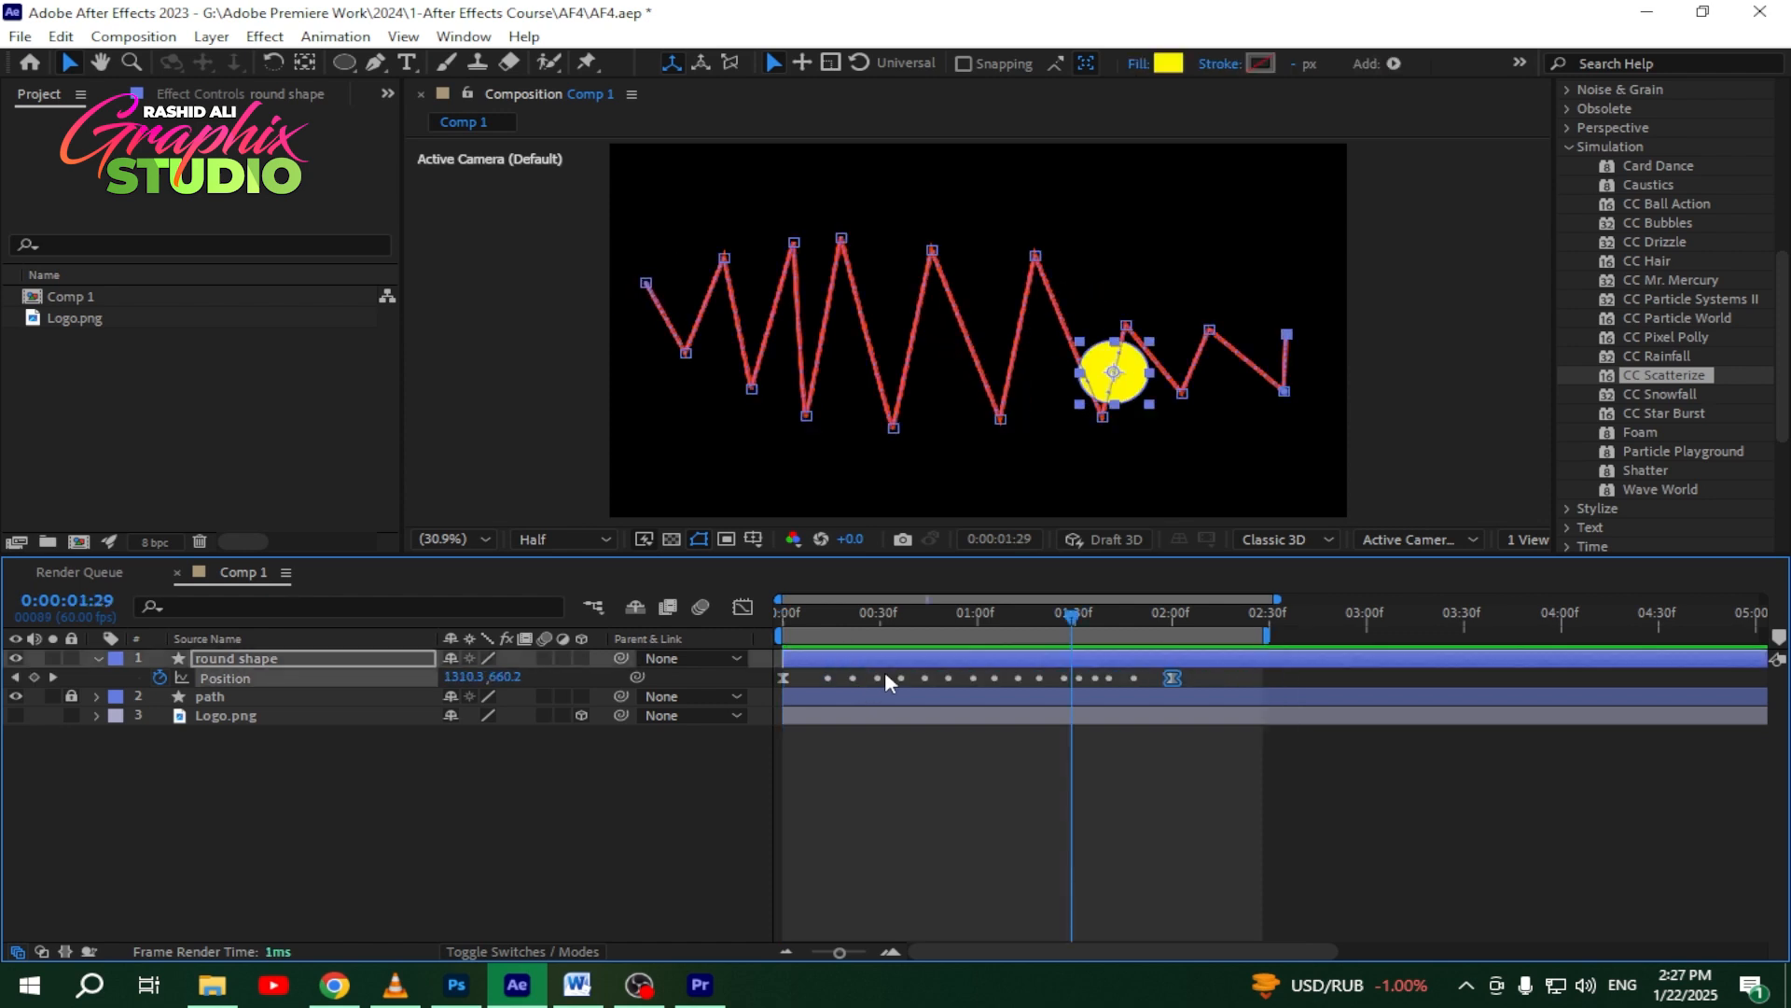
# Step: Show the speed graph of all the round shape's Position keyframes, try to move a point on the curve and undo the move
pyautogui.moveTo(1221, 675); pyautogui.dragTo(746, 702)
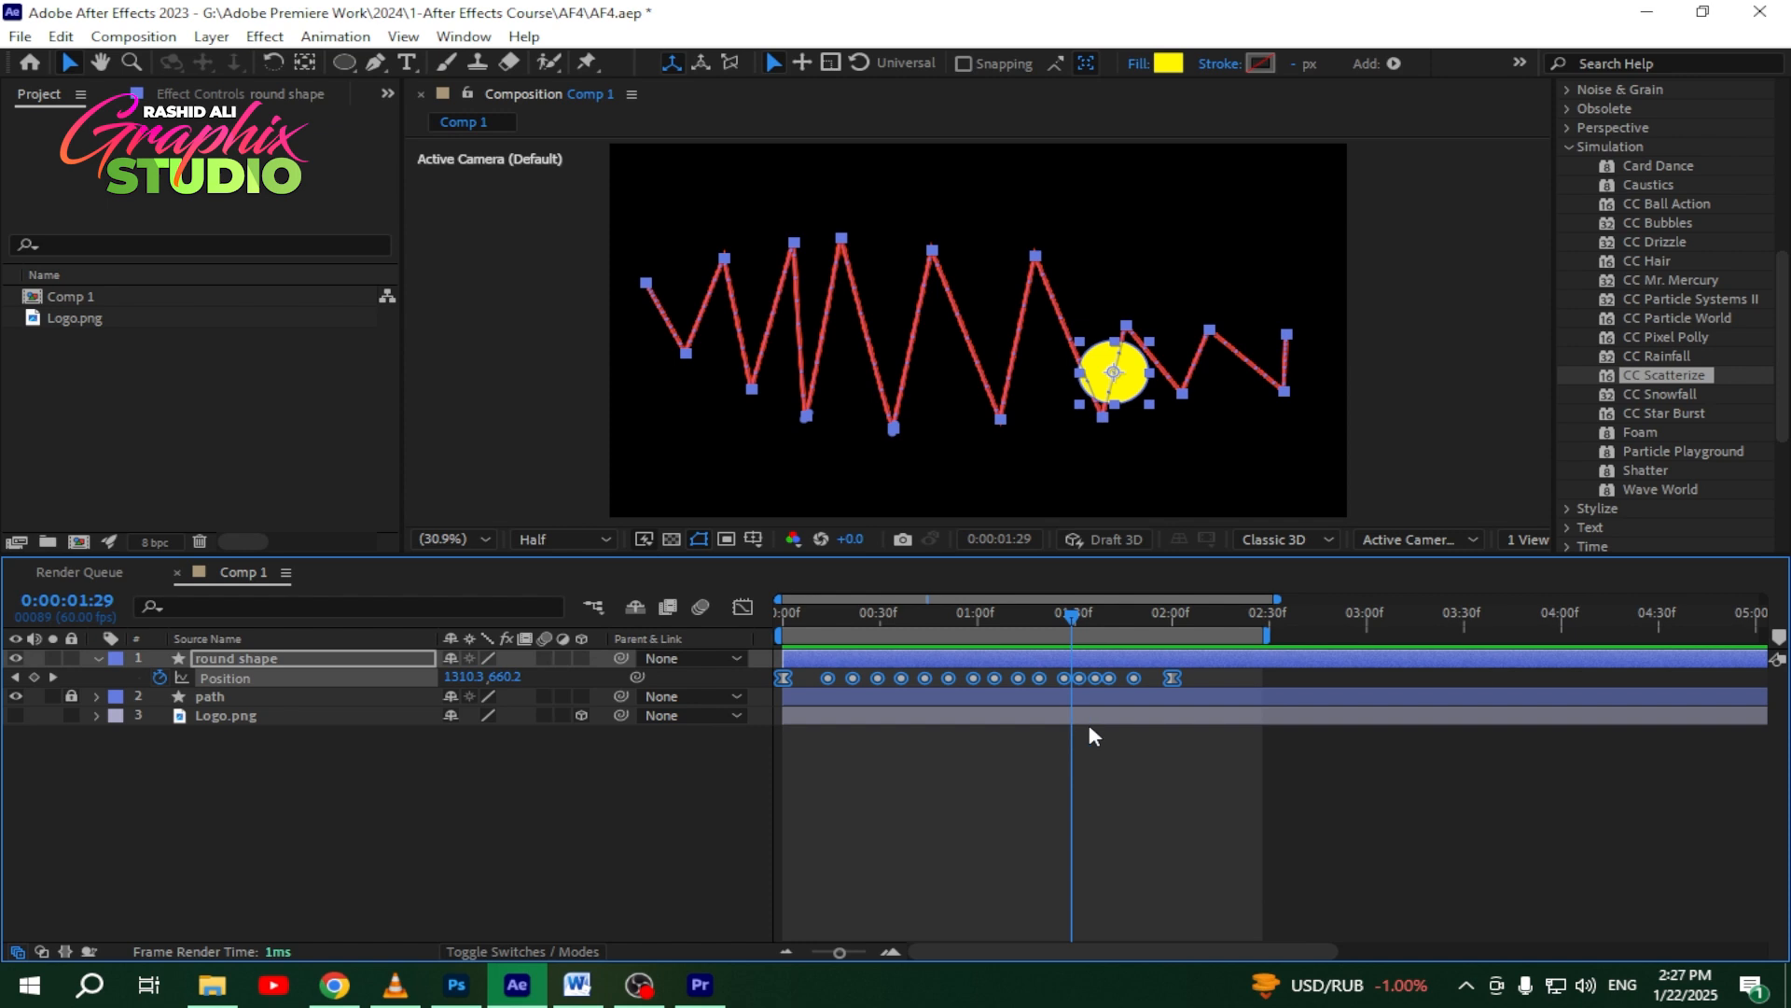
pyautogui.click(743, 607)
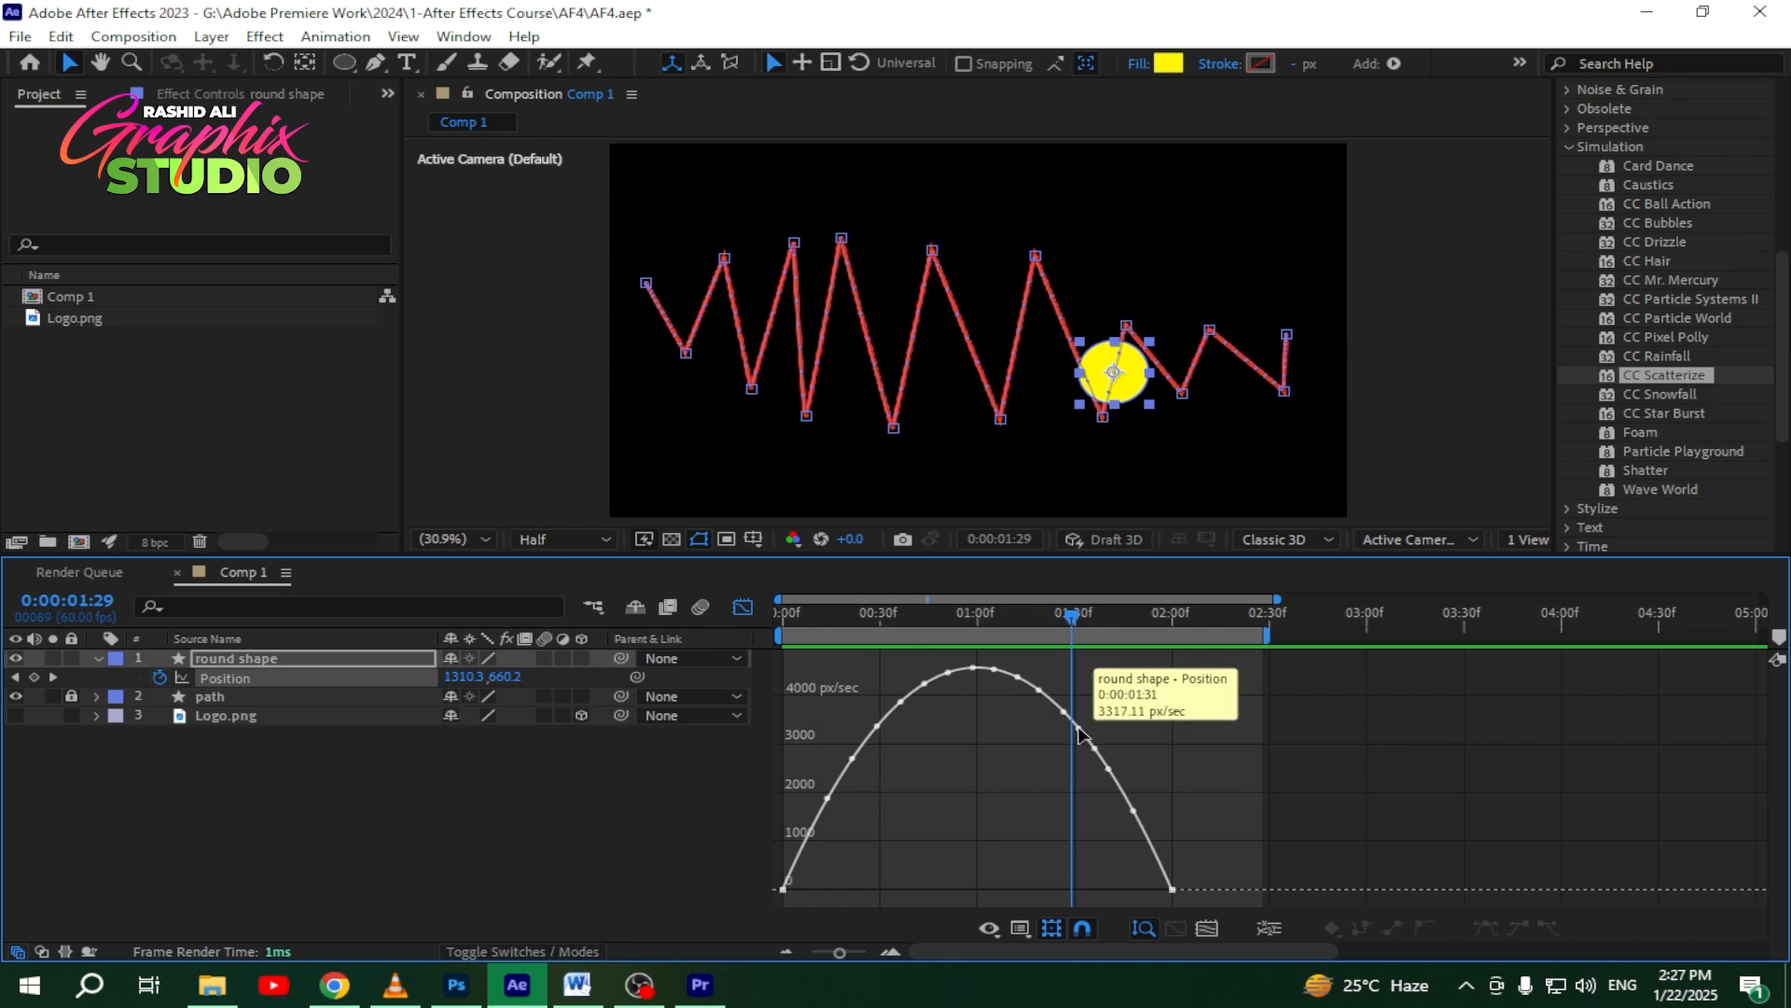
pyautogui.moveTo(1079, 728); pyautogui.dragTo(977, 683)
pyautogui.hotkey('ctrl', 'z')
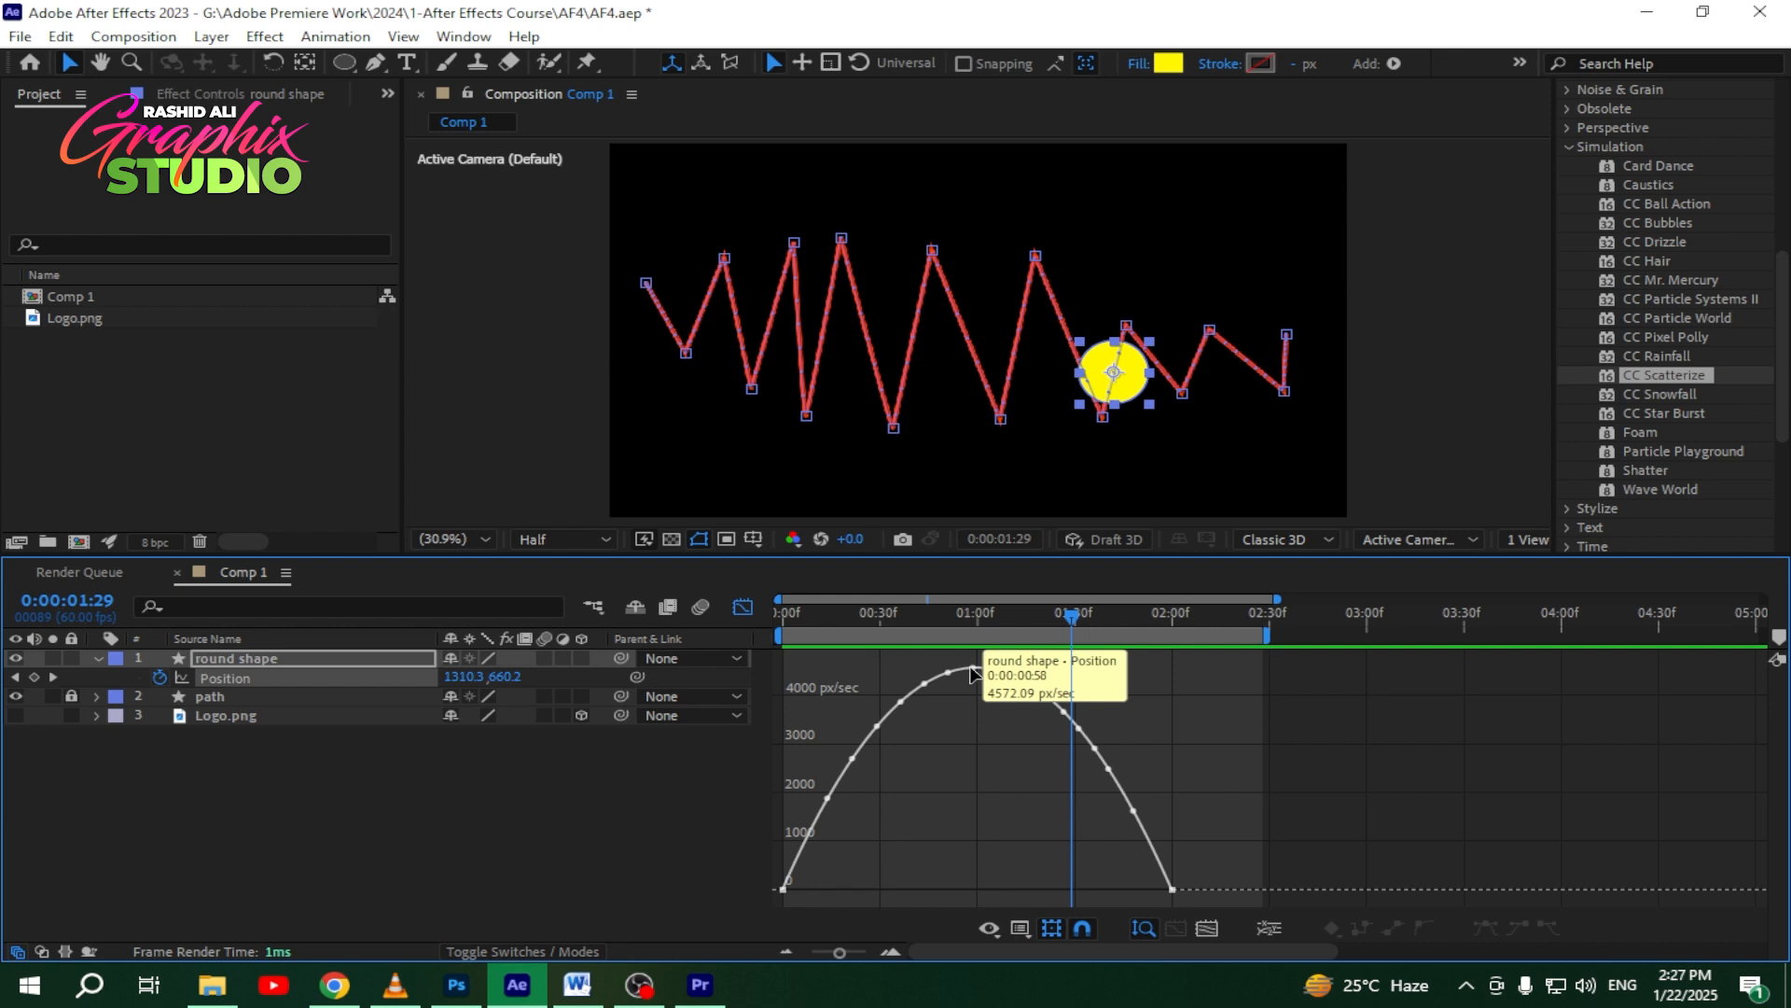
# Step: Lengthen the speed handles of the round shape's first and last Position keyframes to form a steep speed peak around 01:00f
pyautogui.click(786, 888)
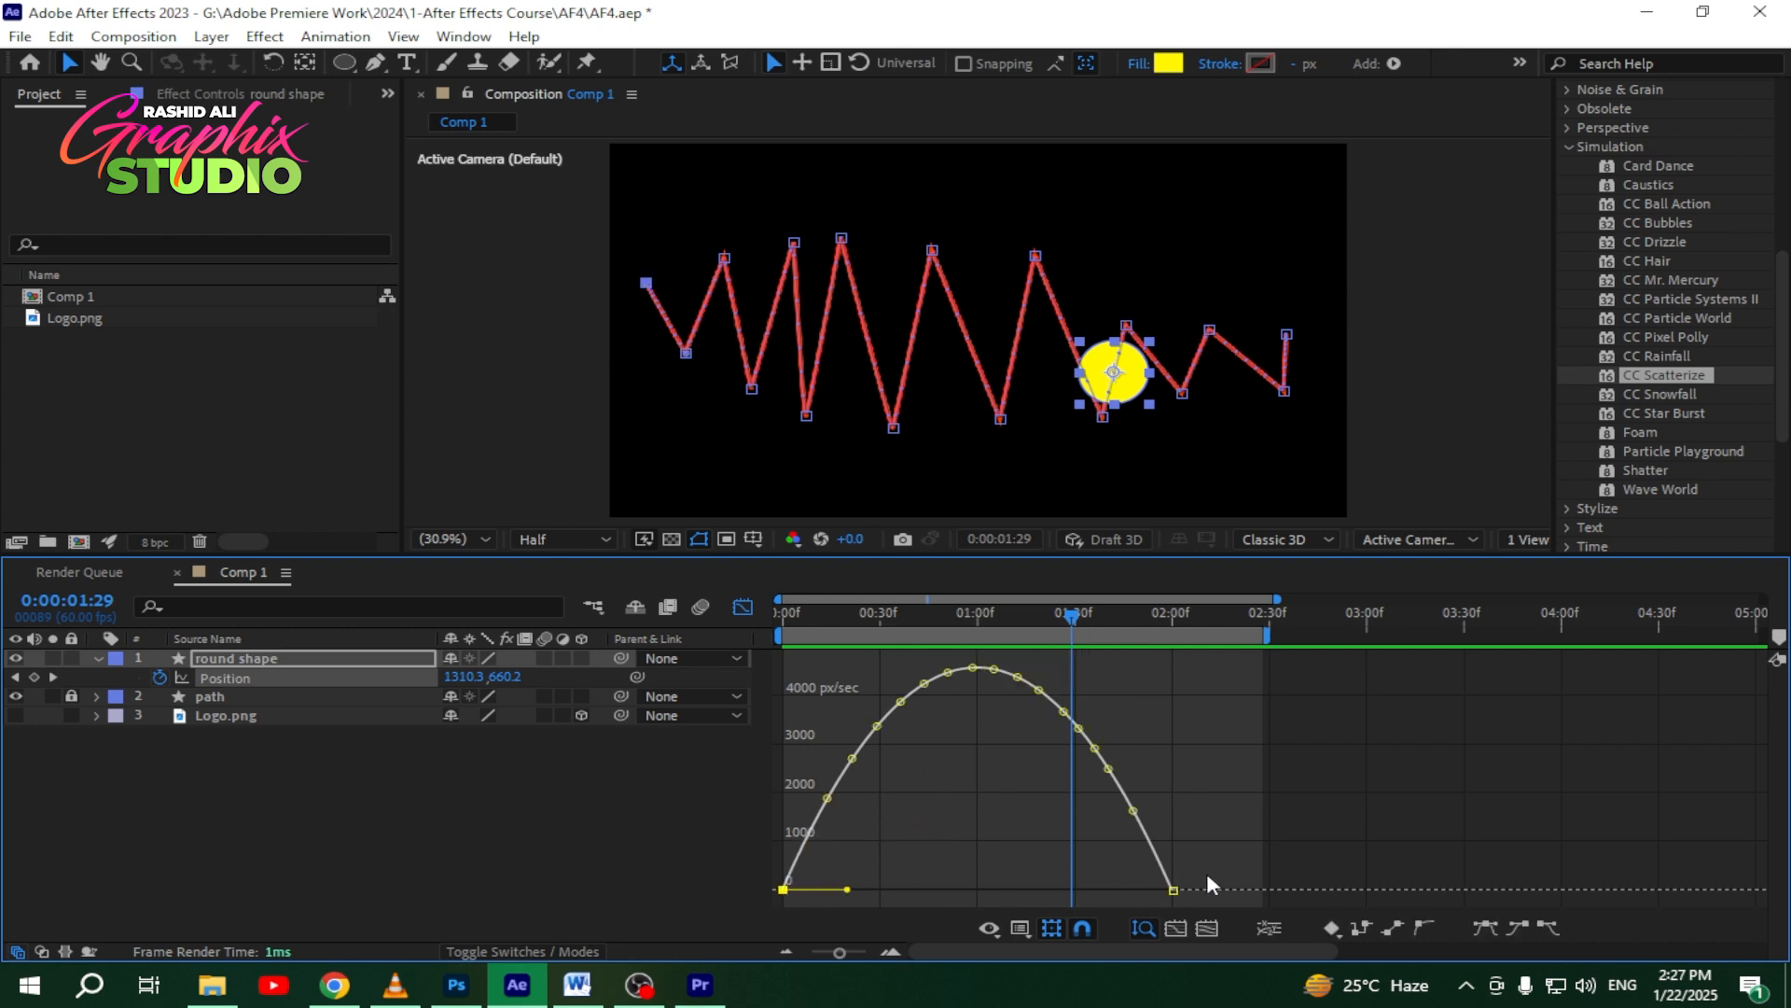
pyautogui.click(1173, 889)
pyautogui.keyDown('shift'); pyautogui.click(784, 889); pyautogui.keyUp('shift')
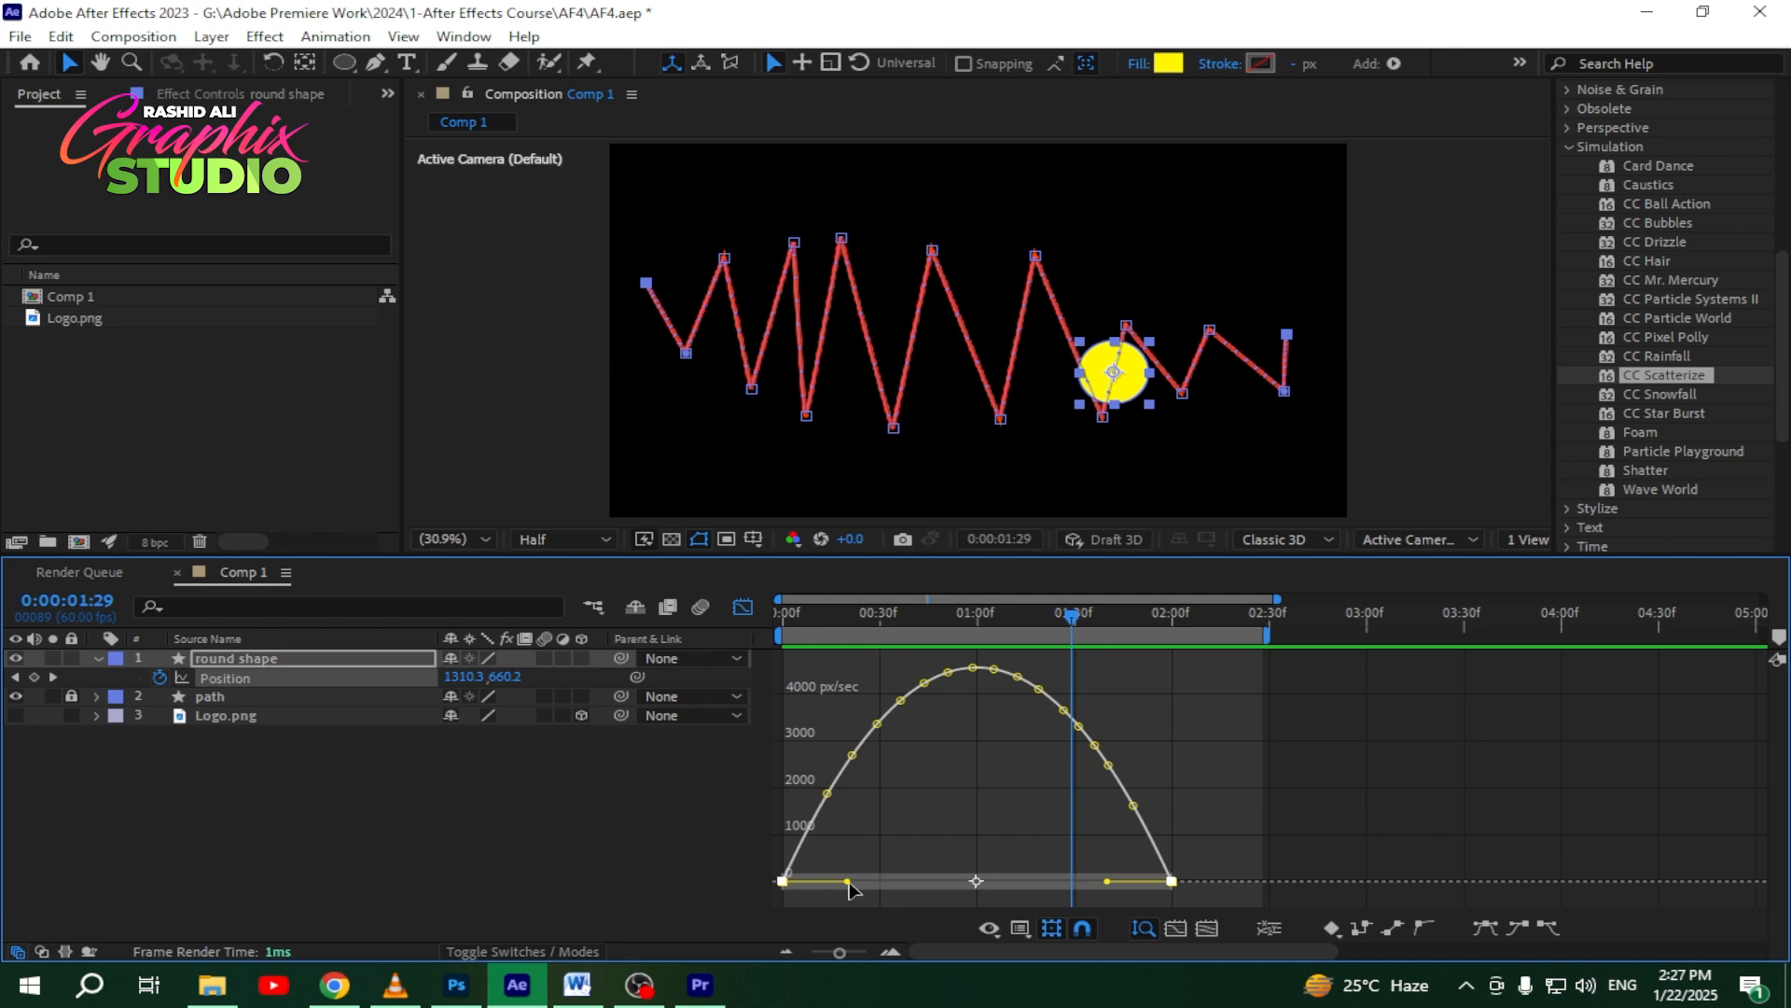
pyautogui.moveTo(849, 882); pyautogui.dragTo(878, 882)
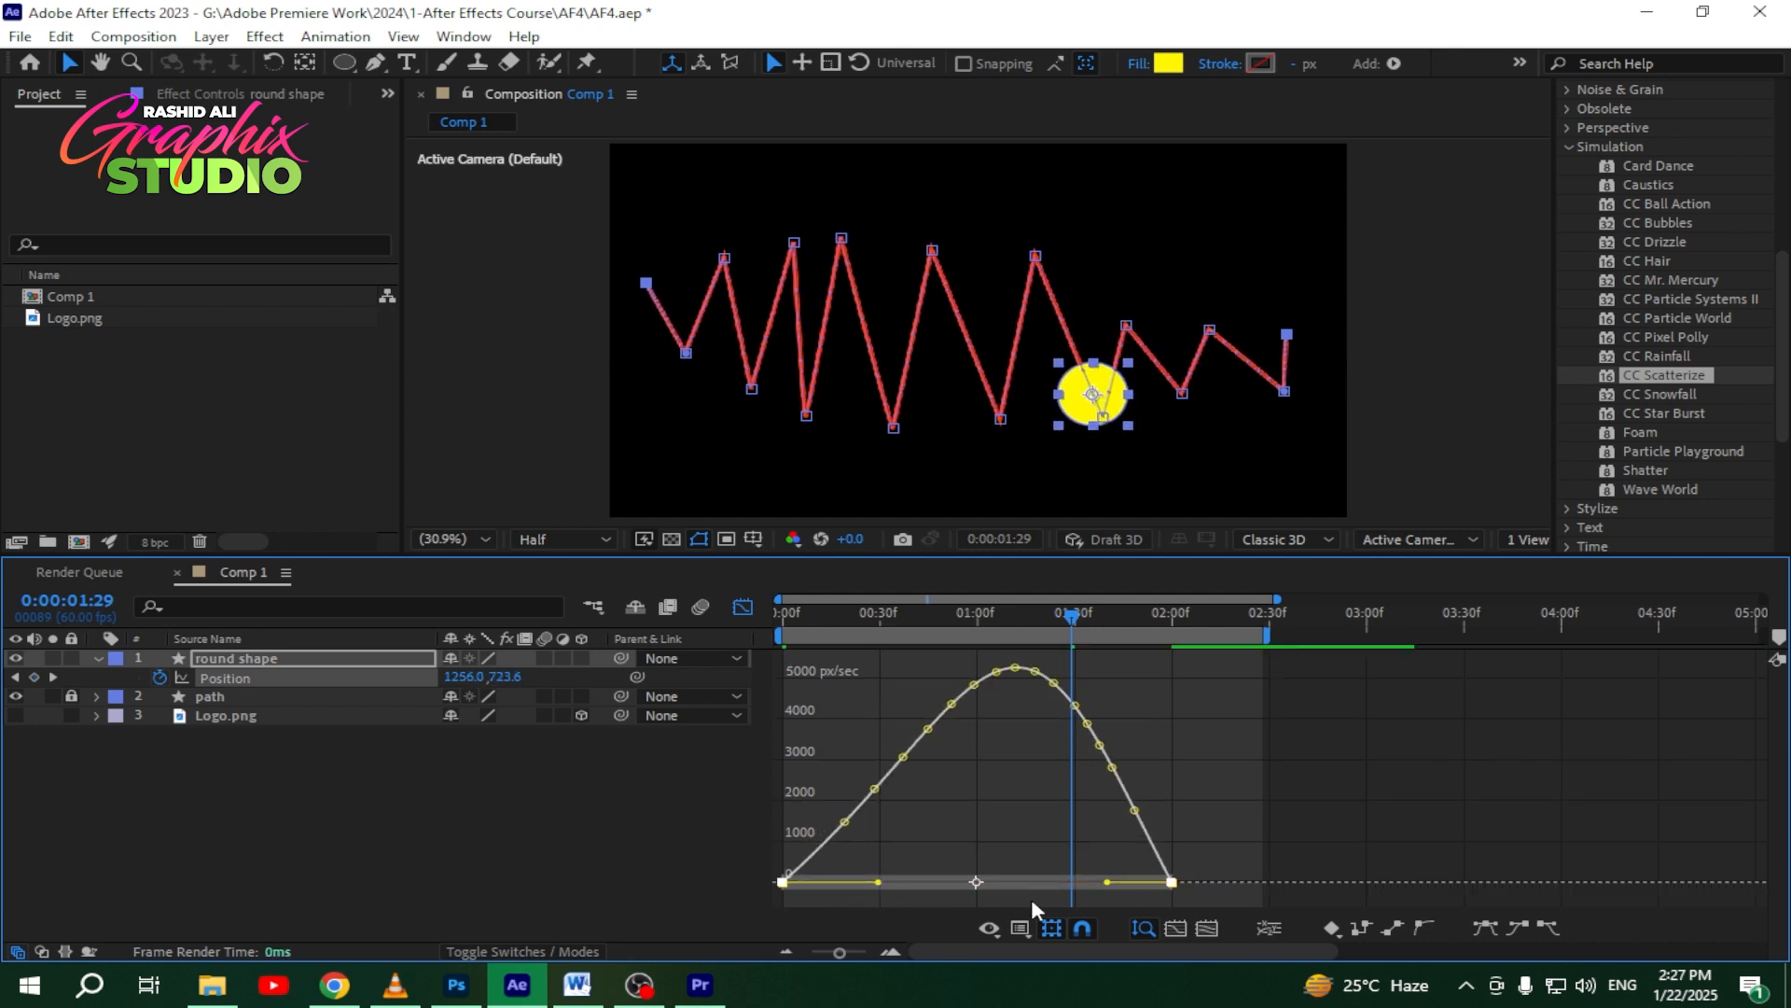
pyautogui.moveTo(1105, 882); pyautogui.dragTo(1057, 883)
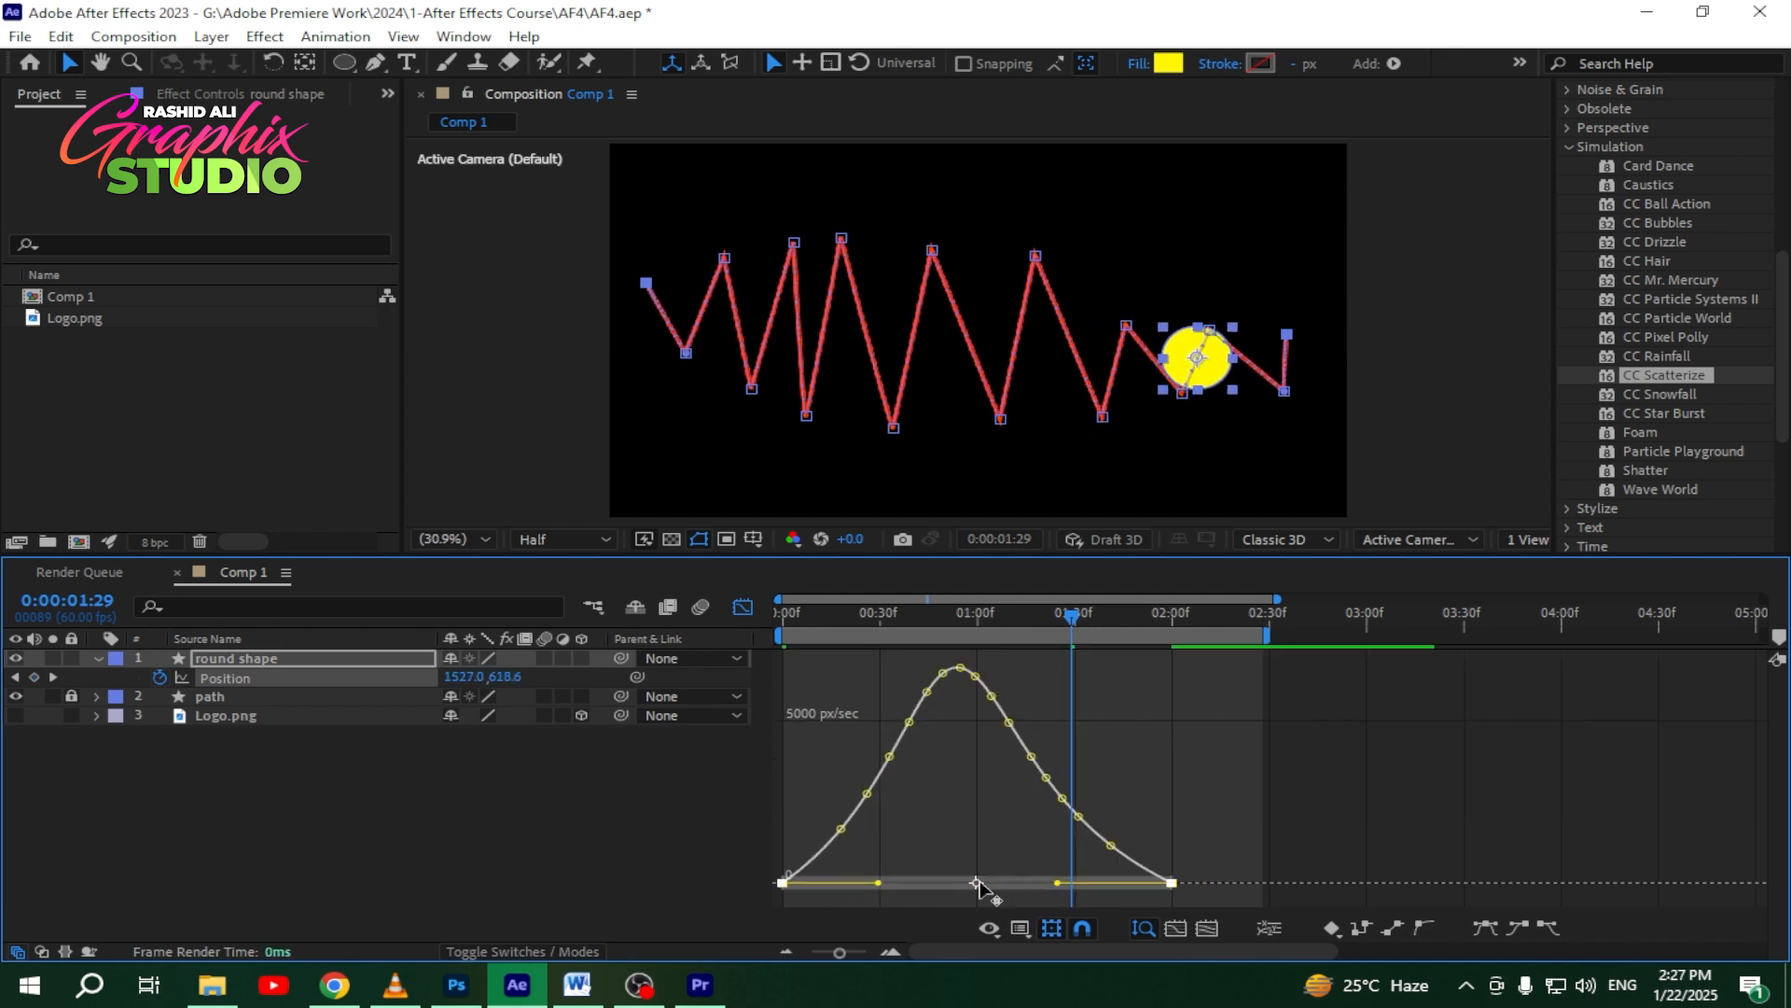
pyautogui.moveTo(882, 883); pyautogui.dragTo(896, 882)
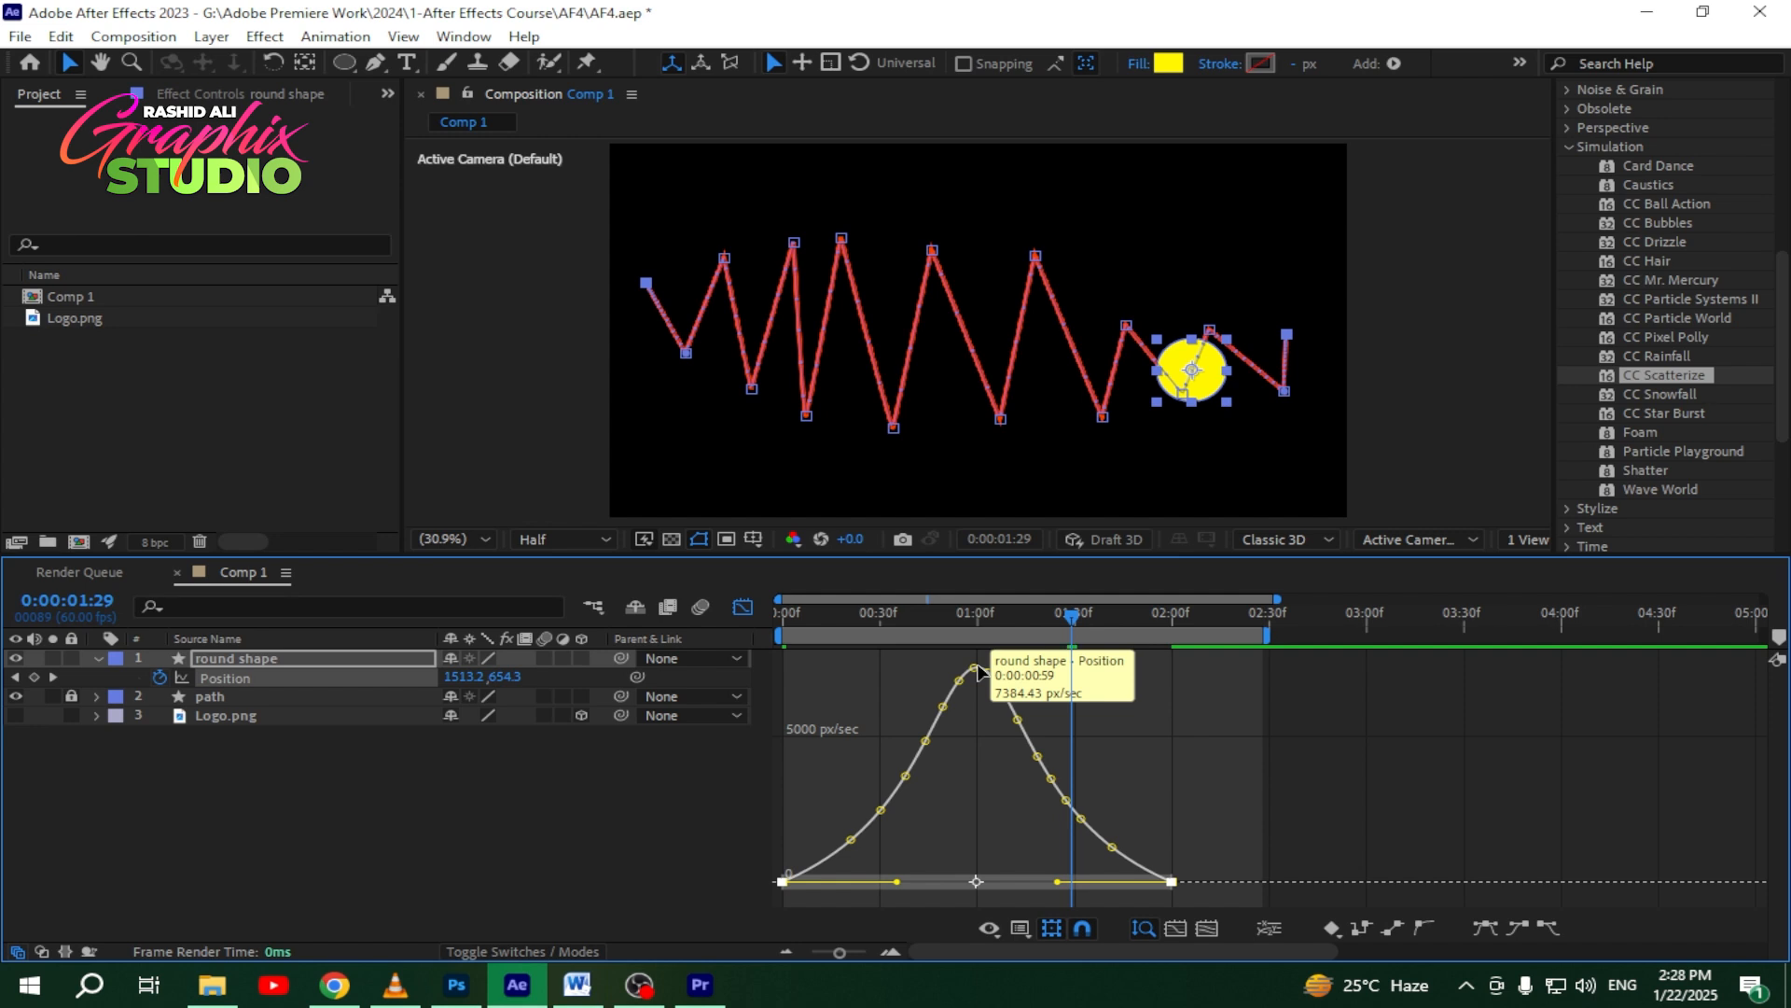
# Step: Preview the steeper easing of the round shape from the first frame
pyautogui.moveTo(995, 618); pyautogui.dragTo(718, 625)
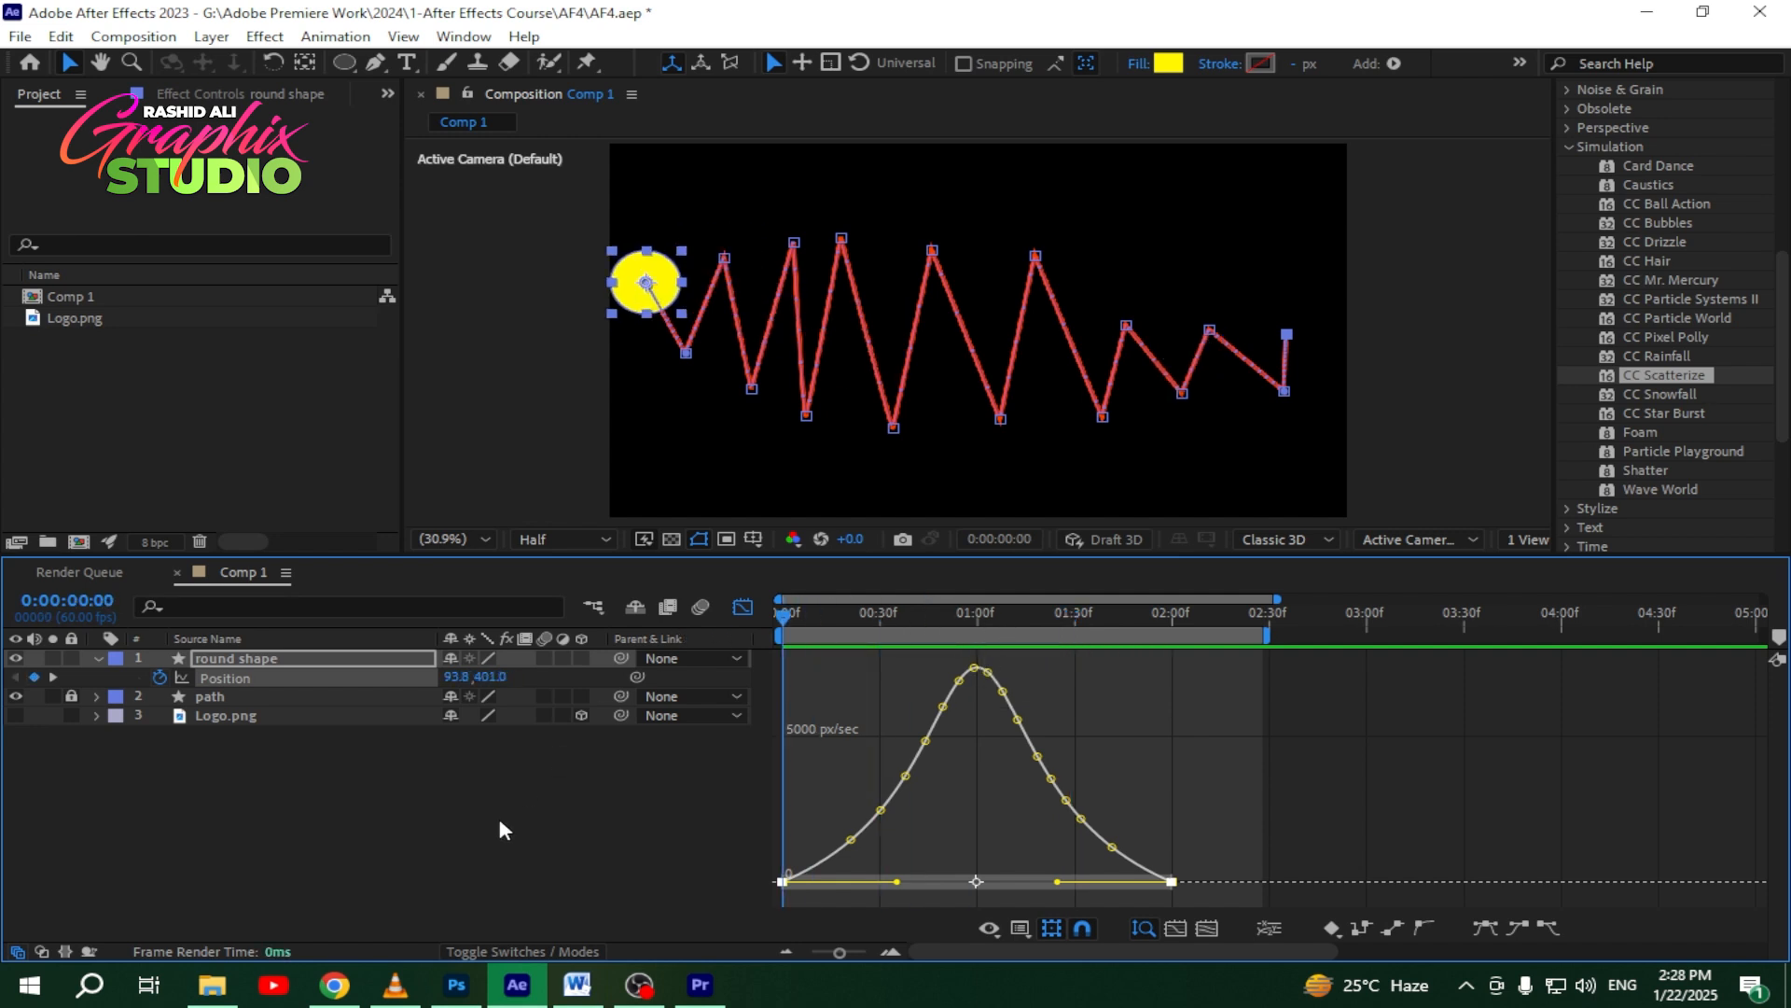
pyautogui.press('space')
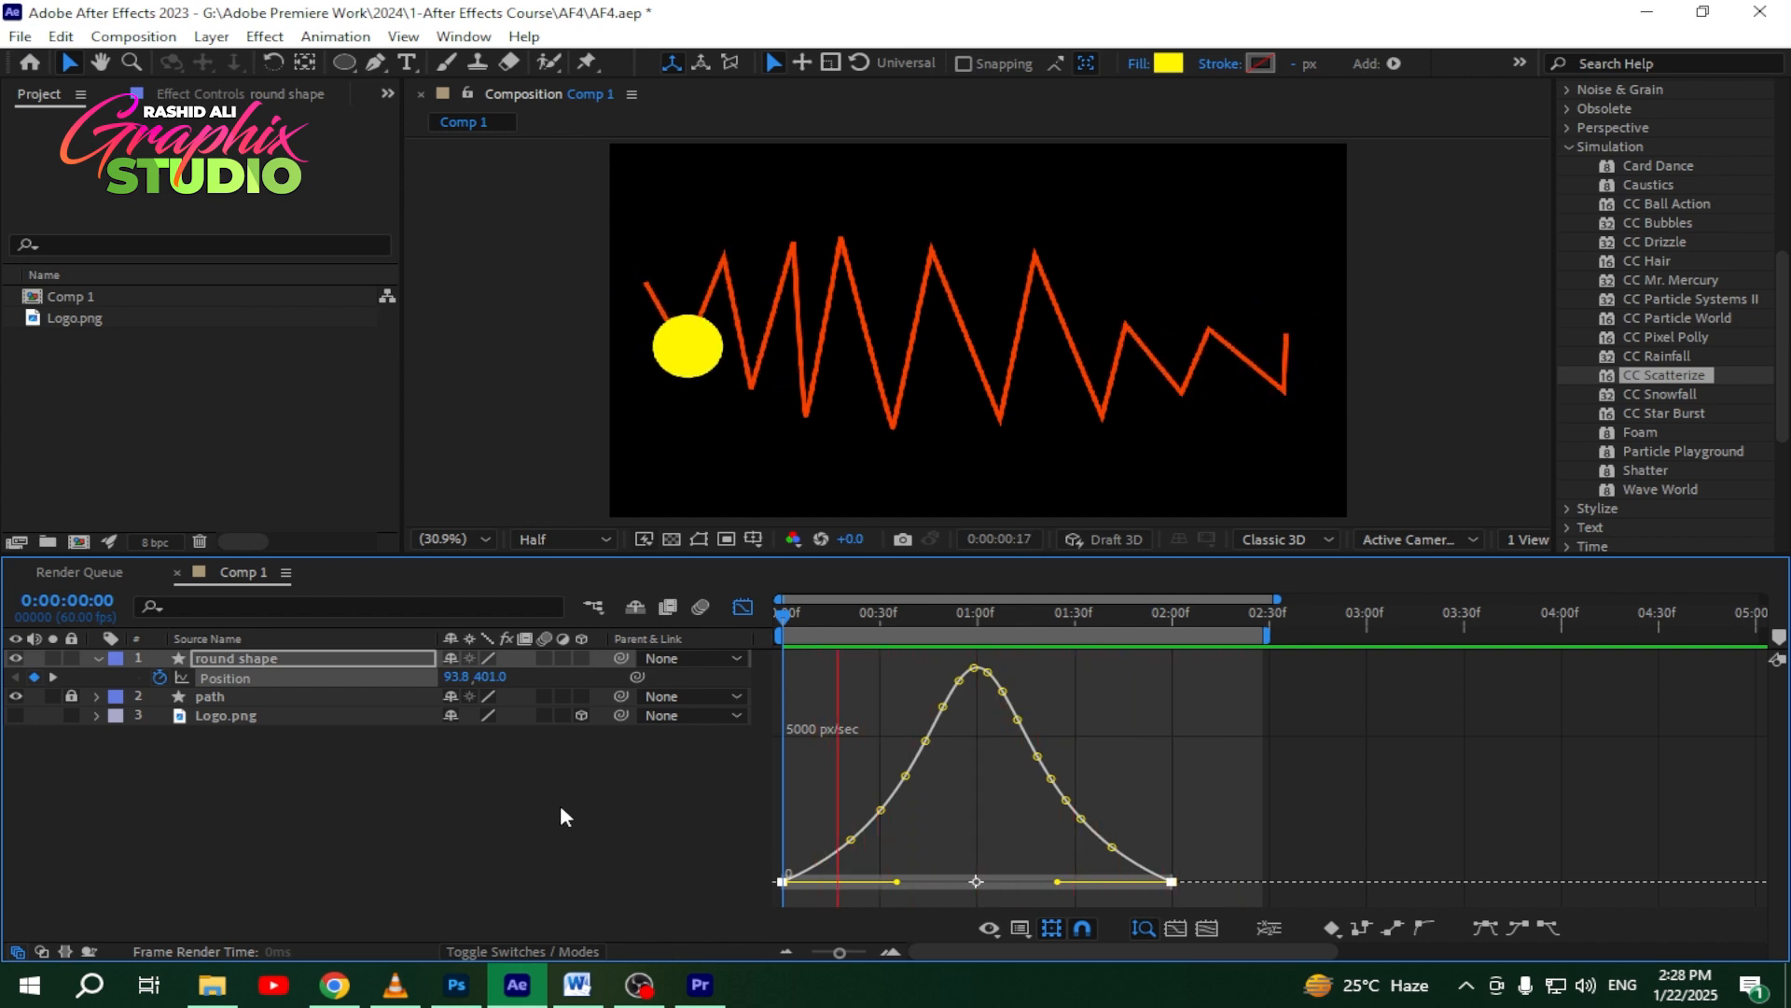
pyautogui.press('space')
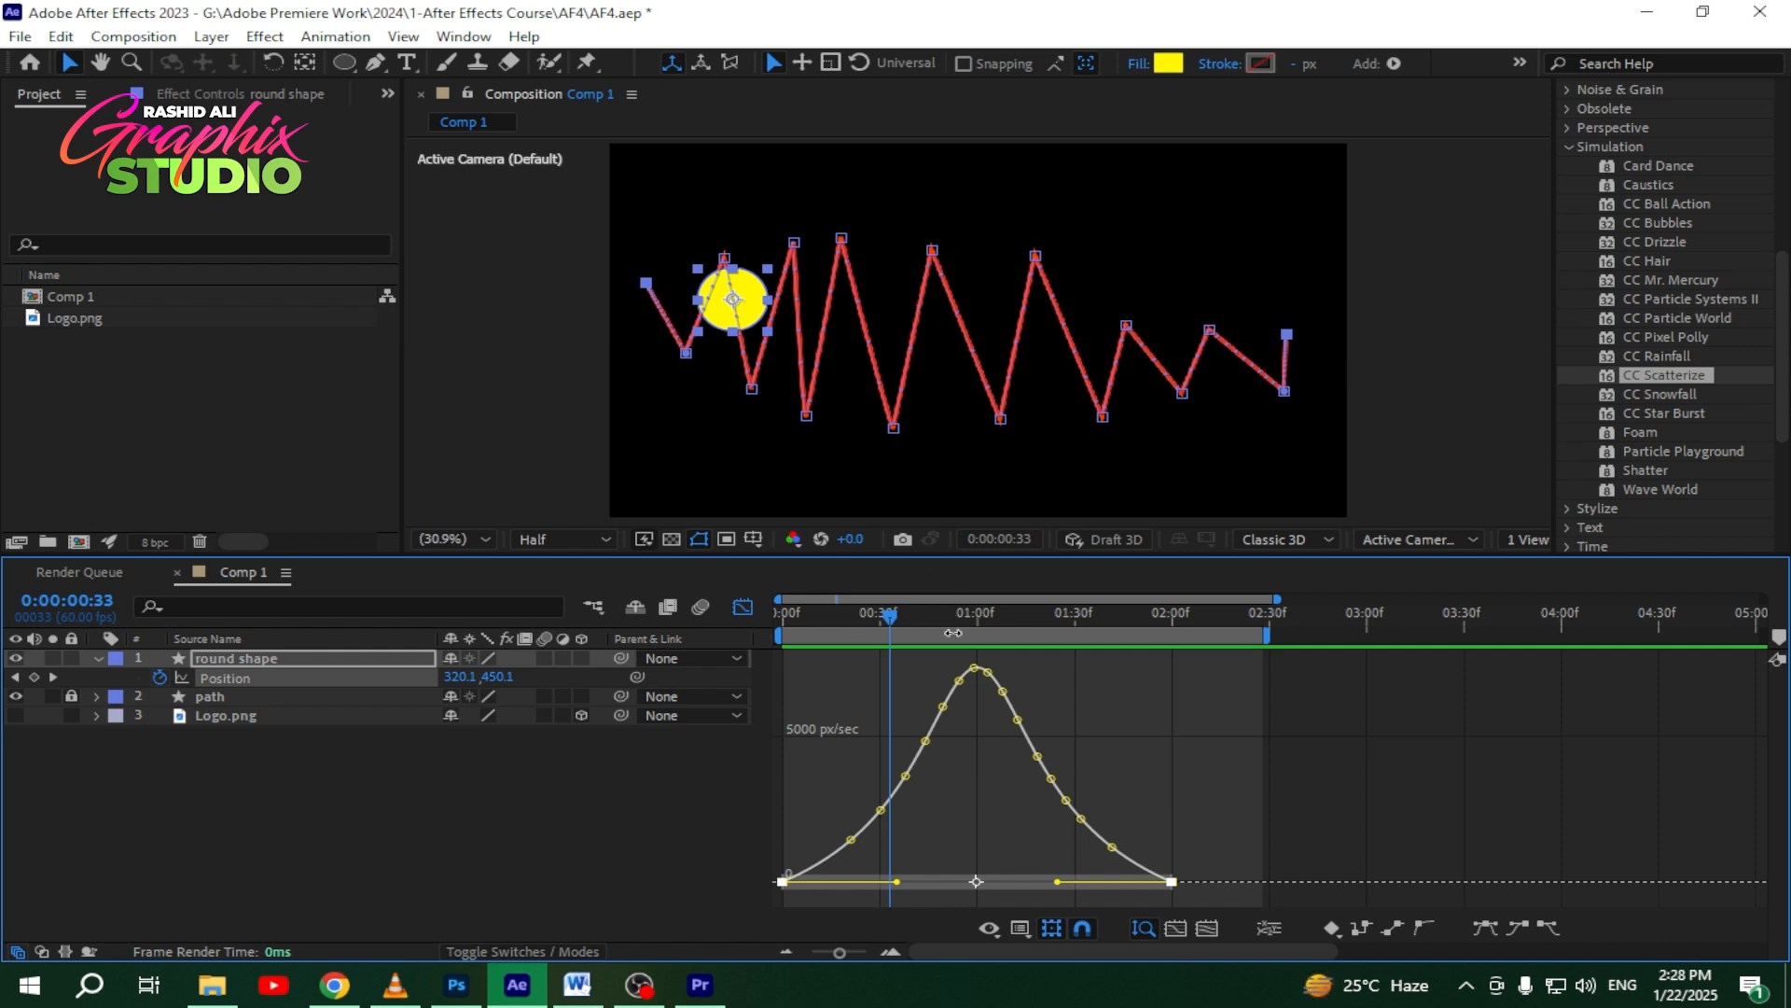
# Step: Shorten the speed handles of both end keyframes and pull the middle keyframe down at 01:00f for a mid-motion slowdown
pyautogui.moveTo(896, 881); pyautogui.dragTo(825, 877)
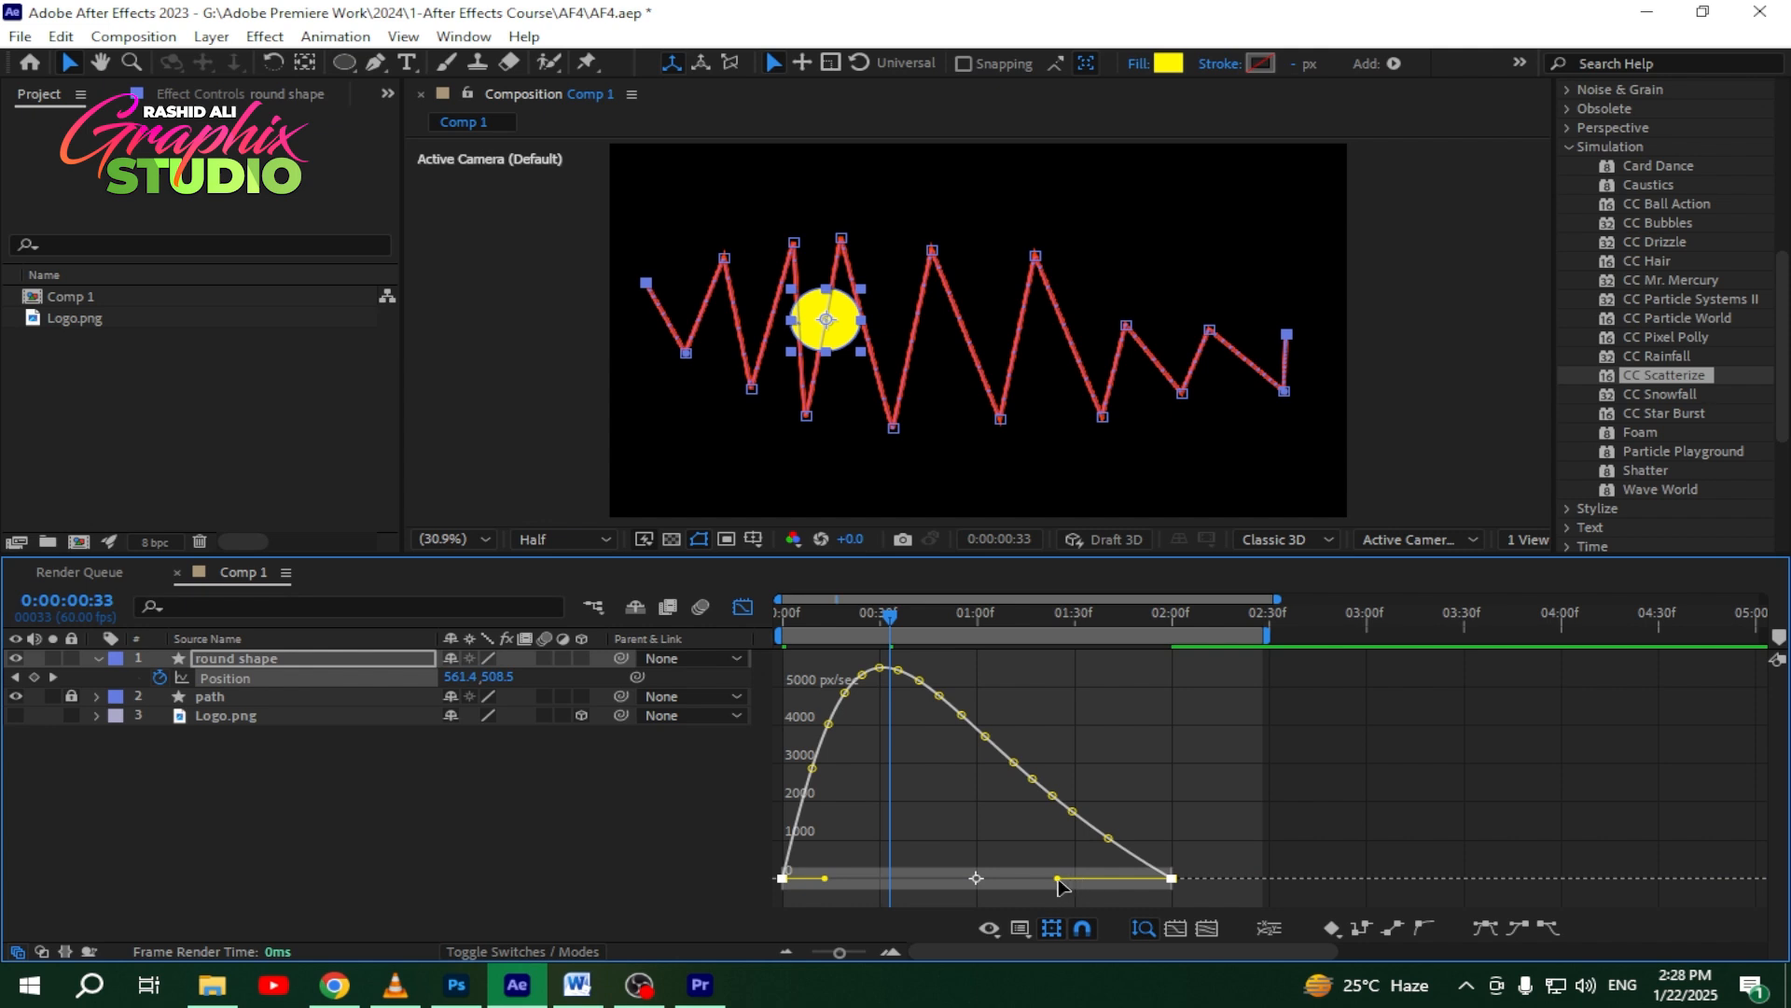
pyautogui.moveTo(1057, 878); pyautogui.dragTo(1153, 878)
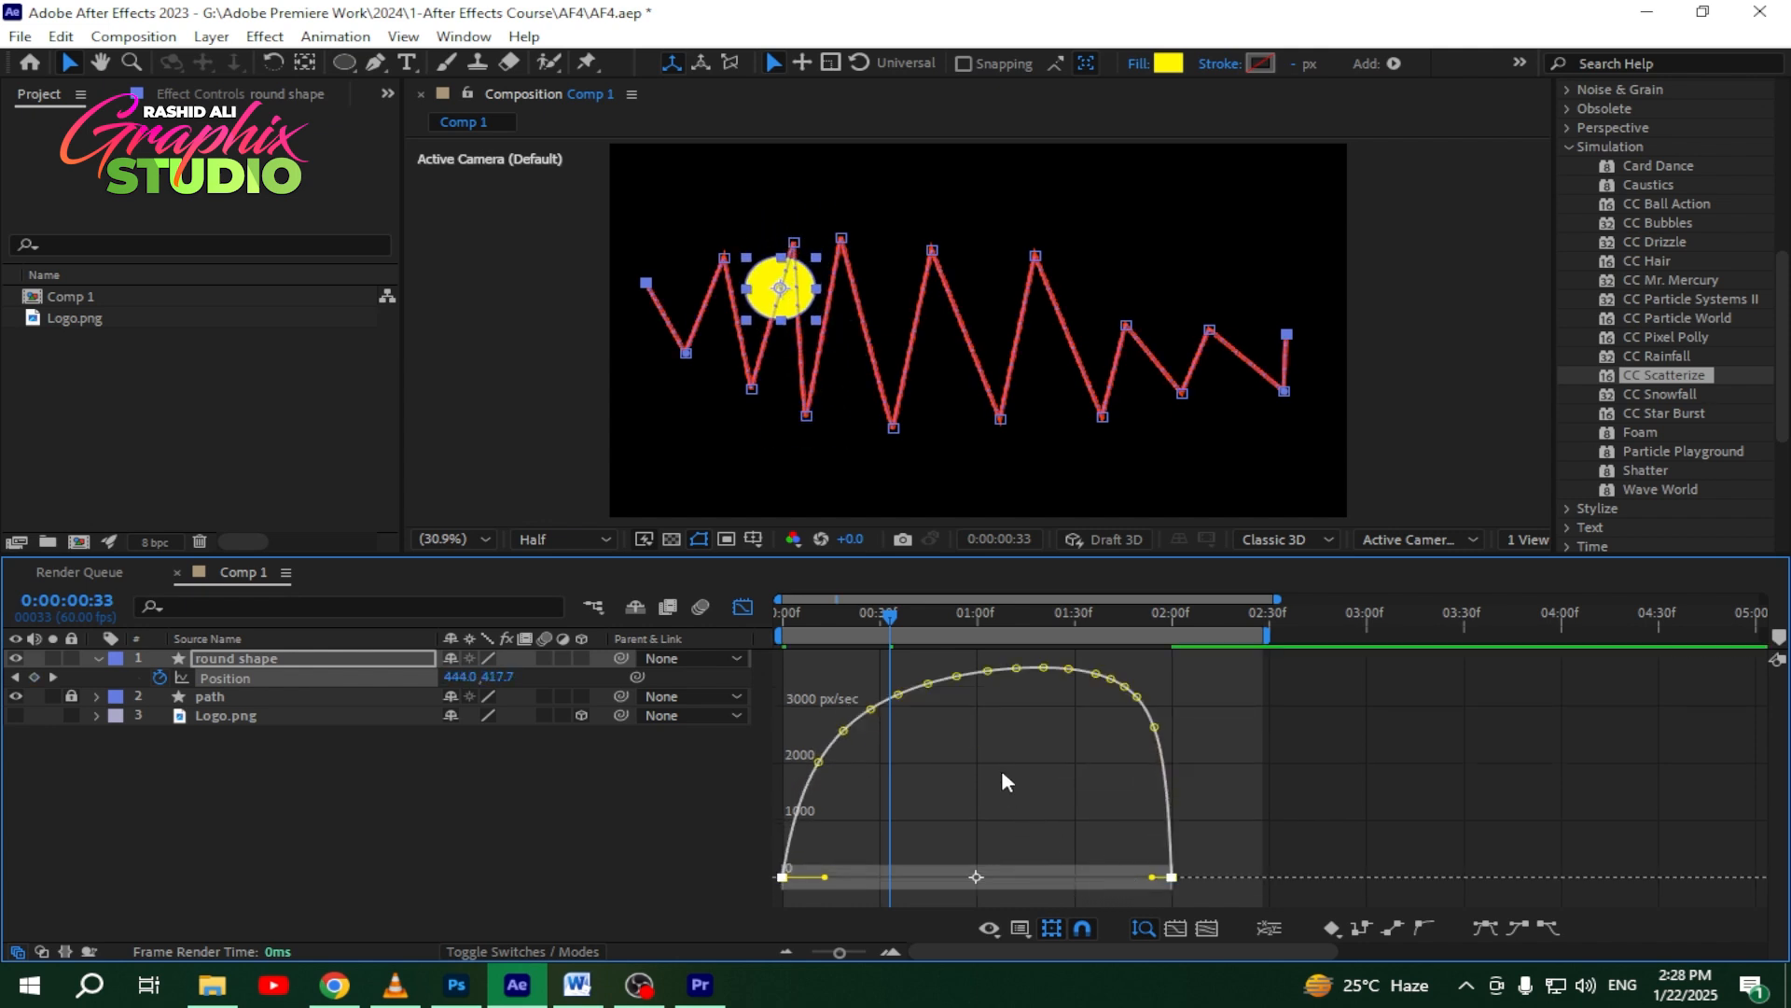
pyautogui.keyDown('ctrl'); pyautogui.click(987, 672); pyautogui.keyUp('ctrl')
pyautogui.moveTo(987, 672); pyautogui.dragTo(977, 808)
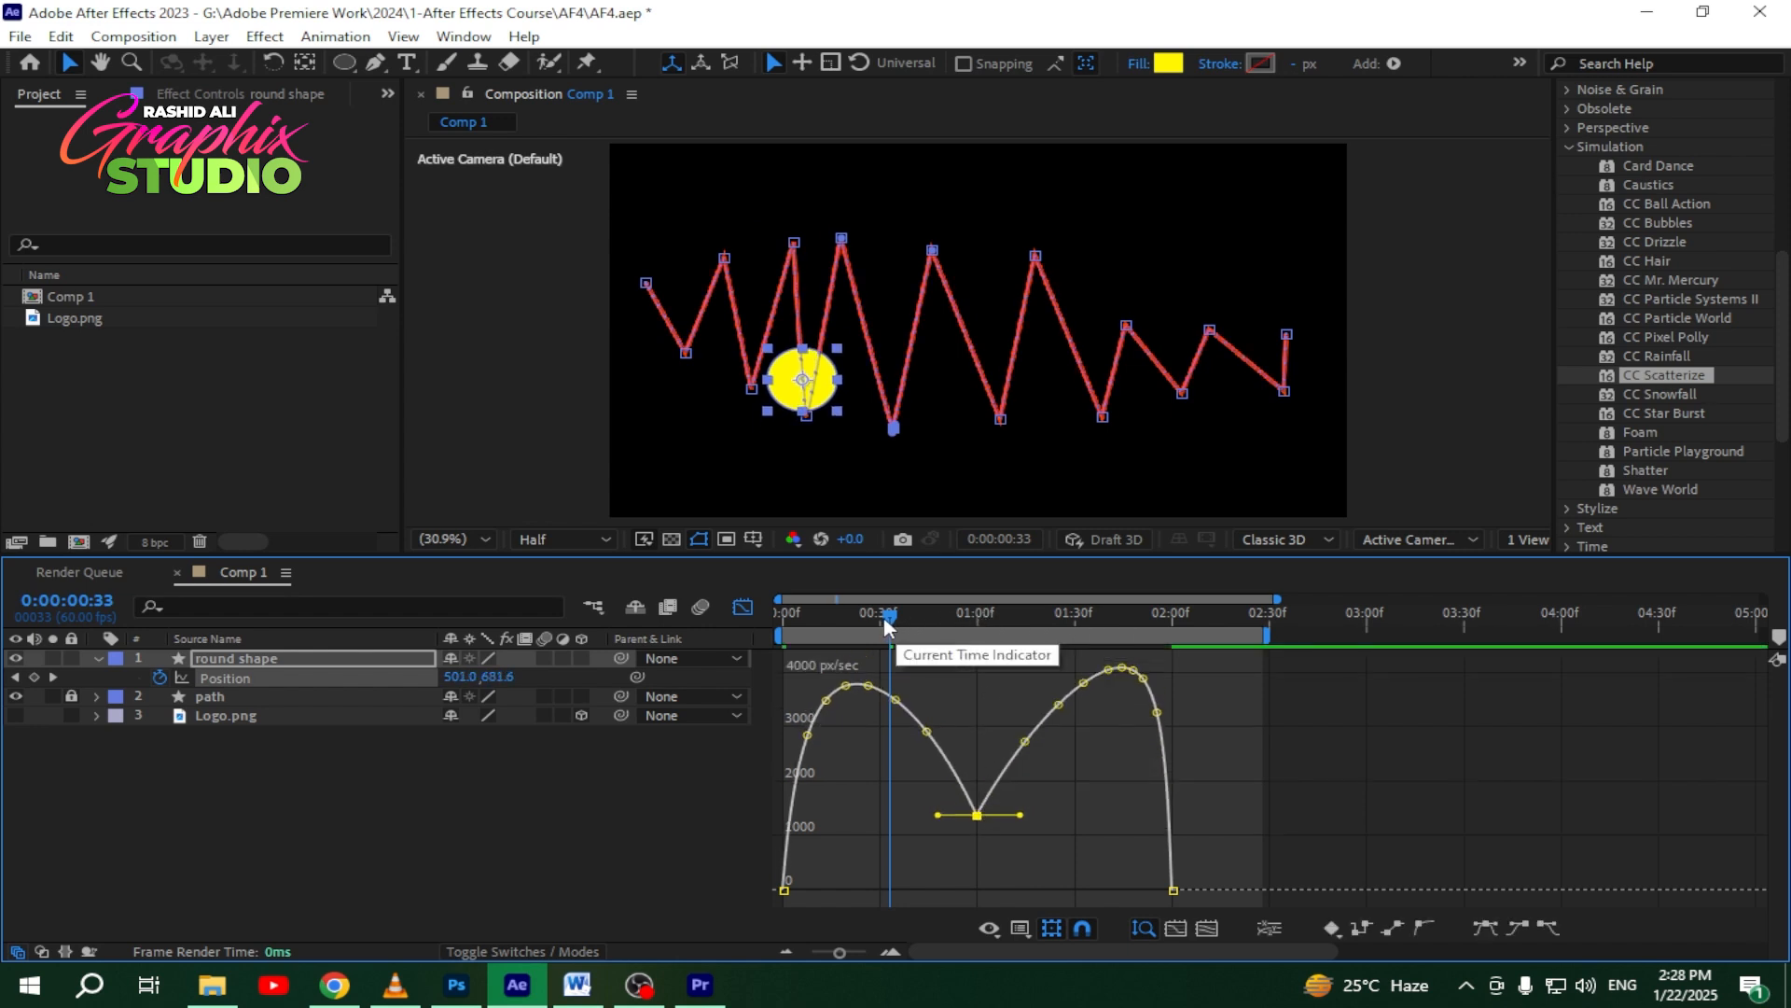
# Step: Preview the motion with the mid-path slowdown from the first frame
pyautogui.moveTo(883, 616); pyautogui.dragTo(780, 619)
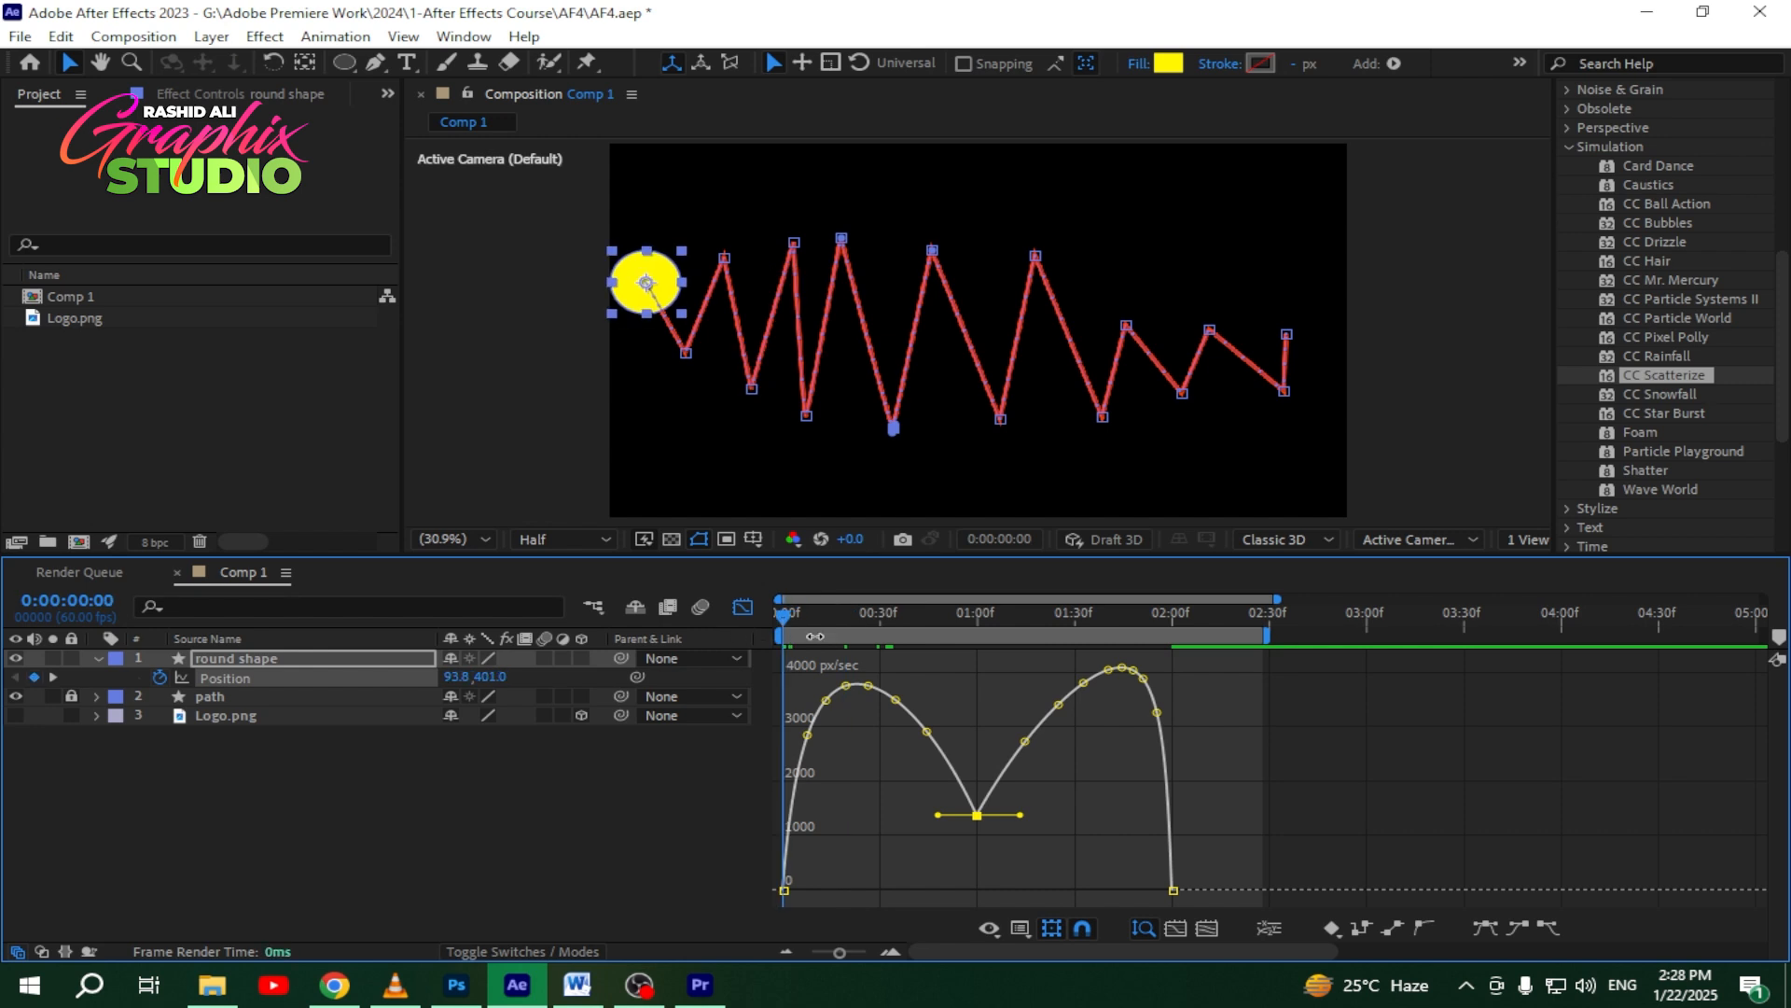
pyautogui.press('space')
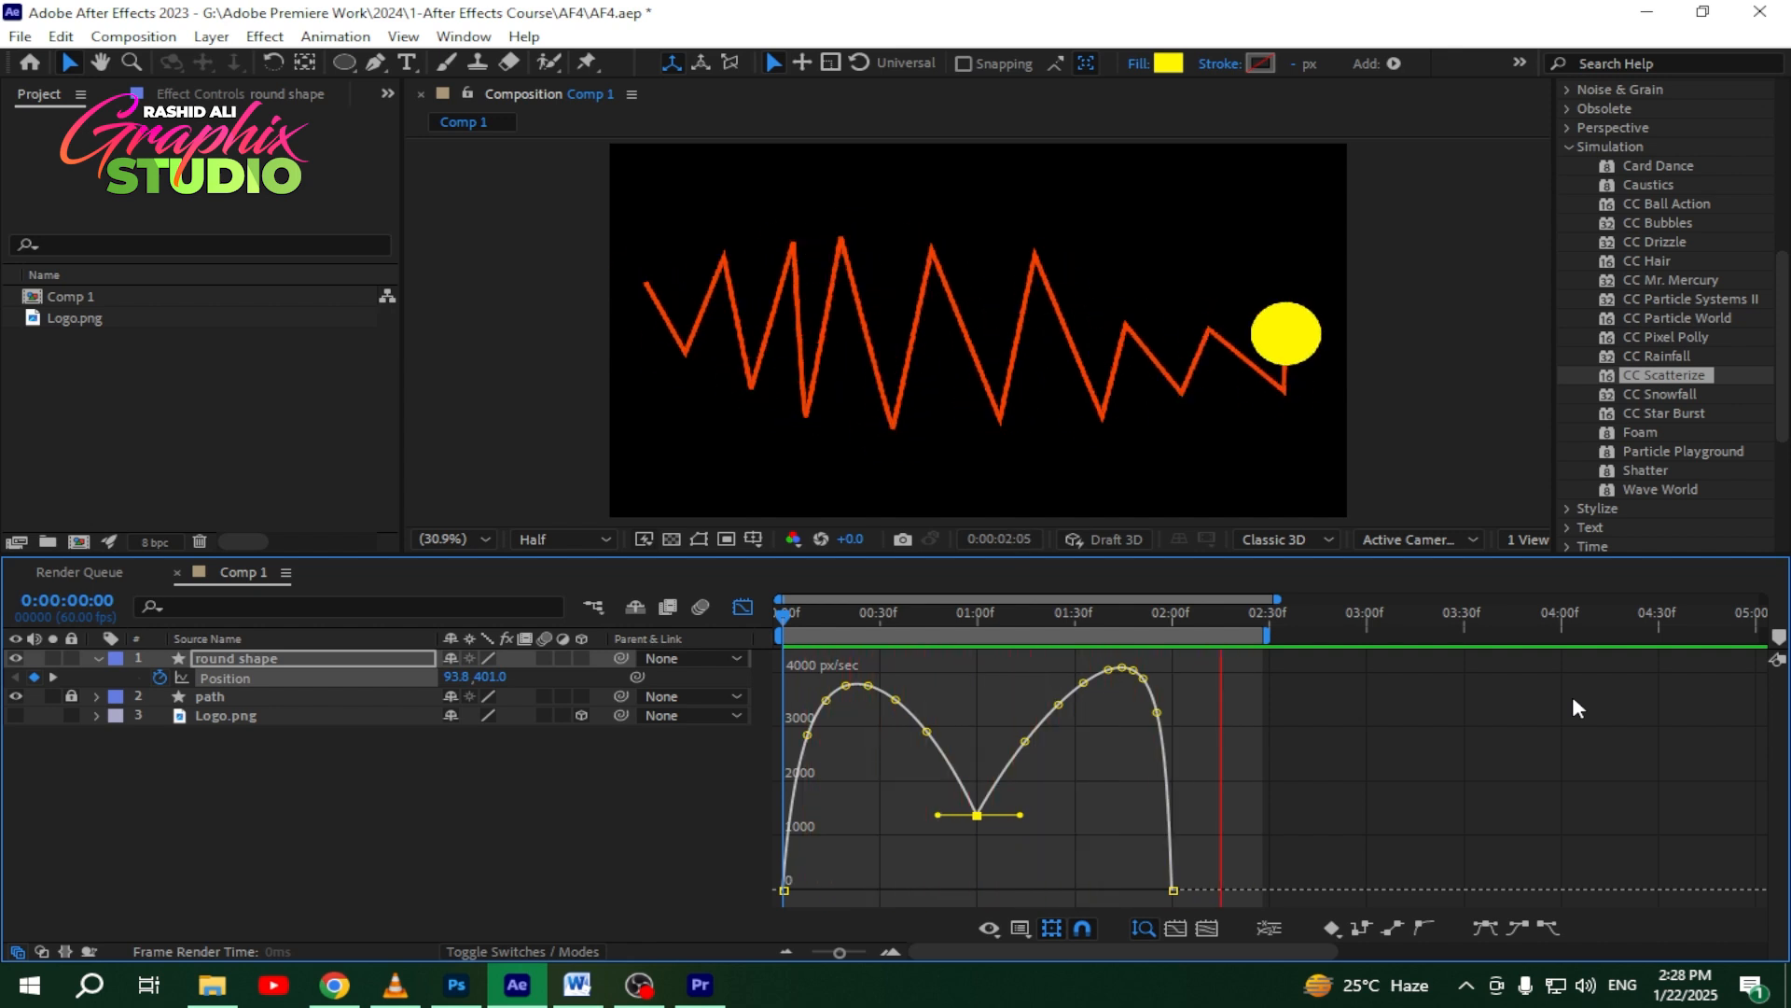
pyautogui.press('space')
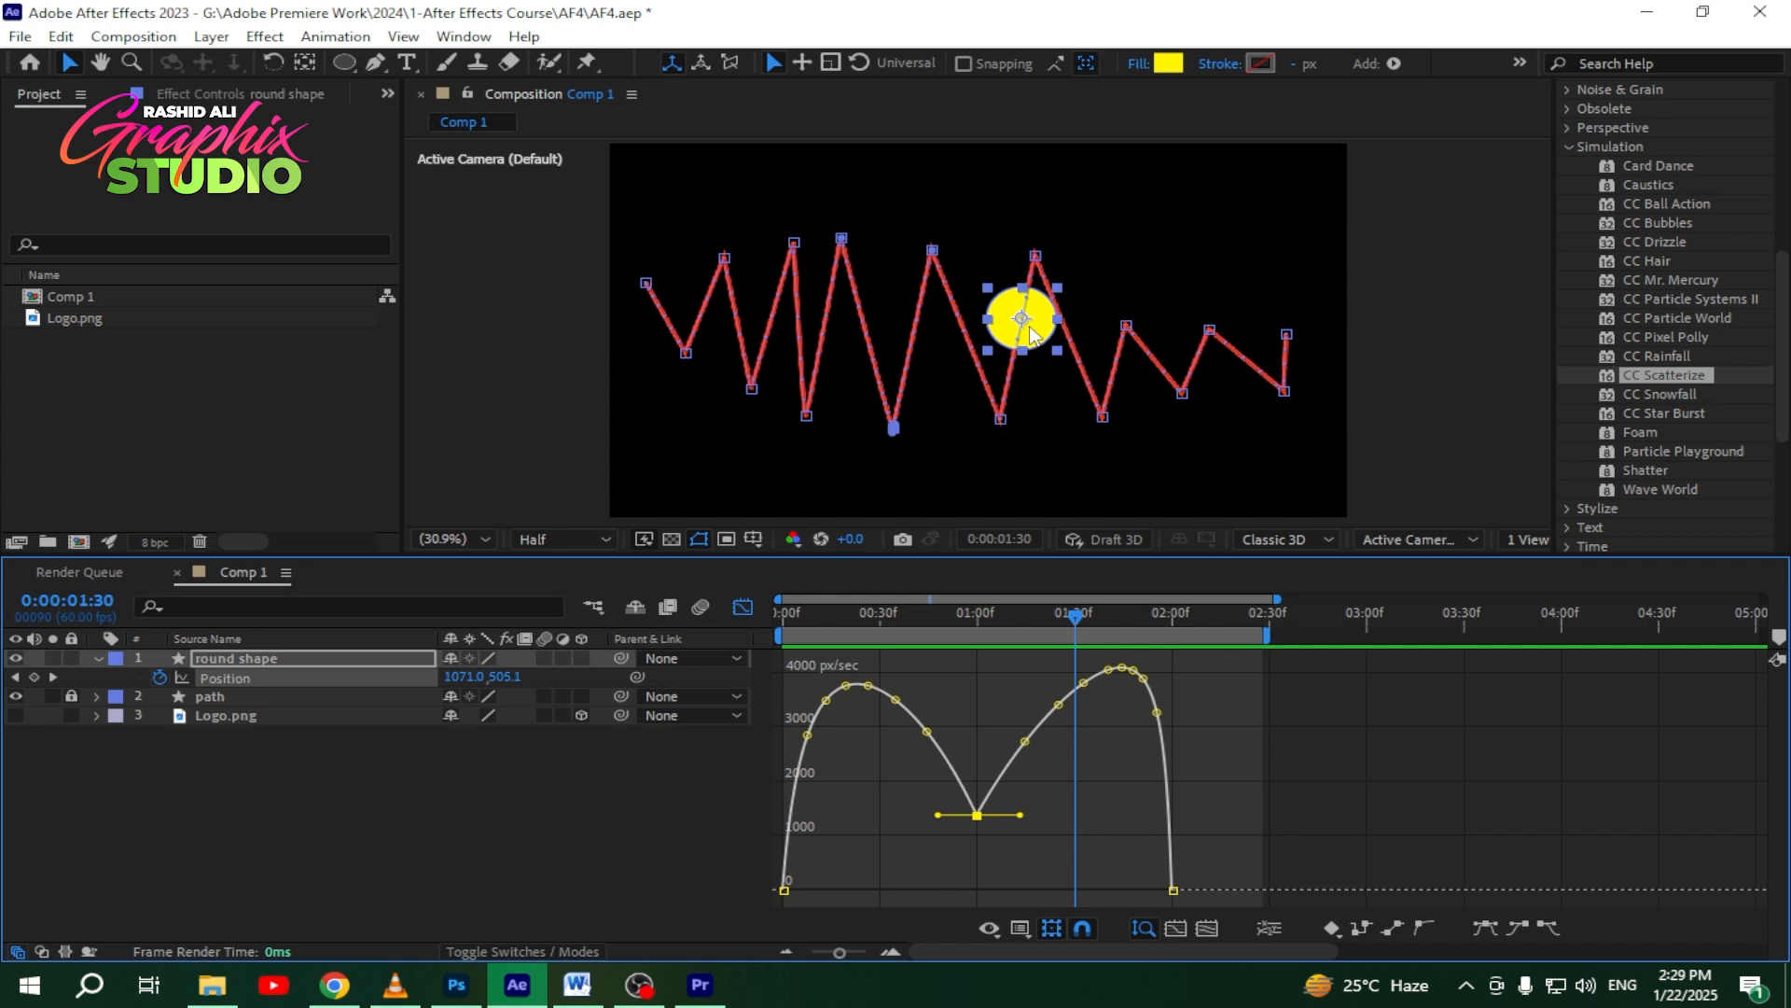
# Step: Close the graph editor and hide the round shape and path layers
pyautogui.click(743, 607)
pyautogui.click(295, 761)
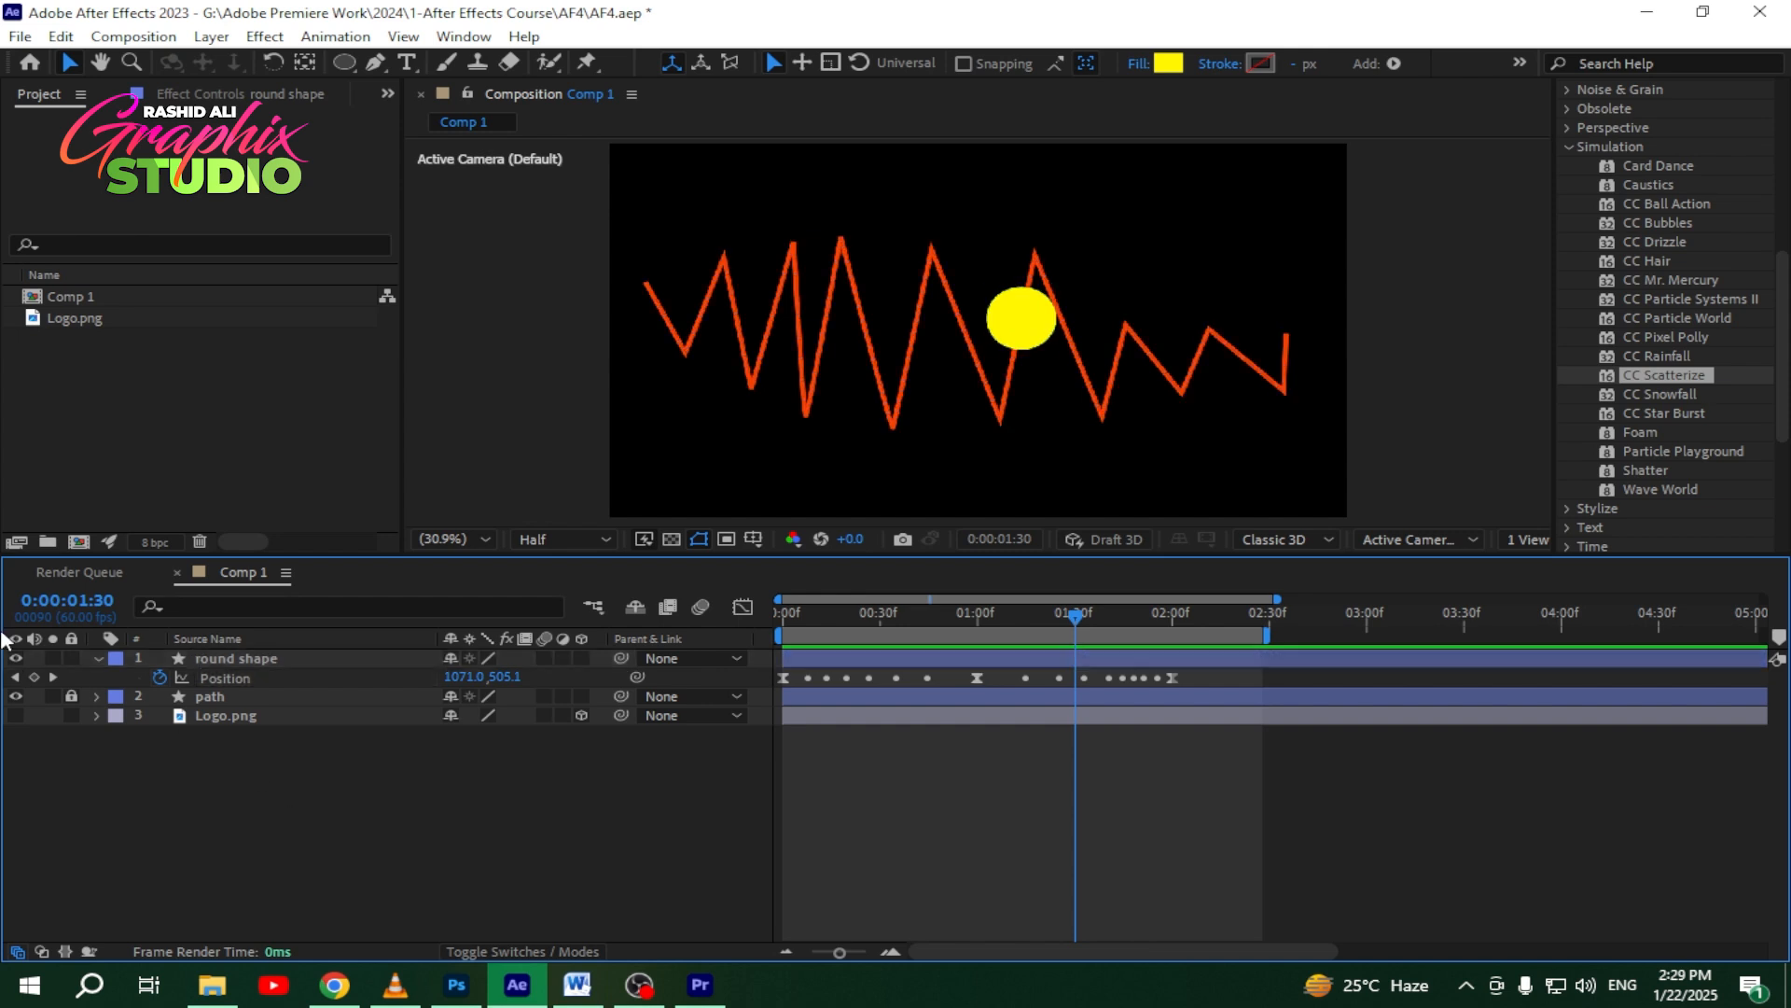
pyautogui.click(16, 658)
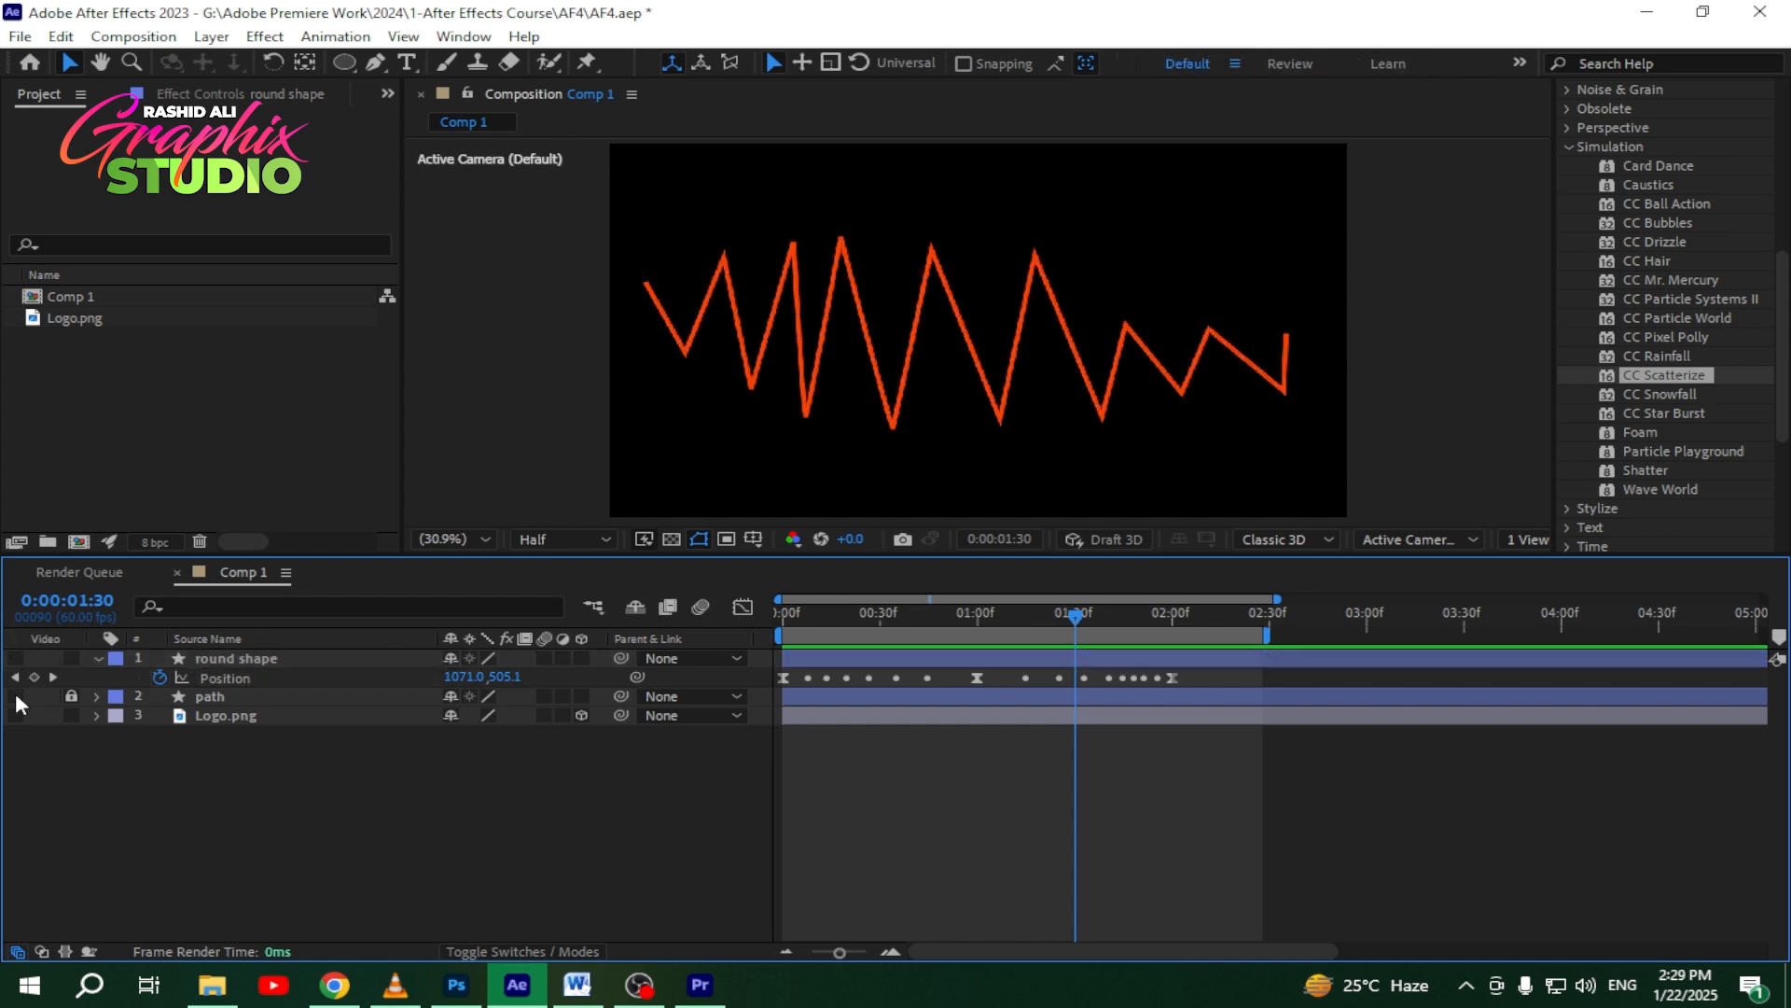
pyautogui.click(16, 696)
# Step: Draw a closed, curved, self-crossing loop across the composition with the Pen tool on a new shape layer
pyautogui.click(375, 63)
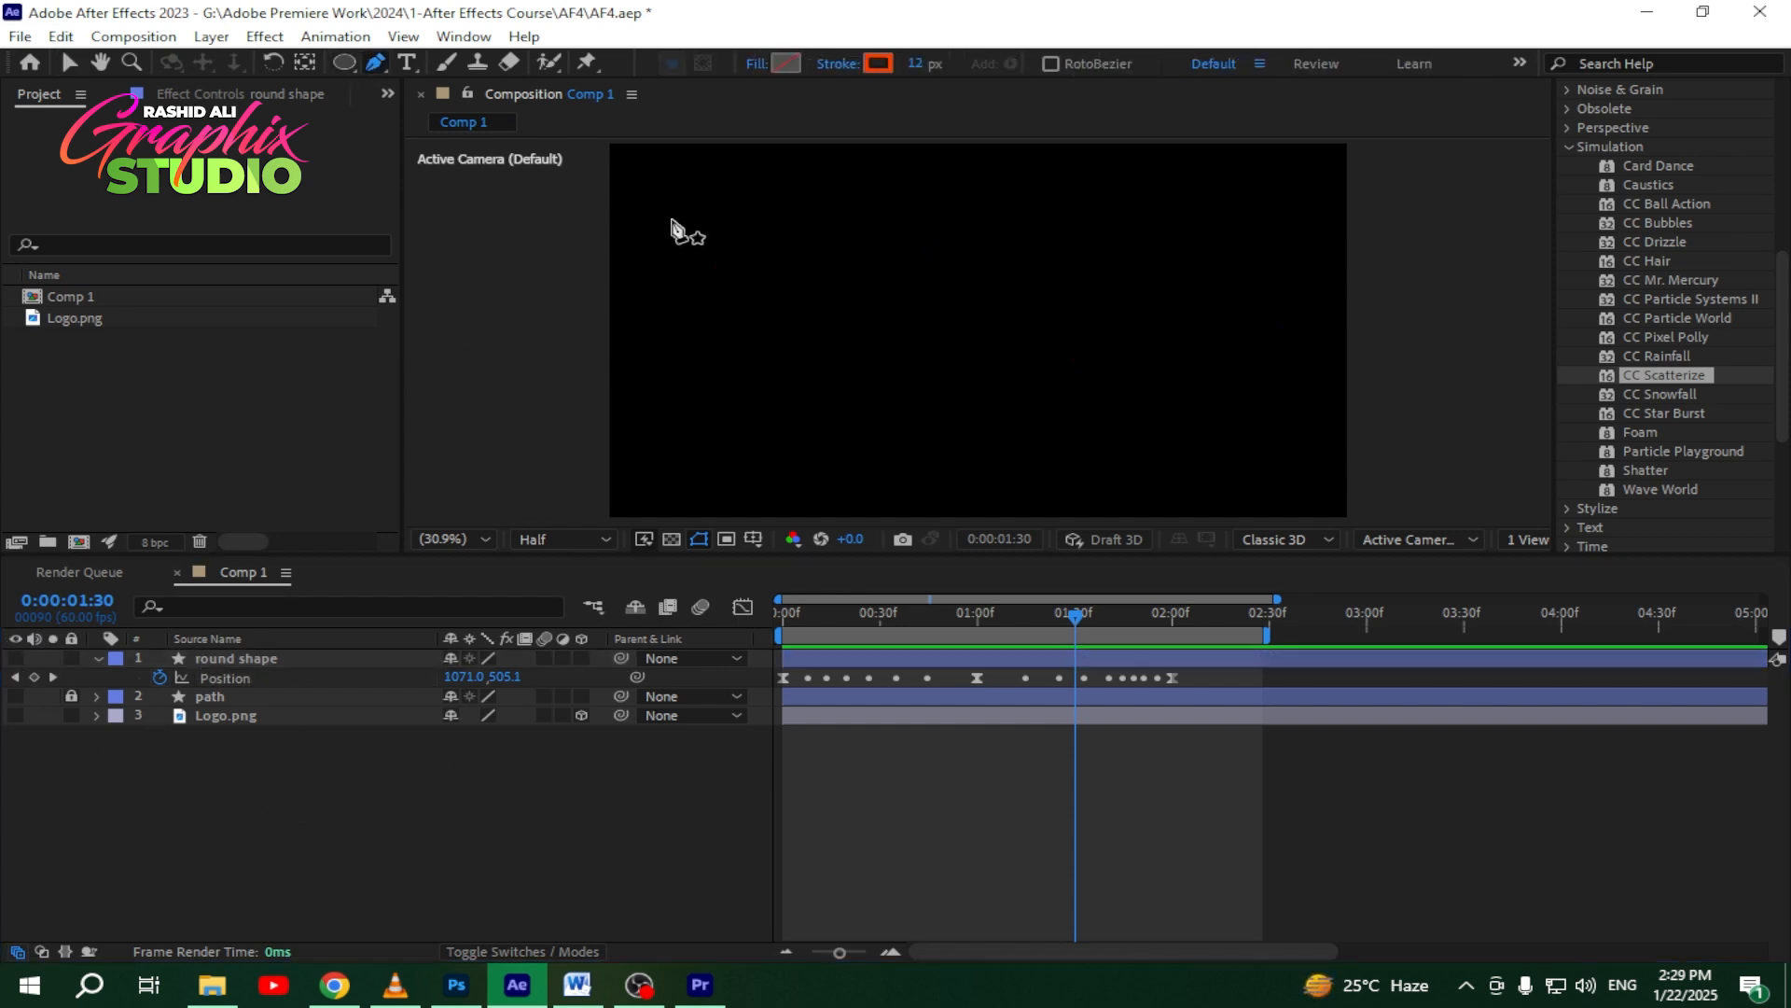
pyautogui.click(658, 239)
pyautogui.moveTo(920, 198); pyautogui.dragTo(1073, 255)
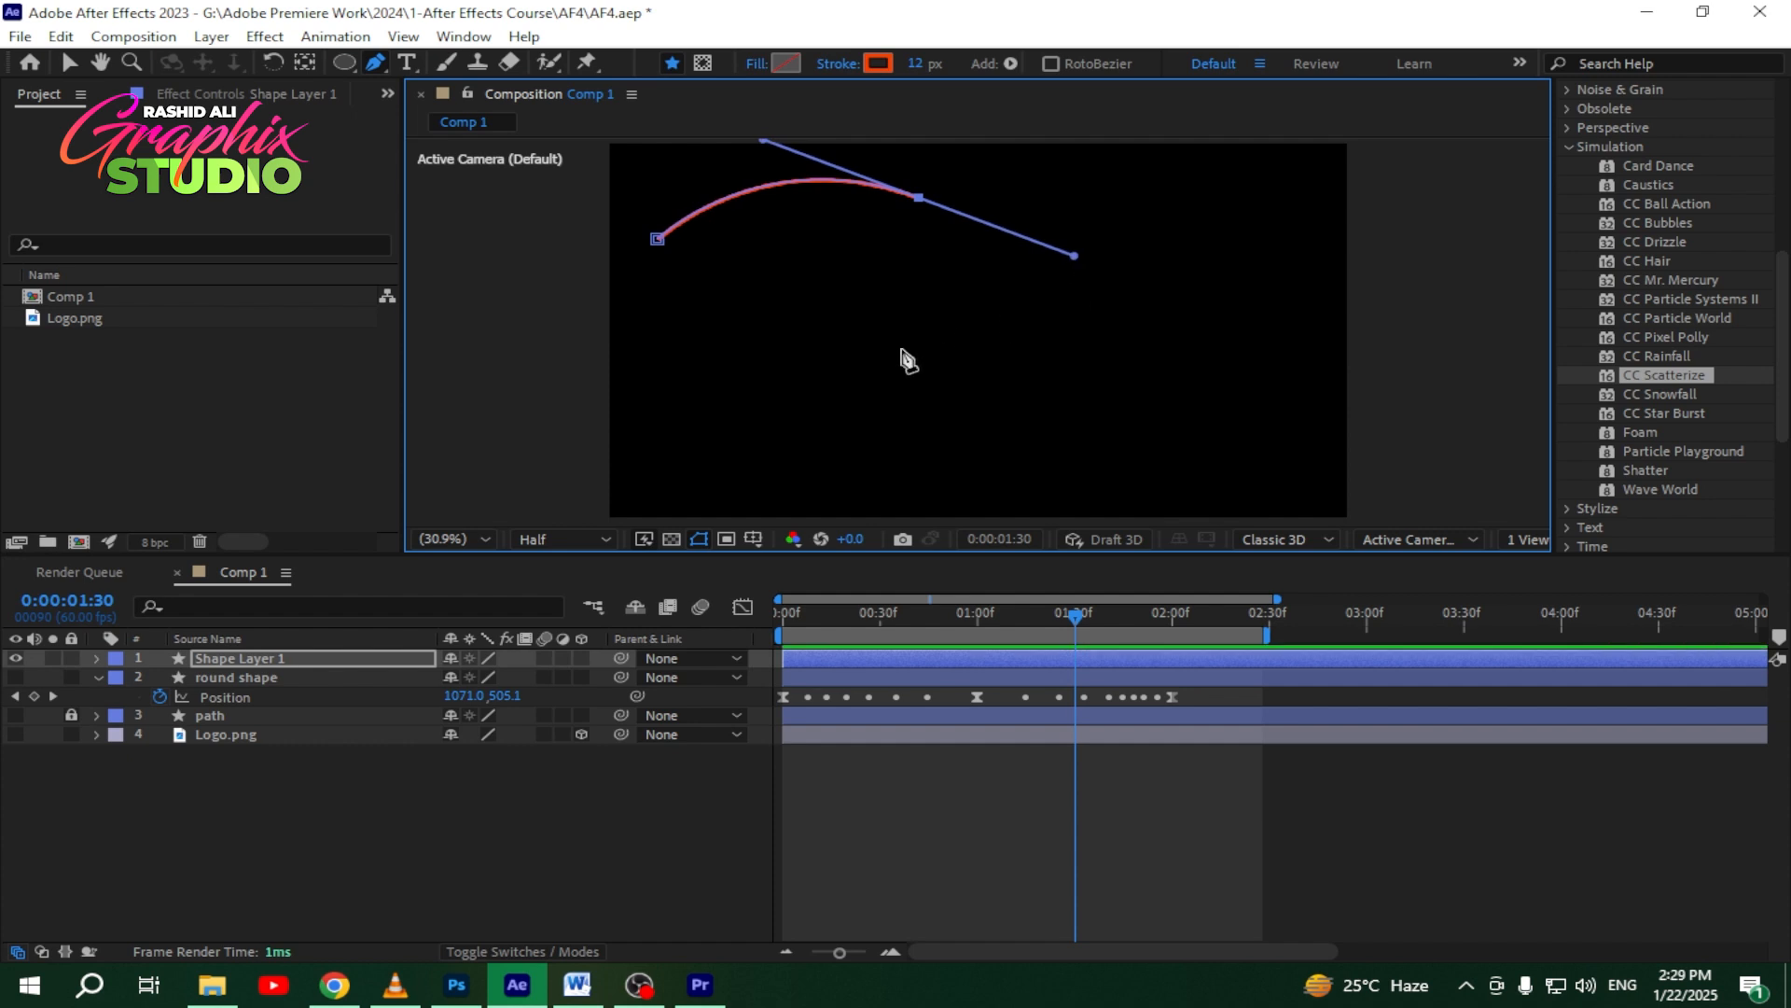
pyautogui.moveTo(678, 416); pyautogui.dragTo(607, 455)
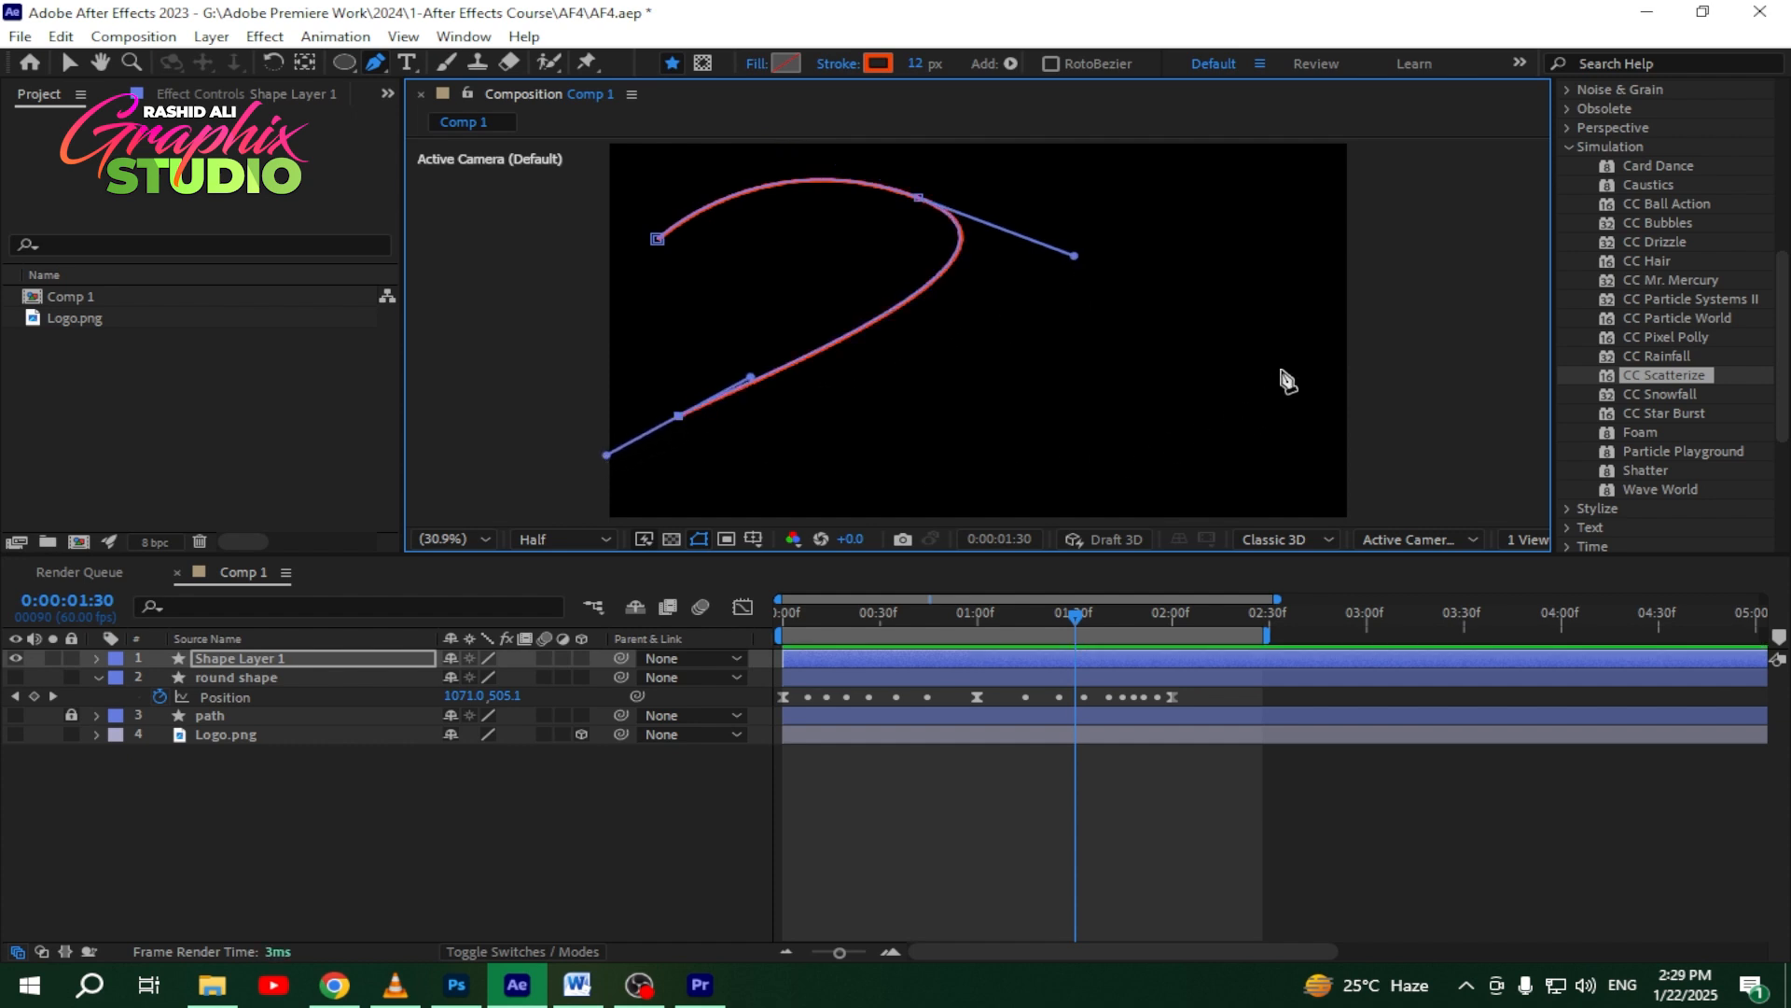
pyautogui.click(1265, 389)
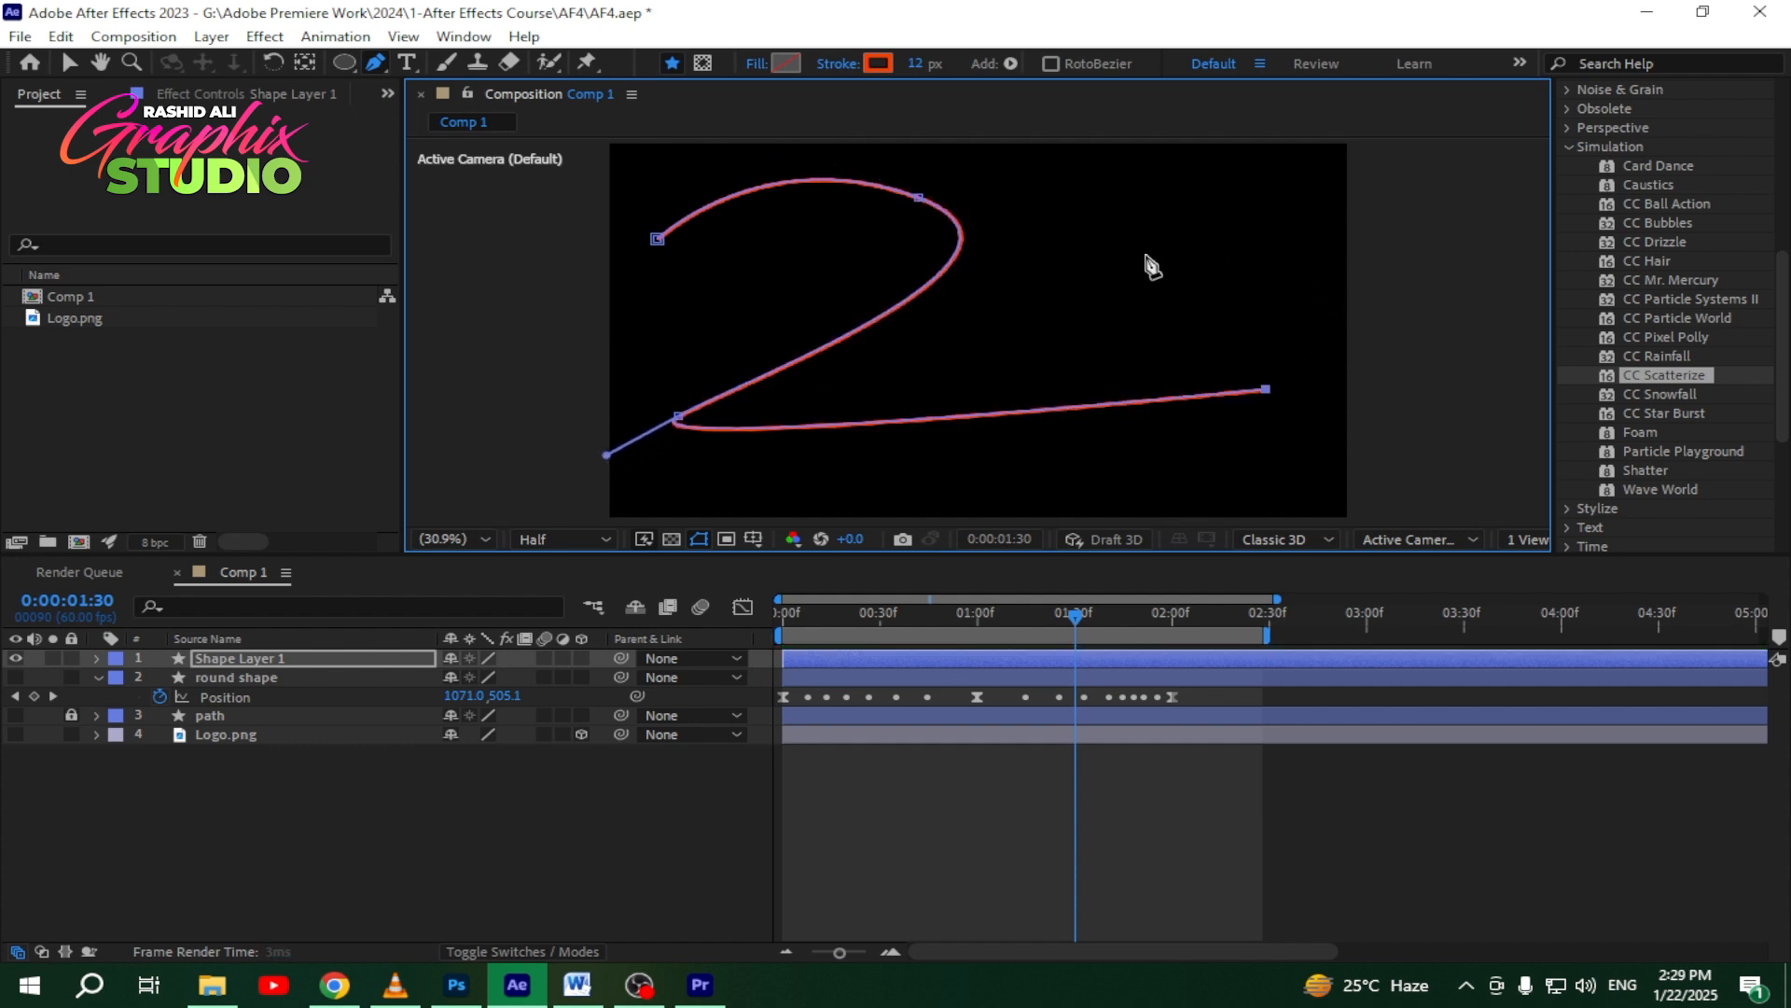
pyautogui.moveTo(1258, 343); pyautogui.dragTo(1314, 175)
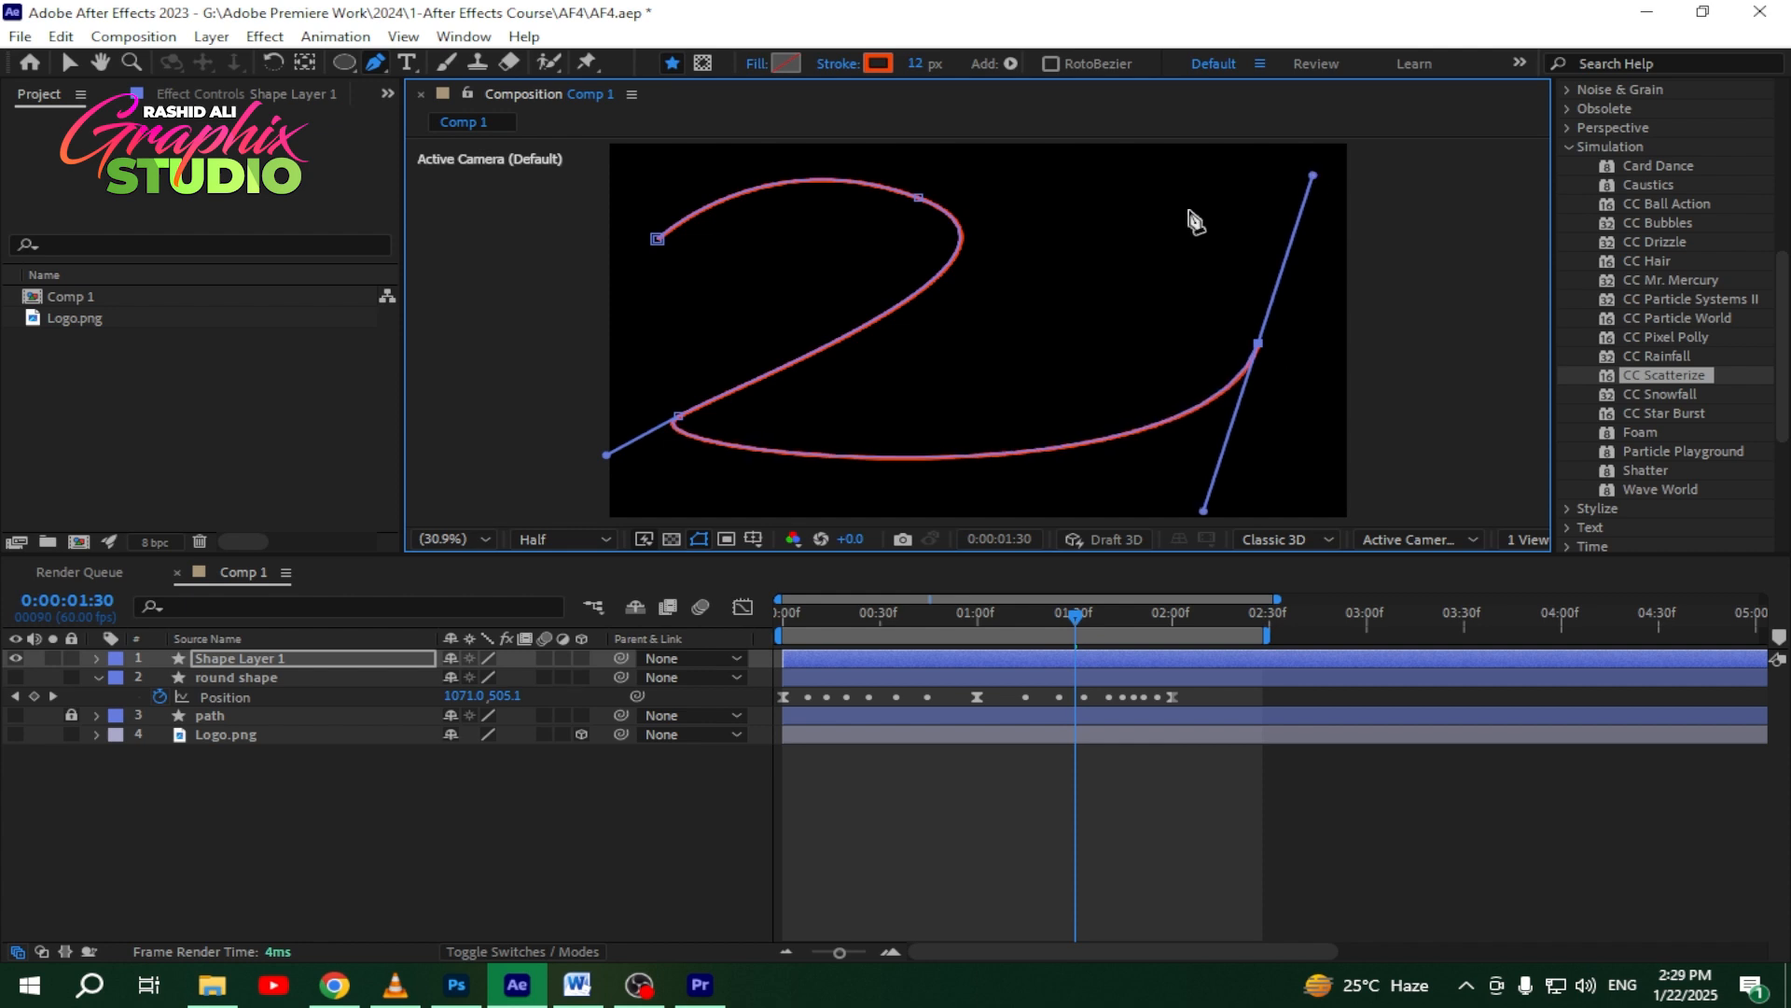
pyautogui.moveTo(1080, 260); pyautogui.dragTo(1158, 146)
pyautogui.moveTo(630, 306); pyautogui.dragTo(613, 243)
pyautogui.click(657, 239)
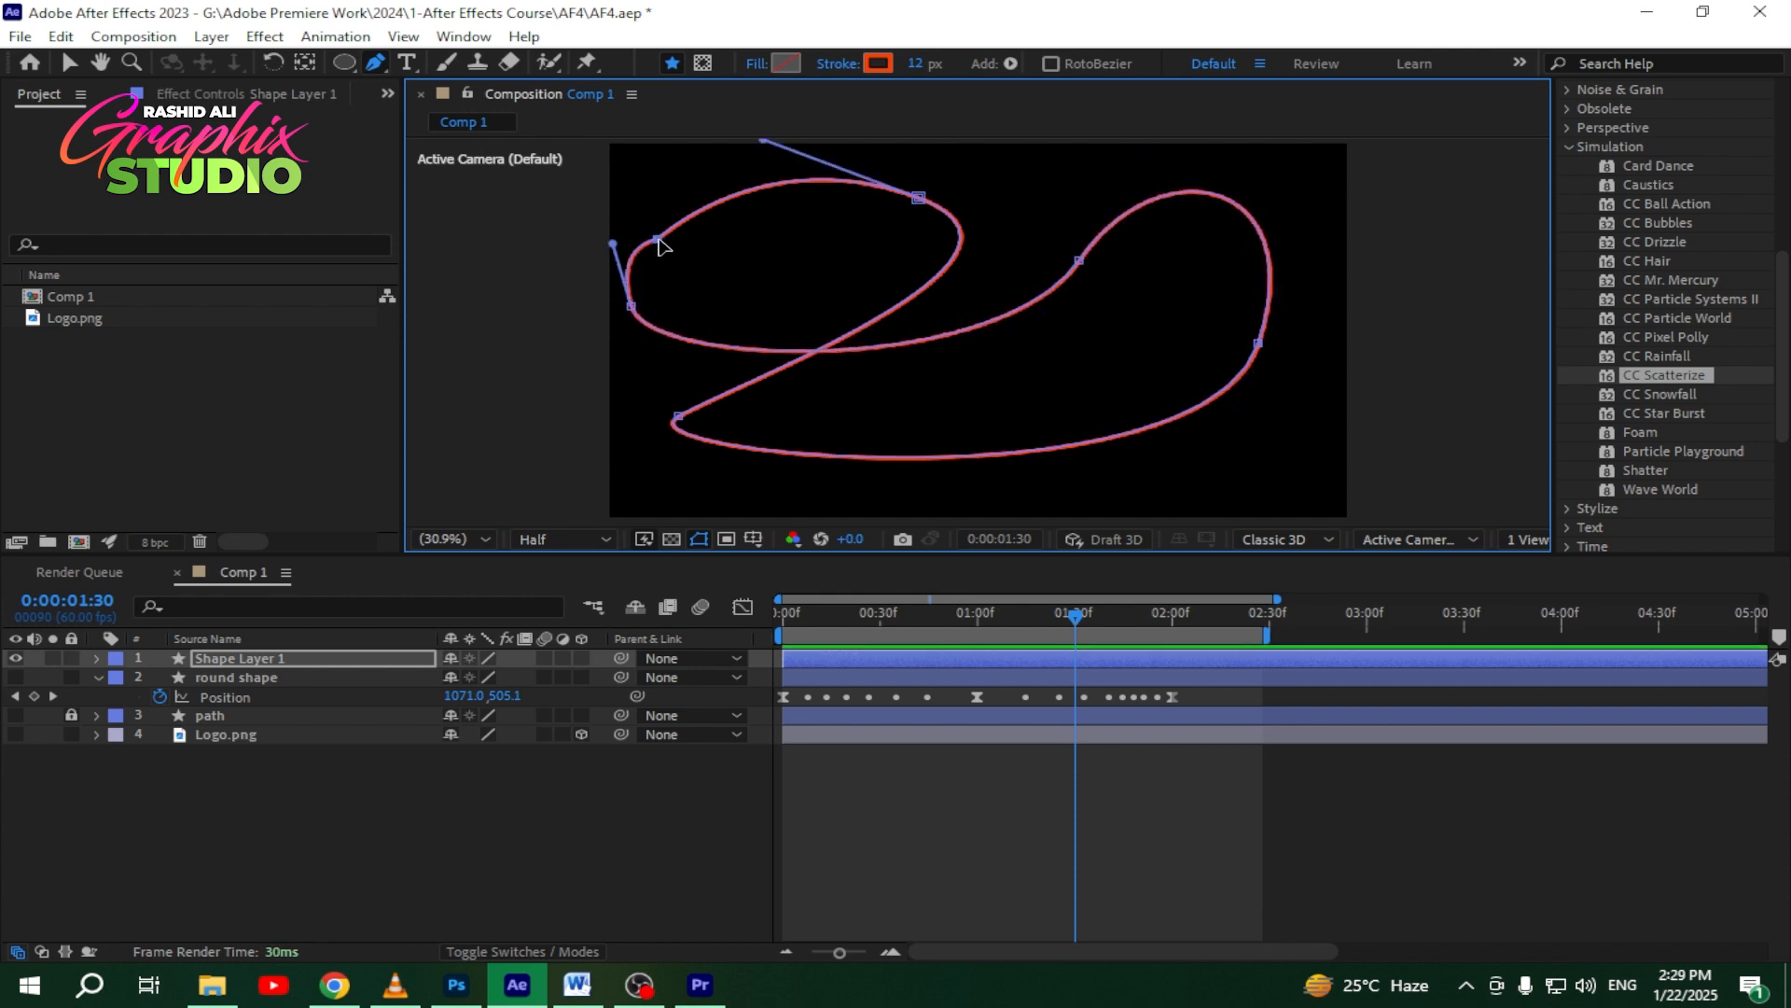
# Step: Reveal the Path property of Path 1 in Shape Layer 1, copy it and return to the first frame
pyautogui.click(250, 661)
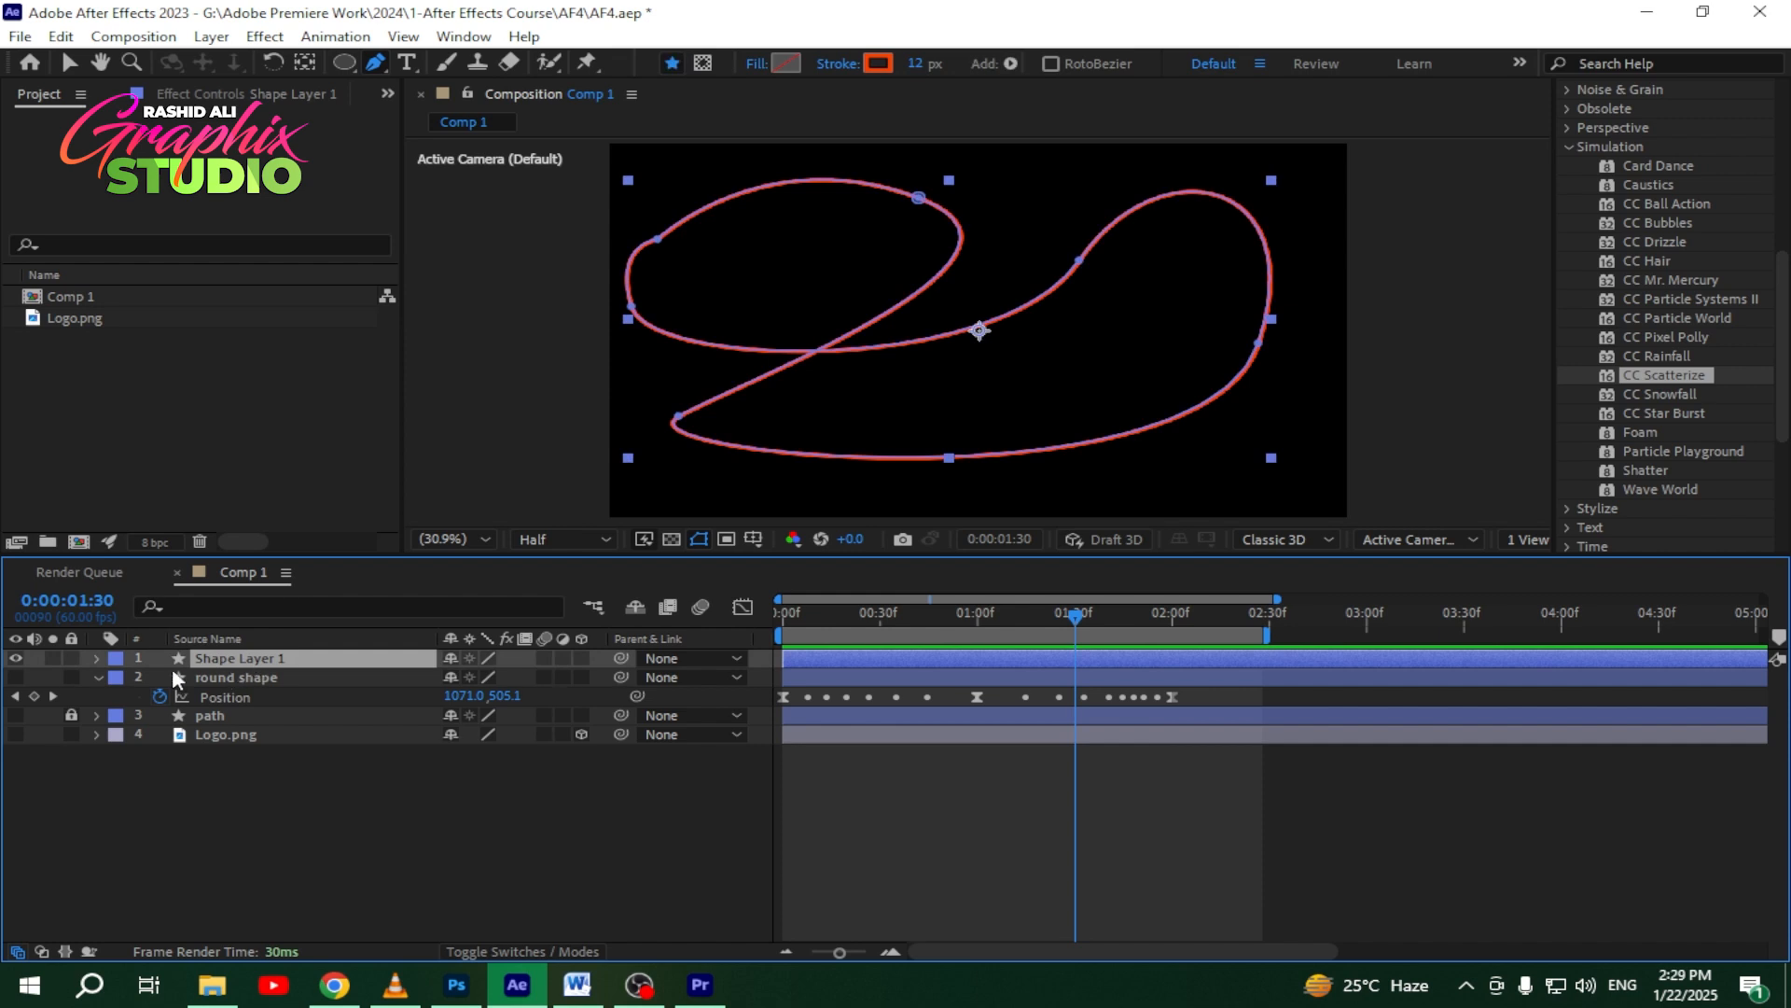
pyautogui.click(97, 657)
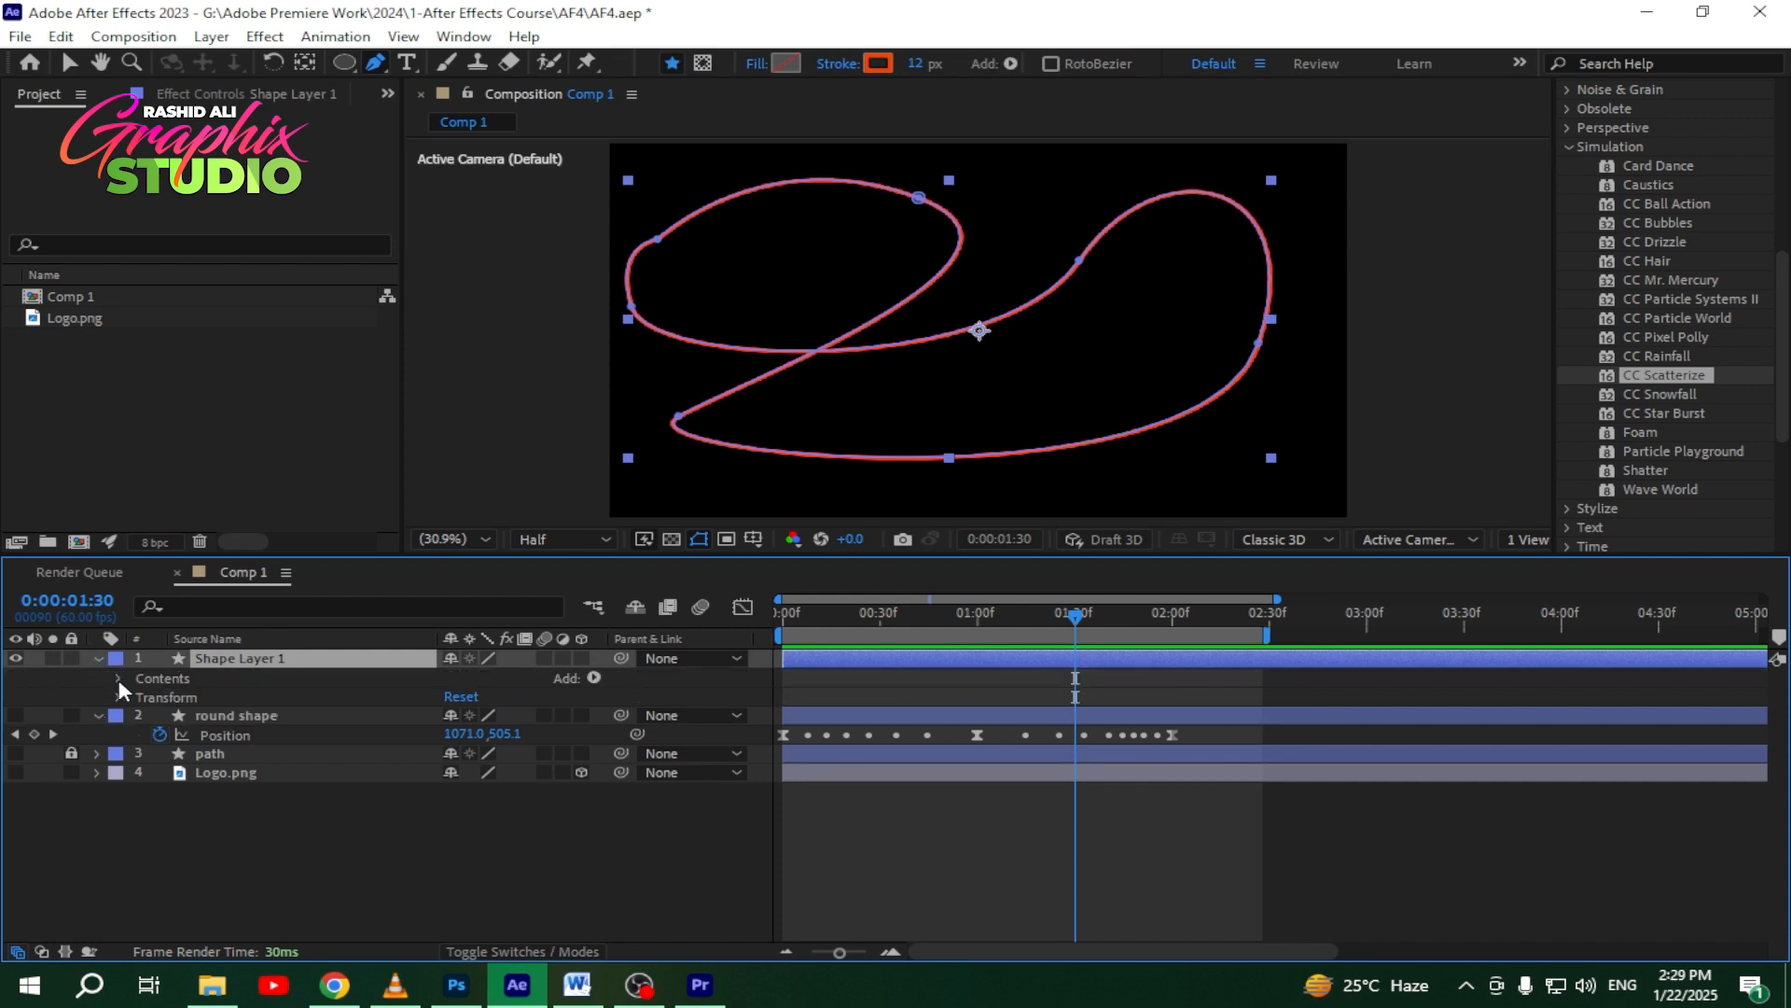
pyautogui.click(119, 678)
pyautogui.click(138, 697)
pyautogui.click(177, 716)
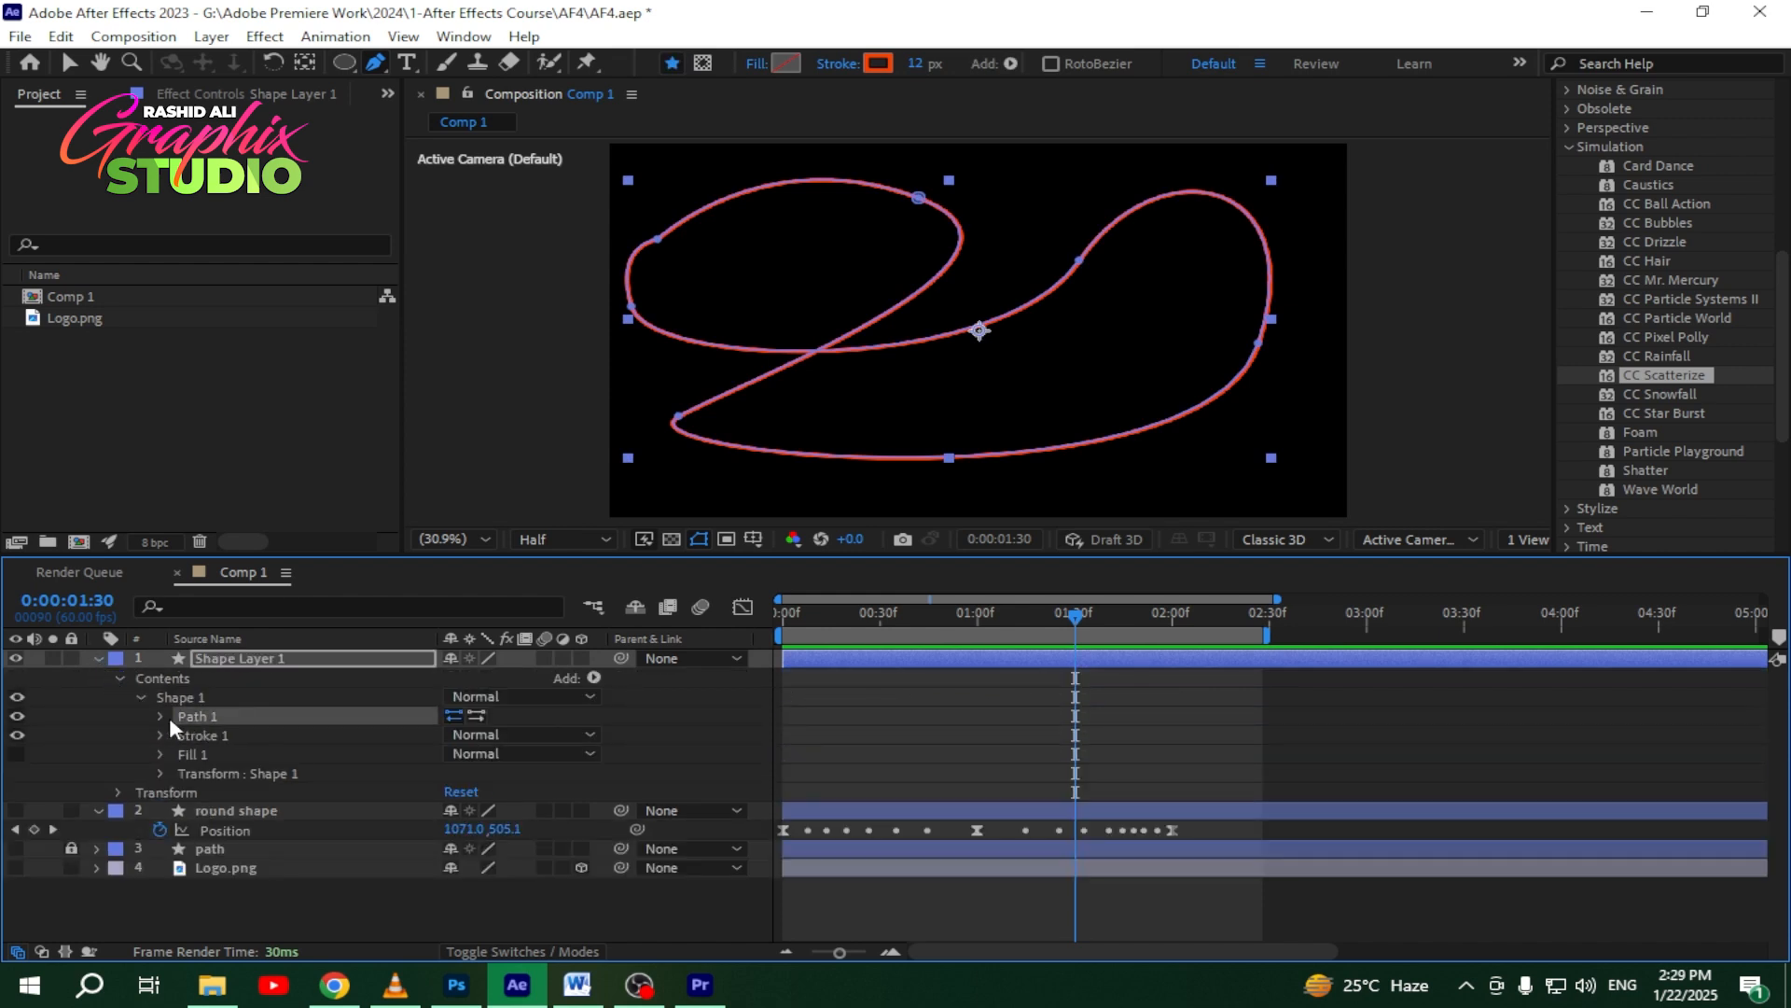
pyautogui.click(162, 715)
pyautogui.click(233, 735)
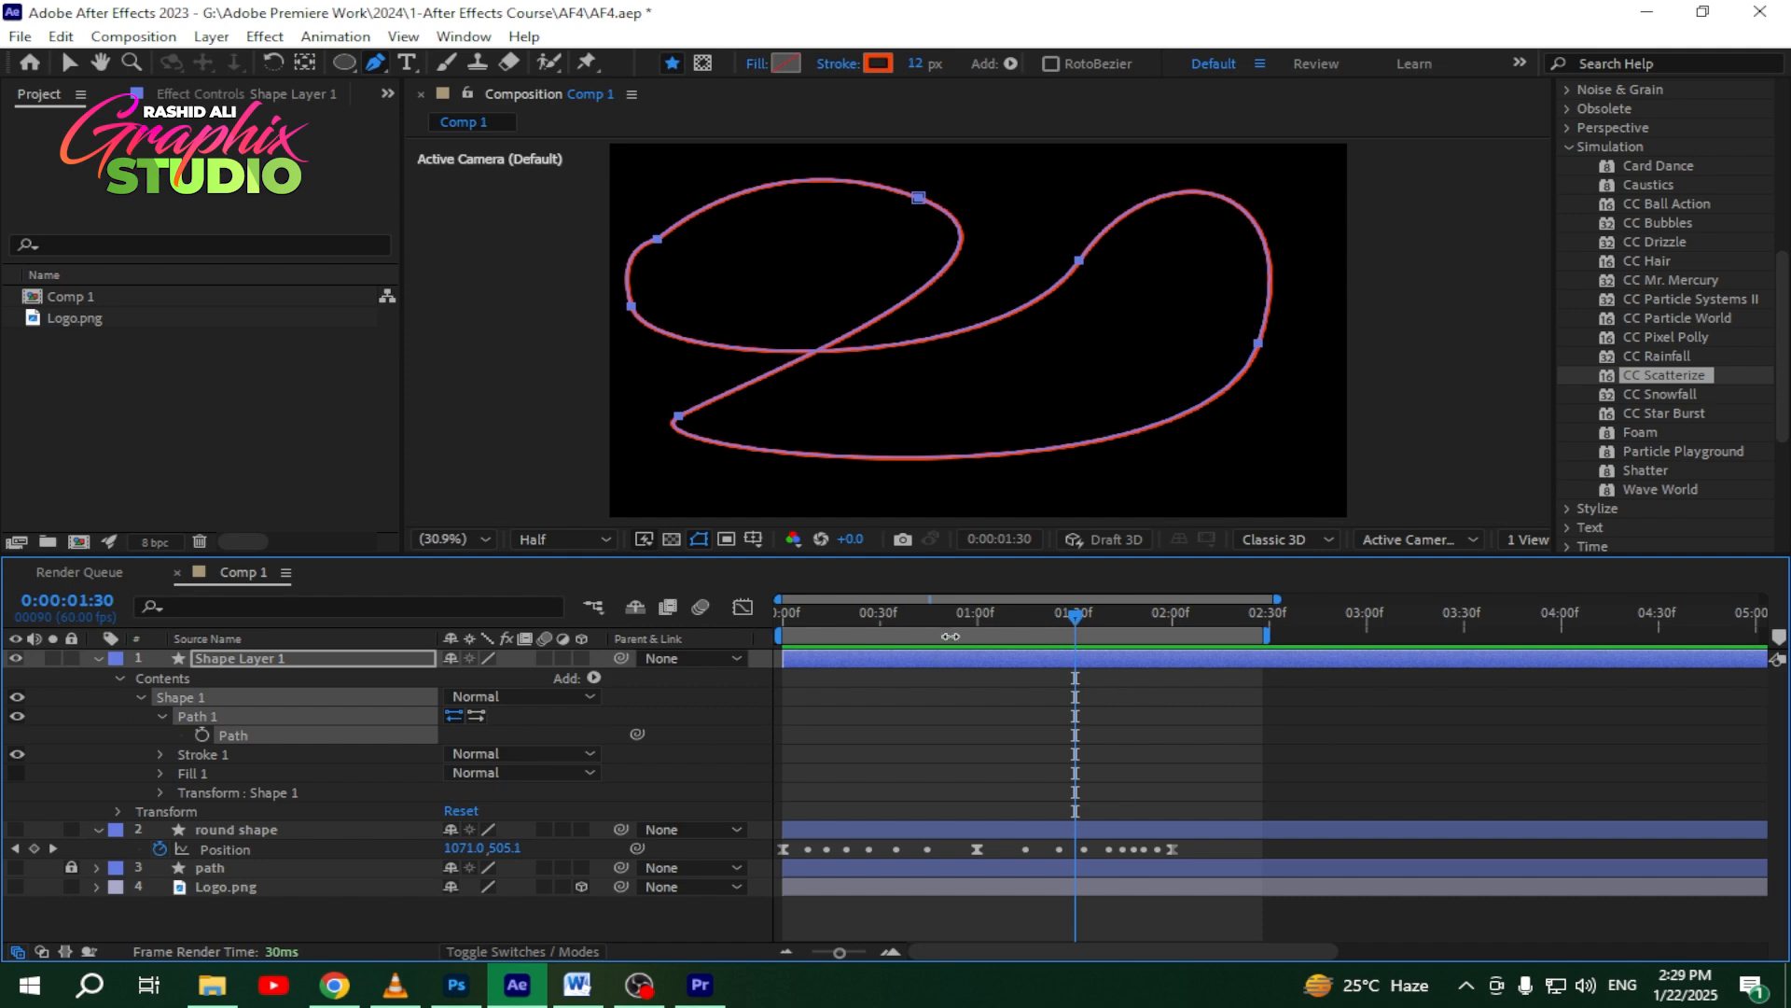
pyautogui.press('Home')
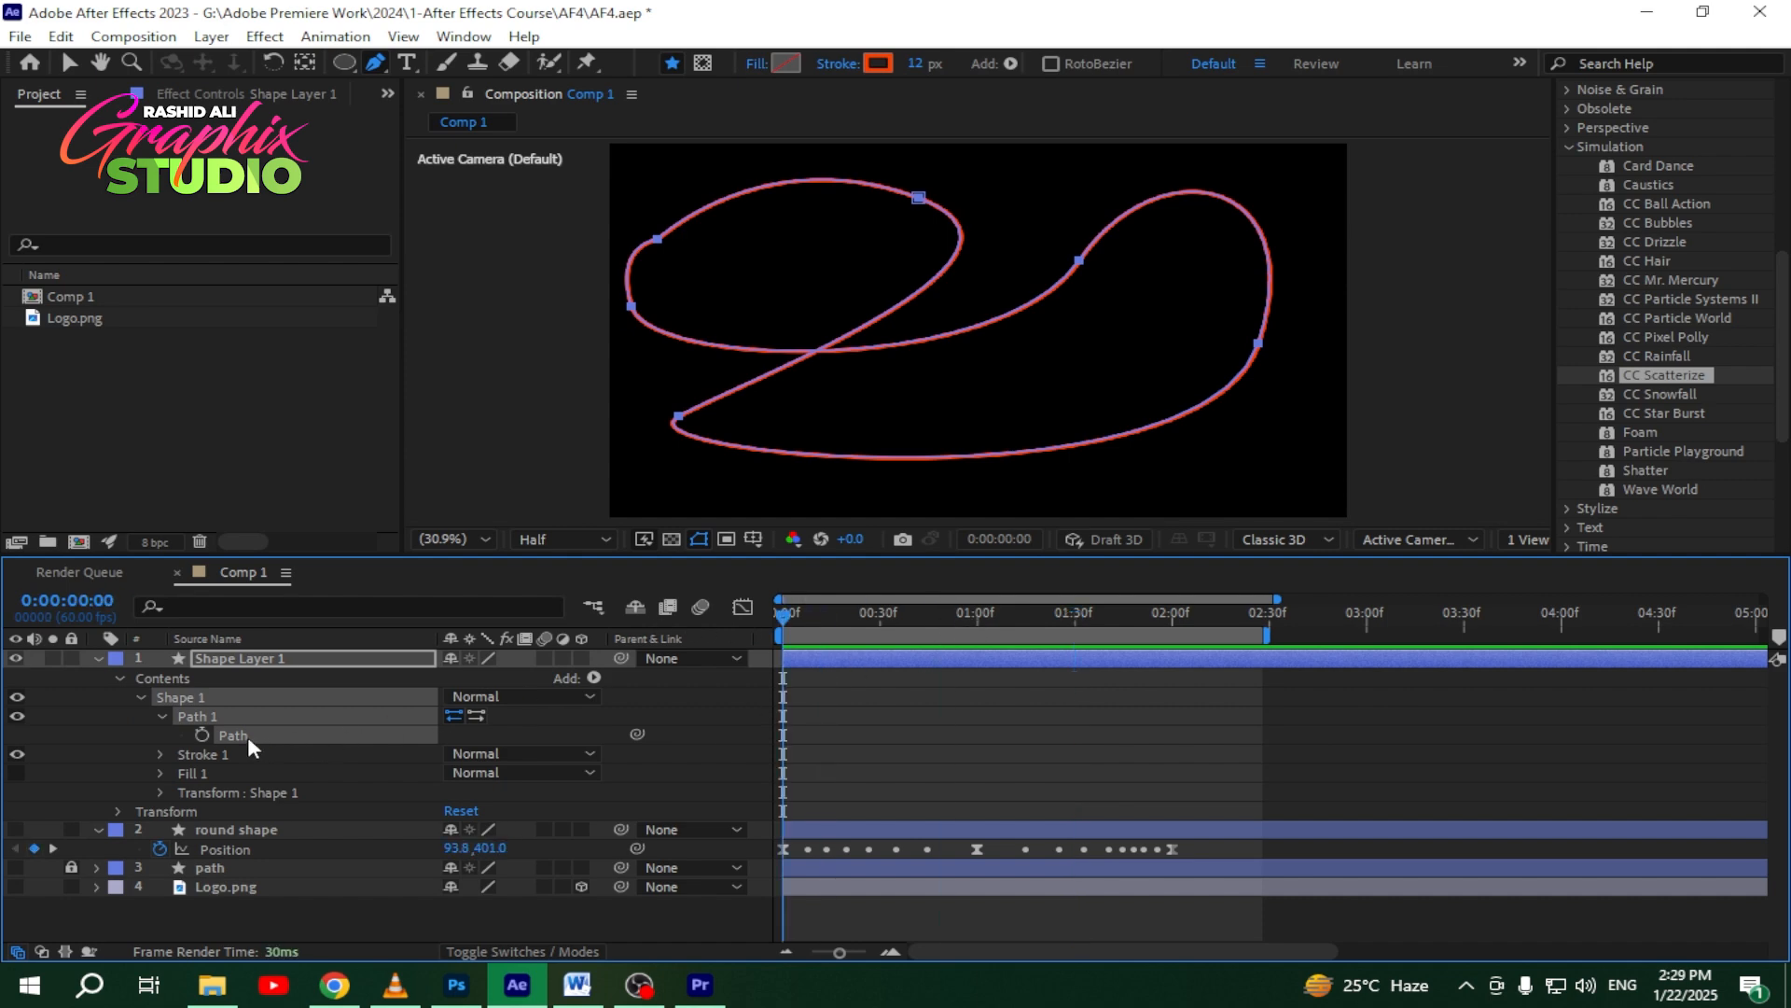
# Step: Collapse Shape Layer 1, unlock the path layer and delete all of the round shape's Position keyframes
pyautogui.click(98, 658)
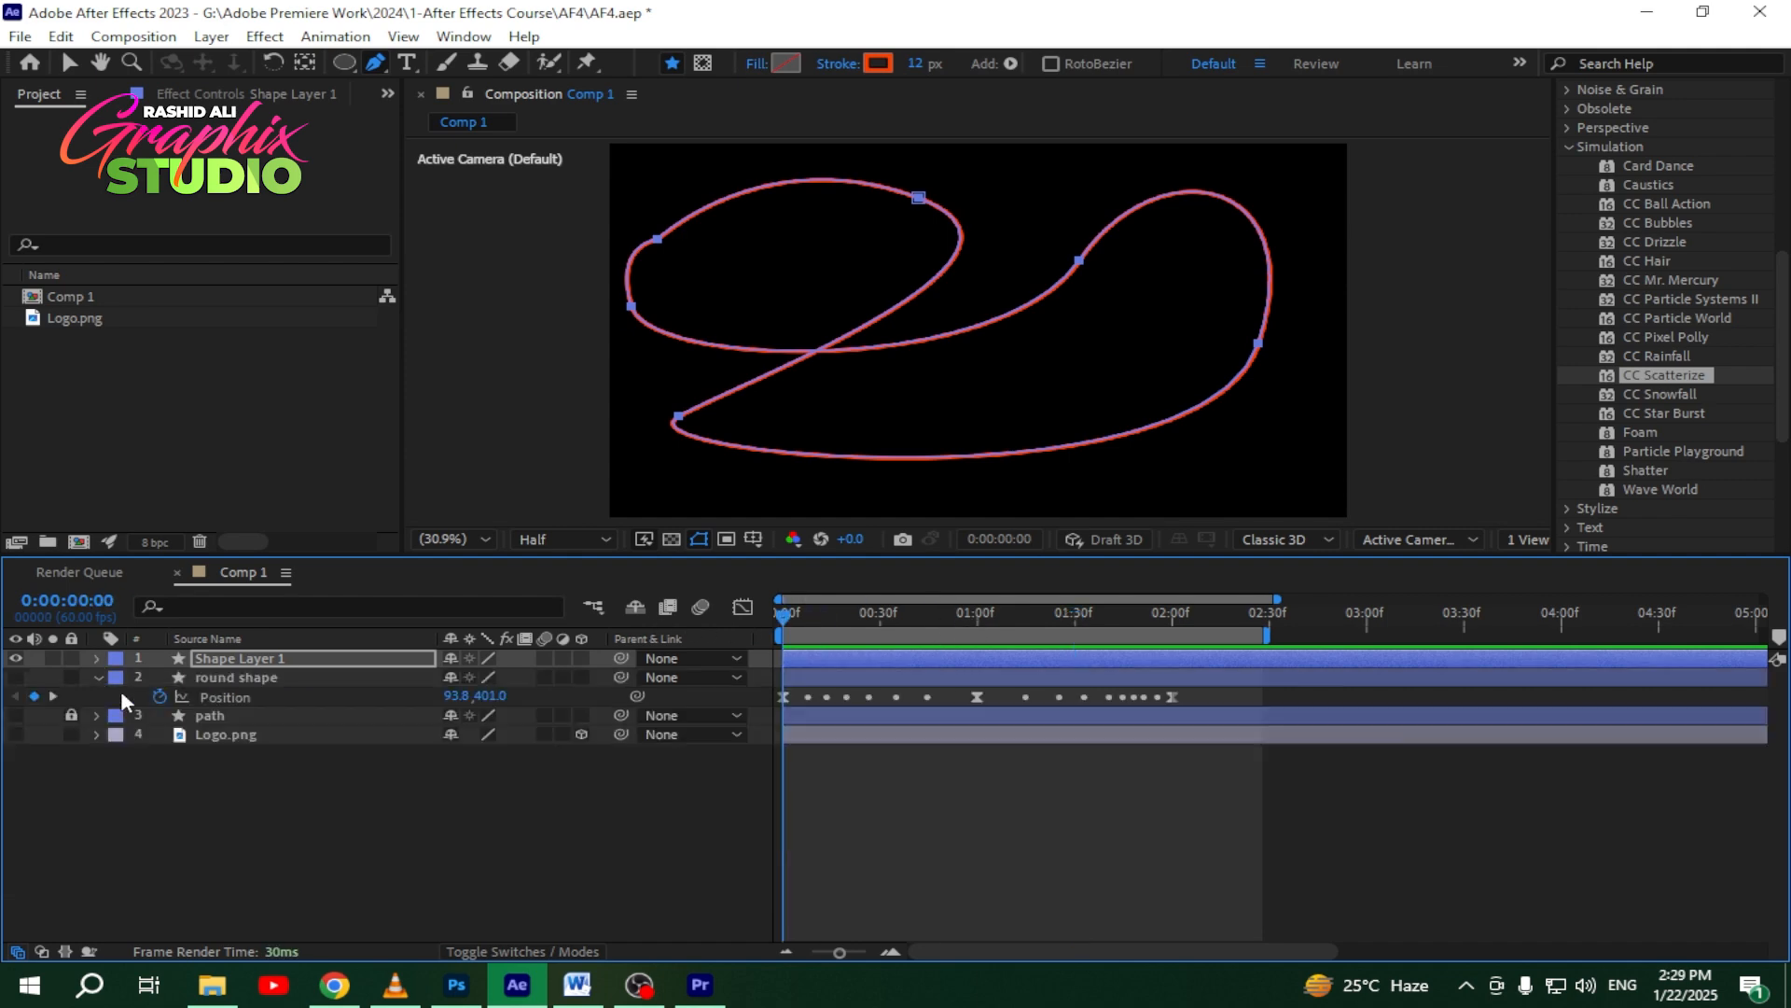
pyautogui.click(71, 715)
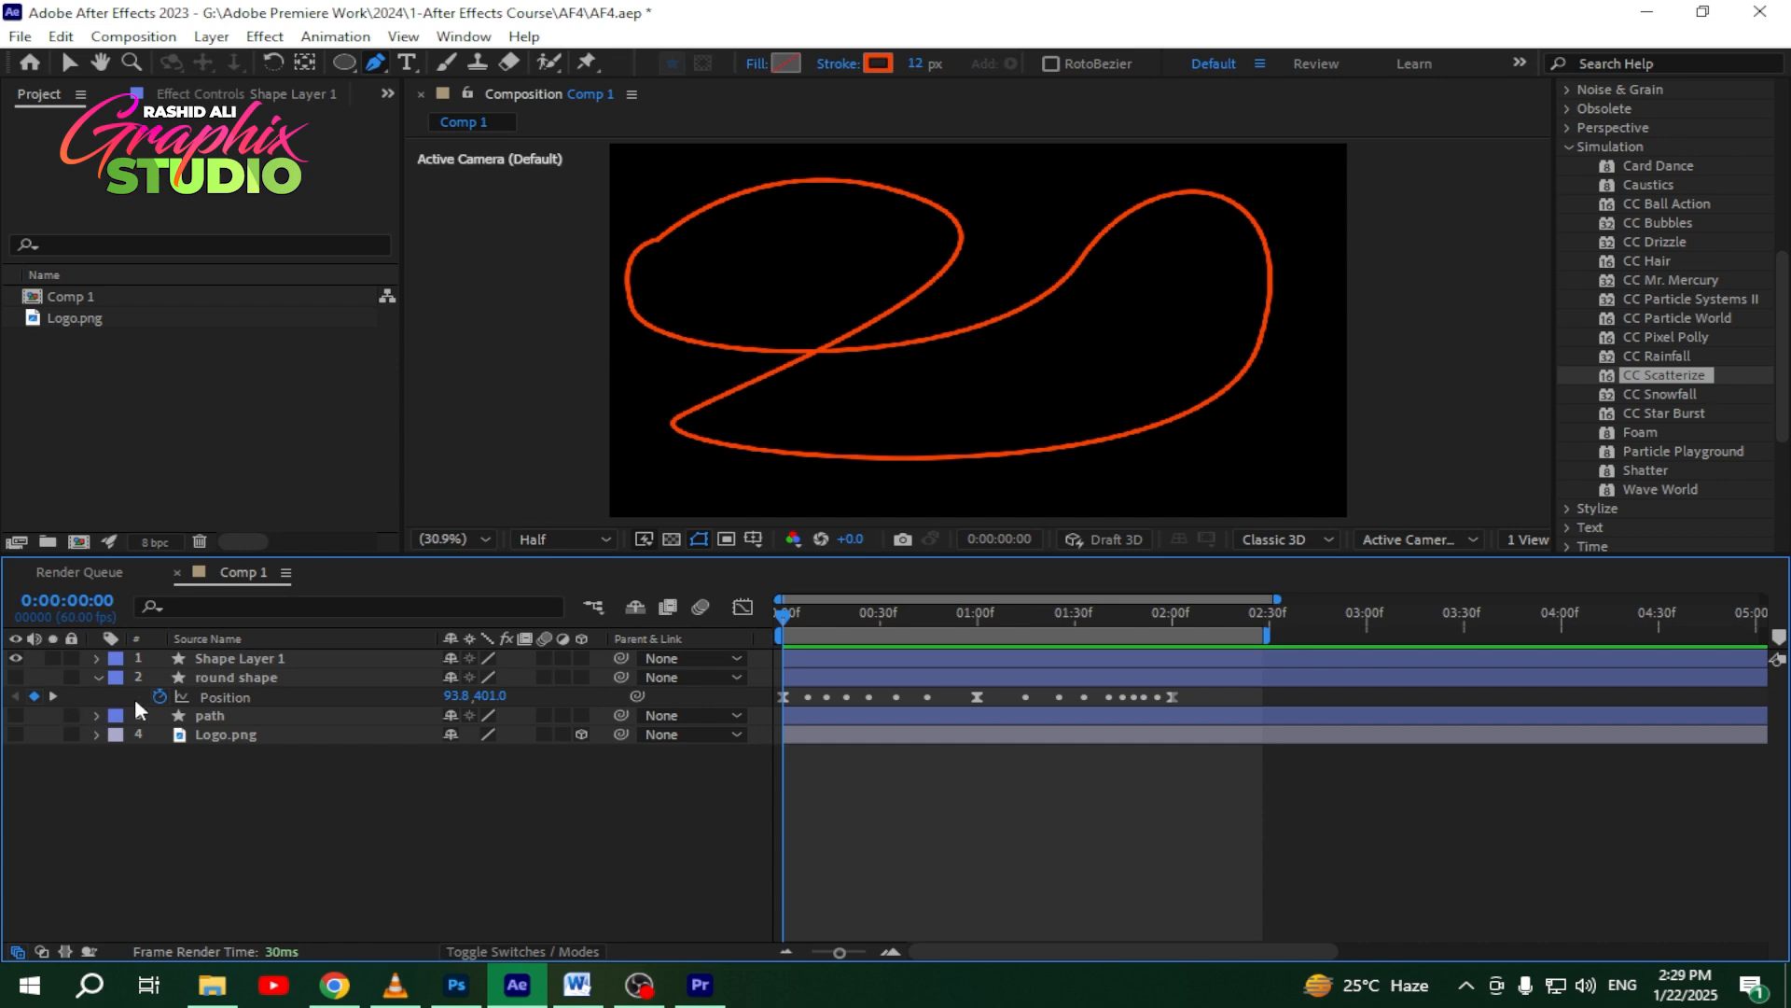
pyautogui.click(242, 679)
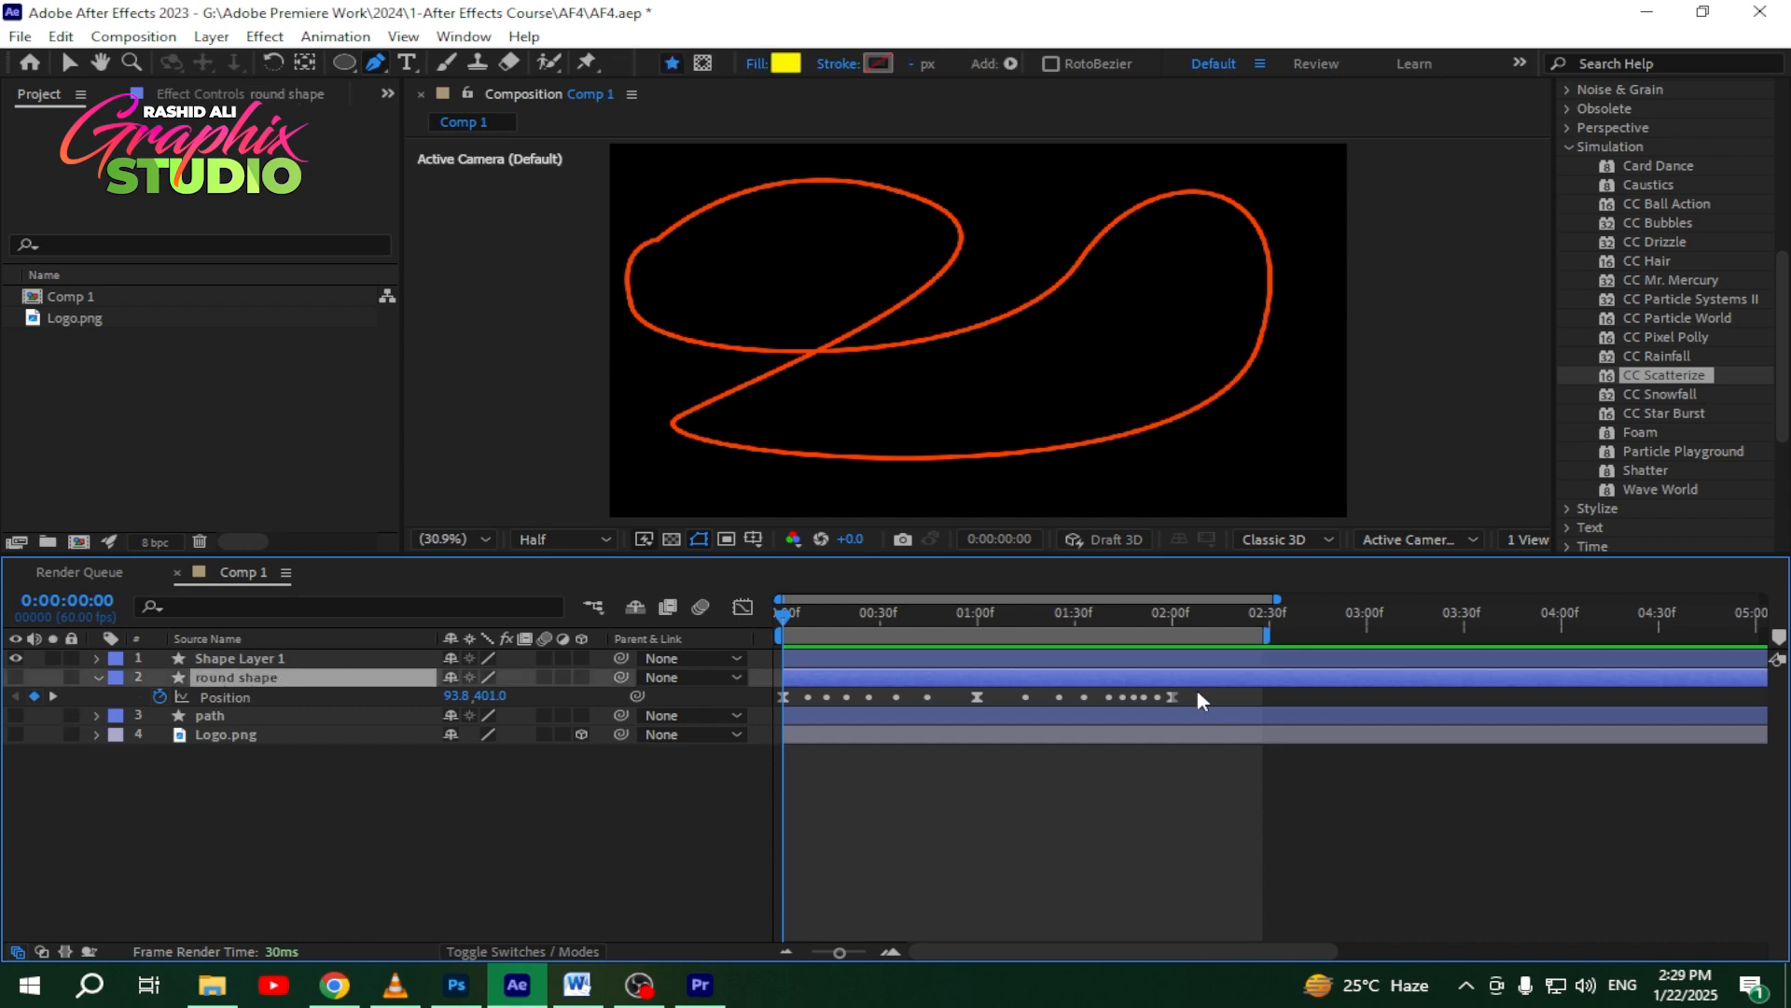
pyautogui.moveTo(1198, 694); pyautogui.dragTo(754, 702)
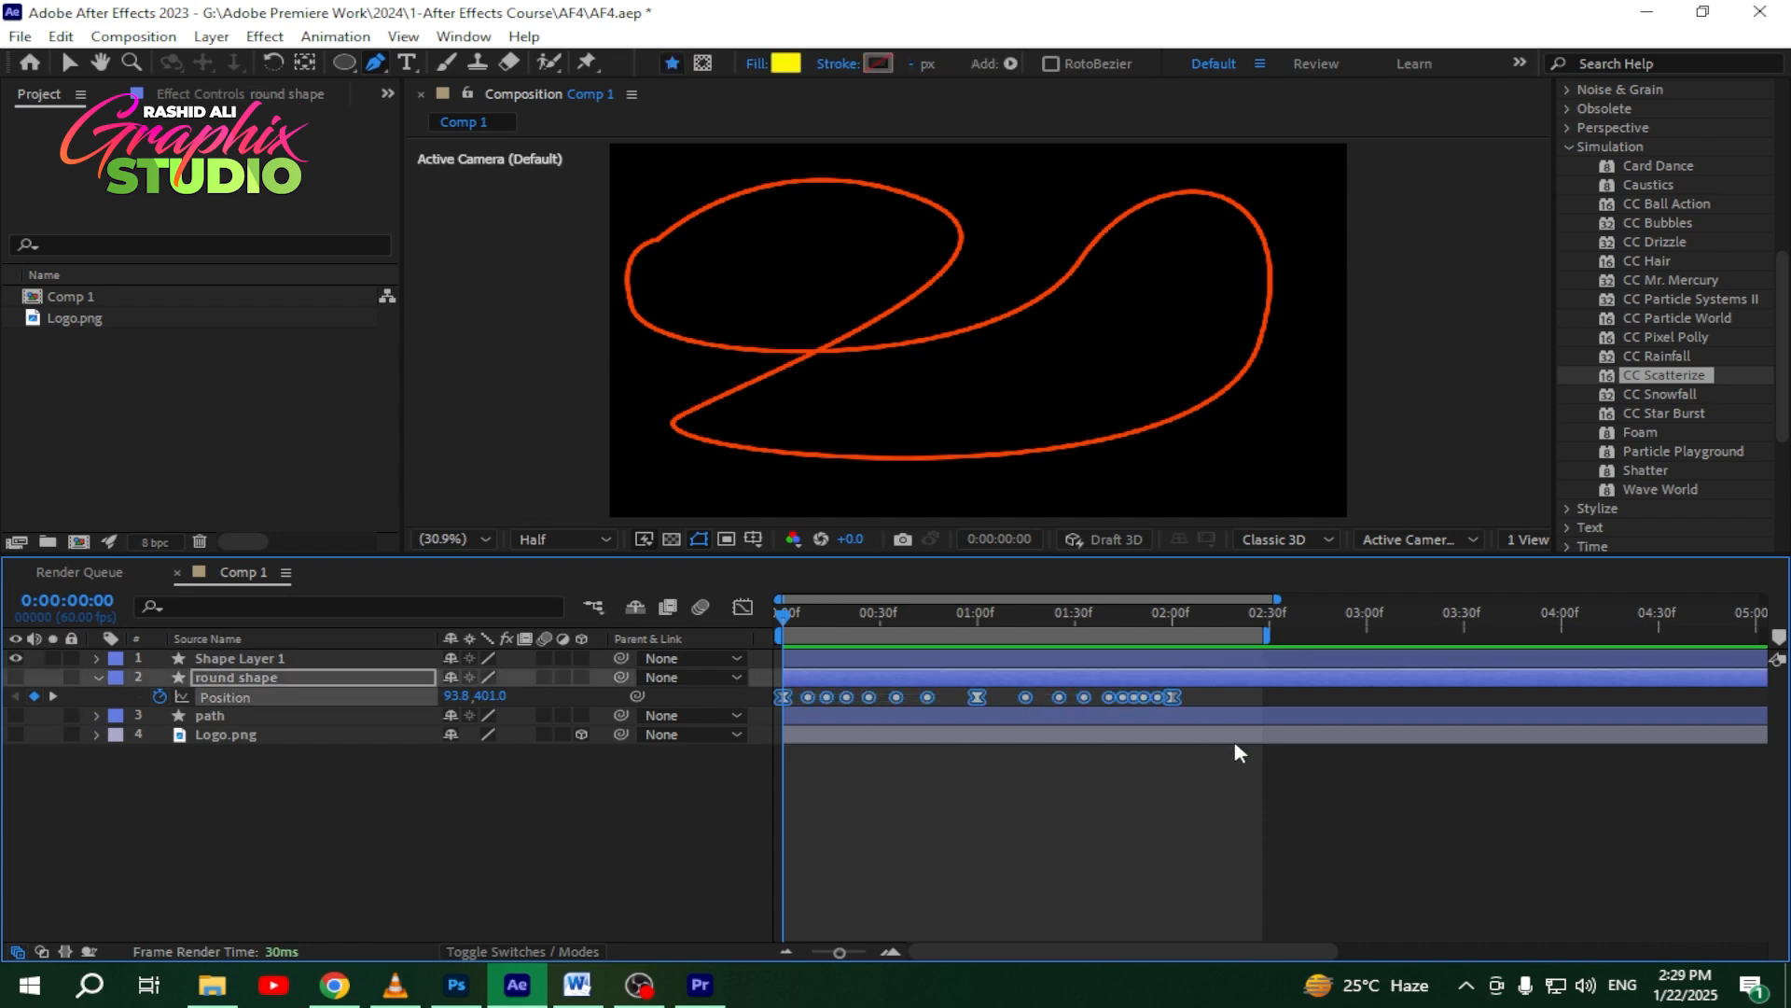
pyautogui.press('Delete')
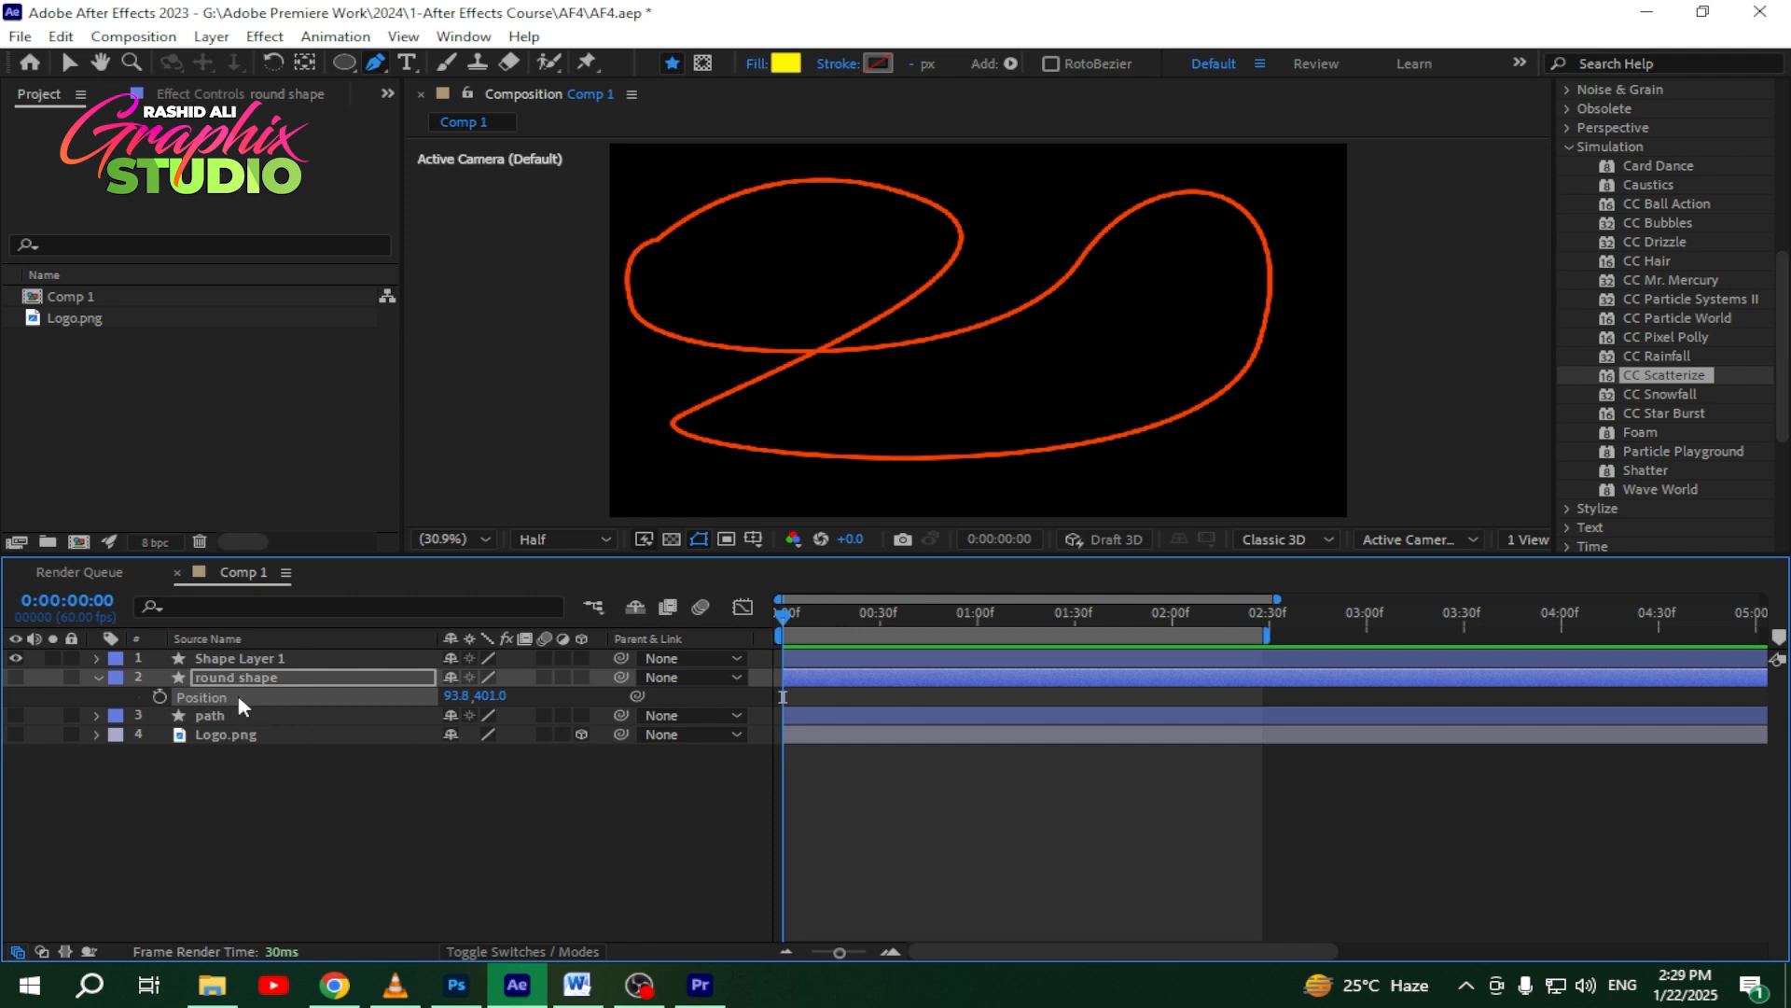
# Step: Paste the copied path into the round shape's Position, show that layer and preview its motion along the loop
pyautogui.hotkey('ctrl', 'z')
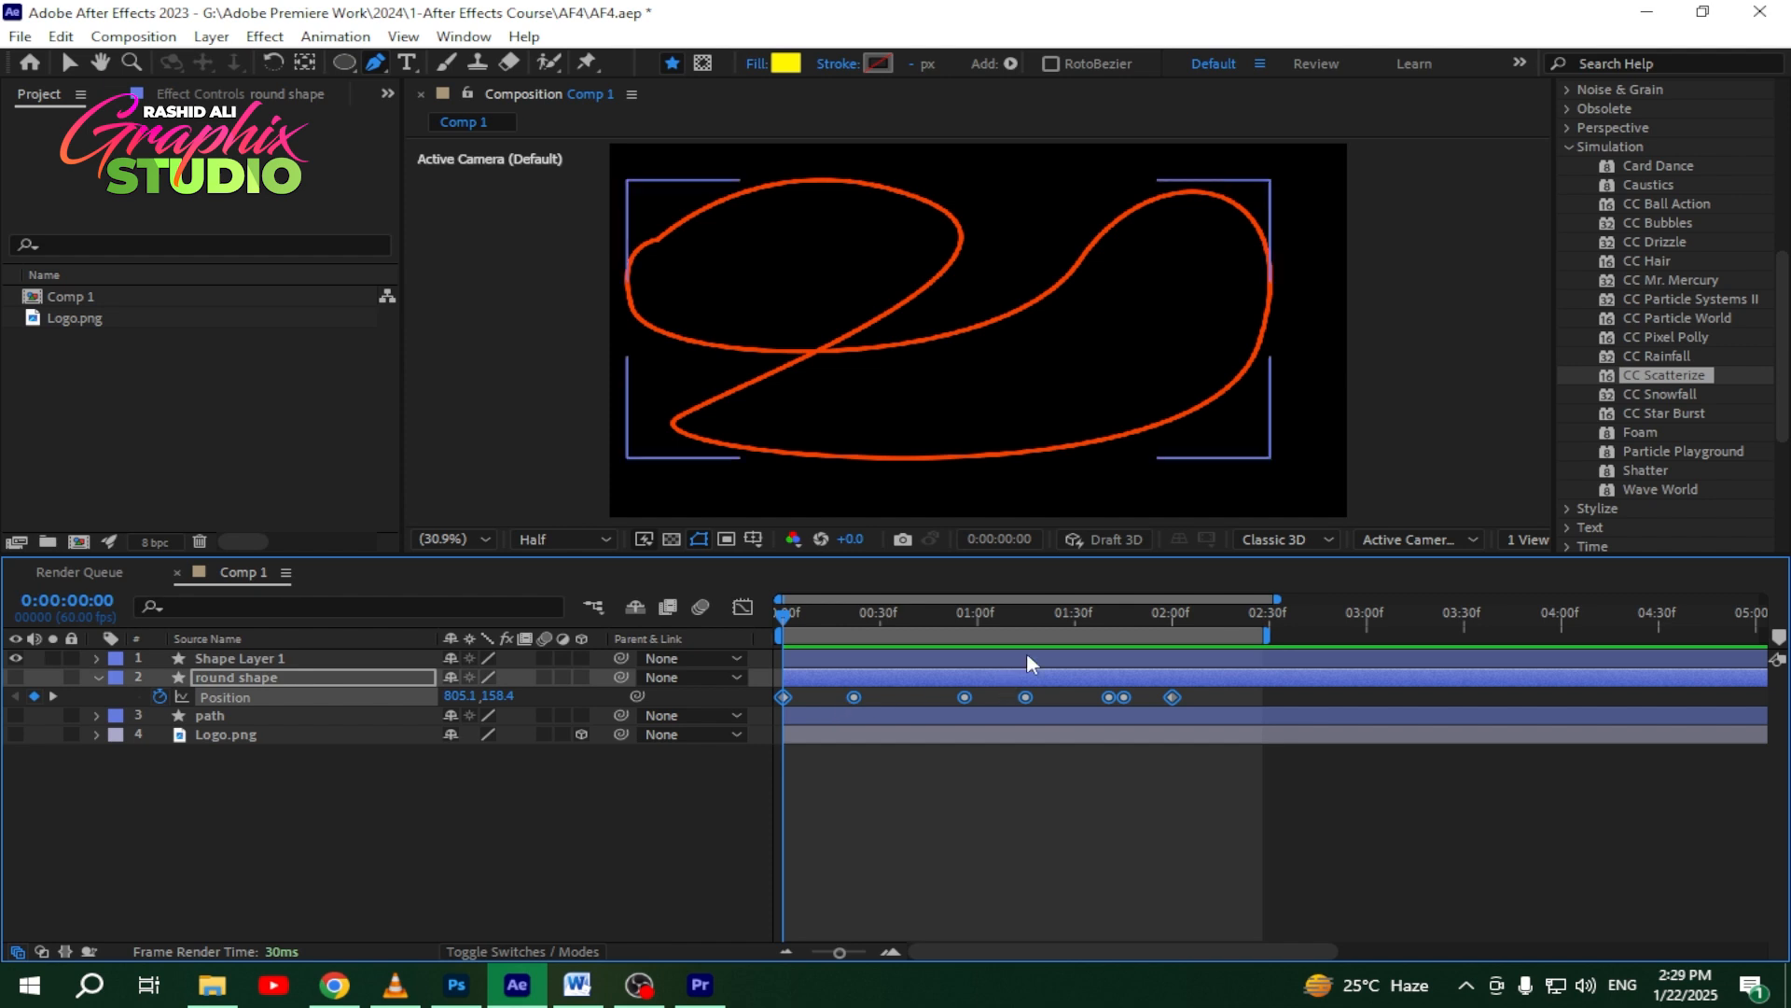
pyautogui.click(16, 676)
pyautogui.click(259, 812)
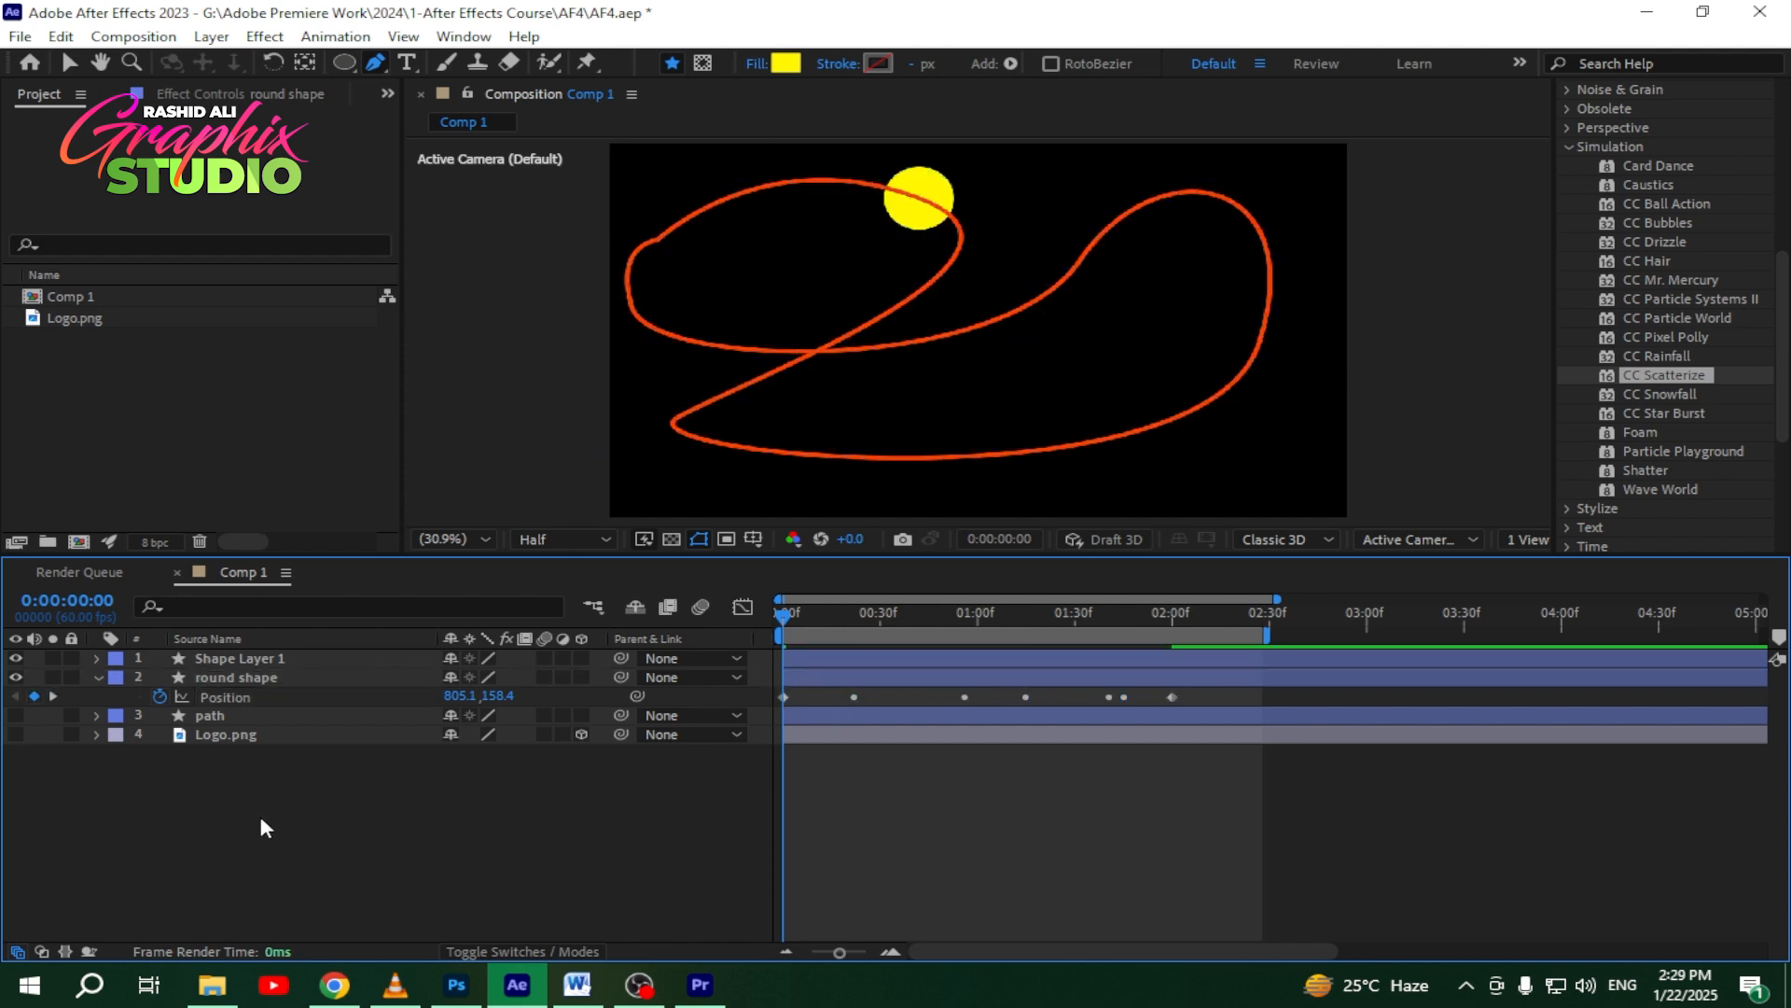
pyautogui.press('space')
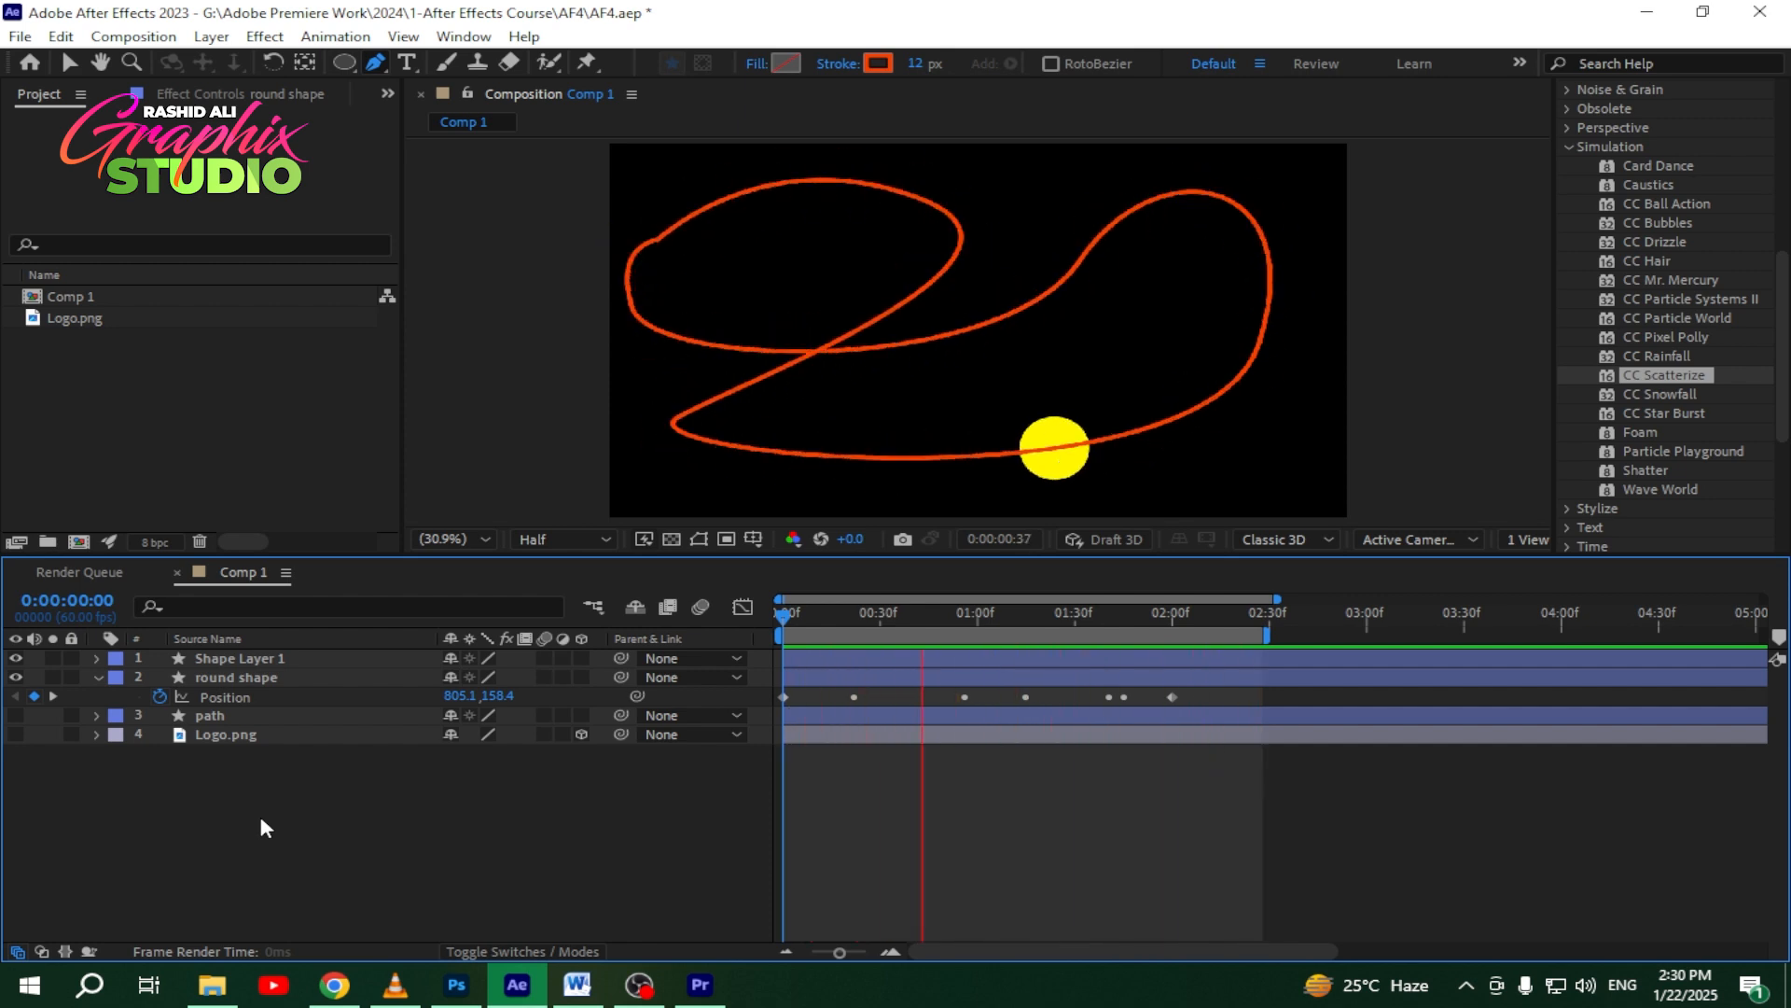
# Step: Replay the round shape's motion along the loop from the first frame and review the movement up to its last Position keyframe
pyautogui.press('space')
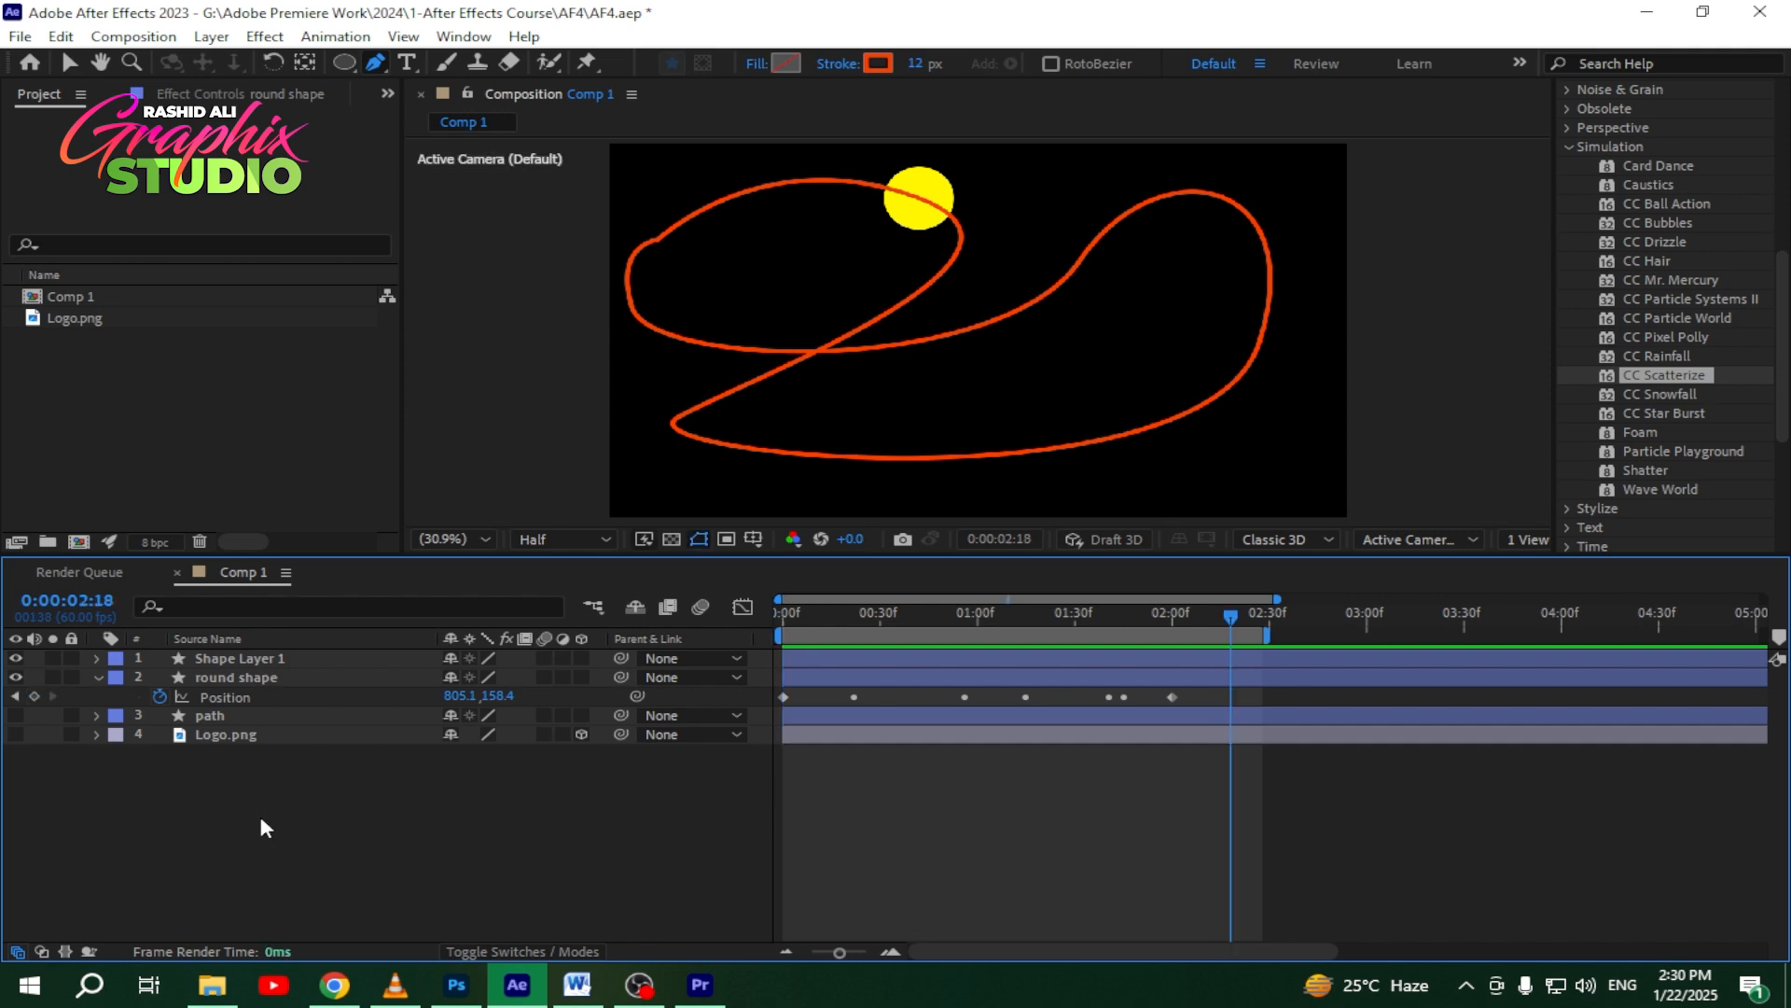
pyautogui.moveTo(996, 615); pyautogui.dragTo(681, 616)
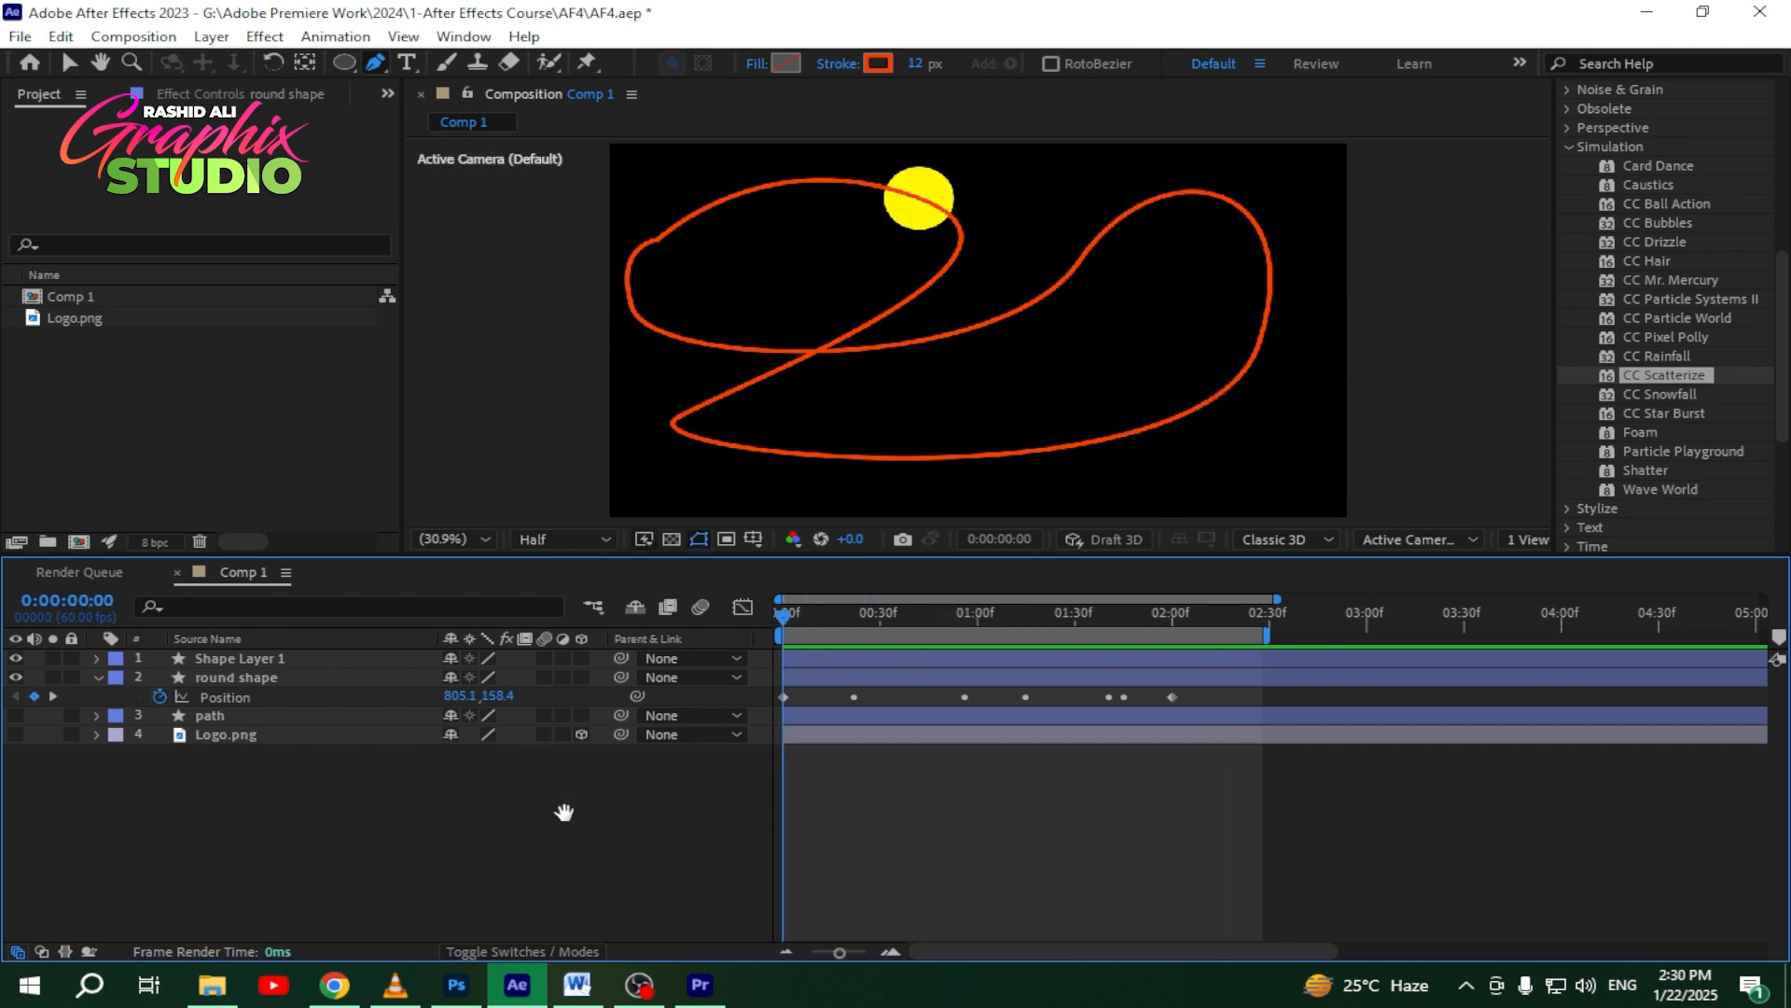
pyautogui.press('space')
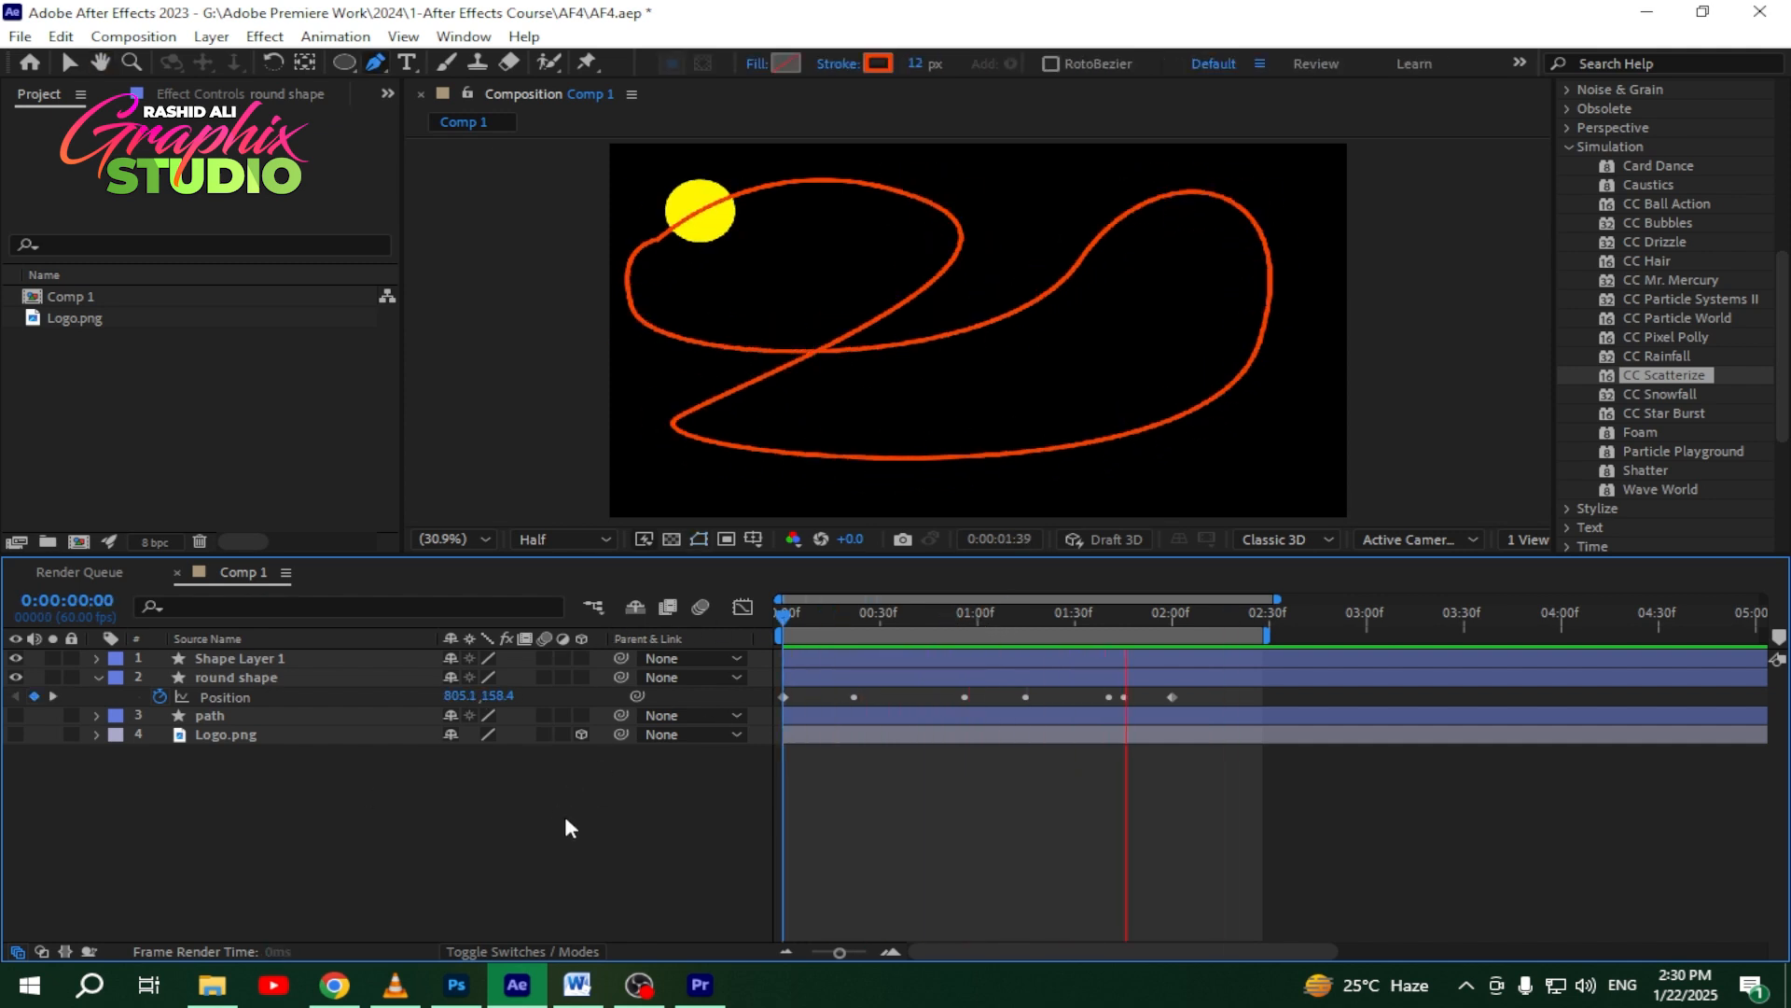
pyautogui.press('space')
pyautogui.moveTo(1082, 612); pyautogui.dragTo(1178, 616)
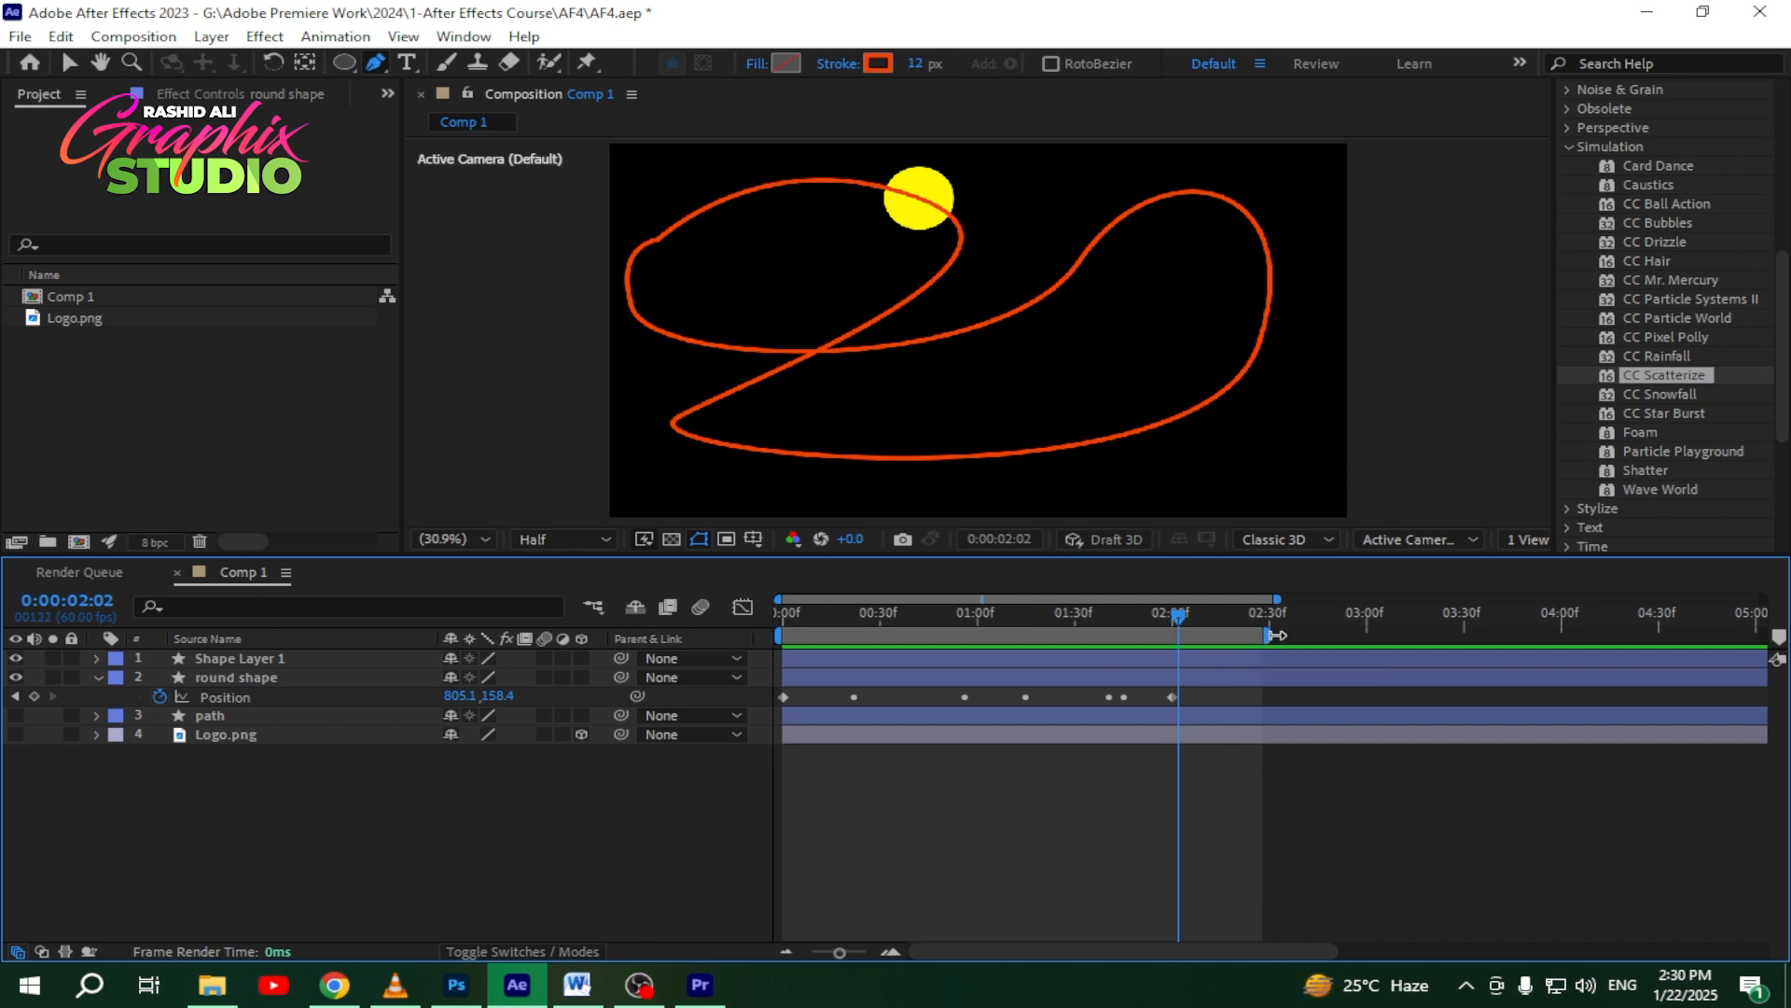
# Step: Extend the work area to the composition's full 10 seconds and check the round shape's Position keyframes against the whole timeline
pyautogui.moveTo(1276, 636); pyautogui.dragTo(1776, 638)
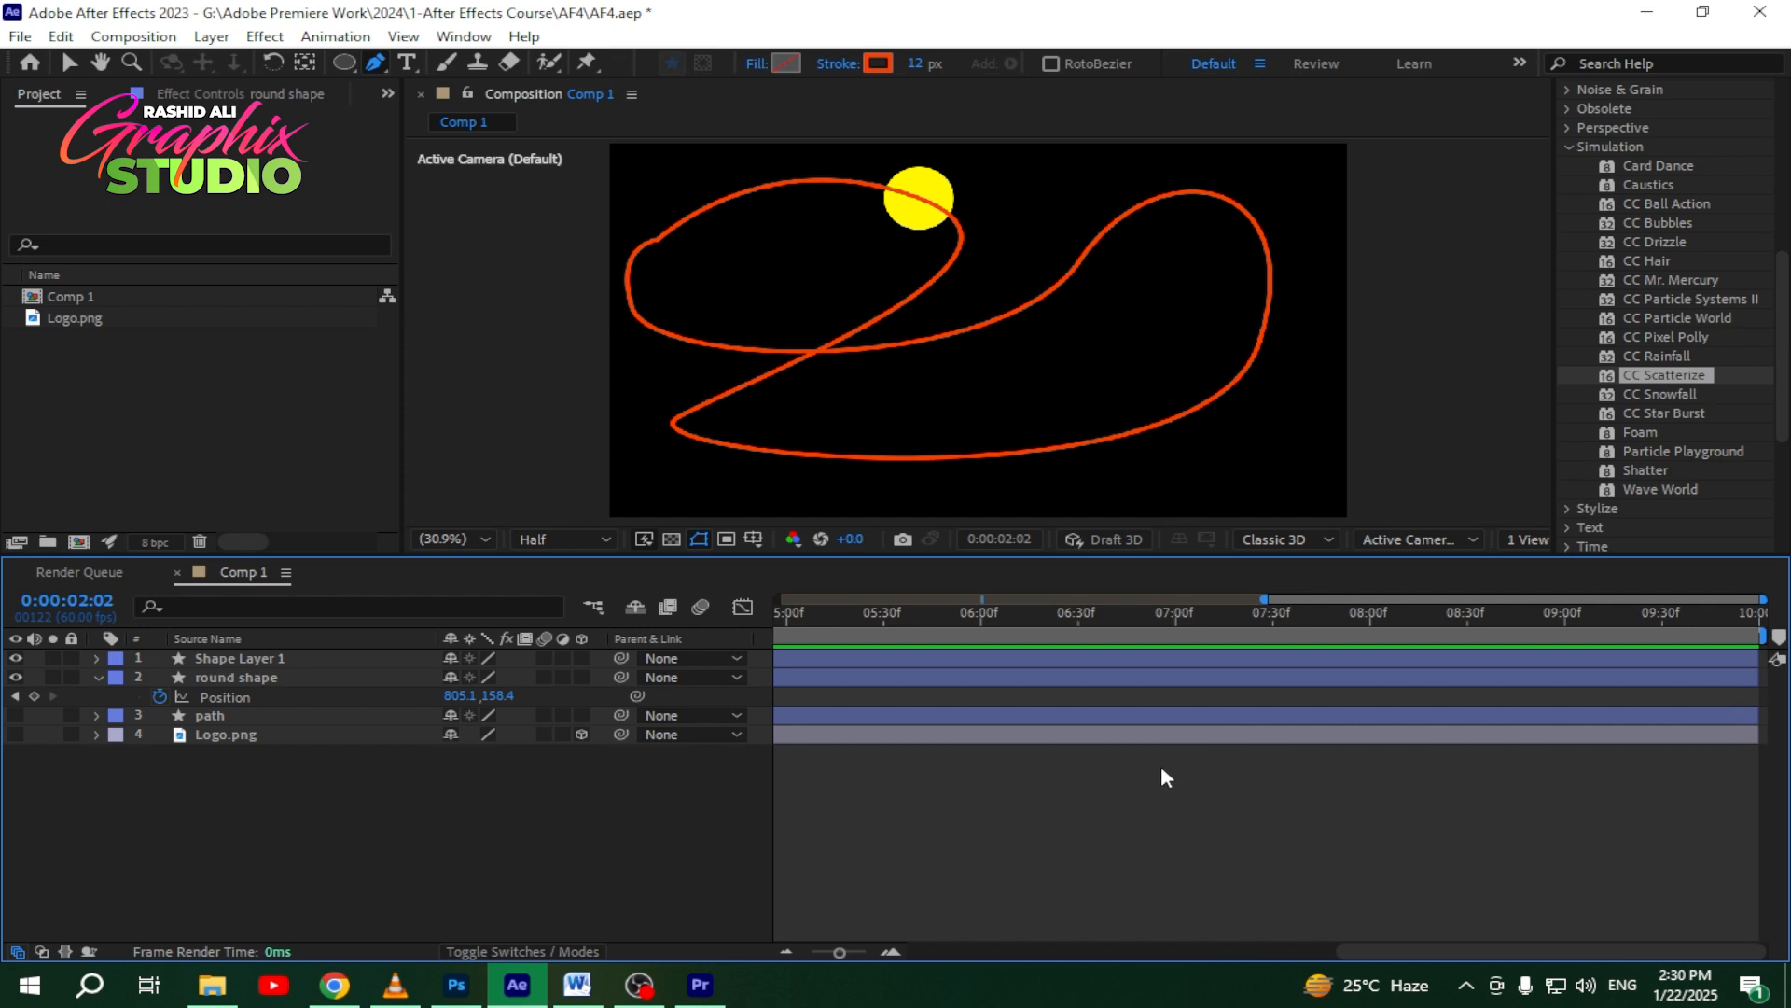
pyautogui.scroll(-4, 1161, 758)
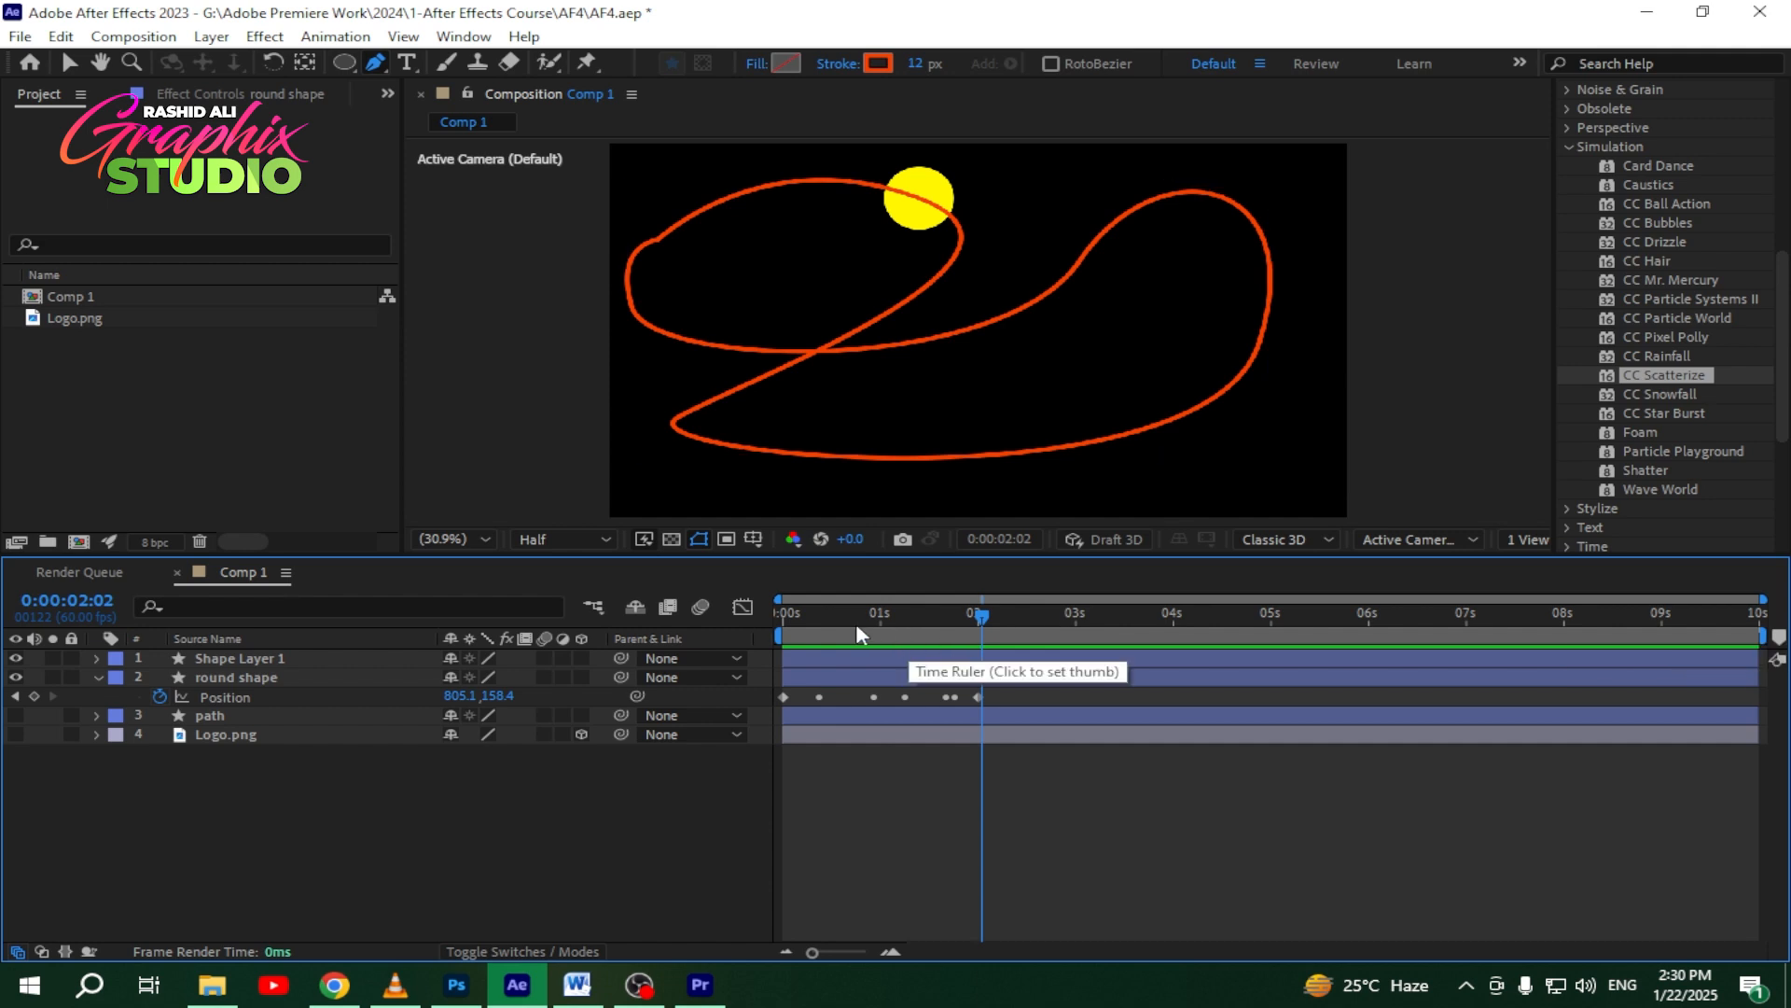
pyautogui.moveTo(1001, 692); pyautogui.dragTo(758, 698)
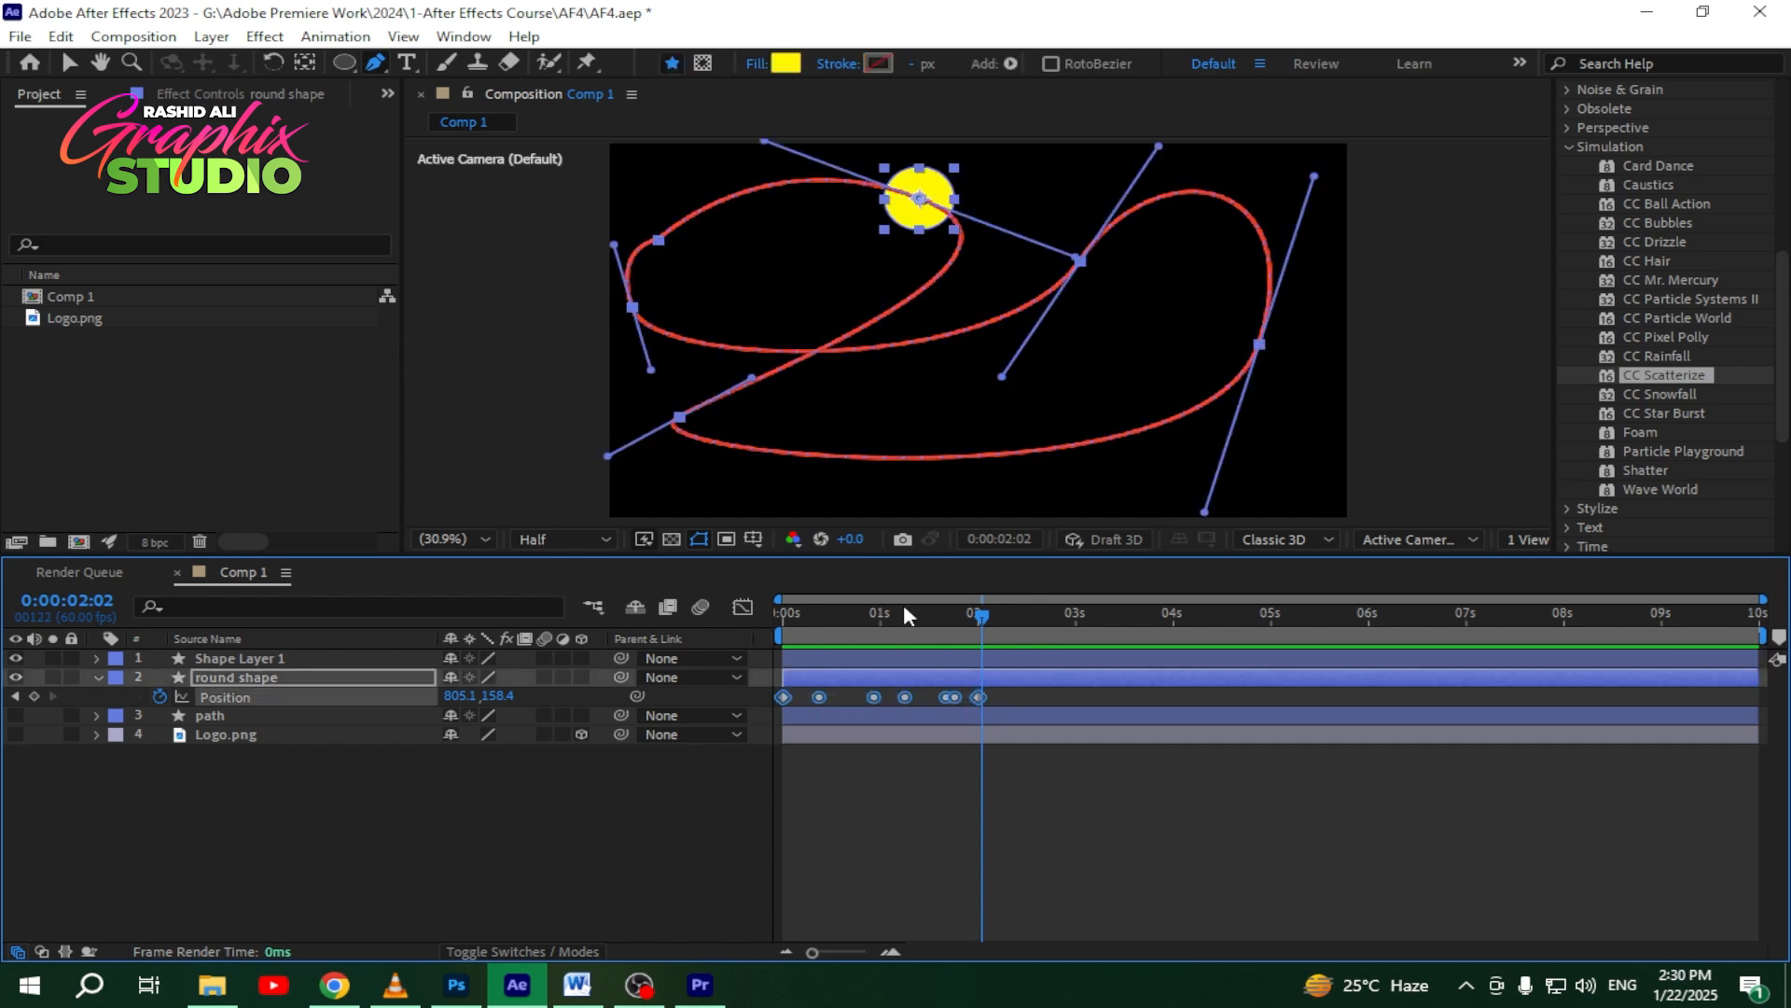
pyautogui.click(984, 618)
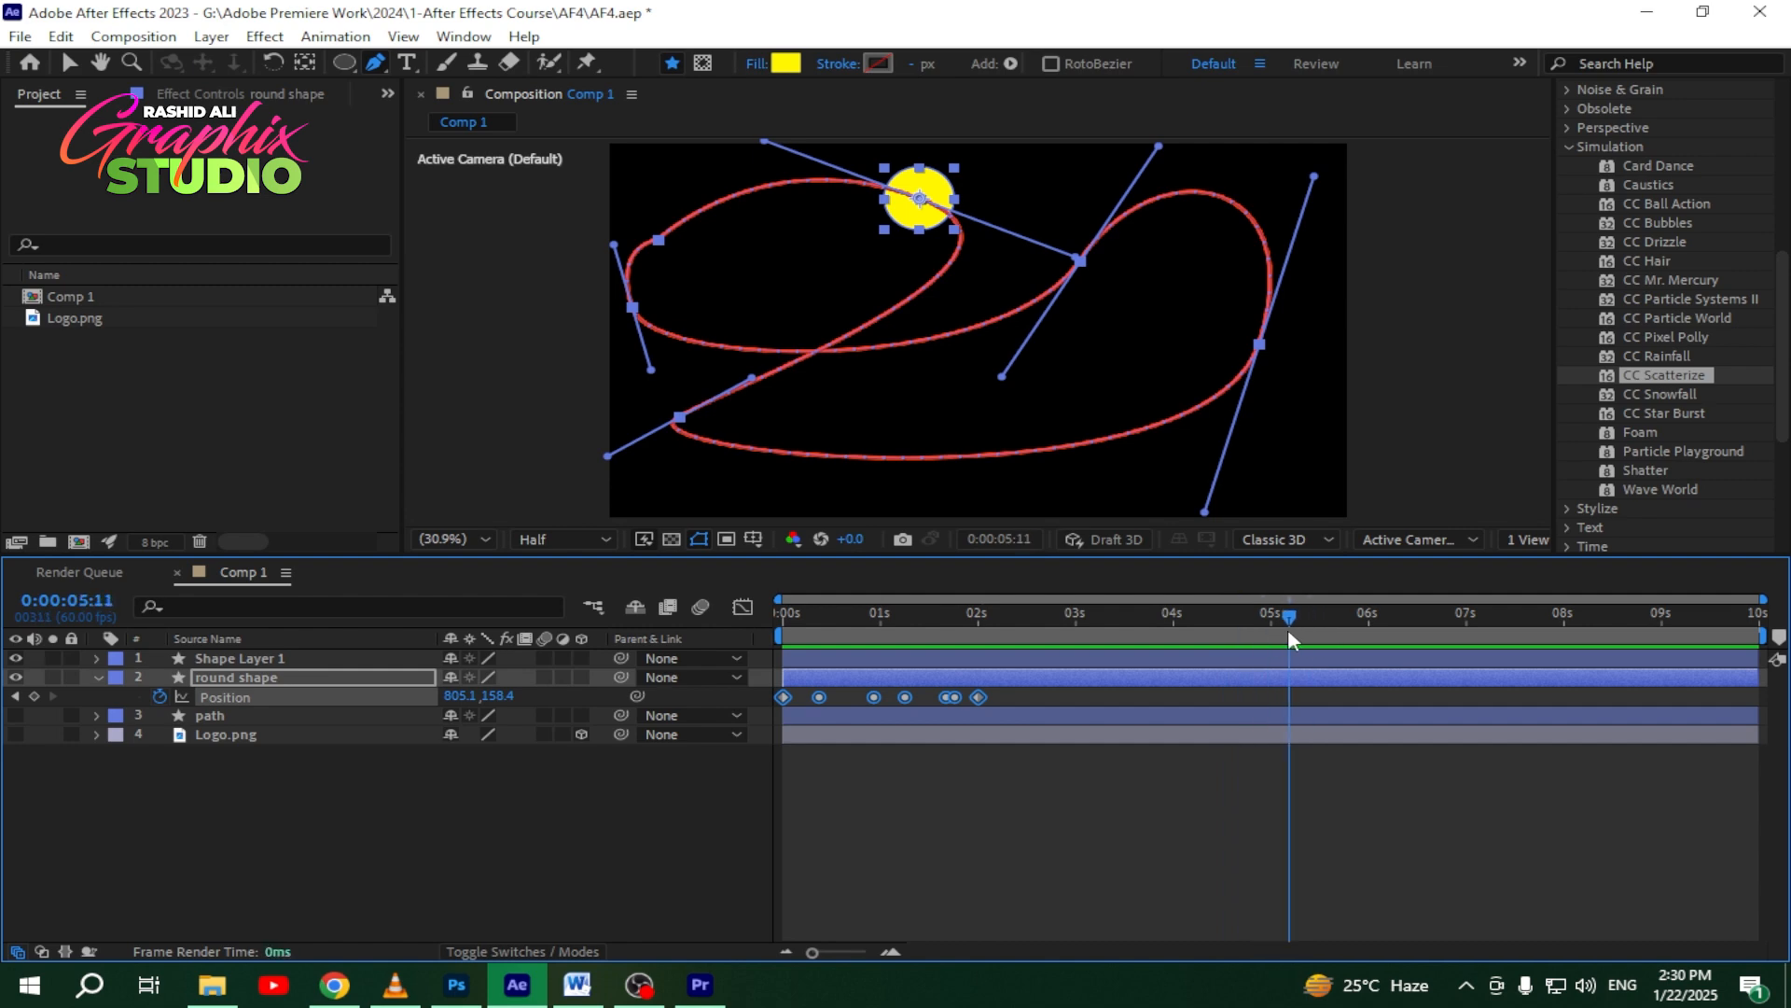
pyautogui.click(402, 825)
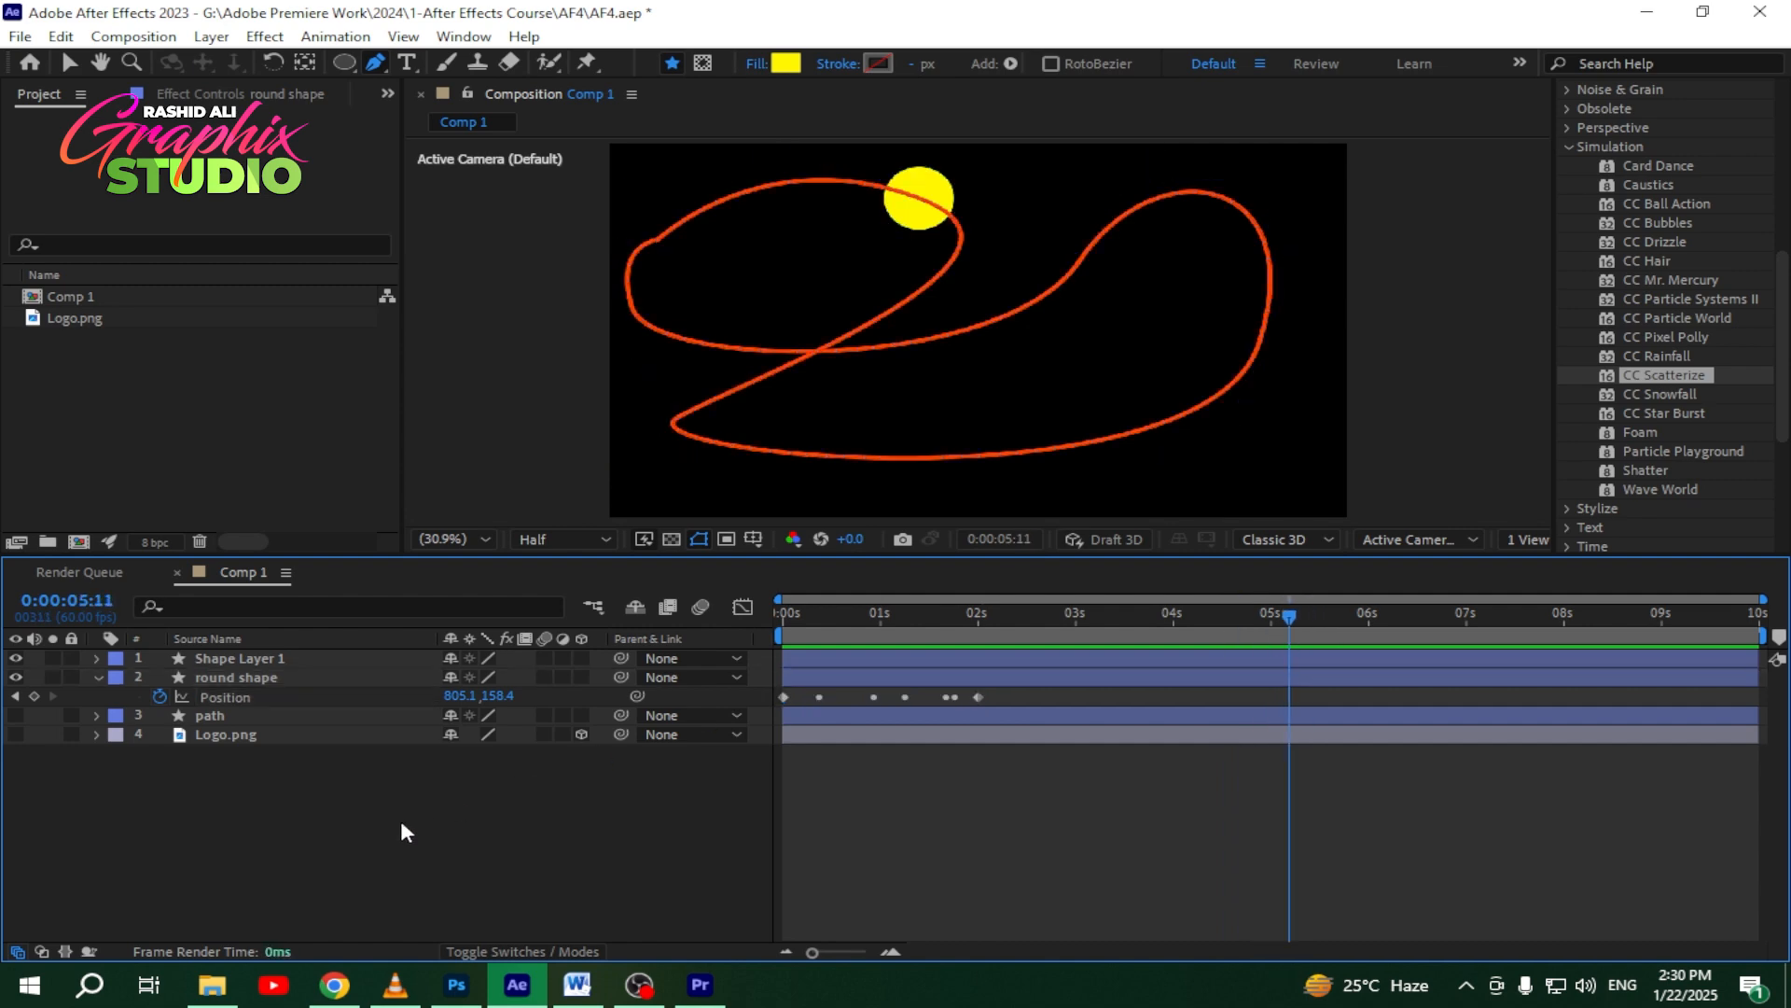
# Step: Add the expression loopOut() to the round shape's Position and preview the repeating motion from the first frame
pyautogui.click(232, 697)
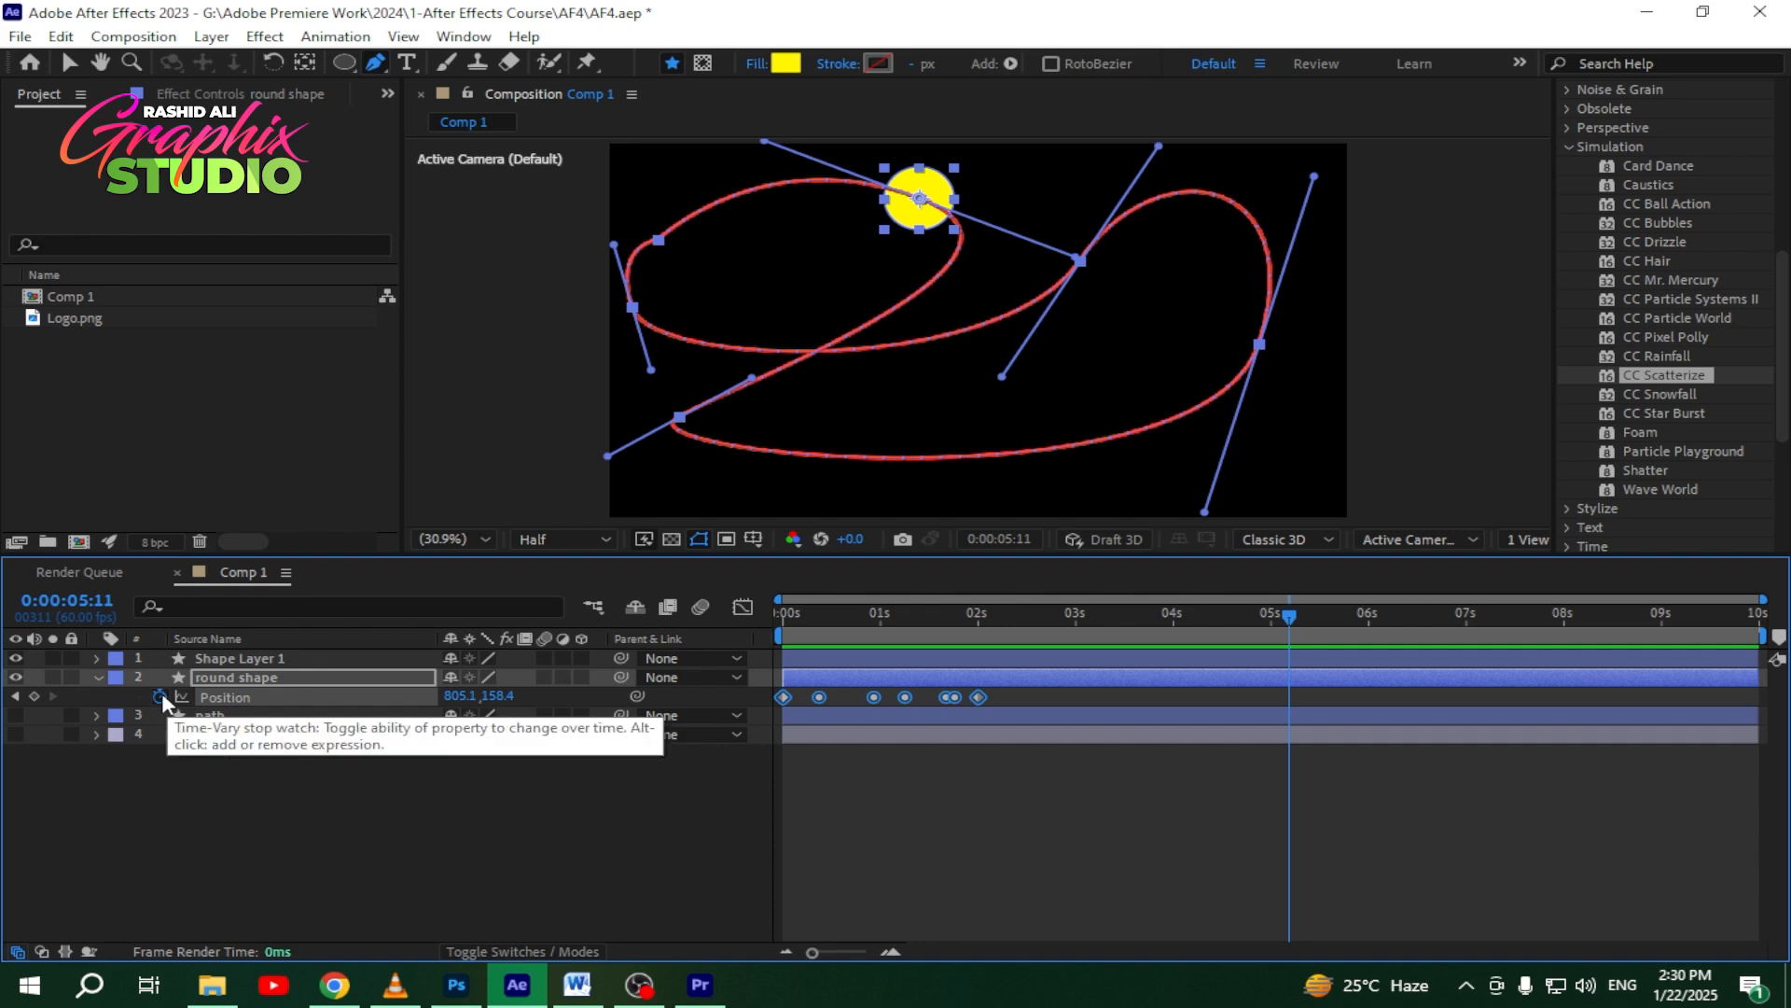
pyautogui.keyDown('alt'); pyautogui.click(160, 695); pyautogui.keyUp('alt')
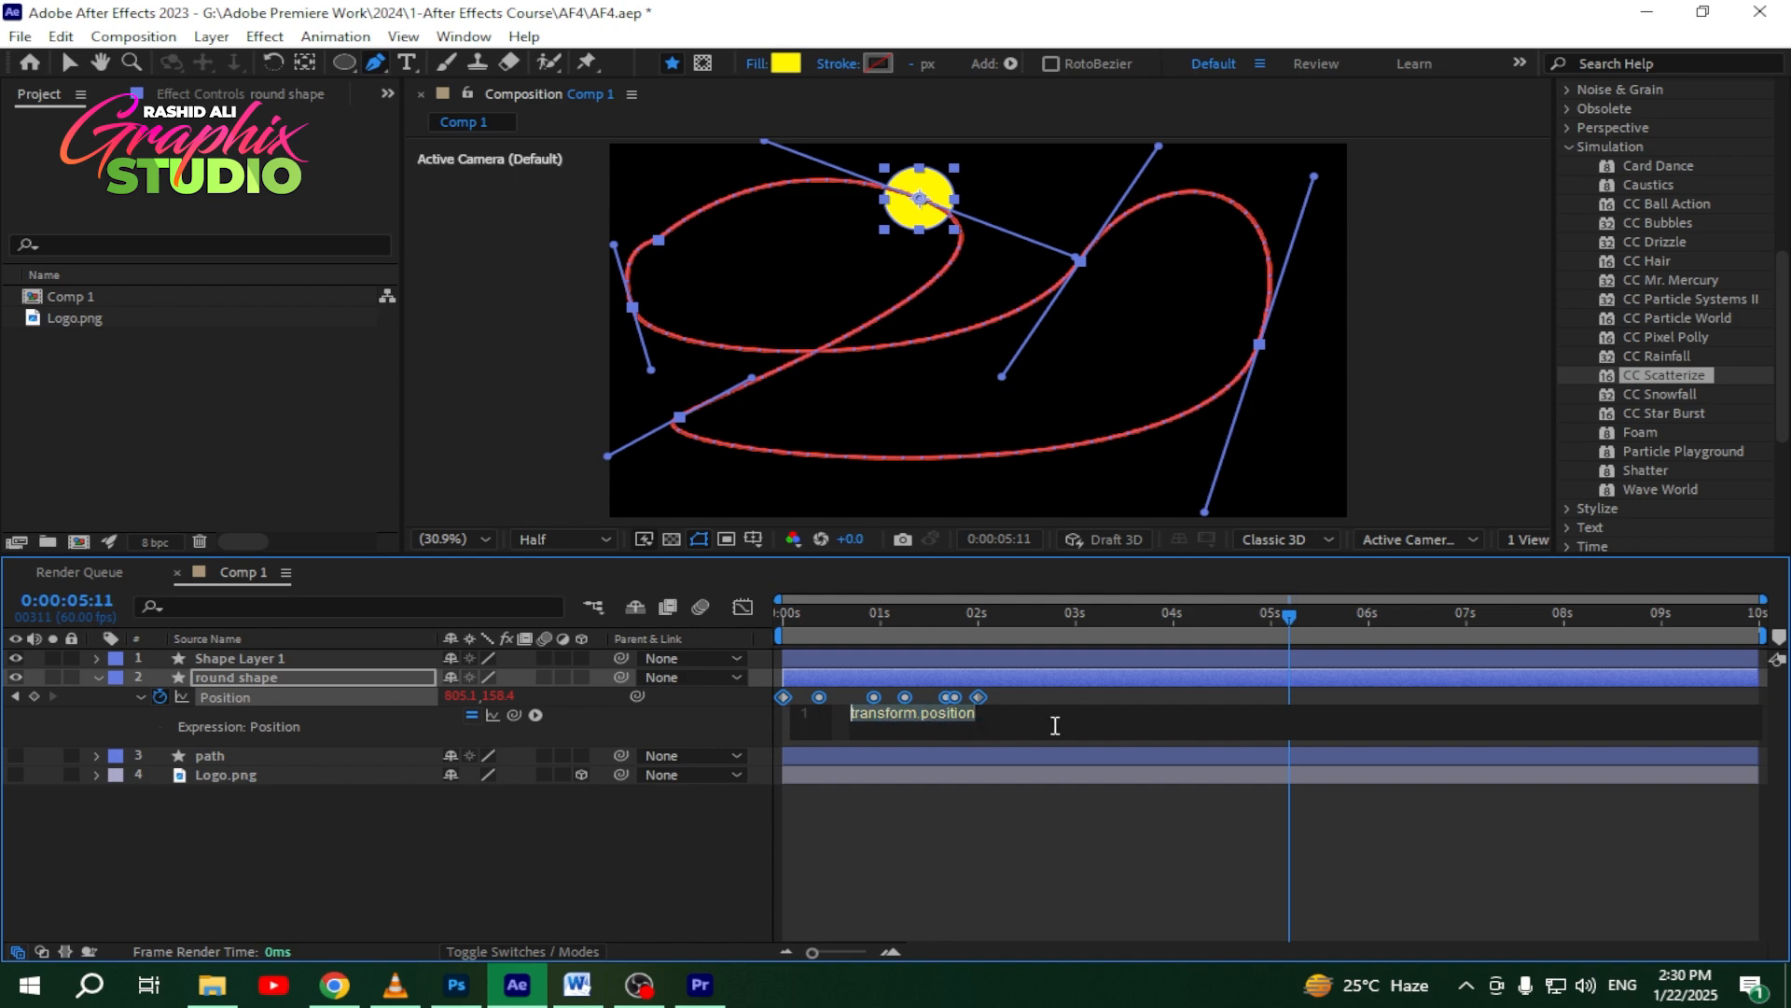
pyautogui.press('BackSpace')
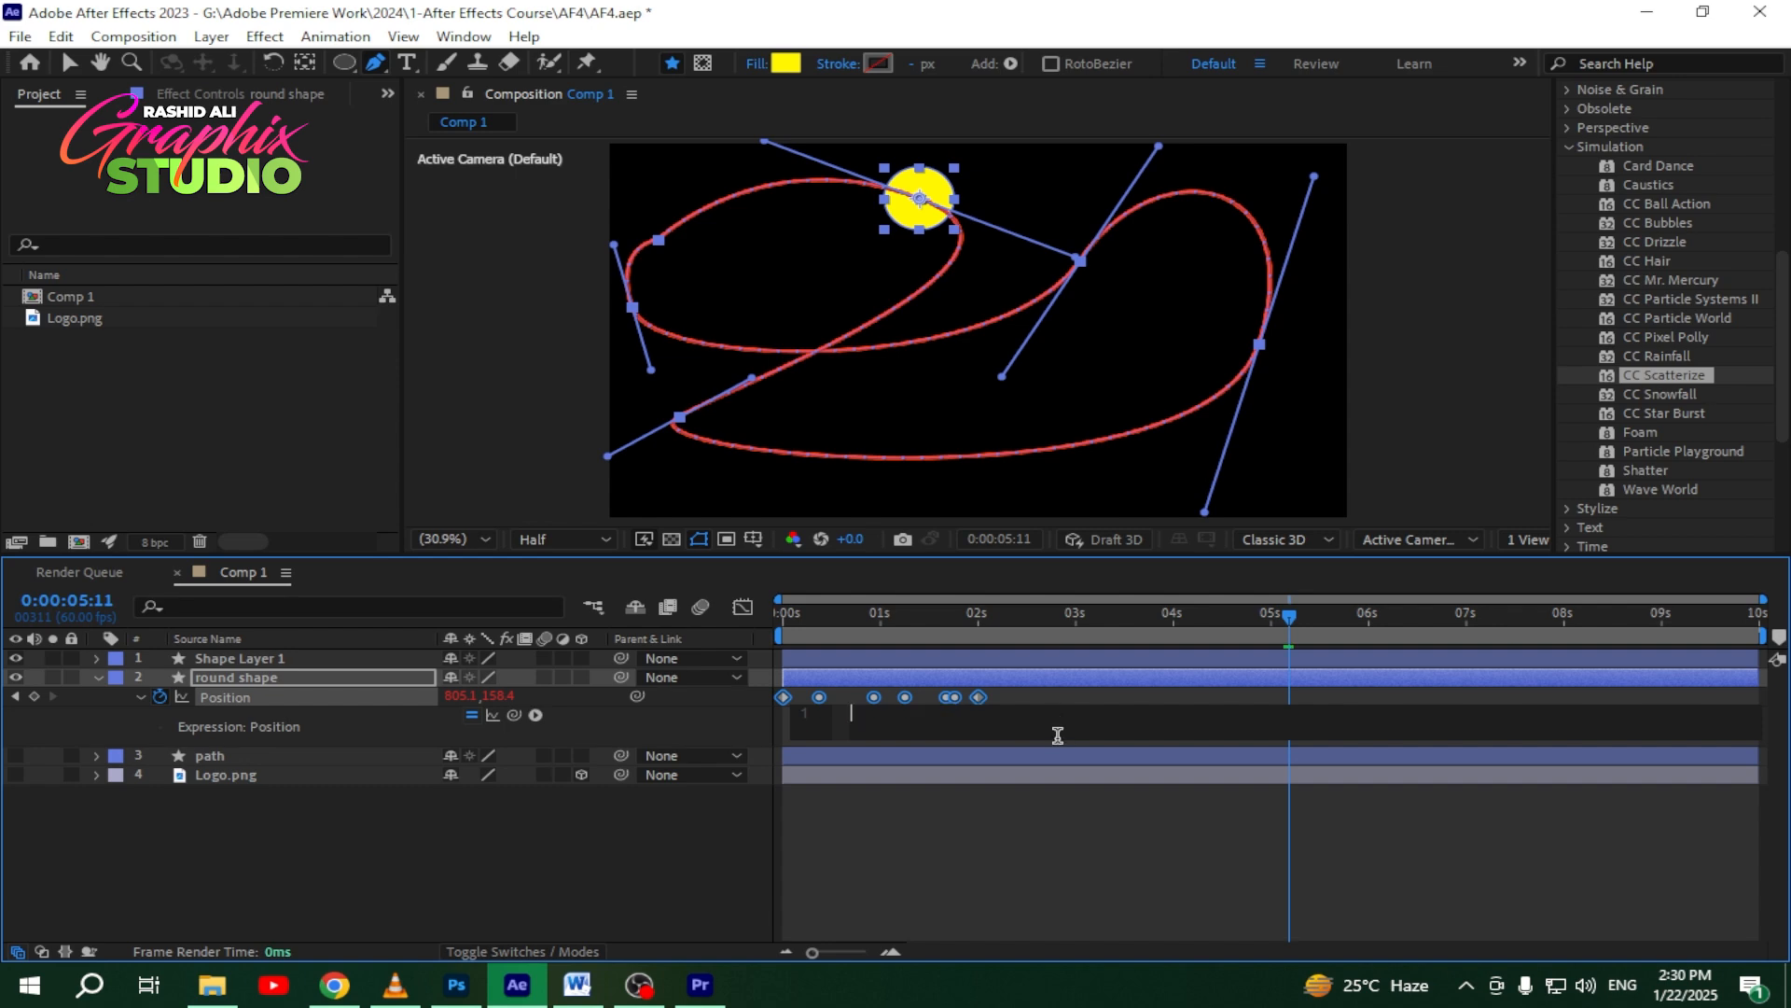
pyautogui.write('loop')
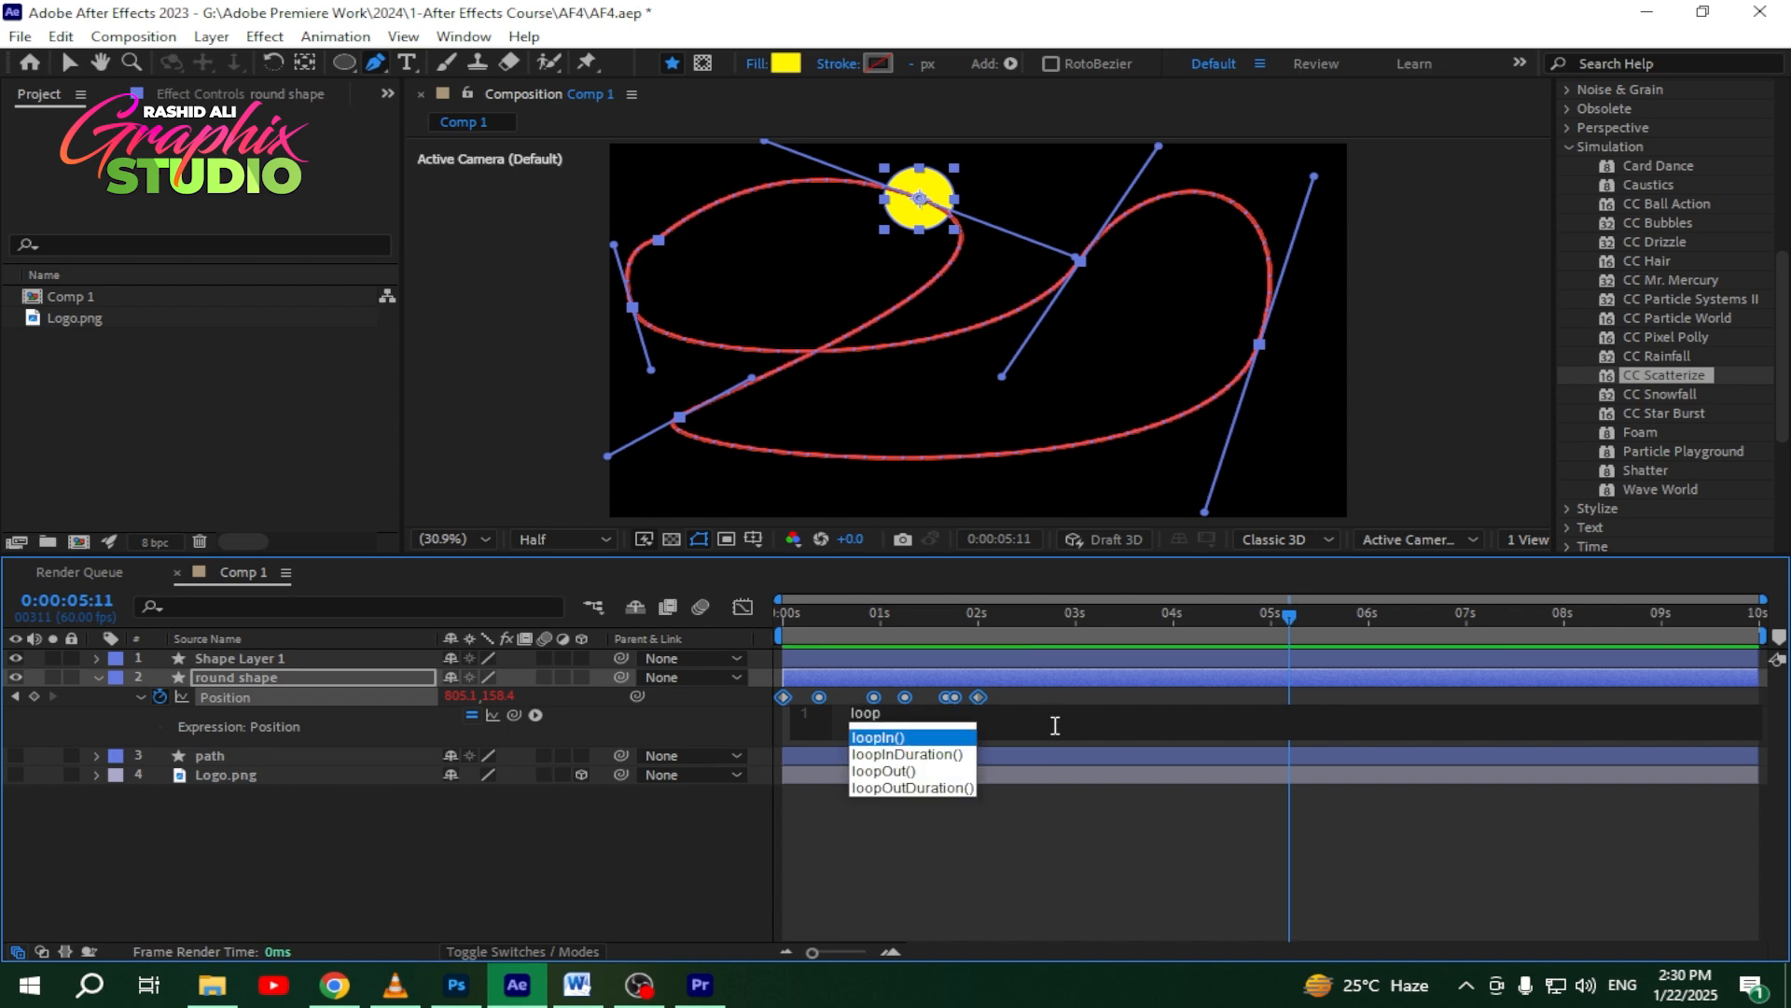
pyautogui.write('O')
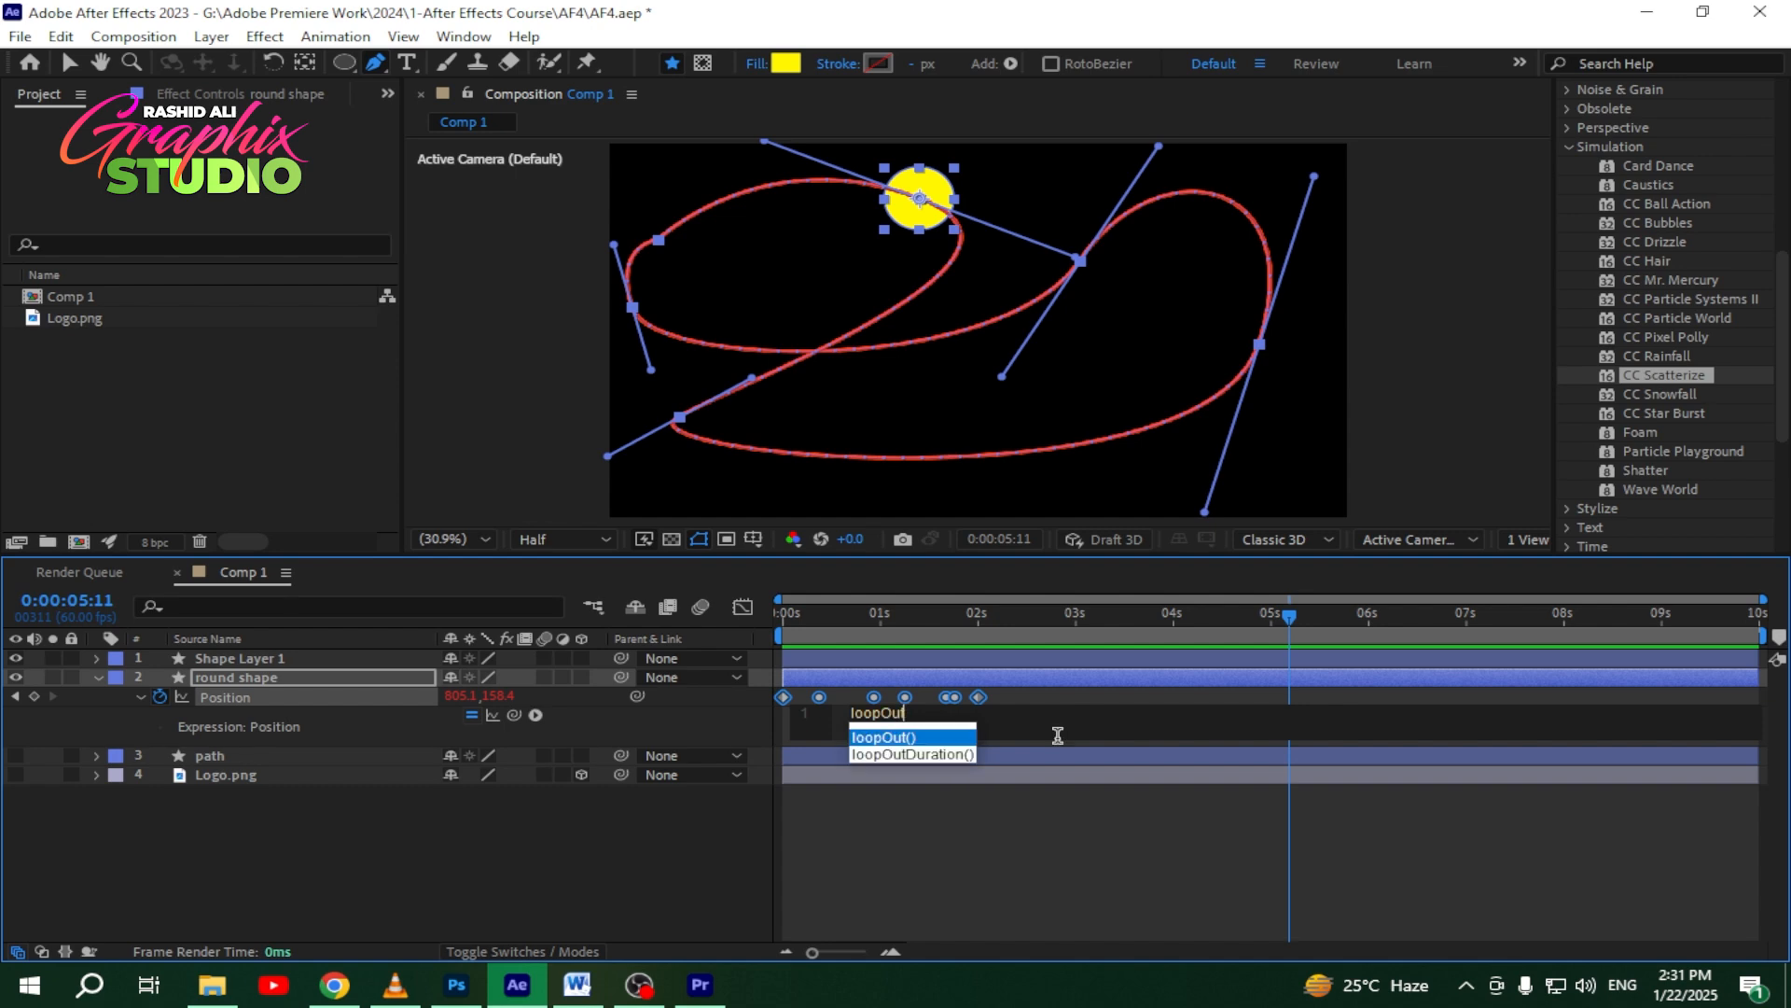
pyautogui.write('ut')
pyautogui.press('Return')
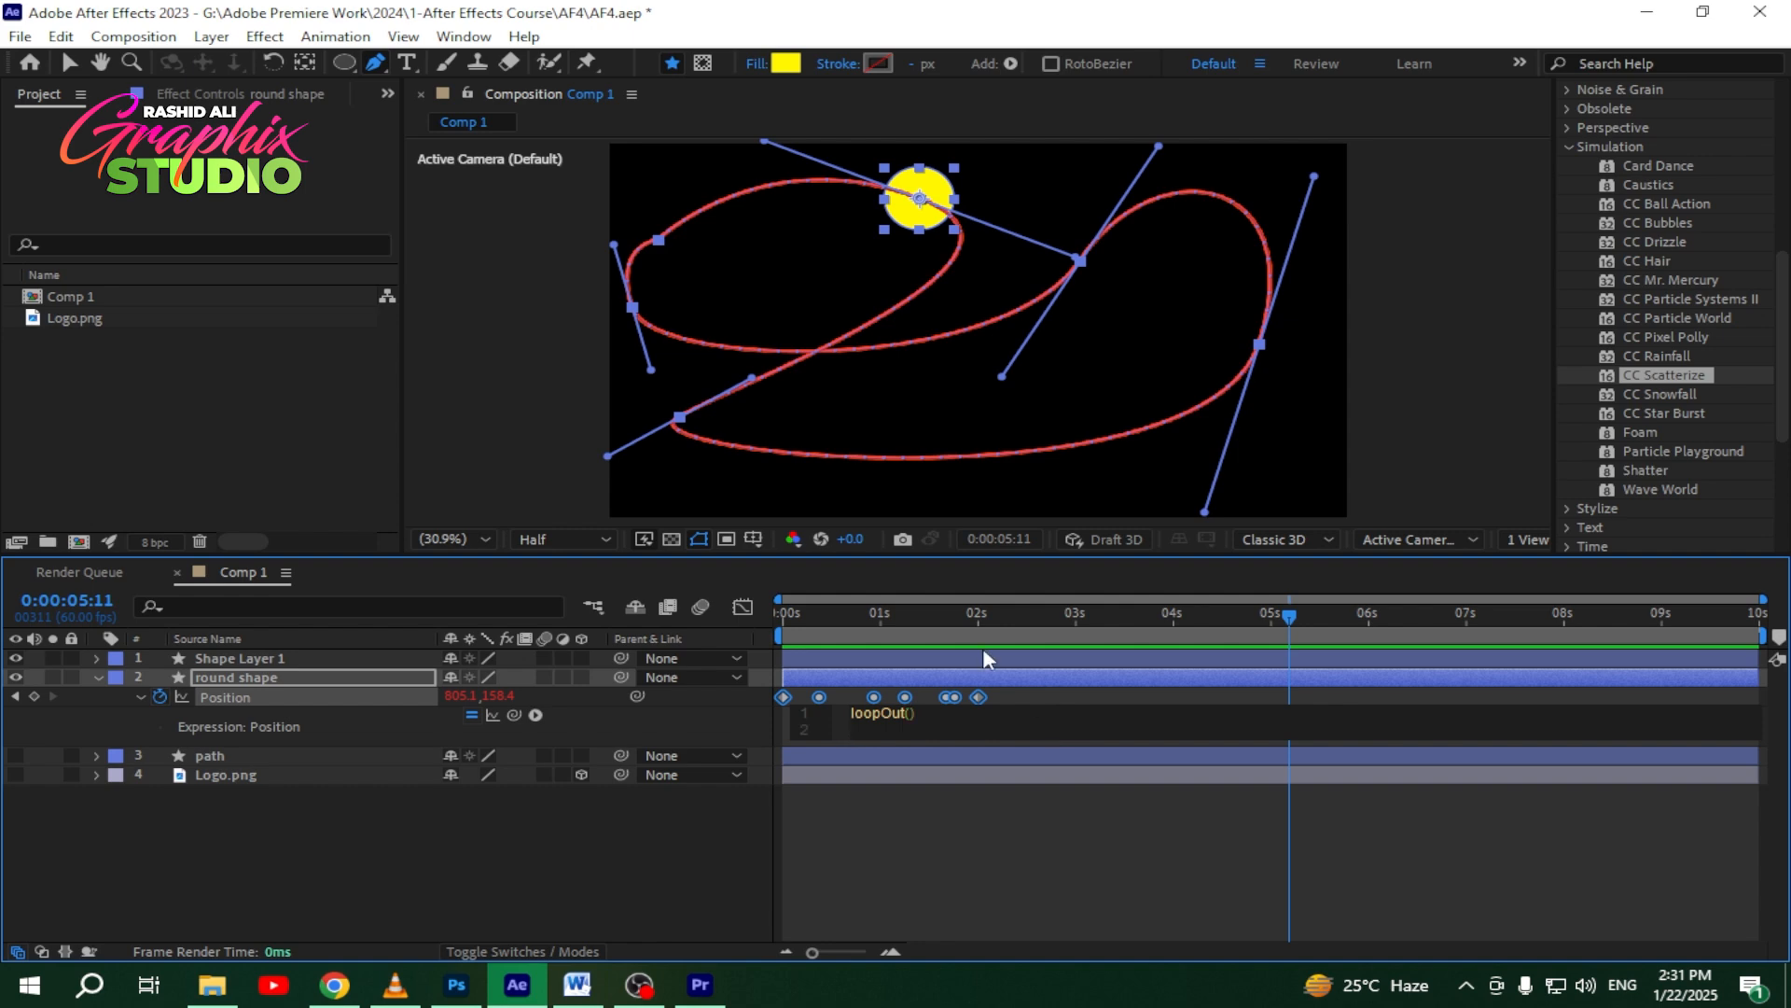
pyautogui.click(461, 900)
pyautogui.press('Home')
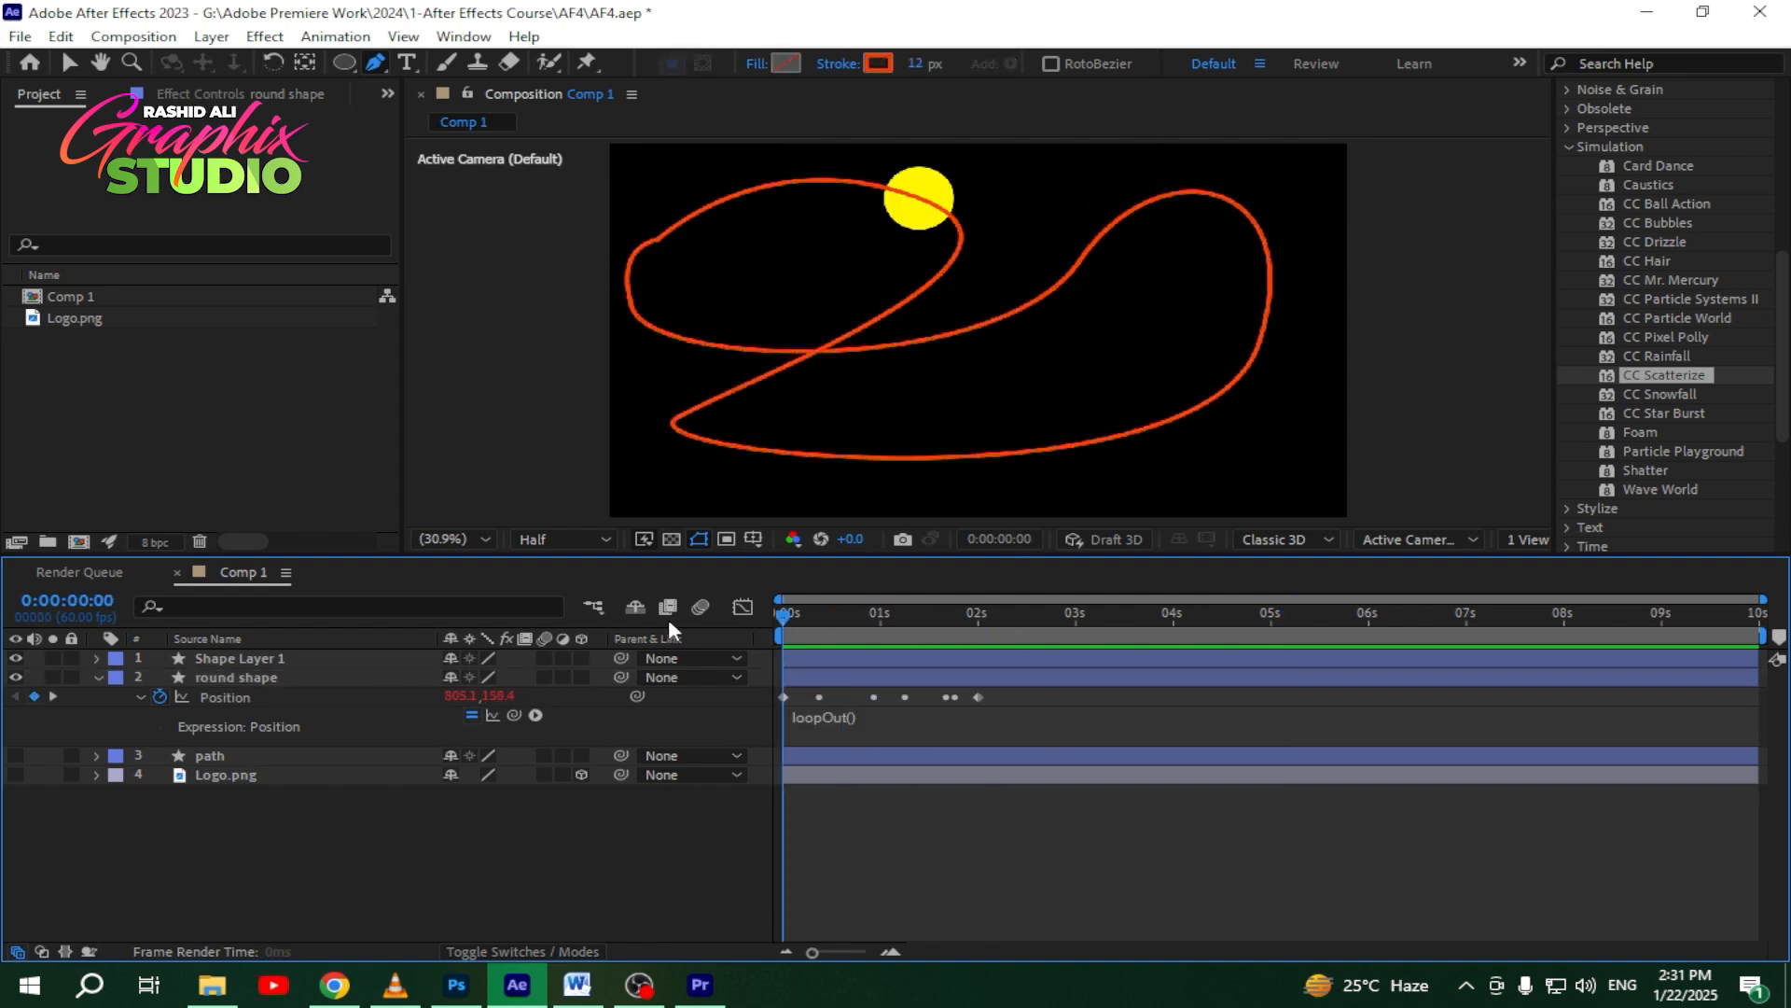
pyautogui.press('space')
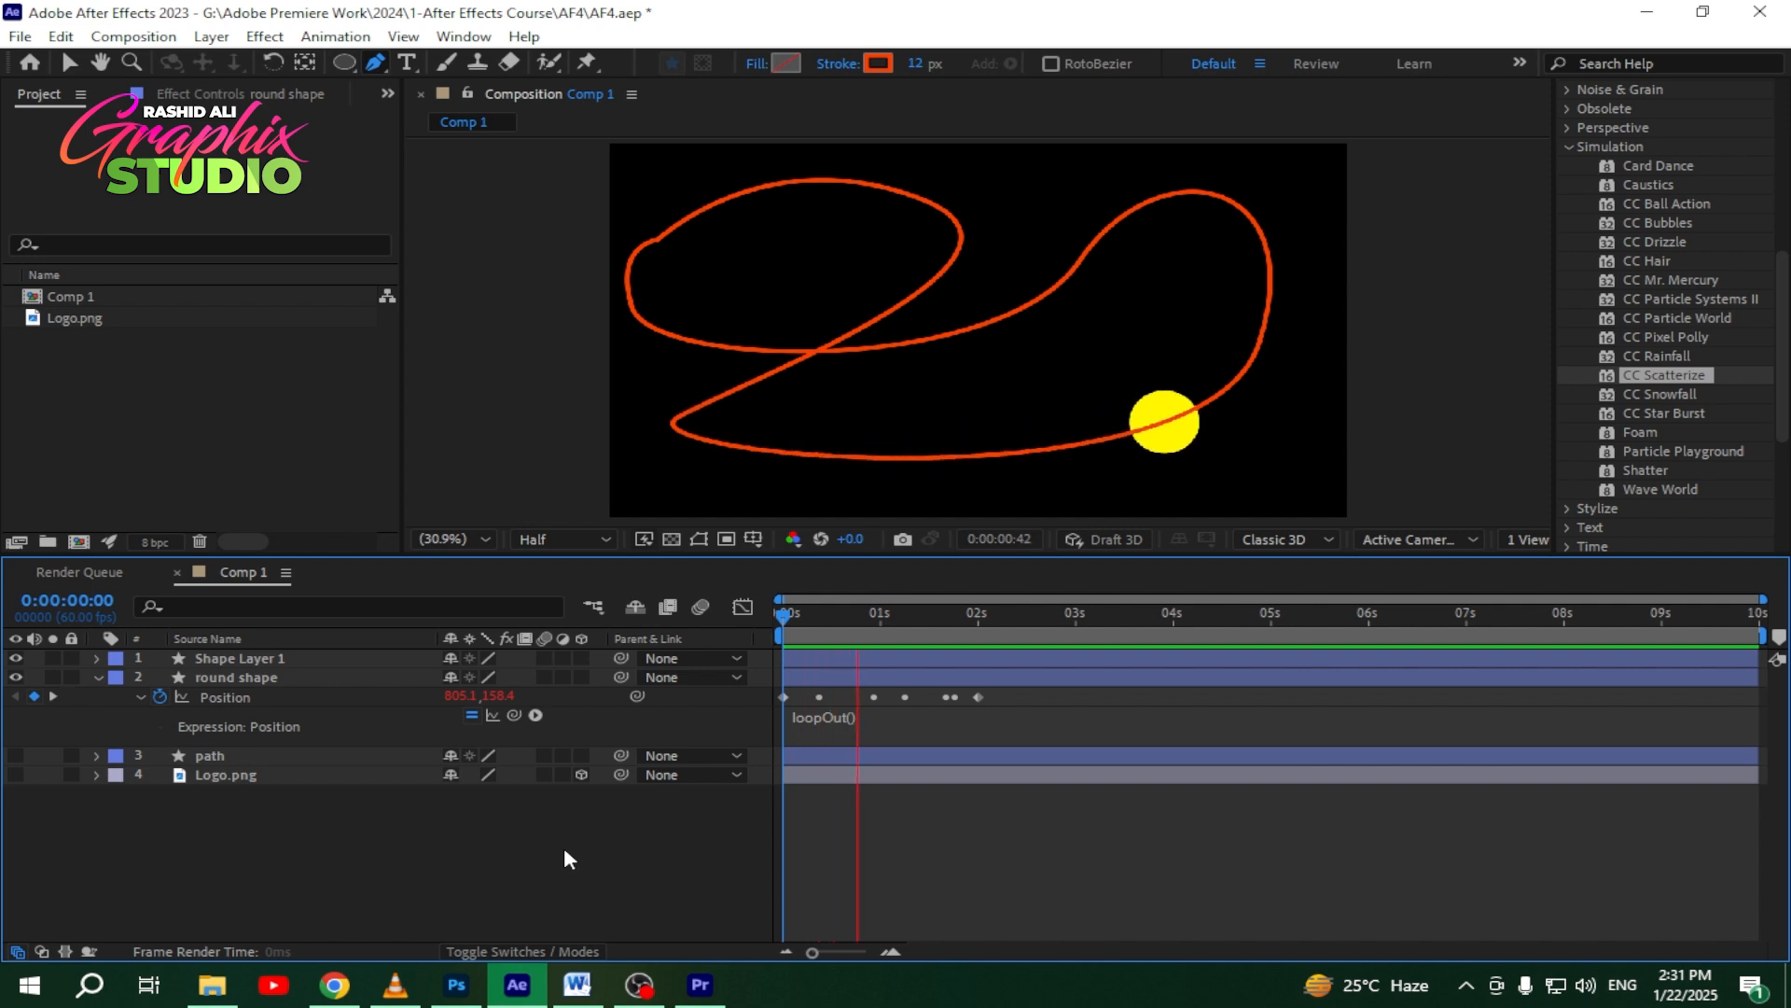